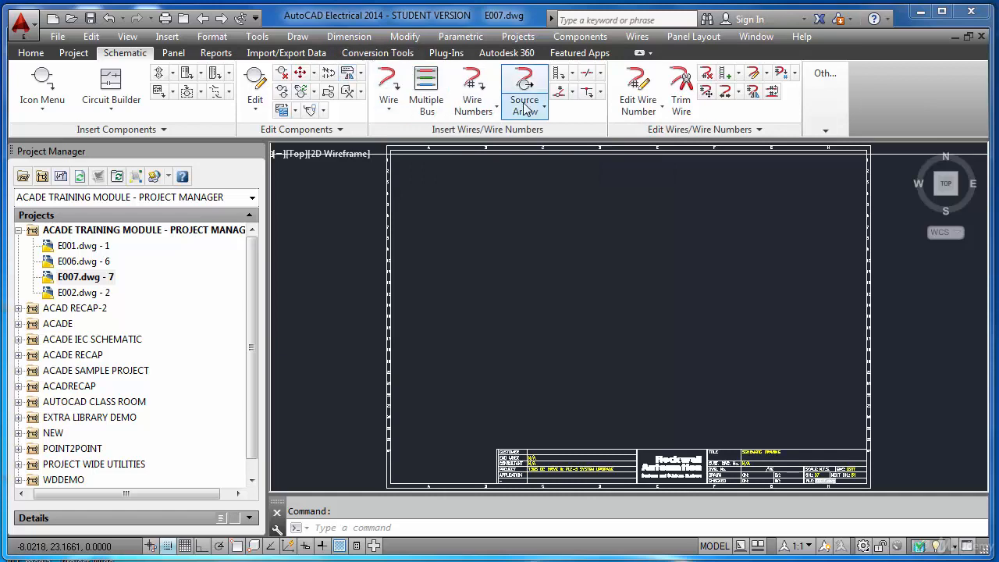
Step: Draw a vertical wire down the left part of the sheet, starting near the upper border and ending near the lower border
{"action": "left_click", "coordinate": [389, 92]}
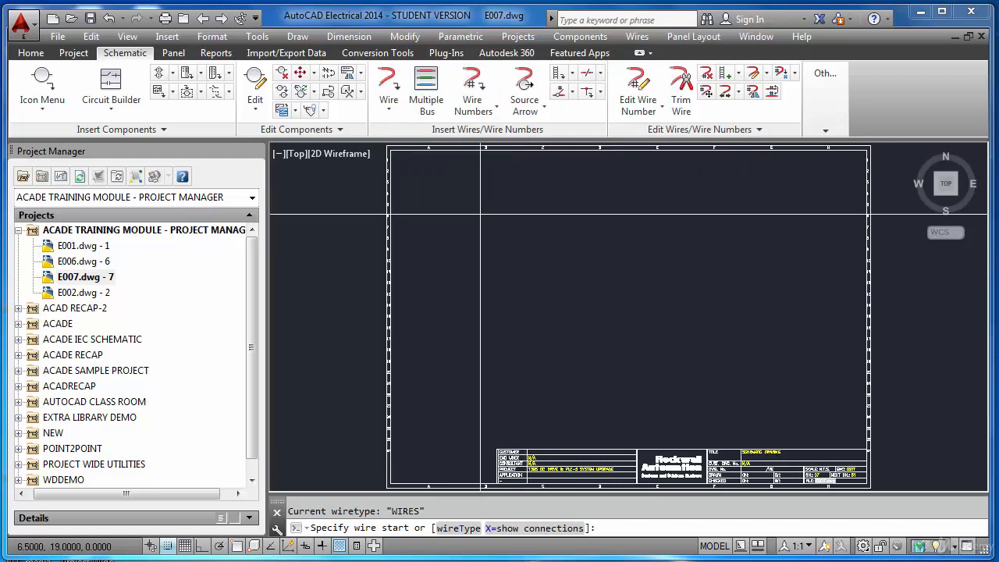
{"action": "left_click", "coordinate": [453, 187]}
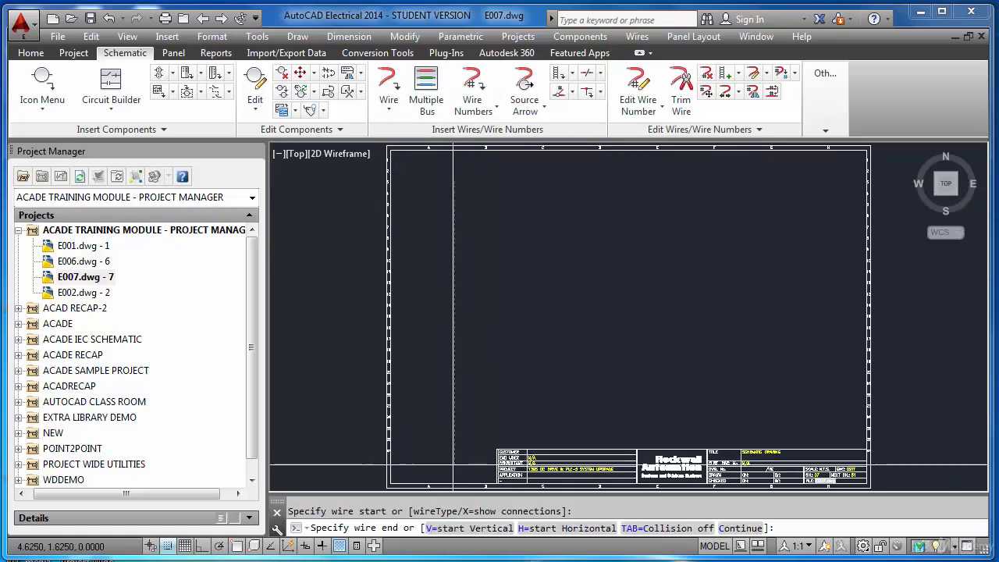
{"action": "left_click", "coordinate": [455, 467]}
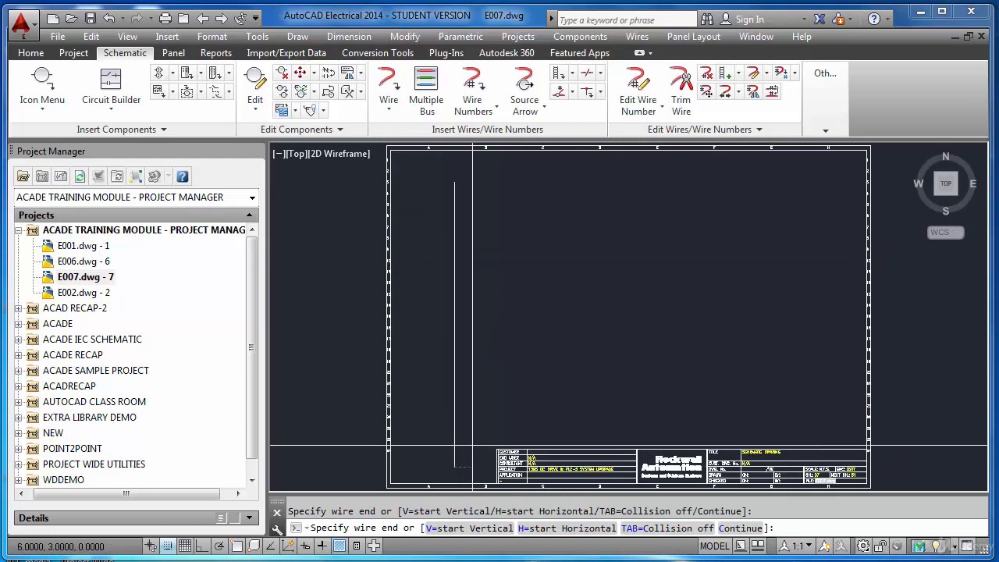
{"action": "key", "text": "Escape"}
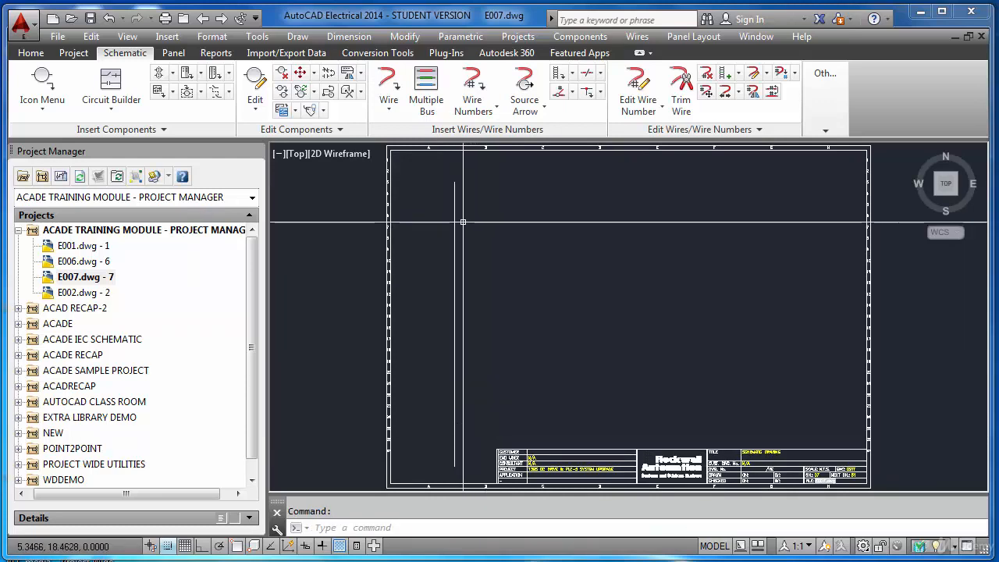
Step: Delete the white vertical wire on the left part of the sheet
{"action": "left_click", "coordinate": [463, 221]}
{"action": "left_click", "coordinate": [444, 238]}
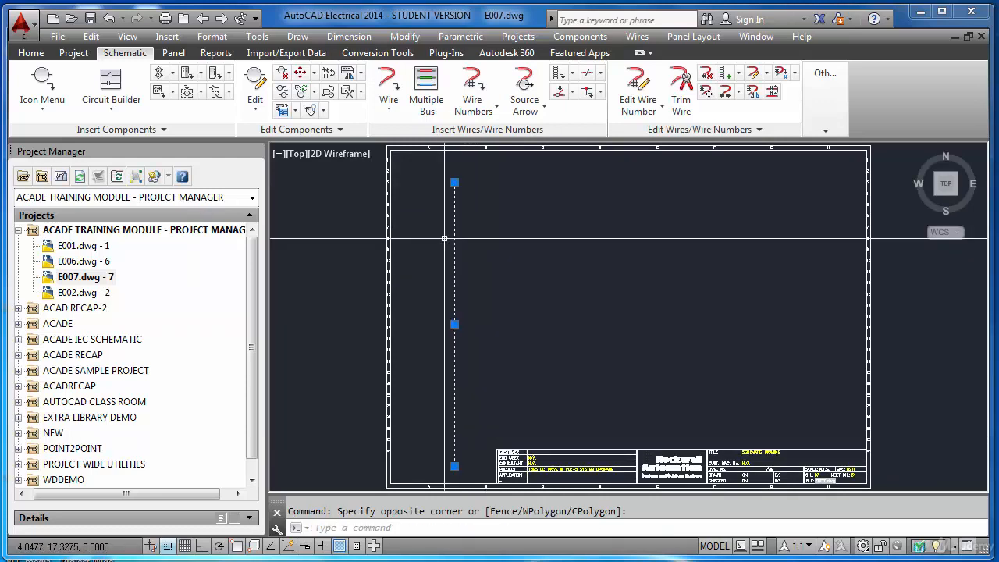
{"action": "key", "text": "Delete"}
Step: Set the colour of the WIRES layer to red
{"action": "left_click", "coordinate": [30, 53]}
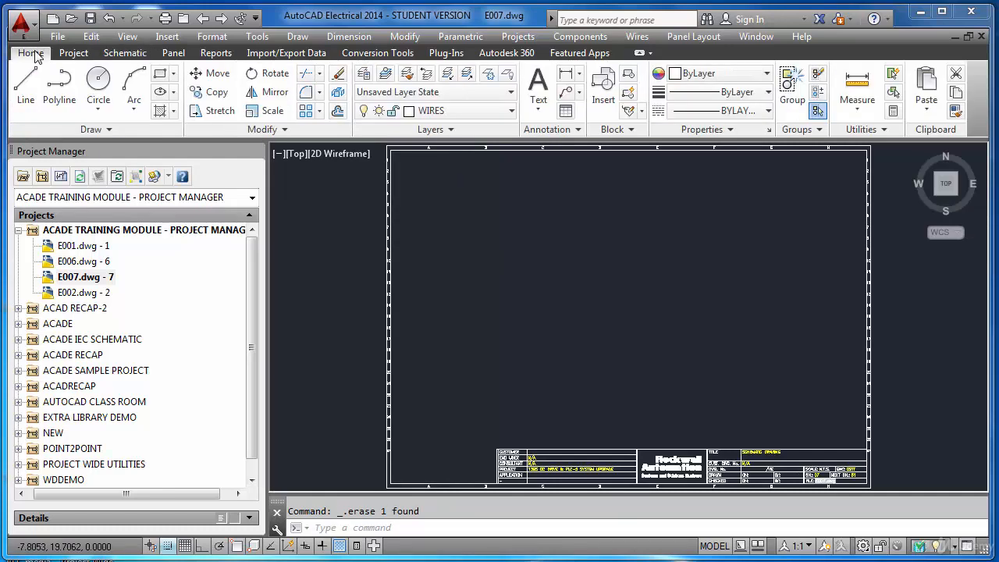
{"action": "left_click", "coordinate": [466, 117]}
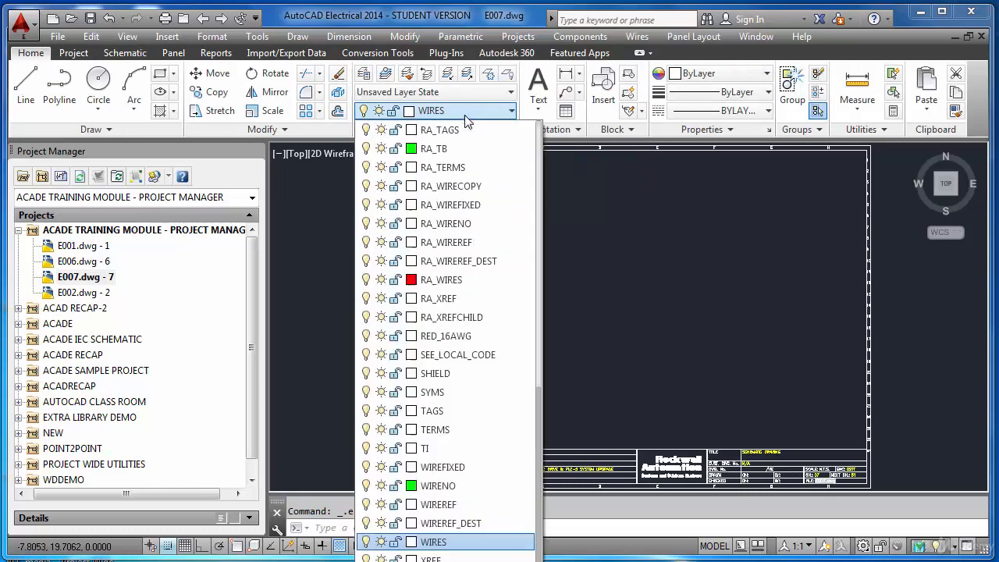
{"action": "left_click", "coordinate": [411, 546]}
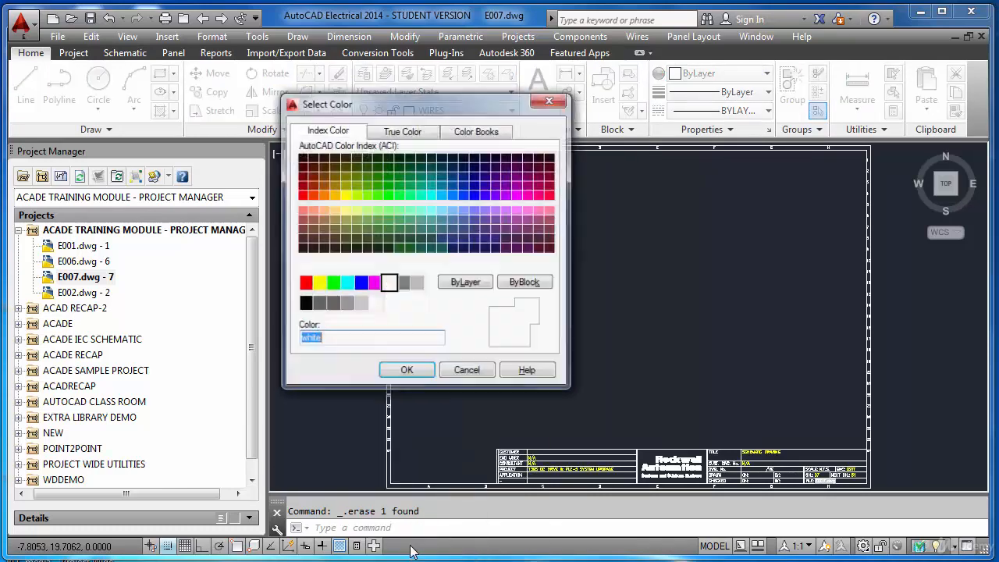
{"action": "left_click", "coordinate": [305, 283]}
{"action": "left_click", "coordinate": [421, 372]}
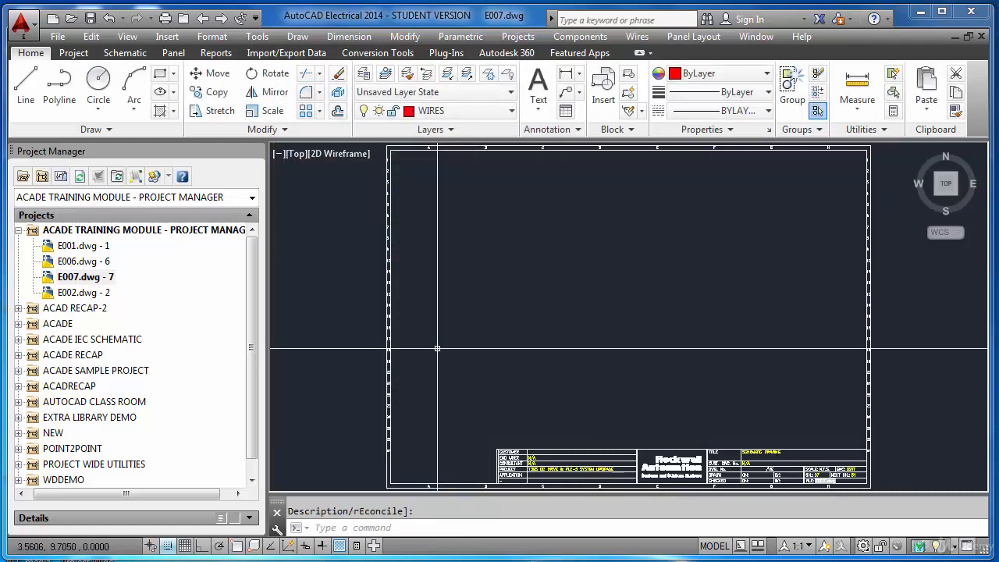
Step: Draw a vertical wire on the left of the sheet at about X 3.5, from about Y 22.25 down to about Y 1.875
{"action": "left_click", "coordinate": [125, 52]}
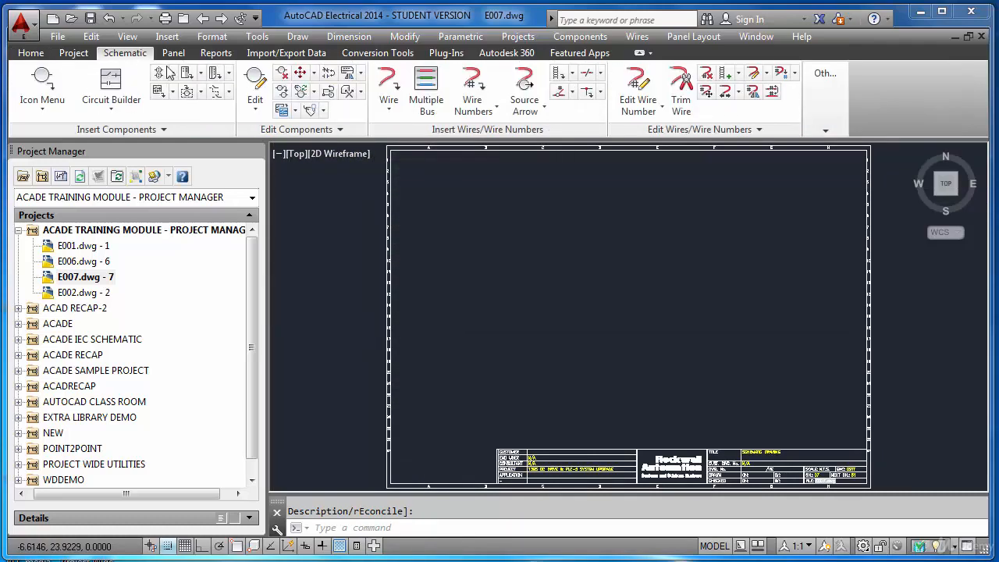
{"action": "left_click", "coordinate": [389, 88]}
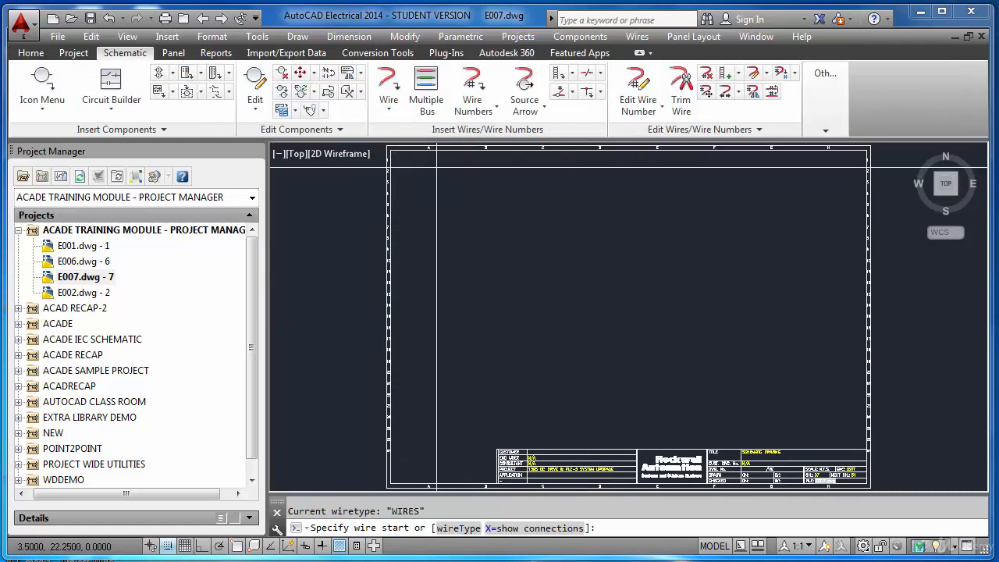
{"action": "left_click", "coordinate": [436, 234]}
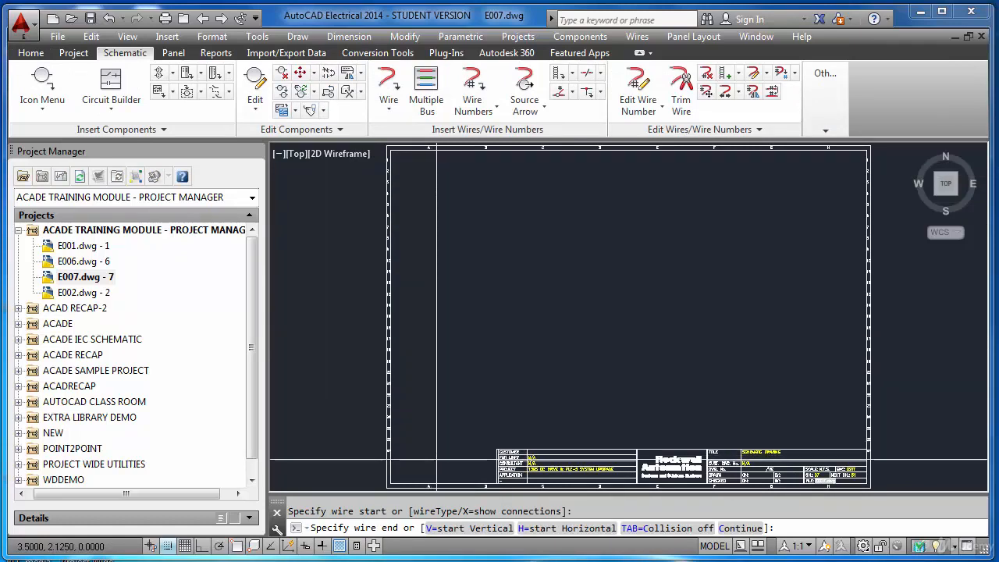
{"action": "left_click", "coordinate": [436, 461]}
{"action": "key", "text": "Return"}
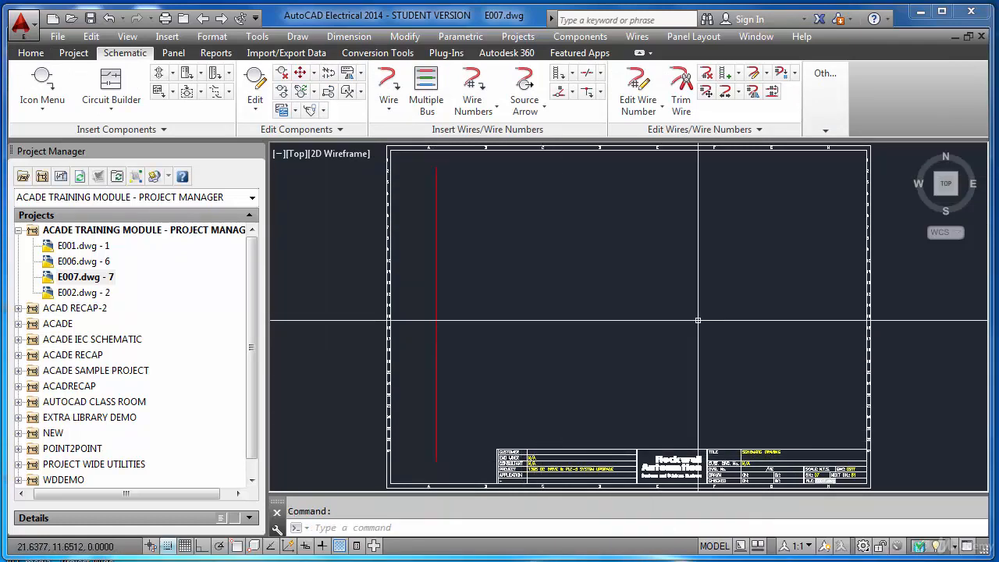
Step: Draw a second vertical wire on the right of the sheet at about X 24.625, from about Y 22.25 to just above the title block
{"action": "key", "text": "Return"}
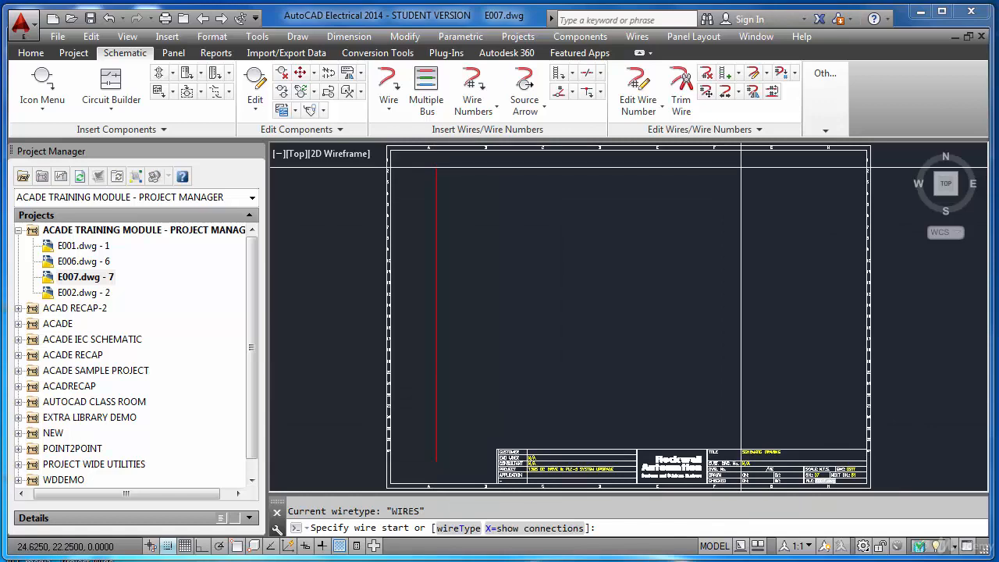
{"action": "left_click", "coordinate": [744, 169]}
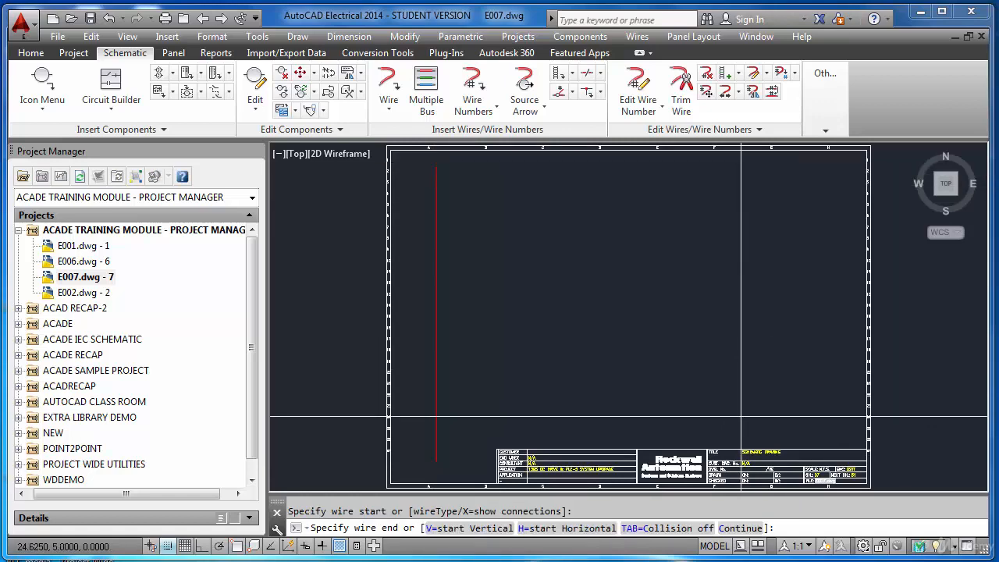
{"action": "left_click", "coordinate": [741, 434]}
{"action": "key", "text": "Return"}
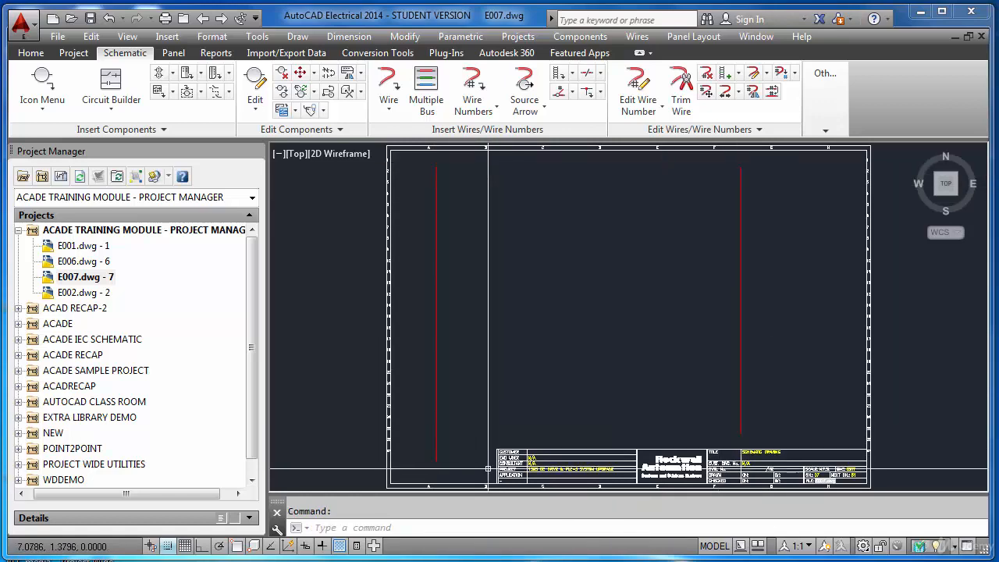
{"action": "left_click", "coordinate": [426, 457]}
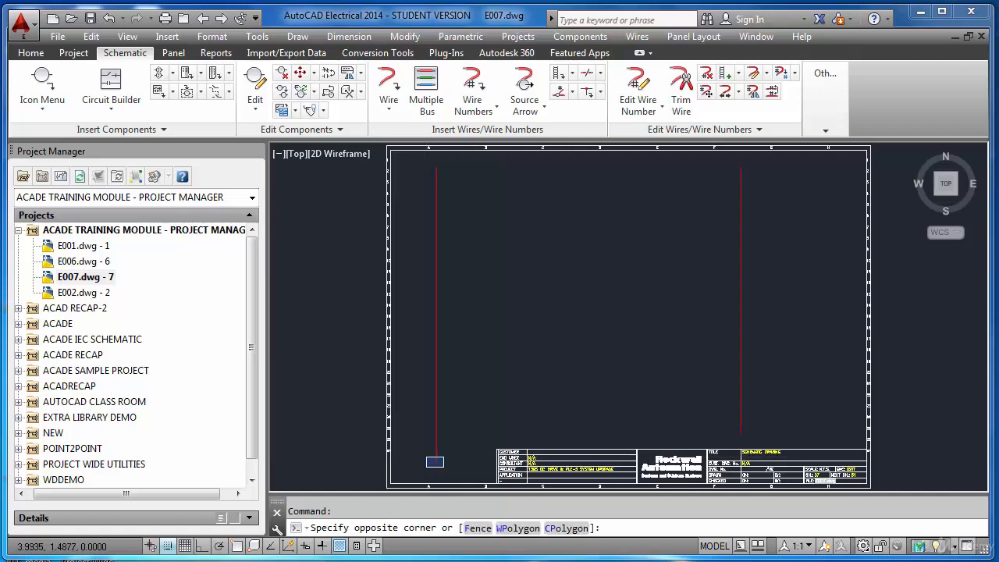
{"action": "key", "text": "Escape"}
{"action": "left_click", "coordinate": [728, 161]}
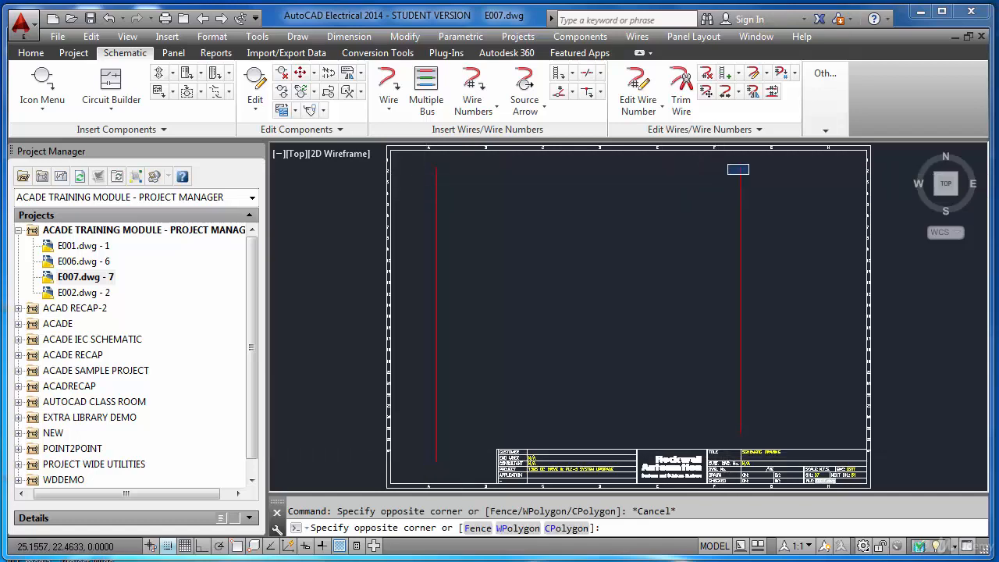
{"action": "key", "text": "Escape"}
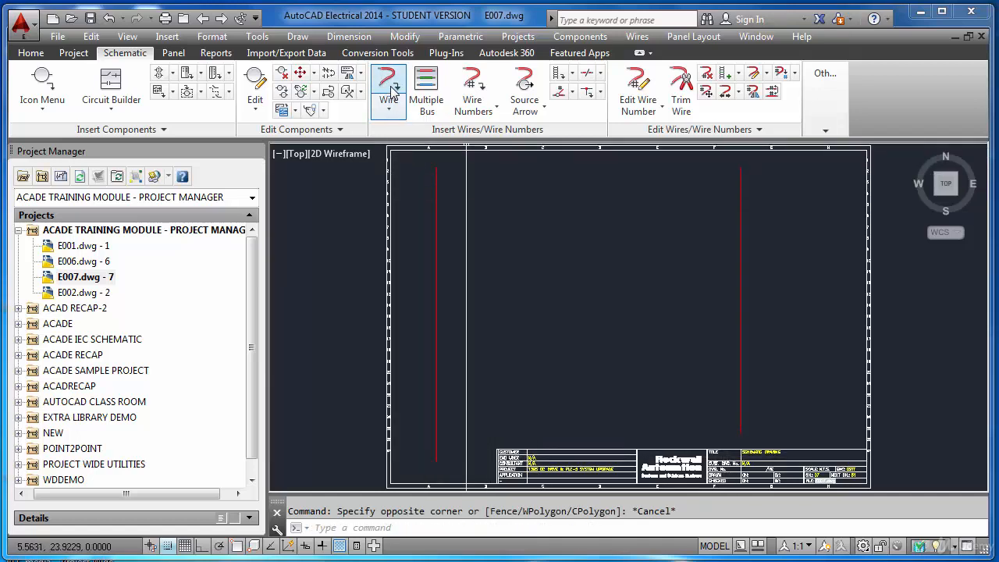
Step: Draw a stepped wire from the left wire's lower end across, up and over to the right wire's upper end
{"action": "left_click", "coordinate": [393, 88]}
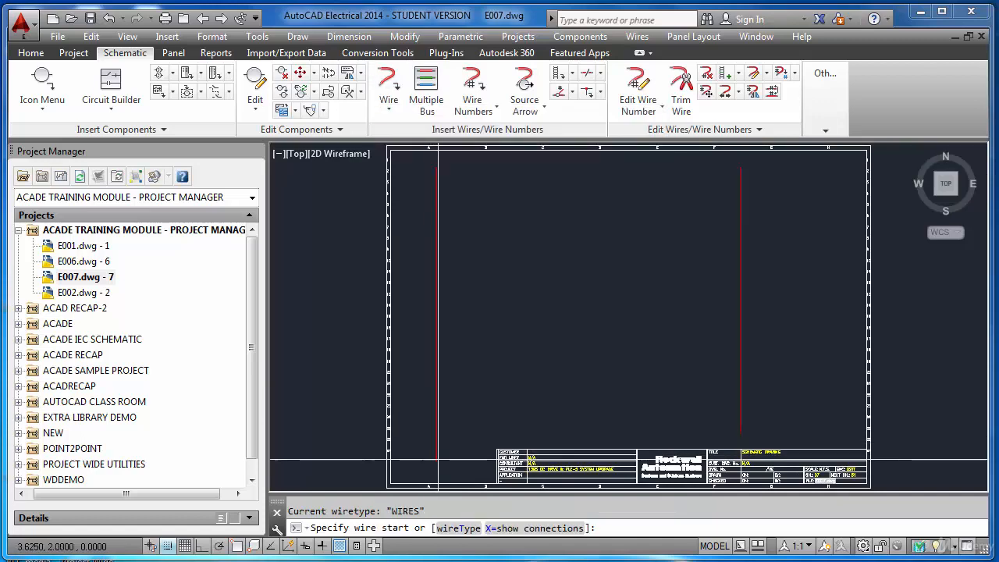
{"action": "left_click", "coordinate": [436, 462]}
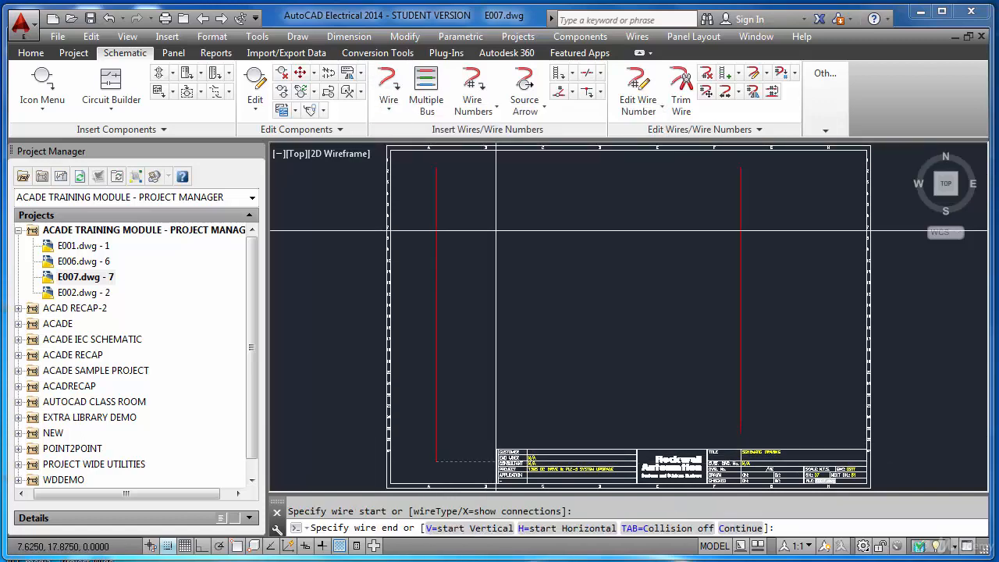
{"action": "left_click", "coordinate": [492, 169]}
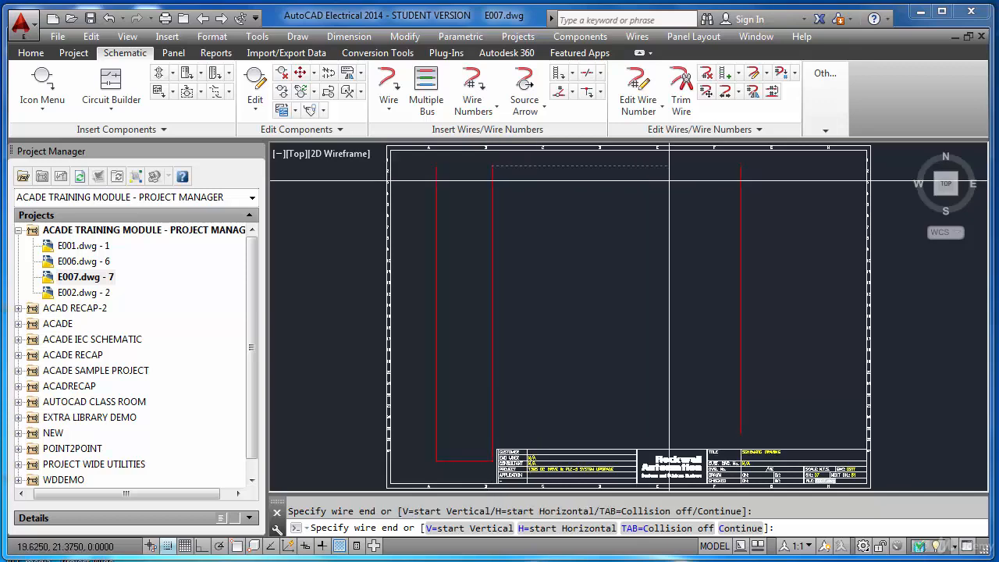
{"action": "left_click", "coordinate": [742, 167]}
{"action": "key", "text": "Escape"}
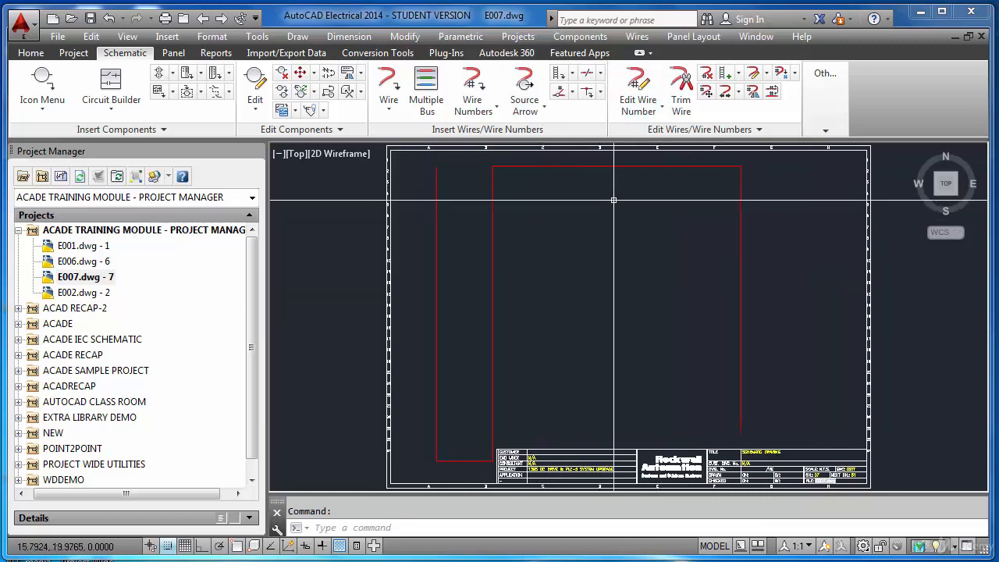
Step: Trim away the upper horizontal, middle vertical and lower horizontal segments that connect the two vertical wires
{"action": "left_click", "coordinate": [681, 106]}
{"action": "left_click", "coordinate": [553, 166]}
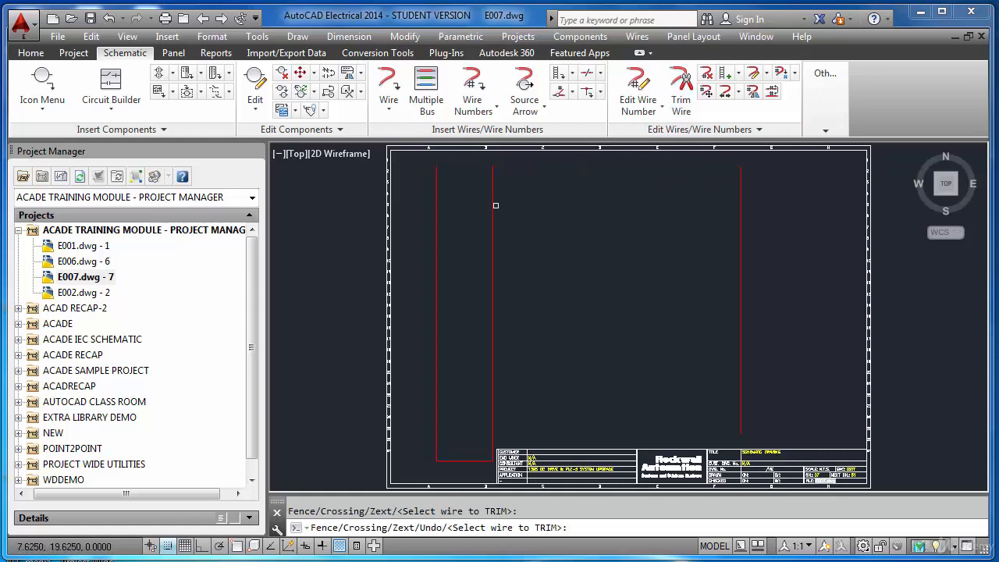
{"action": "left_click", "coordinate": [493, 207]}
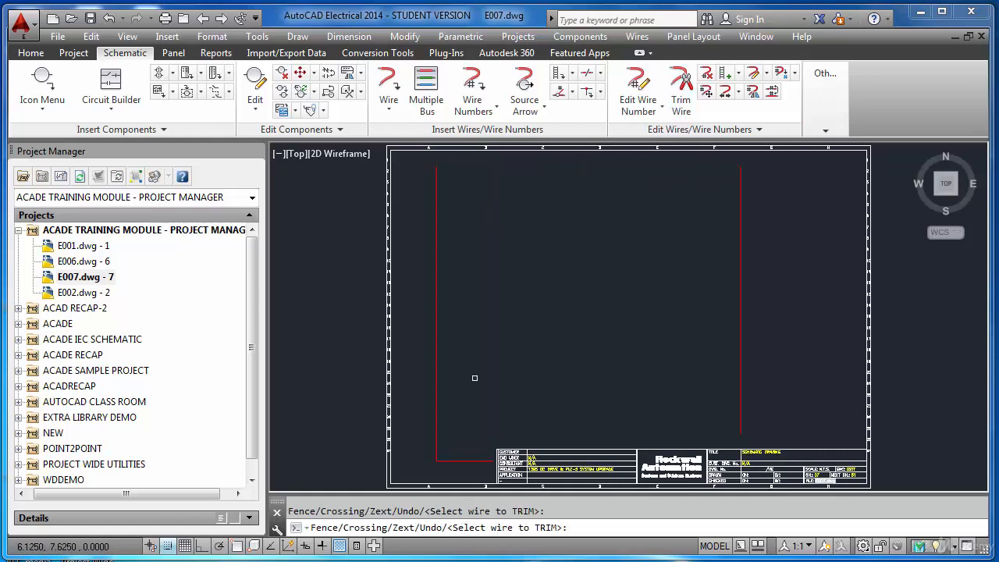
{"action": "left_click", "coordinate": [459, 461]}
{"action": "key", "text": "Return"}
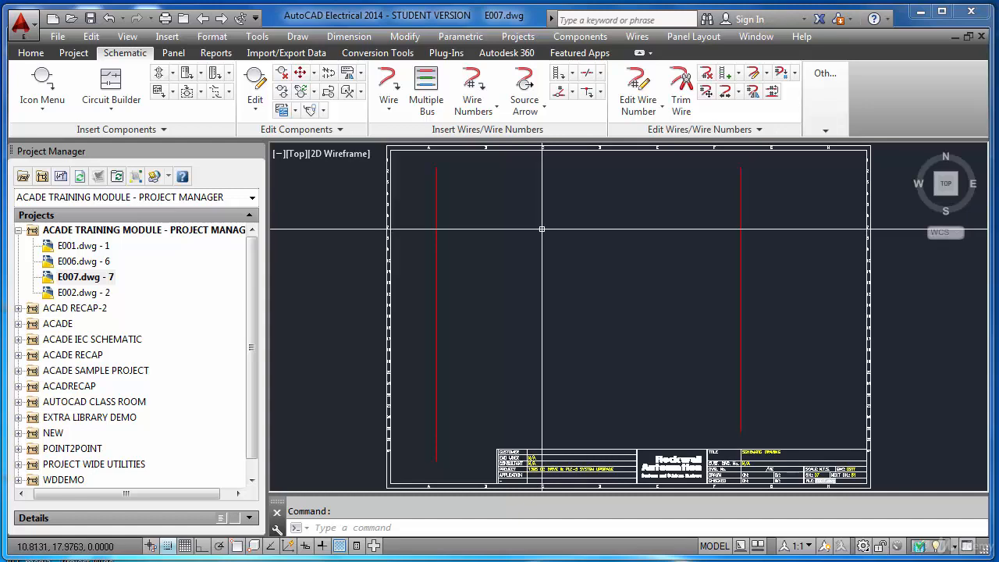
Step: Insert a source arrow at the left wire's lower end with code 7110P and description 110VAC PHASE
{"action": "left_click", "coordinate": [544, 109]}
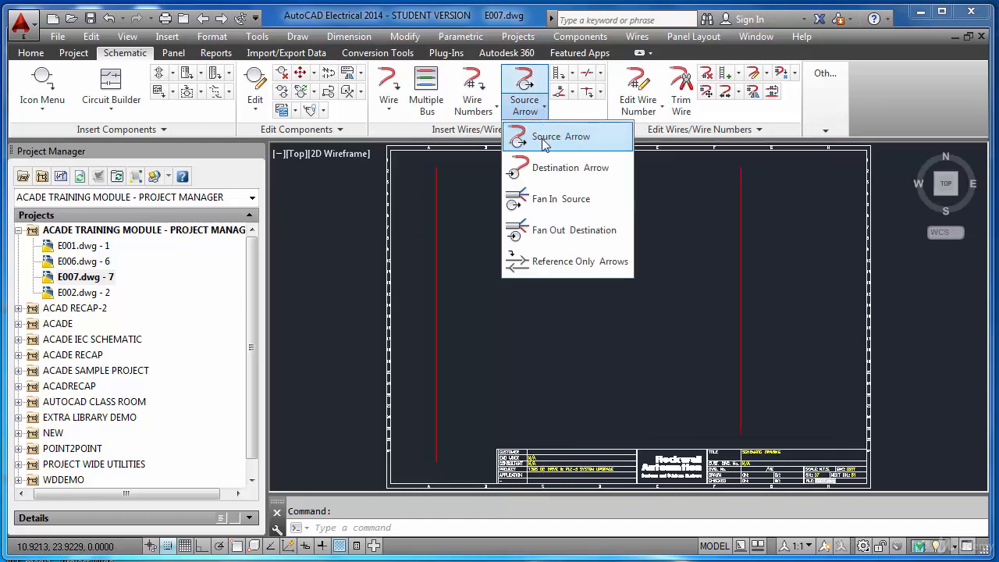
{"action": "left_click", "coordinate": [539, 137]}
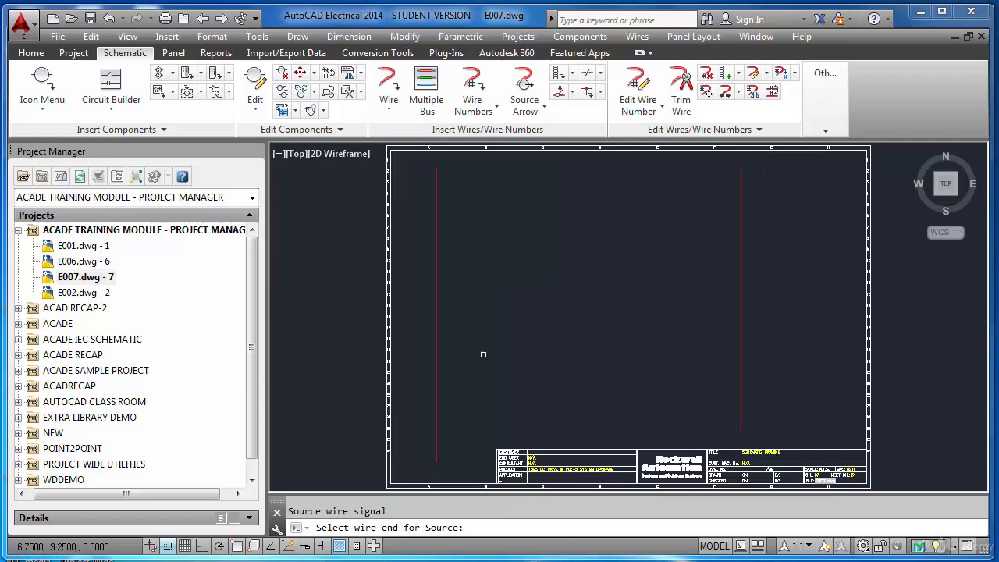
{"action": "left_click", "coordinate": [436, 460]}
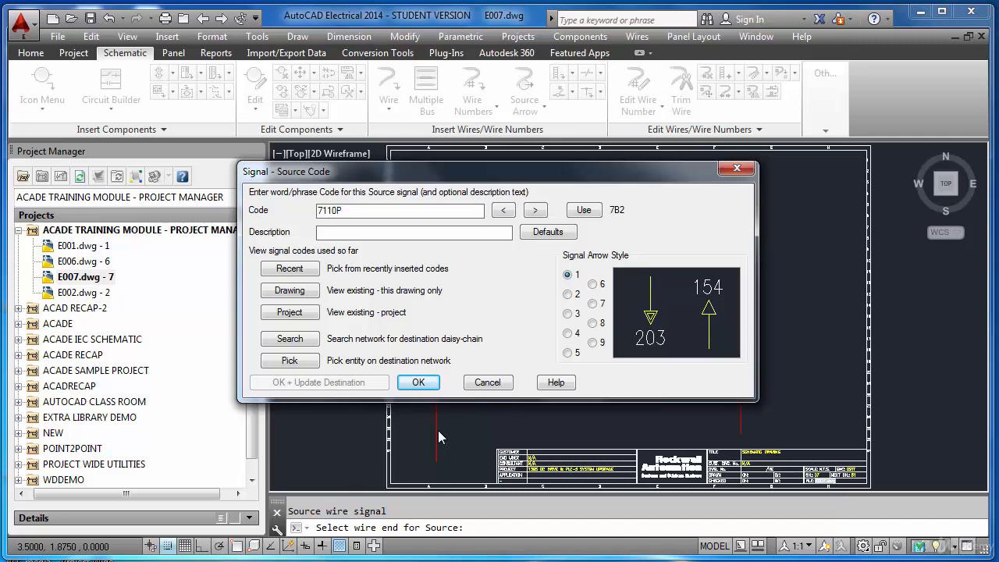
{"action": "type", "text": "110VAC PHASE"}
{"action": "left_click", "coordinate": [419, 383]}
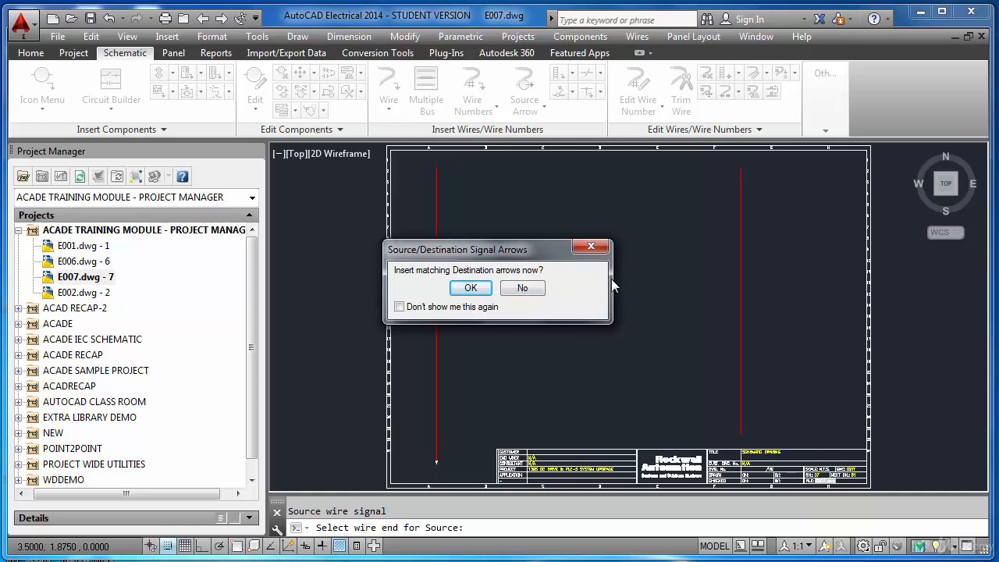
Step: Insert the matching destination arrow at the upper end of the right vertical wire
{"action": "left_click", "coordinate": [471, 288]}
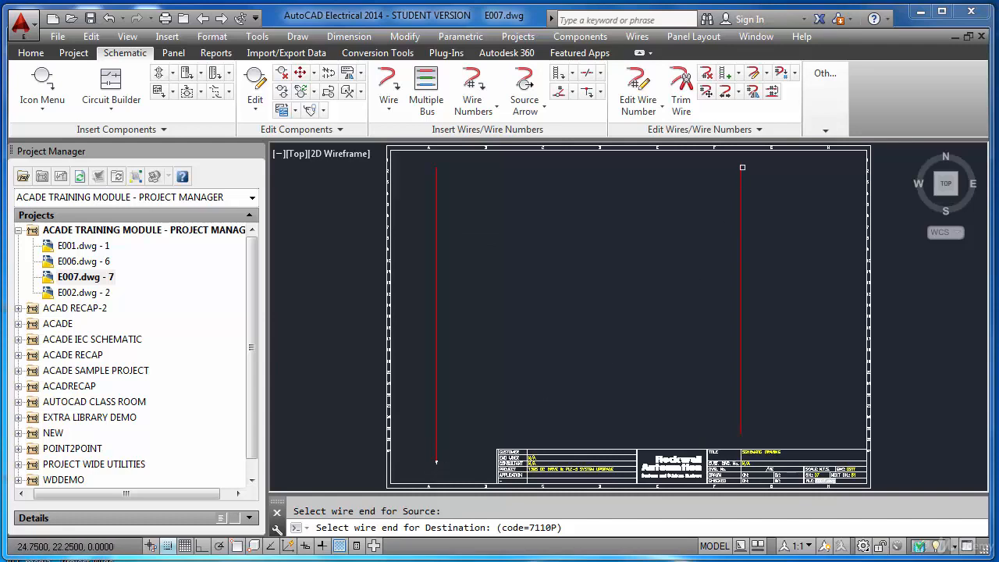
{"action": "left_click", "coordinate": [741, 167]}
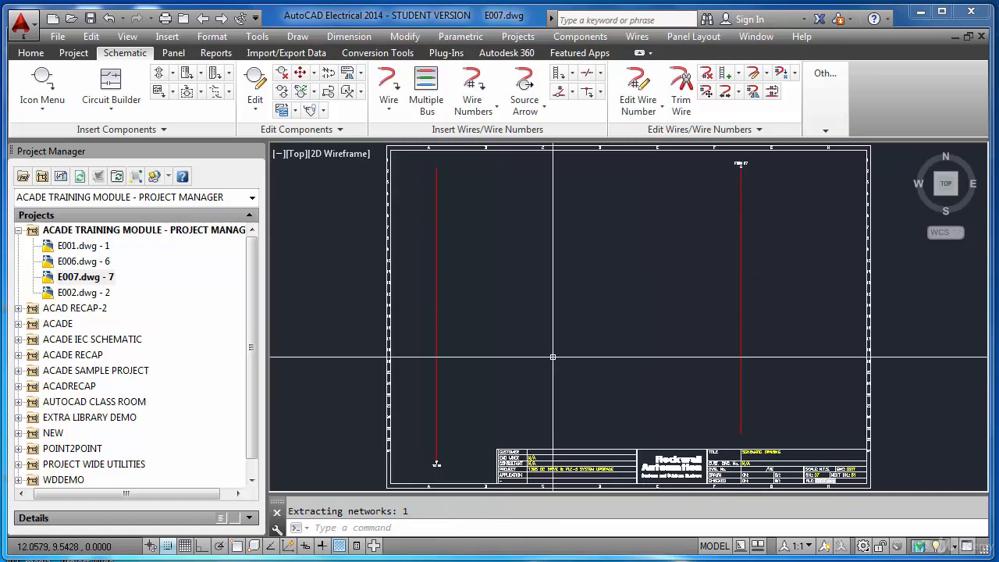
{"action": "scroll", "coordinate": [436, 463], "scroll_direction": "up", "scroll_amount": 5}
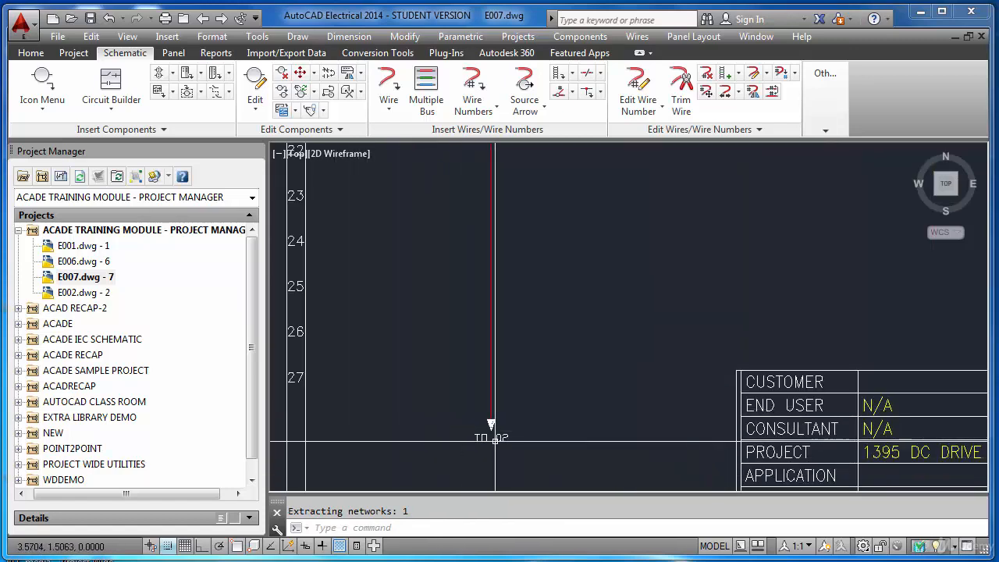
{"action": "scroll", "coordinate": [499, 439], "scroll_direction": "down", "scroll_amount": 5}
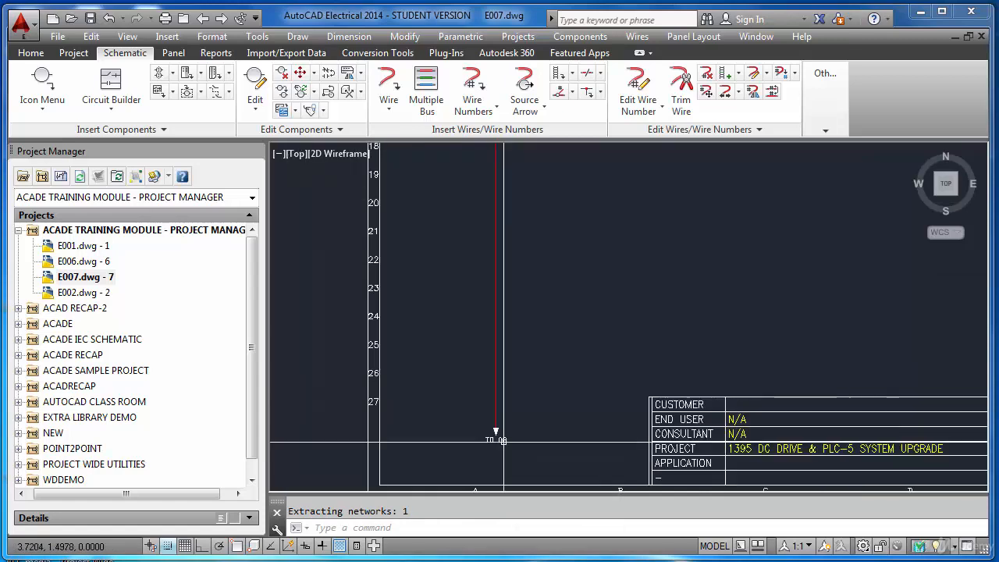
{"action": "scroll", "coordinate": [481, 252], "scroll_direction": "up", "scroll_amount": 3}
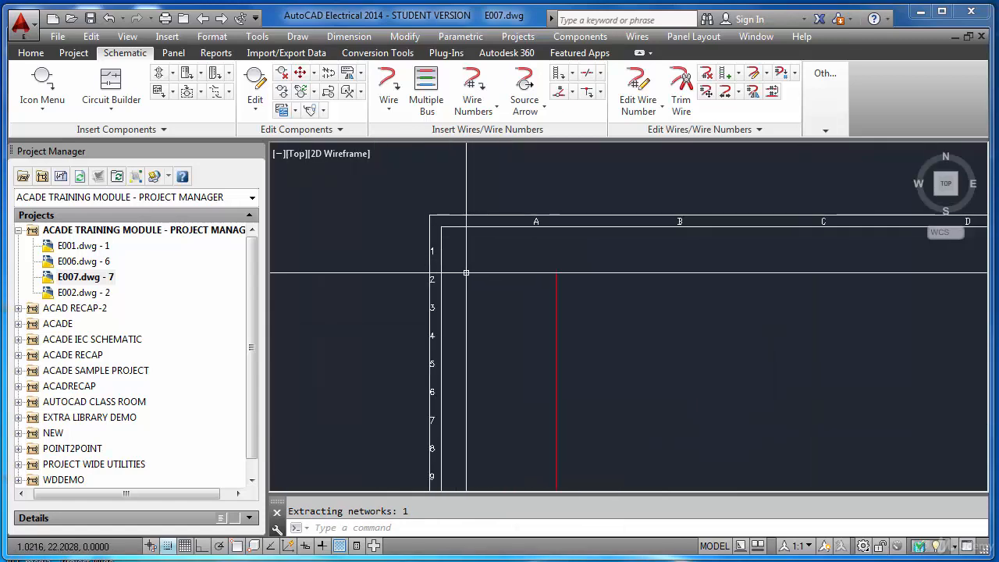
Step: Insert a line-reference wire number on the left vertical wire by tagging it as an individually picked wire
{"action": "scroll", "coordinate": [481, 252], "scroll_direction": "down", "scroll_amount": 4}
{"action": "scroll", "coordinate": [796, 269], "scroll_direction": "up", "scroll_amount": 6}
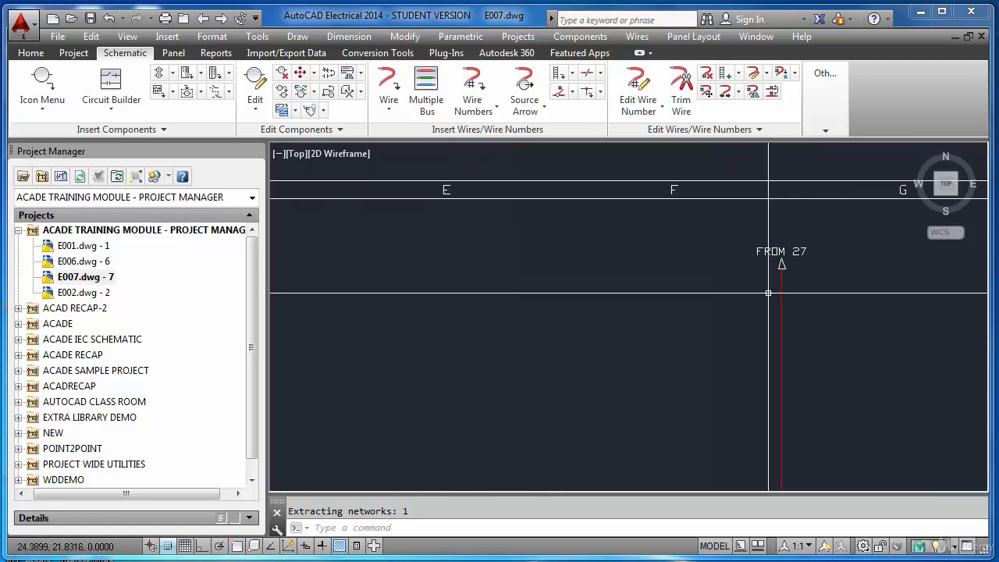
{"action": "type", "text": "z"}
{"action": "key", "text": "Return"}
{"action": "type", "text": "e"}
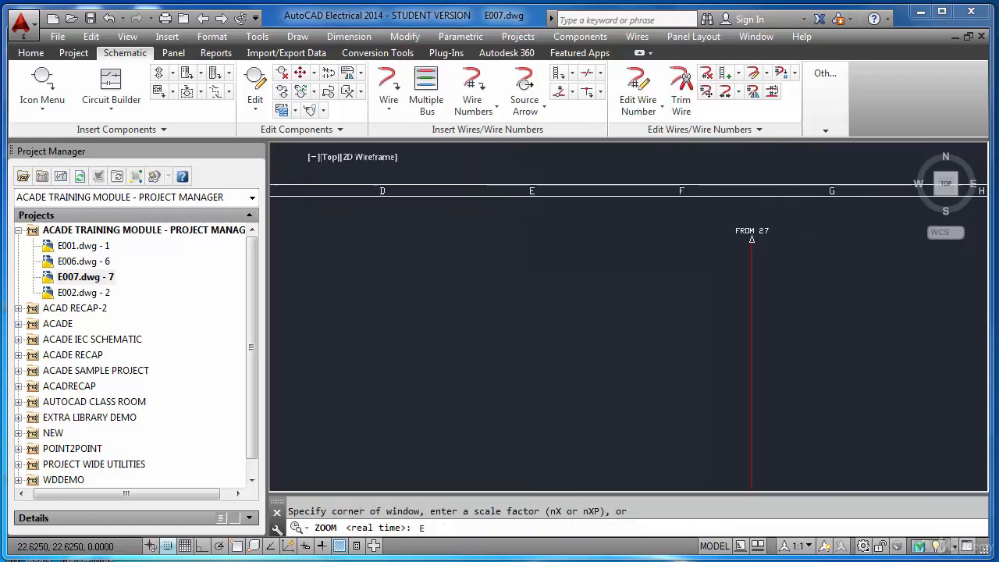
{"action": "key", "text": "Return"}
{"action": "left_click", "coordinate": [473, 94]}
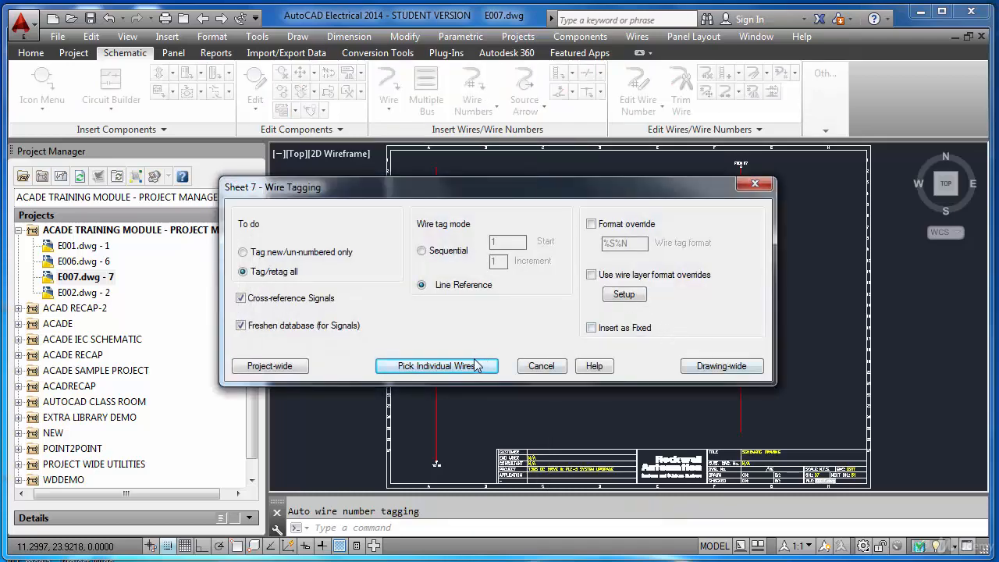
{"action": "left_click", "coordinate": [436, 366]}
{"action": "left_click", "coordinate": [481, 294]}
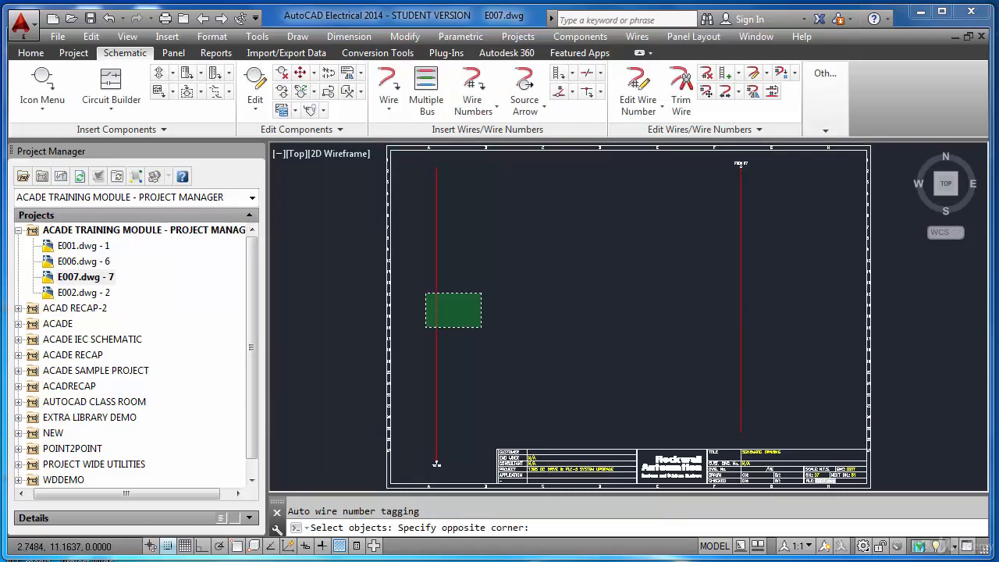
{"action": "left_click", "coordinate": [425, 327]}
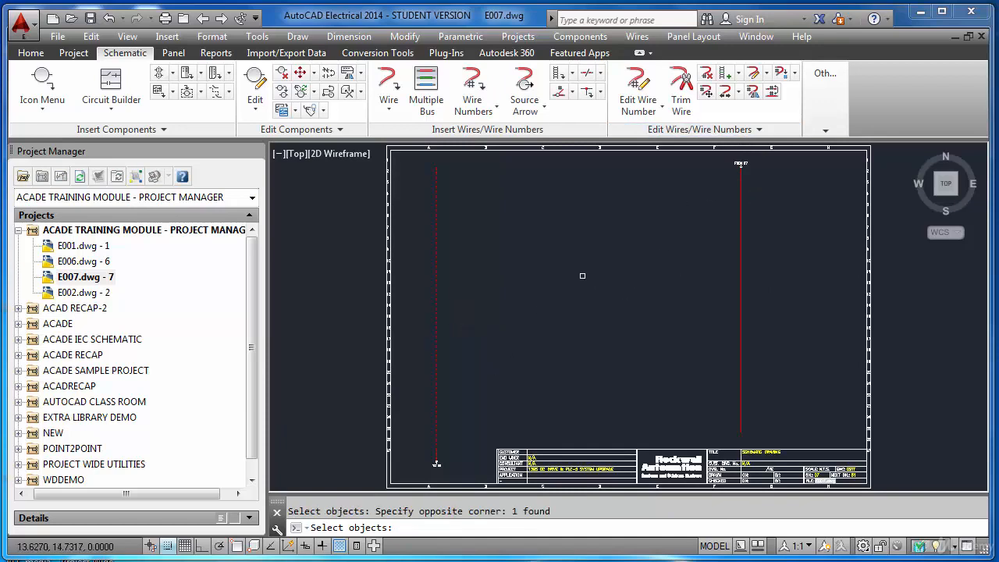
{"action": "key", "text": "Return"}
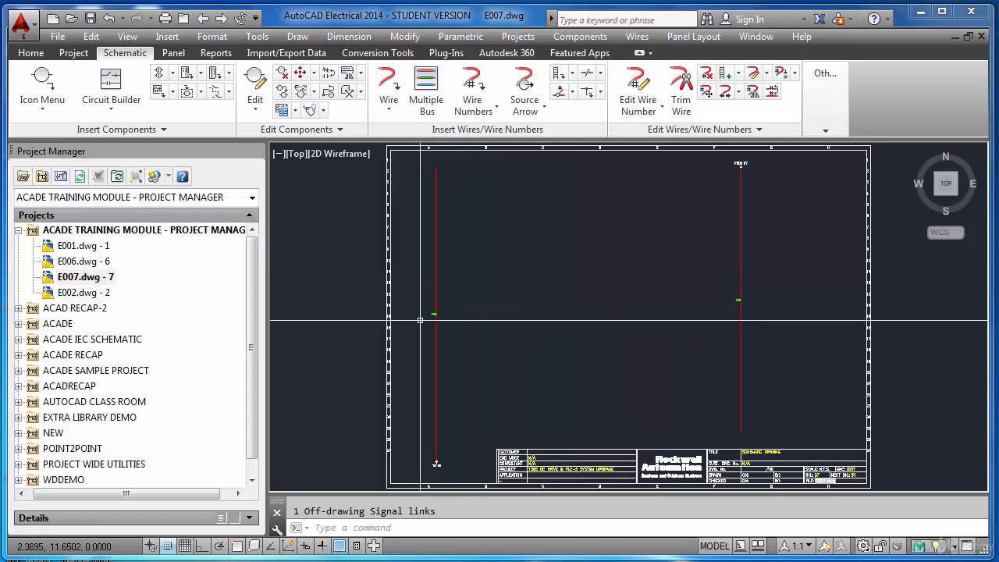
Step: Examine the wire numbers on the left and right vertical wires
{"action": "scroll", "coordinate": [428, 318], "scroll_direction": "up", "scroll_amount": 6}
{"action": "scroll", "coordinate": [431, 318], "scroll_direction": "up", "scroll_amount": 5}
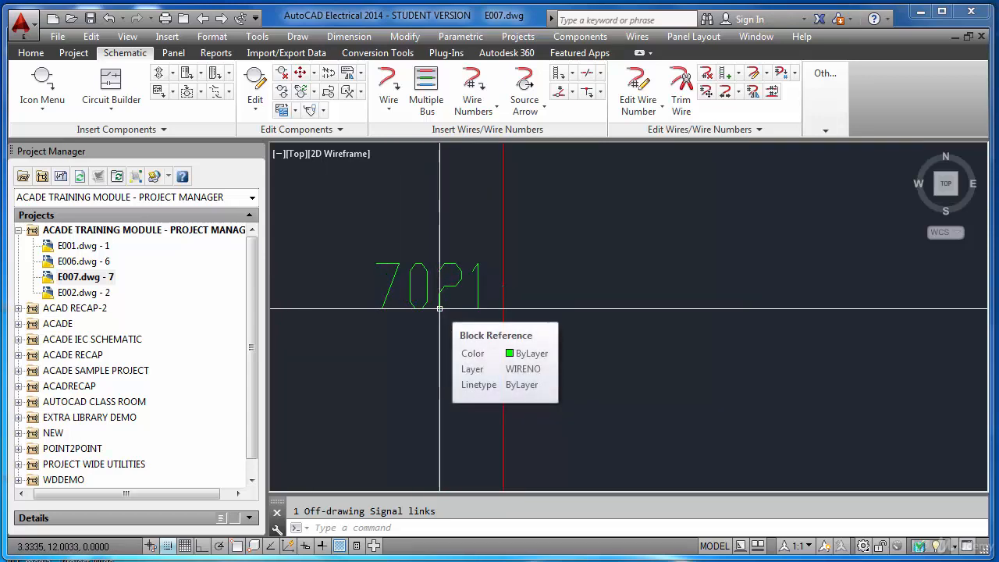
{"action": "scroll", "coordinate": [440, 309], "scroll_direction": "down", "scroll_amount": 6}
{"action": "scroll", "coordinate": [579, 311], "scroll_direction": "down", "scroll_amount": 3}
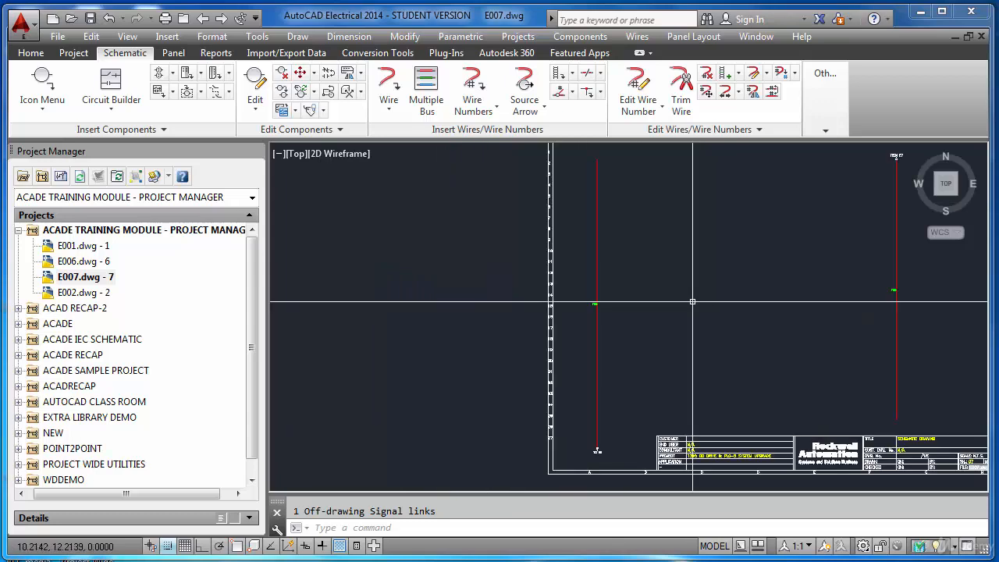
{"action": "scroll", "coordinate": [871, 281], "scroll_direction": "up", "scroll_amount": 3}
{"action": "scroll", "coordinate": [878, 282], "scroll_direction": "up", "scroll_amount": 5}
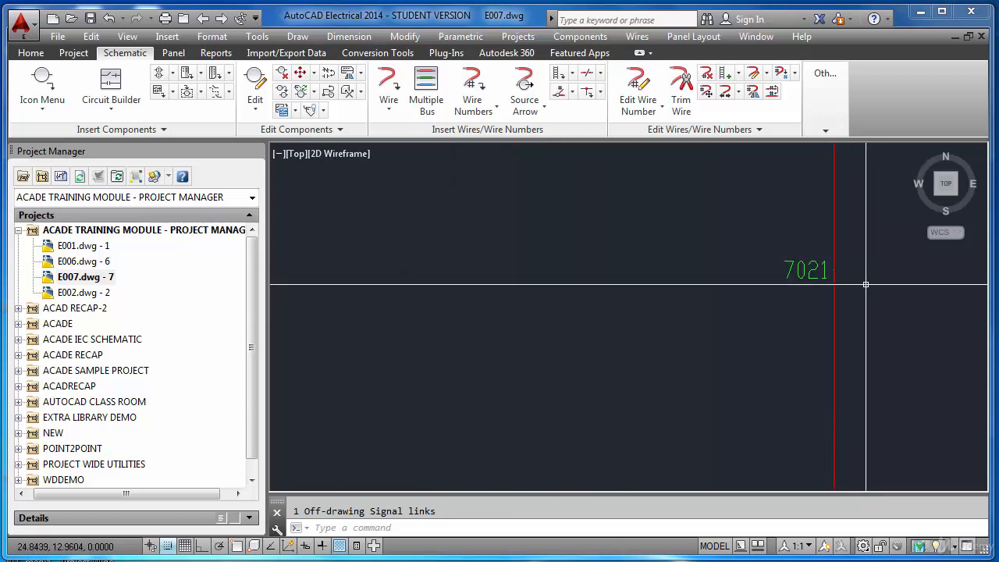
{"action": "scroll", "coordinate": [866, 282], "scroll_direction": "down", "scroll_amount": 6}
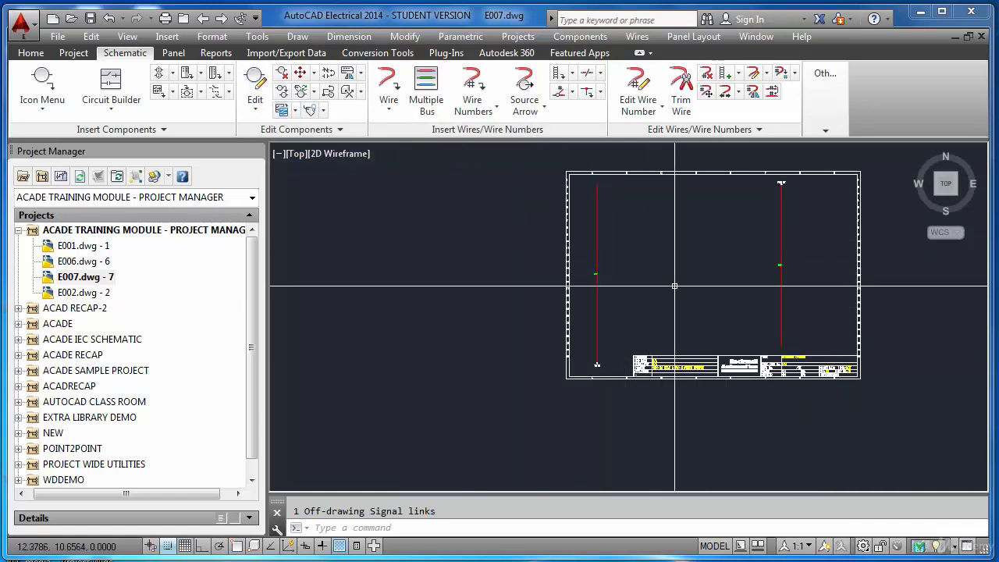
{"action": "scroll", "coordinate": [675, 285], "scroll_direction": "up", "scroll_amount": 2}
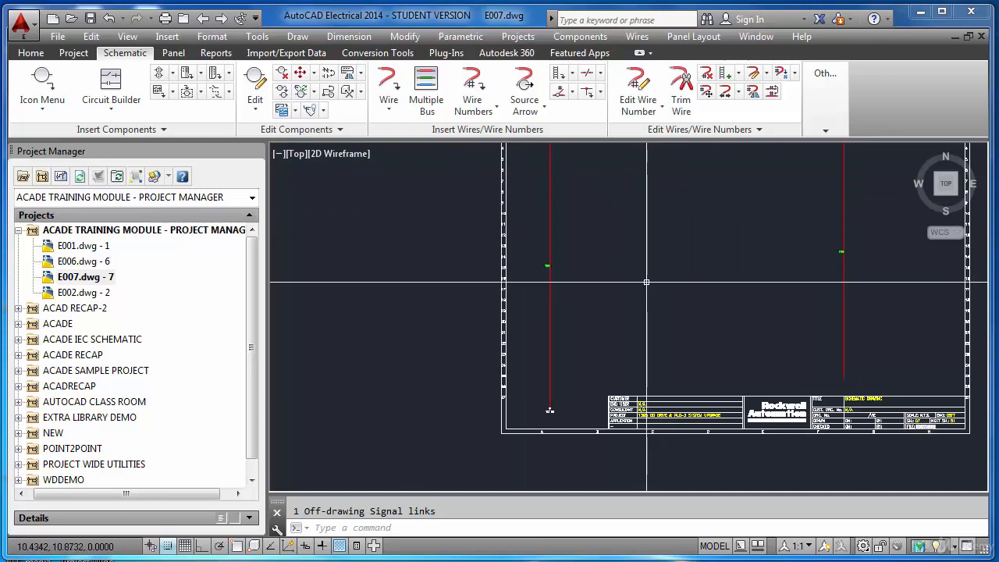
Step: Draw a short vertical wire about 6 units long between the two existing wires, nearer the left one
{"action": "key", "text": "Escape"}
{"action": "type", "text": "z"}
{"action": "key", "text": "Return"}
{"action": "type", "text": "e"}
{"action": "key", "text": "Return"}
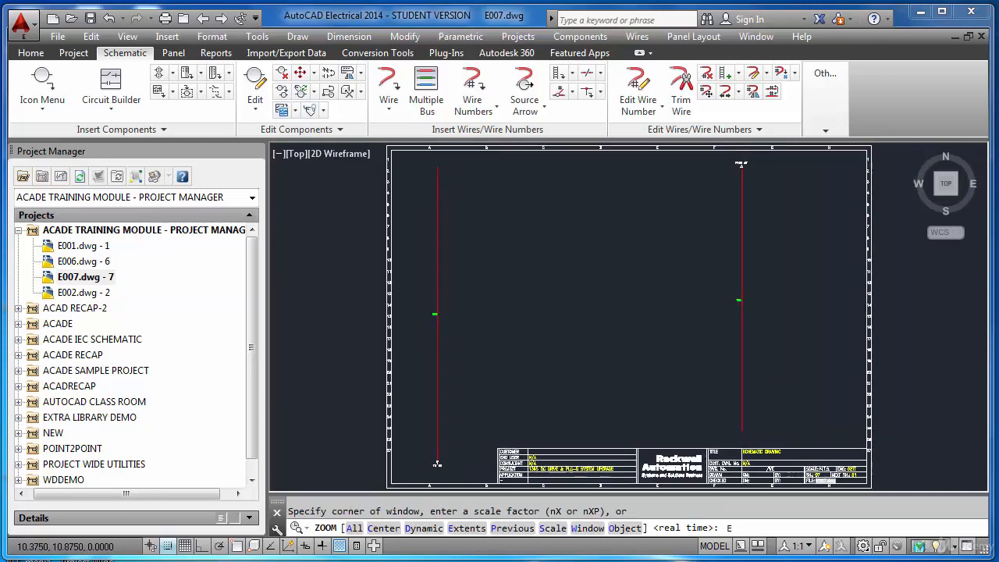
{"action": "left_click", "coordinate": [390, 86]}
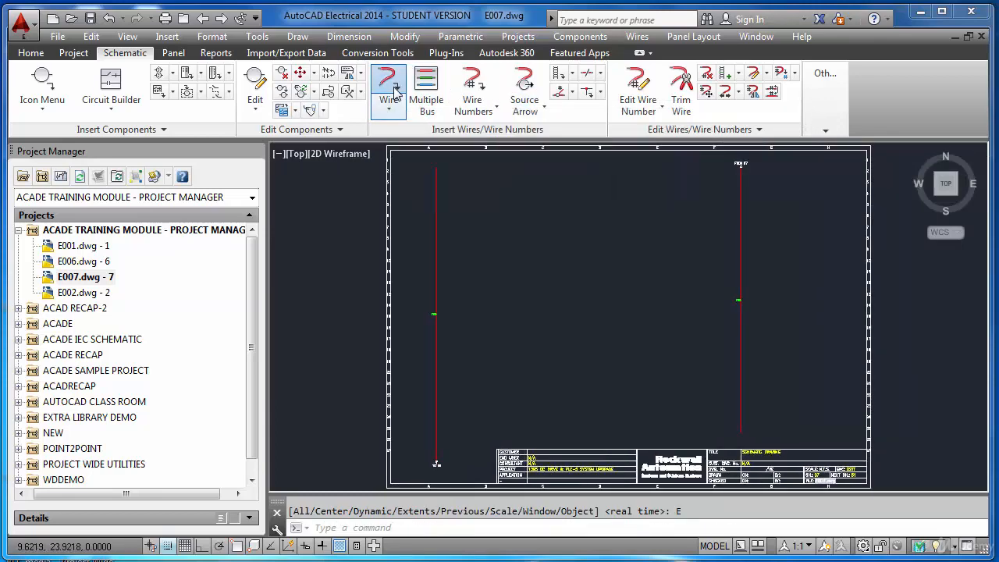
{"action": "left_click", "coordinate": [512, 199]}
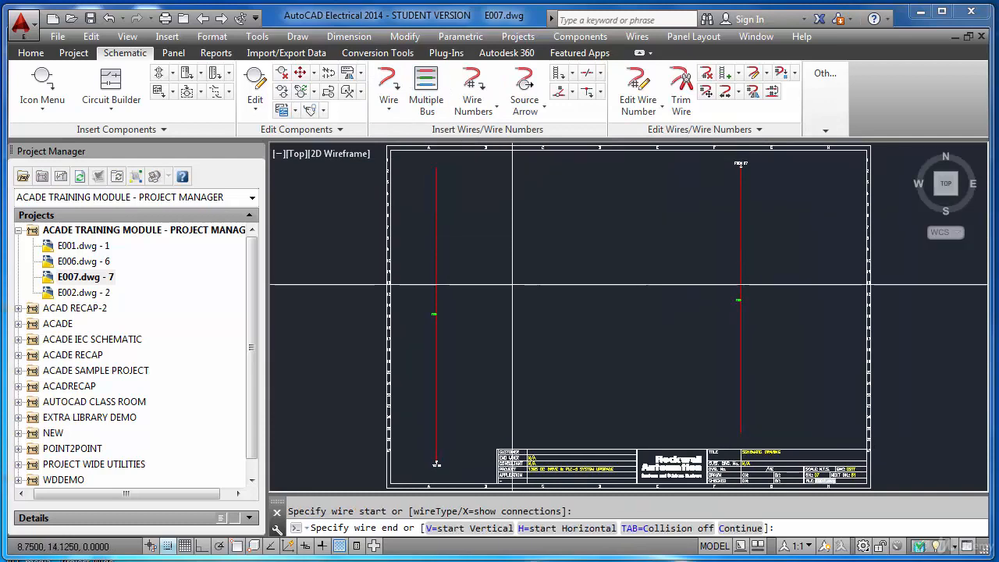
{"action": "left_click", "coordinate": [512, 285]}
{"action": "key", "text": "Escape"}
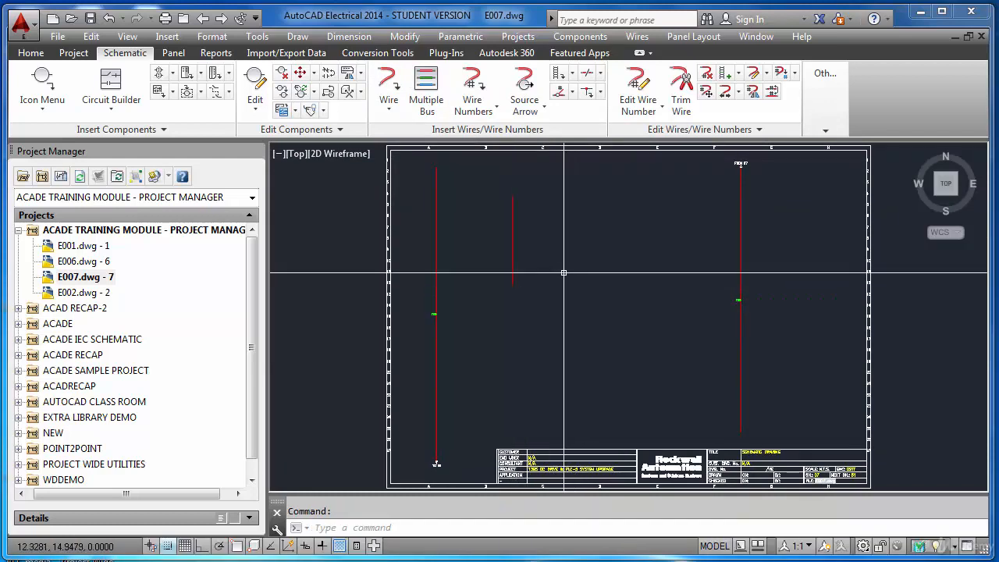
Step: Switch to drawing E006 and draw a short vertical wire in the upper middle of the sheet
{"action": "left_click", "coordinate": [204, 23]}
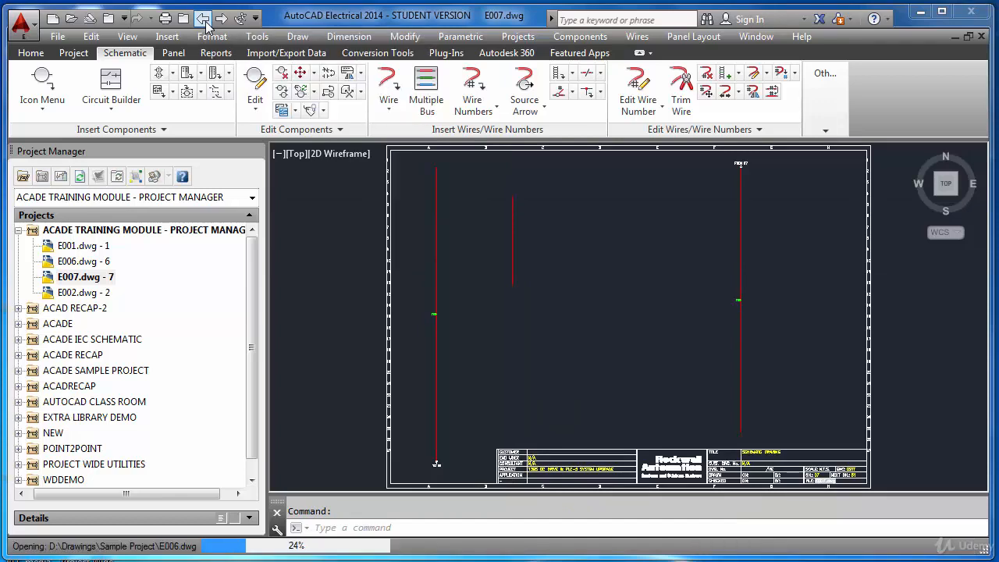
{"action": "left_click", "coordinate": [388, 87]}
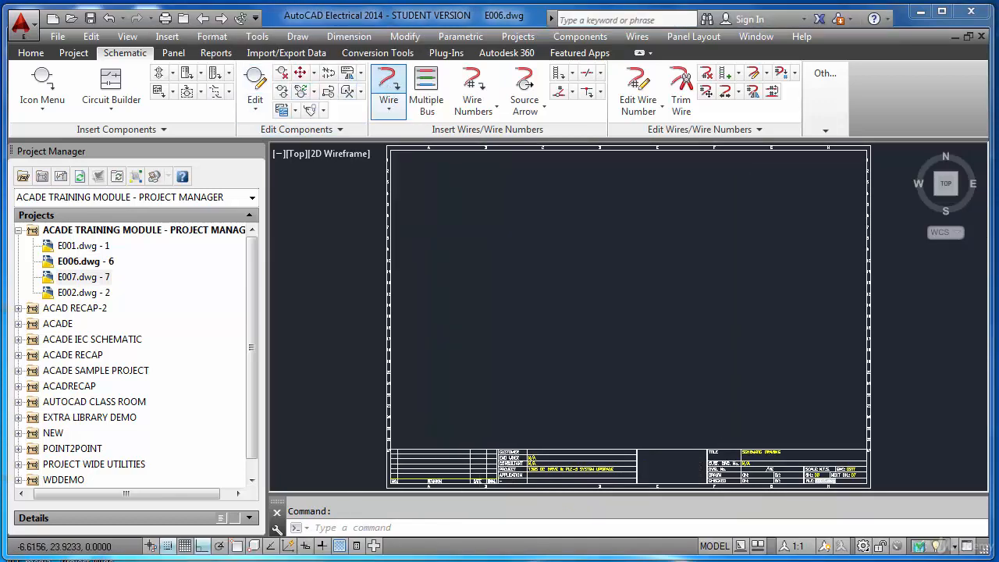
{"action": "left_click", "coordinate": [547, 310]}
{"action": "key", "text": "Return"}
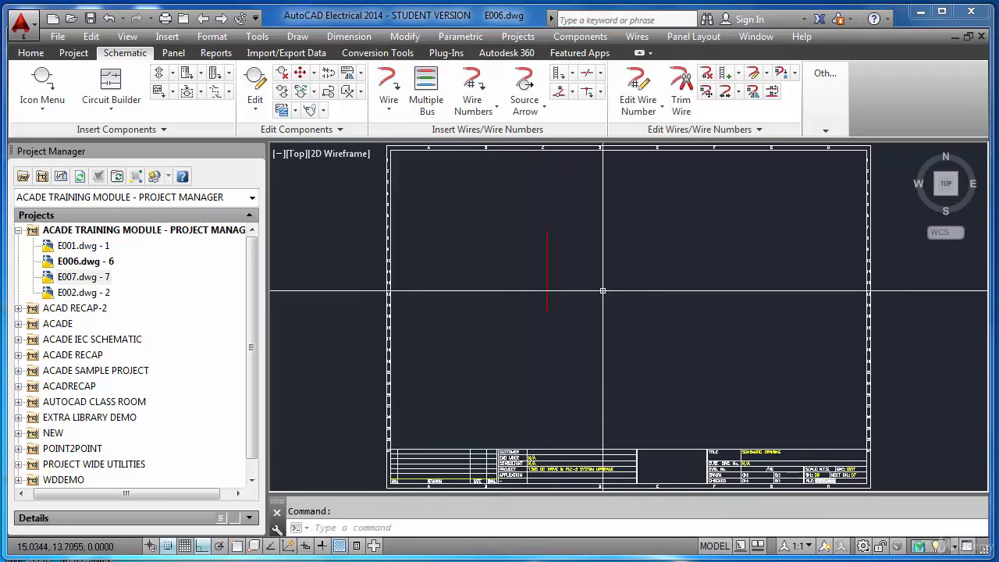
Step: Insert a source arrow at the wire's lower end with code 6110P1 and description 110VAC PHASE, decline matching destination arrows, and save the drawing
{"action": "left_click", "coordinate": [534, 112]}
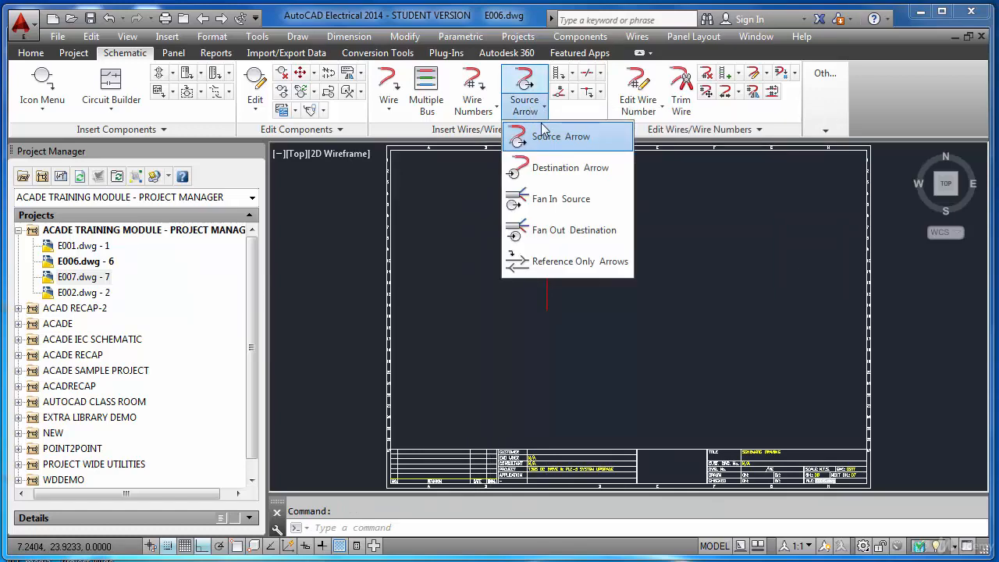
{"action": "left_click", "coordinate": [544, 146]}
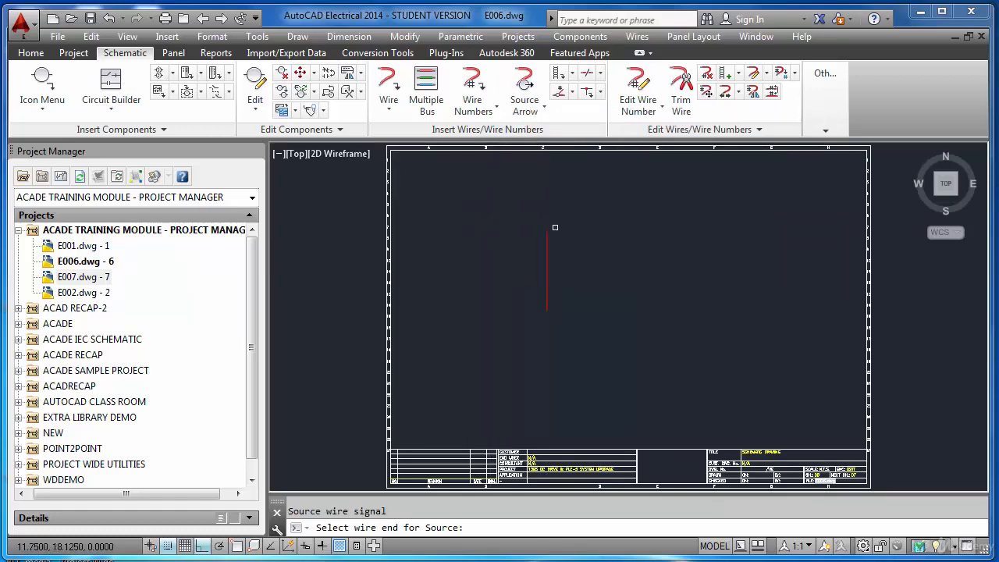
{"action": "left_click", "coordinate": [546, 304]}
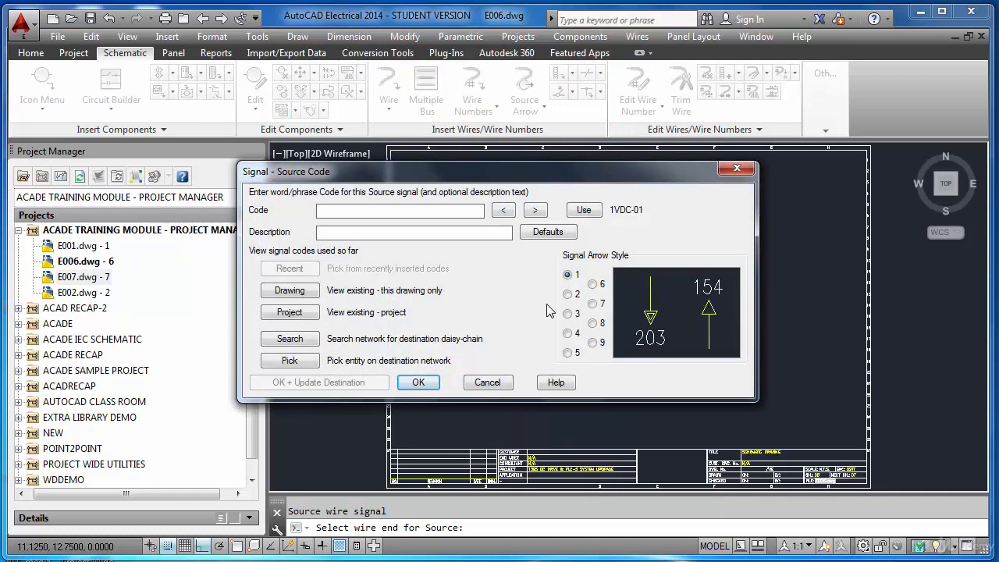
{"action": "type", "text": "6110P"}
{"action": "type", "text": "110VAC PHASE"}
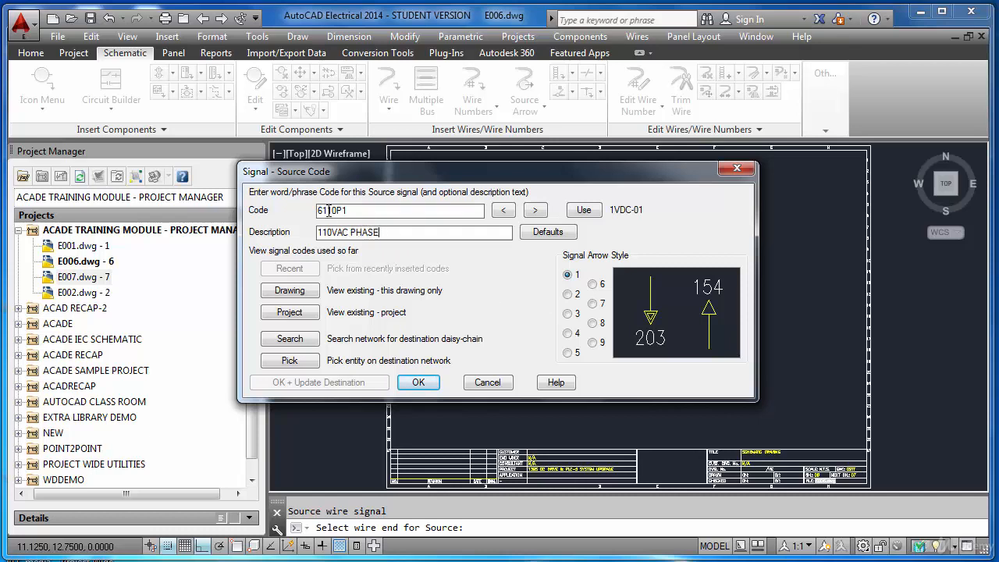
{"action": "left_click", "coordinate": [345, 209]}
{"action": "left_click", "coordinate": [419, 382]}
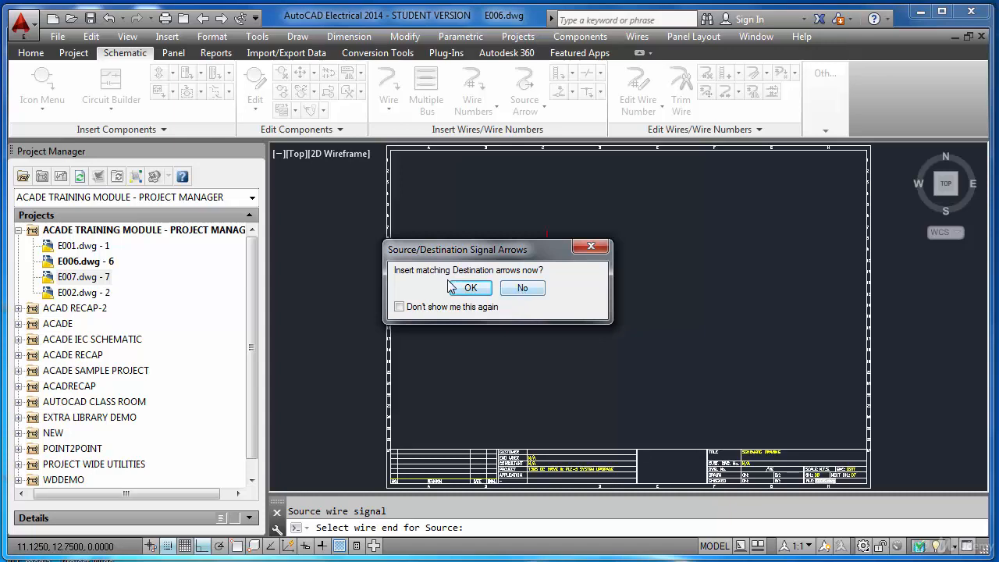
{"action": "left_click", "coordinate": [534, 296]}
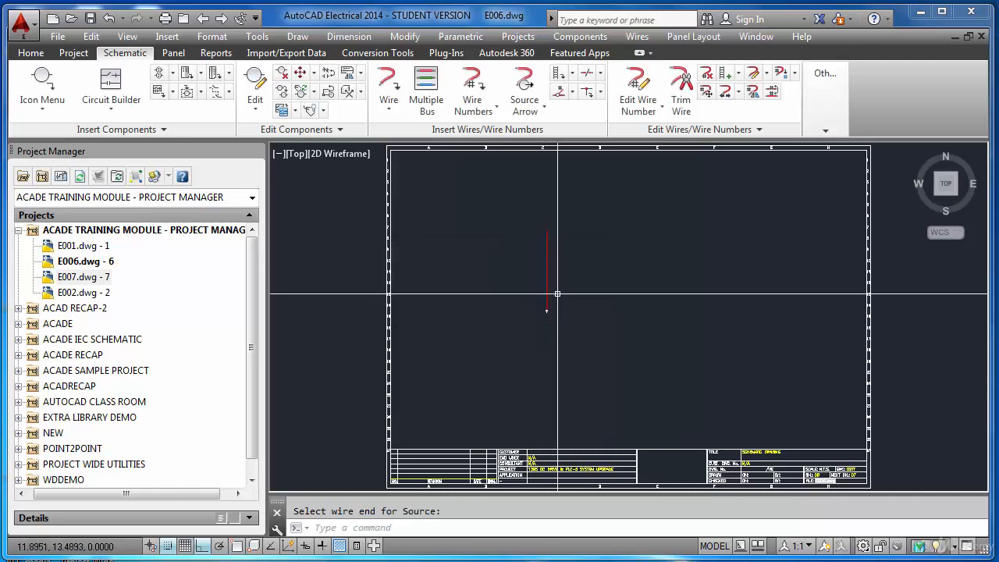
{"action": "key", "text": "ctrl+s"}
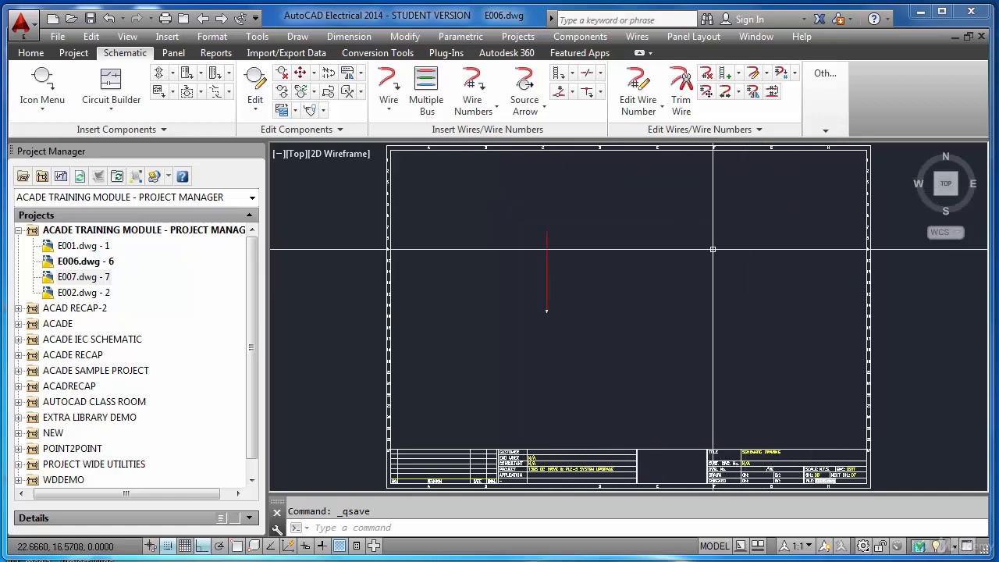
Step: Return to drawing E007 and start a destination arrow at the upper end of the short middle wire
{"action": "left_click", "coordinate": [222, 18]}
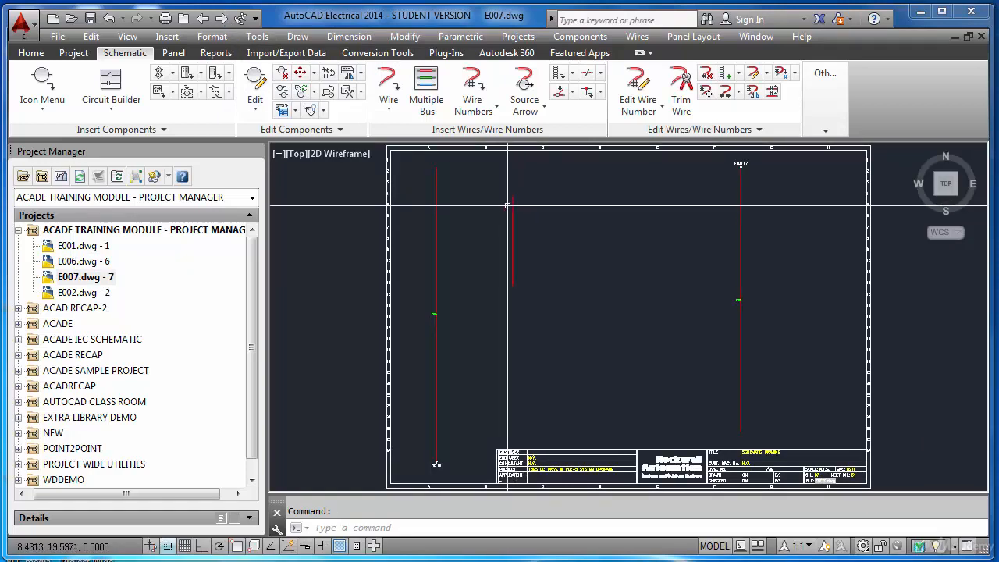
{"action": "left_click", "coordinate": [543, 109]}
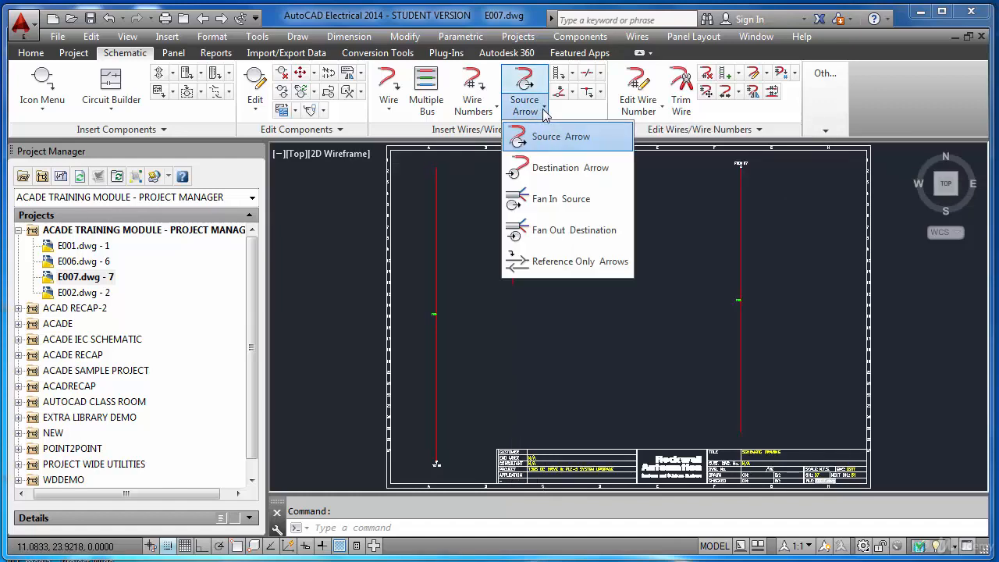
{"action": "left_click", "coordinate": [545, 168]}
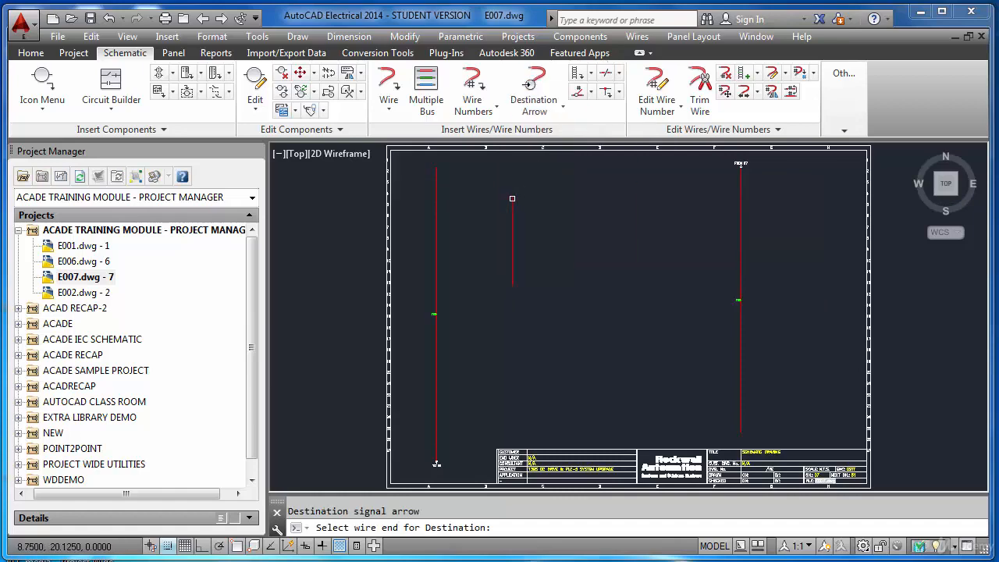
{"action": "left_click", "coordinate": [436, 464]}
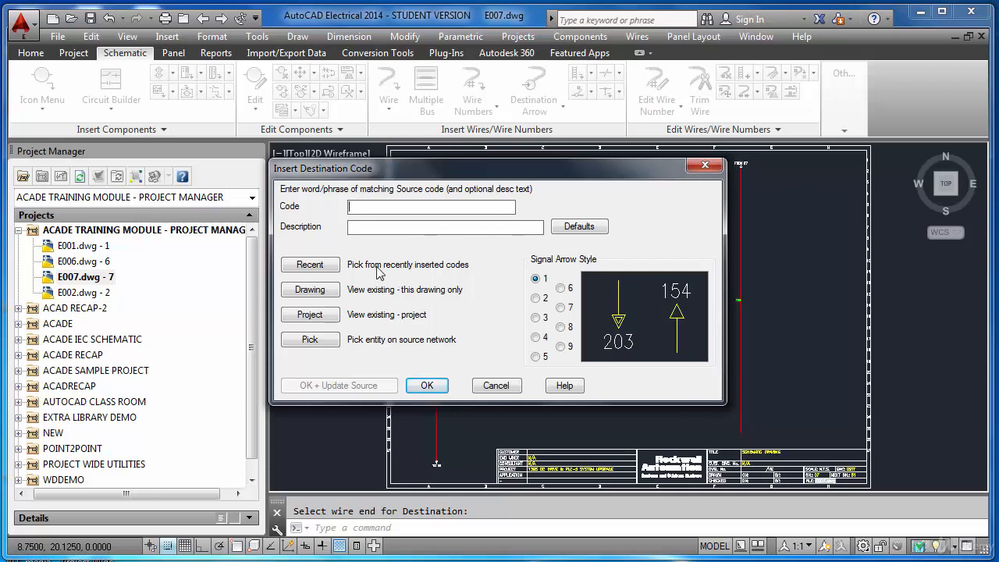
Step: Review the recently inserted signal codes and the signal codes used in this drawing only
{"action": "left_click", "coordinate": [310, 265]}
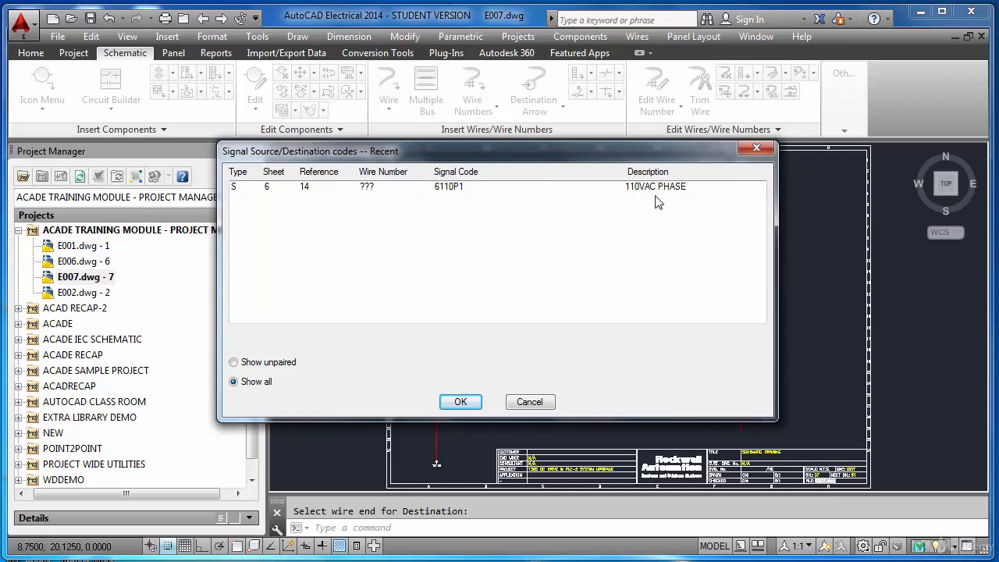
{"action": "left_click", "coordinate": [531, 401]}
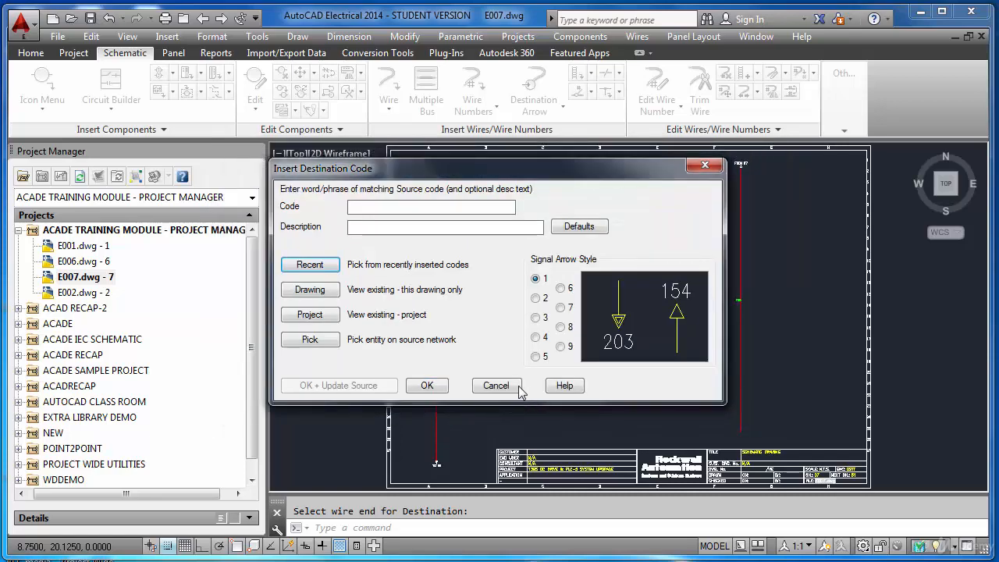
{"action": "left_click", "coordinate": [310, 290]}
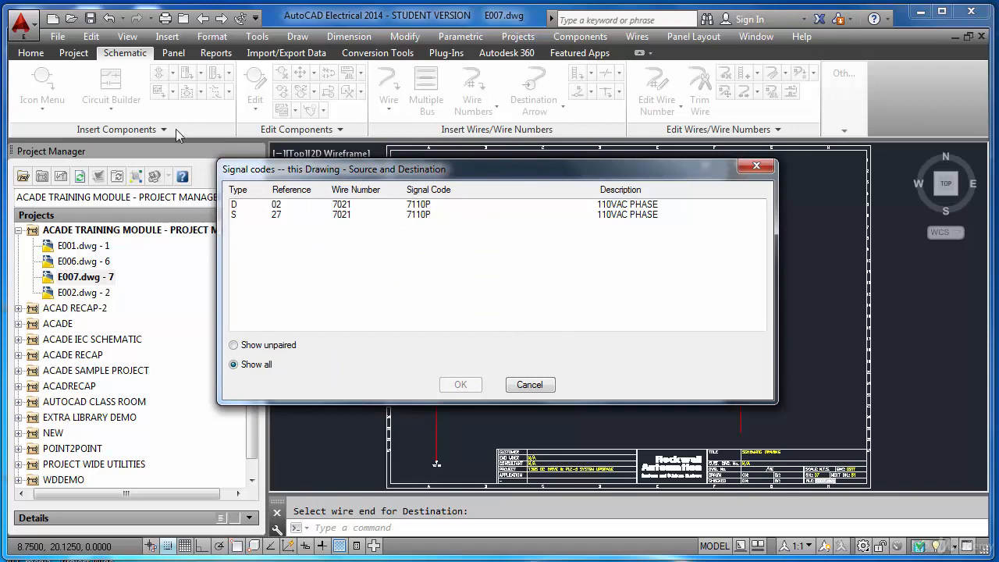
{"action": "left_click", "coordinate": [529, 387]}
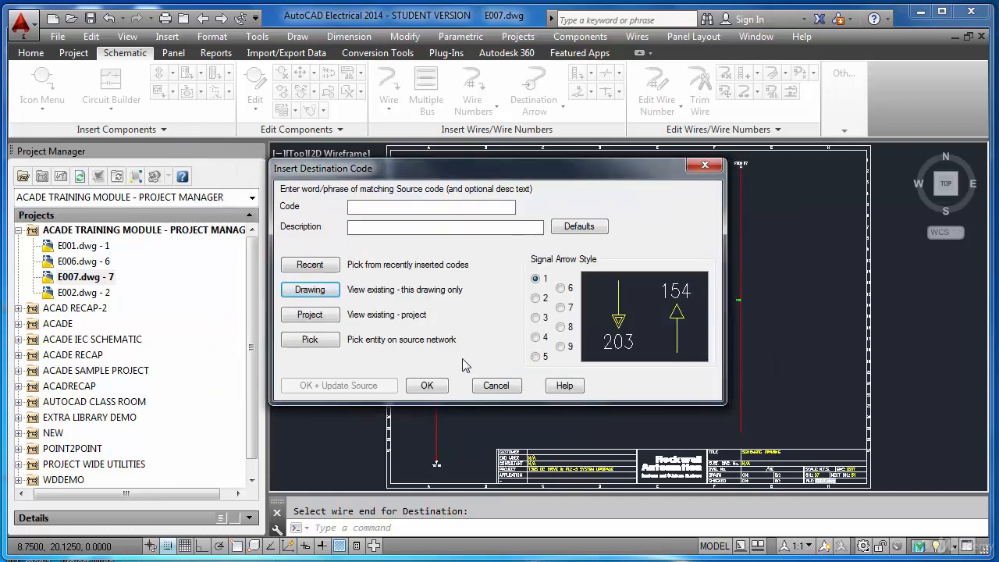
Step: Insert the destination arrow using the project-wide source code 6110P1 with description 110VAC PHASE from sheet 6
{"action": "left_click", "coordinate": [310, 315]}
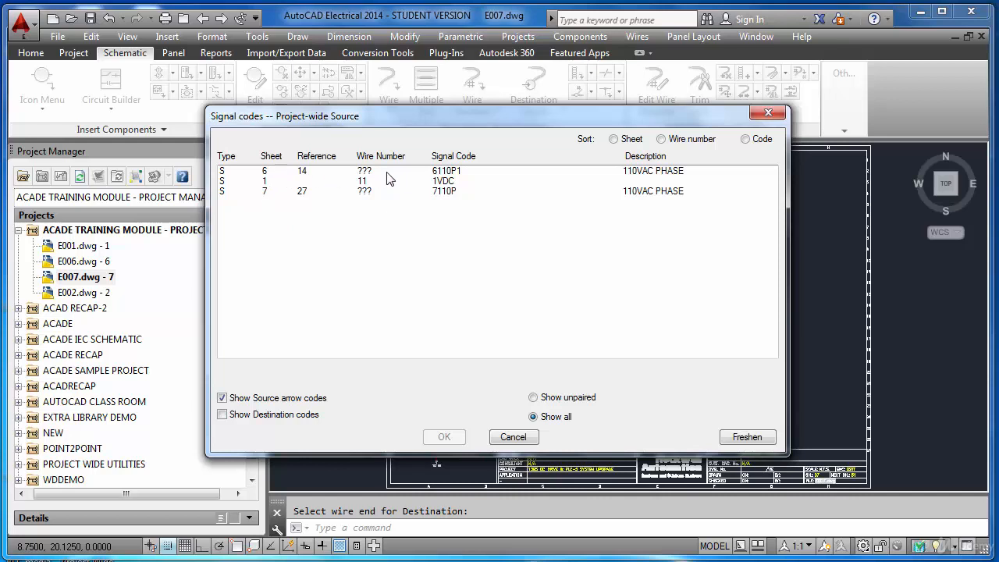
{"action": "left_click", "coordinate": [449, 174]}
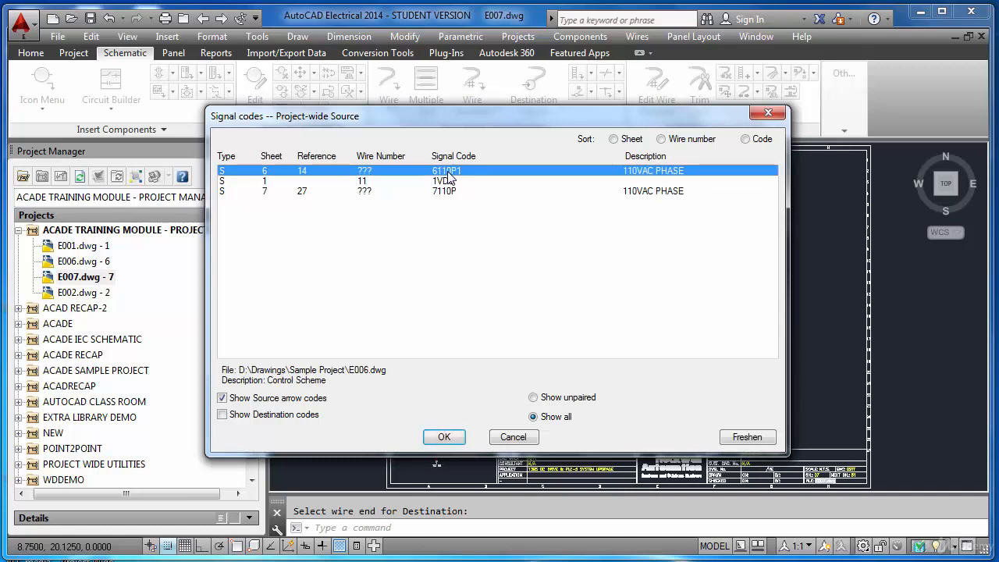
{"action": "left_click", "coordinate": [444, 438]}
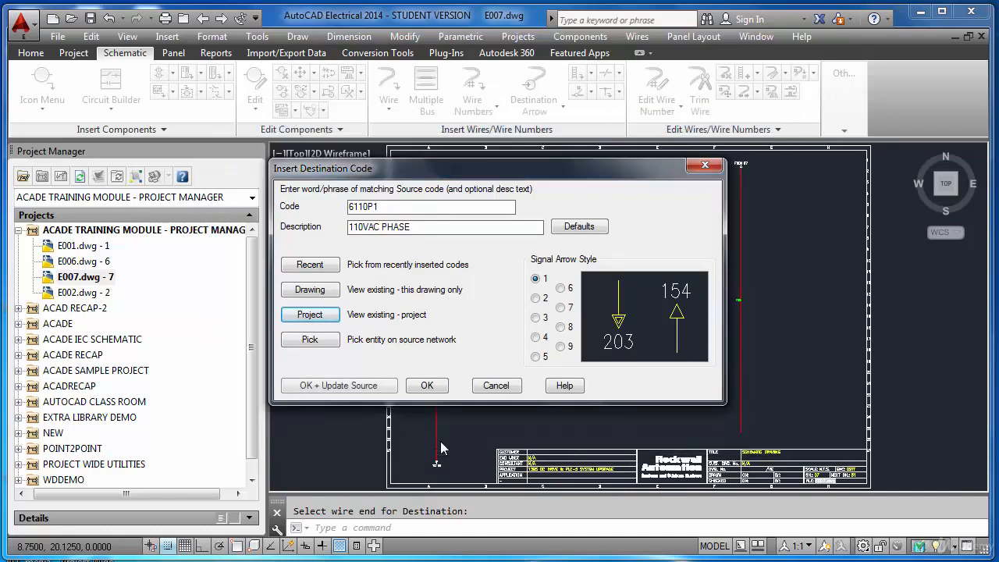
{"action": "left_click", "coordinate": [428, 386]}
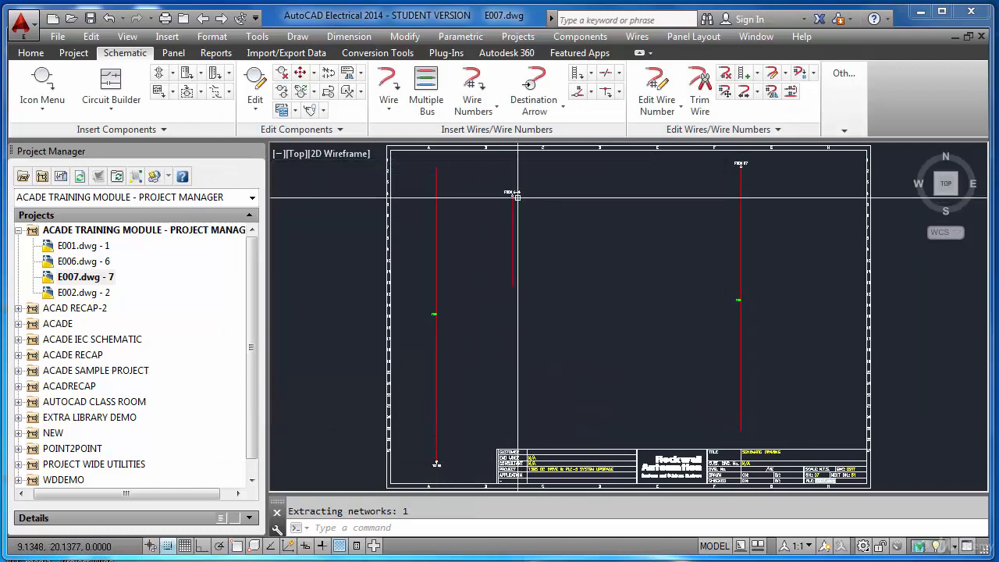
{"action": "scroll", "coordinate": [516, 197], "scroll_direction": "up", "scroll_amount": 5}
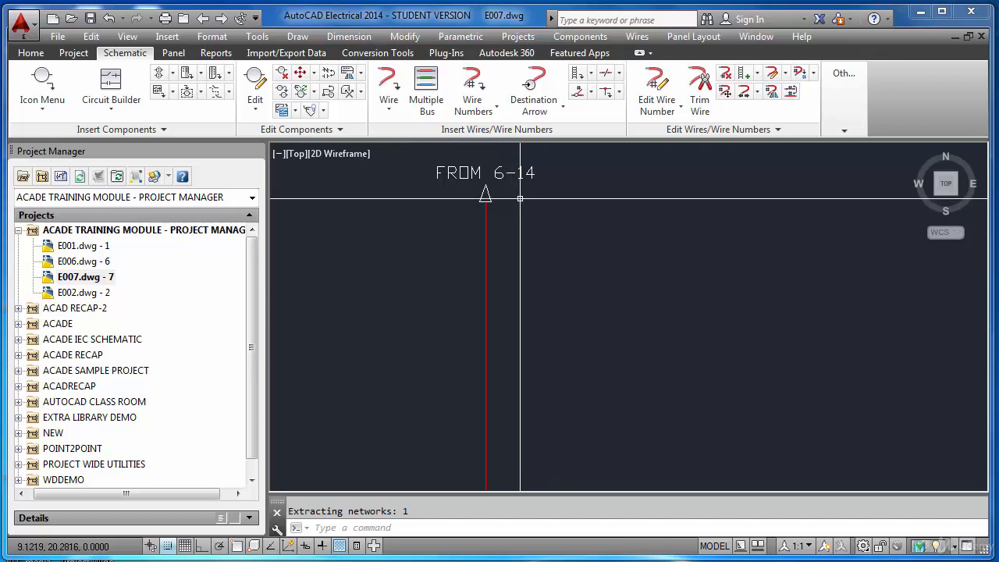
{"action": "type", "text": "z"}
{"action": "key", "text": "Return"}
{"action": "type", "text": "e"}
{"action": "key", "text": "Return"}
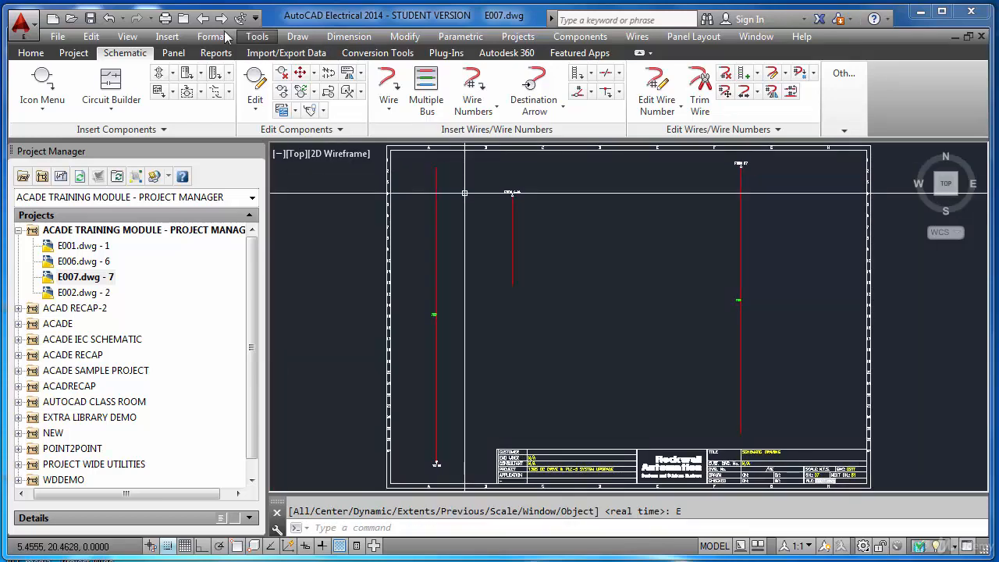
Step: Switch to drawing E006 and insert wire numbers drawing-wide, tagging all wires by line reference with signals cross-referenced
{"action": "left_click", "coordinate": [206, 20]}
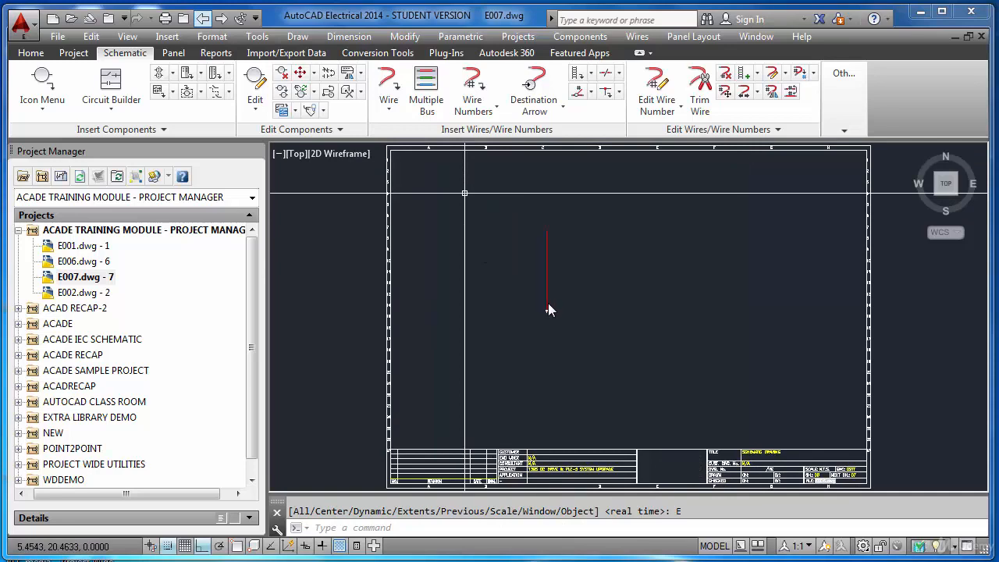
{"action": "scroll", "coordinate": [551, 307], "scroll_direction": "up", "scroll_amount": 3}
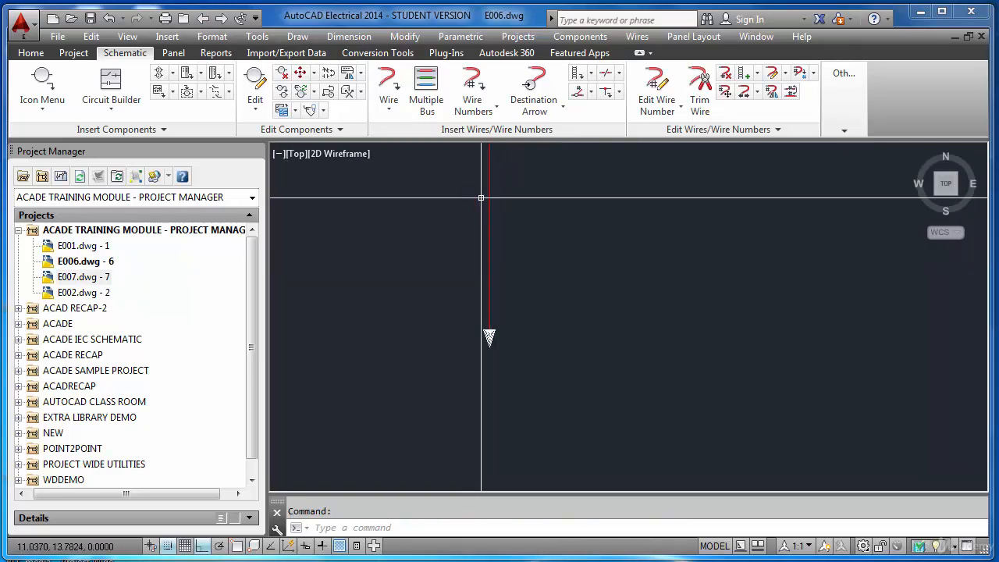
{"action": "scroll", "coordinate": [476, 162], "scroll_direction": "down", "scroll_amount": 2}
{"action": "left_click", "coordinate": [472, 89]}
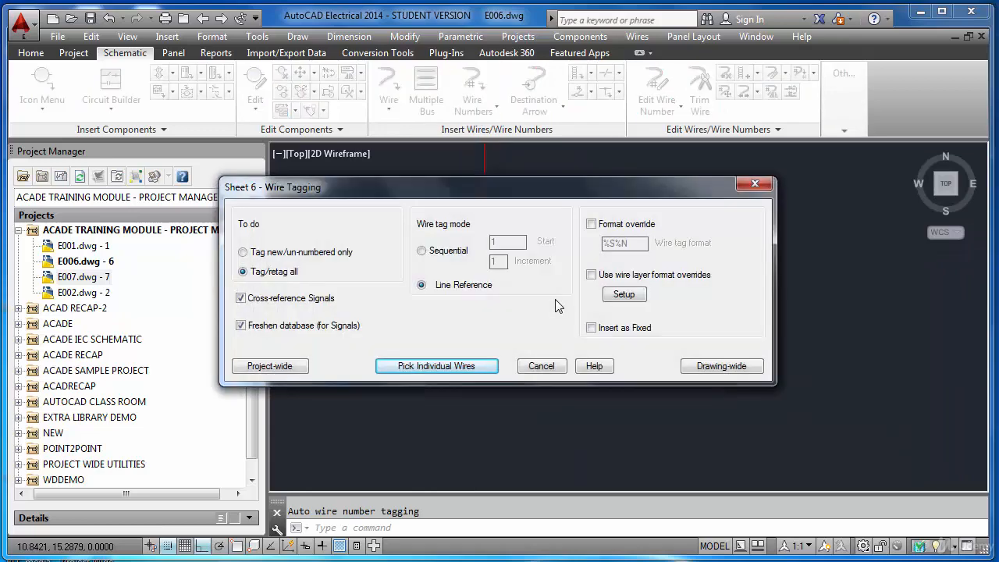
{"action": "left_click", "coordinate": [719, 366]}
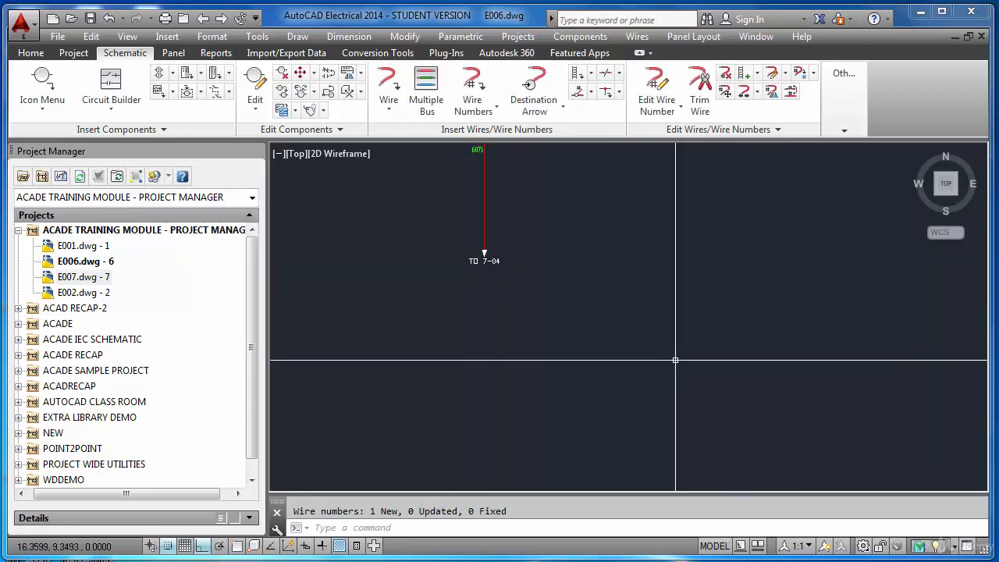
{"action": "scroll", "coordinate": [484, 234], "scroll_direction": "up", "scroll_amount": 5}
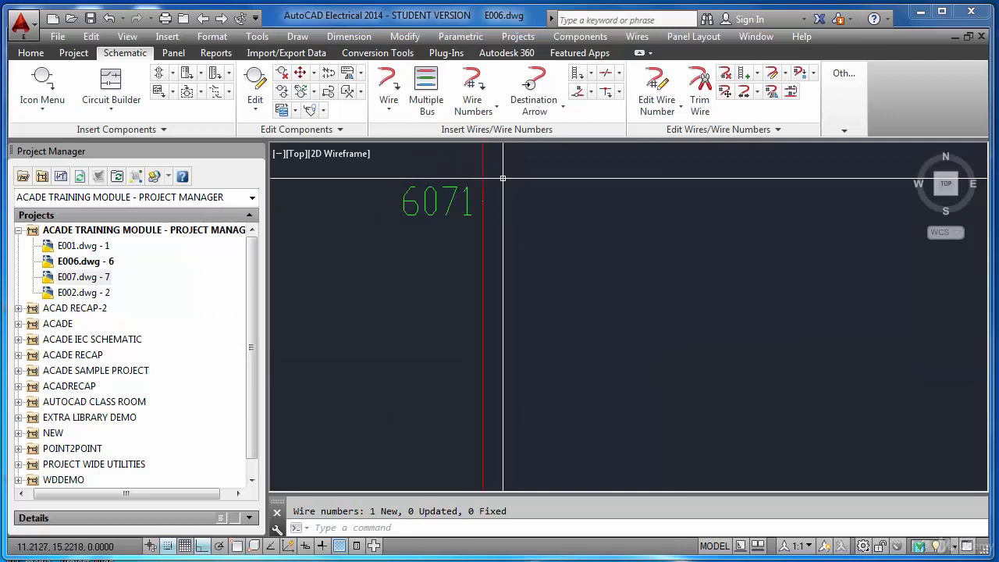
{"action": "scroll", "coordinate": [499, 181], "scroll_direction": "down", "scroll_amount": 4}
{"action": "scroll", "coordinate": [499, 183], "scroll_direction": "up", "scroll_amount": 2}
{"action": "scroll", "coordinate": [498, 182], "scroll_direction": "down", "scroll_amount": 3}
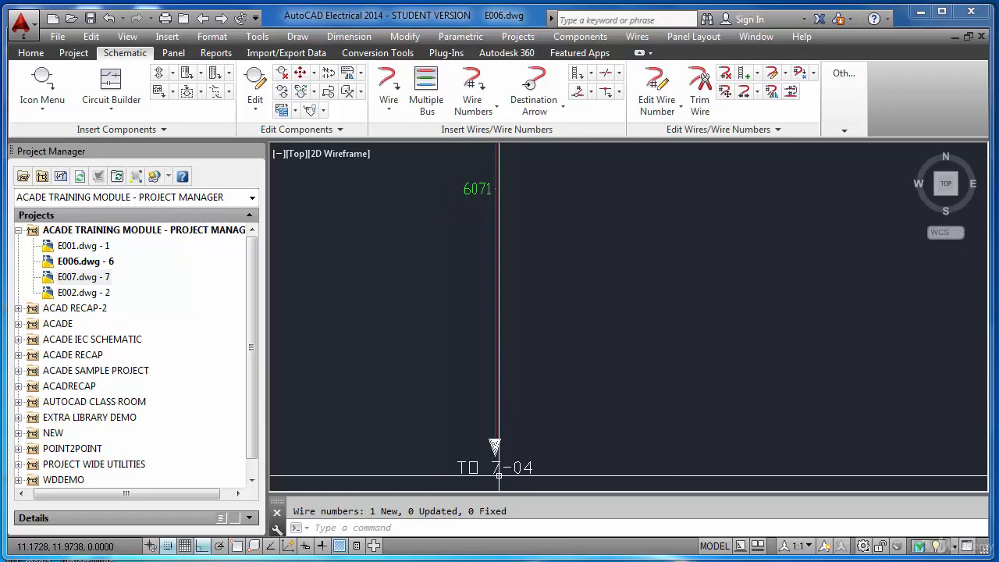
{"action": "type", "text": "z"}
{"action": "key", "text": "Return"}
{"action": "type", "text": "e"}
{"action": "key", "text": "Return"}
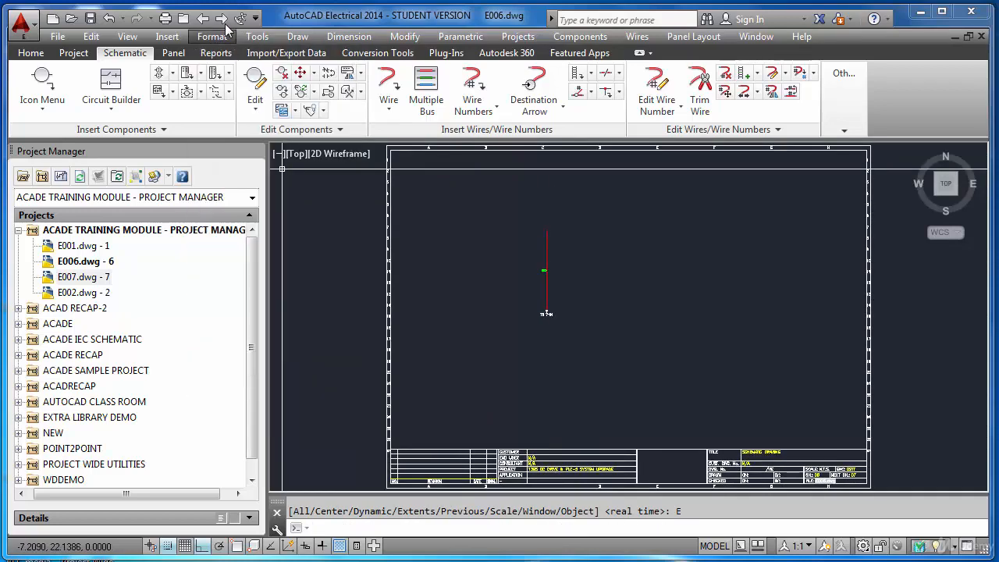
Step: Return to drawing E007 and retag all its wires drawing-wide by line reference with signals cross-referenced
{"action": "left_click", "coordinate": [221, 18]}
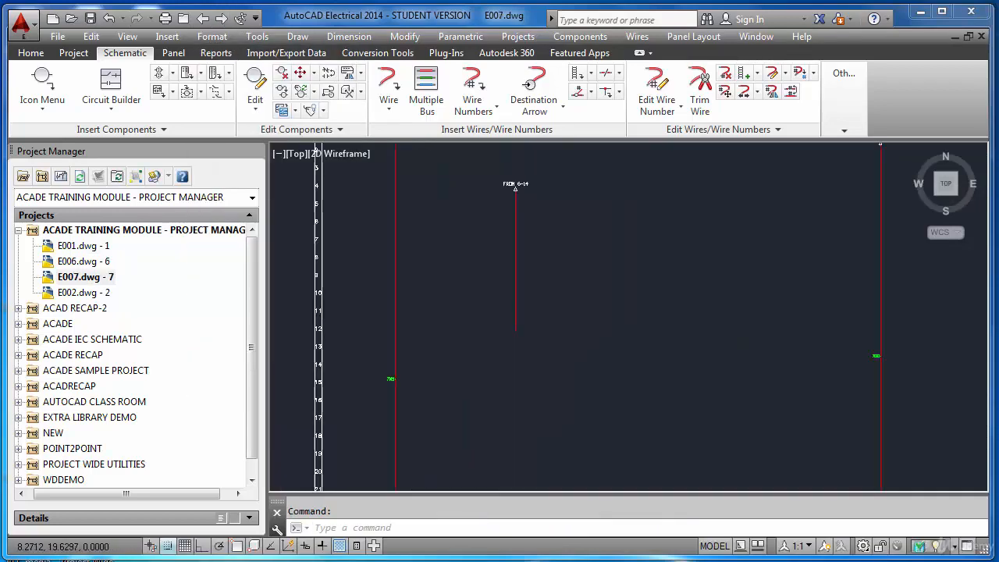
{"action": "scroll", "coordinate": [507, 207], "scroll_direction": "up", "scroll_amount": 4}
{"action": "left_click", "coordinate": [472, 93]}
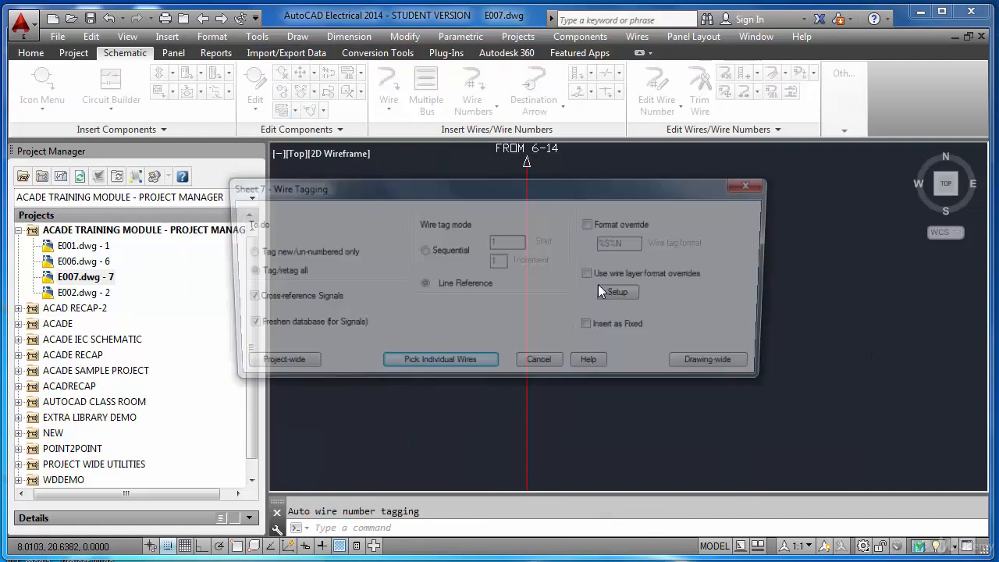
{"action": "left_click", "coordinate": [713, 362]}
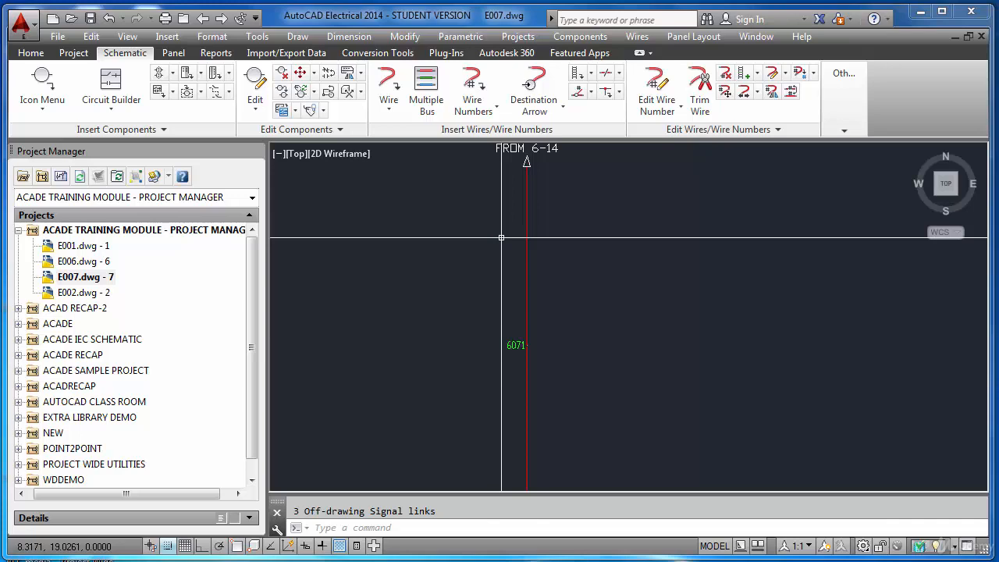
{"action": "type", "text": "z"}
{"action": "key", "text": "Return"}
{"action": "type", "text": "e"}
{"action": "key", "text": "Return"}
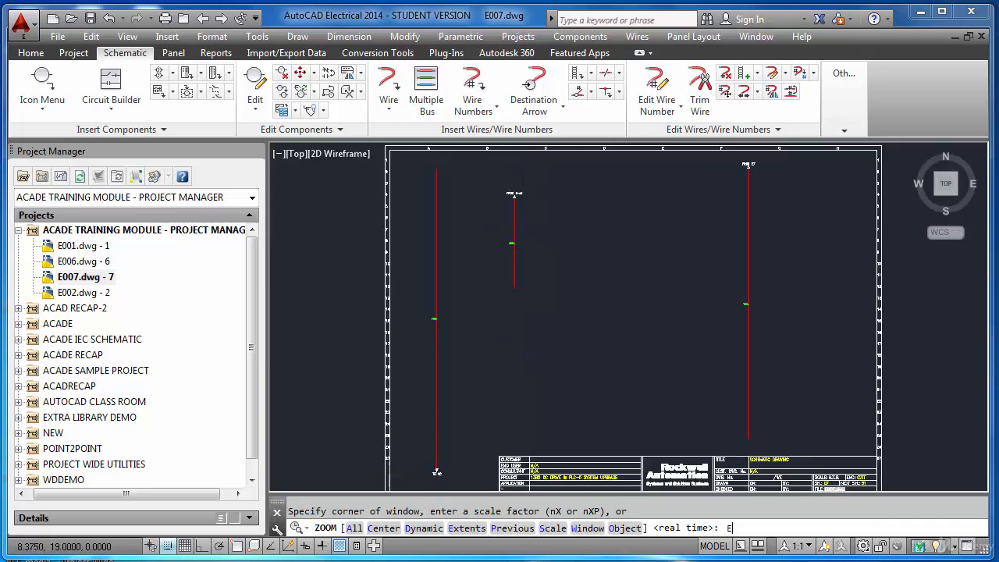
{"action": "key", "text": "Escape"}
{"action": "left_click", "coordinate": [557, 254]}
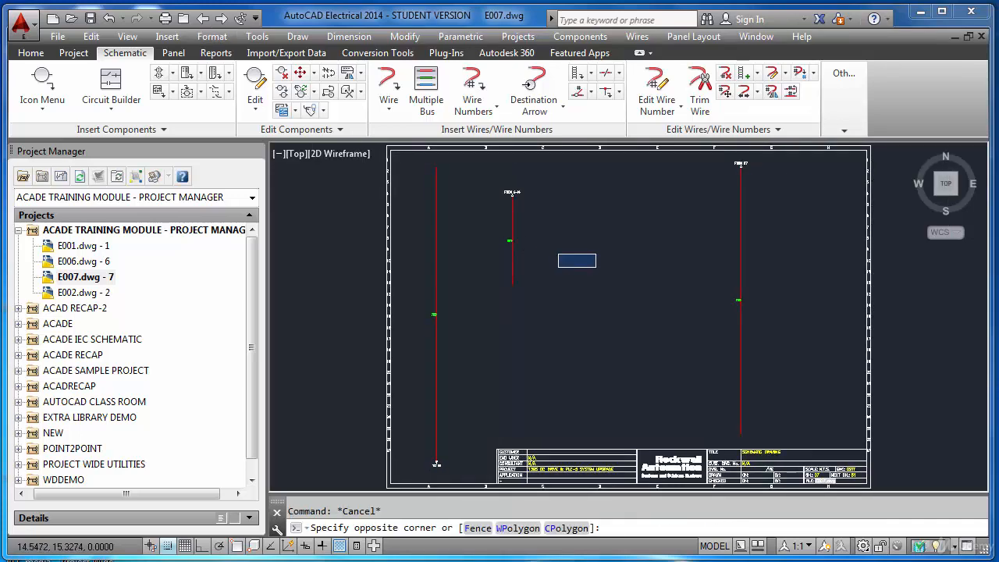
{"action": "key", "text": "Escape"}
{"action": "left_click", "coordinate": [562, 109]}
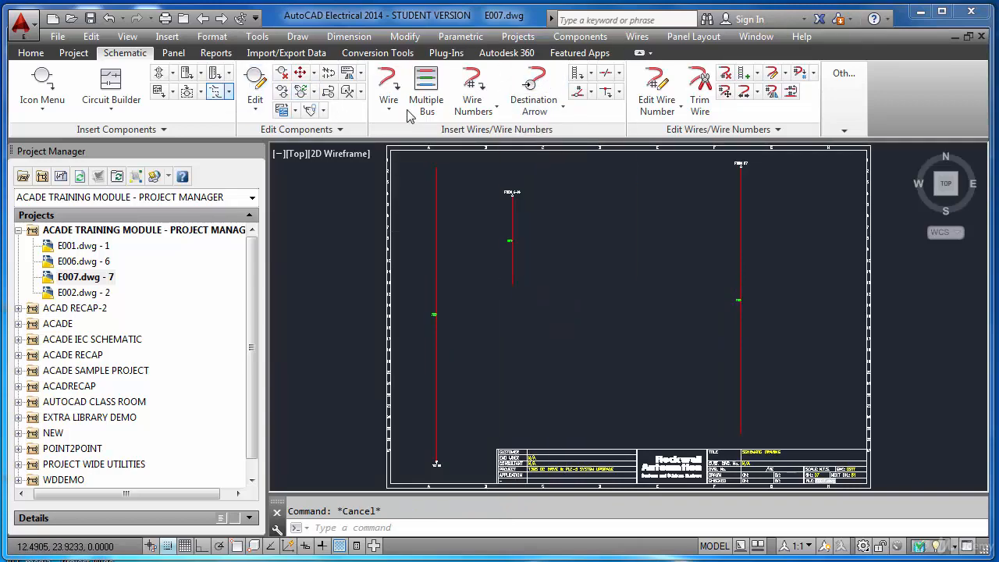
{"action": "left_click", "coordinate": [388, 85]}
{"action": "key", "text": "Escape"}
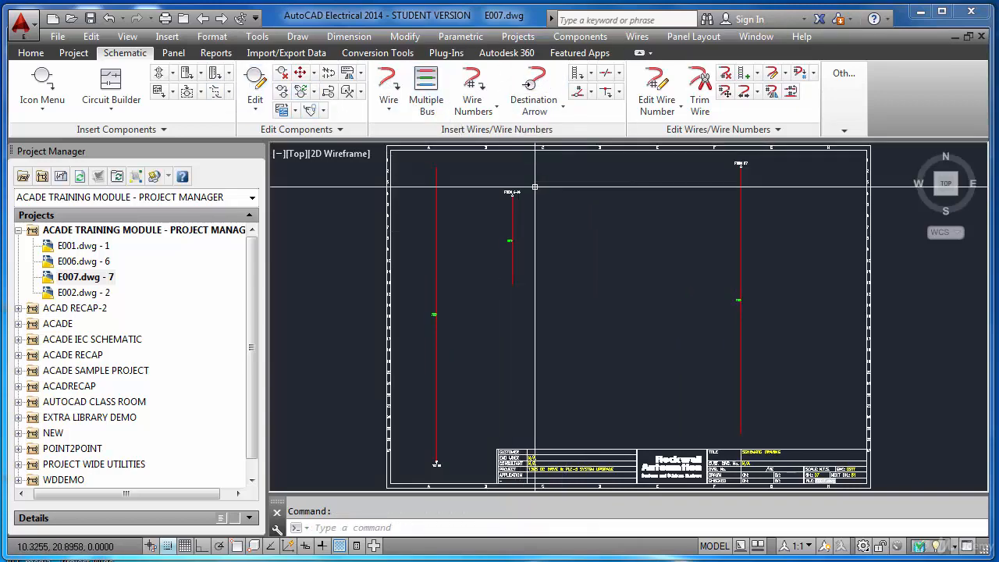
Step: Draw two parallel vertical wires, each about 6 units long, between the short 6071 wire and the long right-hand wire
{"action": "left_click", "coordinate": [399, 85]}
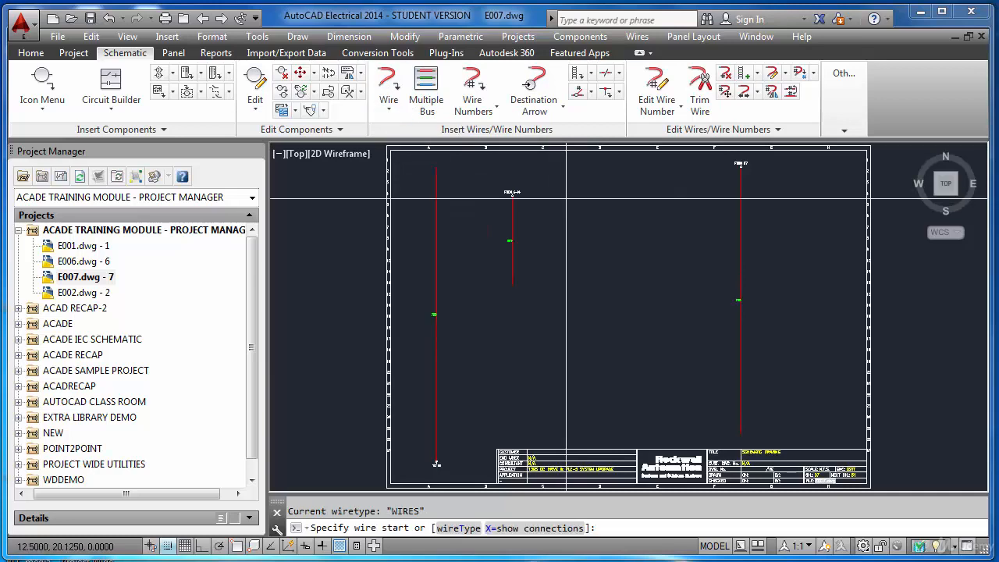
{"action": "left_click", "coordinate": [572, 214]}
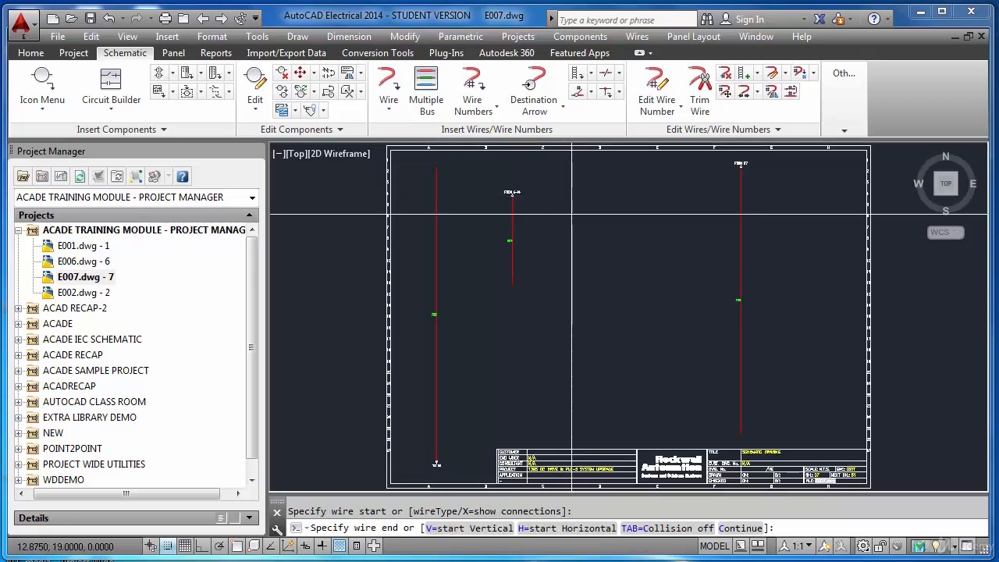
{"action": "left_click", "coordinate": [572, 282]}
{"action": "scroll", "coordinate": [610, 226], "scroll_direction": "up", "scroll_amount": 2}
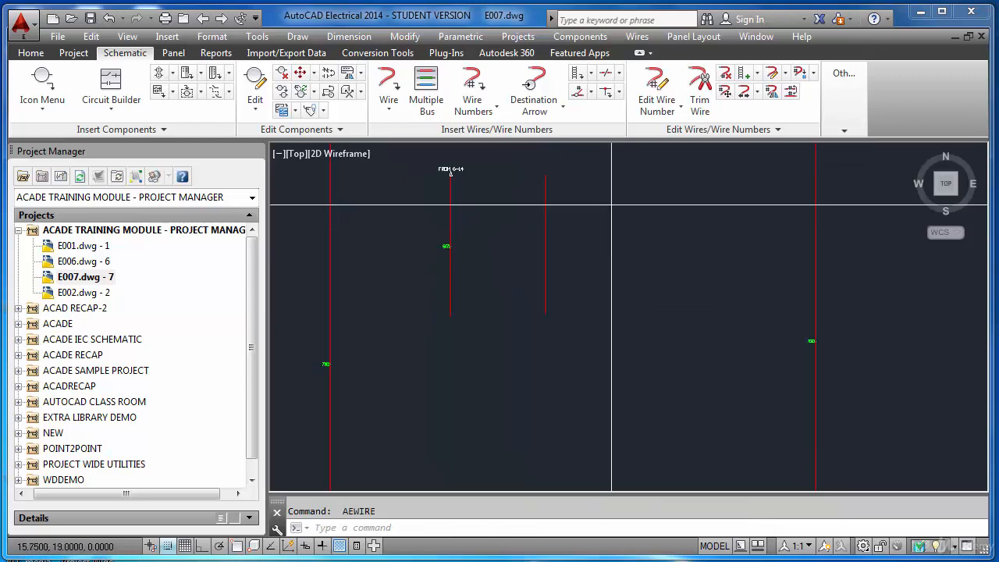
{"action": "left_click", "coordinate": [620, 177]}
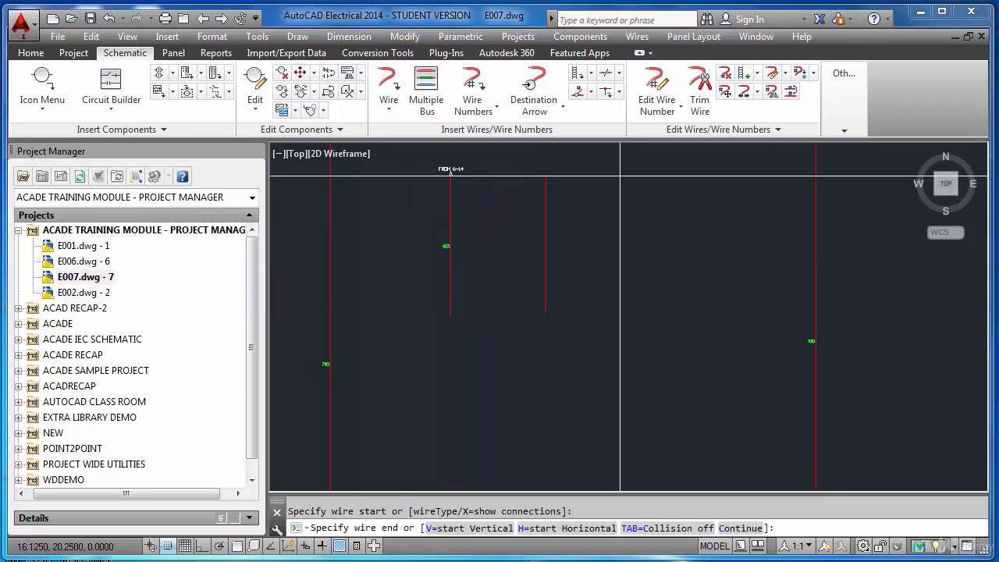
{"action": "left_click", "coordinate": [621, 316]}
Step: Preview signal arrow styles 2, 4 and 5 for a source arrow at the lower end of the left new wire, without inserting it
{"action": "left_click", "coordinate": [555, 117]}
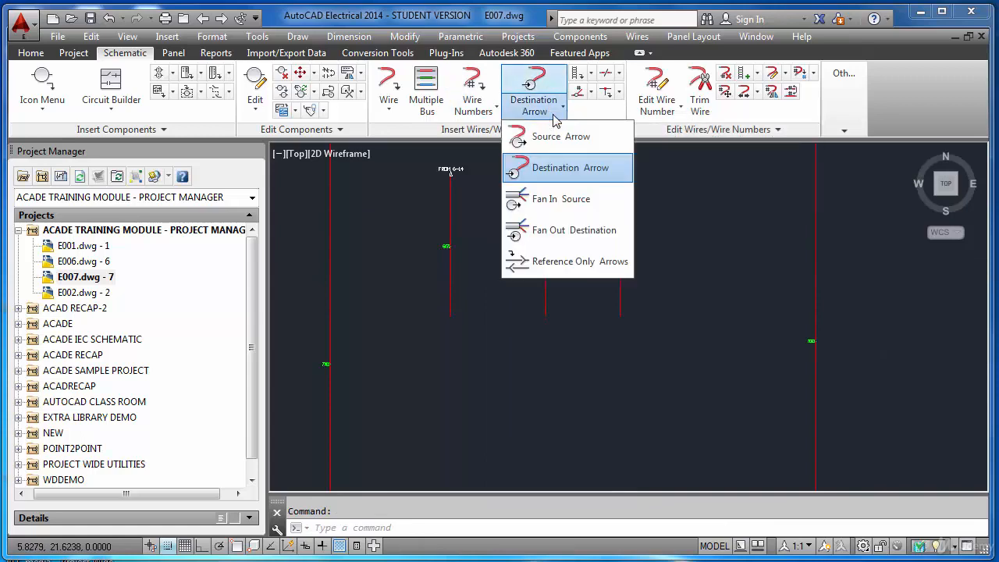
{"action": "left_click", "coordinate": [561, 138]}
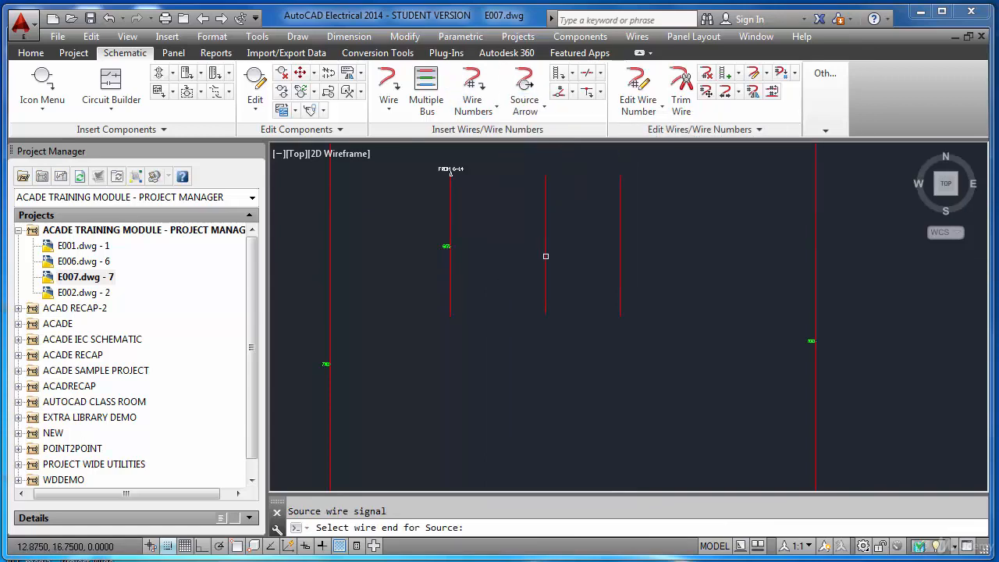
{"action": "left_click", "coordinate": [546, 314]}
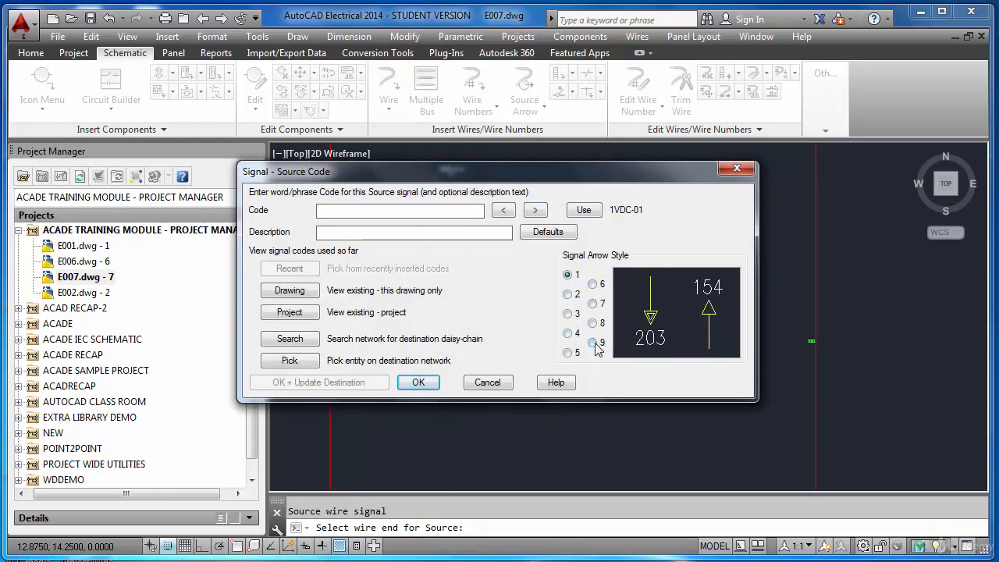
{"action": "left_click", "coordinate": [574, 297]}
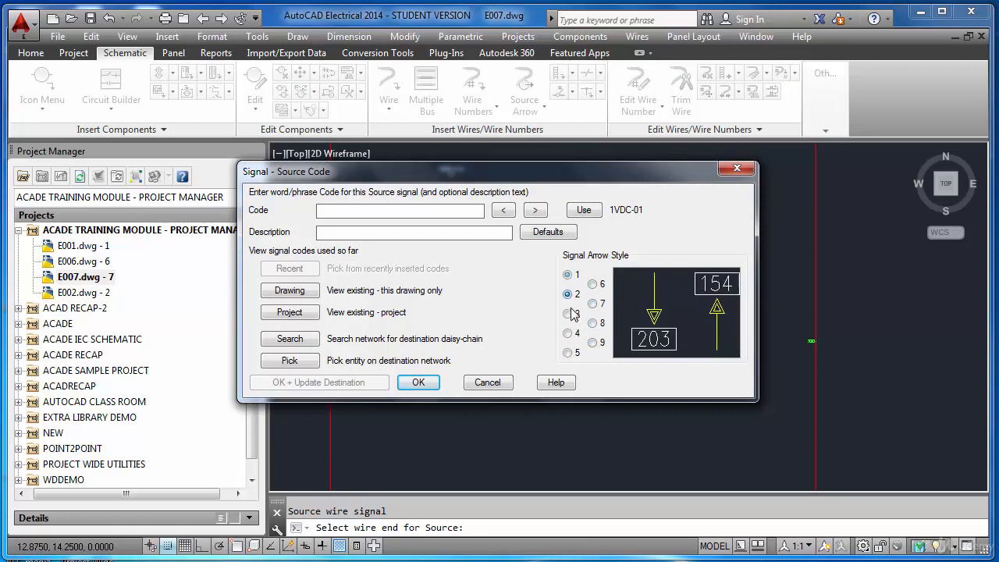
{"action": "left_click", "coordinate": [570, 333]}
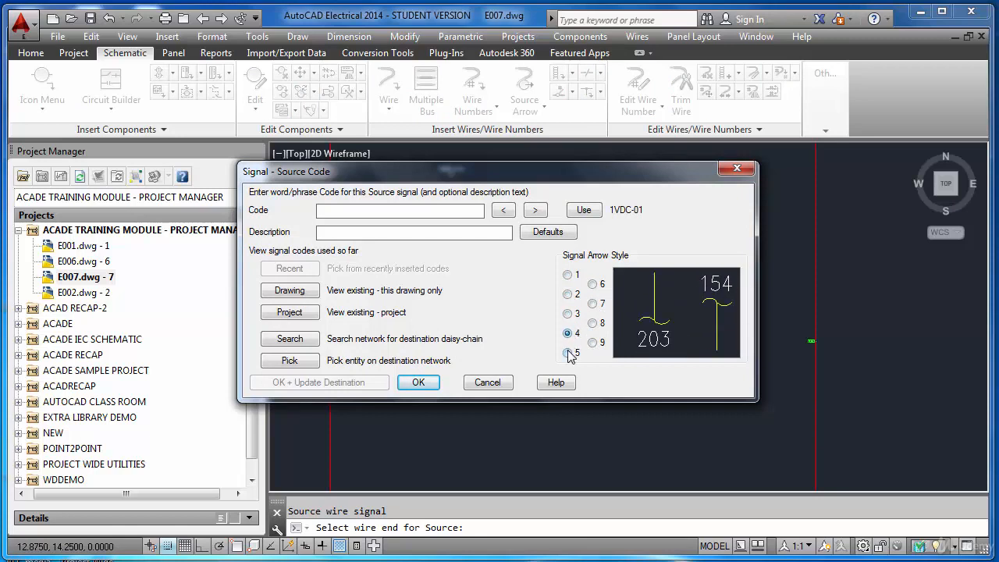
{"action": "left_click", "coordinate": [568, 353]}
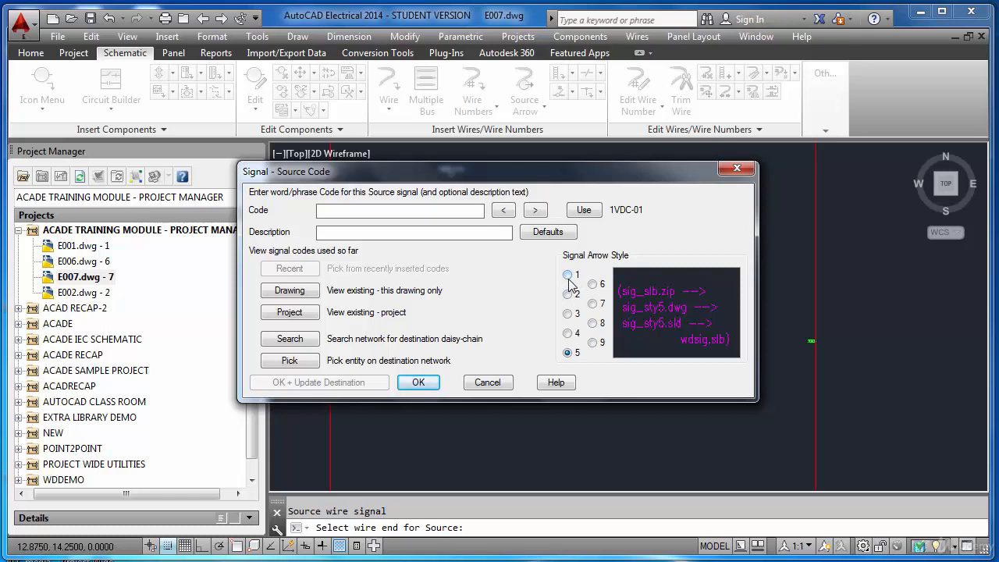
{"action": "key", "text": "Escape"}
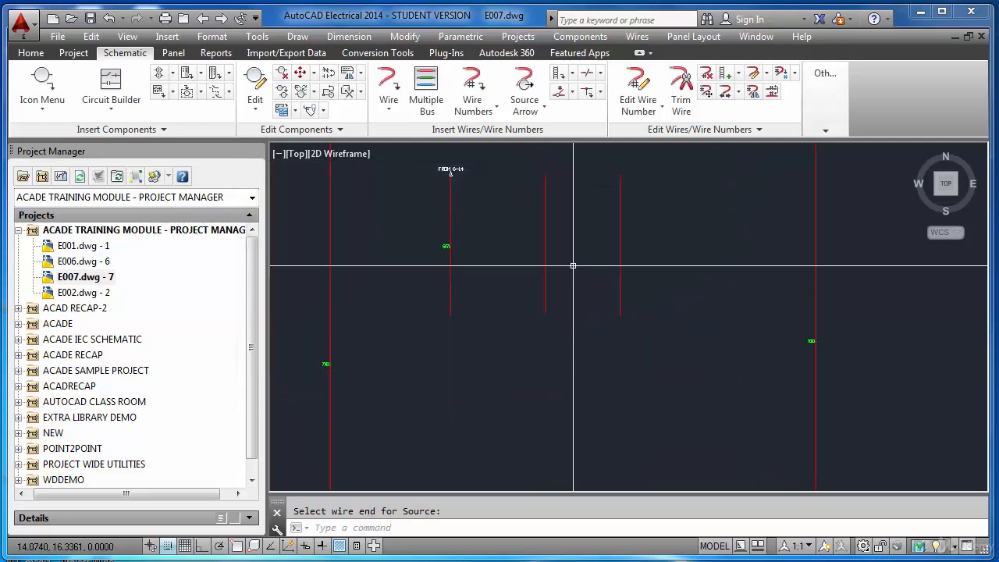
Step: Draw two staggered horizontal wires, about 5 and 4.5 units long, below the short vertical wires
{"action": "left_click", "coordinate": [382, 84]}
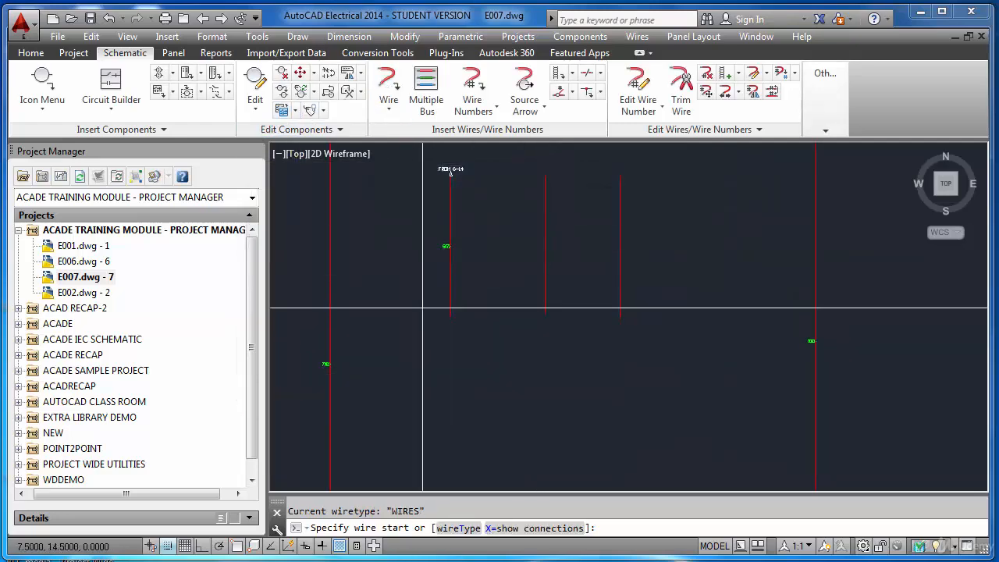
{"action": "left_click", "coordinate": [330, 363]}
{"action": "left_click", "coordinate": [494, 362]}
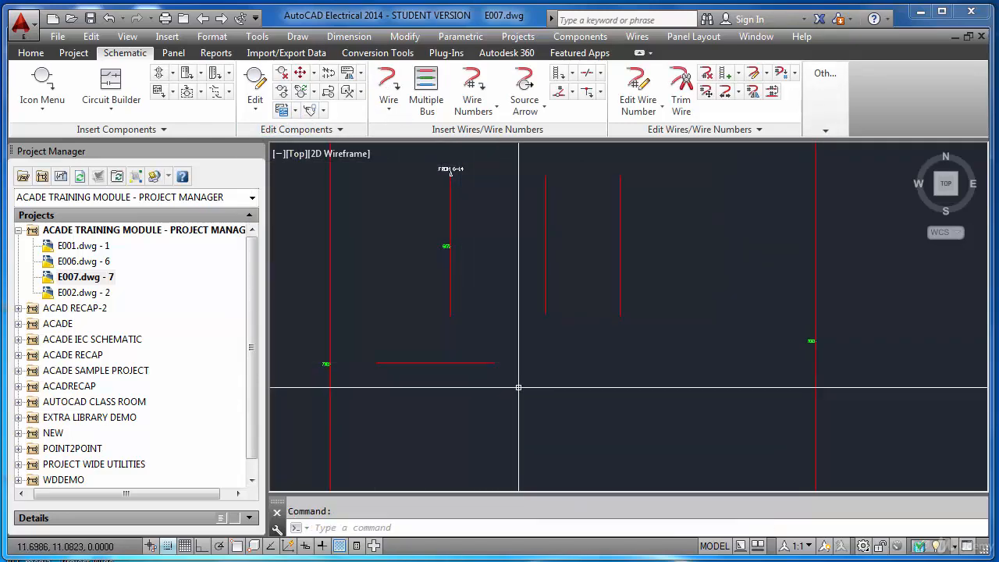
{"action": "left_click", "coordinate": [509, 395]}
{"action": "left_click", "coordinate": [610, 394]}
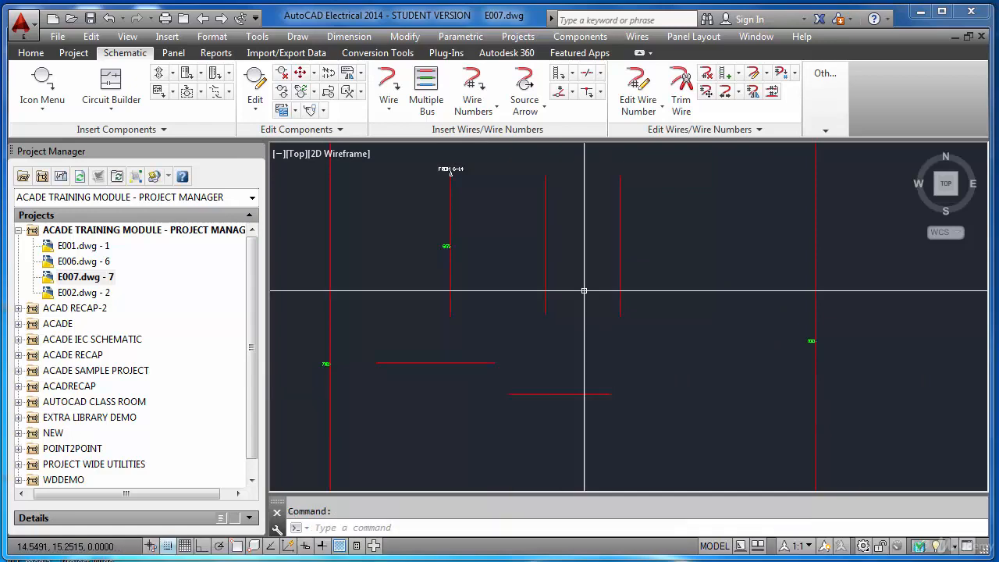
Step: Insert a style 1 source arrow with code 7110P2 at the upper horizontal wire's right end and its destination arrow at the lower wire's left end
{"action": "left_click", "coordinate": [525, 109]}
{"action": "left_click", "coordinate": [537, 135]}
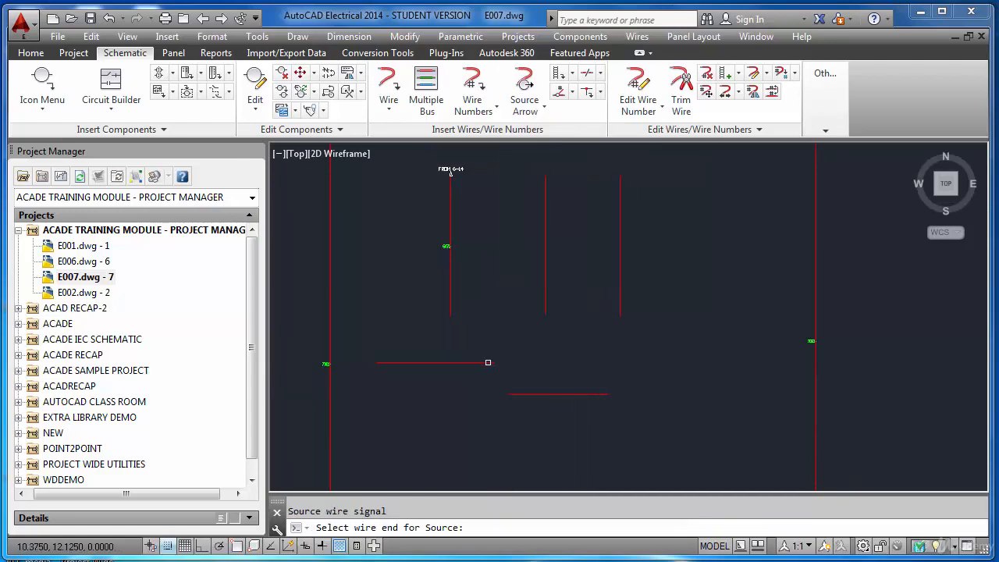
{"action": "left_click", "coordinate": [487, 362]}
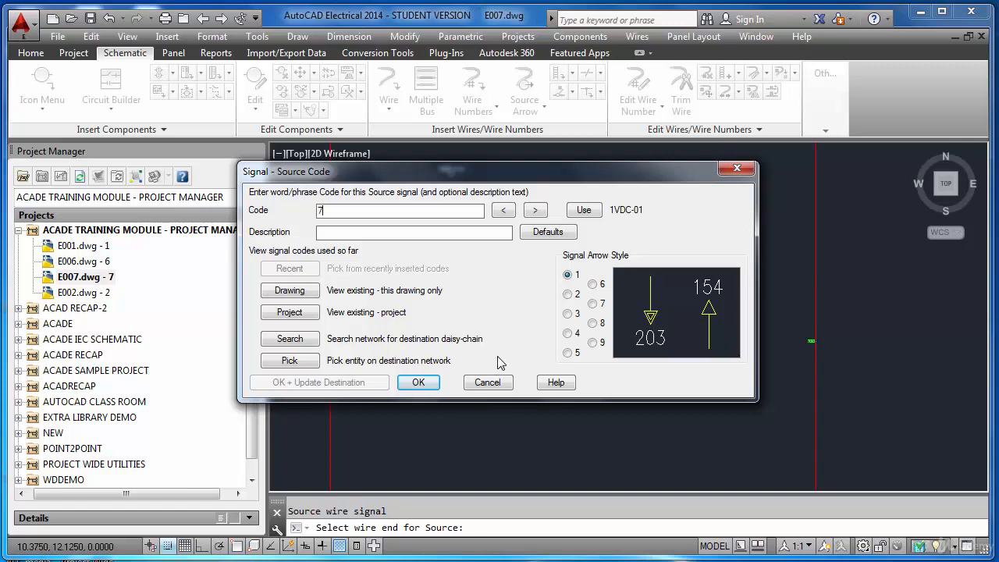
{"action": "left_click", "coordinate": [417, 382]}
{"action": "left_click", "coordinate": [478, 288]}
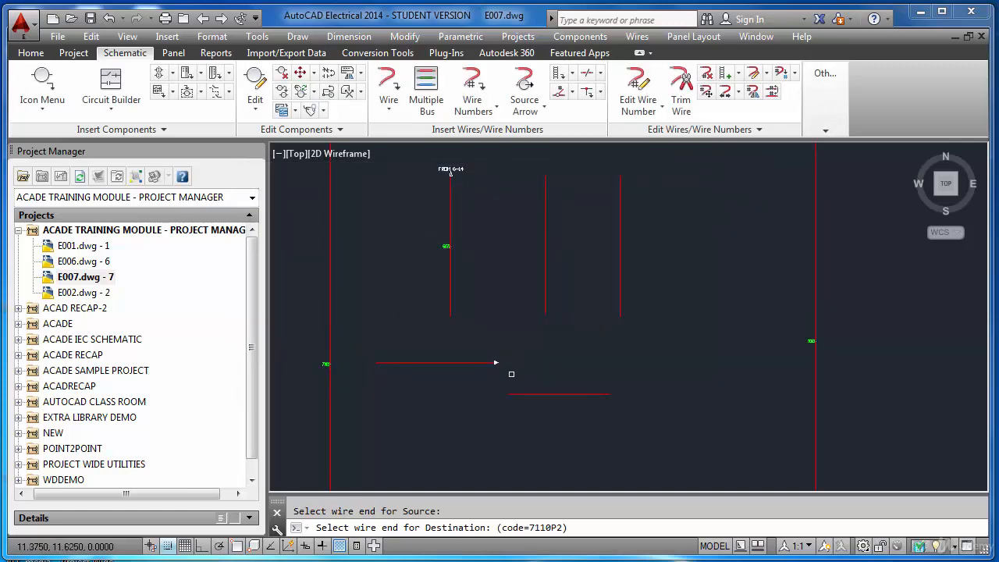
{"action": "left_click", "coordinate": [509, 394]}
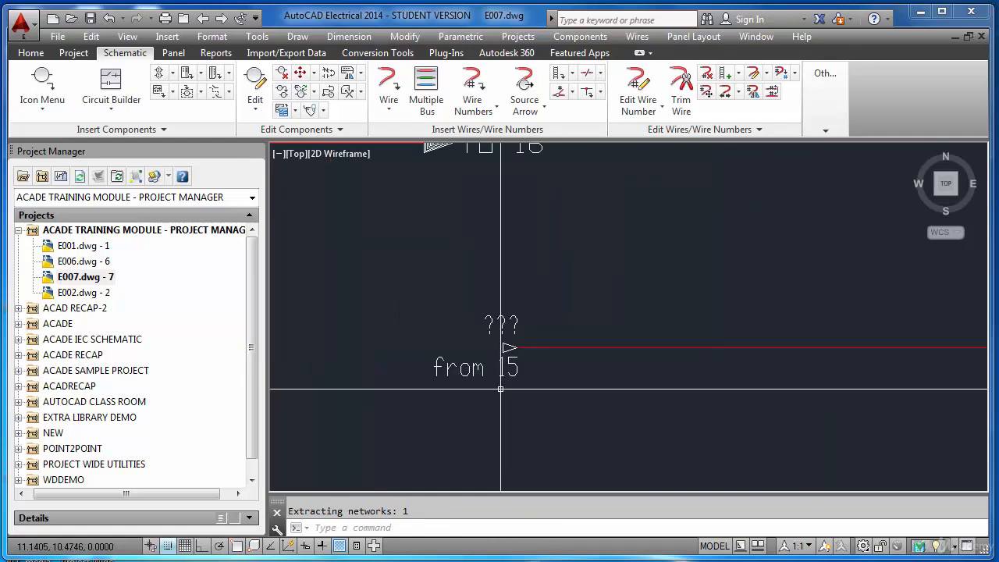
Step: Examine the cross-reference texts of the new source and destination arrows and inspect their block attributes
{"action": "scroll", "coordinate": [469, 381], "scroll_direction": "up", "scroll_amount": 4}
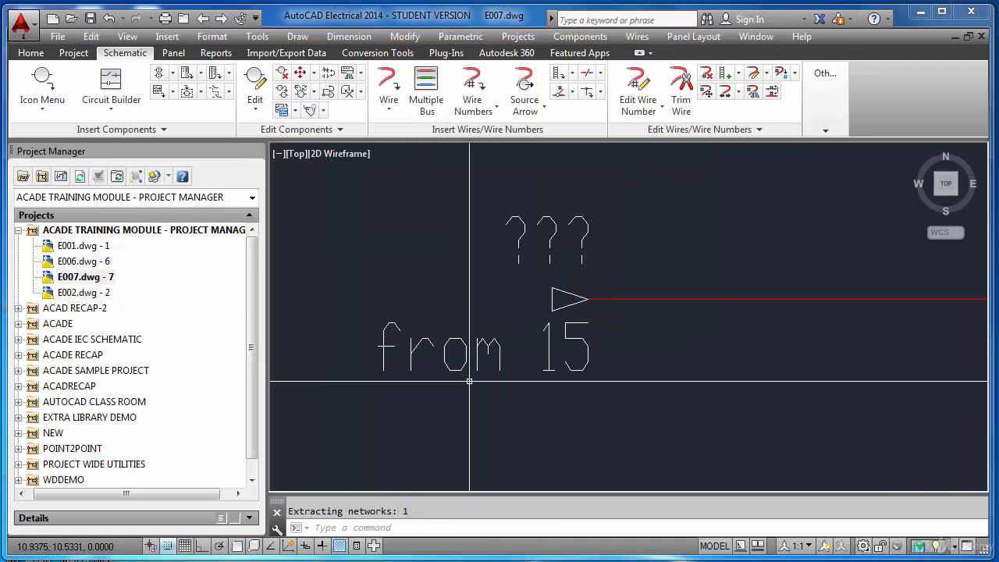
{"action": "scroll", "coordinate": [473, 357], "scroll_direction": "down", "scroll_amount": 10}
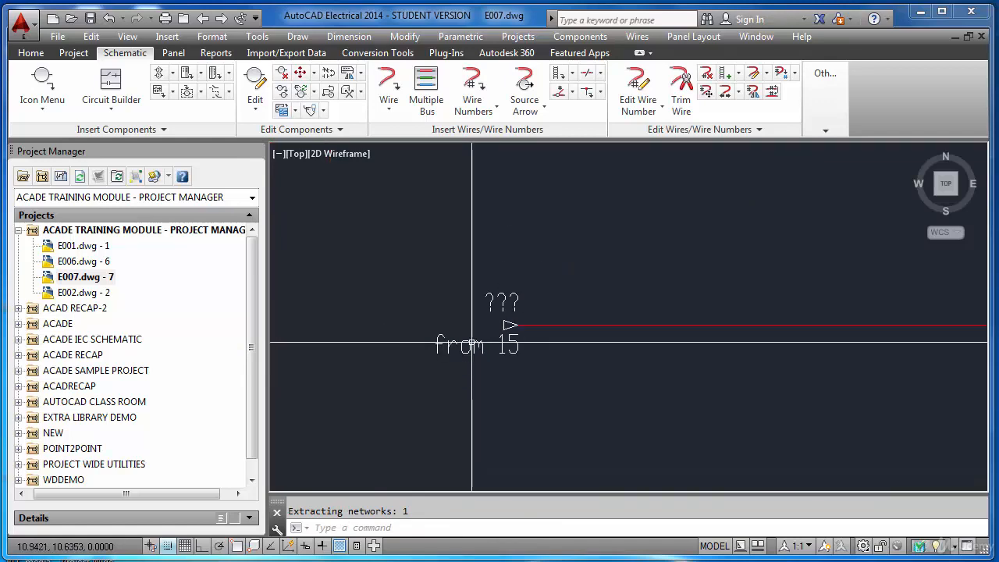
{"action": "scroll", "coordinate": [478, 296], "scroll_direction": "up", "scroll_amount": 7}
{"action": "scroll", "coordinate": [471, 328], "scroll_direction": "down", "scroll_amount": 6}
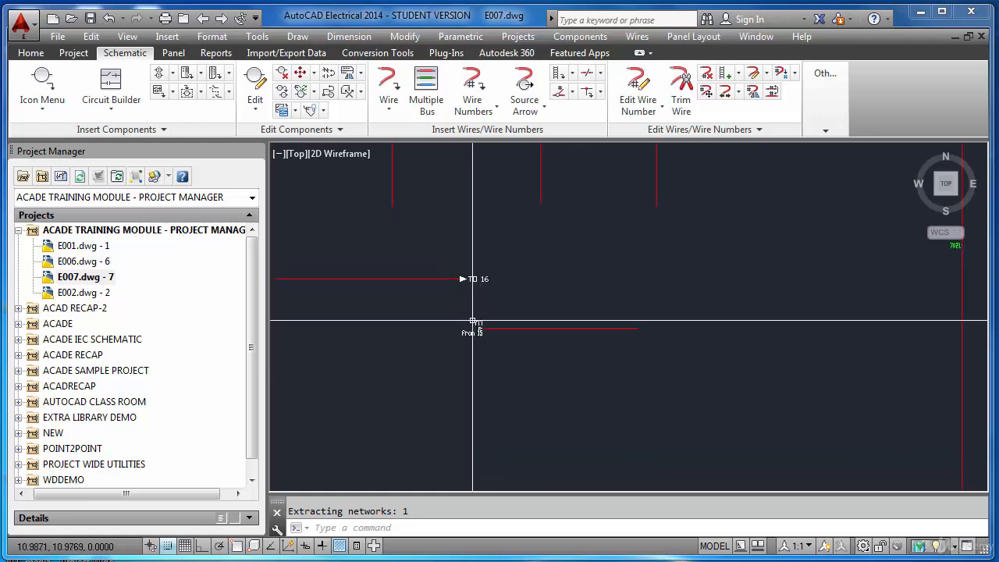
{"action": "scroll", "coordinate": [468, 350], "scroll_direction": "up", "scroll_amount": 10}
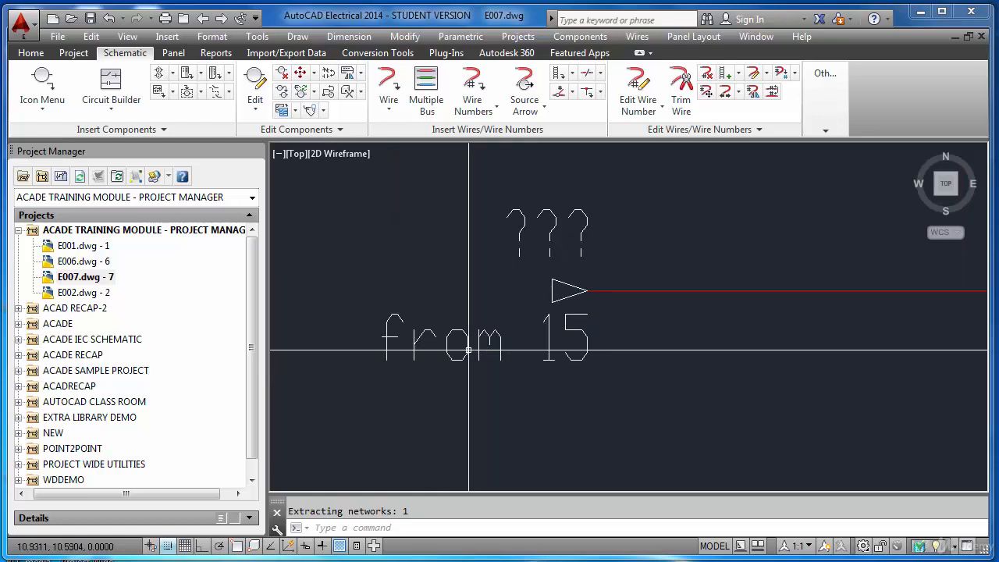
{"action": "scroll", "coordinate": [468, 352], "scroll_direction": "down", "scroll_amount": 6}
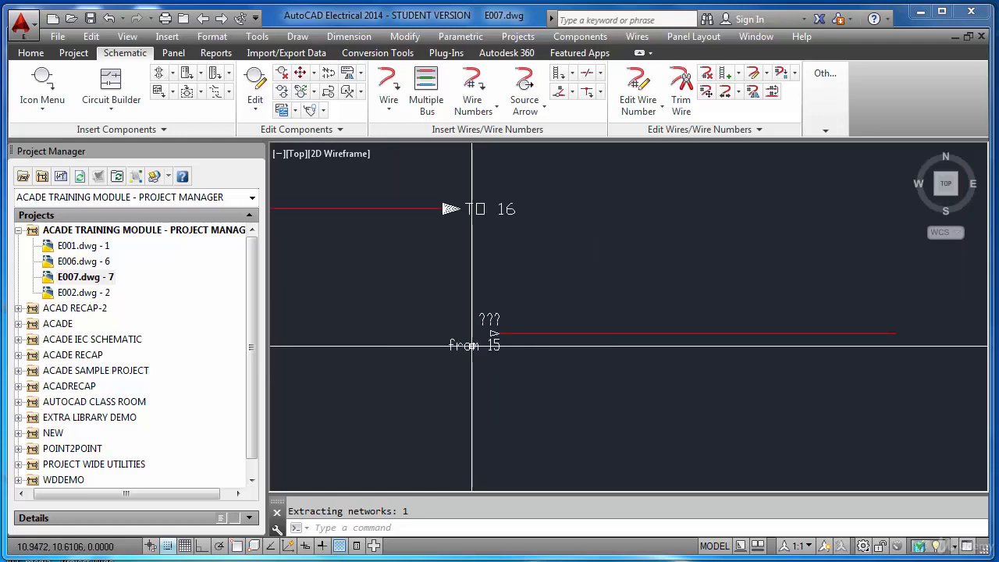
{"action": "double_click", "coordinate": [471, 209]}
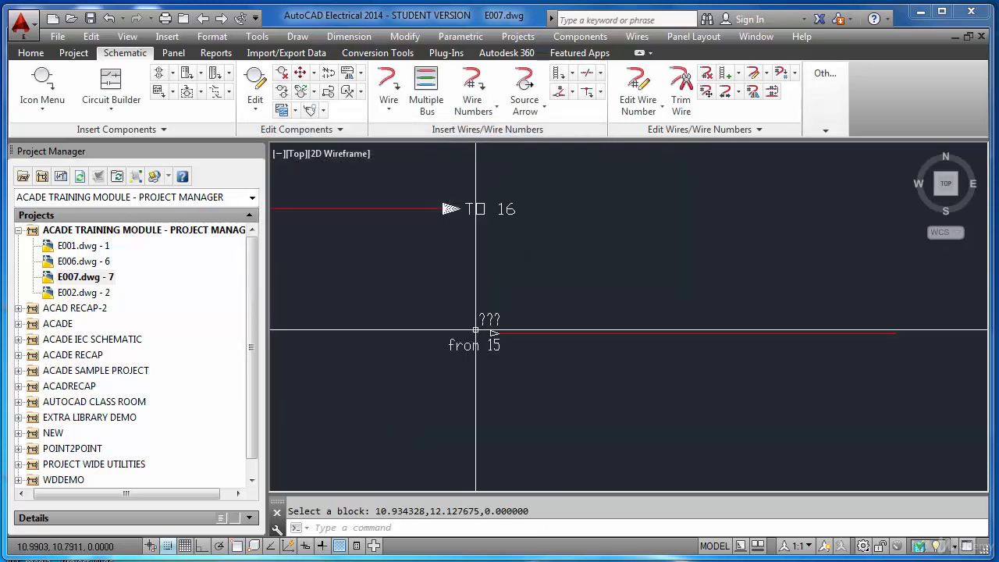
{"action": "left_click", "coordinate": [476, 342]}
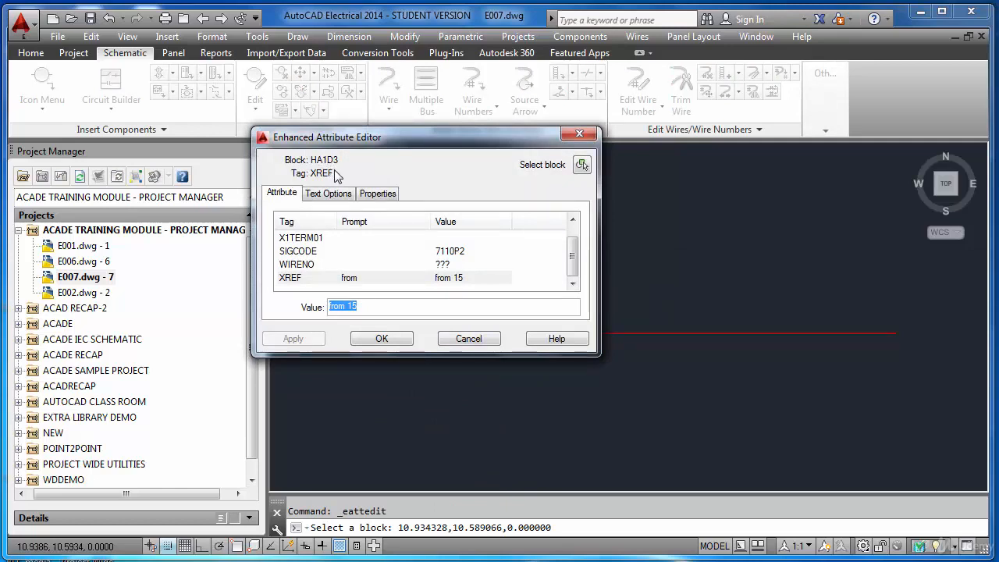
{"action": "key", "text": "Return"}
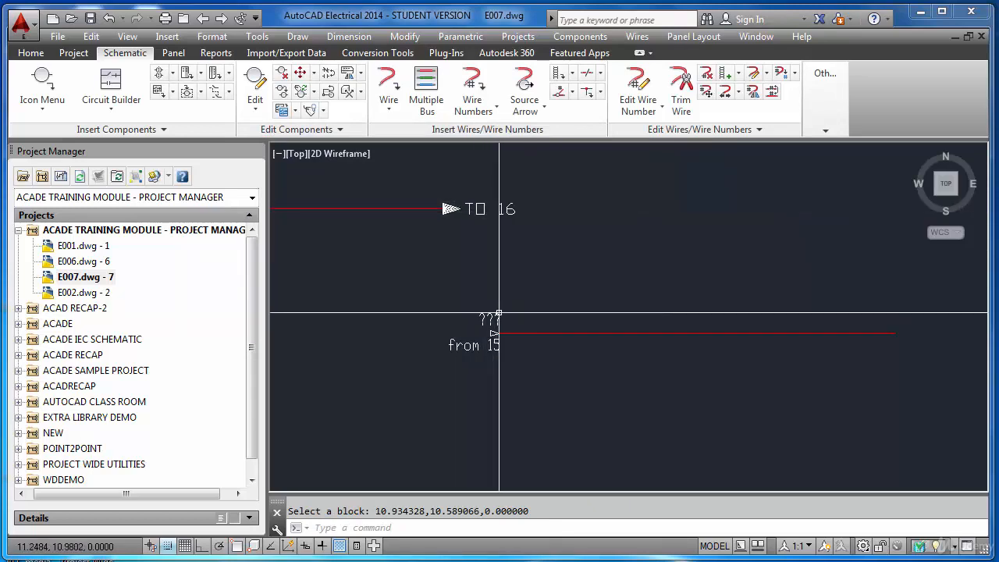
Step: Review the source code options for a source arrow at the lower end of the left unnumbered vertical wire, without inserting it
{"action": "scroll", "coordinate": [499, 315], "scroll_direction": "down", "scroll_amount": 5}
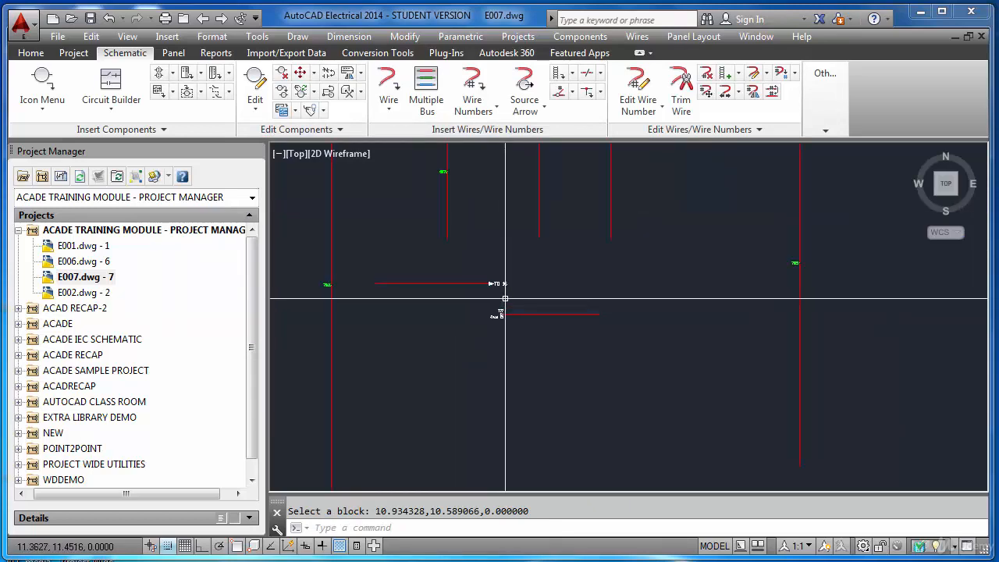
{"action": "scroll", "coordinate": [511, 288], "scroll_direction": "down", "scroll_amount": 4}
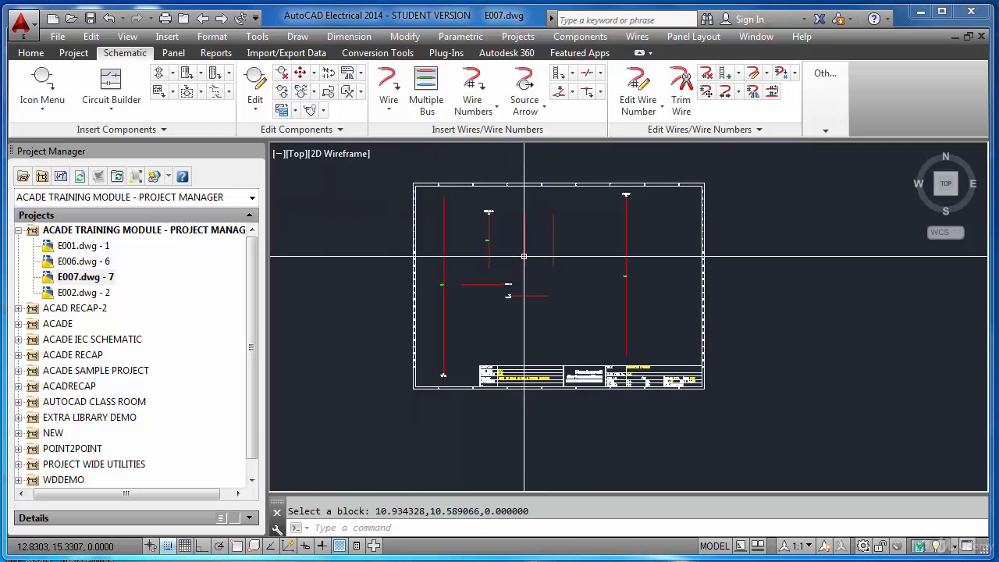
{"action": "scroll", "coordinate": [524, 256], "scroll_direction": "up", "scroll_amount": 2}
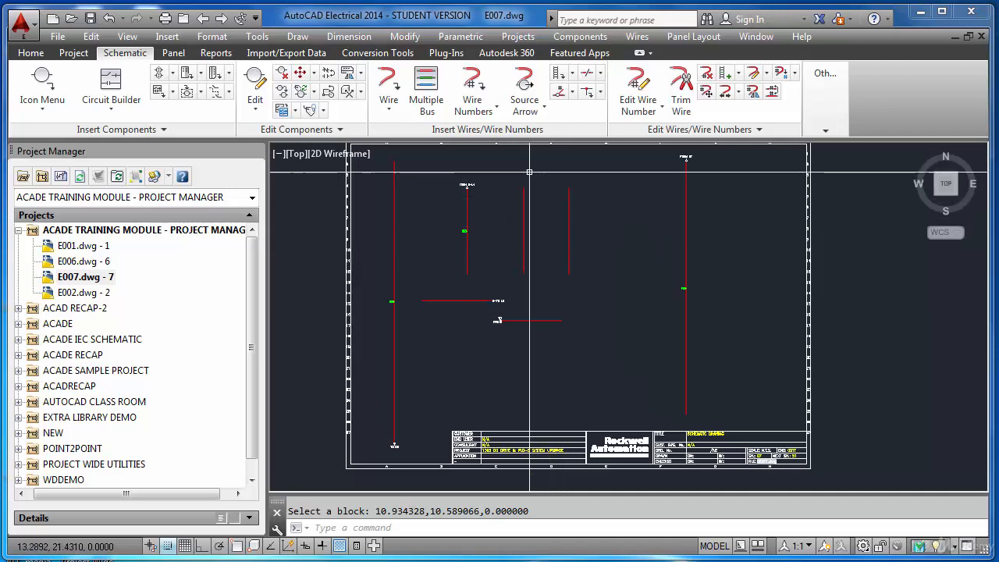
{"action": "left_click", "coordinate": [535, 106]}
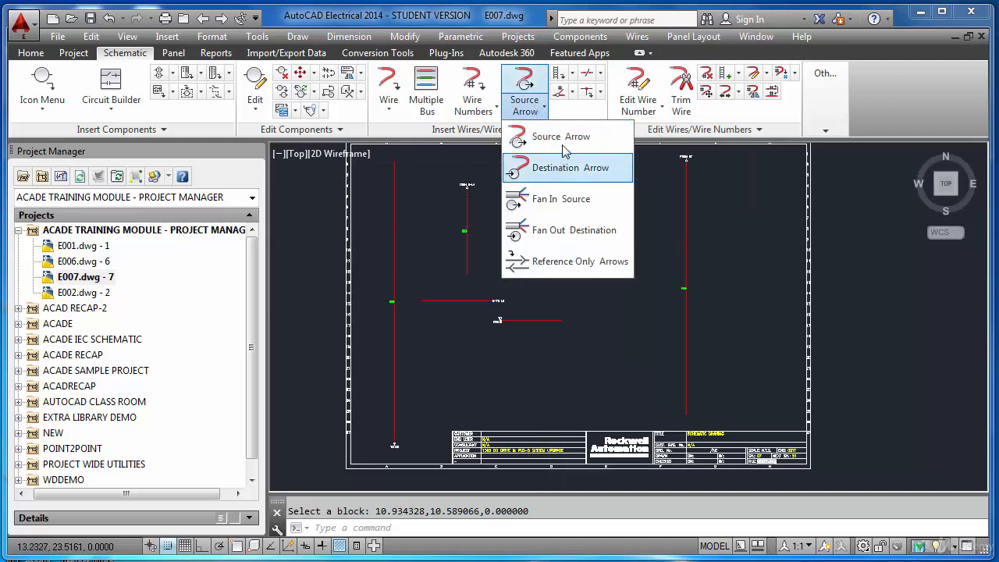
{"action": "left_click", "coordinate": [559, 136]}
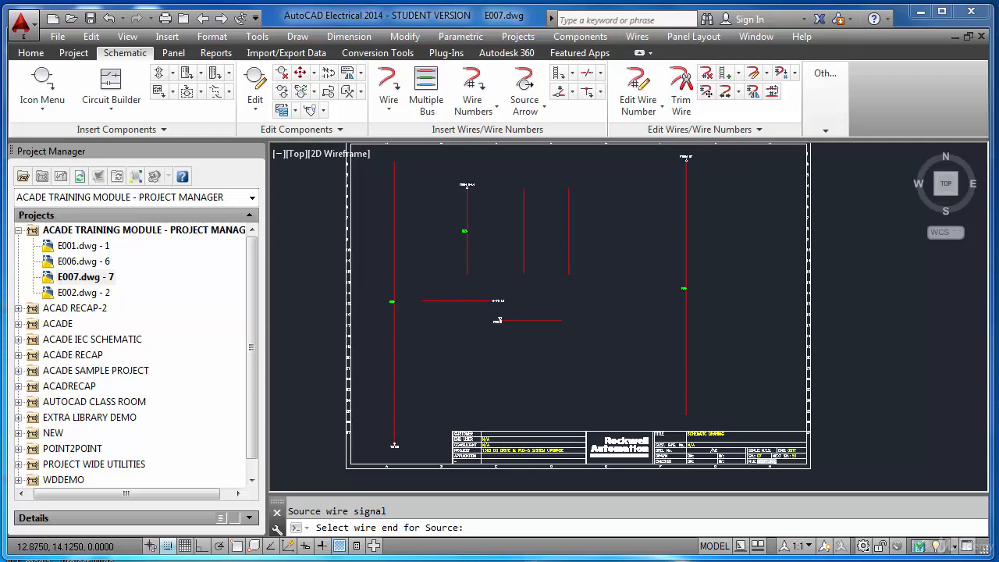
{"action": "left_click", "coordinate": [500, 319]}
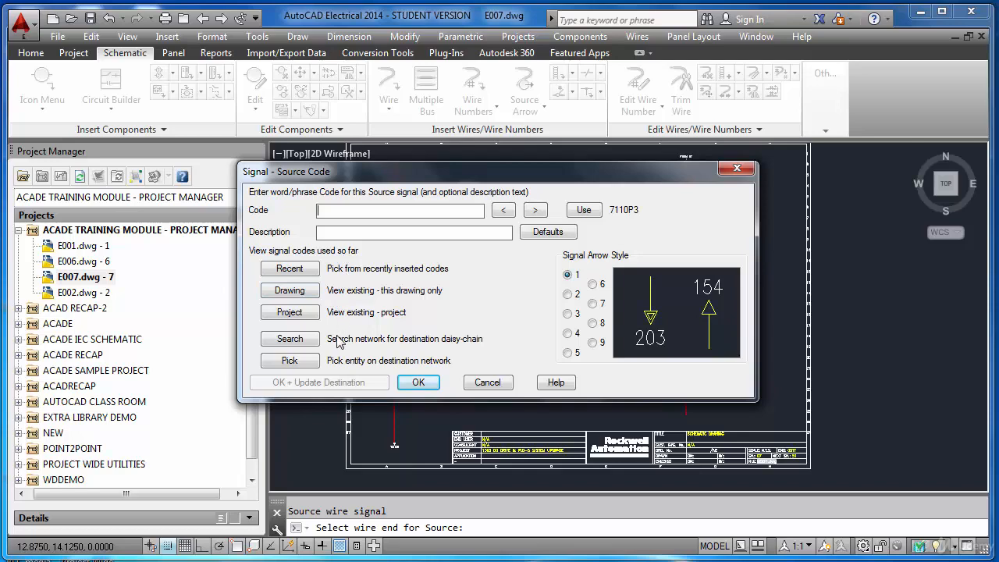
{"action": "left_click", "coordinate": [488, 382]}
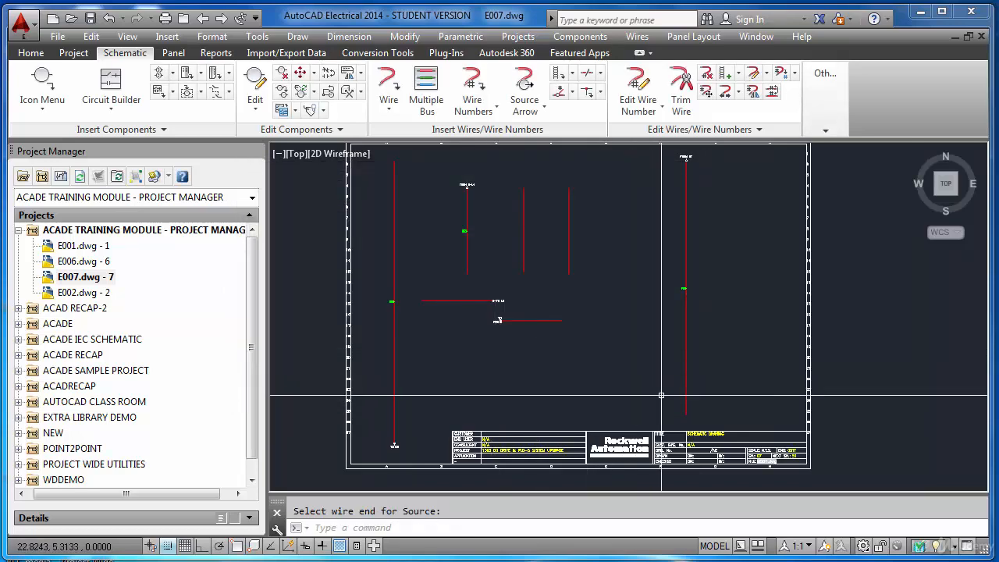
Step: Erase all wires, wire numbers and signal arrows inside the drawing frame of E007 and save the drawing
{"action": "left_click", "coordinate": [704, 416]}
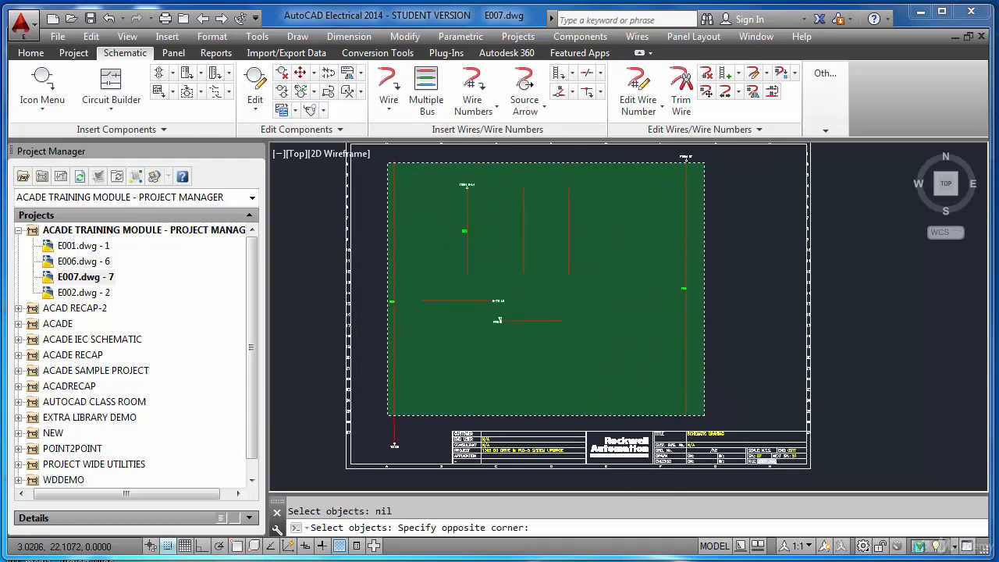
{"action": "left_click", "coordinate": [388, 157]}
{"action": "key", "text": "Return"}
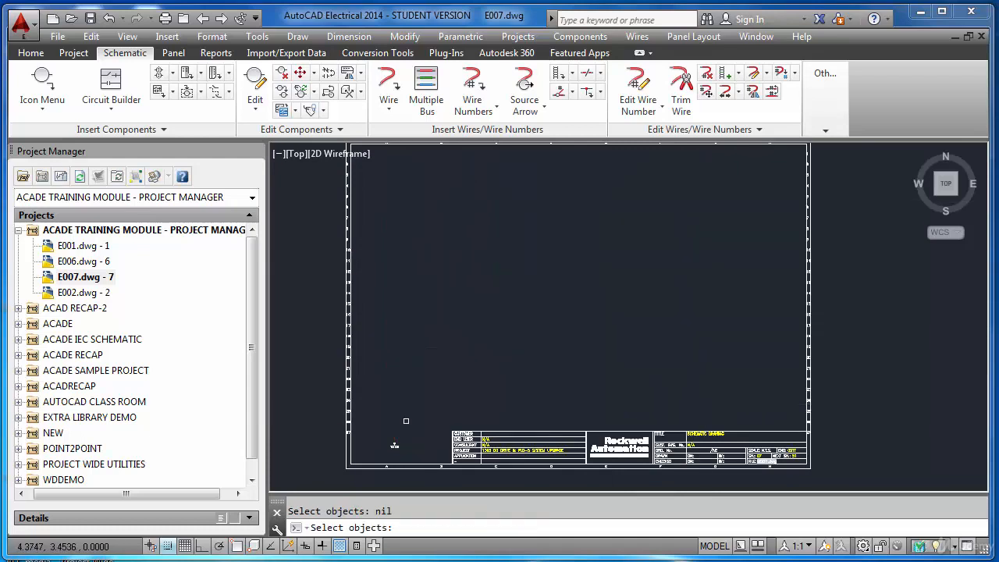
{"action": "left_click", "coordinate": [386, 436]}
{"action": "key", "text": "Return"}
{"action": "type", "text": "Z"}
{"action": "key", "text": "Return"}
{"action": "type", "text": "E"}
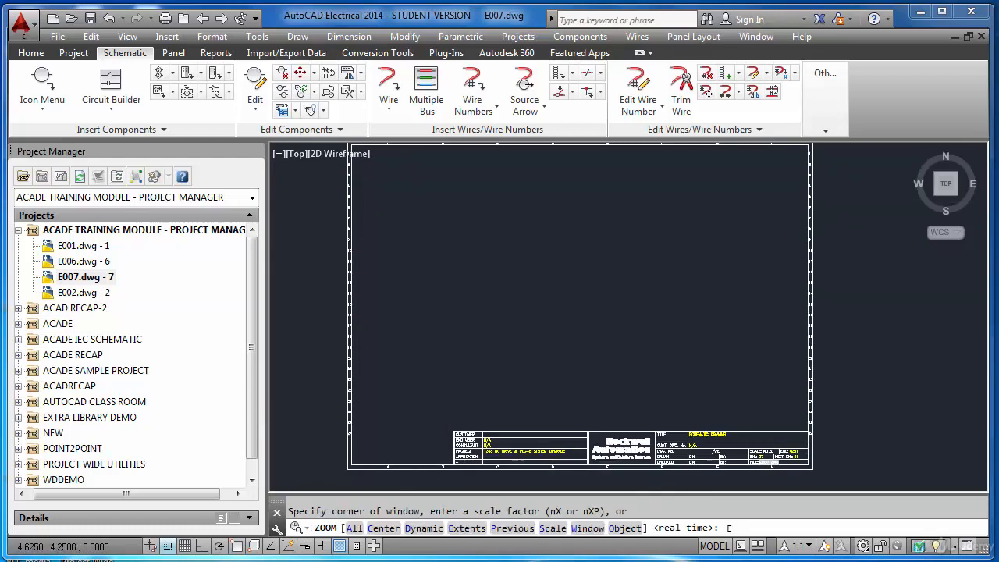
{"action": "key", "text": "Return"}
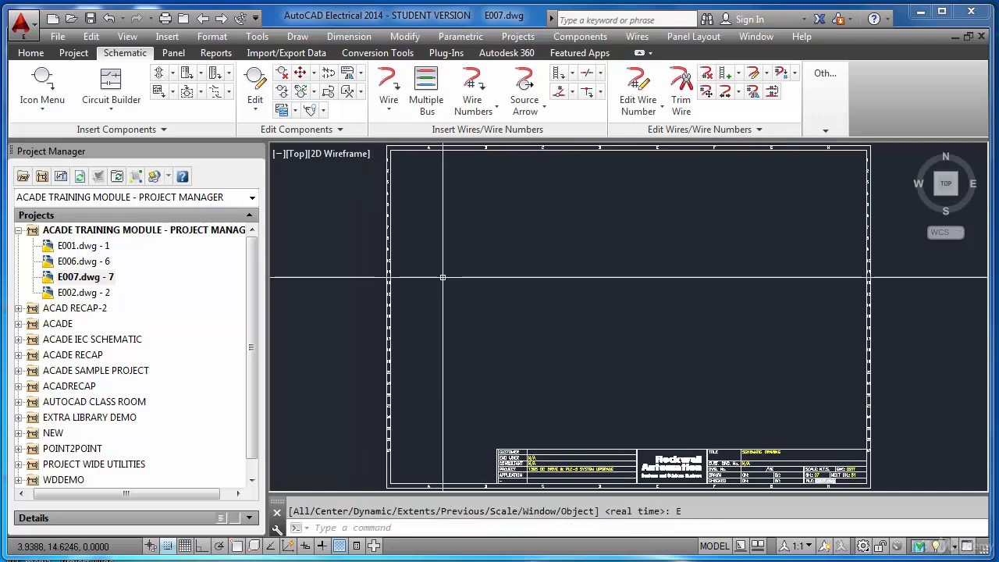
{"action": "key", "text": "ctrl+s"}
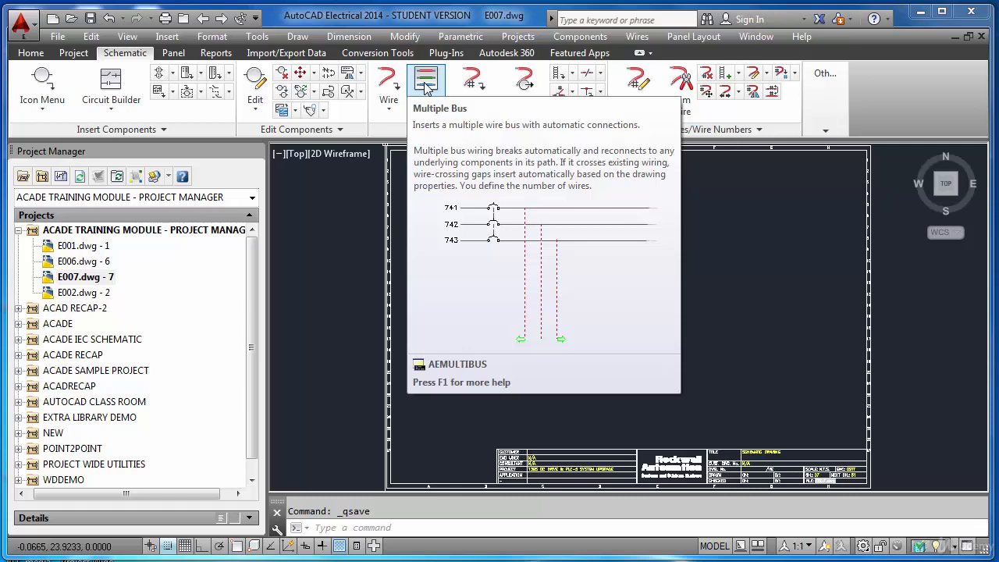
Step: Draw a horizontal bus of three wires with 0.75 spacing, about 22 units long, in empty space near the frame's upper edge
{"action": "left_click", "coordinate": [426, 84]}
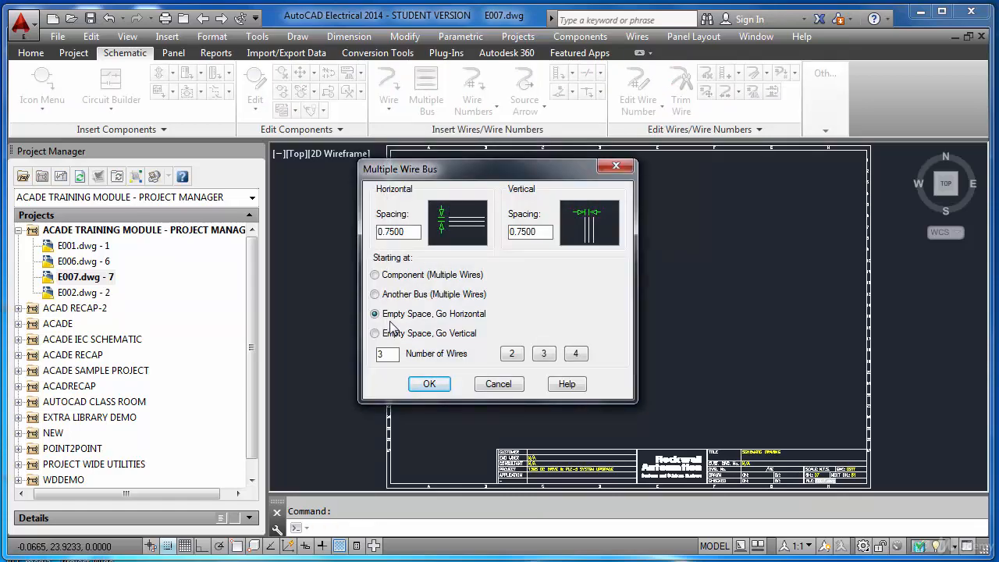
{"action": "left_click", "coordinate": [430, 385]}
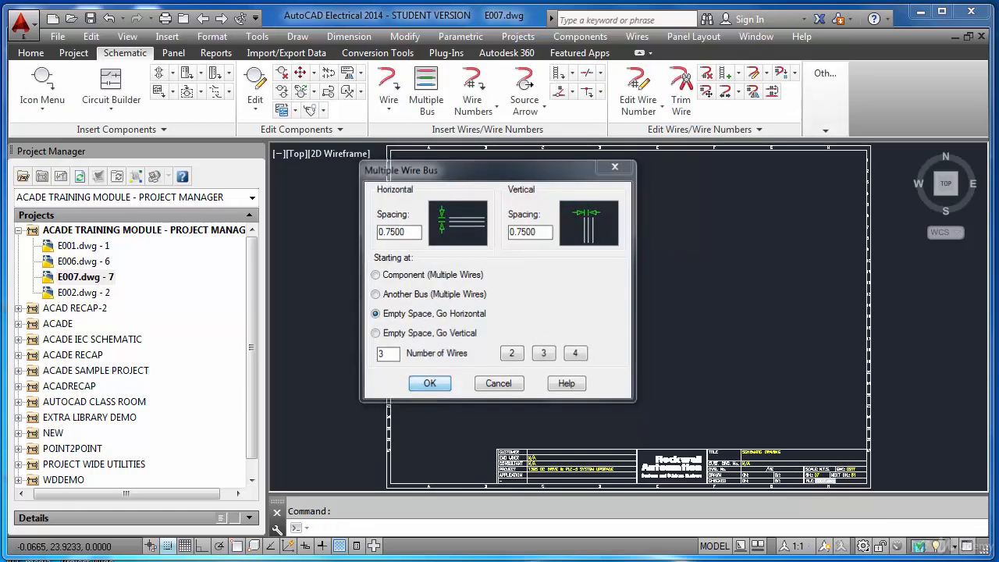
{"action": "left_click", "coordinate": [450, 188]}
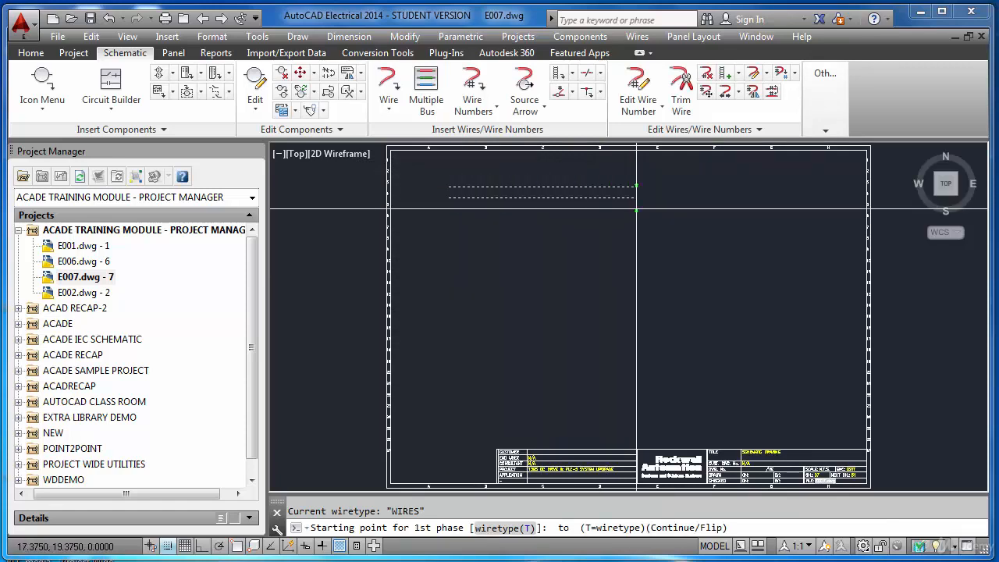
{"action": "left_click", "coordinate": [771, 188]}
{"action": "key", "text": "Escape"}
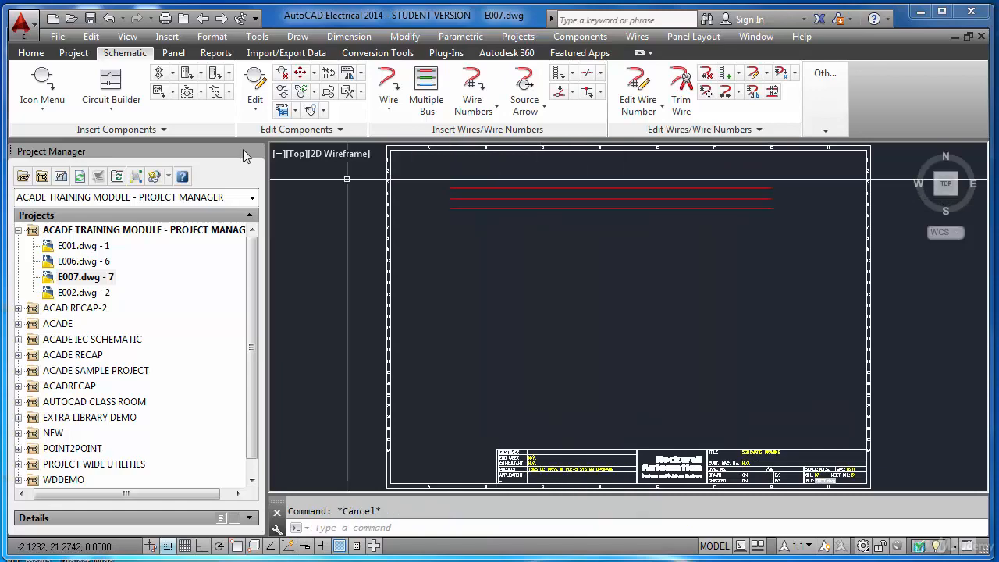
Step: Open the library of schematic symbols for component insertion and collapse its expanded categories
{"action": "left_click", "coordinate": [45, 85]}
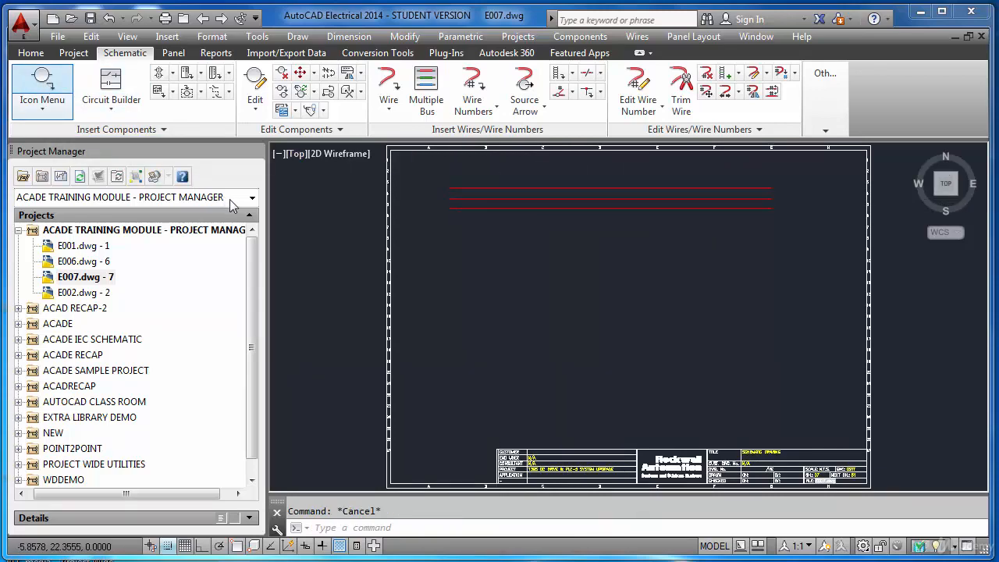
{"action": "left_click", "coordinate": [190, 171]}
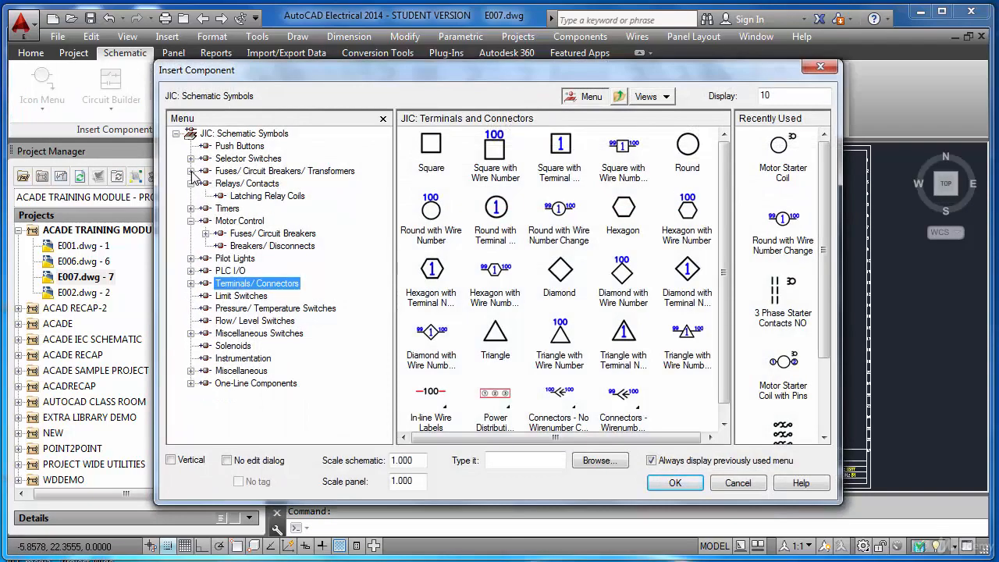
{"action": "left_click", "coordinate": [190, 158]}
{"action": "left_click", "coordinate": [192, 158]}
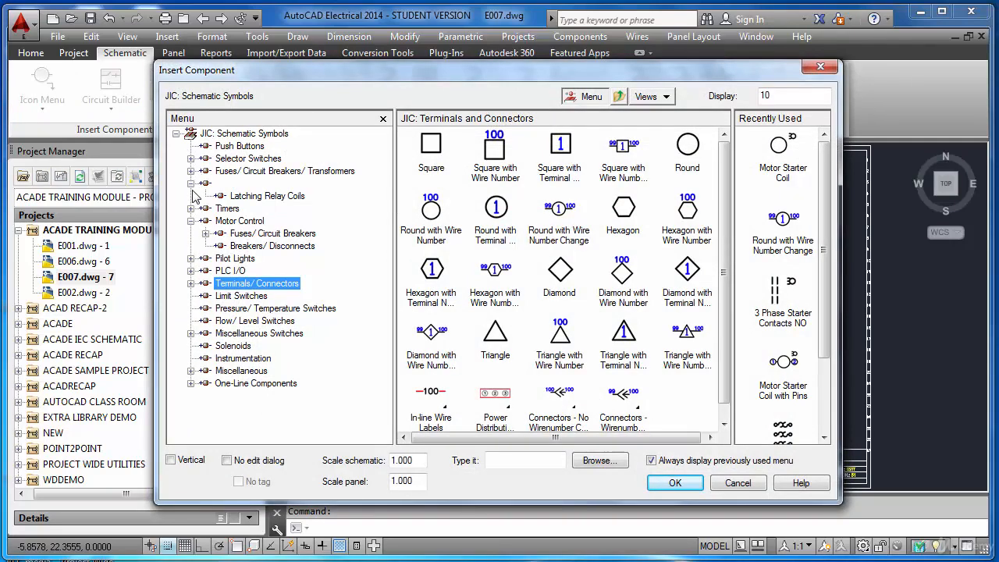
{"action": "left_click", "coordinate": [191, 183]}
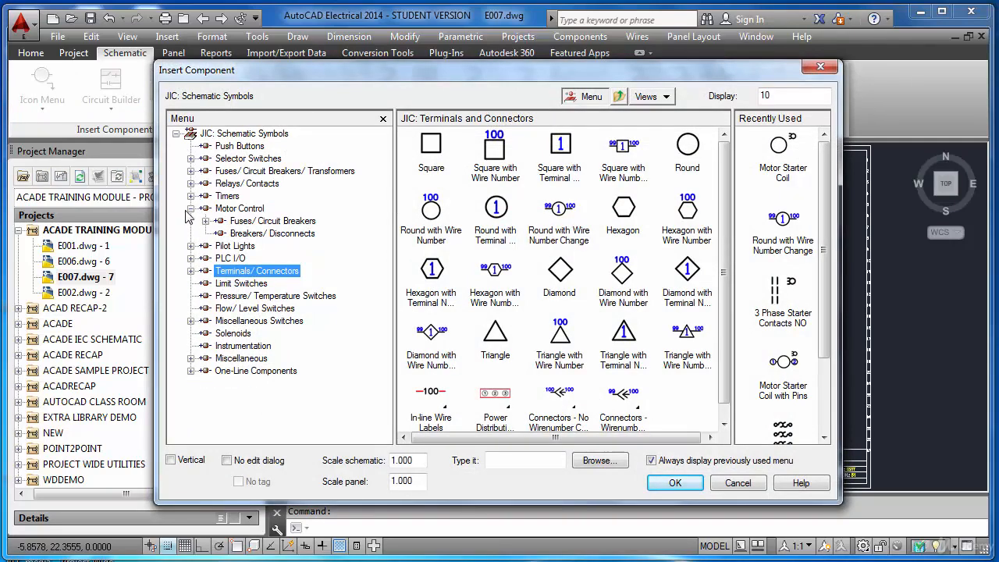
{"action": "left_click", "coordinate": [190, 208]}
{"action": "left_click", "coordinate": [190, 246]}
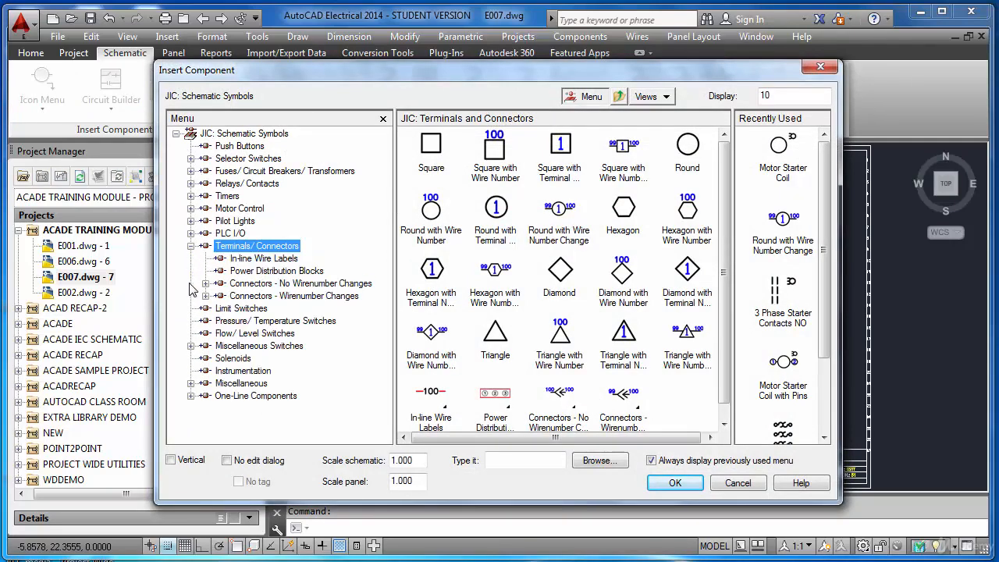
{"action": "left_click", "coordinate": [190, 246]}
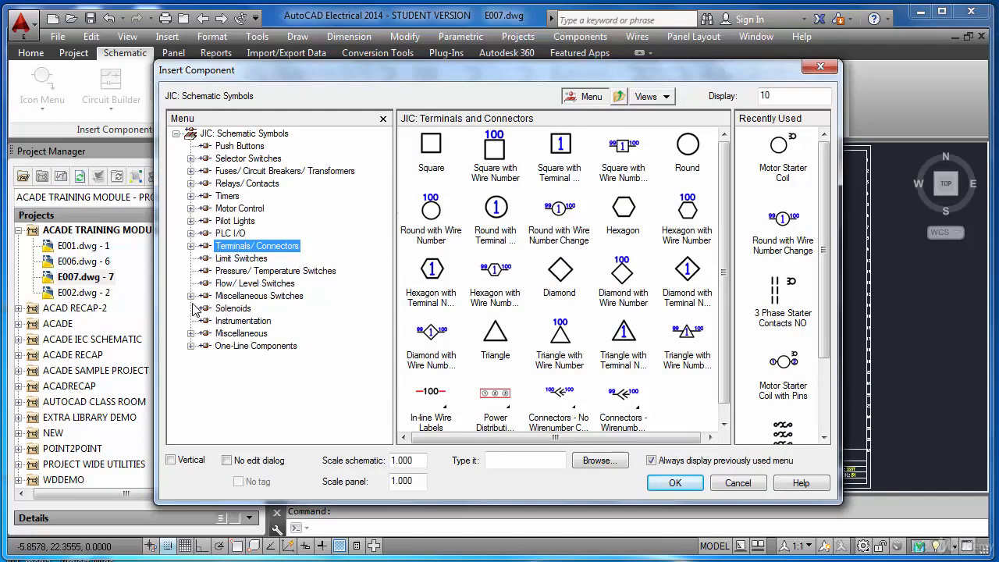
Step: Insert a 3 Pole Motor Circuit Protector on the three-wire bus near its left end, at about 7.5, 20.875 on the upper wire, building down
{"action": "left_click", "coordinate": [279, 172]}
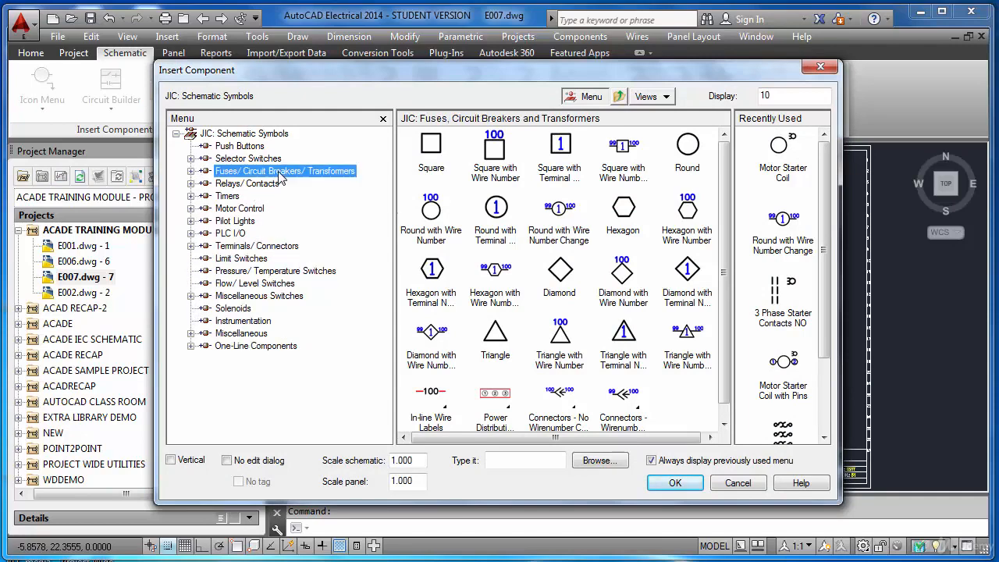
{"action": "left_click", "coordinate": [568, 274]}
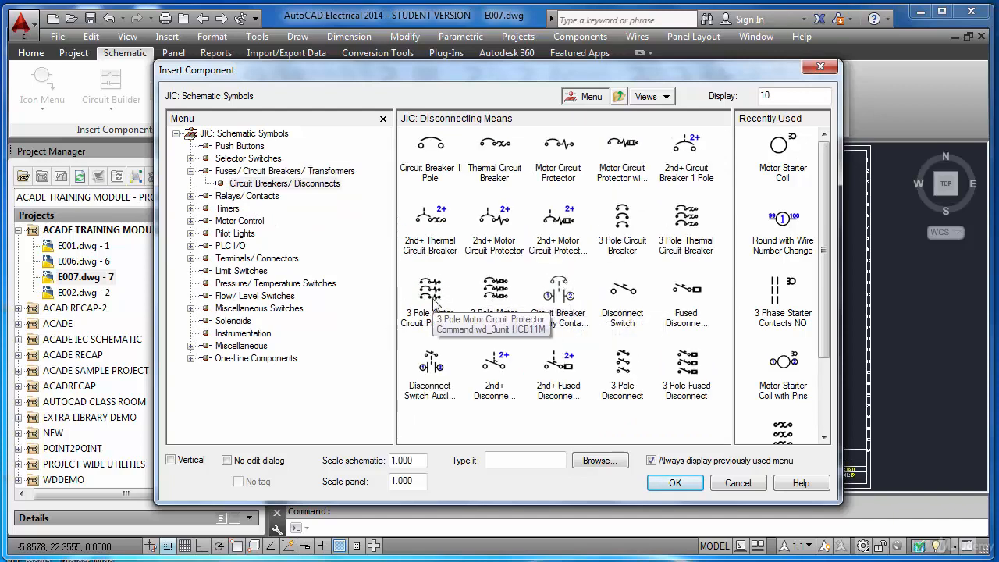
{"action": "left_click", "coordinate": [432, 295]}
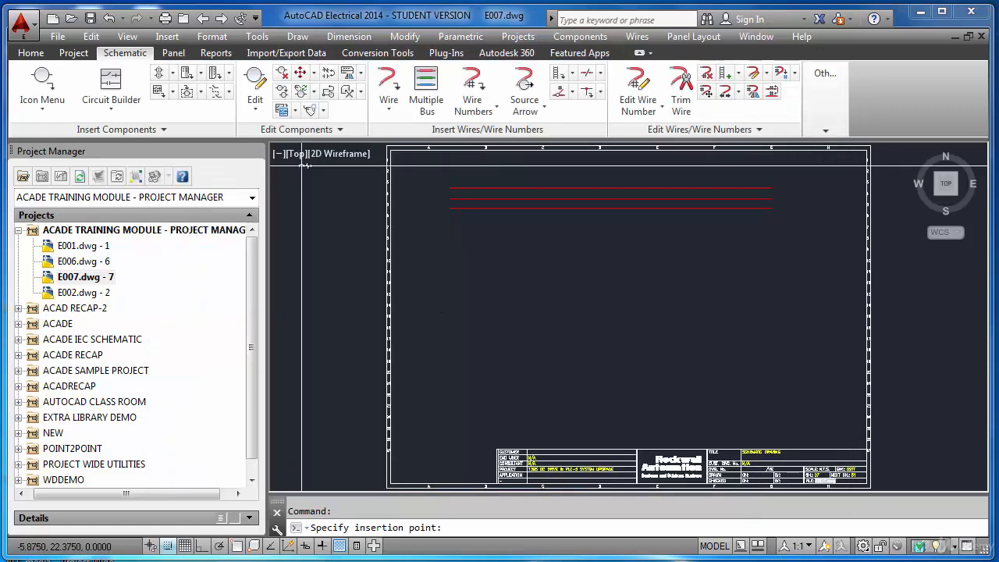
{"action": "scroll", "coordinate": [508, 183], "scroll_direction": "up", "scroll_amount": 3}
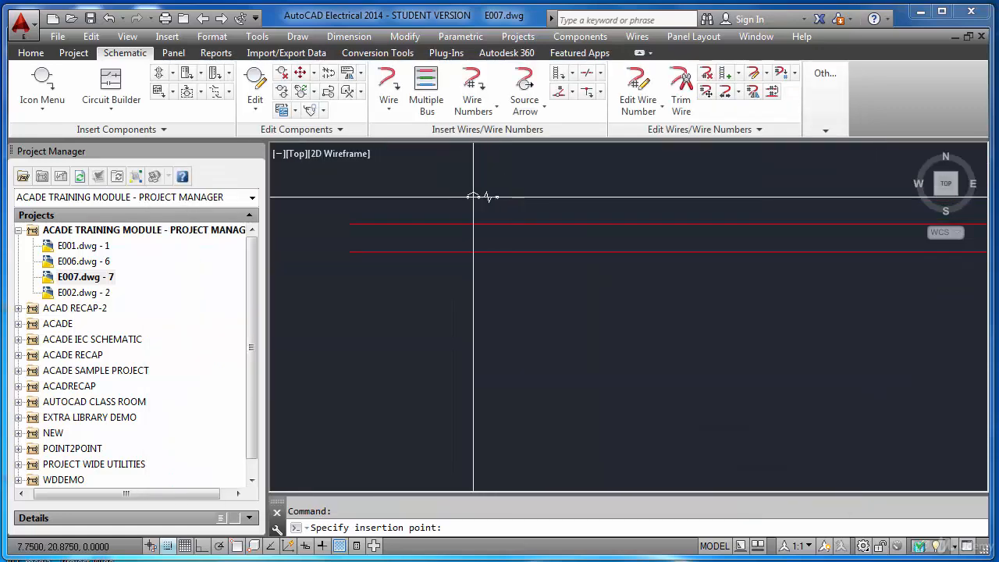
{"action": "left_click", "coordinate": [464, 196]}
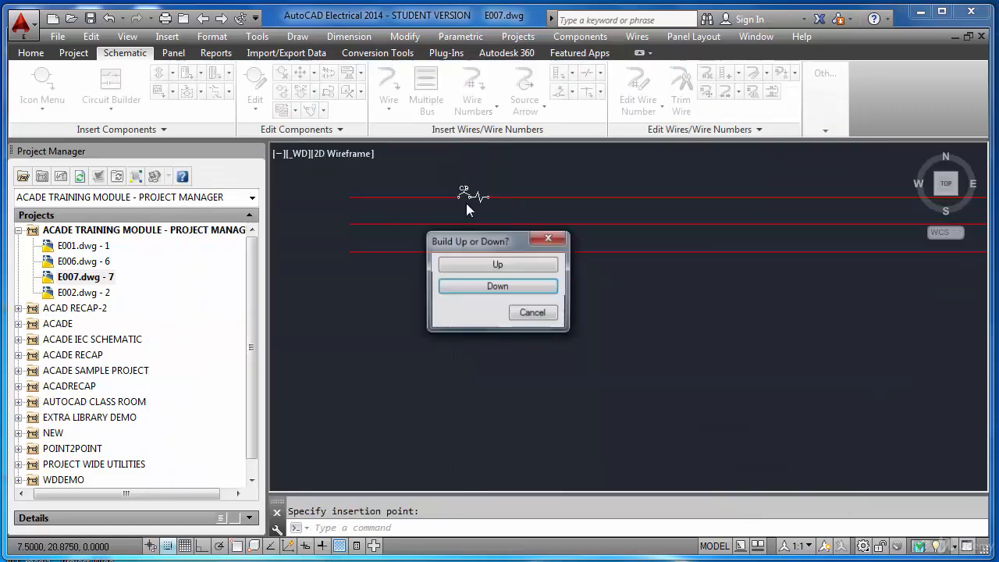
{"action": "left_click", "coordinate": [496, 286]}
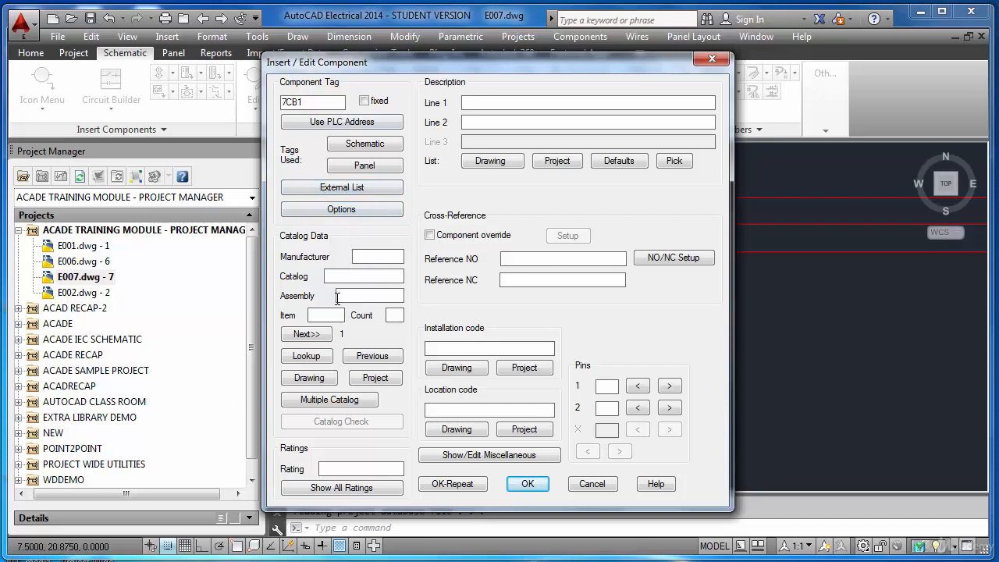
Step: Look up catalog parts for the circuit protector and clear the manufacturer filter so all manufacturers are included
{"action": "left_click", "coordinate": [311, 358]}
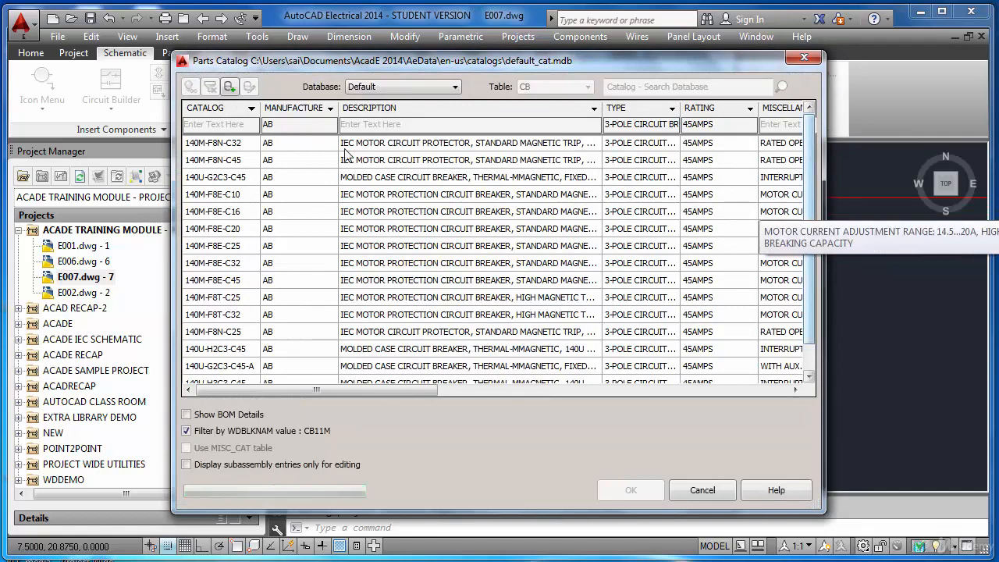
{"action": "left_click", "coordinate": [332, 111]}
{"action": "left_click", "coordinate": [331, 111]}
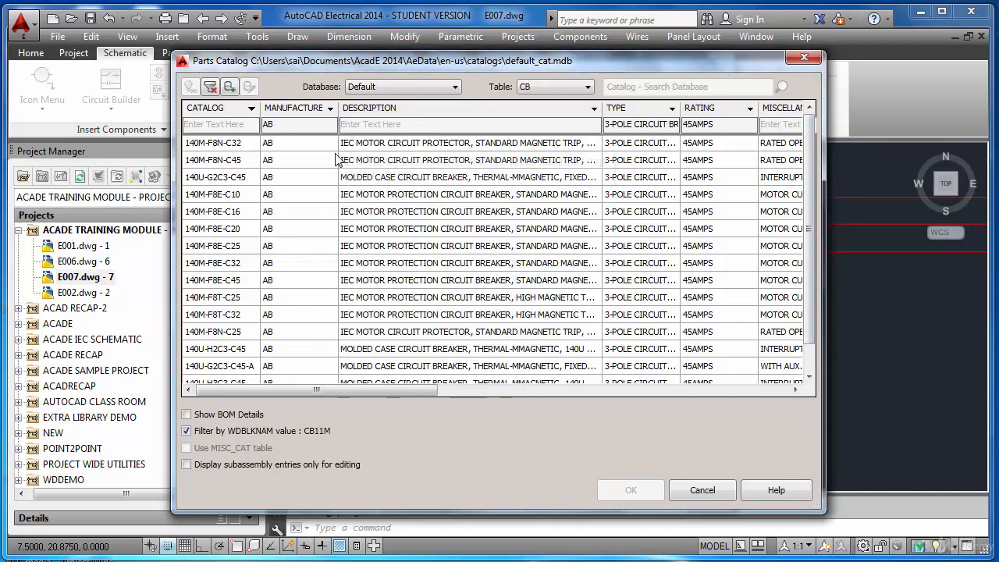
{"action": "left_click", "coordinate": [332, 111]}
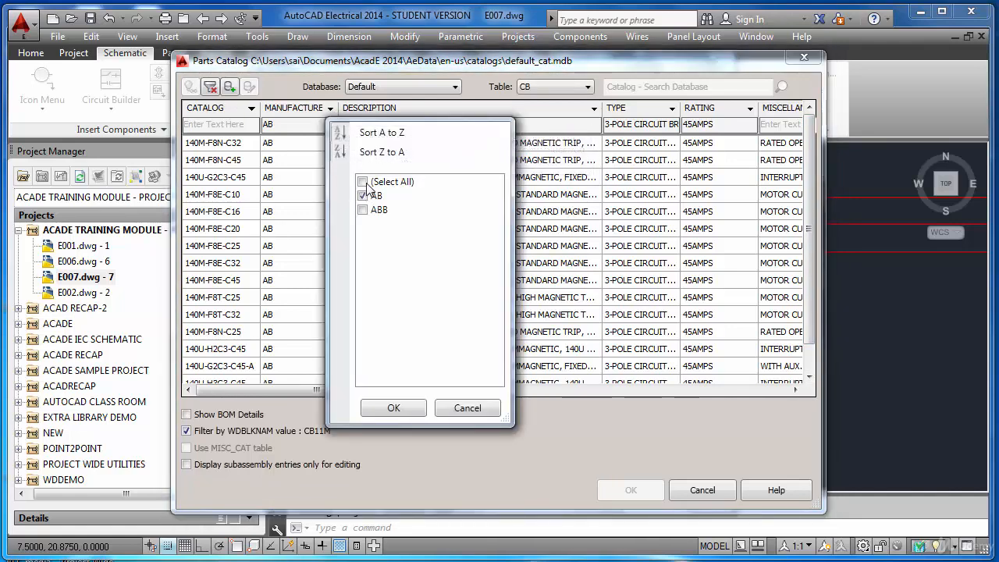
{"action": "left_click", "coordinate": [364, 182]}
{"action": "left_click", "coordinate": [393, 407]}
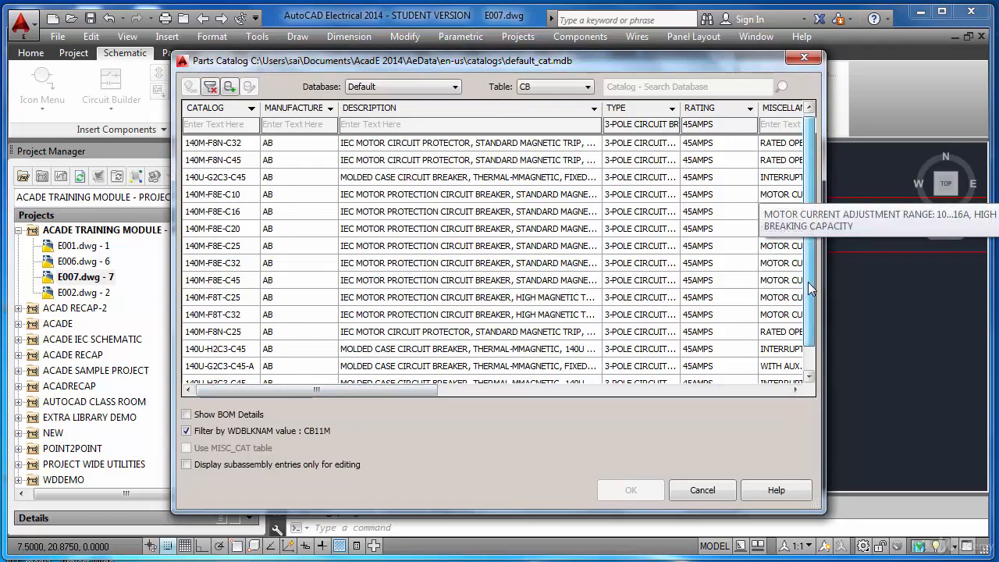
Step: Assign the AB catalog part 140M-F8N-C32 to the circuit protector
{"action": "scroll", "coordinate": [809, 289], "scroll_direction": "down", "scroll_amount": 1}
{"action": "scroll", "coordinate": [810, 289], "scroll_direction": "up", "scroll_amount": 1}
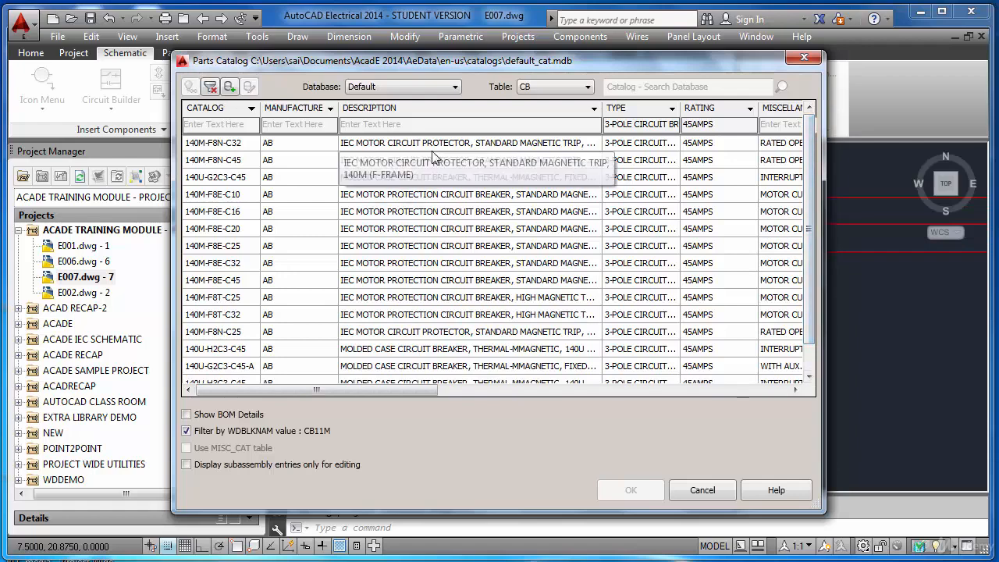
{"action": "left_click", "coordinate": [485, 146]}
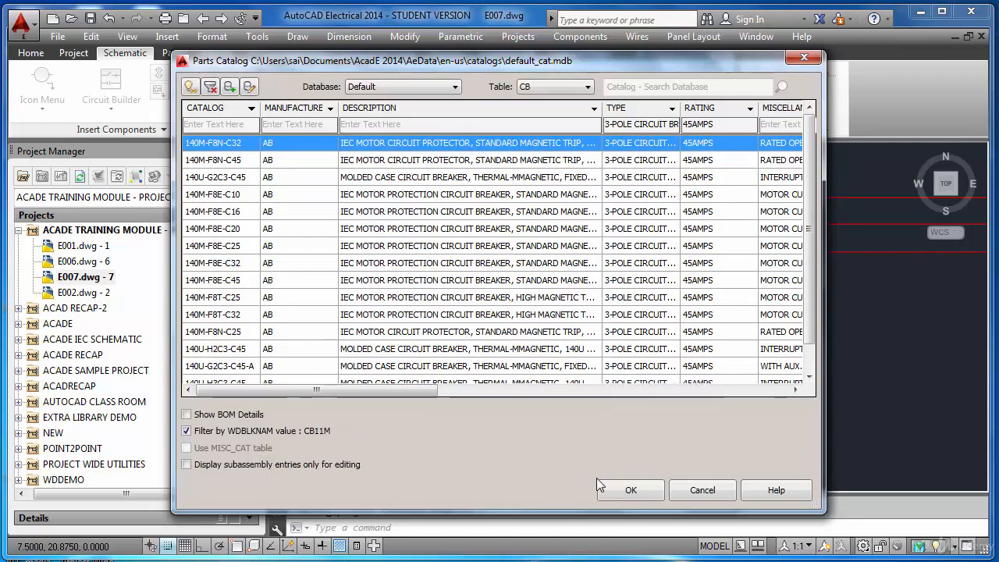
{"action": "left_click", "coordinate": [615, 492]}
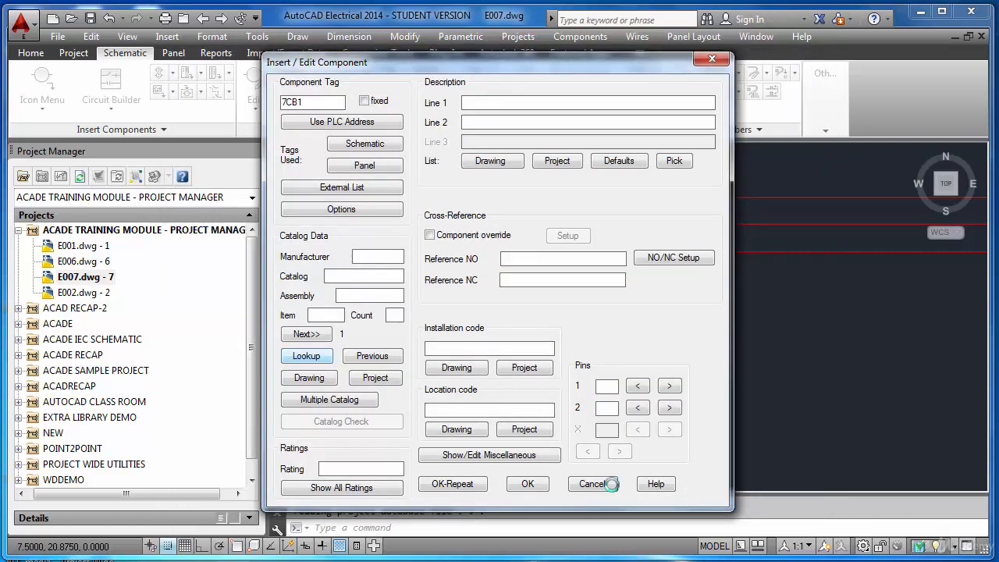
{"action": "left_click_drag", "start_coordinate": [377, 255], "coordinate": [313, 275]}
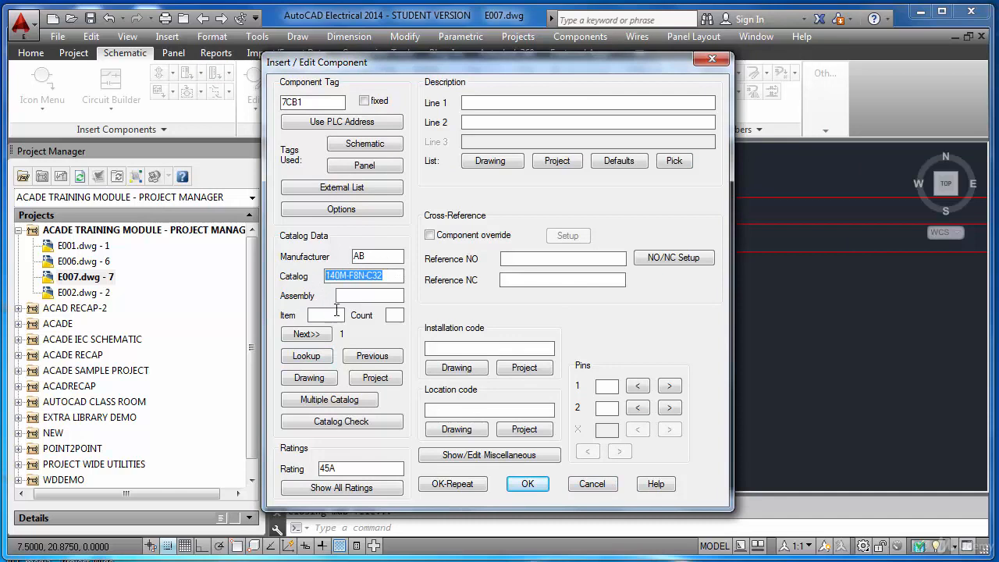
Step: Describe the protector as MAIN / POWER ON, with item 1, count 1, installation code LUP1 and location code 01TT, and finish the insertion
{"action": "left_click", "coordinate": [524, 103]}
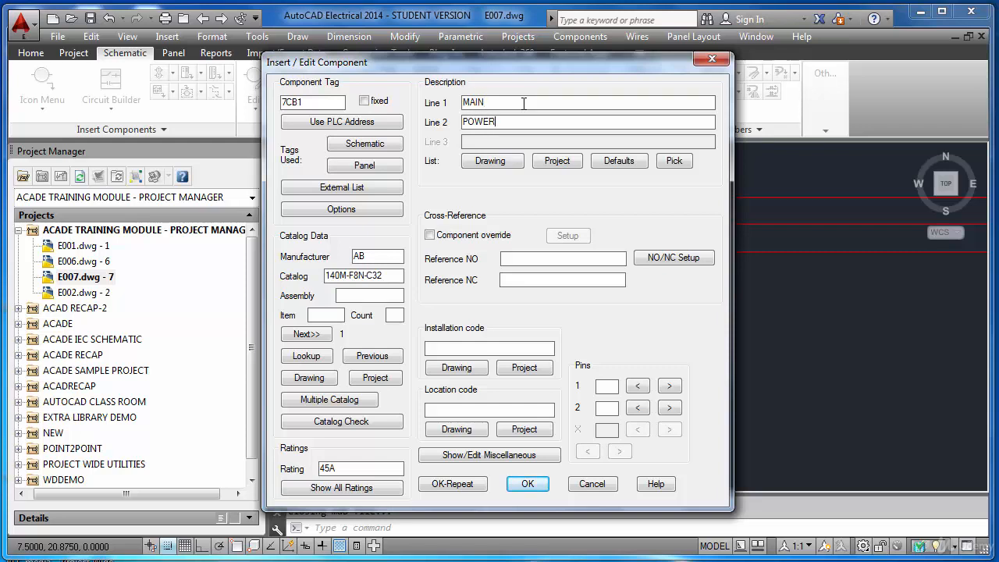
{"action": "type", "text": "N"}
{"action": "type", "text": "1"}
{"action": "left_click", "coordinate": [395, 319]}
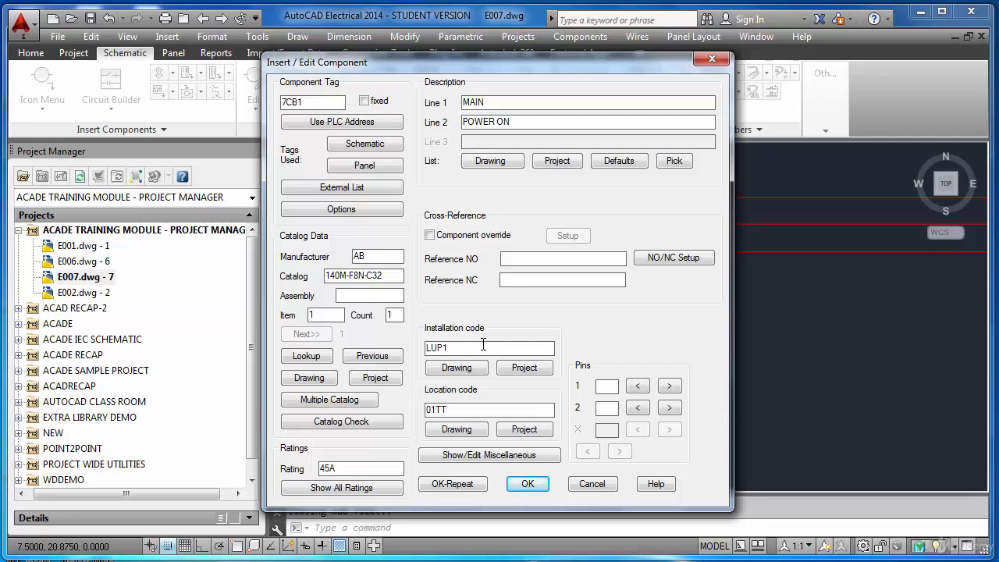
{"action": "left_click", "coordinate": [614, 390]}
{"action": "left_click", "coordinate": [527, 482]}
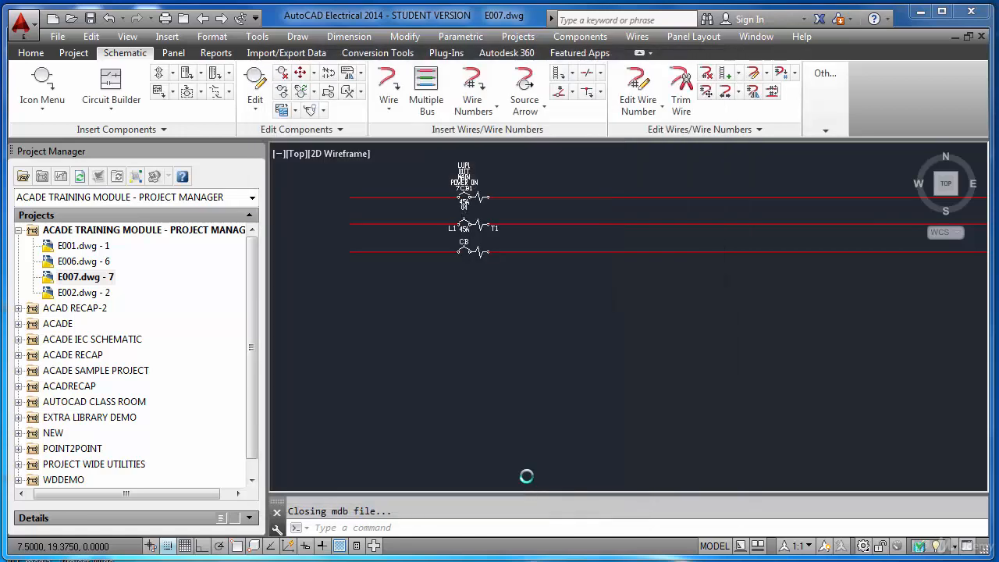
Step: Edit the lowest pole of the circuit protector and set its pins to L3 and T3
{"action": "scroll", "coordinate": [480, 202], "scroll_direction": "up", "scroll_amount": 6}
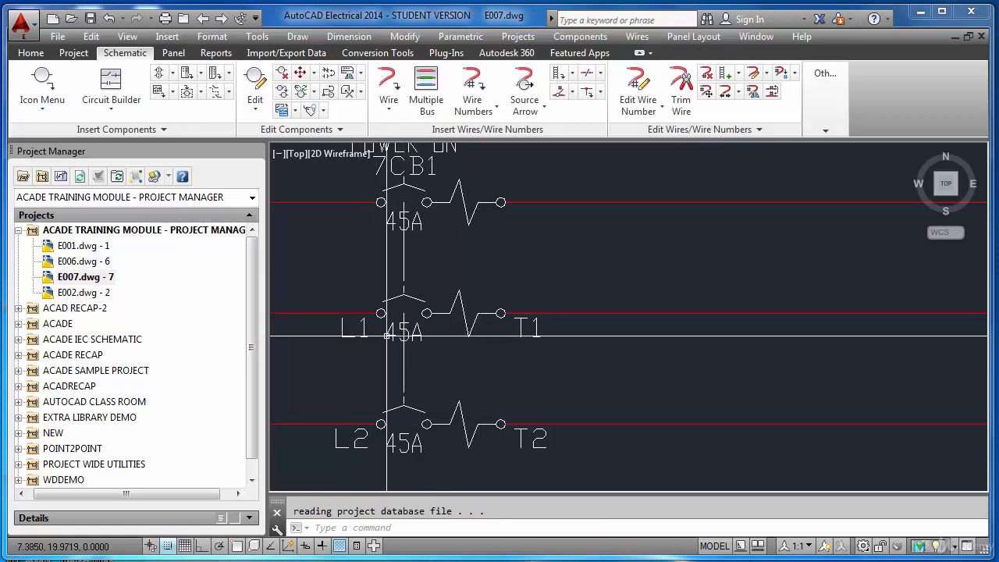
{"action": "key", "text": "Escape"}
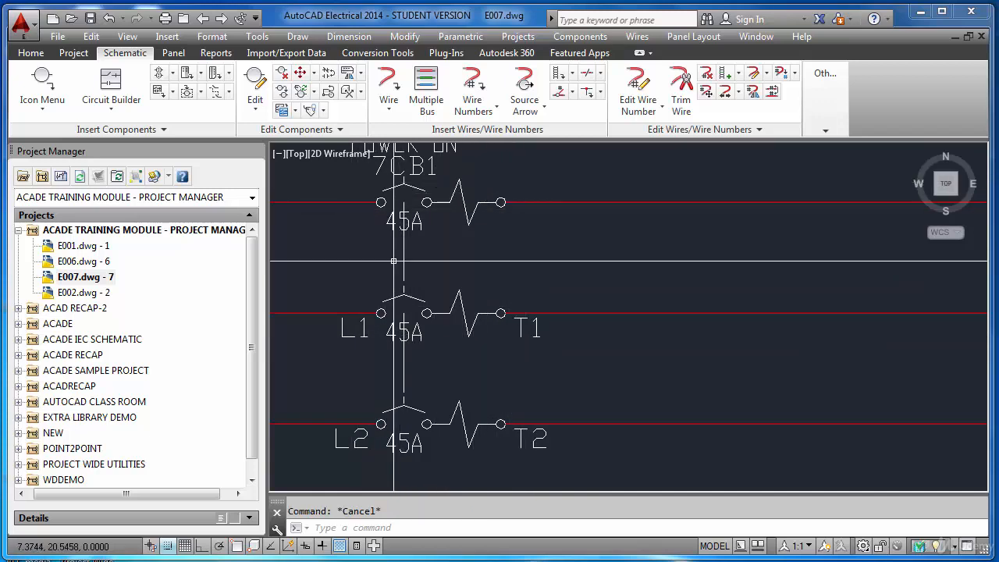
{"action": "left_click", "coordinate": [254, 85]}
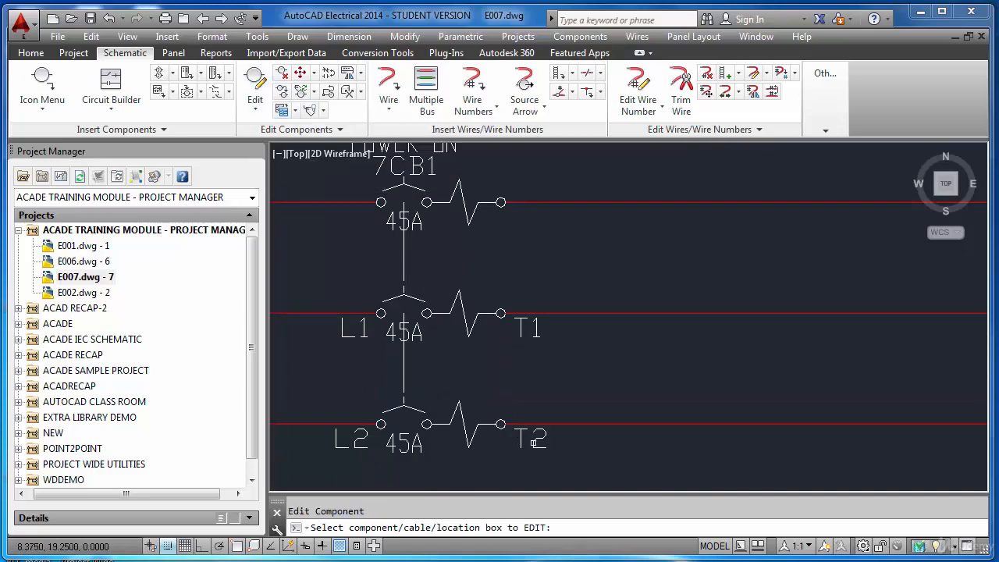
{"action": "left_click", "coordinate": [534, 443]}
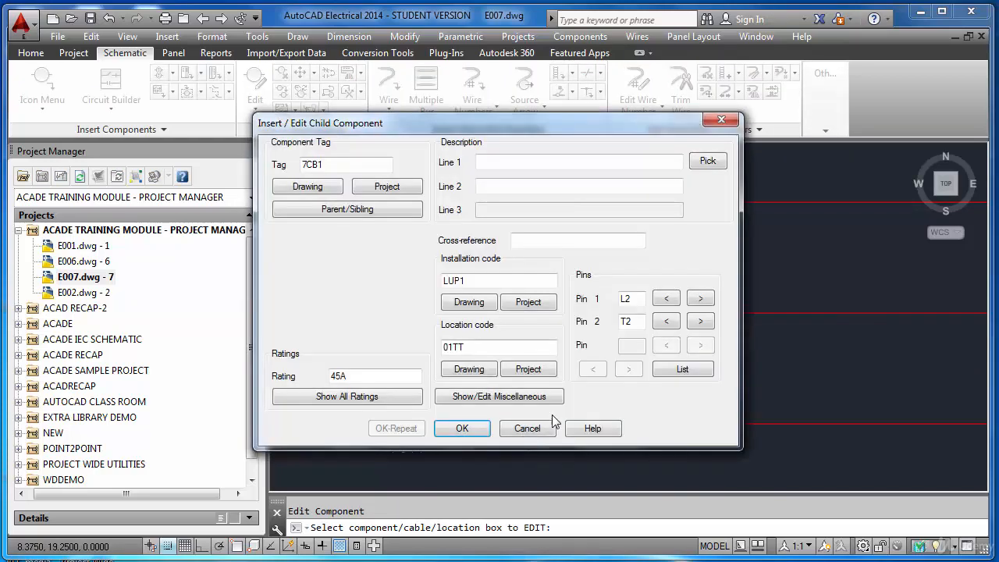
{"action": "left_click", "coordinate": [700, 298]}
{"action": "left_click", "coordinate": [700, 321]}
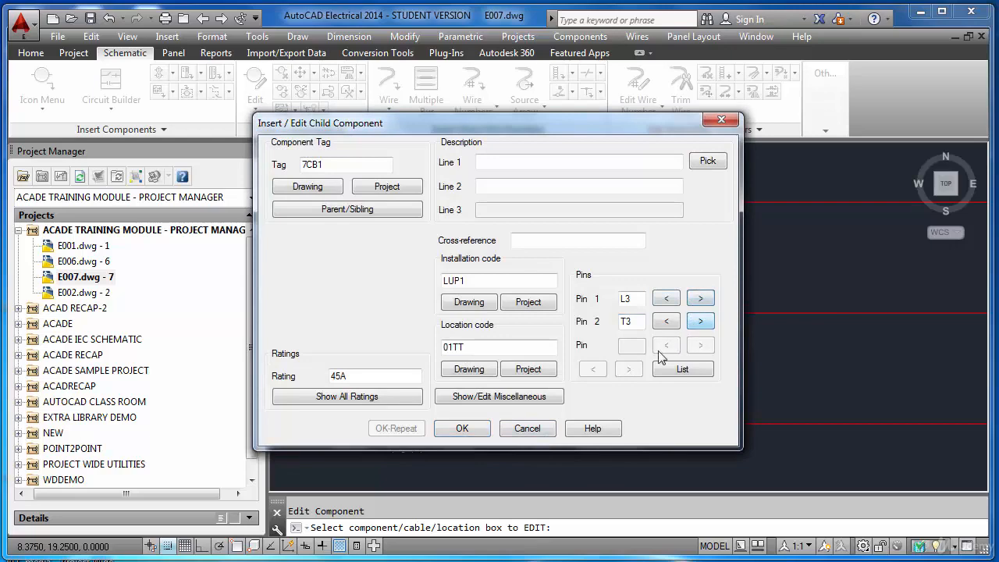
{"action": "left_click", "coordinate": [462, 428]}
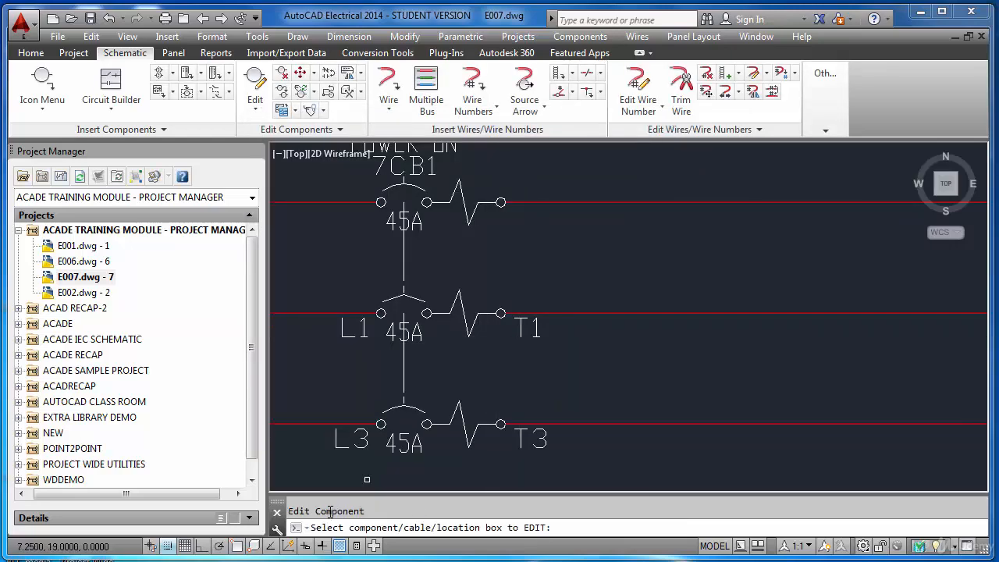
Step: Turn snap off, then set the protector's middle pole pins to L2 and T2 and its top pole pins to L1 and T1
{"action": "left_click", "coordinate": [169, 546]}
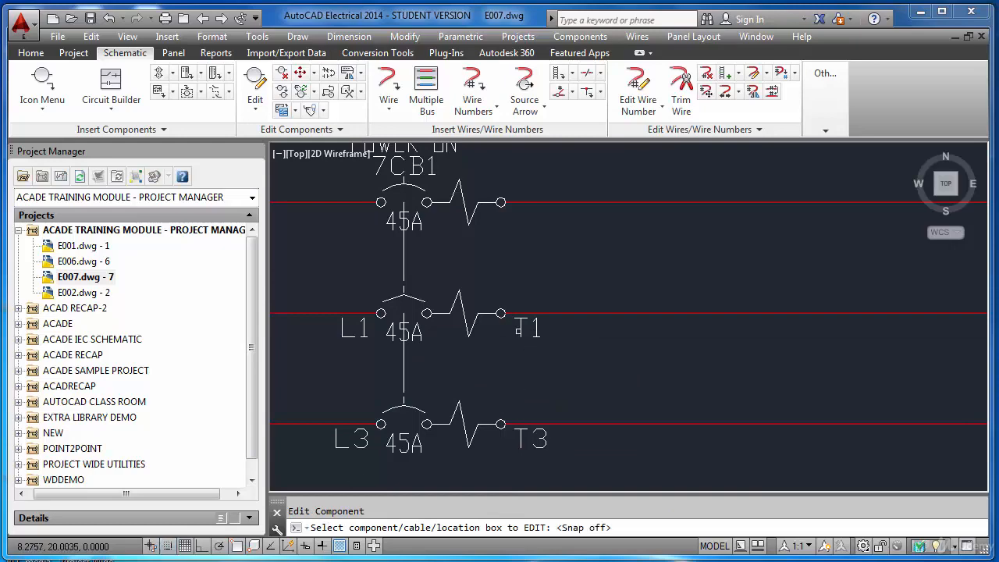
{"action": "left_click", "coordinate": [519, 329]}
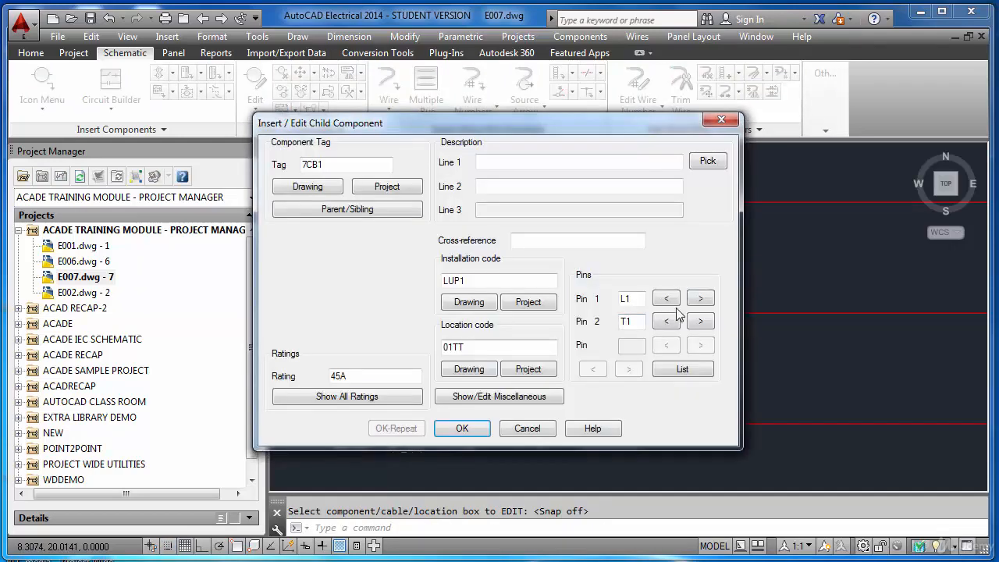
{"action": "left_click", "coordinate": [700, 298]}
{"action": "left_click", "coordinate": [700, 320]}
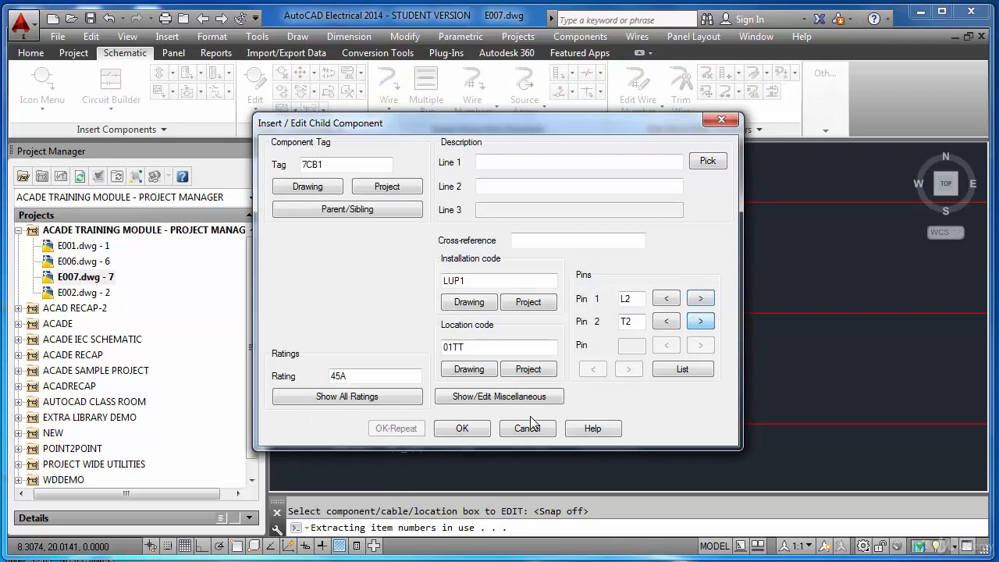
{"action": "left_click", "coordinate": [478, 432]}
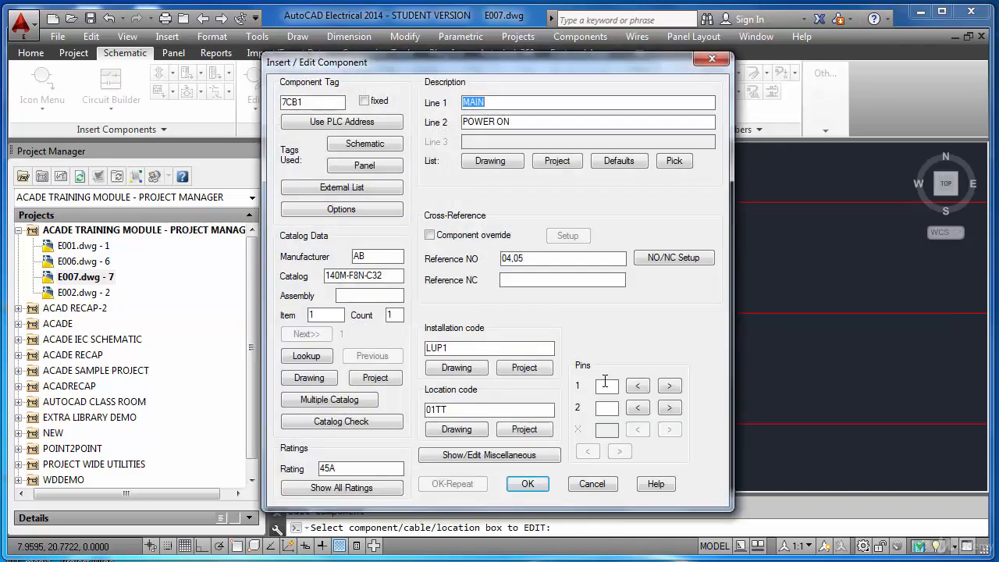
{"action": "left_click", "coordinate": [609, 382]}
{"action": "left_click", "coordinate": [528, 484]}
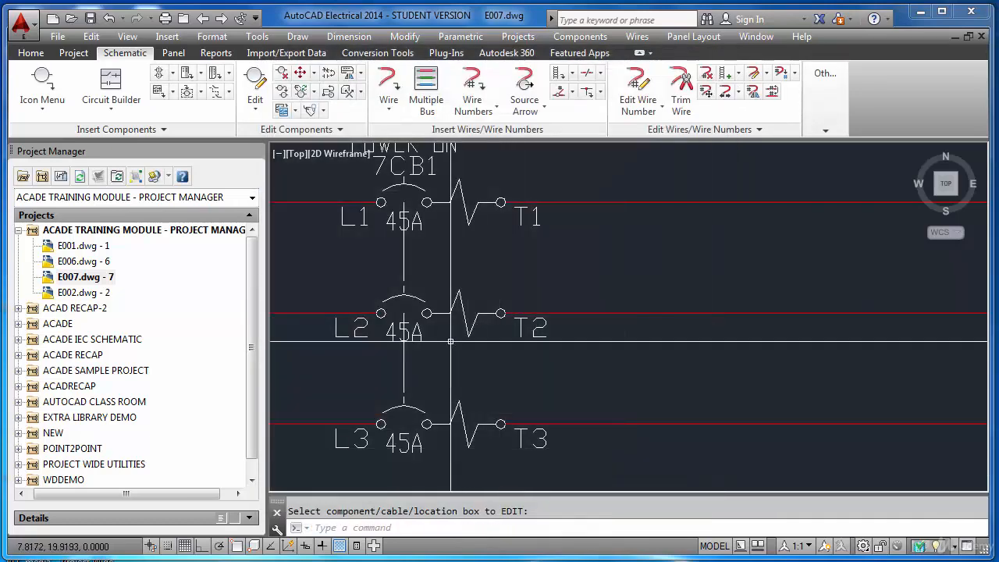
Step: Hide the 45A rating attributes on the top and middle poles of the circuit protector
{"action": "left_click", "coordinate": [312, 110]}
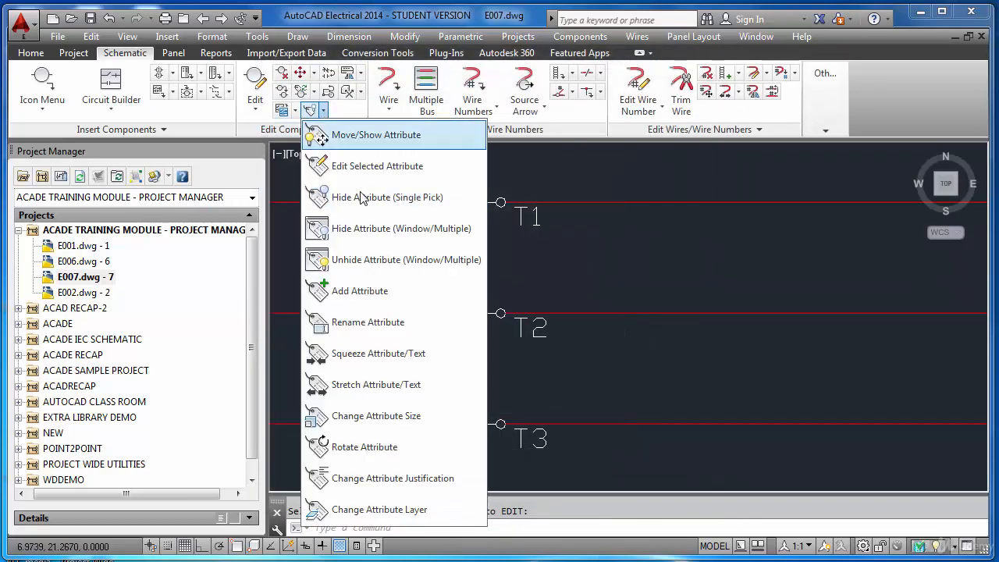
{"action": "left_click", "coordinate": [328, 194]}
{"action": "left_click", "coordinate": [415, 225]}
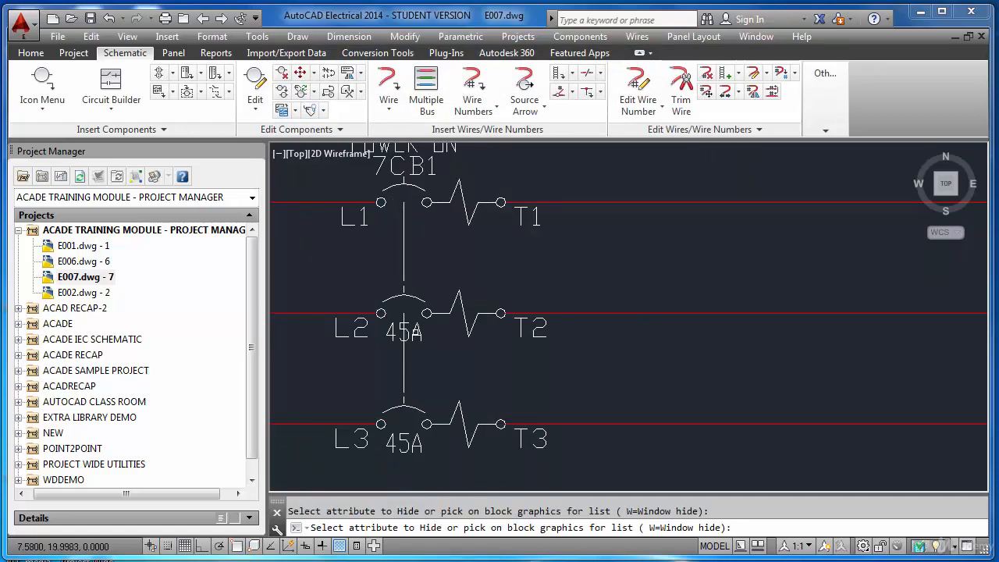
{"action": "left_click", "coordinate": [420, 331]}
{"action": "scroll", "coordinate": [431, 272], "scroll_direction": "down", "scroll_amount": 4}
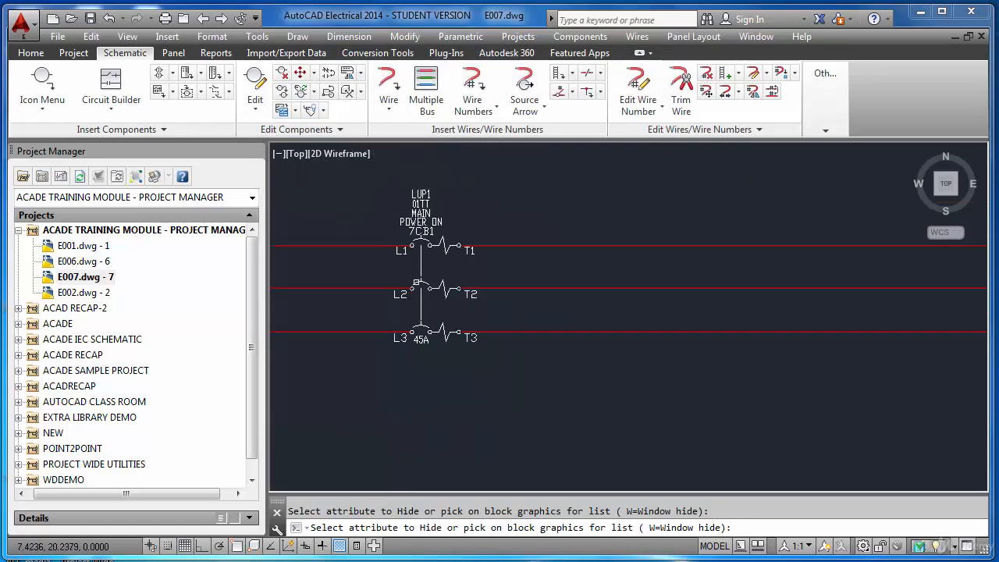
{"action": "scroll", "coordinate": [415, 282], "scroll_direction": "down", "scroll_amount": 4}
{"action": "key", "text": "Return"}
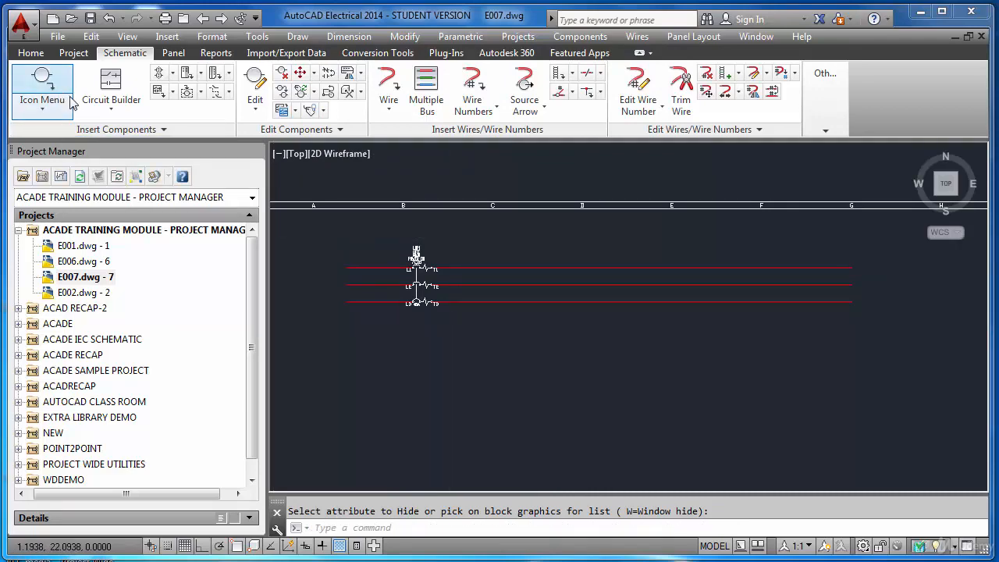
Step: Insert a 3 Phase Overloads symbol with snap on, placing it on the uppermost bus wire near column E and building down
{"action": "left_click", "coordinate": [43, 85]}
{"action": "left_click", "coordinate": [257, 222]}
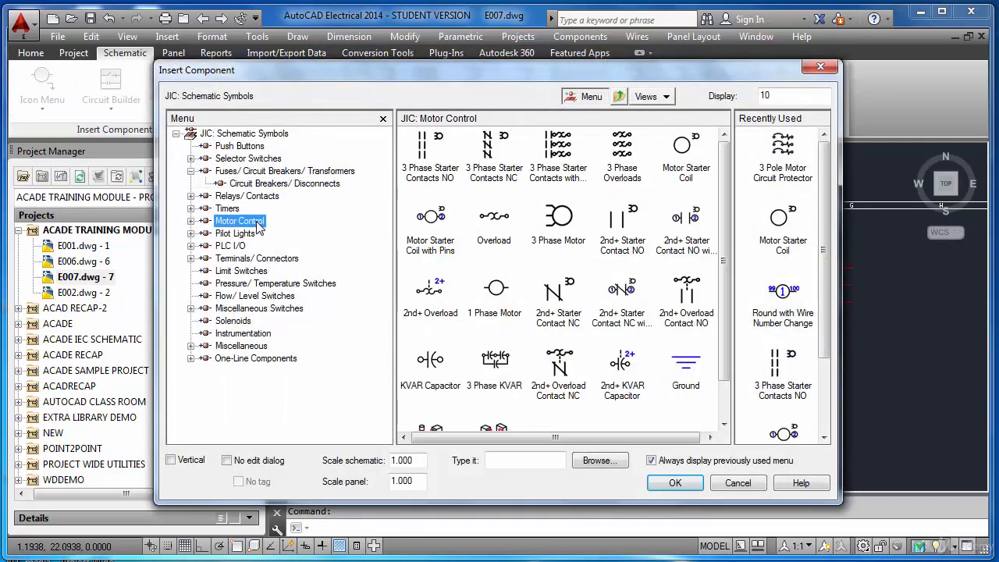
{"action": "left_click", "coordinate": [622, 149]}
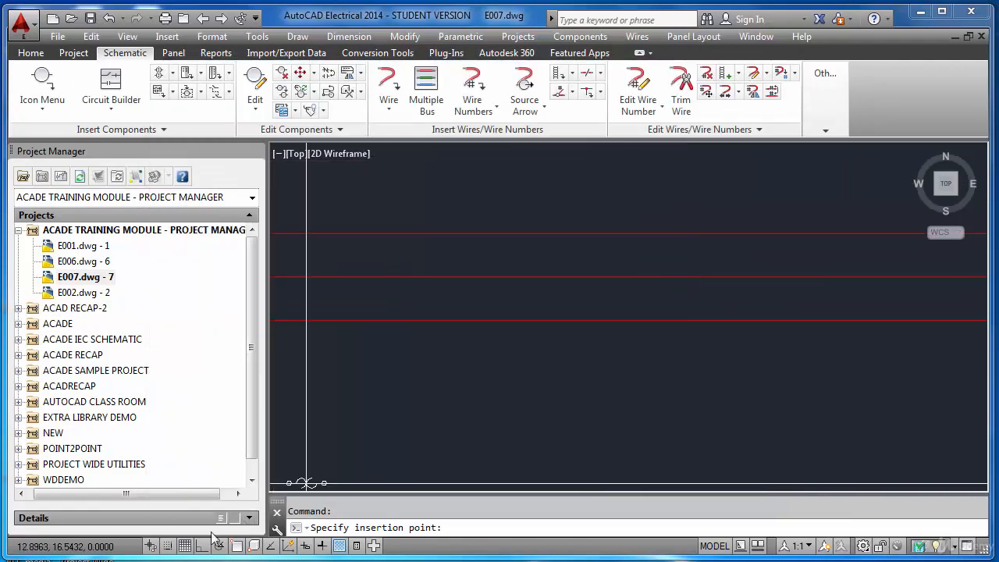
{"action": "left_click", "coordinate": [168, 545]}
{"action": "scroll", "coordinate": [359, 348], "scroll_direction": "down", "scroll_amount": 3}
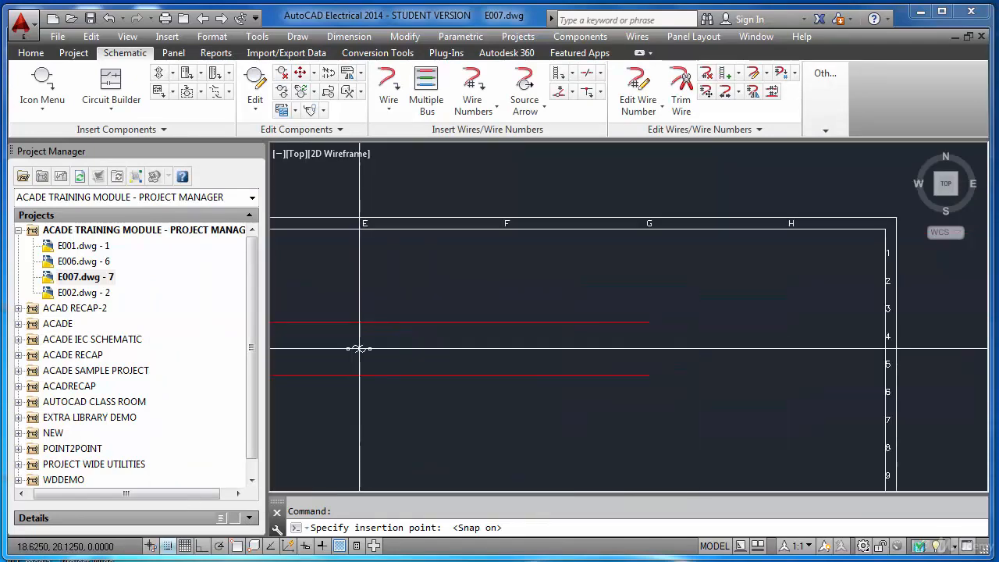
{"action": "scroll", "coordinate": [359, 348], "scroll_direction": "up", "scroll_amount": 2}
{"action": "left_click", "coordinate": [402, 306]}
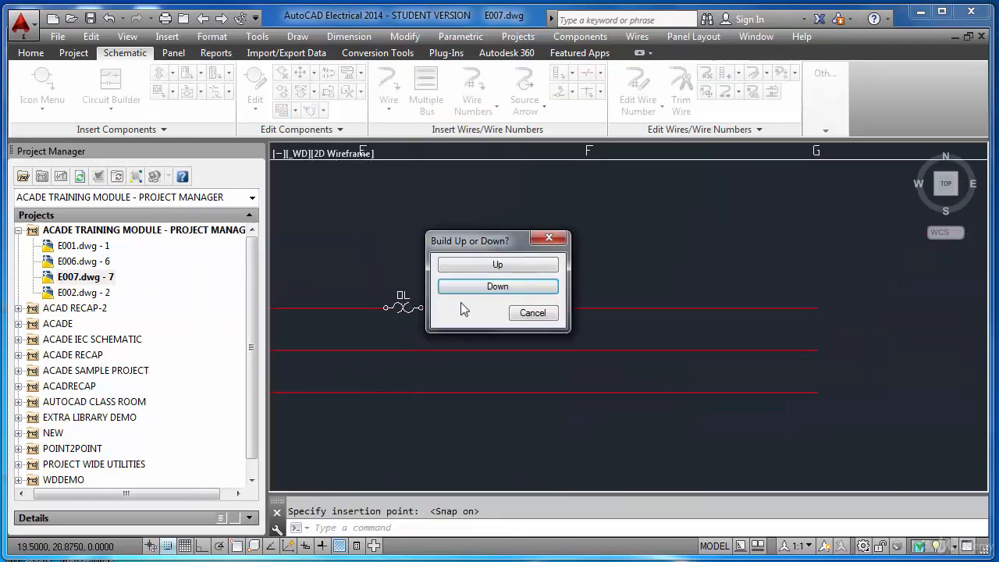
{"action": "left_click", "coordinate": [497, 286]}
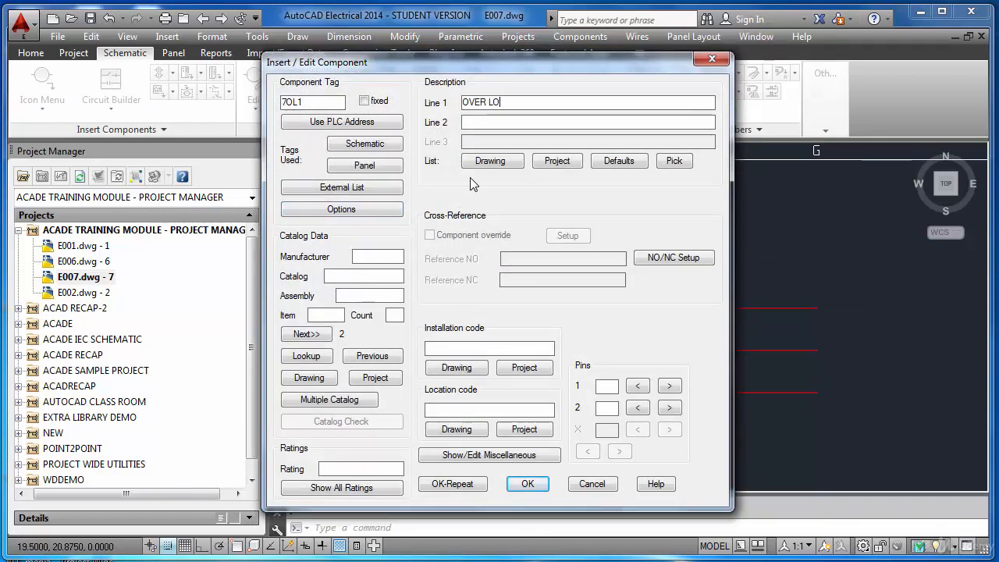
Step: Describe the overload as OVER LOAD and assign it the AB catalog part 193-C1R6D
{"action": "left_click", "coordinate": [314, 357]}
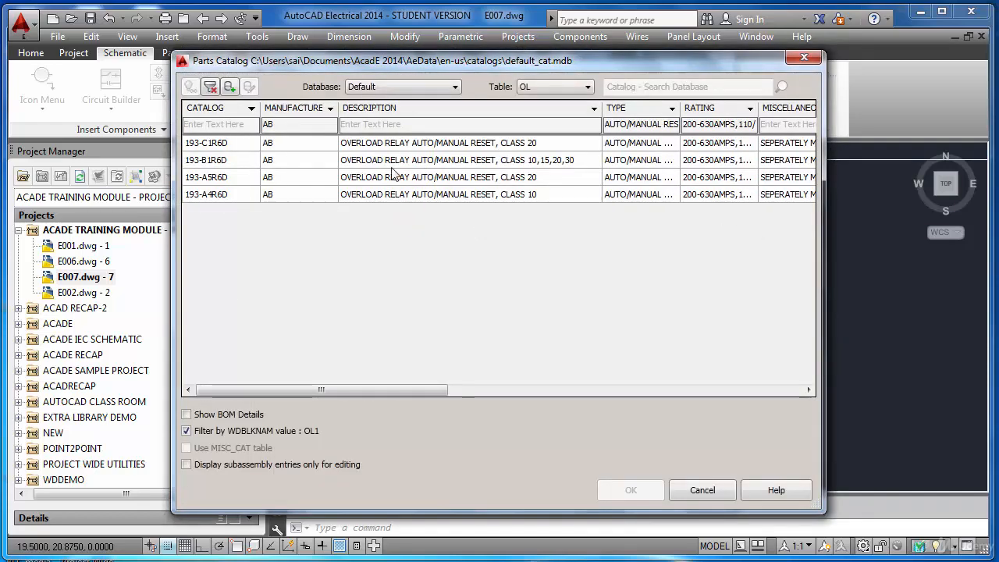
{"action": "left_click", "coordinate": [331, 108]}
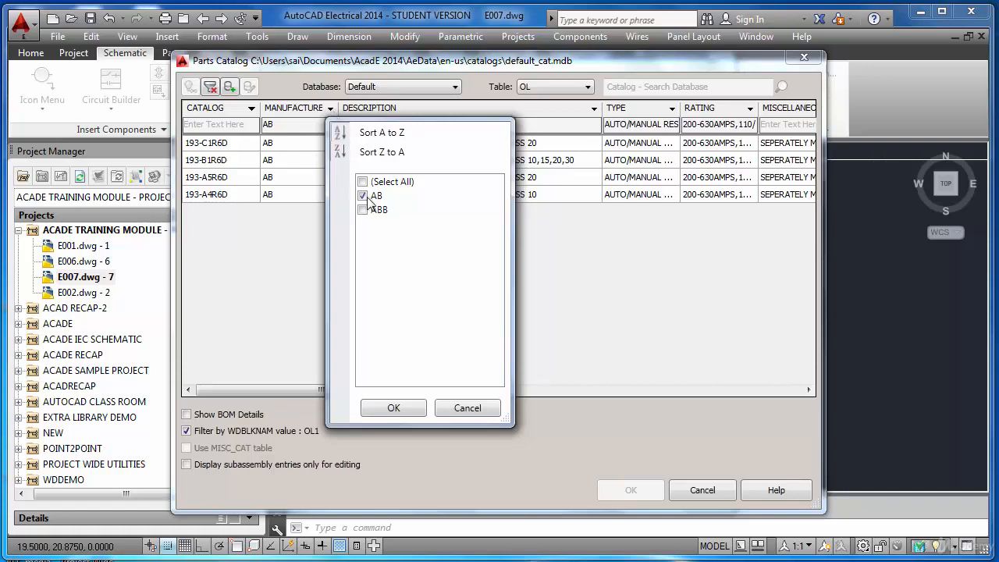
{"action": "left_click", "coordinate": [461, 409]}
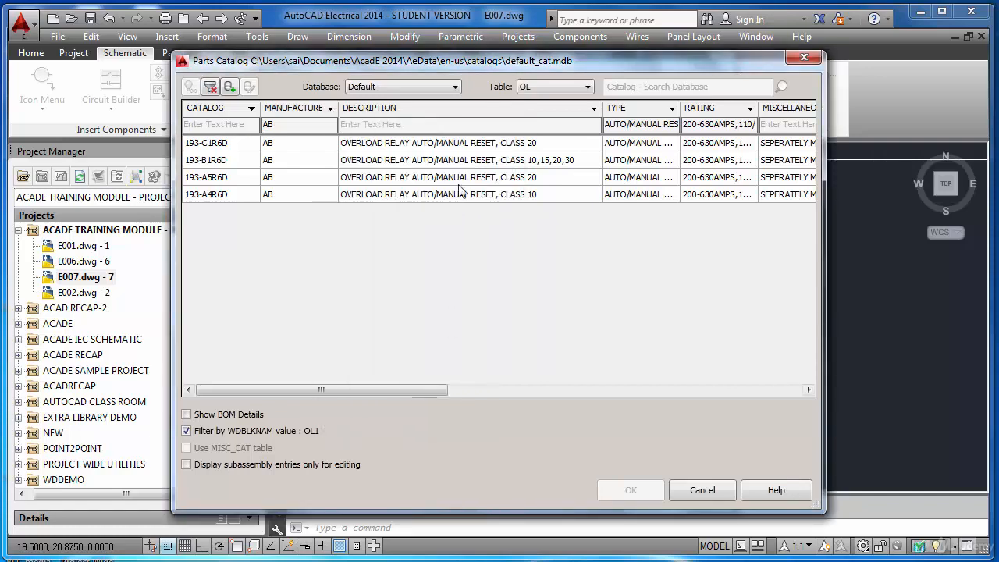
{"action": "left_click", "coordinate": [504, 144]}
{"action": "left_click", "coordinate": [638, 490]}
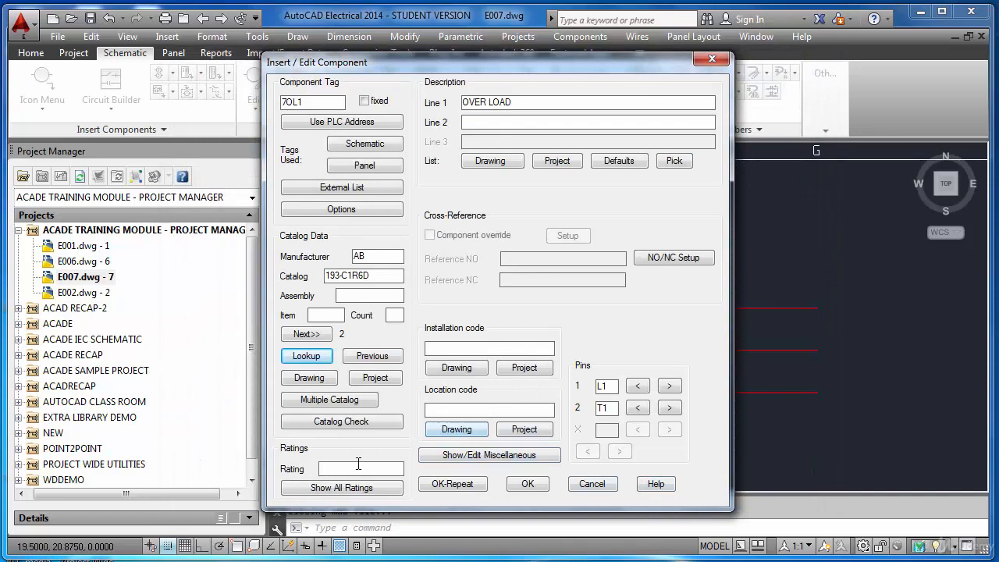
Step: Set the overload's installation code to LUP1 and location code to 01TT, and finish the insertion
{"action": "left_click", "coordinate": [451, 350]}
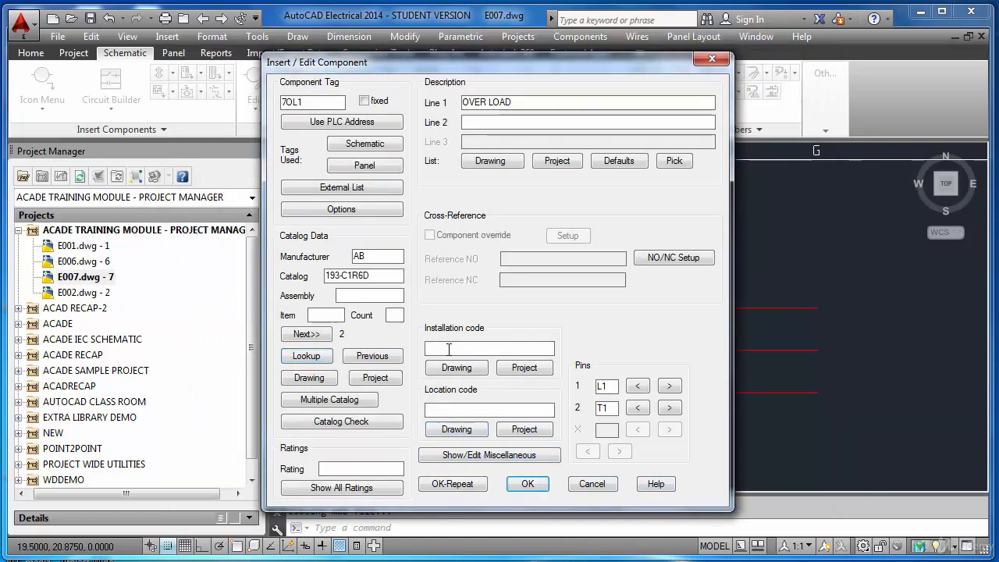
{"action": "type", "text": "LUP1"}
{"action": "key", "text": "Tab"}
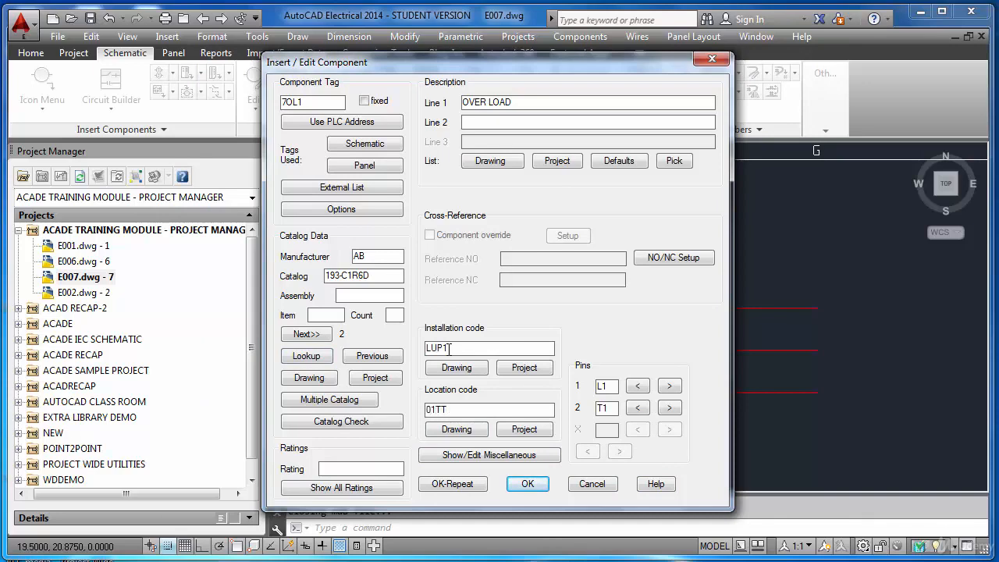
{"action": "type", "text": "01TT"}
{"action": "left_click", "coordinate": [528, 484]}
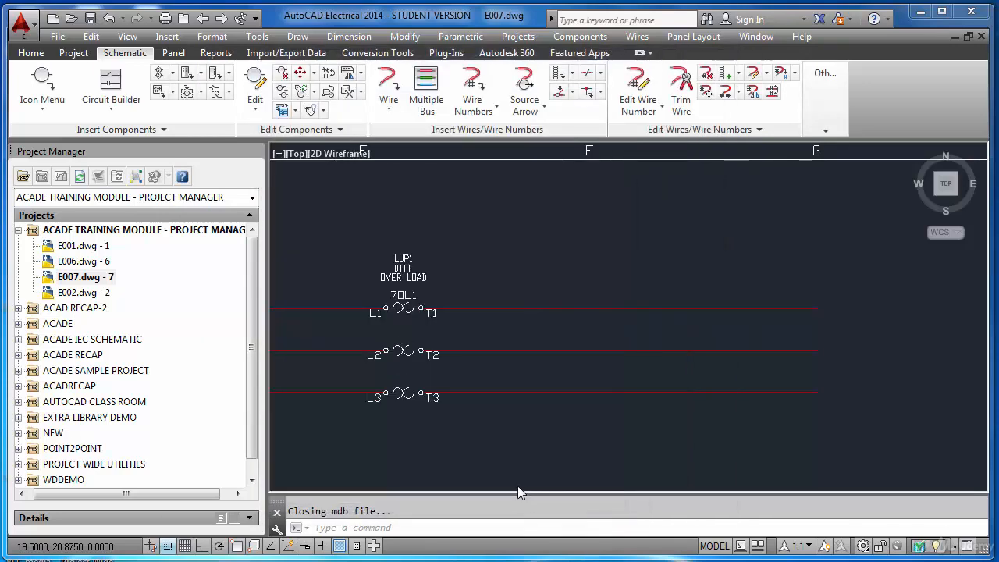
Step: Save the E007 drawing
{"action": "scroll", "coordinate": [402, 312], "scroll_direction": "down", "scroll_amount": 1}
{"action": "scroll", "coordinate": [403, 312], "scroll_direction": "up", "scroll_amount": 3}
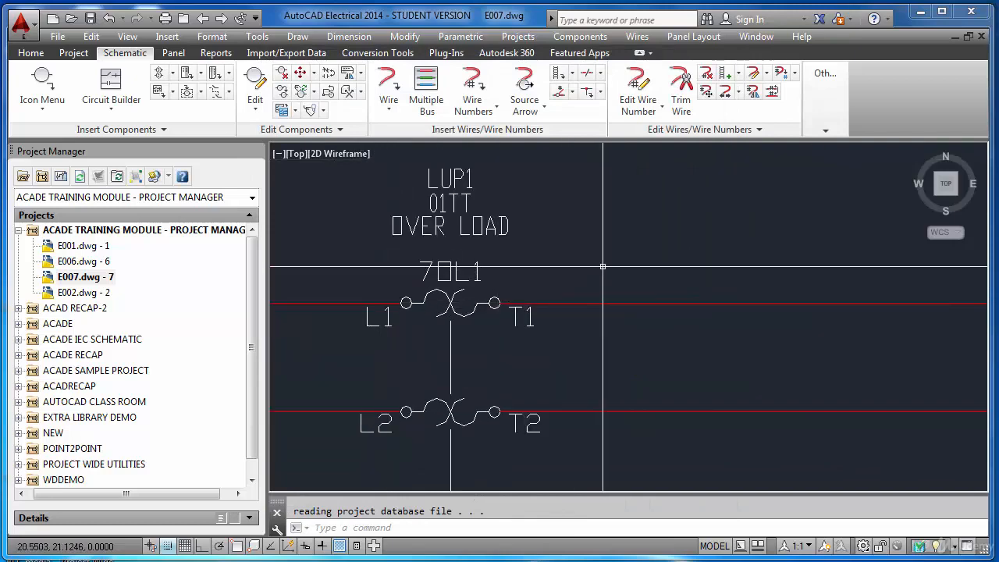
{"action": "scroll", "coordinate": [603, 266], "scroll_direction": "down", "scroll_amount": 5}
{"action": "type", "text": "z"}
{"action": "key", "text": "Return"}
{"action": "type", "text": "E"}
{"action": "key", "text": "Return"}
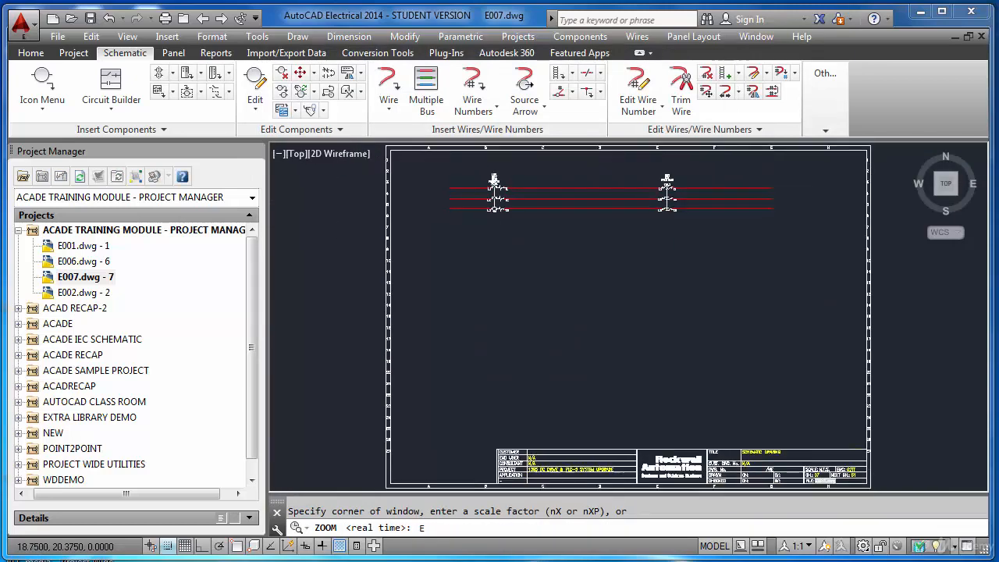
{"action": "key", "text": "ctrl+s"}
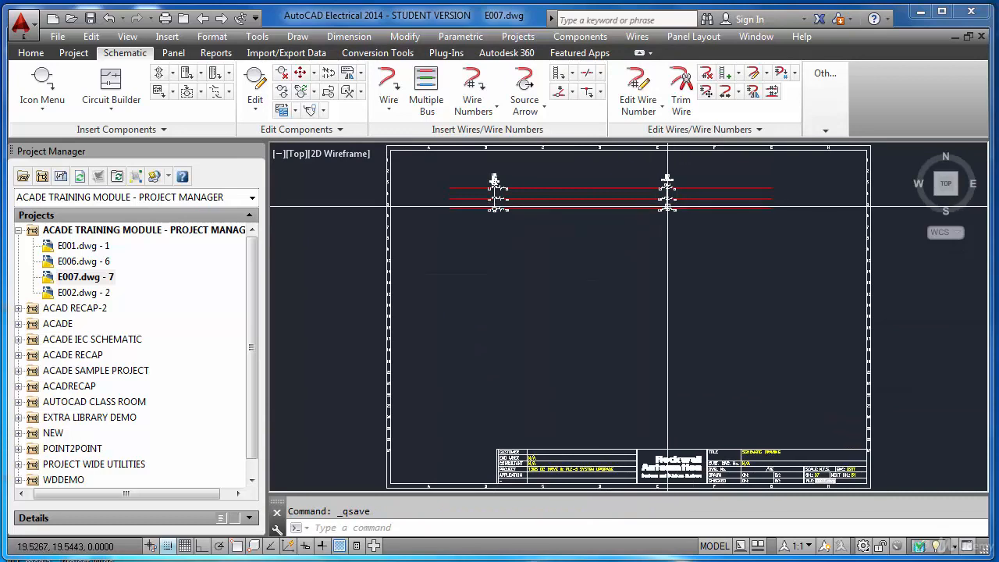
Step: Insert a one-phase ladder without reference numbers below the bus wires, 10 wide with rung spacing 1 and nine rungs
{"action": "left_click", "coordinate": [573, 75]}
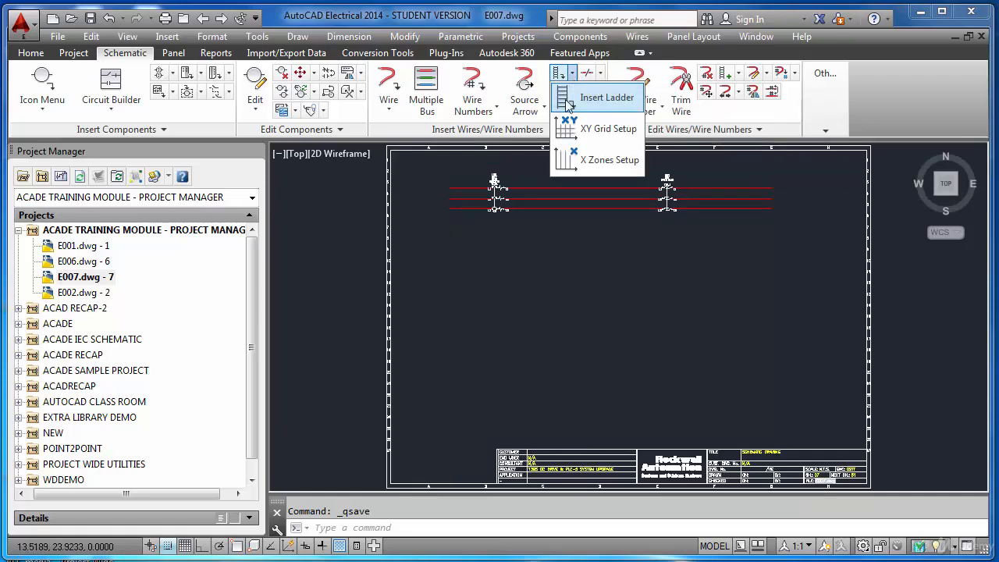
{"action": "left_click", "coordinate": [569, 105]}
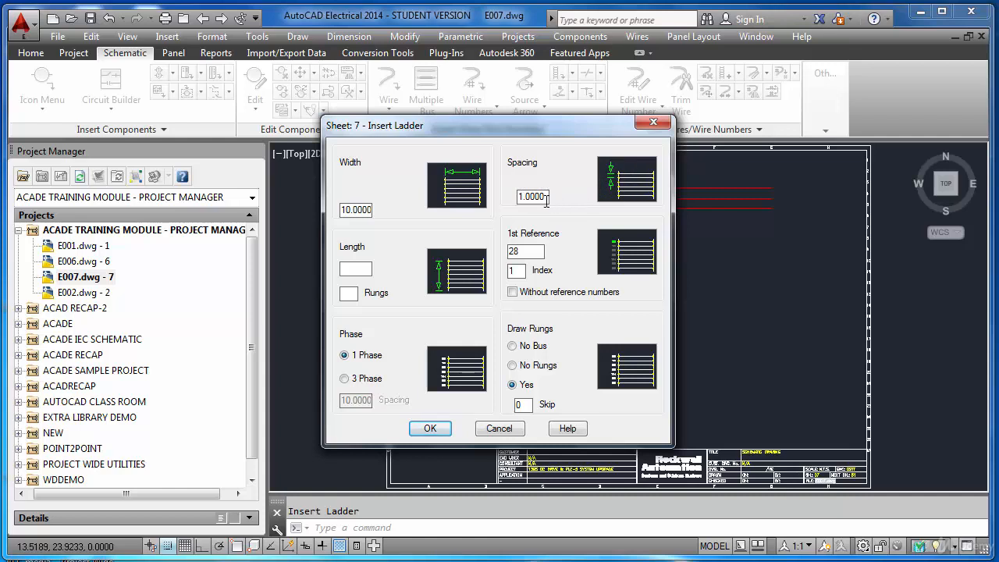
{"action": "left_click", "coordinate": [513, 294]}
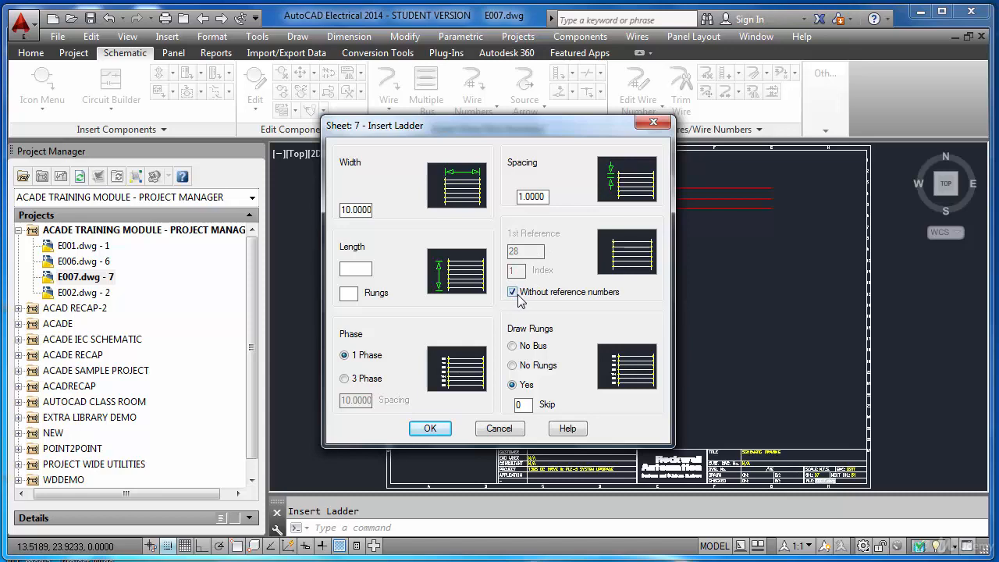
{"action": "left_click", "coordinate": [513, 293]}
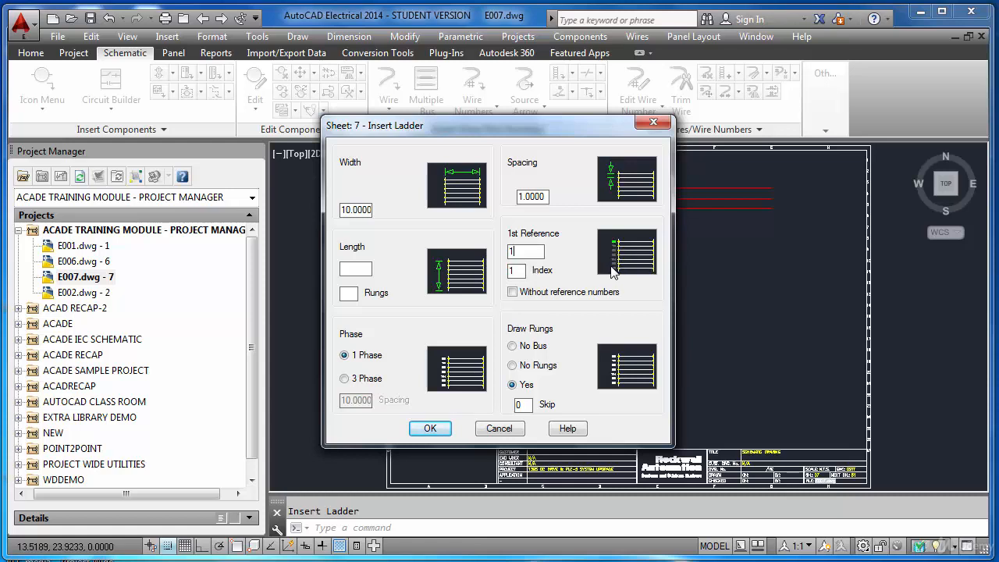
{"action": "left_click", "coordinate": [514, 294]}
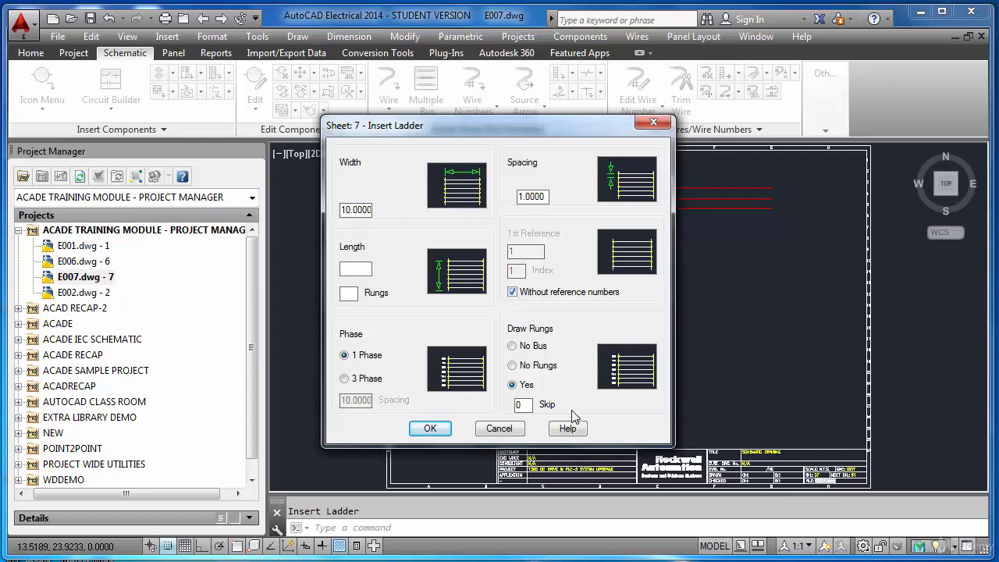
{"action": "left_click", "coordinate": [430, 429]}
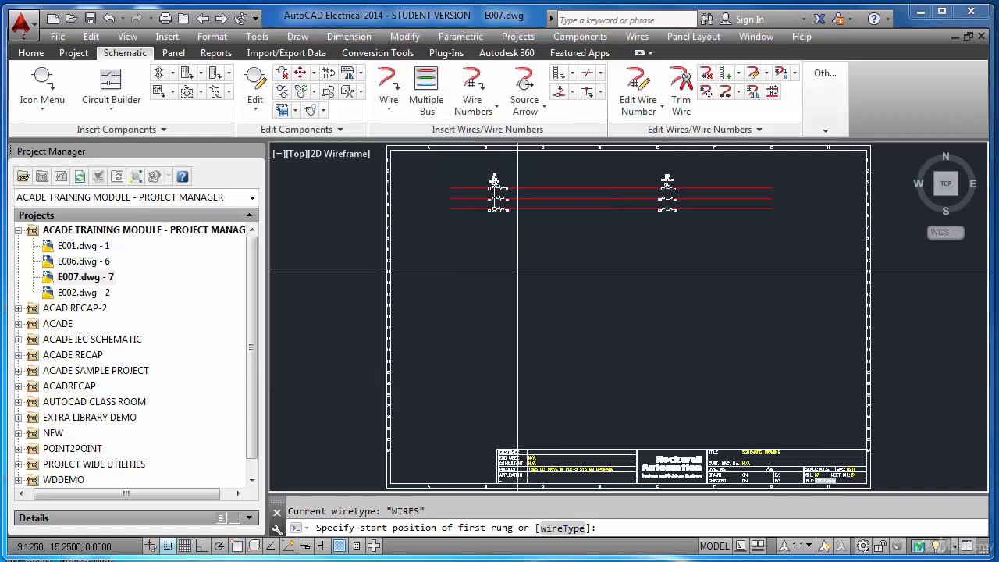
{"action": "left_click", "coordinate": [494, 181]}
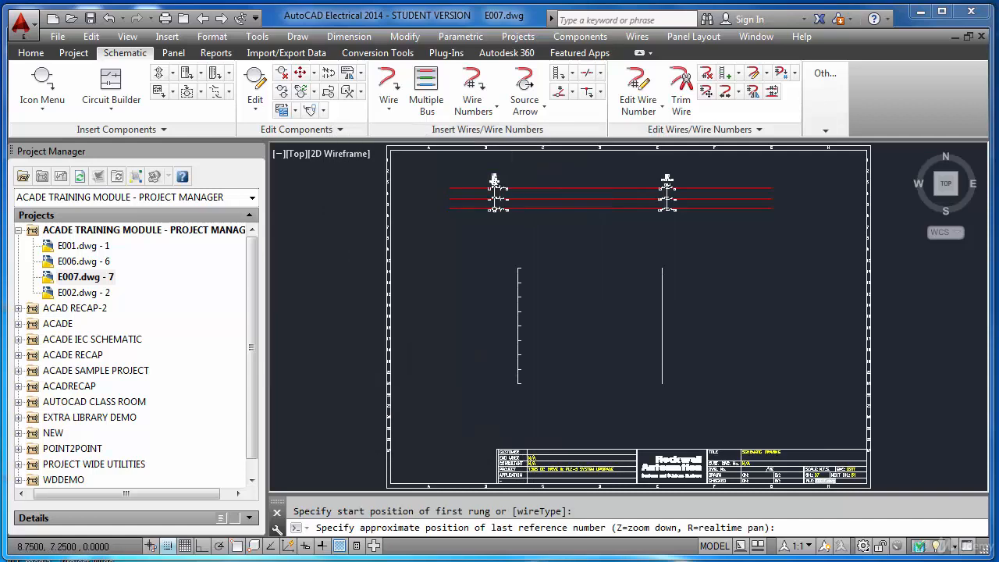
{"action": "left_click", "coordinate": [517, 384]}
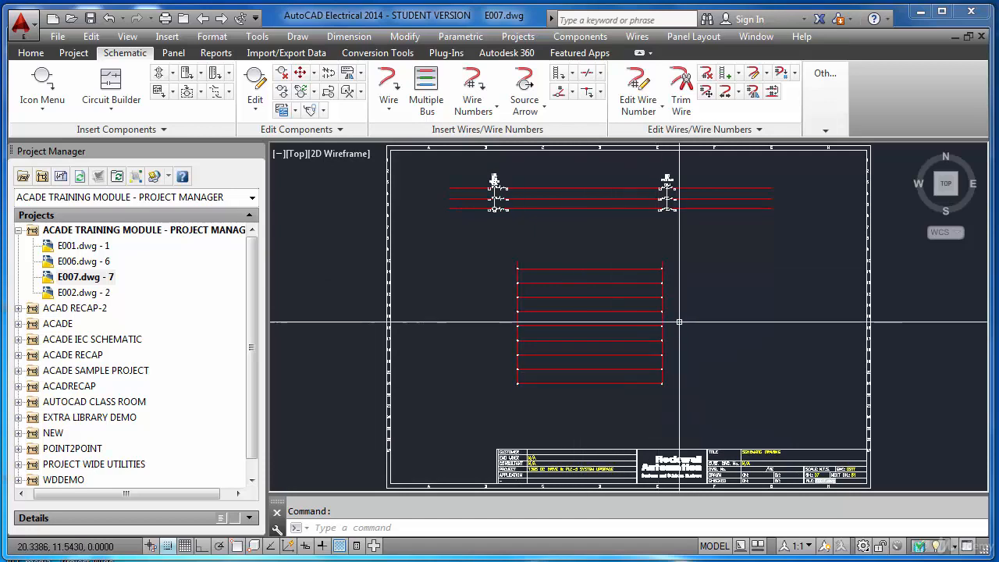
Step: Erase the entire ladder below the bus wires
{"action": "scroll", "coordinate": [662, 277], "scroll_direction": "up", "scroll_amount": 2}
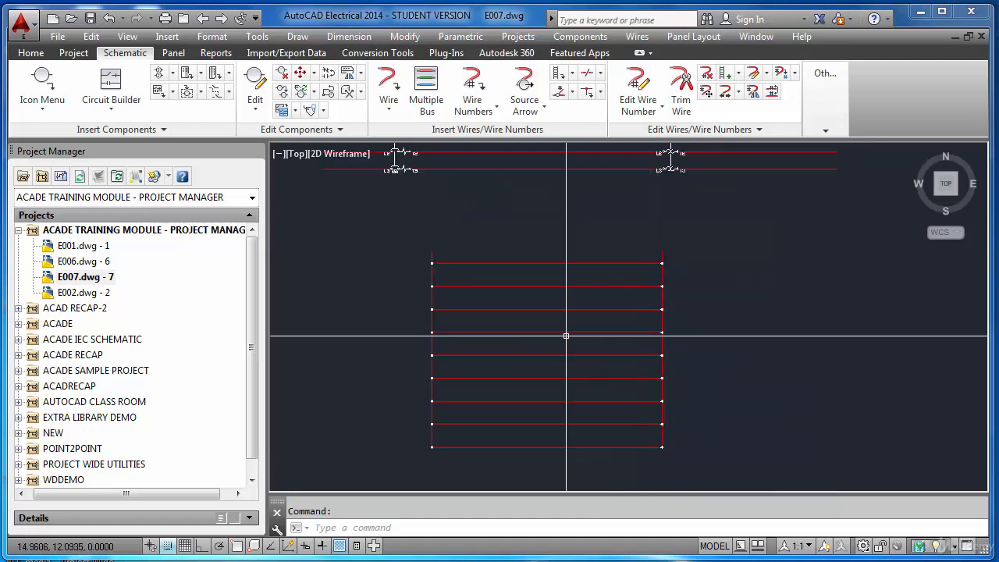
{"action": "scroll", "coordinate": [566, 335], "scroll_direction": "up", "scroll_amount": 2}
{"action": "scroll", "coordinate": [481, 285], "scroll_direction": "down", "scroll_amount": 1}
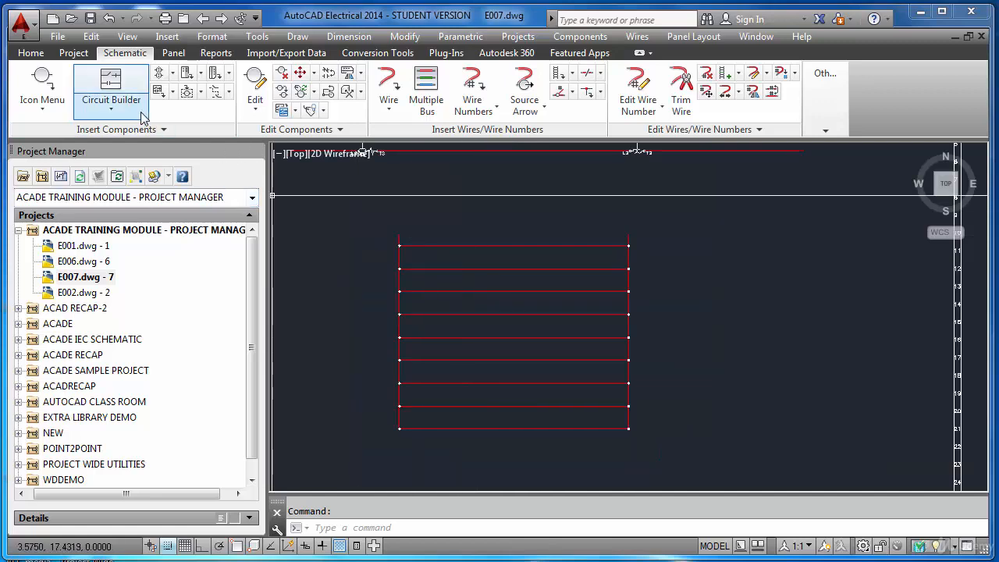
{"action": "left_click", "coordinate": [363, 210]}
{"action": "left_click", "coordinate": [657, 435]}
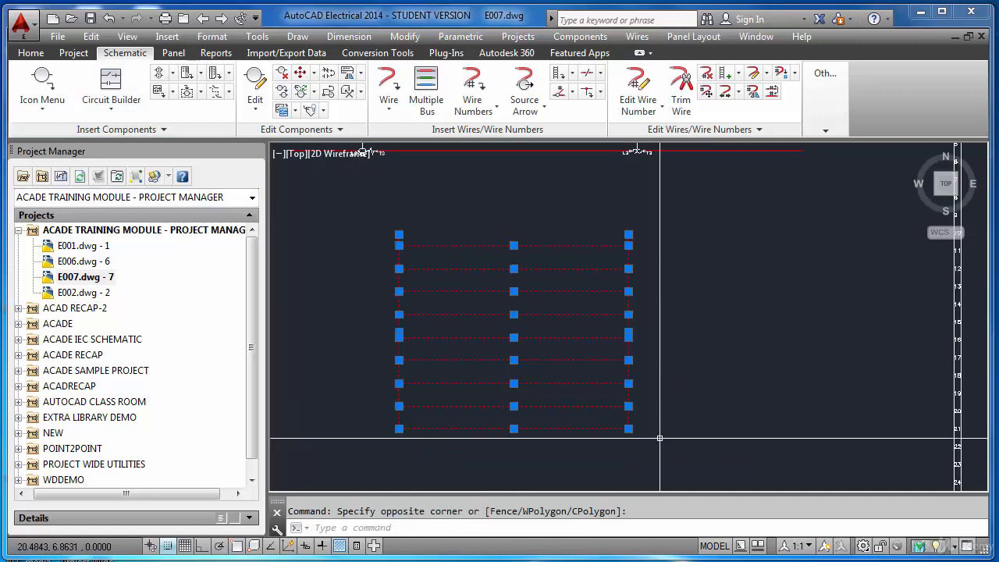
{"action": "key", "text": "Delete"}
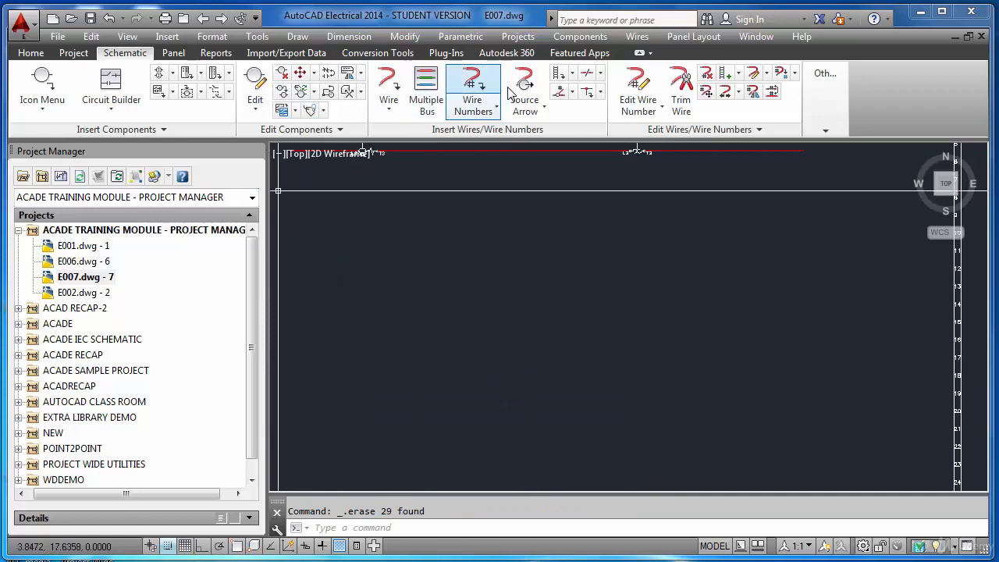
Step: Insert a one-phase ladder with reference numbers below the bus wires, using width 20, spacing 1 and first reference 1
{"action": "left_click", "coordinate": [559, 72]}
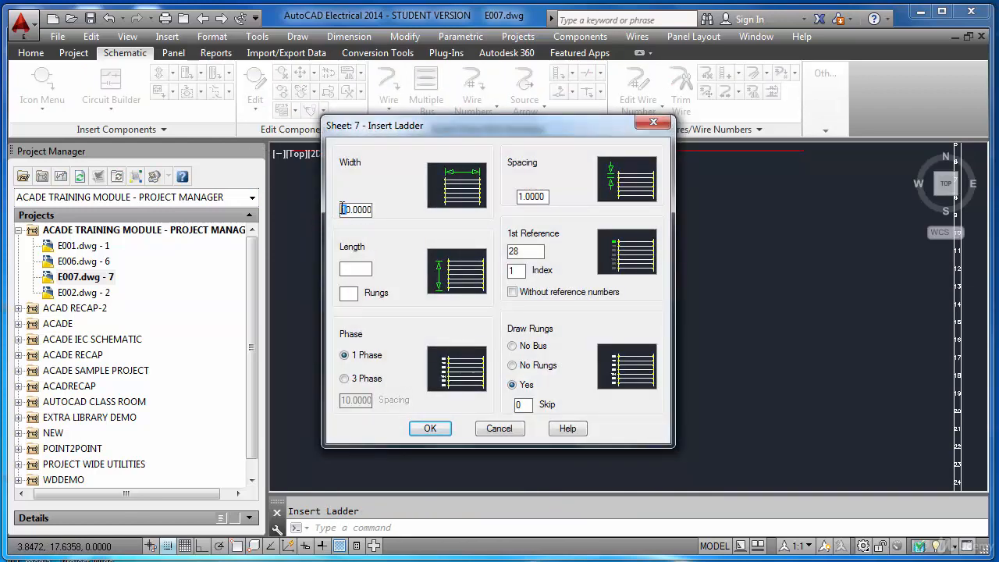
{"action": "type", "text": "2"}
{"action": "left_click", "coordinate": [513, 293]}
{"action": "left_click", "coordinate": [515, 290]}
{"action": "left_click_drag", "start_coordinate": [526, 251], "coordinate": [471, 255]}
{"action": "type", "text": "1"}
{"action": "left_click", "coordinate": [430, 429]}
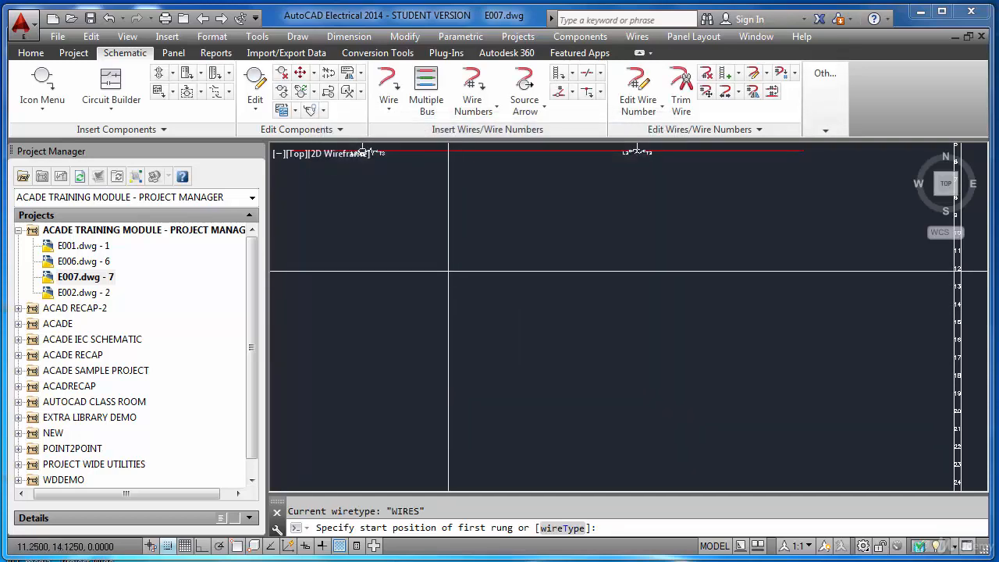
{"action": "left_click", "coordinate": [445, 240]}
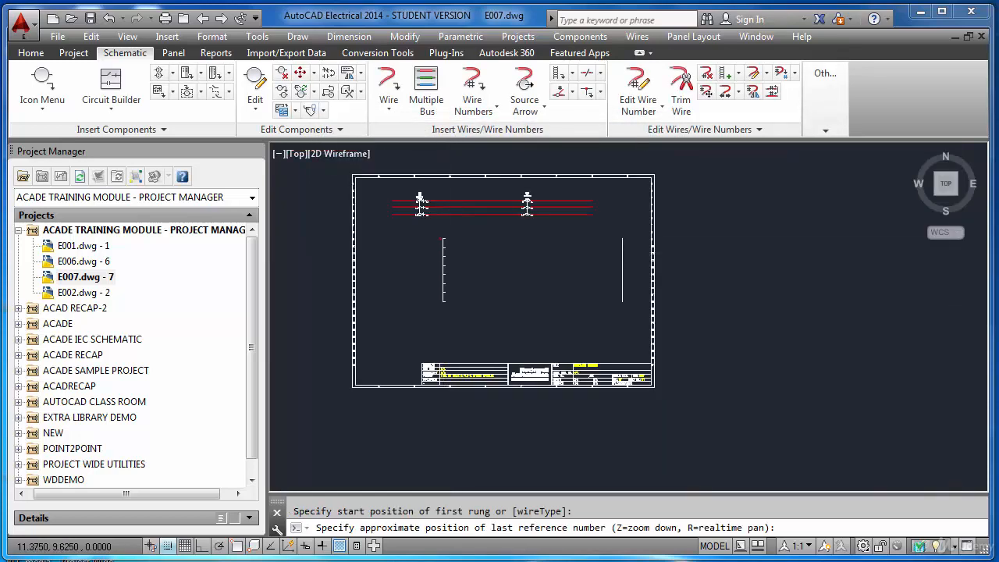
{"action": "left_click", "coordinate": [622, 319]}
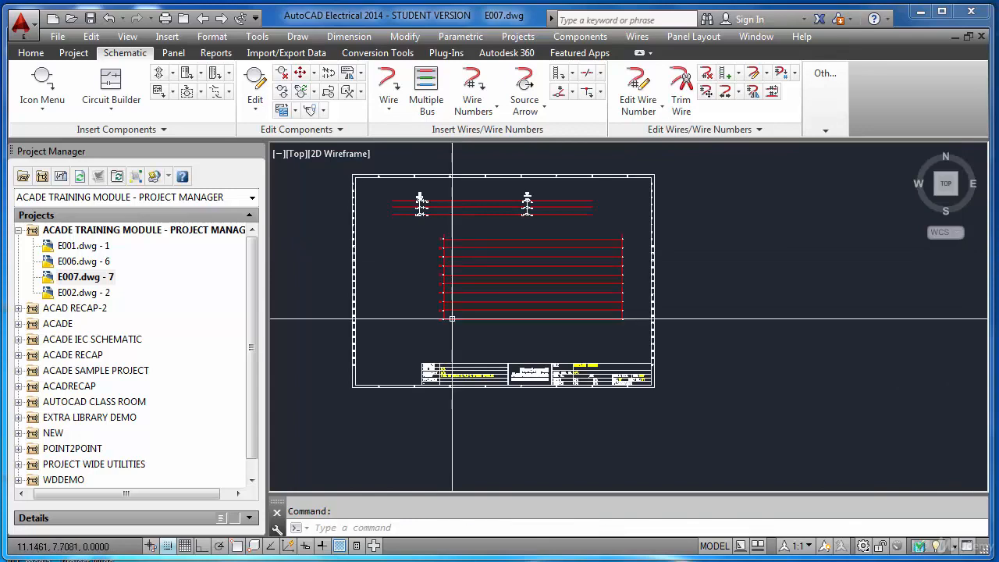
Step: Examine the ladder's reference numbers, the insert-ladder settings and the line numbers along the drawing border
{"action": "scroll", "coordinate": [449, 242], "scroll_direction": "up", "scroll_amount": 6}
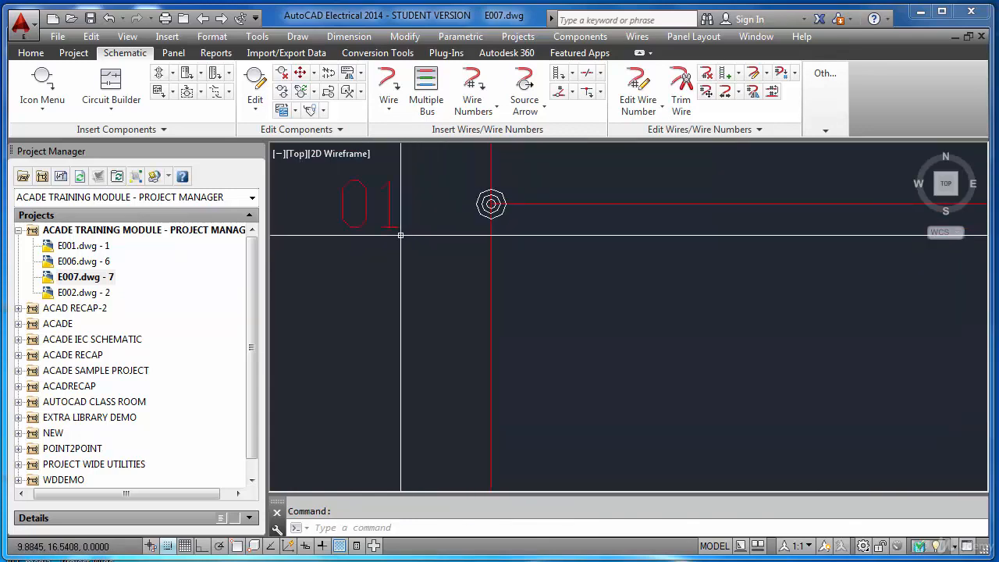
{"action": "scroll", "coordinate": [393, 228], "scroll_direction": "down", "scroll_amount": 2}
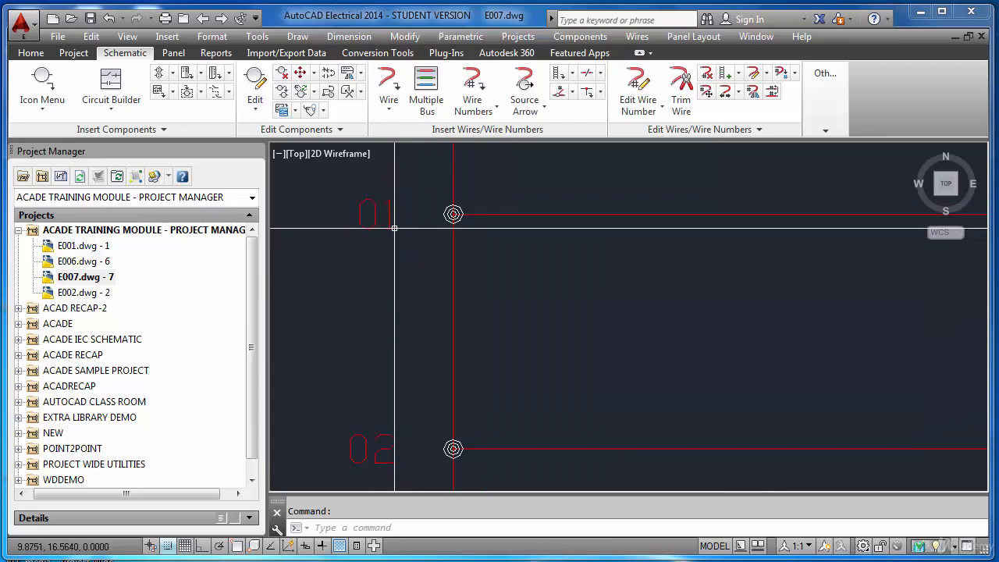
{"action": "left_click", "coordinate": [560, 75]}
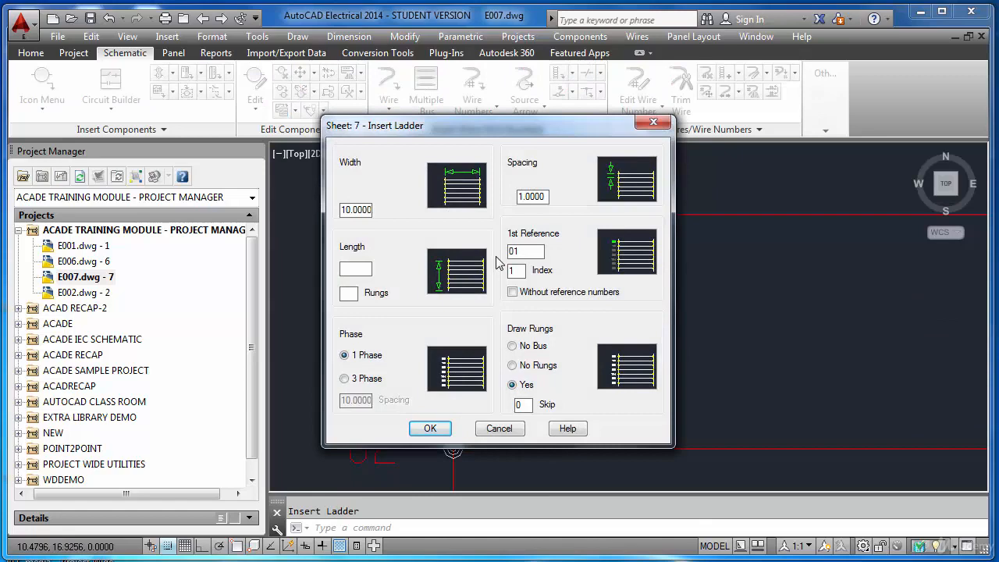
{"action": "left_click", "coordinate": [559, 75]}
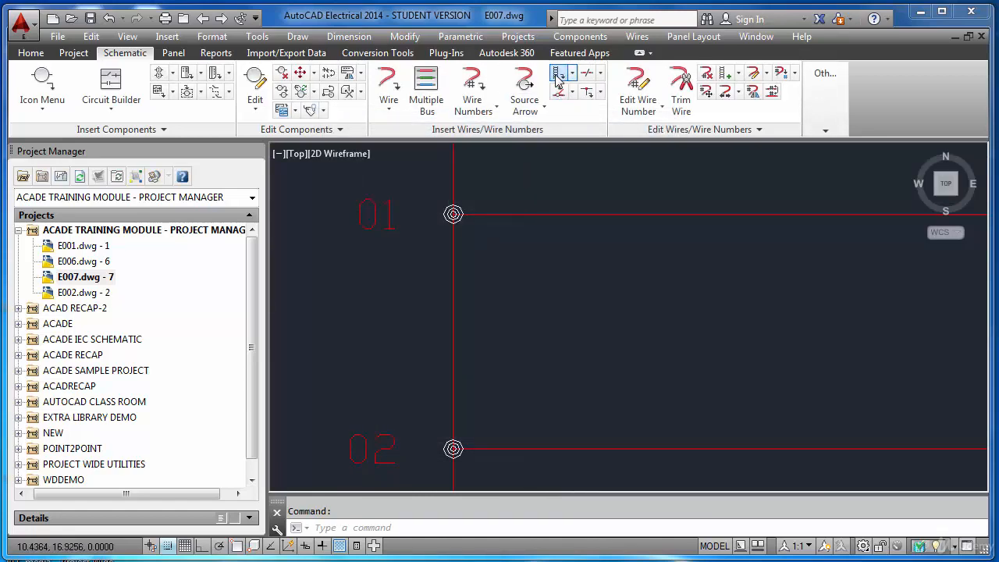
{"action": "key", "text": "Escape"}
{"action": "scroll", "coordinate": [638, 245], "scroll_direction": "down", "scroll_amount": 5}
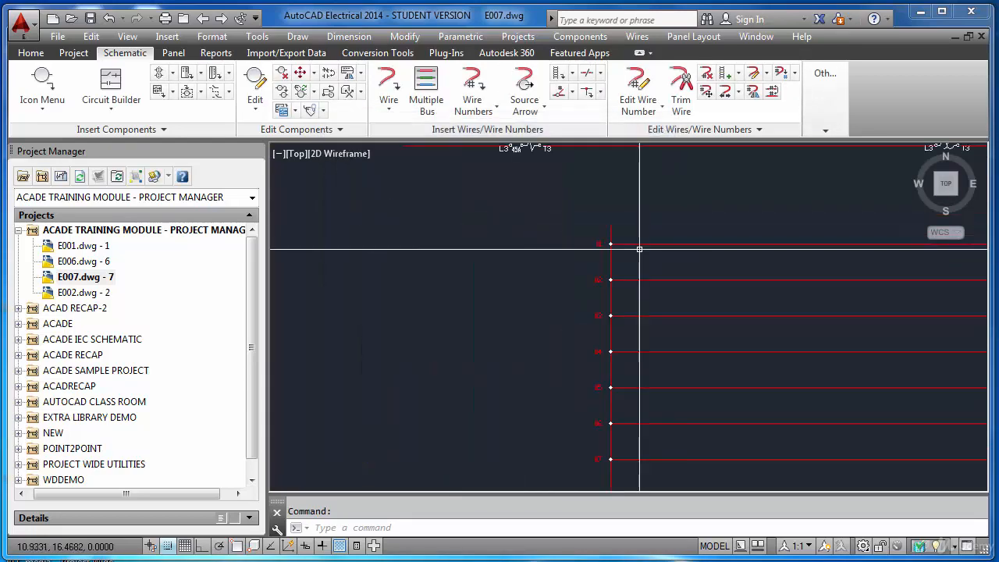
{"action": "scroll", "coordinate": [468, 265], "scroll_direction": "down", "scroll_amount": 3}
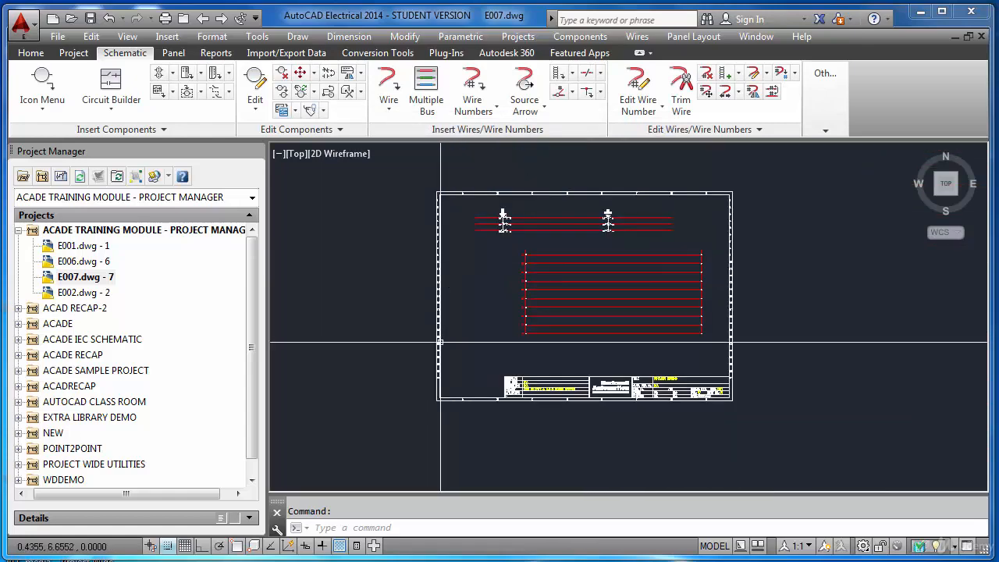
{"action": "scroll", "coordinate": [436, 374], "scroll_direction": "up", "scroll_amount": 3}
{"action": "scroll", "coordinate": [436, 374], "scroll_direction": "up", "scroll_amount": 4}
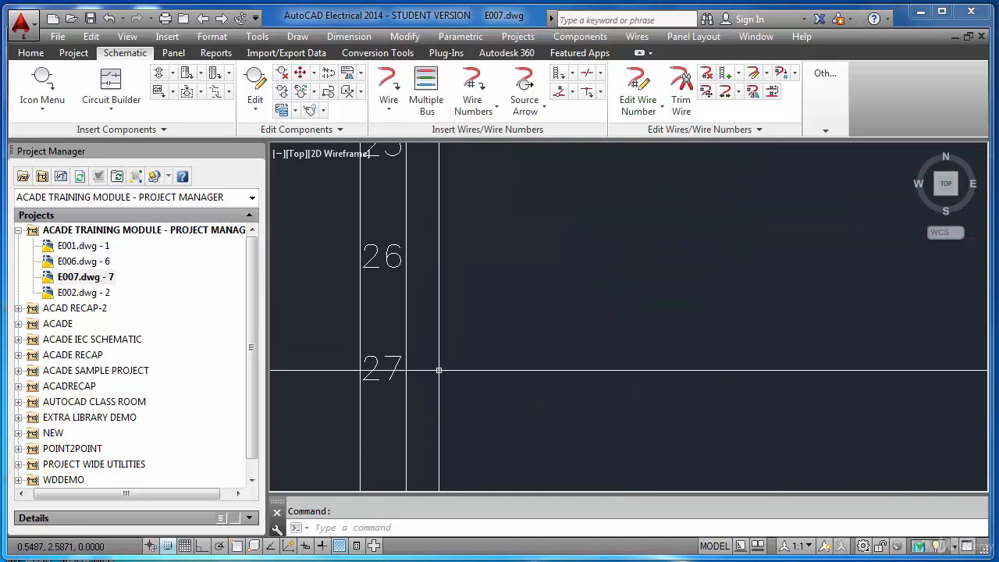
{"action": "scroll", "coordinate": [438, 370], "scroll_direction": "down", "scroll_amount": 5}
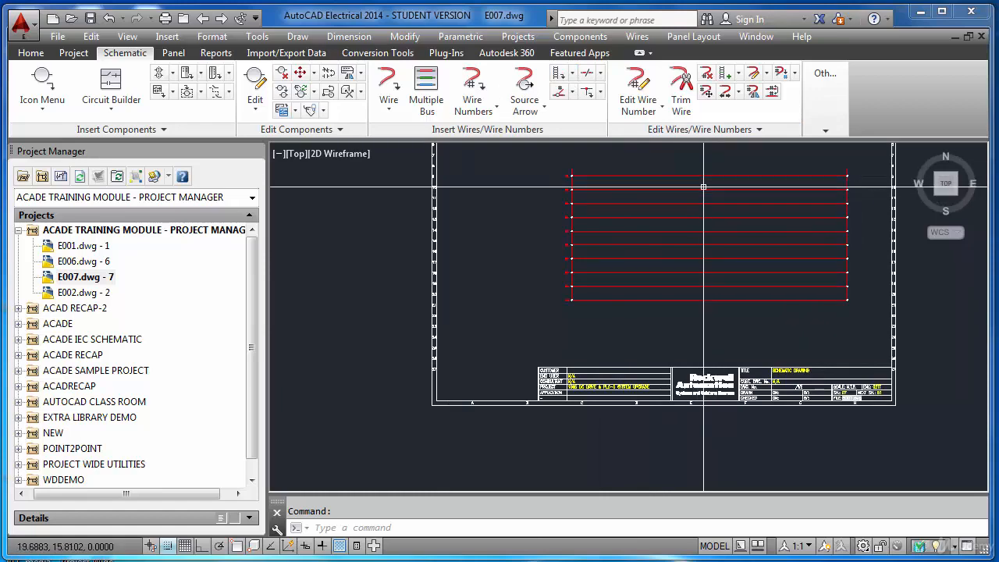
{"action": "scroll", "coordinate": [703, 187], "scroll_direction": "up", "scroll_amount": 4}
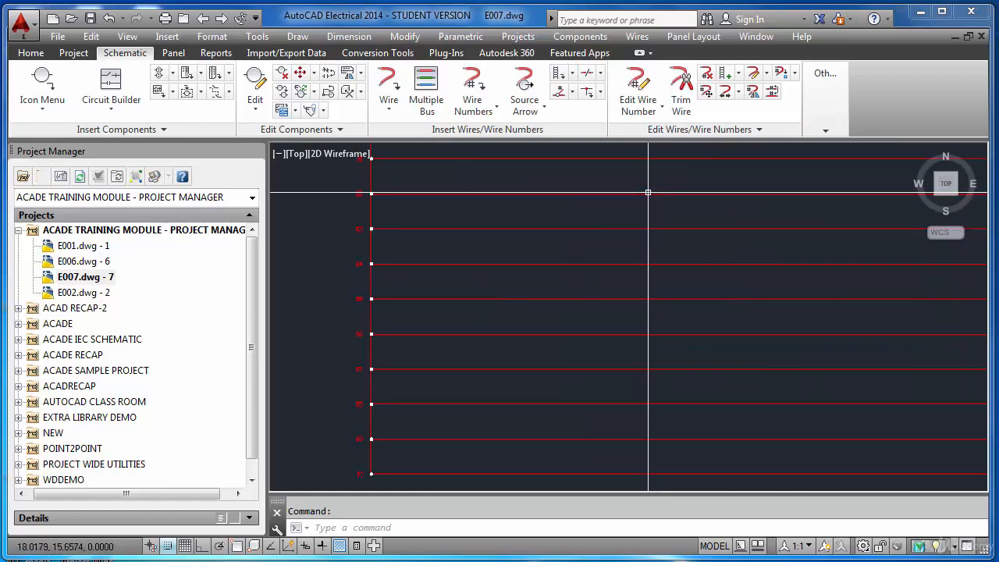
Step: Erase the whole ladder with reference numbers below the bus wires
{"action": "key", "text": "Escape"}
{"action": "type", "text": "z"}
{"action": "key", "text": "Return"}
{"action": "type", "text": "e"}
{"action": "key", "text": "Return"}
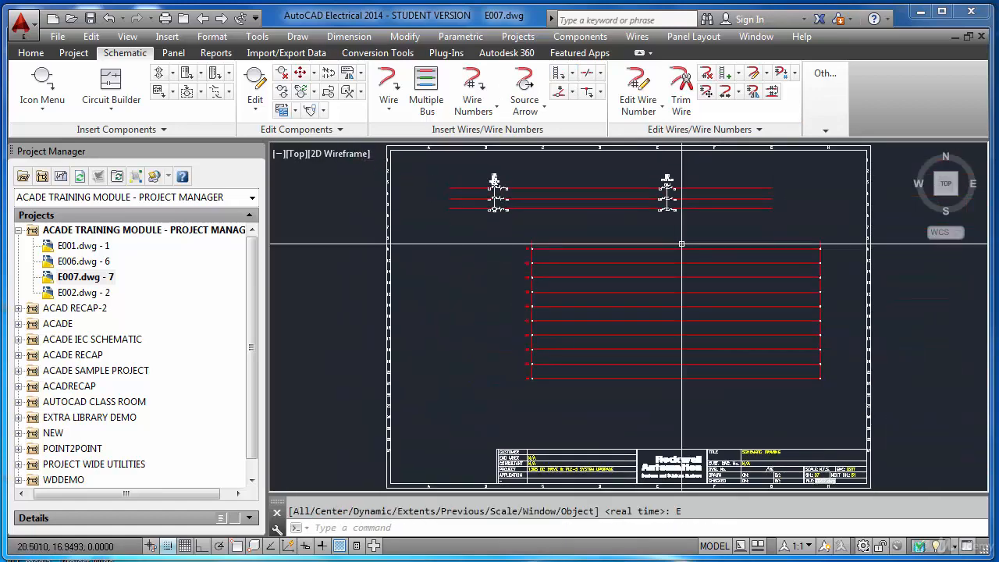
{"action": "type", "text": "e"}
{"action": "key", "text": "Return"}
{"action": "left_click", "coordinate": [836, 390]}
{"action": "left_click", "coordinate": [512, 236]}
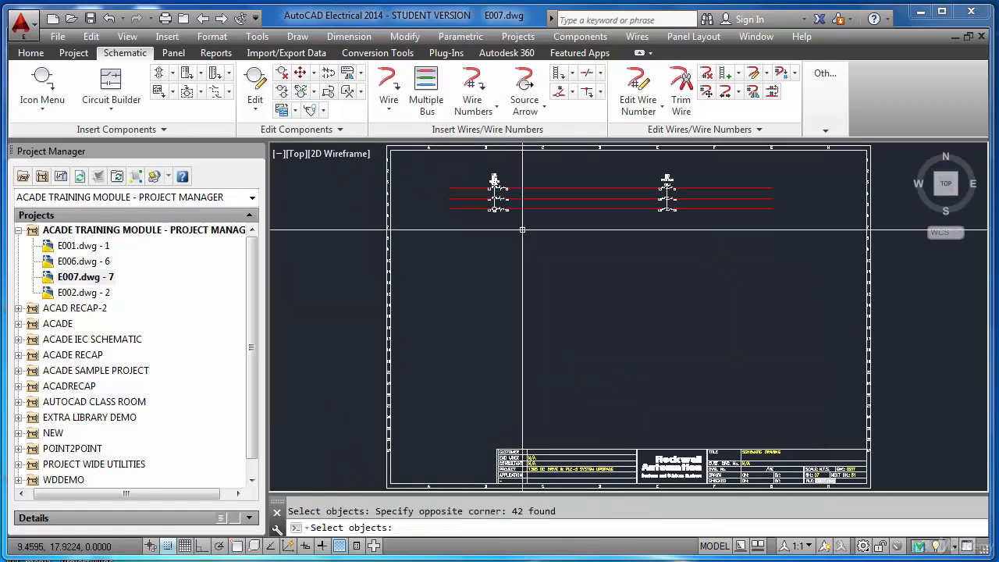
{"action": "key", "text": "Return"}
Step: Insert a one-phase ladder without reference numbers below the bus wires, about 15 wide, with rung spacing 1 and ten rungs
{"action": "left_click", "coordinate": [571, 76]}
{"action": "left_click", "coordinate": [569, 105]}
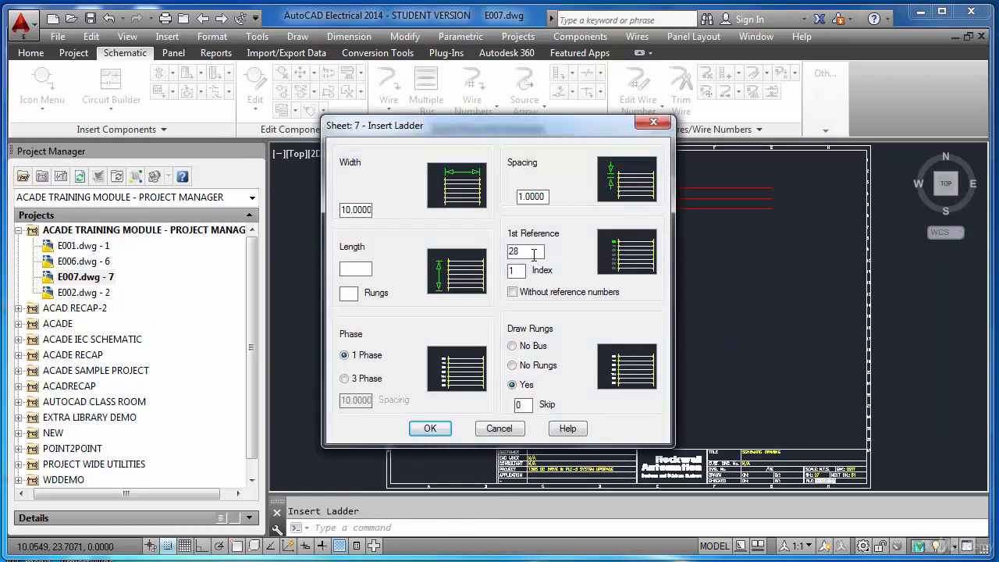
{"action": "left_click", "coordinate": [513, 292]}
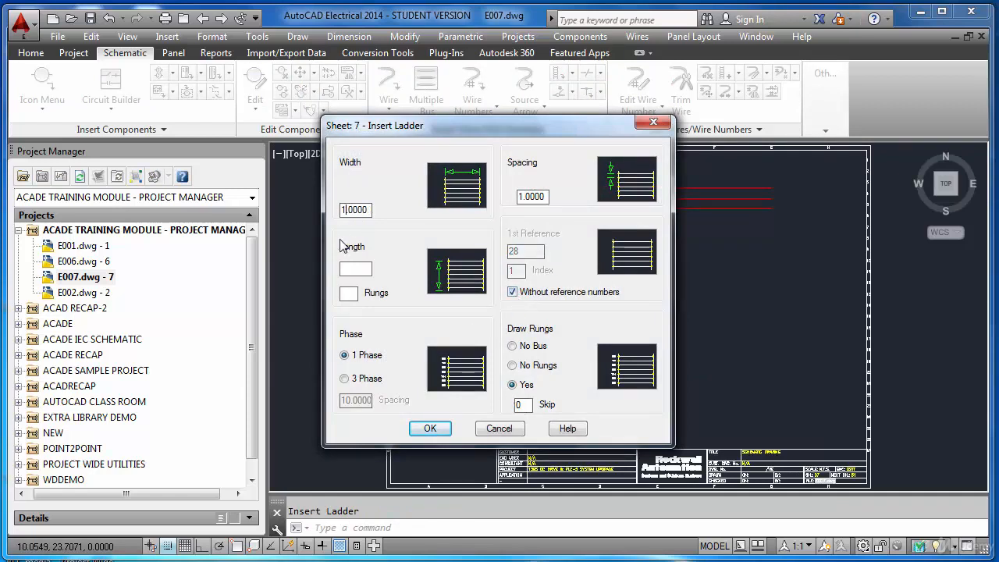
{"action": "left_click", "coordinate": [430, 428]}
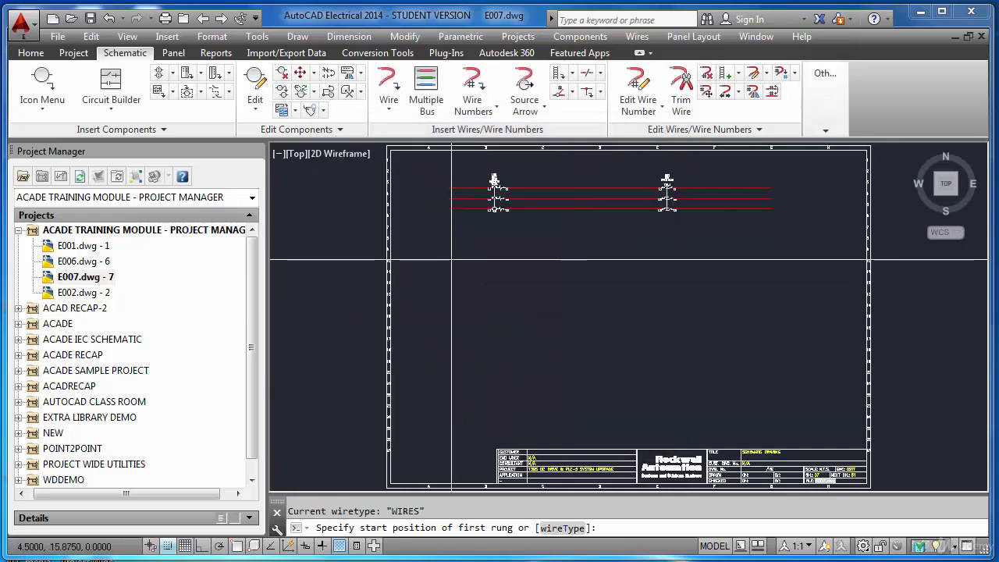
{"action": "left_click", "coordinate": [451, 259]}
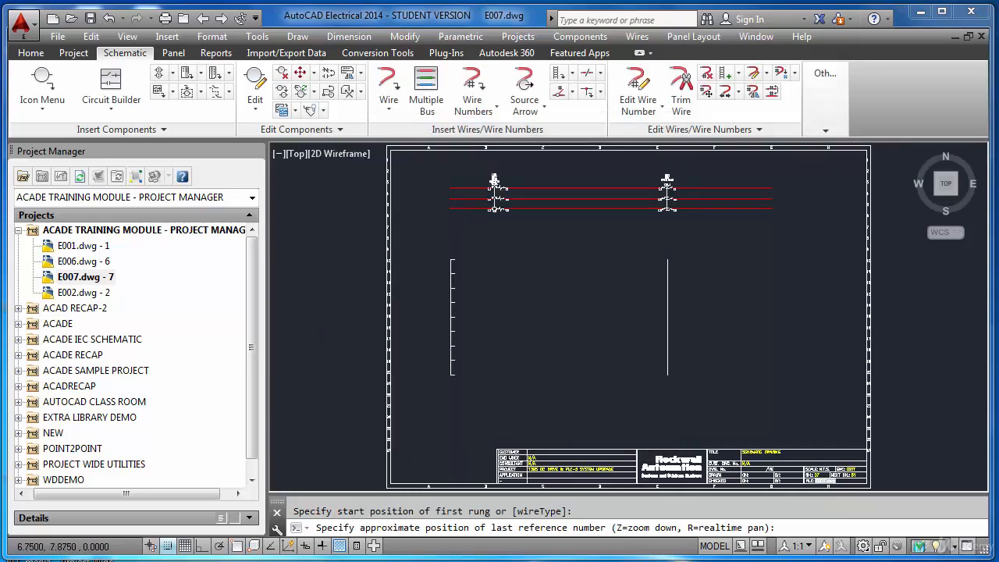
{"action": "left_click", "coordinate": [559, 387]}
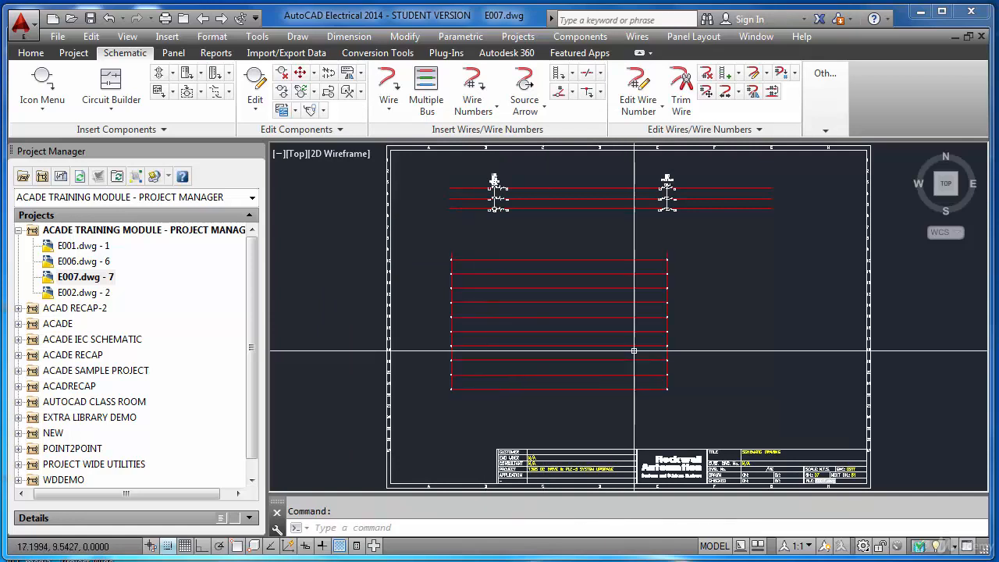
{"action": "key", "text": "Escape"}
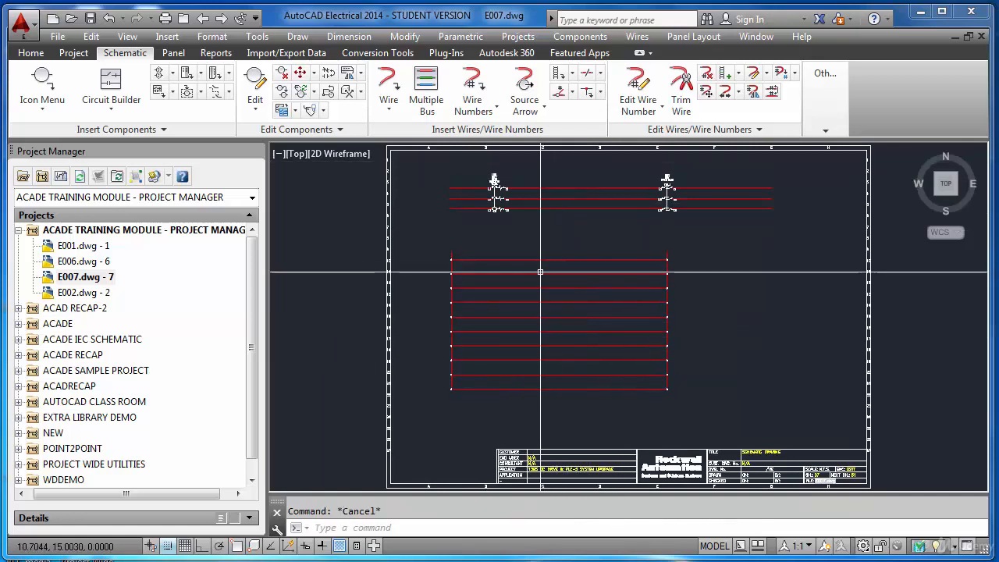
Step: Place a normally closed mushroom head push button near the left end of the ladder's top rung
{"action": "scroll", "coordinate": [499, 277], "scroll_direction": "up", "scroll_amount": 3}
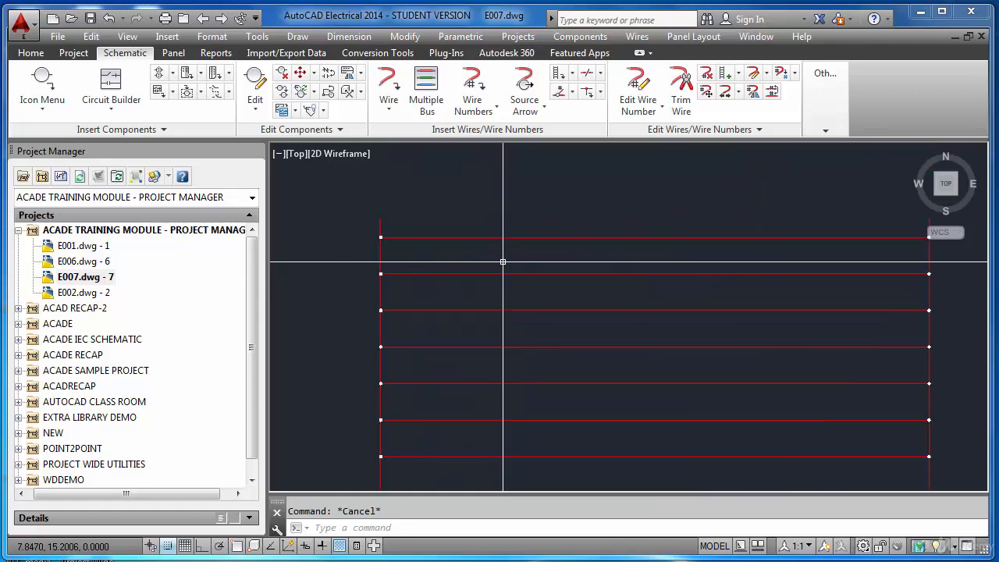
{"action": "left_click", "coordinate": [55, 90]}
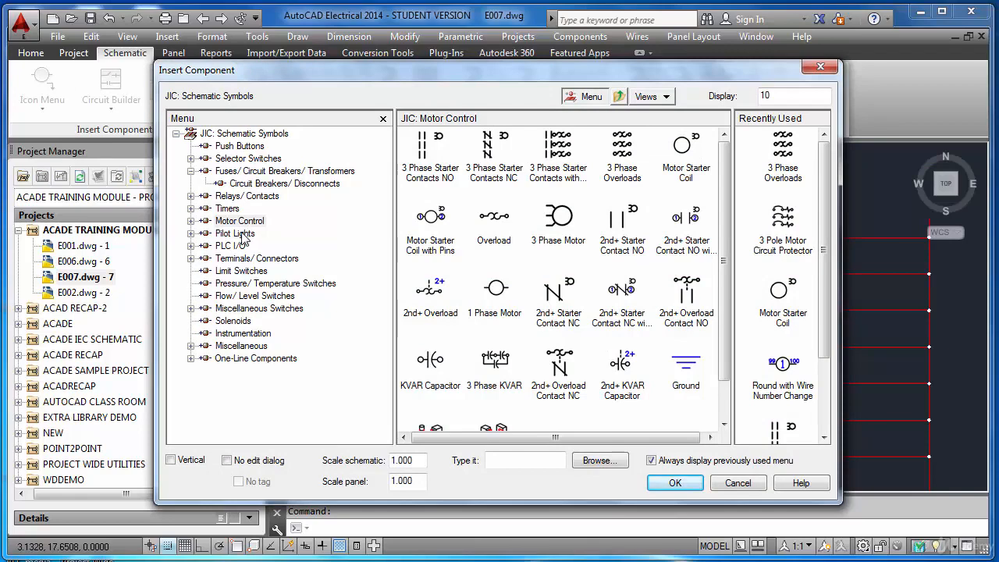
{"action": "left_click", "coordinate": [247, 148]}
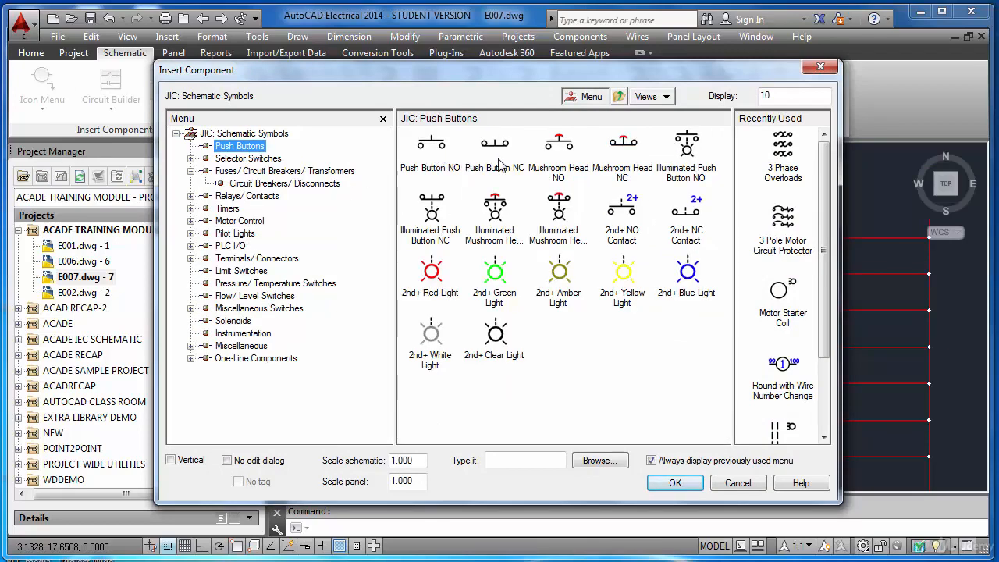
{"action": "left_click", "coordinate": [631, 149]}
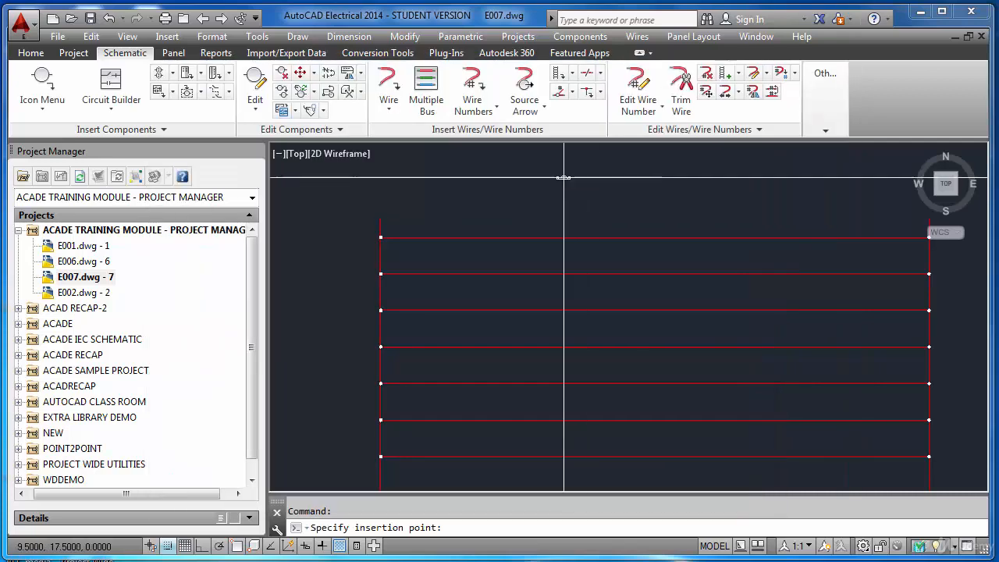
{"action": "left_click", "coordinate": [476, 236]}
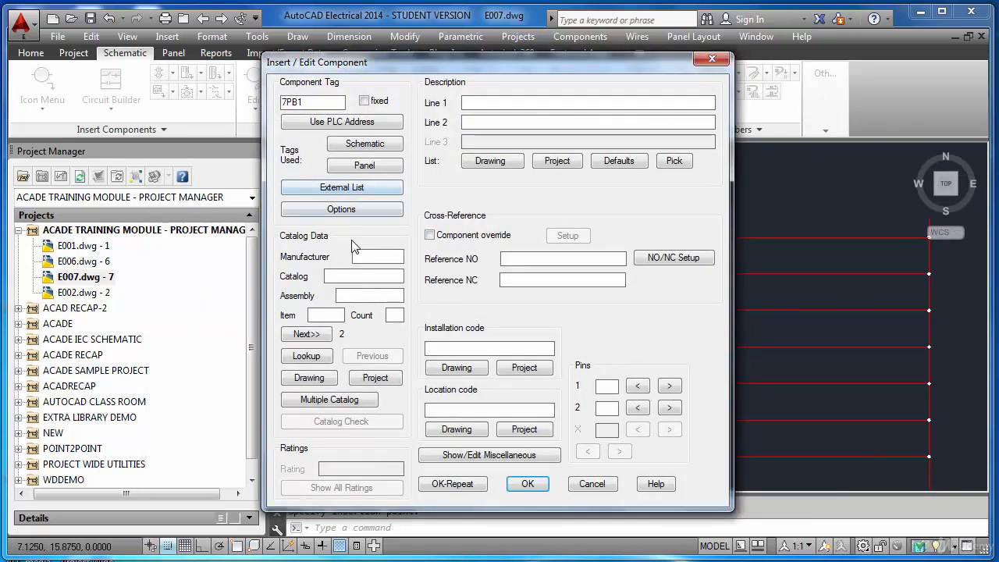
Step: Describe the mushroom head push button as E.STOP and assign the AB catalog part 800H-DR6A
{"action": "type", "text": "E.STOP"}
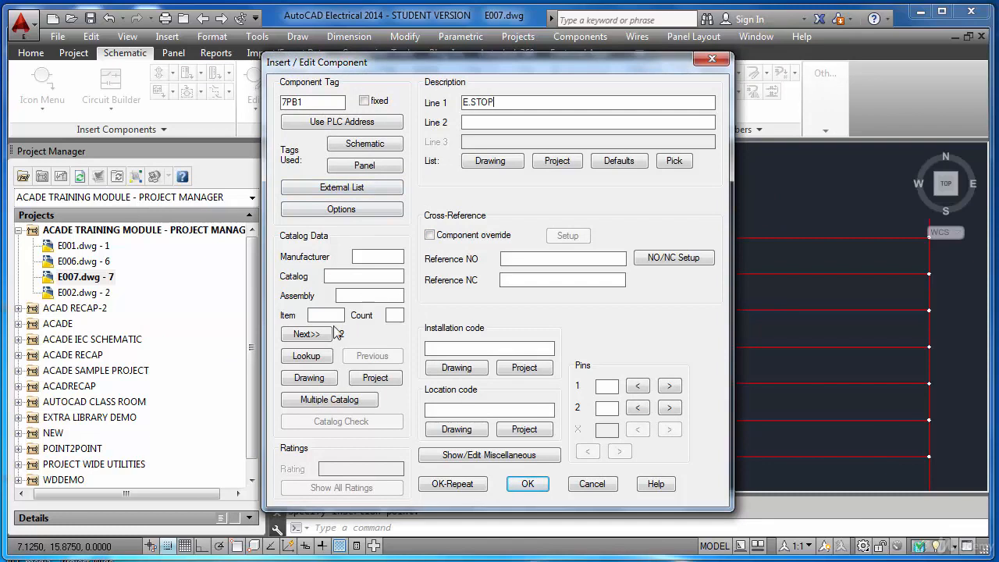
{"action": "left_click", "coordinate": [305, 356]}
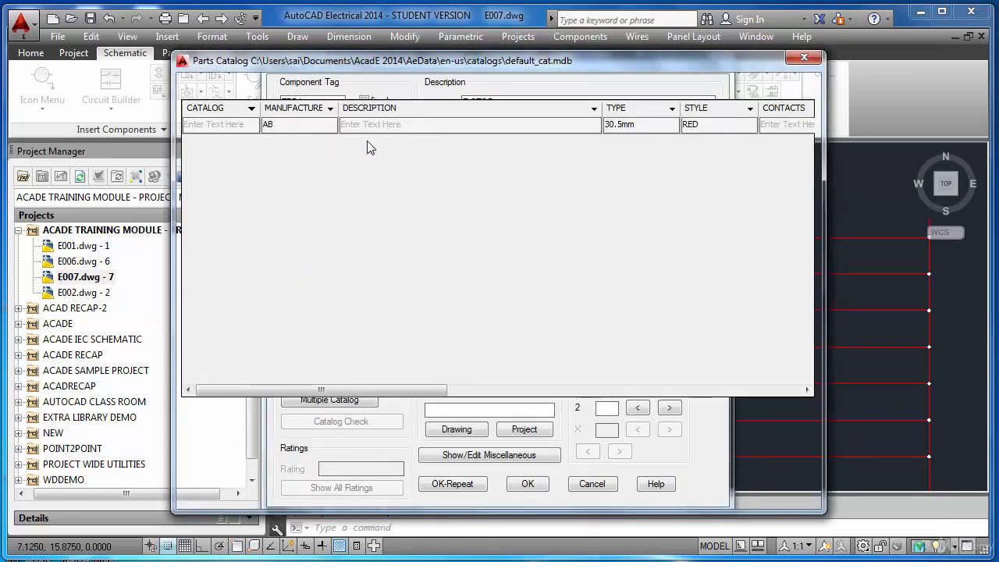
{"action": "left_click", "coordinate": [493, 146]}
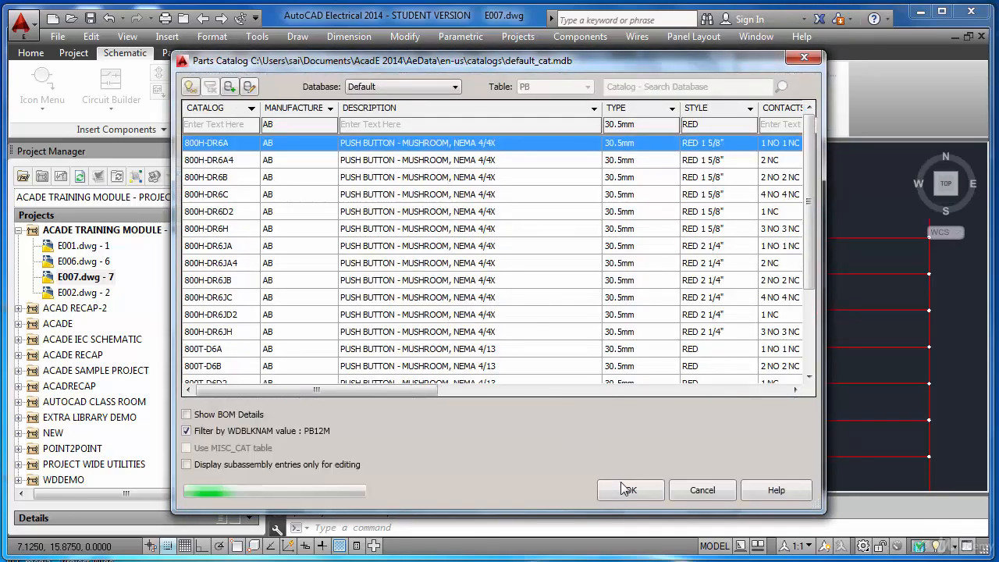
{"action": "left_click", "coordinate": [628, 489]}
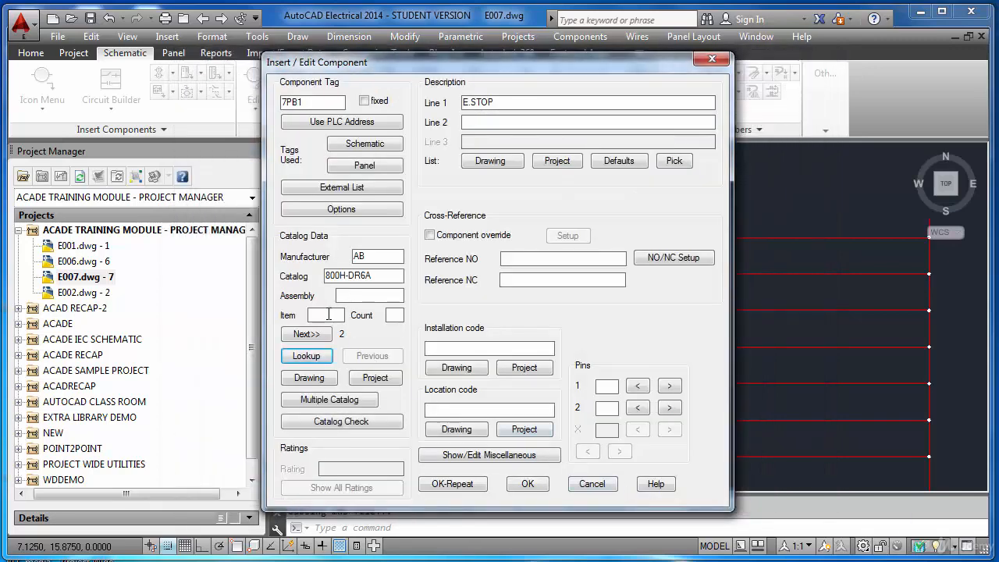
Step: Give the E.STOP push button item 2, count 1, installation code LUP1 and location code 01TT, and finish inserting it
{"action": "left_click", "coordinate": [329, 314]}
{"action": "type", "text": "2"}
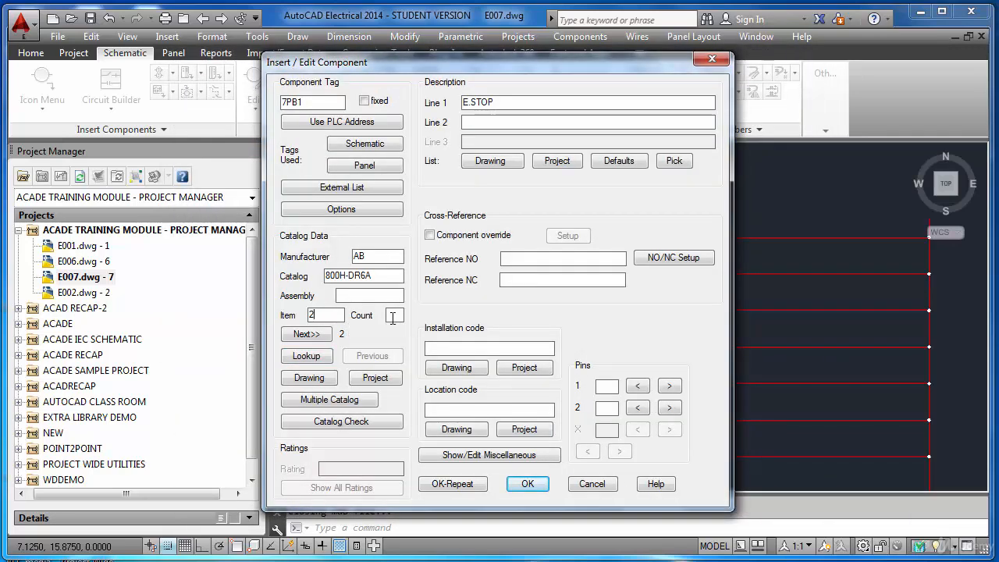
{"action": "left_click", "coordinate": [392, 317]}
{"action": "type", "text": "1"}
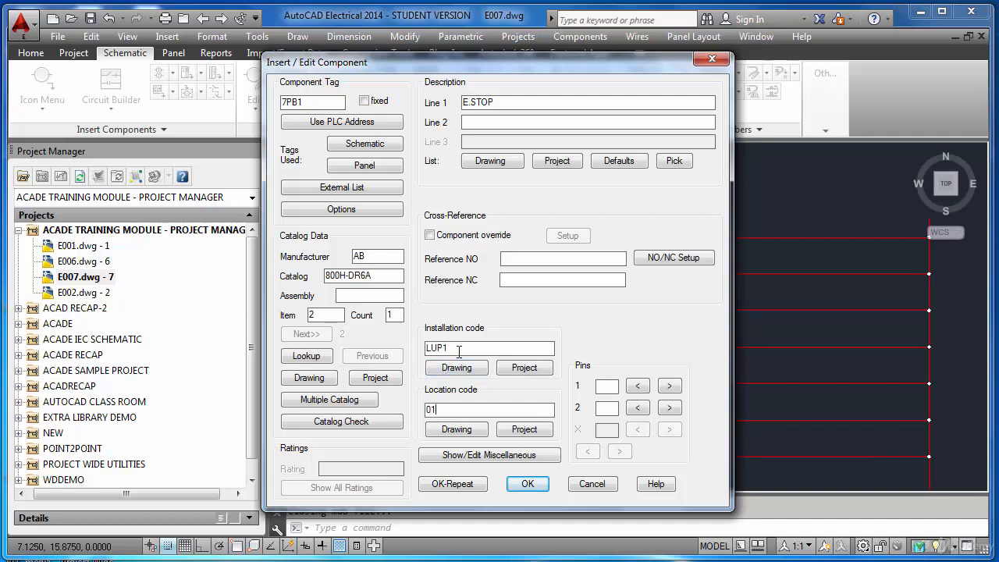
{"action": "left_click", "coordinate": [528, 484]}
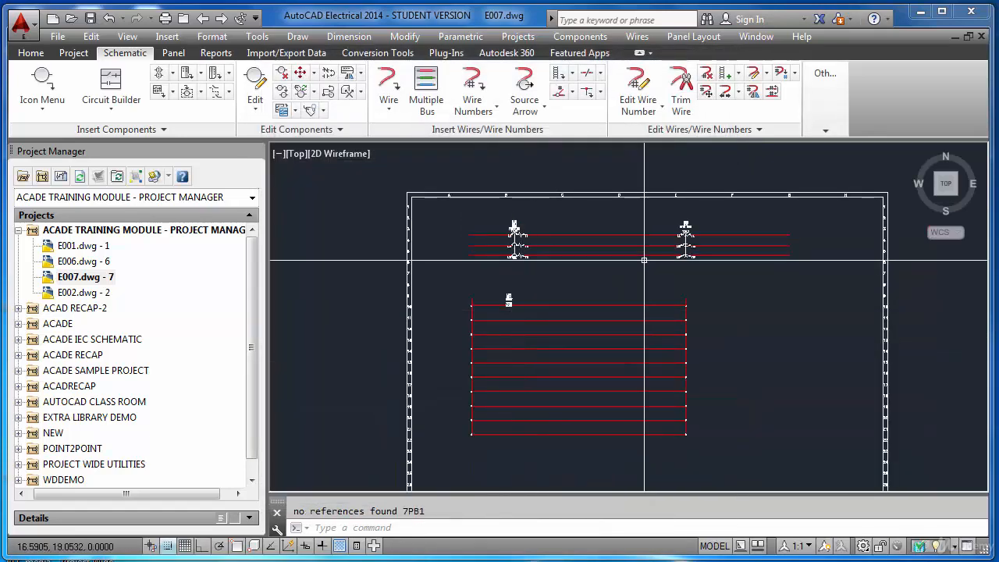
Step: Check the item numbers of the main power circuit protector and the three-phase overload in their component data
{"action": "scroll", "coordinate": [644, 260], "scroll_direction": "up", "scroll_amount": 5}
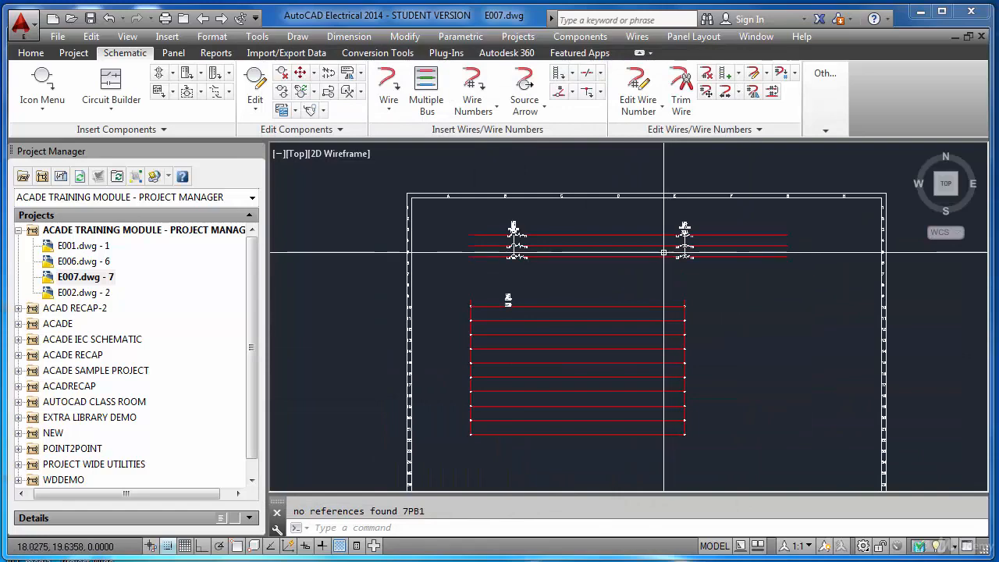
{"action": "left_click", "coordinate": [260, 86]}
{"action": "scroll", "coordinate": [522, 247], "scroll_direction": "down", "scroll_amount": 2}
{"action": "scroll", "coordinate": [430, 223], "scroll_direction": "up", "scroll_amount": 2}
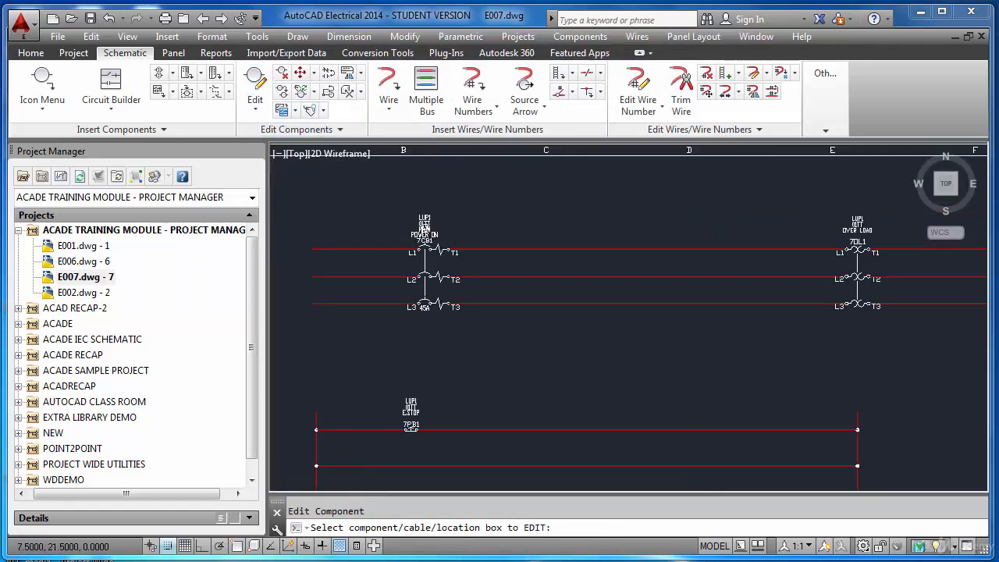
{"action": "left_click", "coordinate": [424, 227]}
{"action": "left_click", "coordinate": [304, 316]}
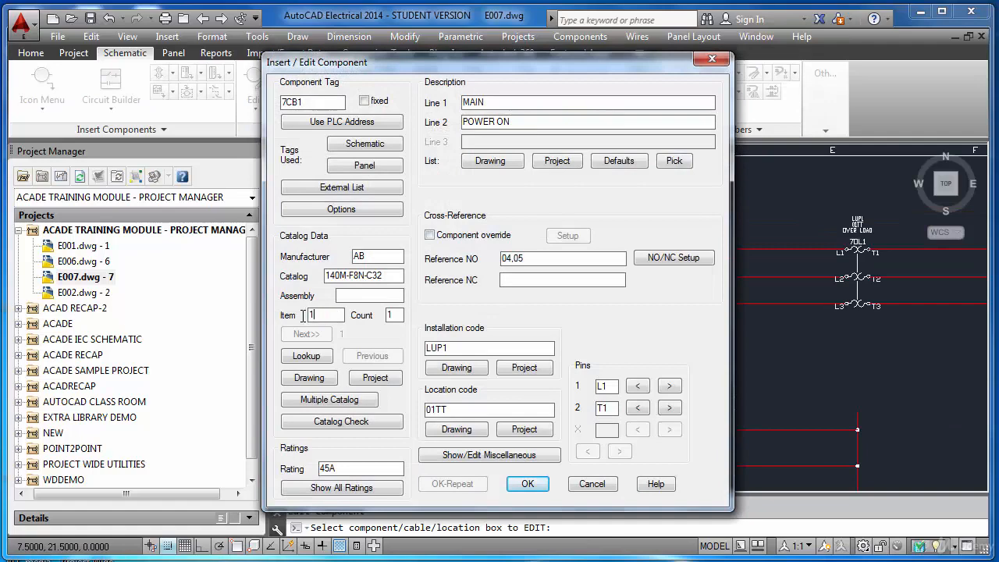
{"action": "key", "text": "Return"}
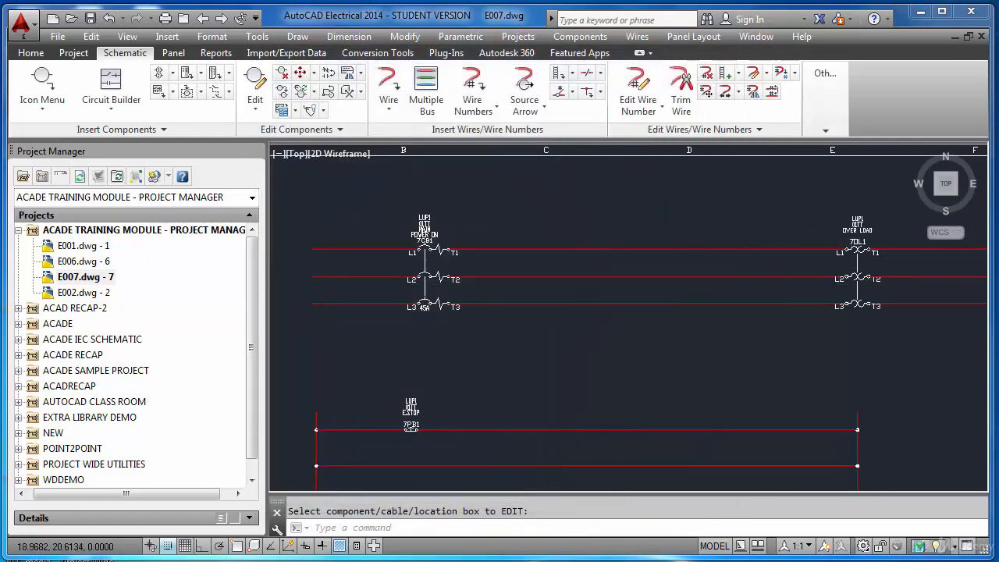
{"action": "left_click", "coordinate": [854, 242]}
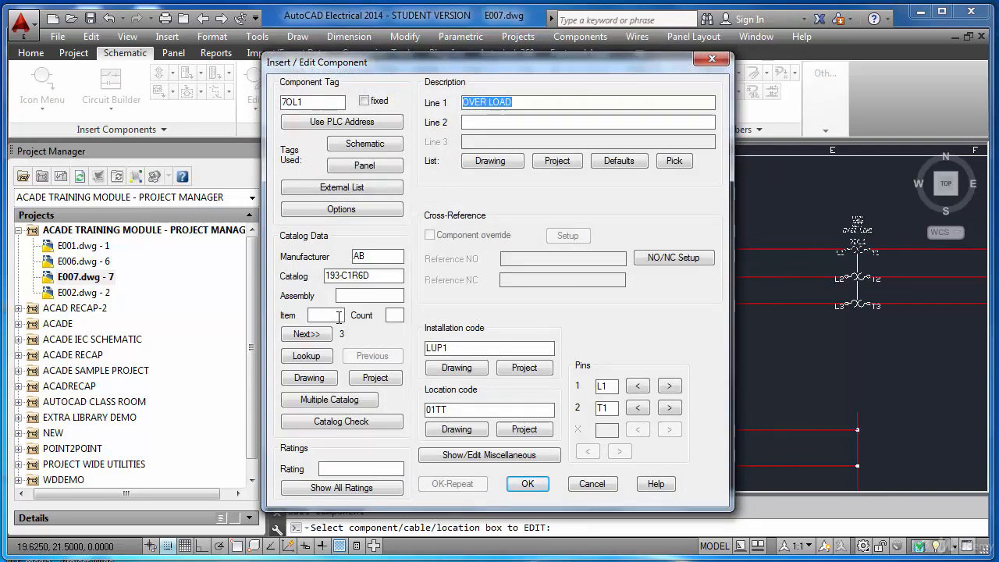
{"action": "key", "text": "Return"}
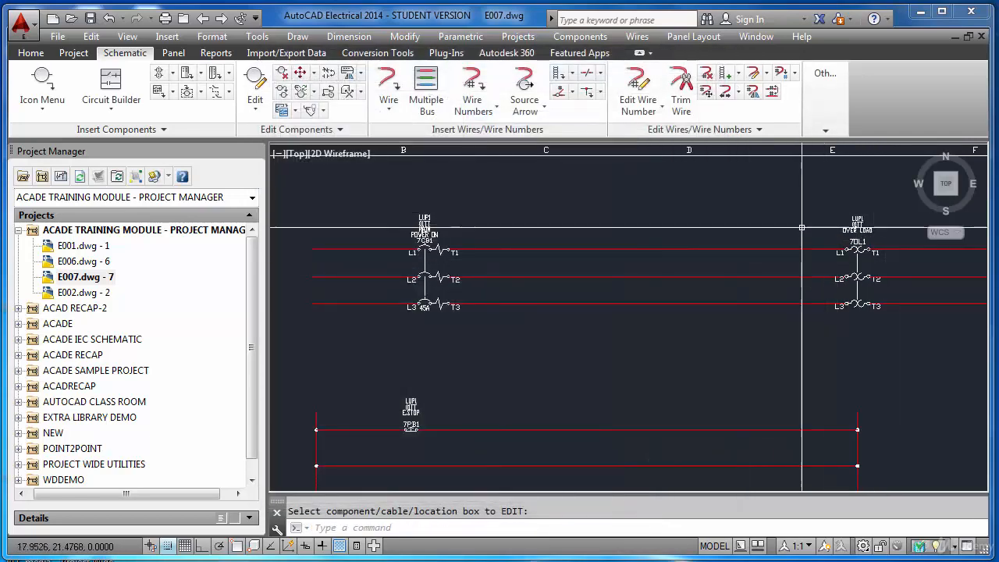
Step: Give the three-phase overload item 3 and count 1, and update its related contacts to match
{"action": "left_click", "coordinate": [413, 412]}
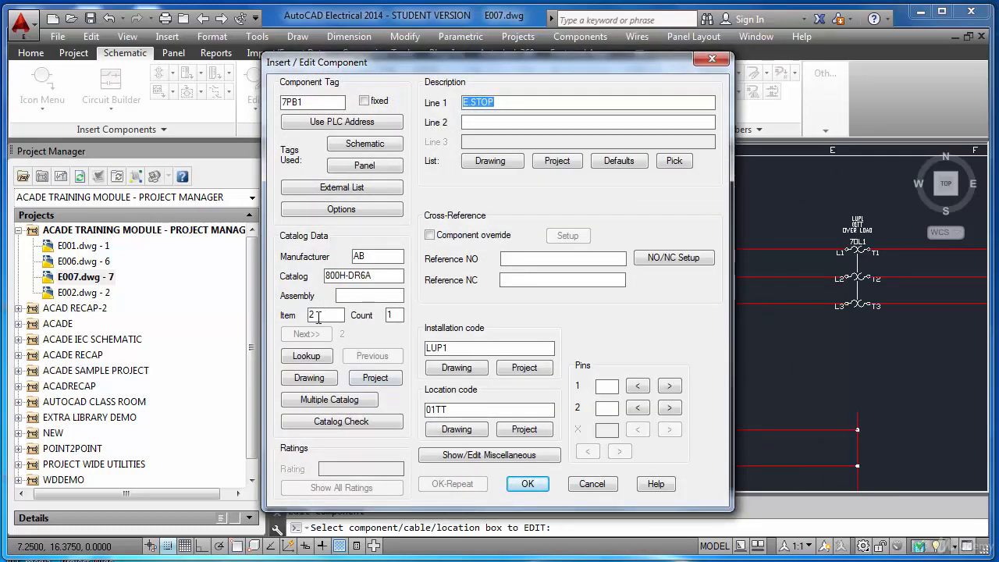
{"action": "key", "text": "Return"}
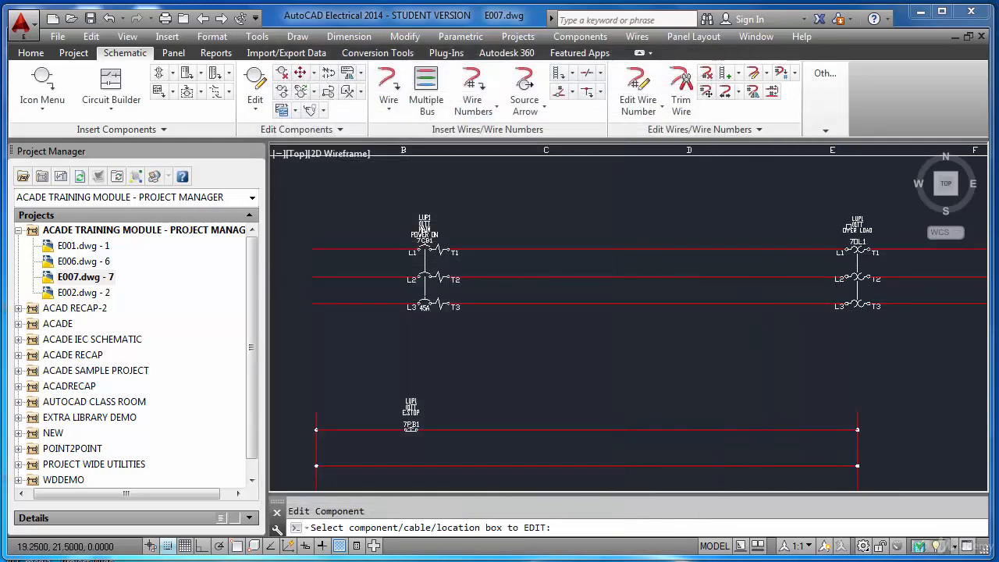
{"action": "left_click", "coordinate": [857, 277]}
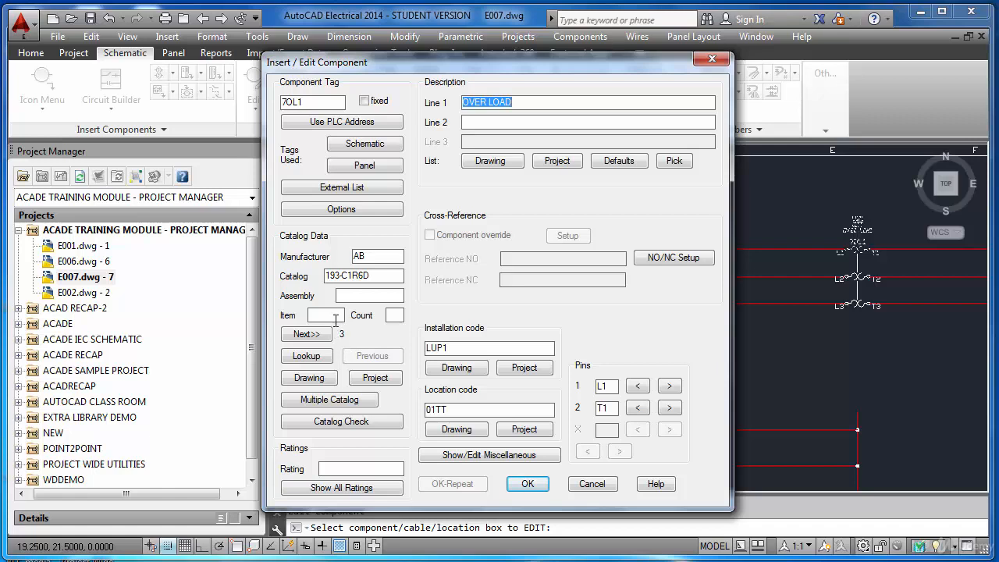
{"action": "left_click", "coordinate": [336, 316]}
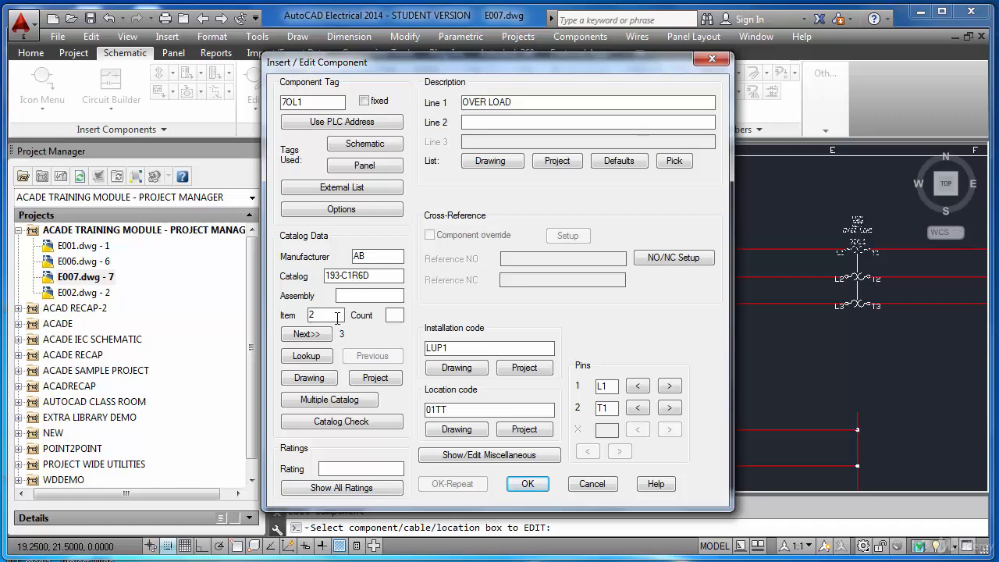
{"action": "left_click", "coordinate": [398, 313]}
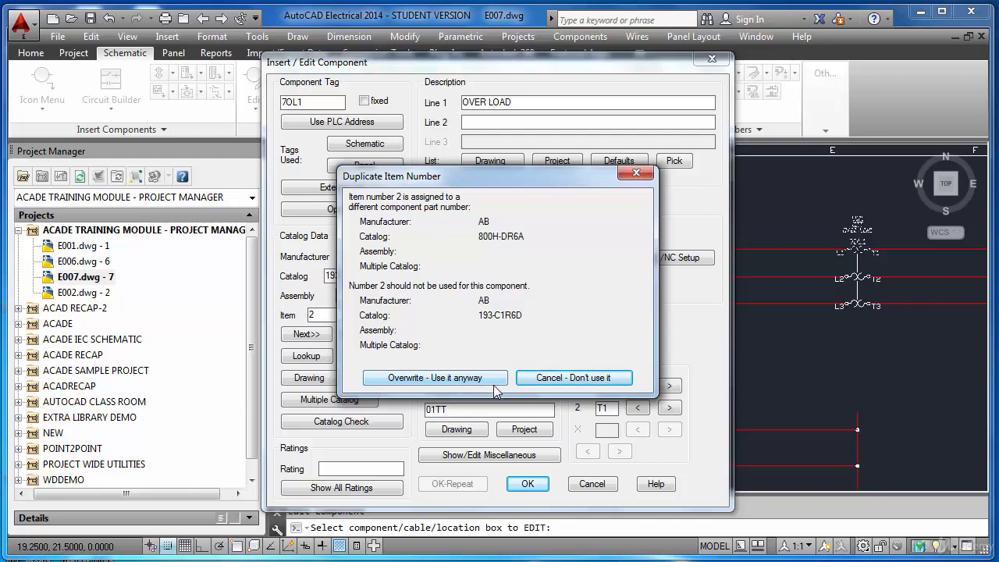
{"action": "left_click", "coordinate": [557, 381]}
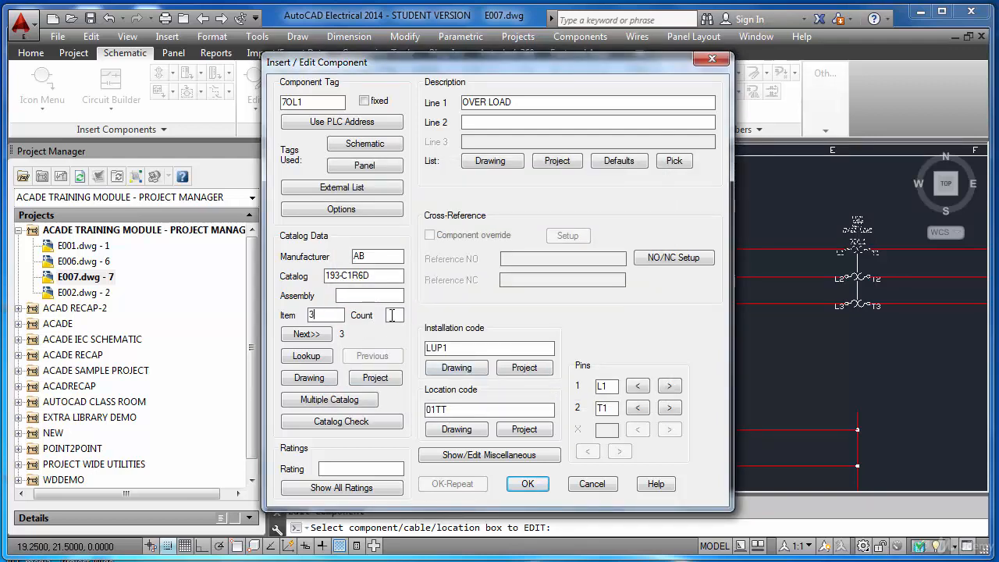
{"action": "type", "text": "3"}
{"action": "left_click", "coordinate": [392, 315]}
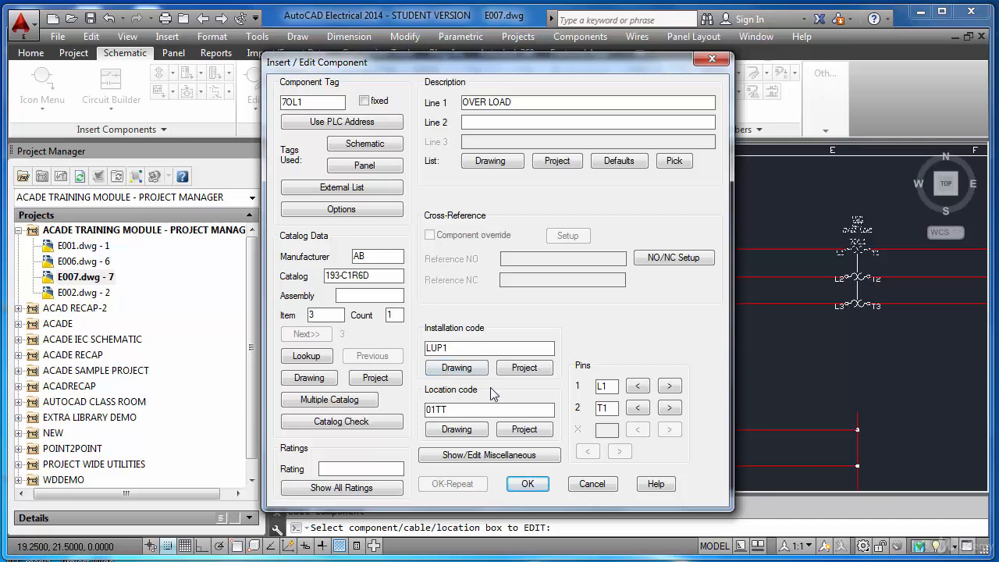
{"action": "left_click", "coordinate": [525, 482]}
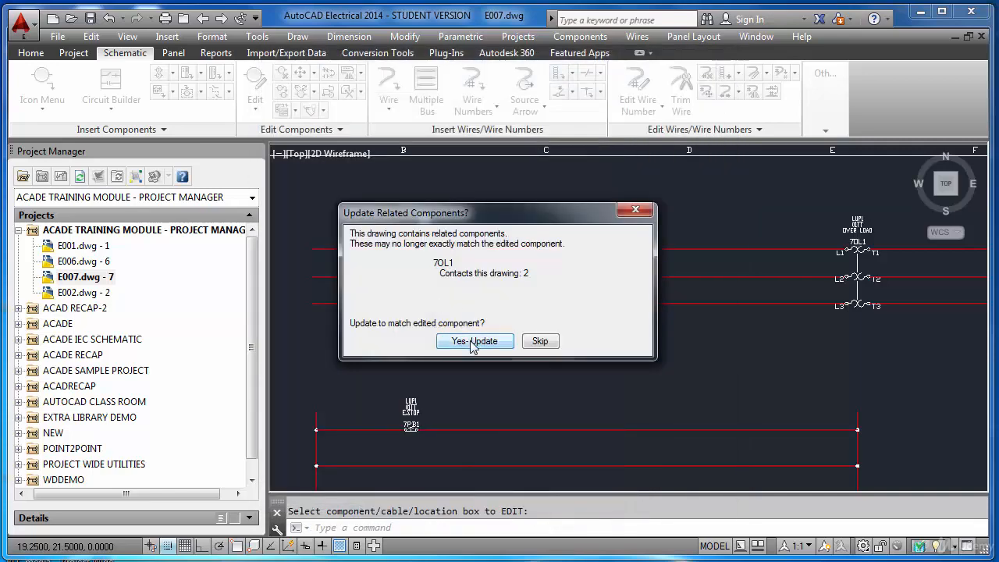
{"action": "left_click", "coordinate": [473, 341]}
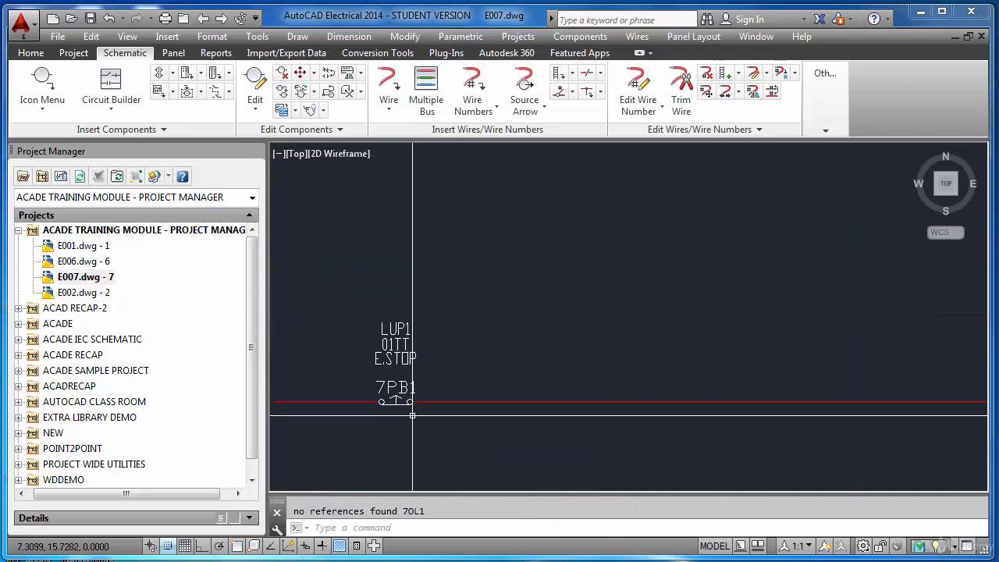
Step: Place a normally open push button on the ladder's top rung, to the right of the E.STOP button
{"action": "left_click", "coordinate": [44, 94]}
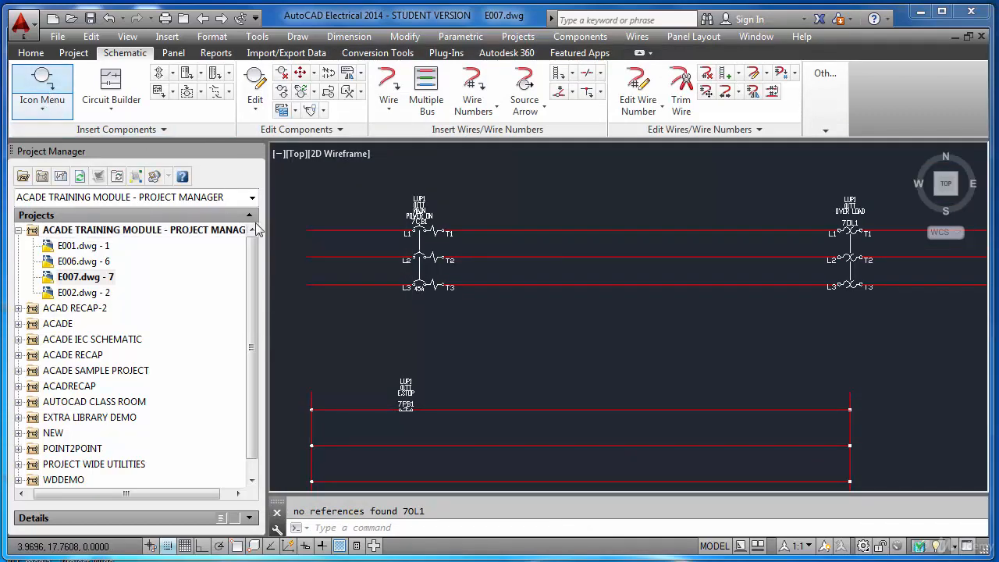
{"action": "left_click", "coordinate": [434, 165]}
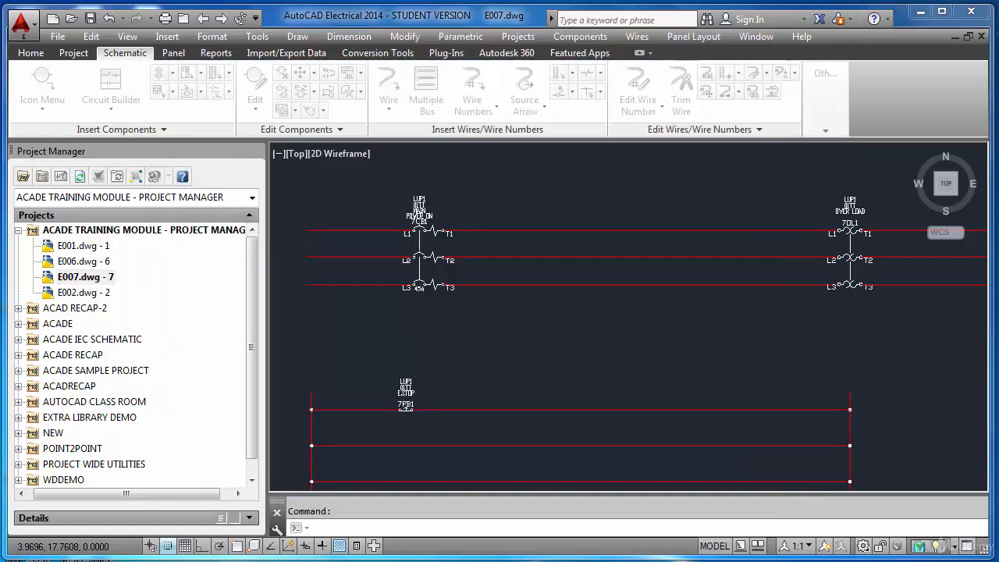
{"action": "left_click", "coordinate": [509, 406]}
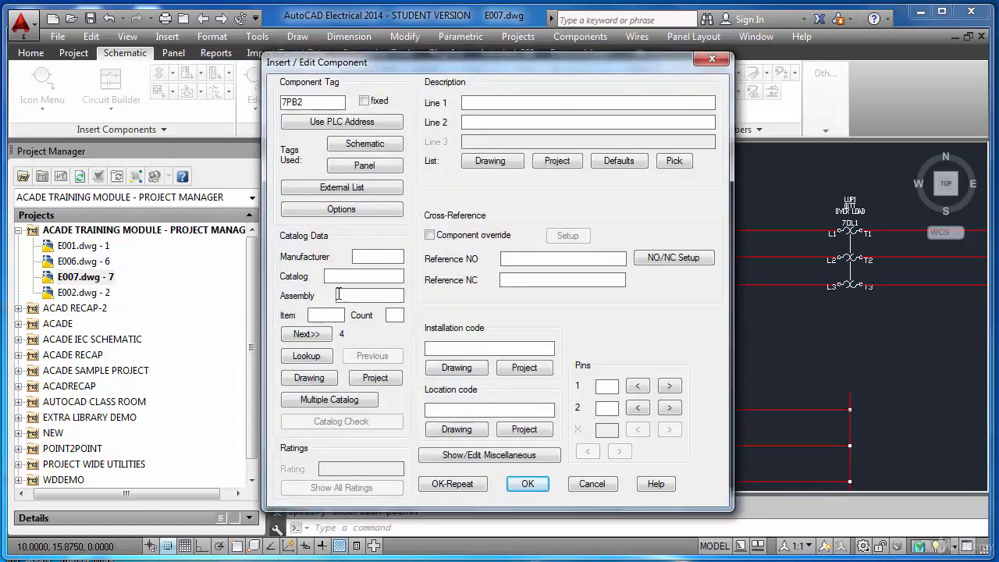
Step: Give the new push button item 4 and count 1, and assign the AB catalog part 800H-BR6A
{"action": "left_click", "coordinate": [327, 334]}
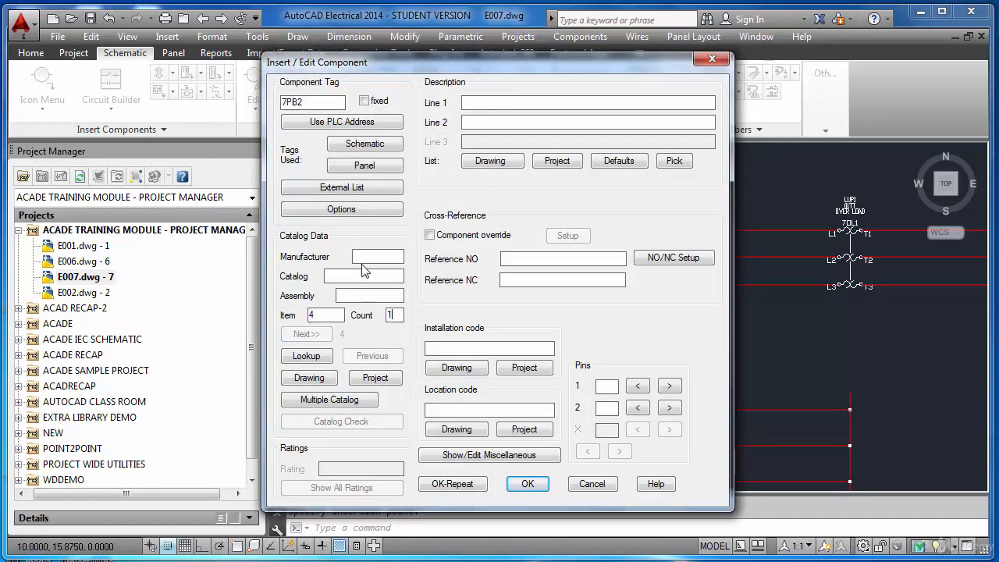
{"action": "left_click", "coordinate": [320, 359]}
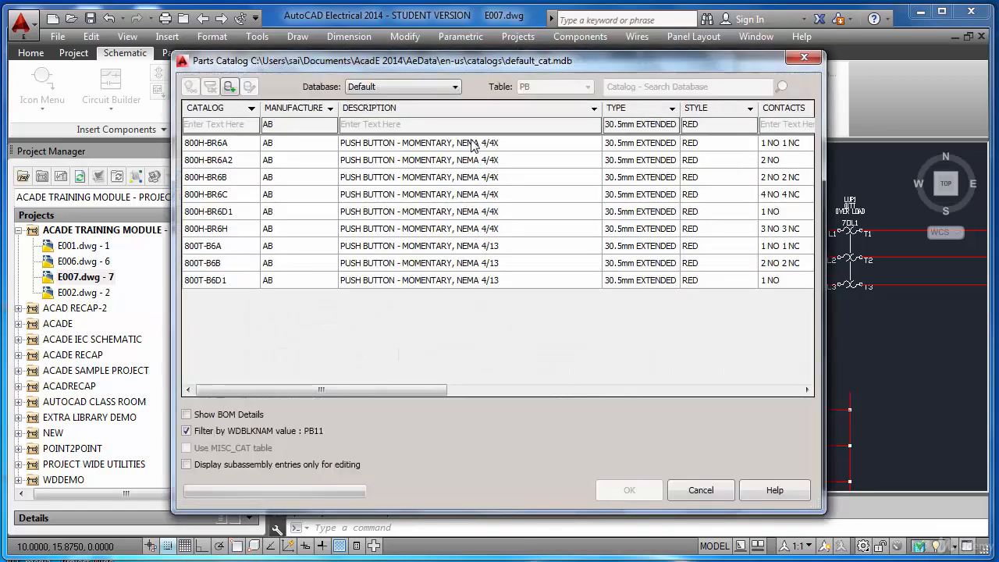
{"action": "left_click", "coordinate": [479, 147]}
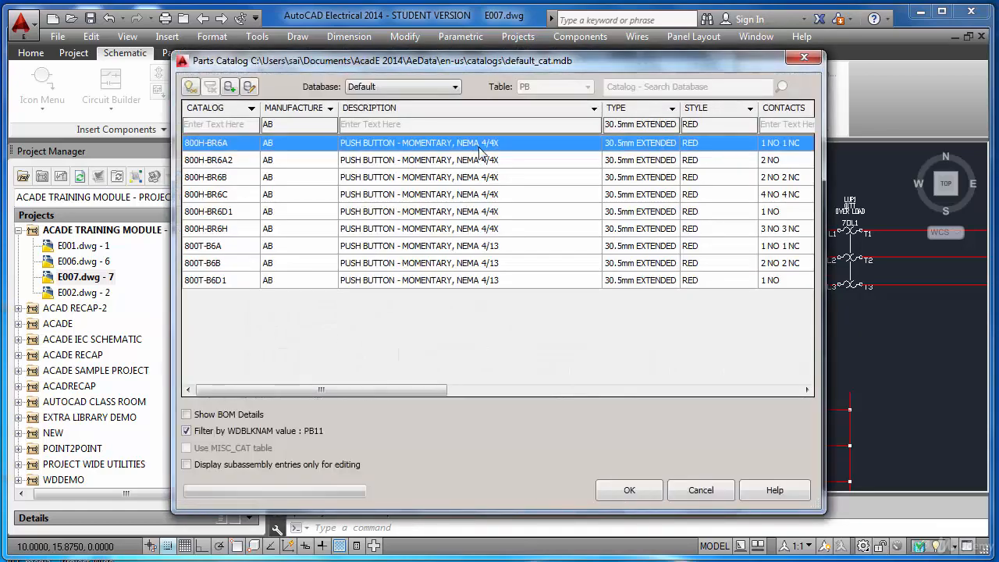
{"action": "left_click", "coordinate": [629, 490]}
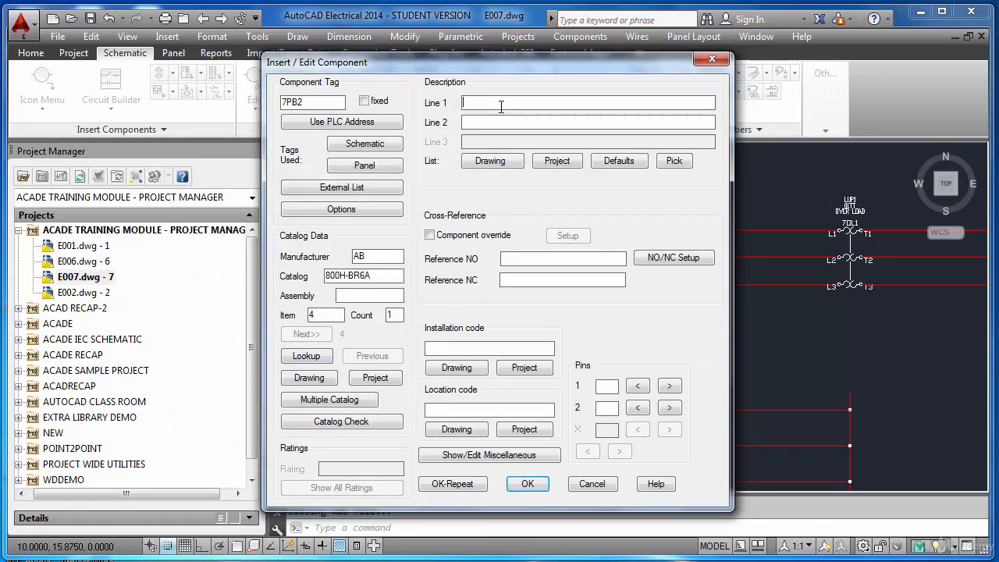
Step: Describe the push button as START with installation code LUP1 and location code 01TT, and finish inserting it
{"action": "type", "text": "START"}
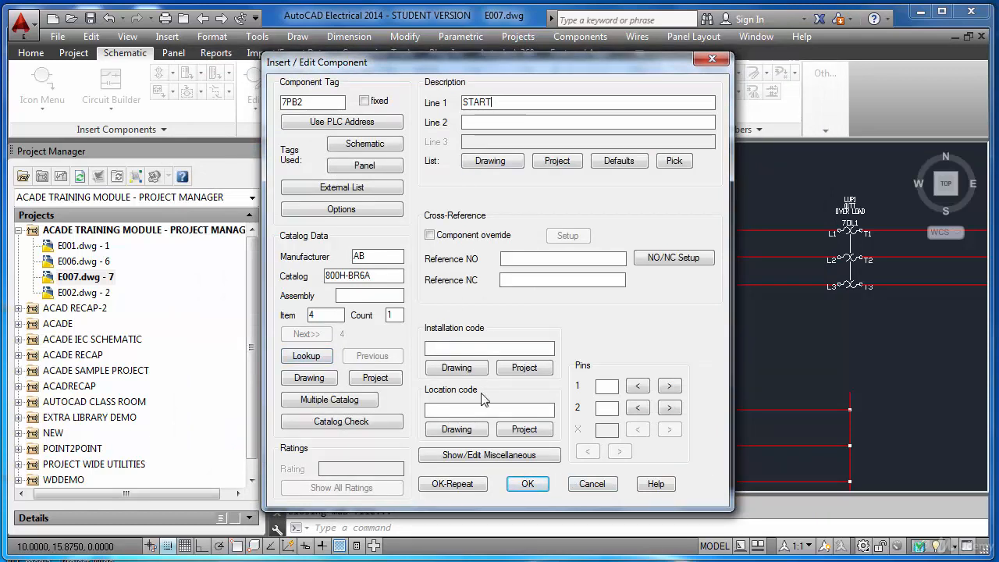
{"action": "left_click", "coordinate": [484, 349]}
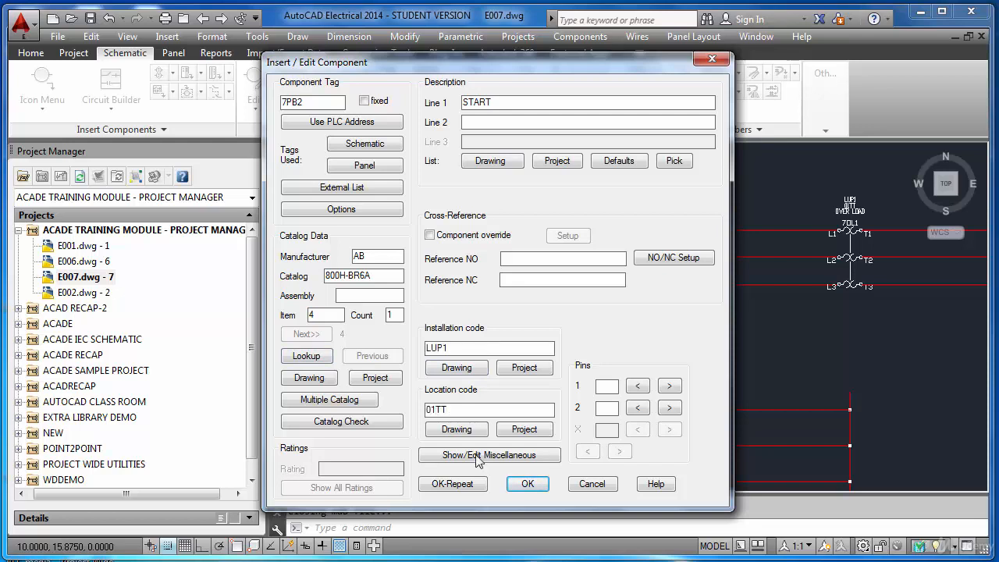
{"action": "left_click", "coordinate": [527, 484]}
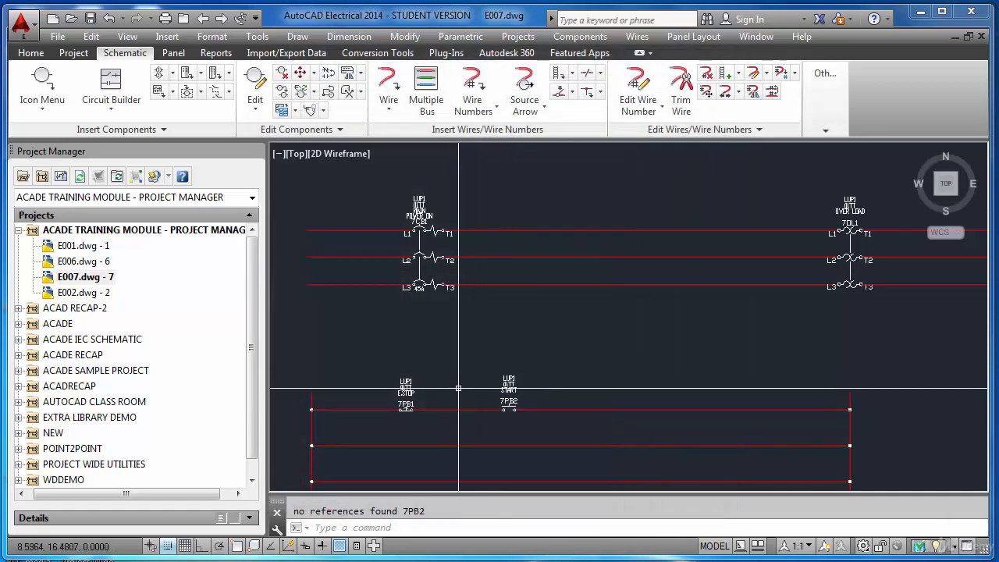
Step: Place a relay coil near the right end of the ladder's top rung and describe it as ON RELAY
{"action": "scroll", "coordinate": [412, 423], "scroll_direction": "up", "scroll_amount": 3}
{"action": "scroll", "coordinate": [412, 410], "scroll_direction": "down", "scroll_amount": 2}
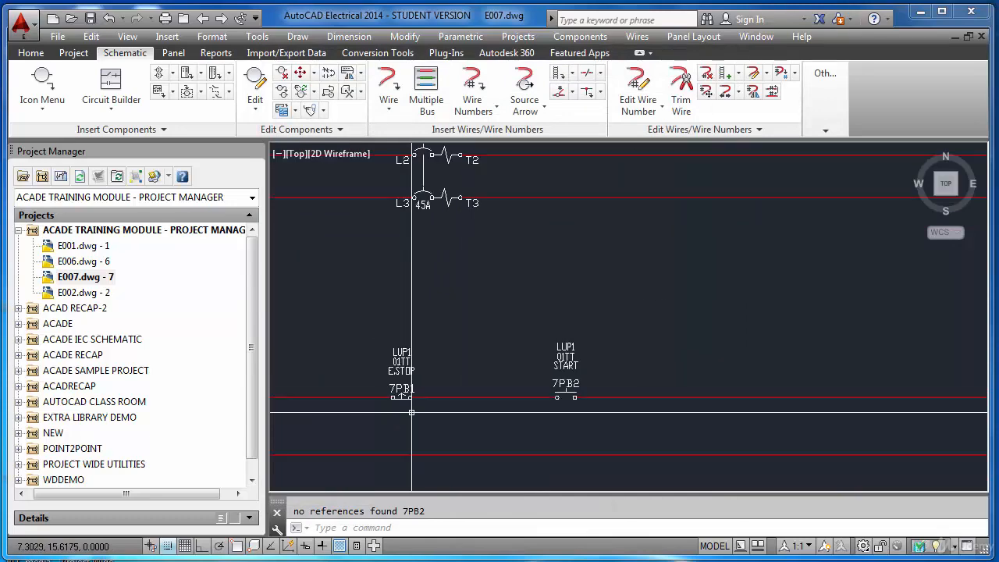
{"action": "left_click", "coordinate": [43, 85]}
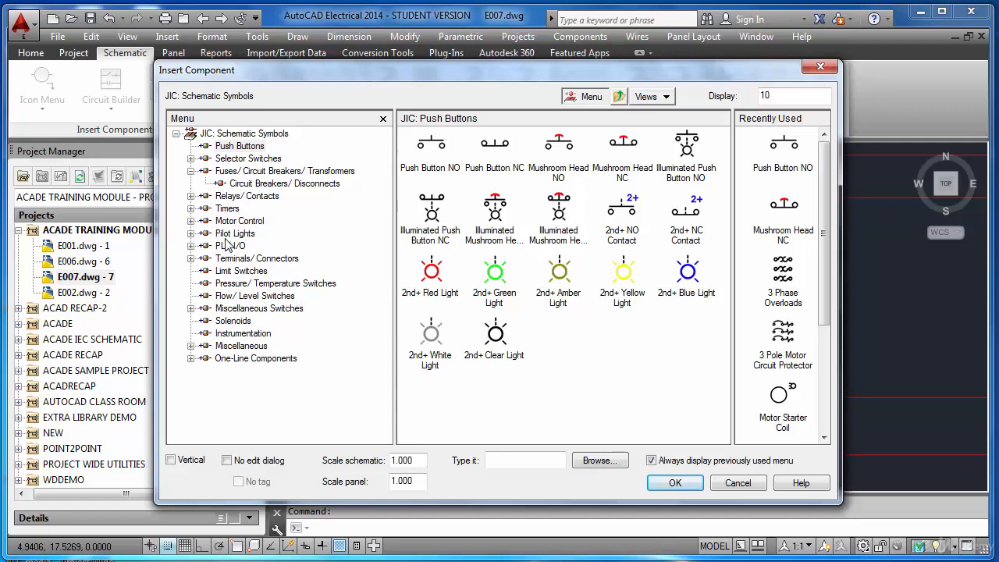
{"action": "left_click", "coordinate": [226, 196]}
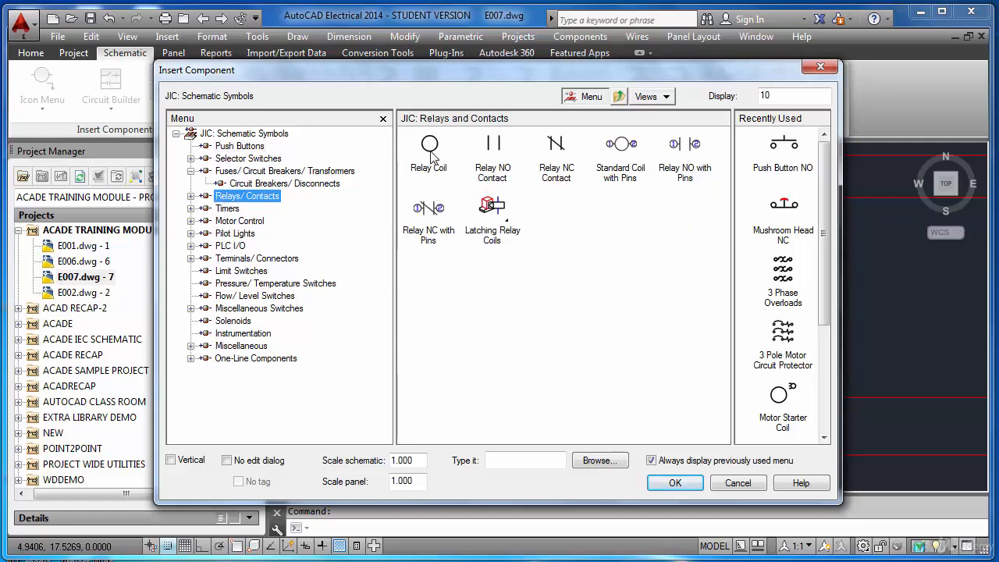
{"action": "left_click", "coordinate": [429, 148]}
{"action": "scroll", "coordinate": [531, 266], "scroll_direction": "down", "scroll_amount": 3}
{"action": "scroll", "coordinate": [546, 265], "scroll_direction": "up", "scroll_amount": 4}
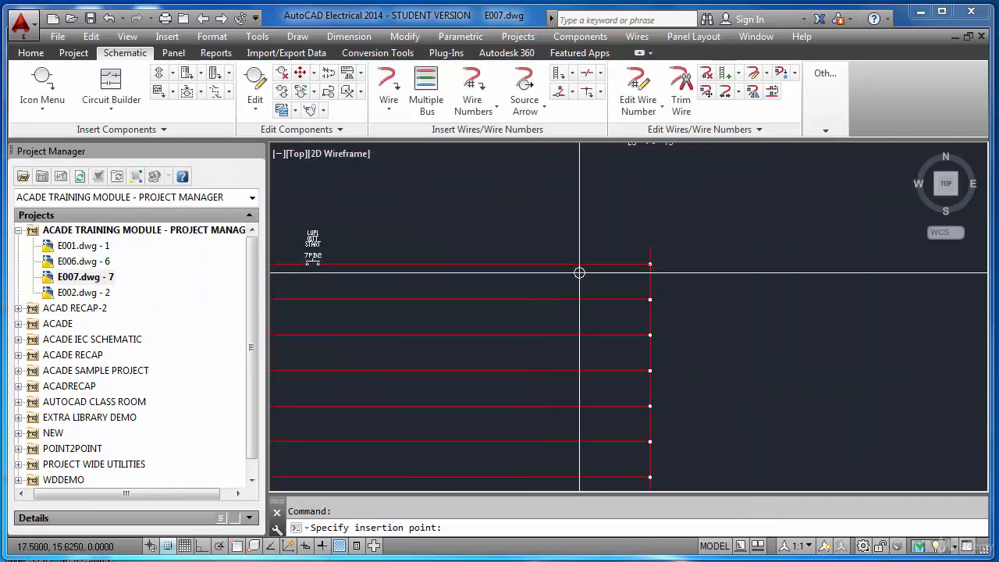
{"action": "left_click", "coordinate": [663, 266]}
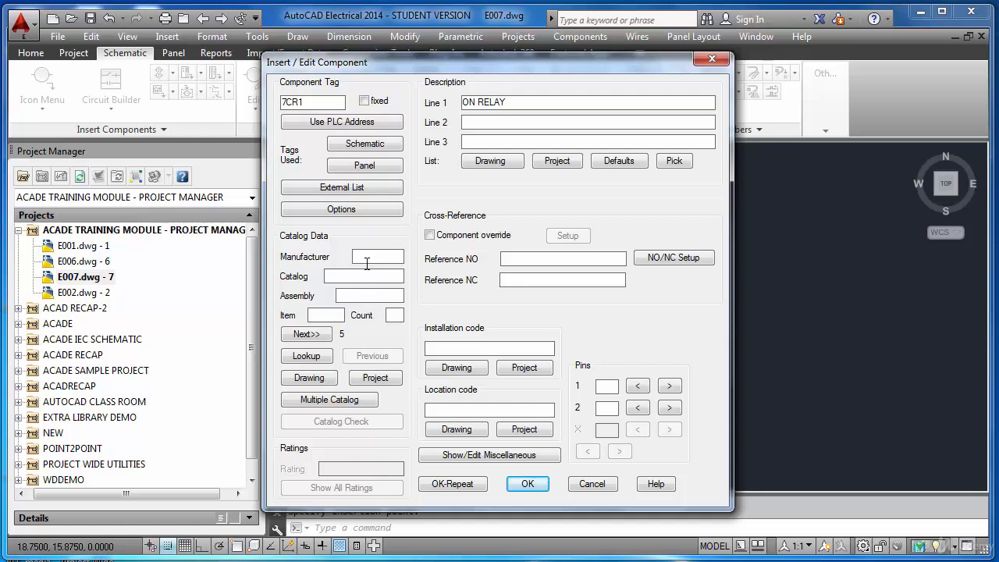
Step: Give the relay coil item 5, count 1, AB part 700-P800A1, installation code LUP1 and location code 01TT, and finish inserting it
{"action": "left_click", "coordinate": [326, 335]}
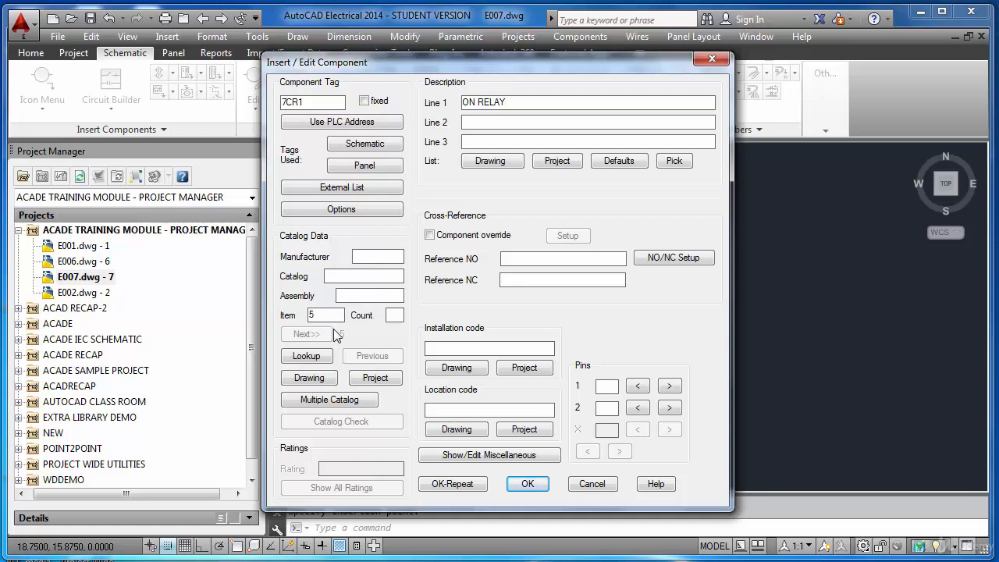
{"action": "type", "text": "1"}
{"action": "left_click", "coordinate": [322, 356]}
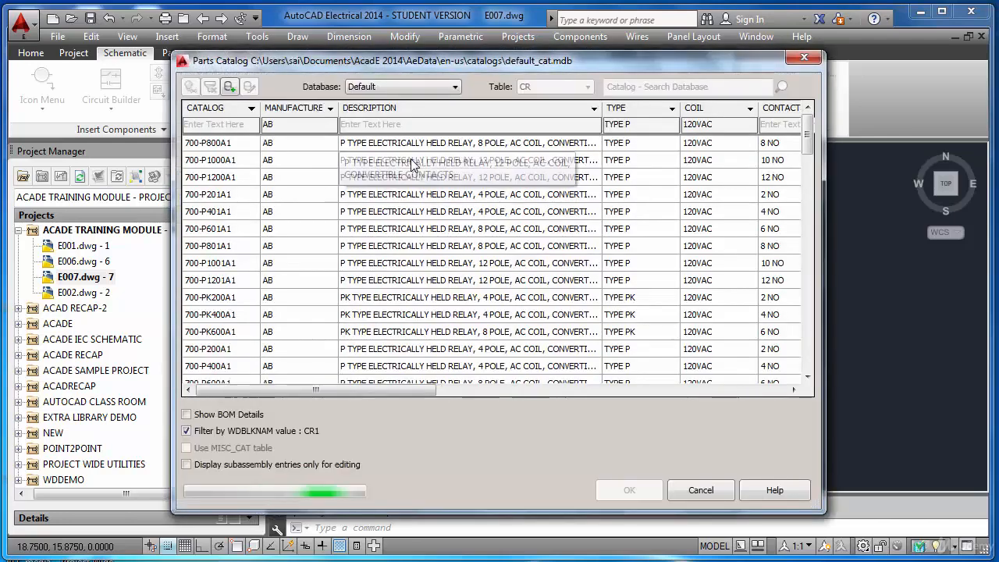
{"action": "left_click", "coordinate": [412, 164]}
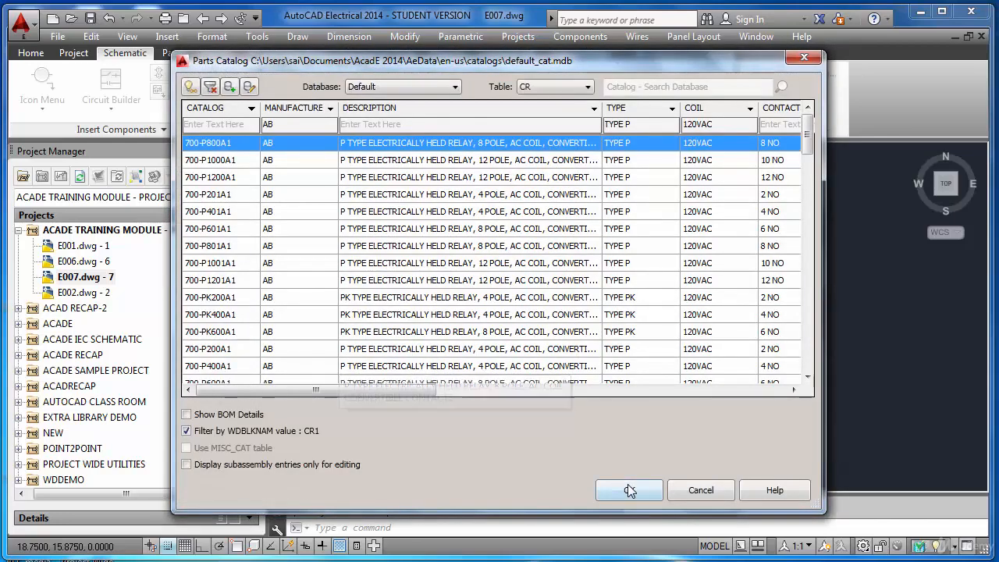
{"action": "left_click", "coordinate": [628, 489]}
{"action": "left_click", "coordinate": [465, 347]}
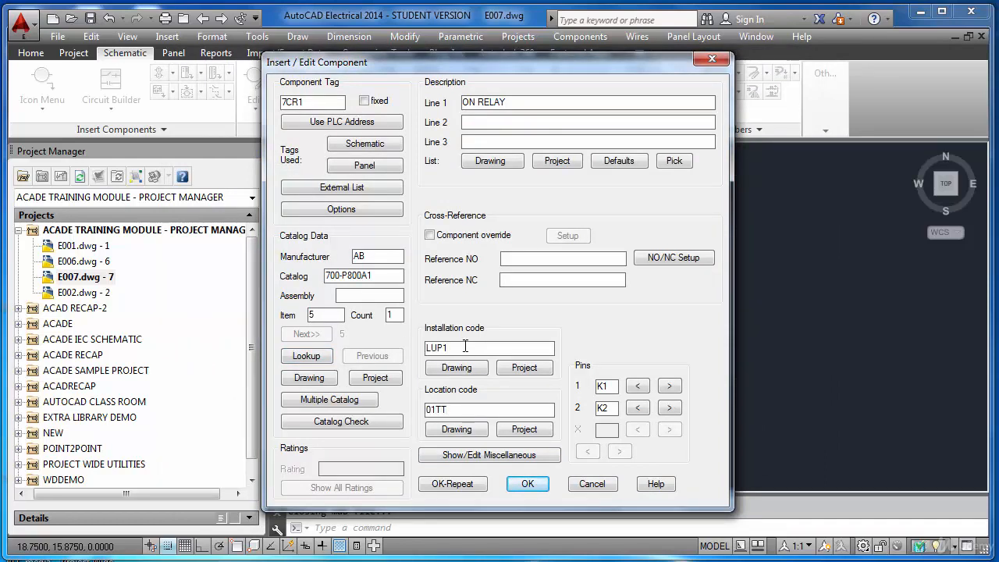
{"action": "left_click", "coordinate": [529, 484]}
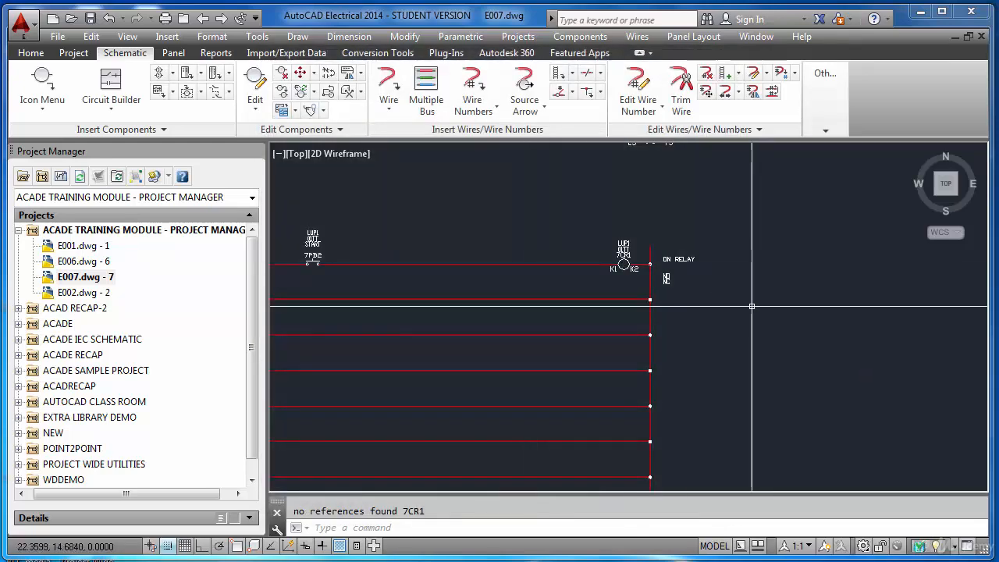
Step: Draw a branch wire looping over the START push button, connected to the top rung on both sides of it
{"action": "scroll", "coordinate": [751, 306], "scroll_direction": "down", "scroll_amount": 3}
{"action": "scroll", "coordinate": [620, 310], "scroll_direction": "up", "scroll_amount": 3}
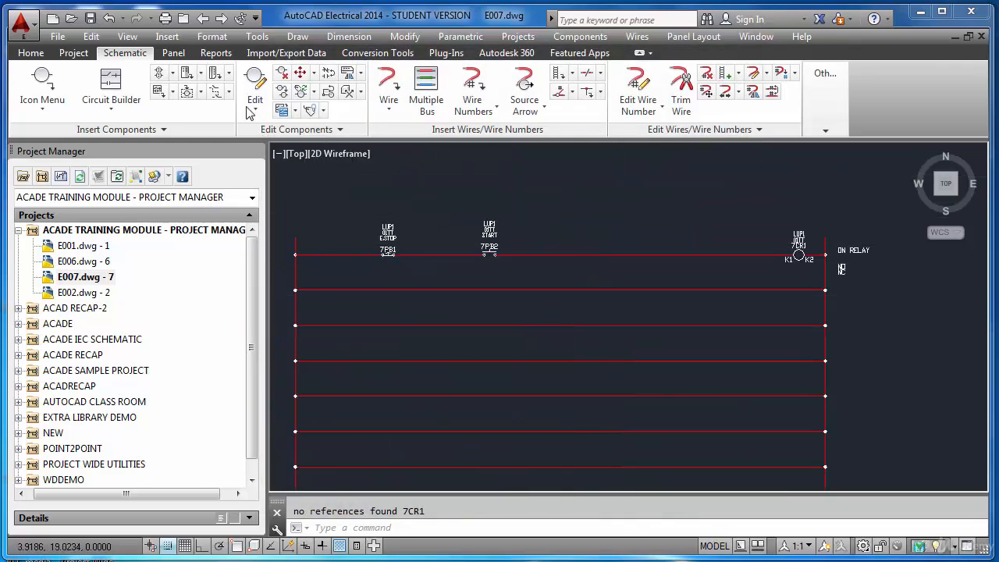
{"action": "left_click", "coordinate": [389, 86]}
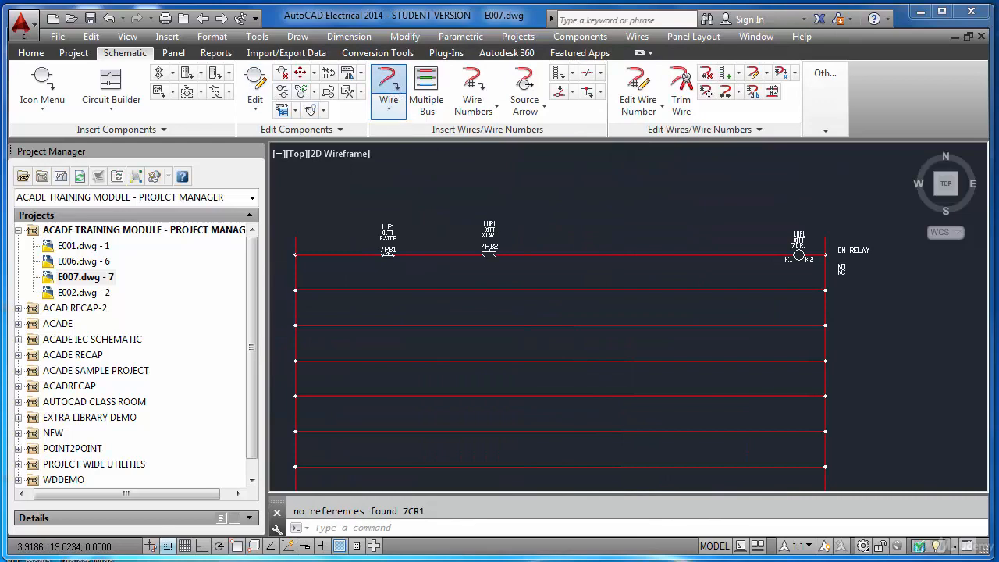
{"action": "left_click", "coordinate": [450, 253]}
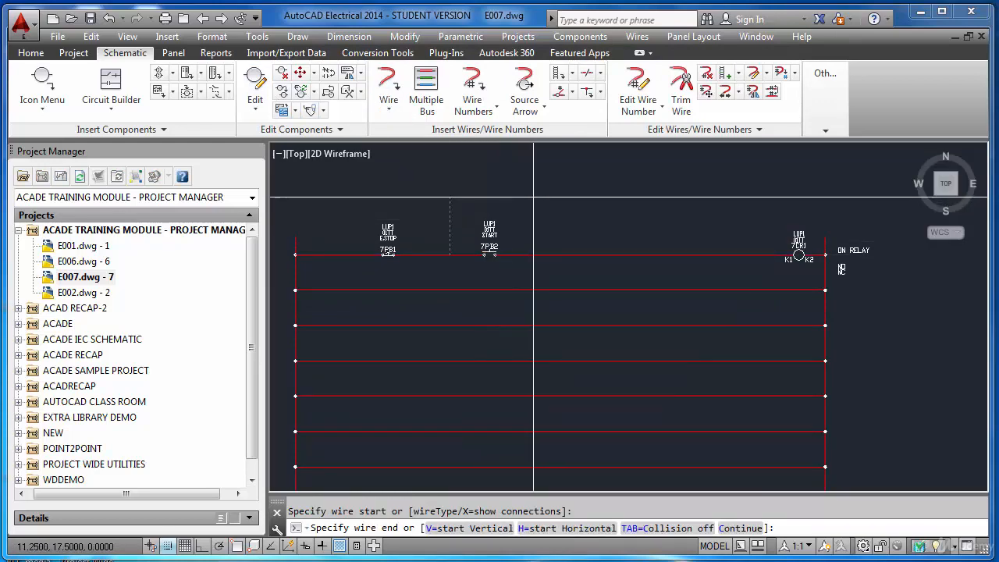
{"action": "left_click", "coordinate": [534, 255]}
{"action": "key", "text": "Escape"}
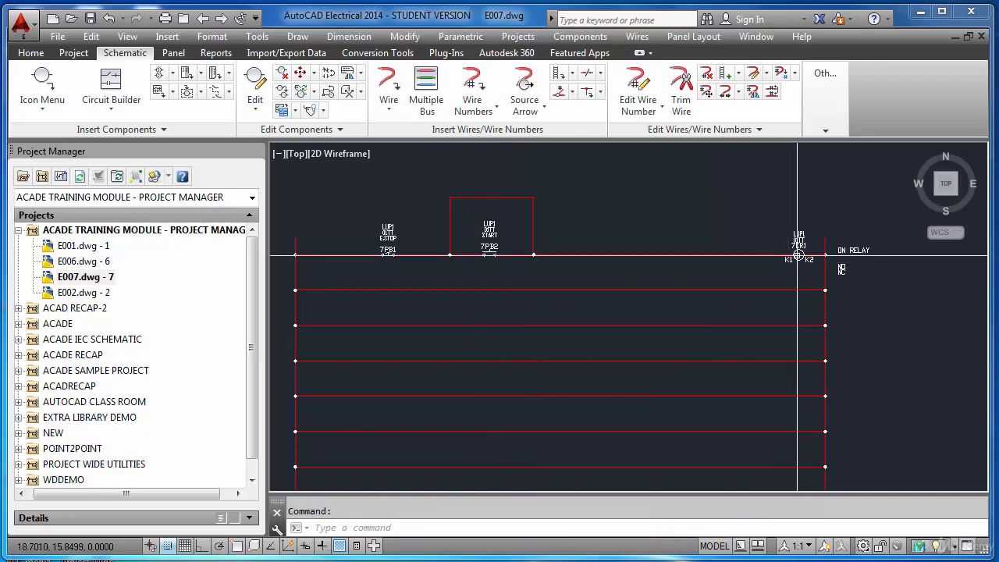
Step: Place a normally open relay contact on the branch wire above the START push button
{"action": "left_click", "coordinate": [43, 81]}
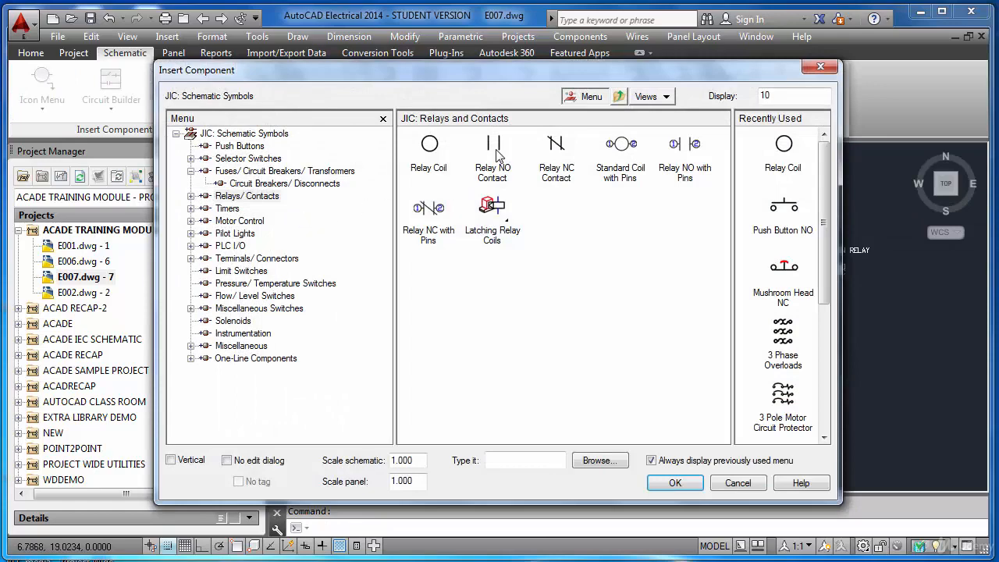
{"action": "left_click", "coordinate": [497, 152]}
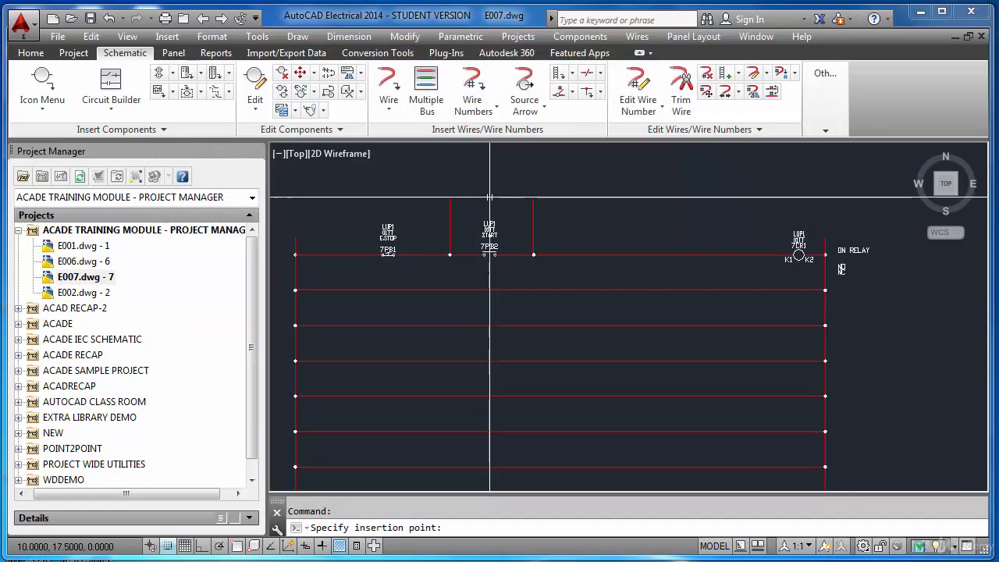
{"action": "left_click", "coordinate": [485, 201]}
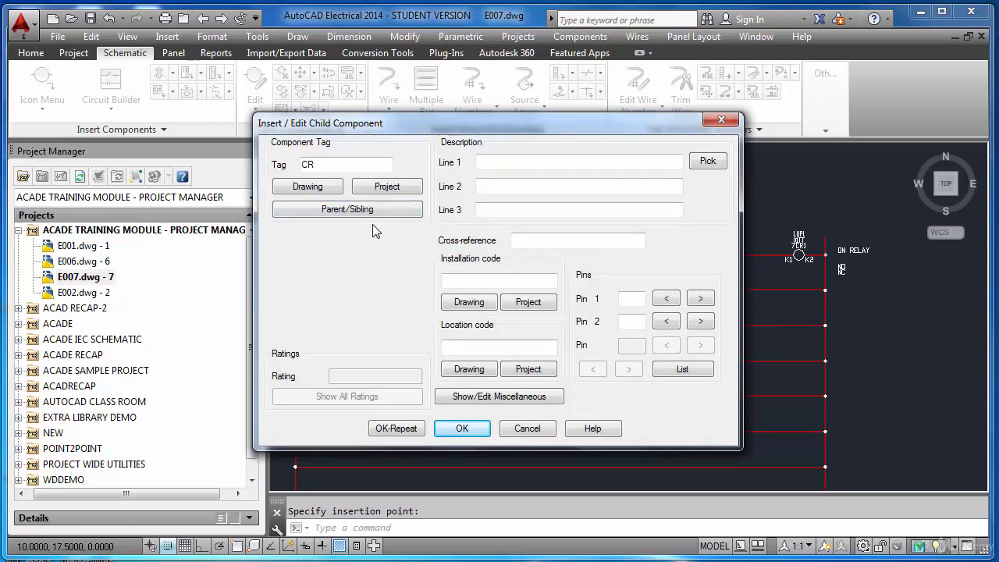
{"action": "left_click_drag", "start_coordinate": [580, 121], "coordinate": [559, 221]}
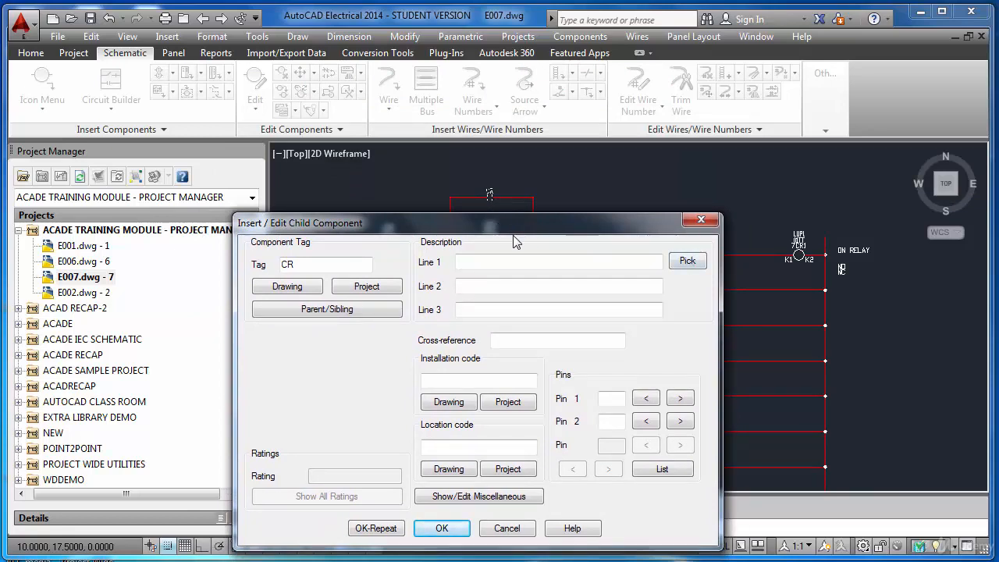
{"action": "left_click_drag", "start_coordinate": [492, 238], "coordinate": [491, 198]}
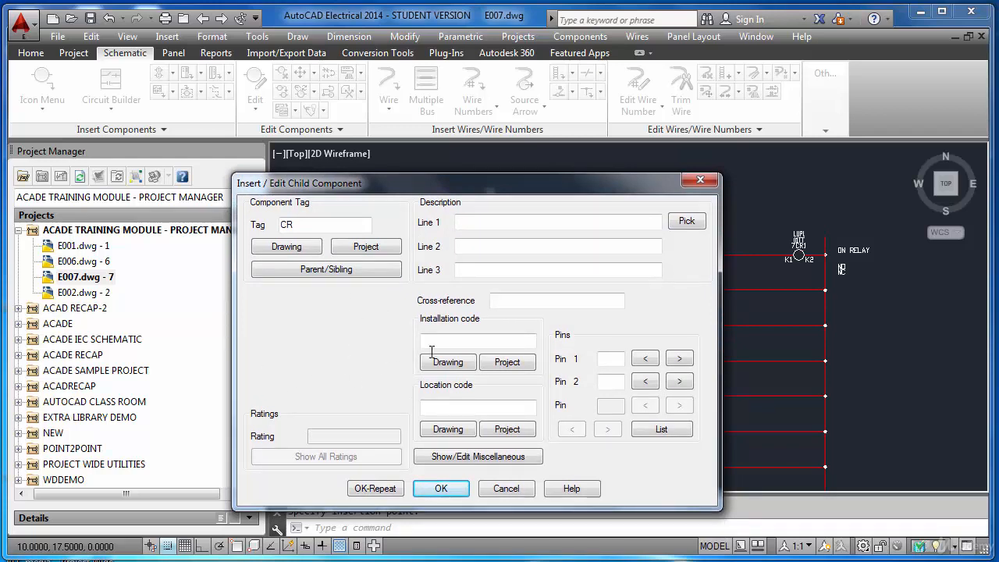
Step: Link the branch contact to the ON RELAY coil as its parent and finish inserting it
{"action": "left_click", "coordinate": [328, 270]}
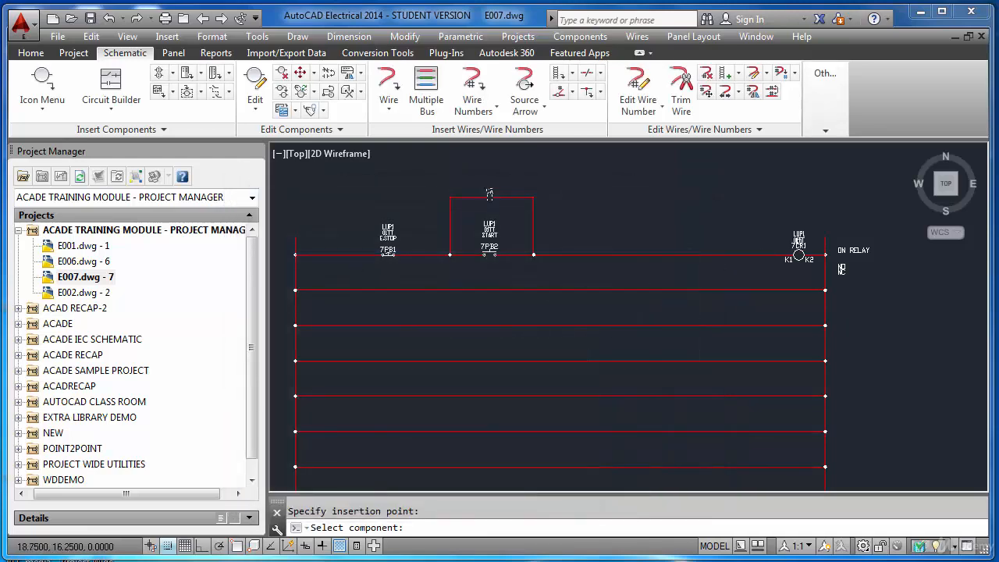
{"action": "left_click", "coordinate": [798, 249]}
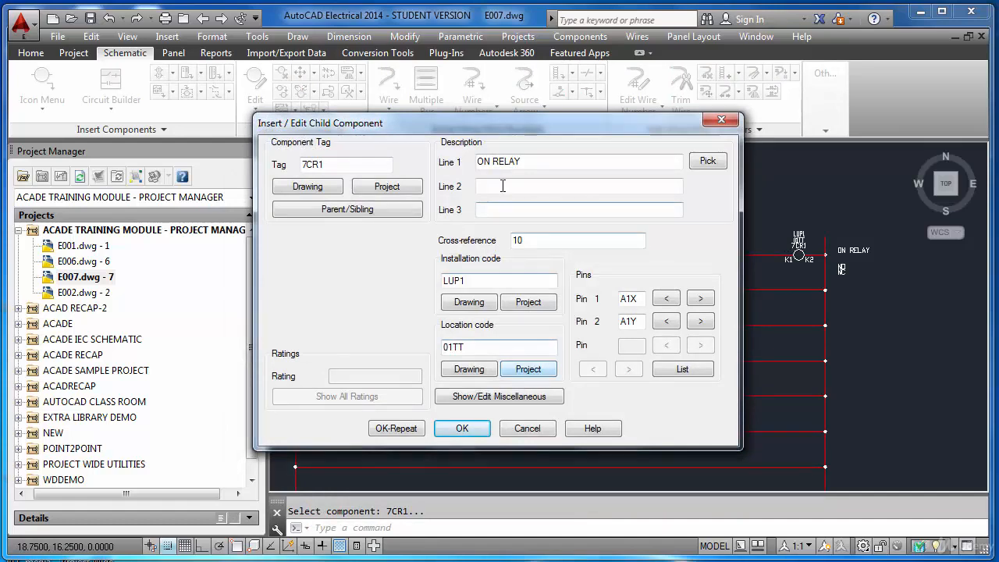
{"action": "left_click", "coordinate": [462, 427]}
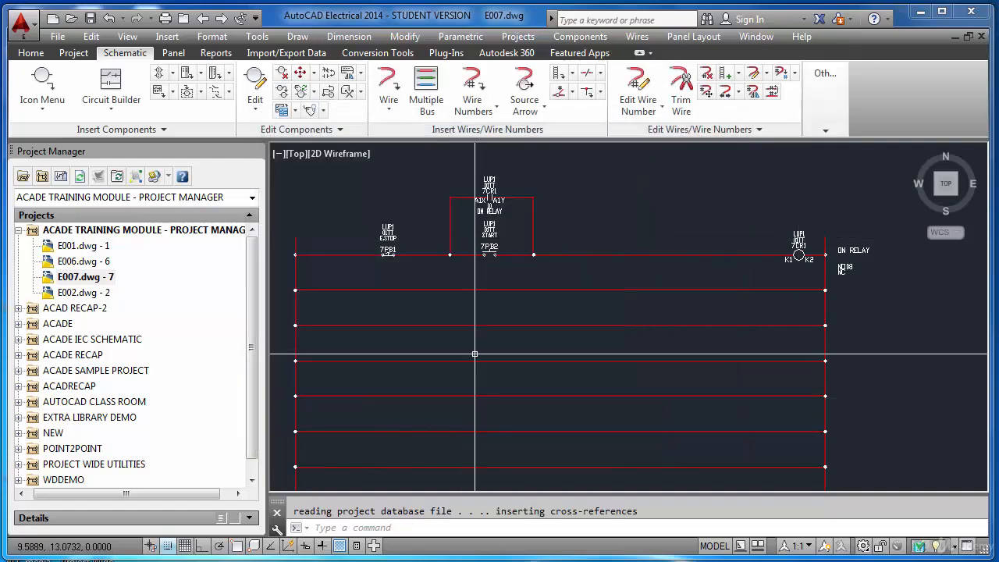
{"action": "scroll", "coordinate": [490, 222], "scroll_direction": "up", "scroll_amount": 4}
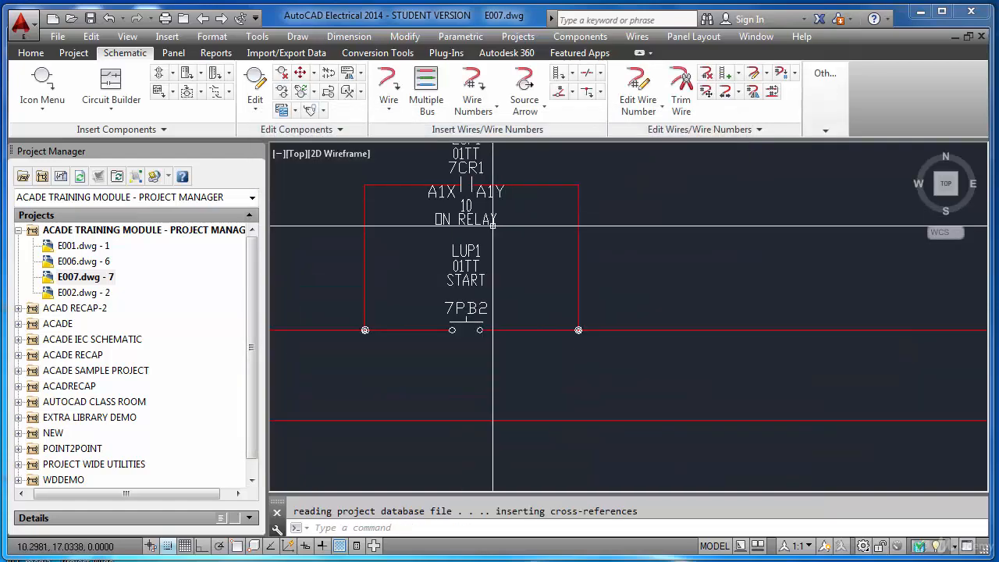
{"action": "scroll", "coordinate": [493, 225], "scroll_direction": "down", "scroll_amount": 4}
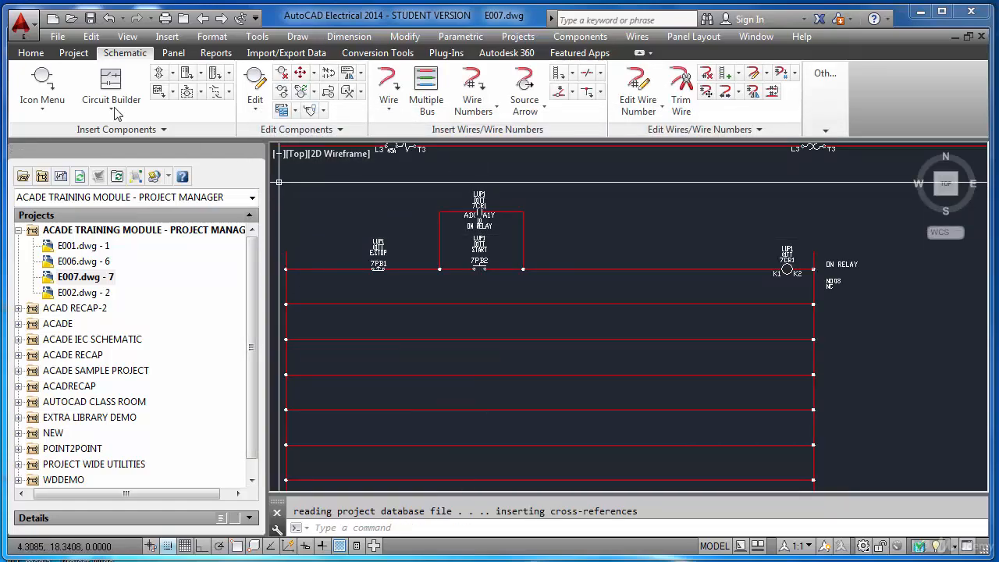
Step: Copy the ON RELAY contact from the branch wire to the ladder's third rung, directly below the E.STOP button
{"action": "left_click", "coordinate": [42, 82]}
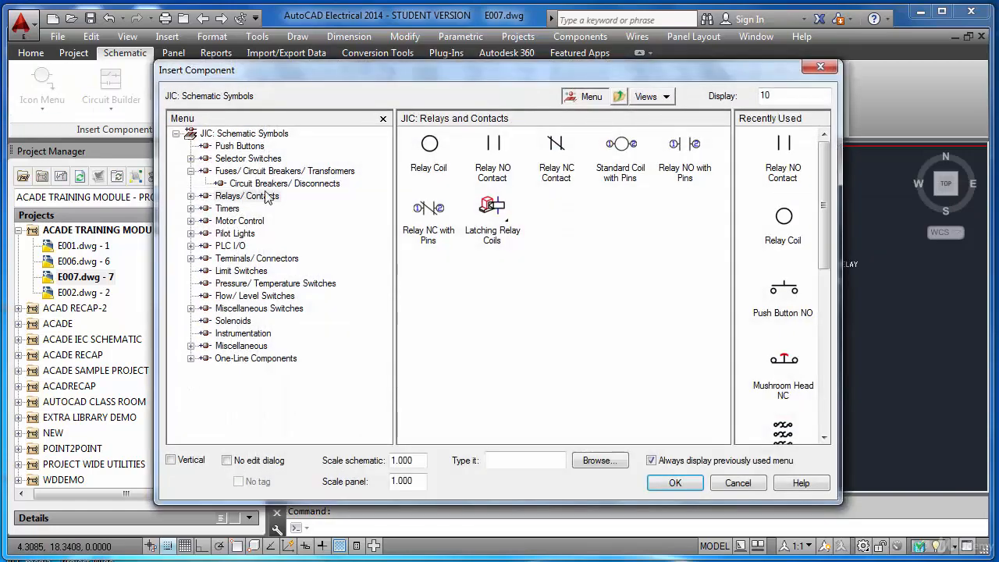
{"action": "key", "text": "Escape"}
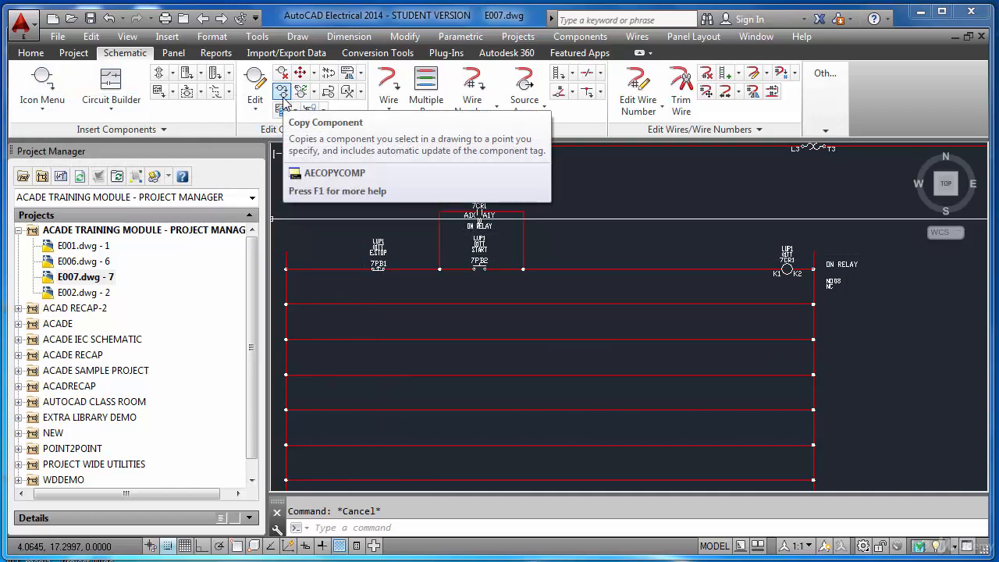
{"action": "left_click", "coordinate": [283, 92]}
{"action": "left_click", "coordinate": [481, 212]}
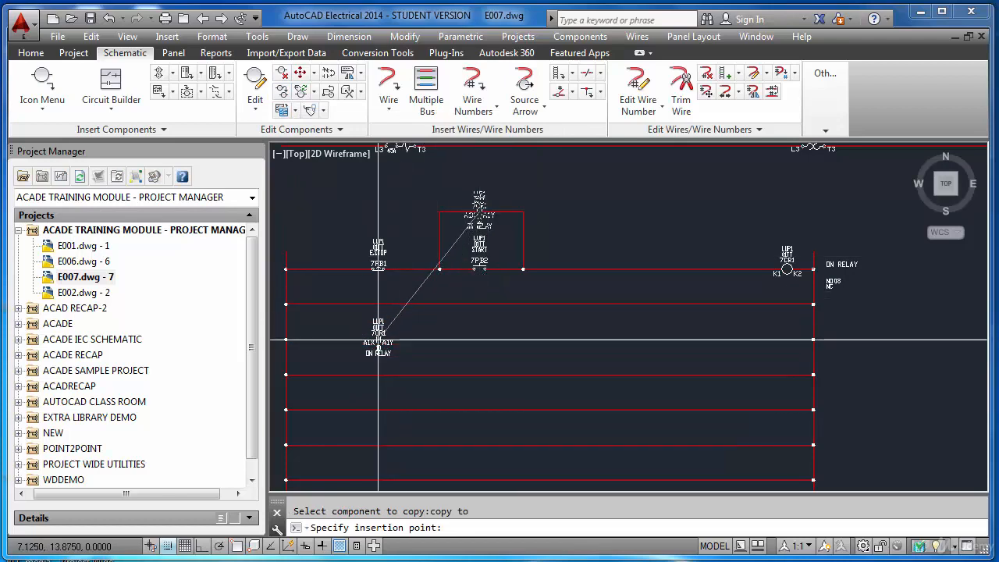
{"action": "left_click", "coordinate": [378, 339]}
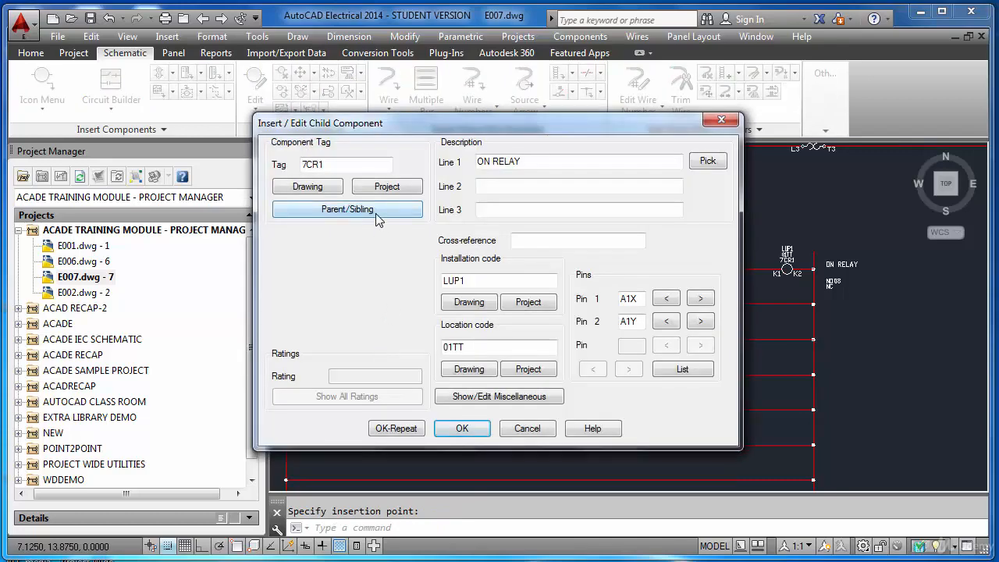
Step: Link the copied contact to the ON RELAY coil and accept it with the repeated pin assignment ignored
{"action": "left_click", "coordinate": [376, 213]}
{"action": "left_click", "coordinate": [787, 258]}
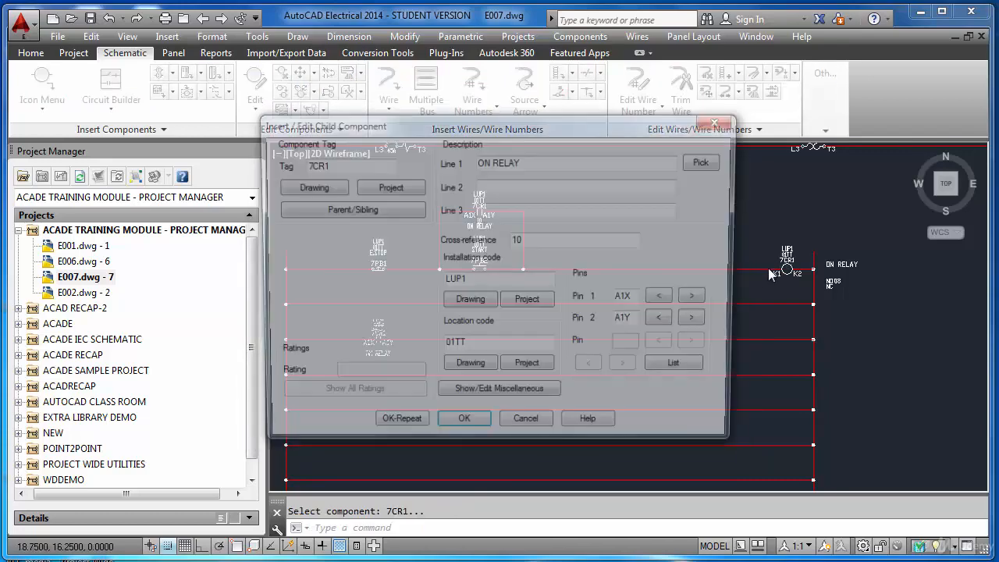
{"action": "left_click", "coordinate": [462, 429]}
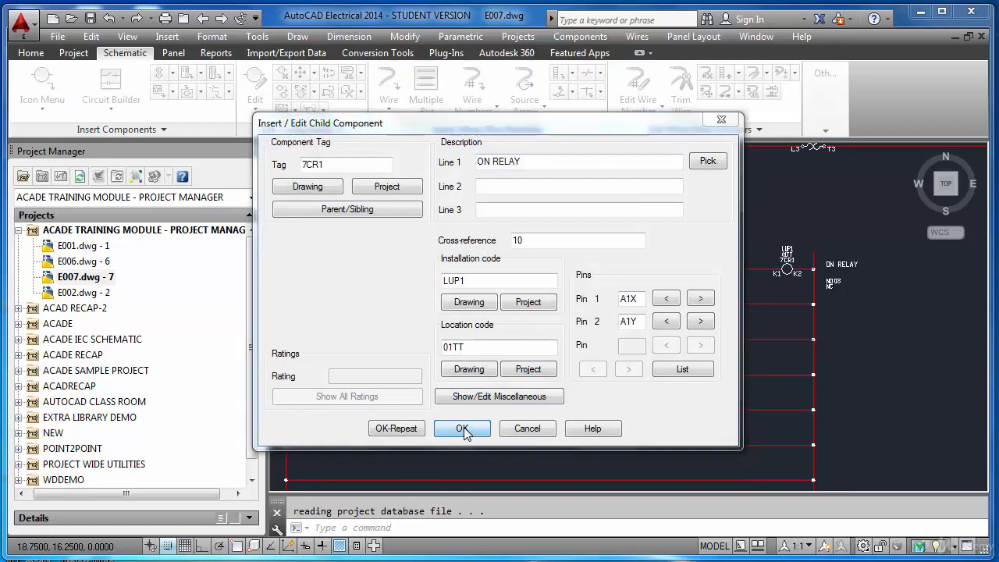
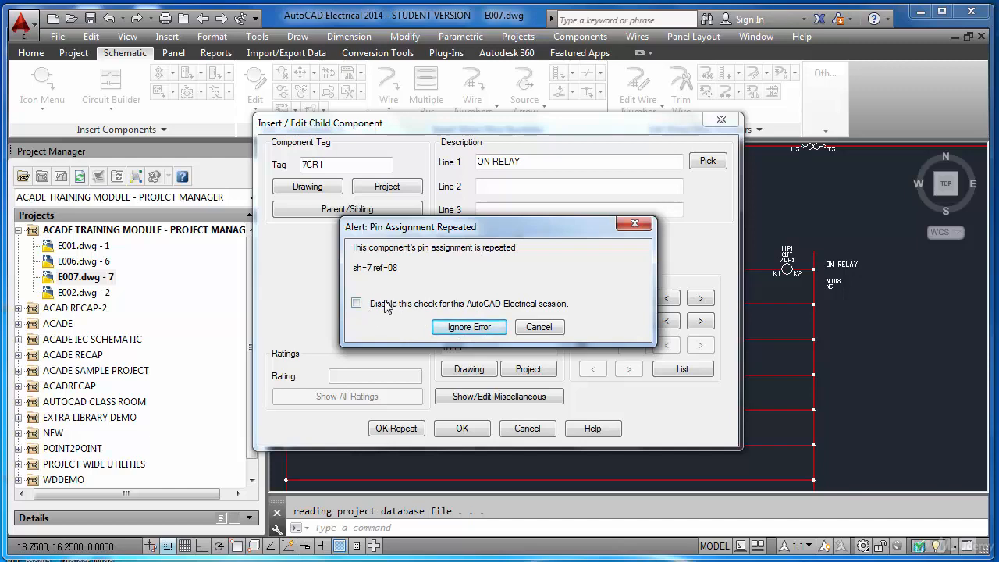
{"action": "left_click", "coordinate": [469, 327]}
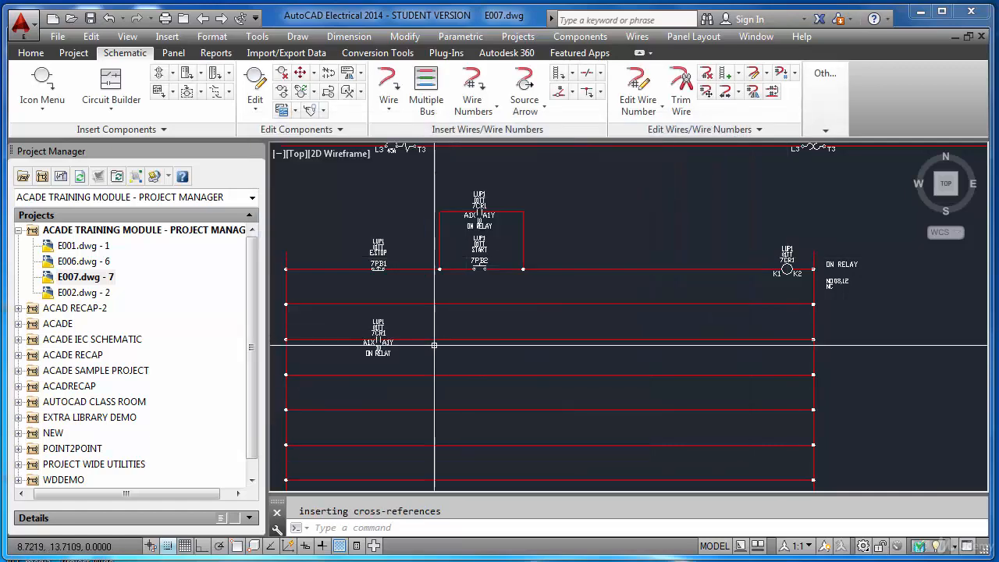
Step: Place a motor starter coil near the right end of the ladder's third rung and describe it as MAIN POWER CONTACTOR on two lines
{"action": "scroll", "coordinate": [374, 345], "scroll_direction": "up", "scroll_amount": 8}
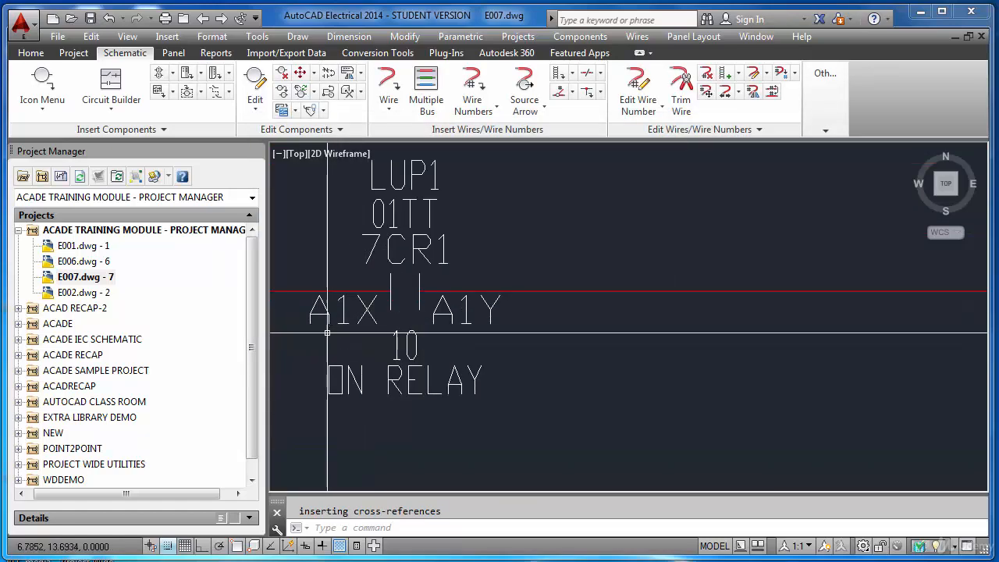
{"action": "scroll", "coordinate": [327, 333], "scroll_direction": "down", "scroll_amount": 6}
{"action": "scroll", "coordinate": [511, 205], "scroll_direction": "up", "scroll_amount": 4}
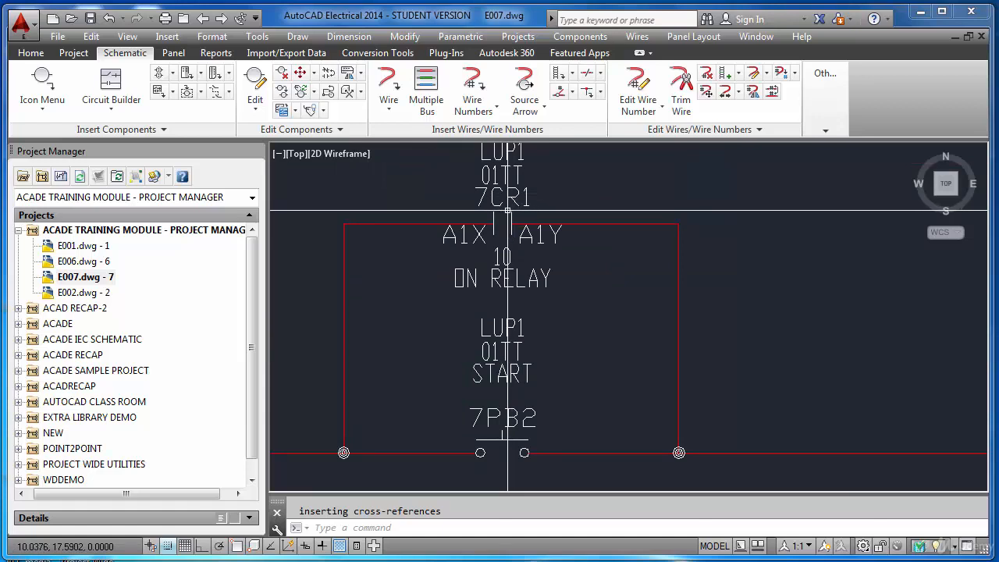
{"action": "scroll", "coordinate": [508, 211], "scroll_direction": "down", "scroll_amount": 3}
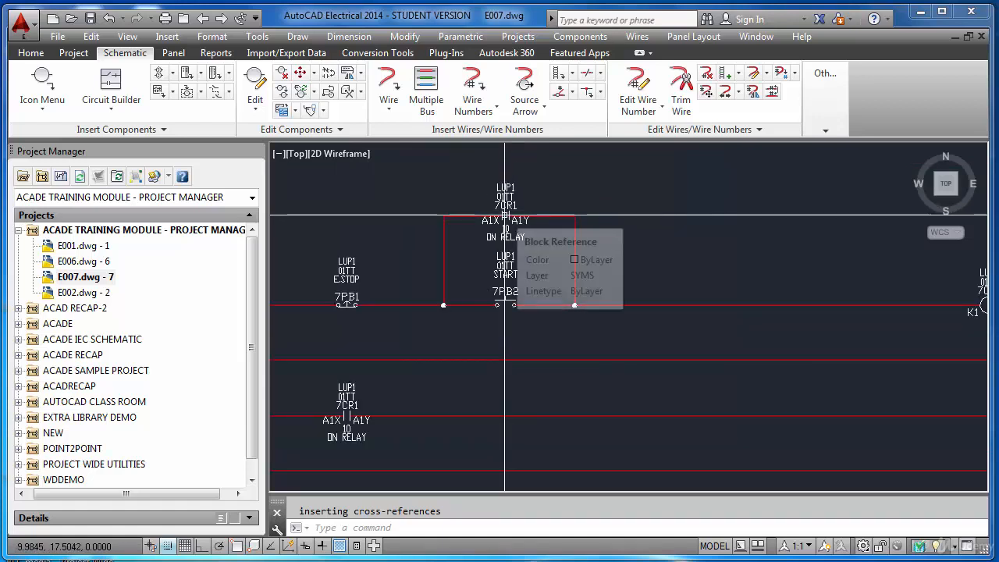
{"action": "scroll", "coordinate": [506, 215], "scroll_direction": "down", "scroll_amount": 2}
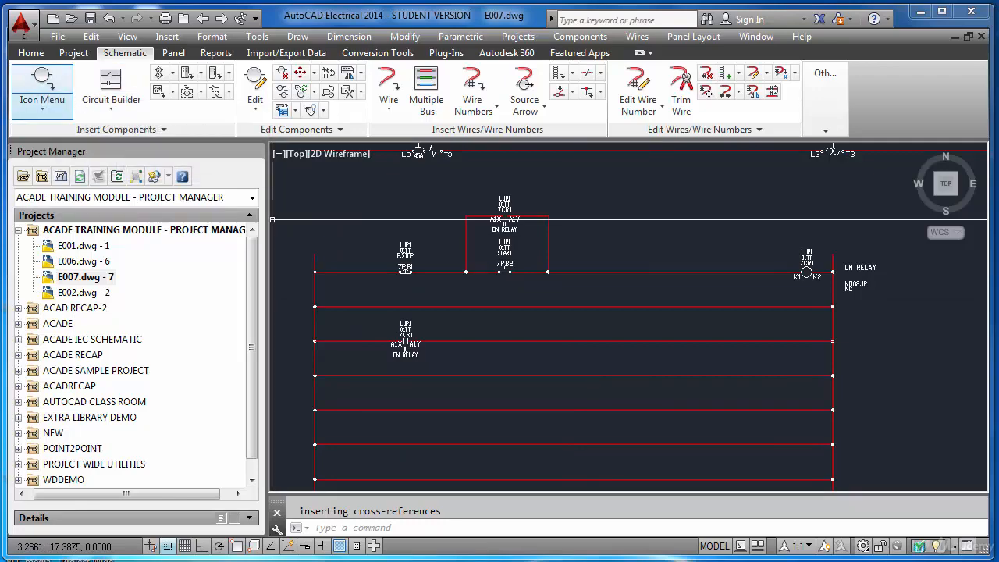
{"action": "scroll", "coordinate": [668, 335], "scroll_direction": "down", "scroll_amount": 1}
{"action": "scroll", "coordinate": [635, 313], "scroll_direction": "up", "scroll_amount": 1}
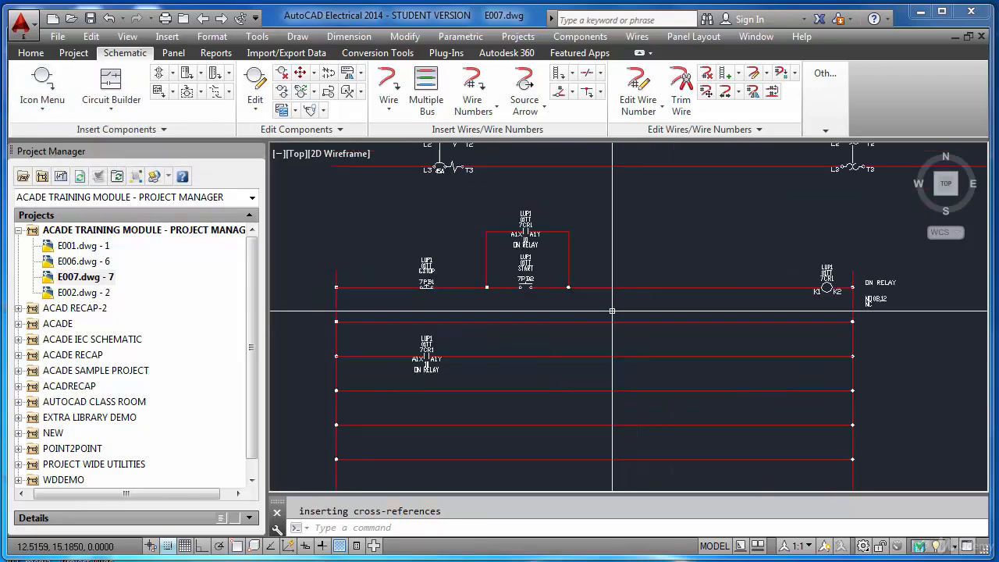
{"action": "left_click", "coordinate": [38, 88]}
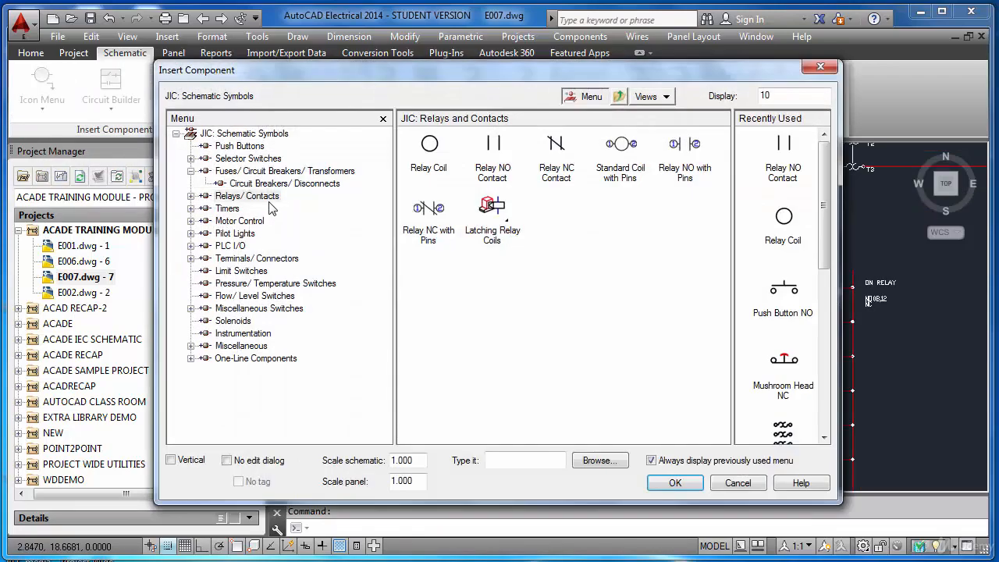
{"action": "left_click", "coordinate": [251, 222]}
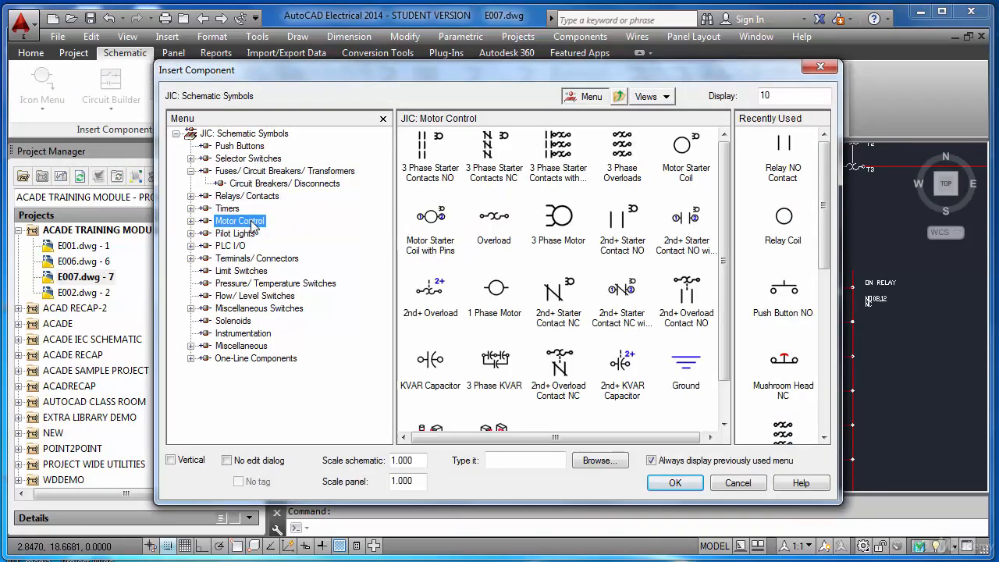
{"action": "left_click", "coordinate": [685, 148]}
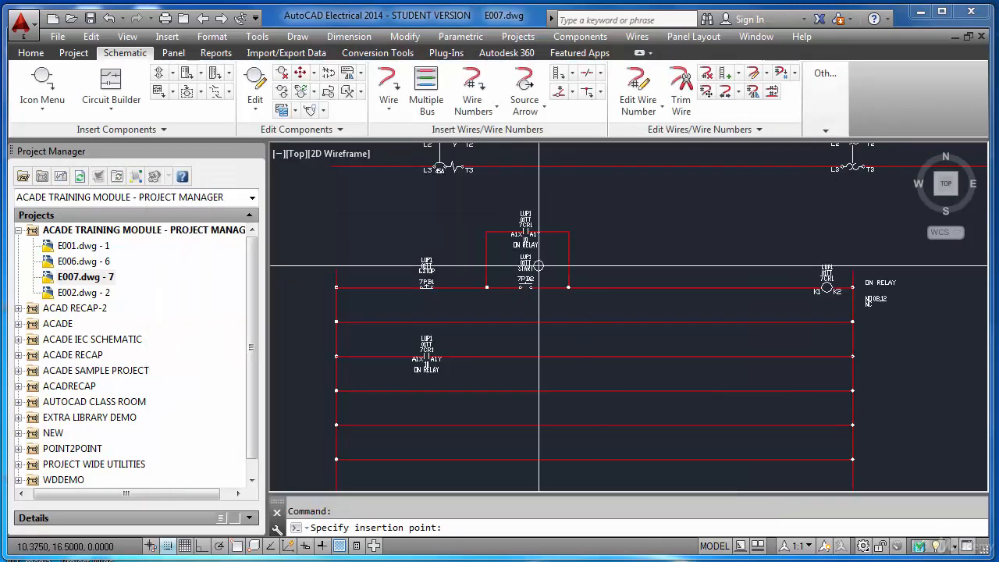
{"action": "left_click", "coordinate": [827, 356]}
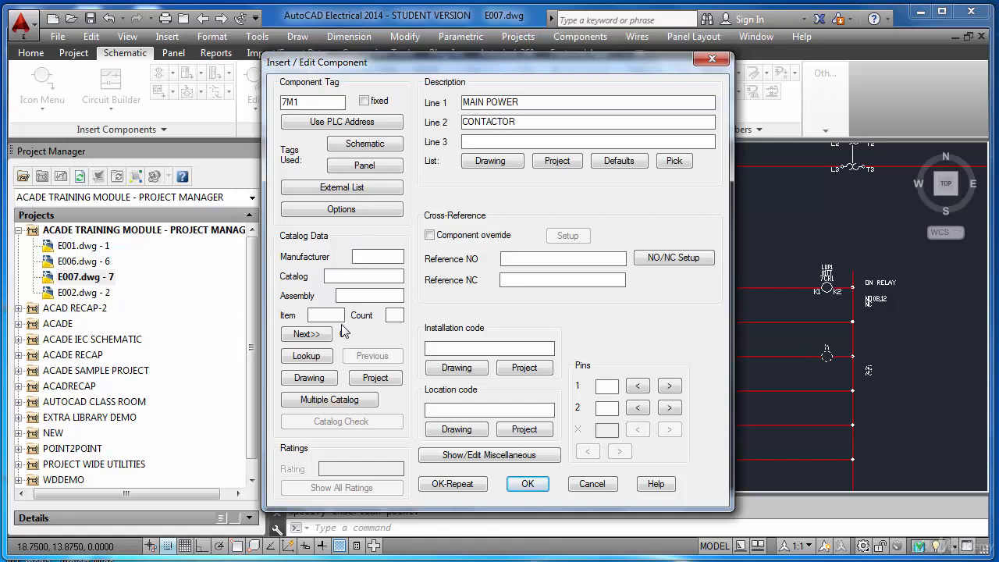
Step: Give the motor starter coil item 6, count 1, AB part 193-A2R6J, installation code LUP1 and location code 01TT, and finish inserting it
{"action": "left_click", "coordinate": [306, 334]}
{"action": "left_click", "coordinate": [395, 316]}
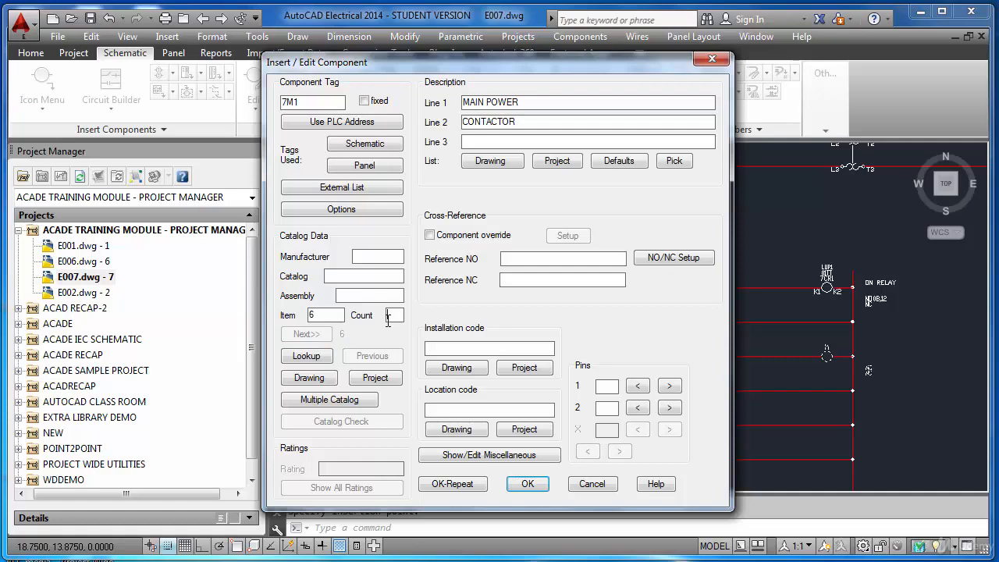
{"action": "type", "text": "1"}
{"action": "left_click", "coordinate": [319, 357]}
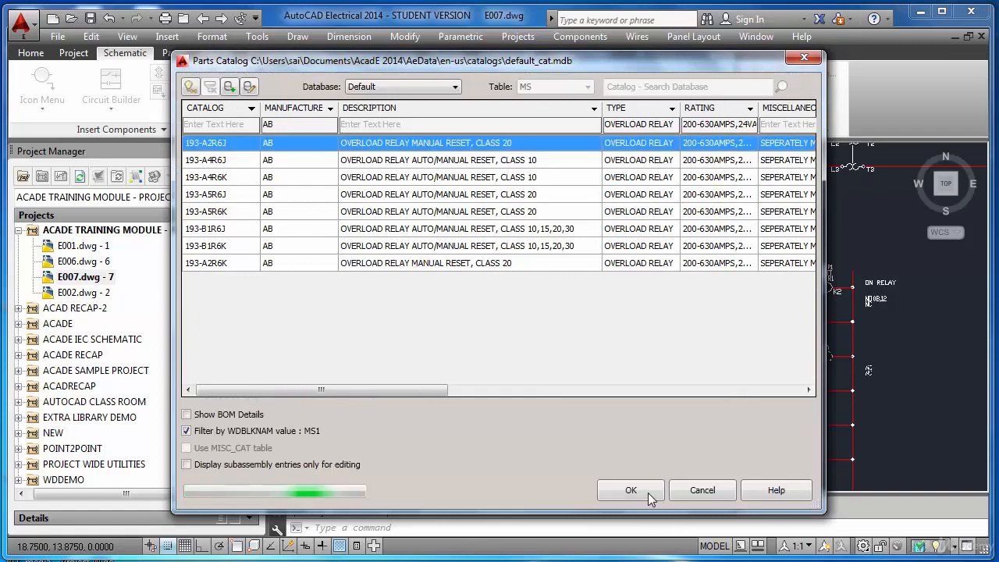
{"action": "left_click", "coordinate": [644, 493]}
{"action": "left_click", "coordinate": [497, 347]}
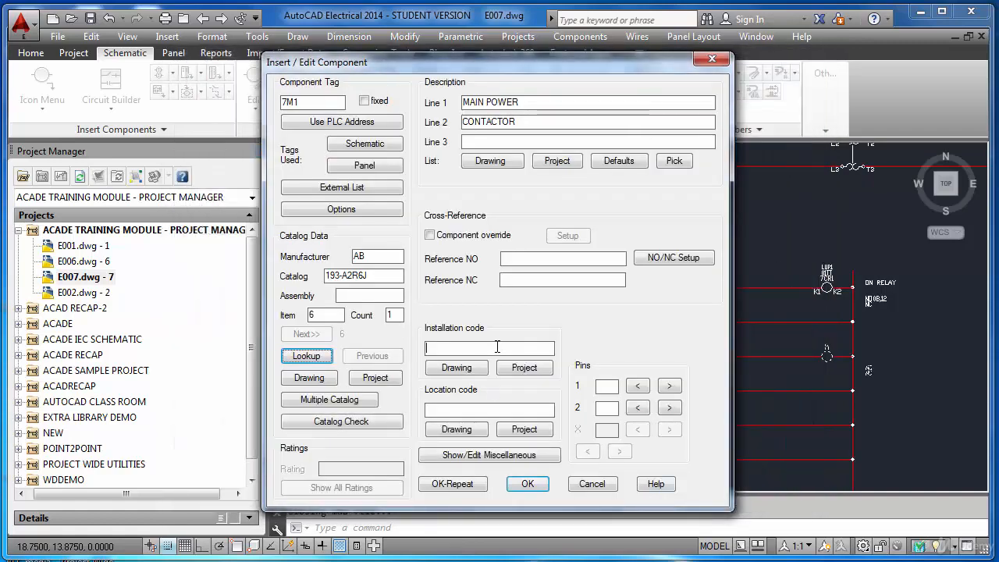
{"action": "type", "text": "LUP1"}
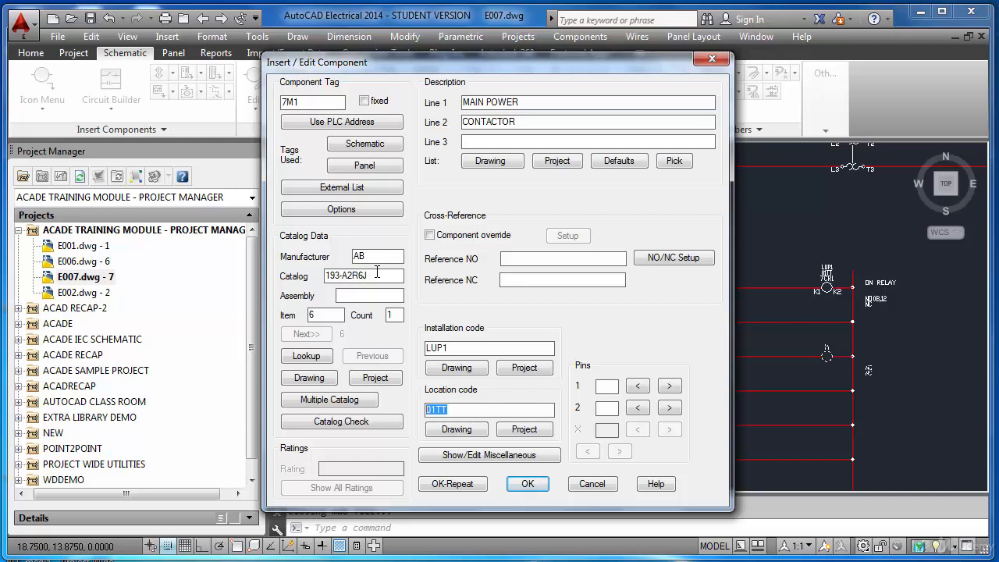
{"action": "left_click", "coordinate": [527, 484]}
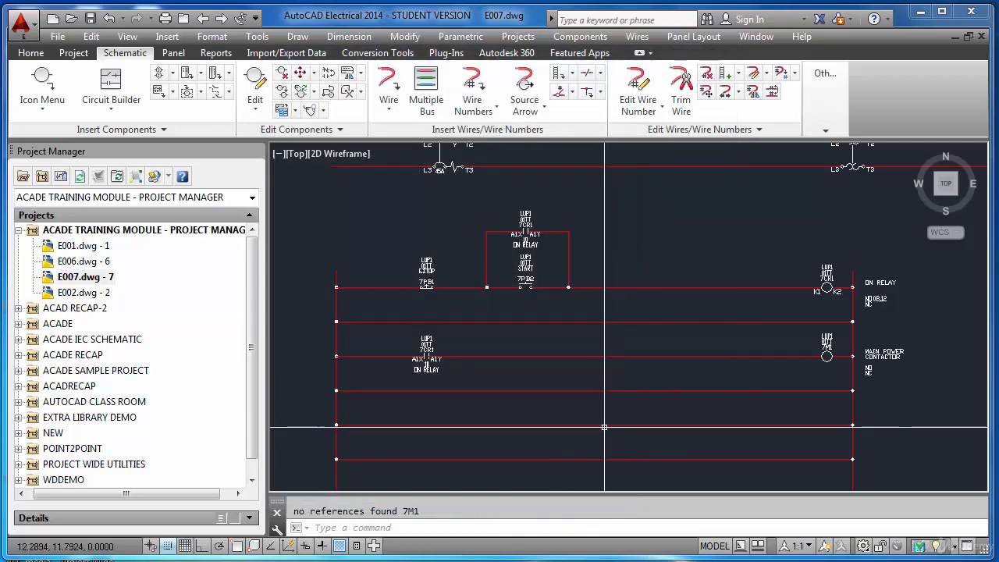
Step: Place normally open three-phase starter contacts across the three power wires, midway between the two existing three-pole components
{"action": "scroll", "coordinate": [844, 361], "scroll_direction": "up", "scroll_amount": 4}
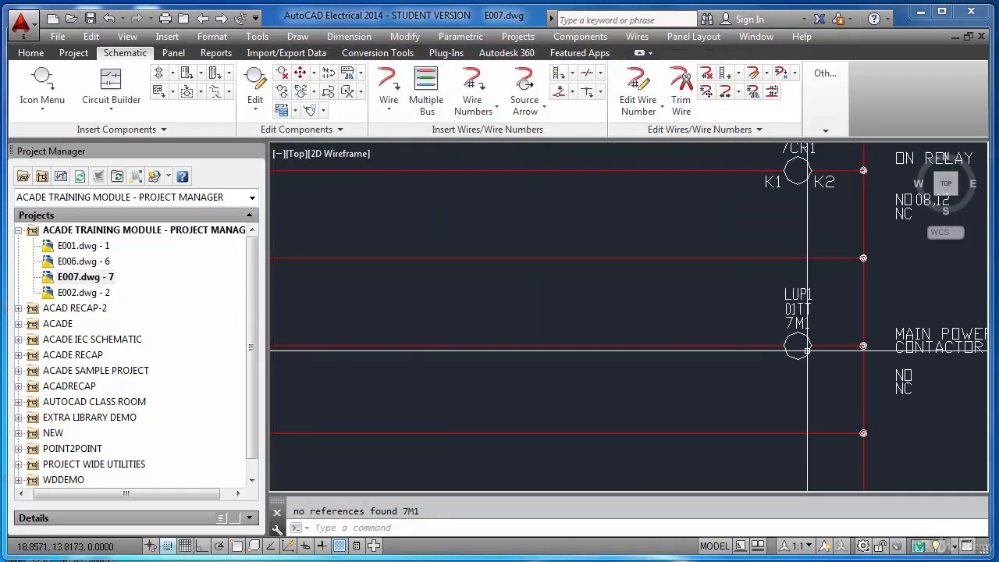
{"action": "scroll", "coordinate": [774, 348], "scroll_direction": "down", "scroll_amount": 8}
{"action": "scroll", "coordinate": [800, 326], "scroll_direction": "up", "scroll_amount": 3}
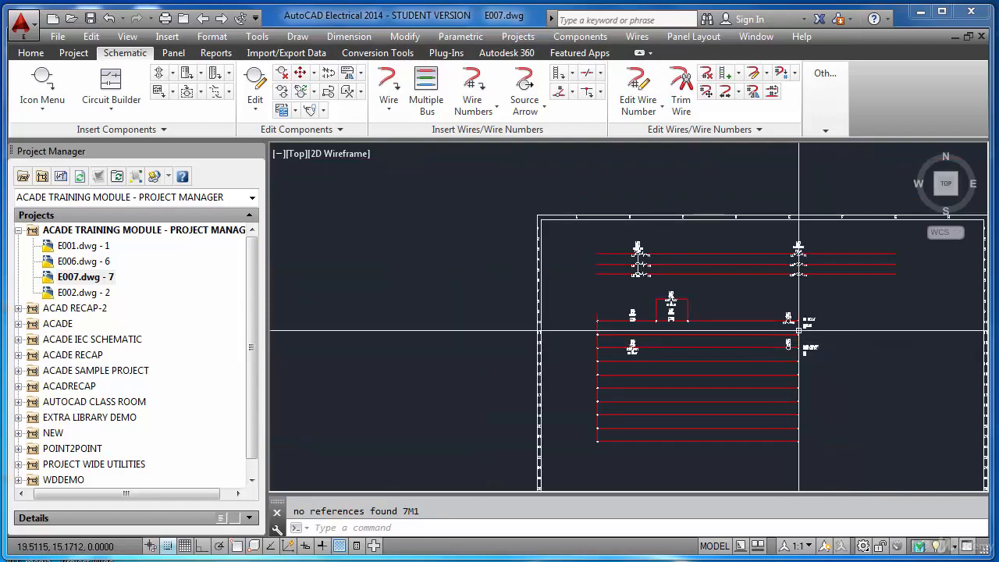
{"action": "left_click", "coordinate": [36, 82]}
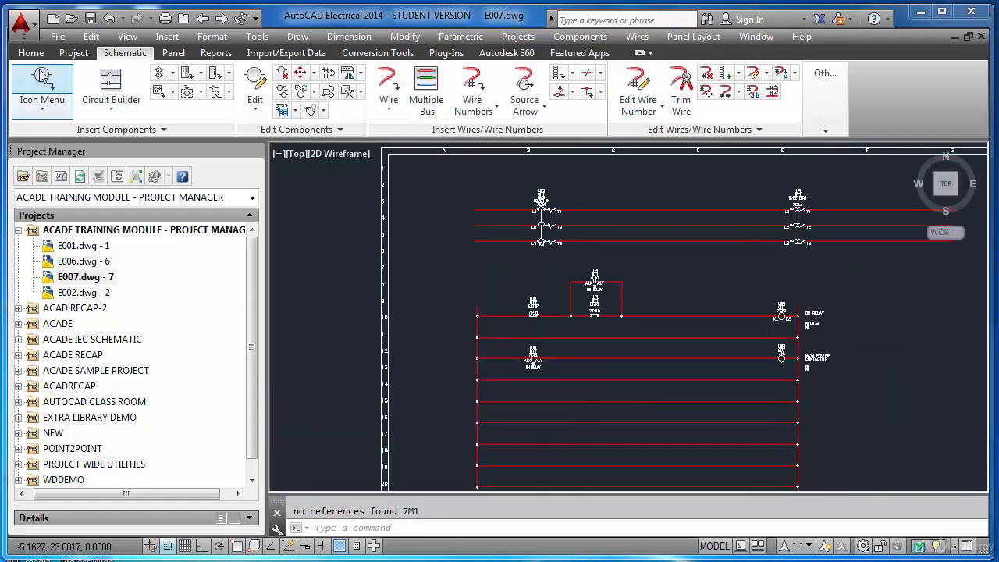
{"action": "left_click", "coordinate": [425, 153]}
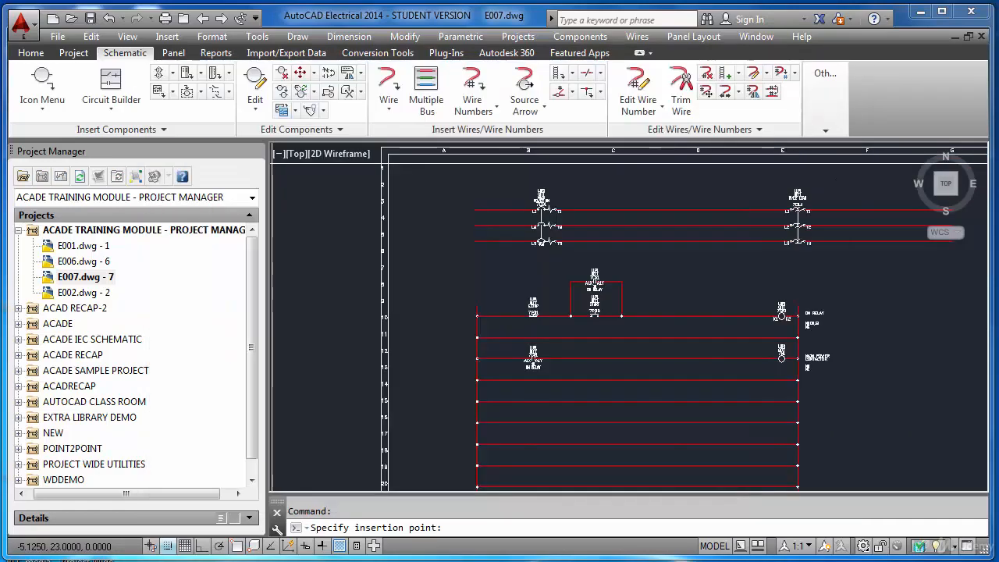
{"action": "left_click", "coordinate": [672, 209]}
{"action": "left_click", "coordinate": [524, 289]}
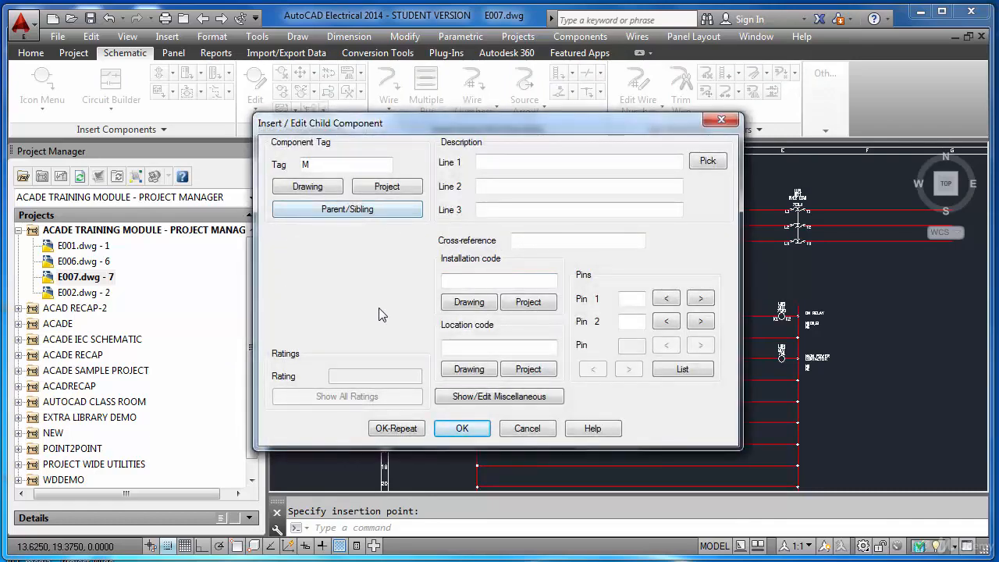
Step: Link the new three-phase contacts to the MAIN POWER CONTACTOR coil and finish inserting them
{"action": "left_click", "coordinate": [352, 208]}
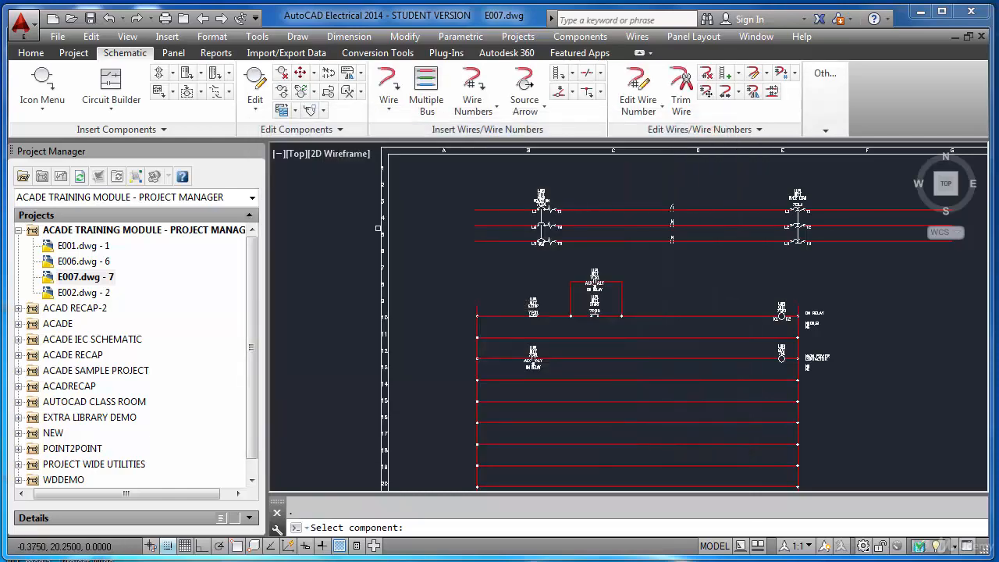
{"action": "scroll", "coordinate": [780, 347], "scroll_direction": "up", "scroll_amount": 5}
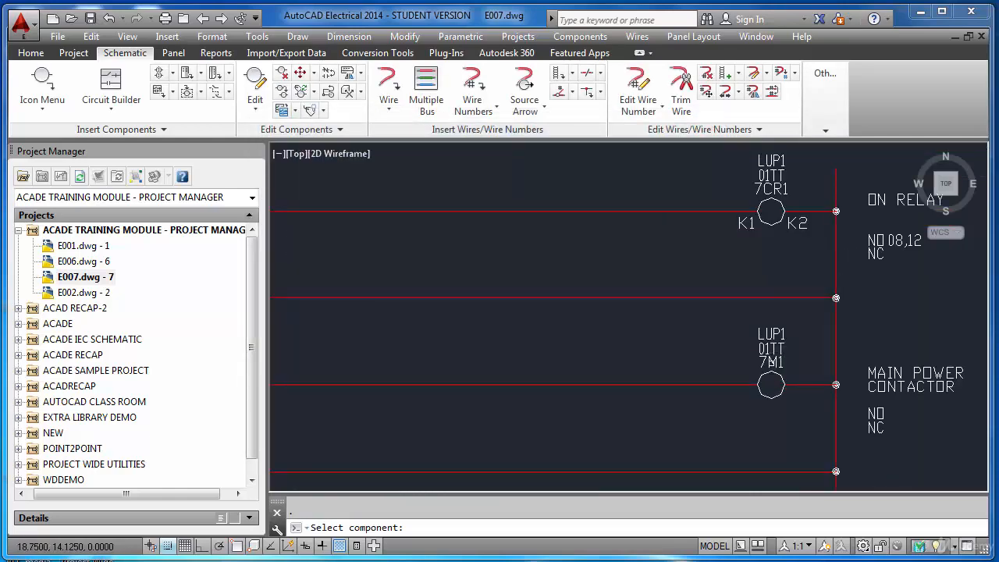
{"action": "left_click", "coordinate": [770, 363]}
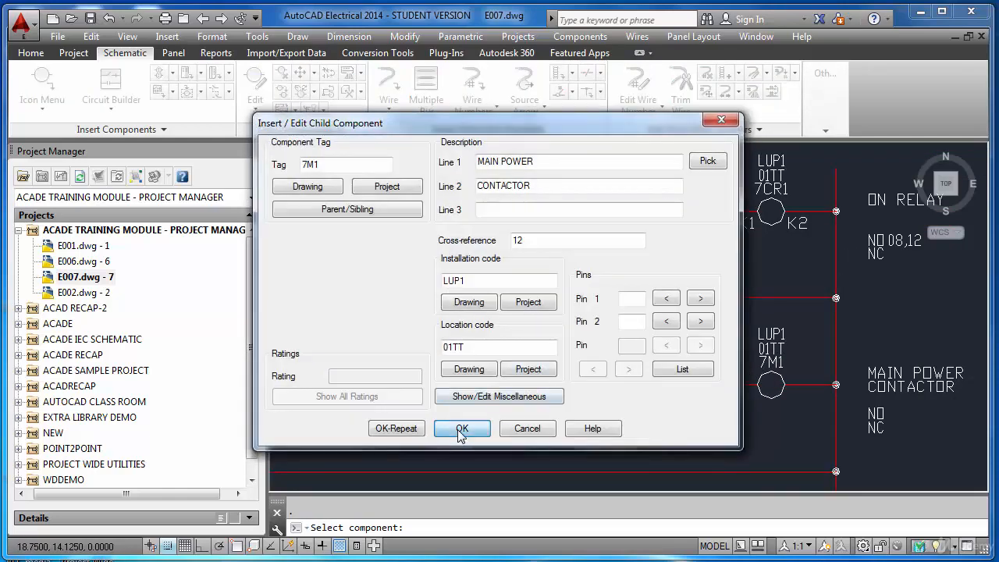
{"action": "left_click", "coordinate": [462, 428]}
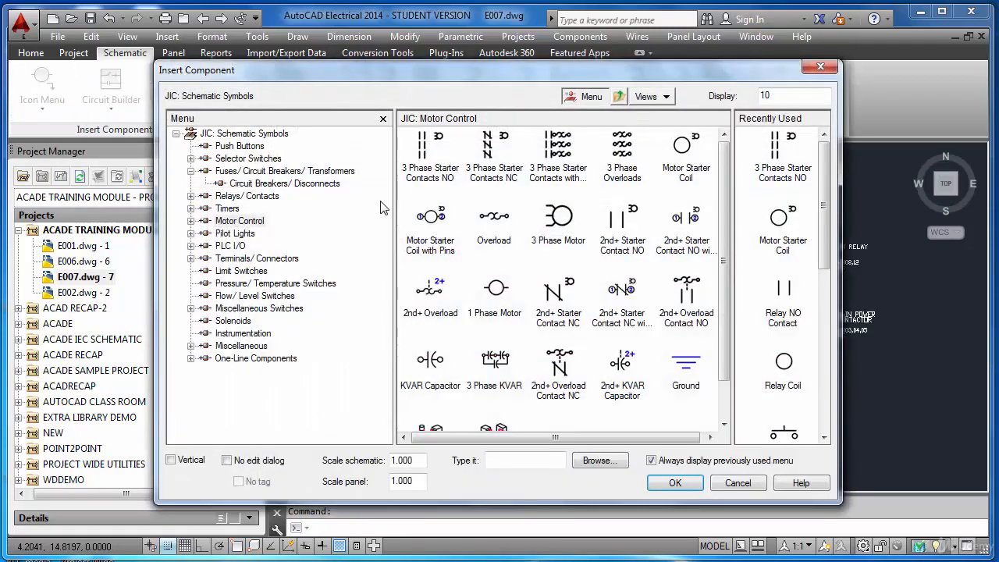
Step: Insert a normally open relay contact on the ladder's fifth rung, below the third-rung contact, and link it to ON RELAY
{"action": "left_click", "coordinate": [782, 295]}
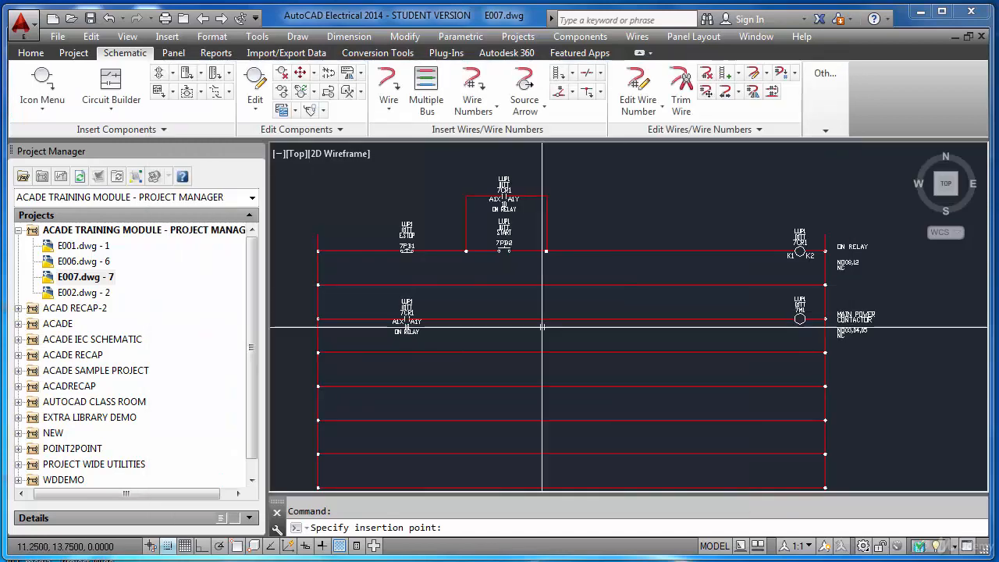
{"action": "left_click", "coordinate": [406, 386]}
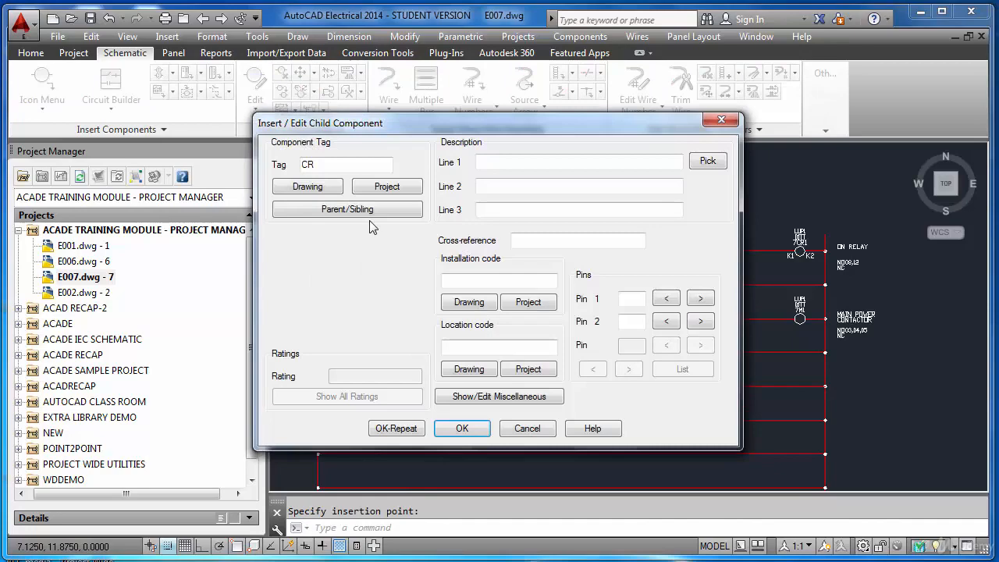
{"action": "left_click", "coordinate": [351, 209]}
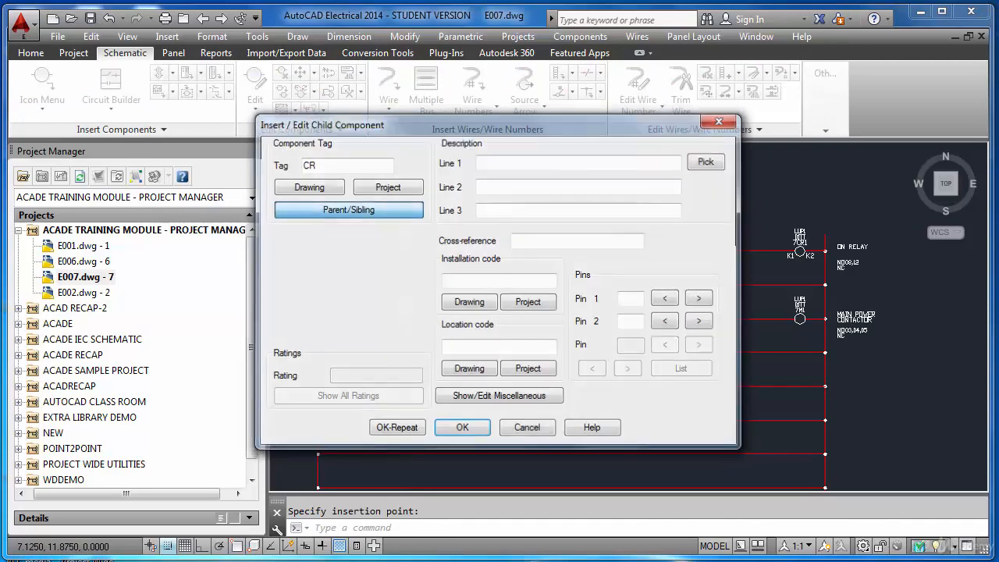
{"action": "left_click", "coordinate": [407, 320]}
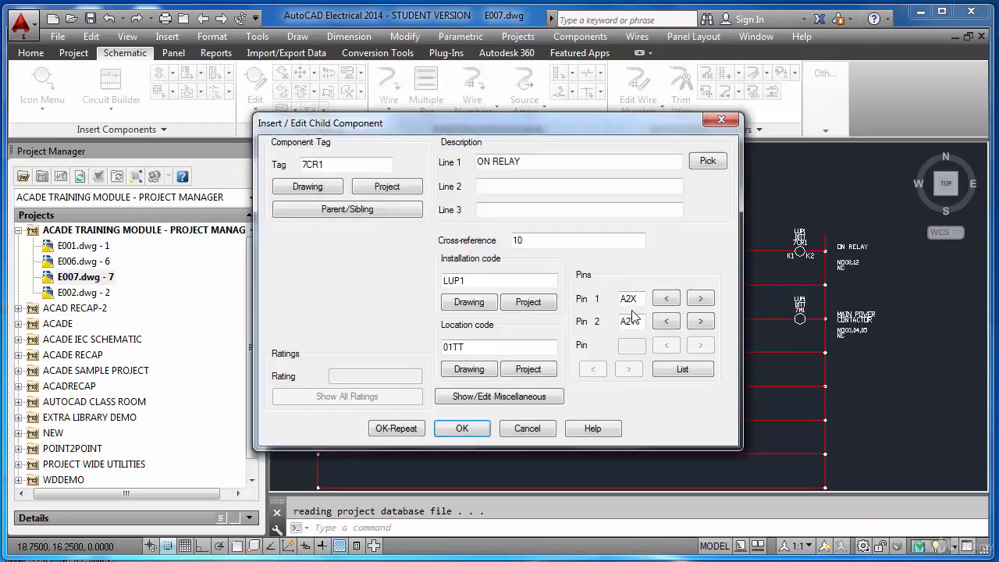
{"action": "left_click", "coordinate": [459, 431]}
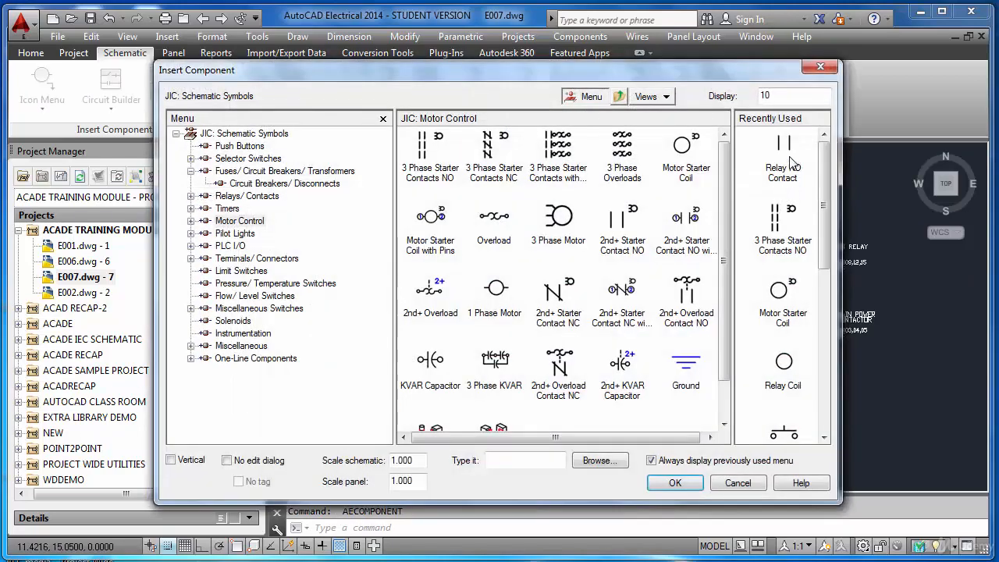
Step: Insert another normally open relay contact on the ladder's seventh rung, aligned below the others, and link it to the ON RELAY coil
{"action": "left_click", "coordinate": [790, 161]}
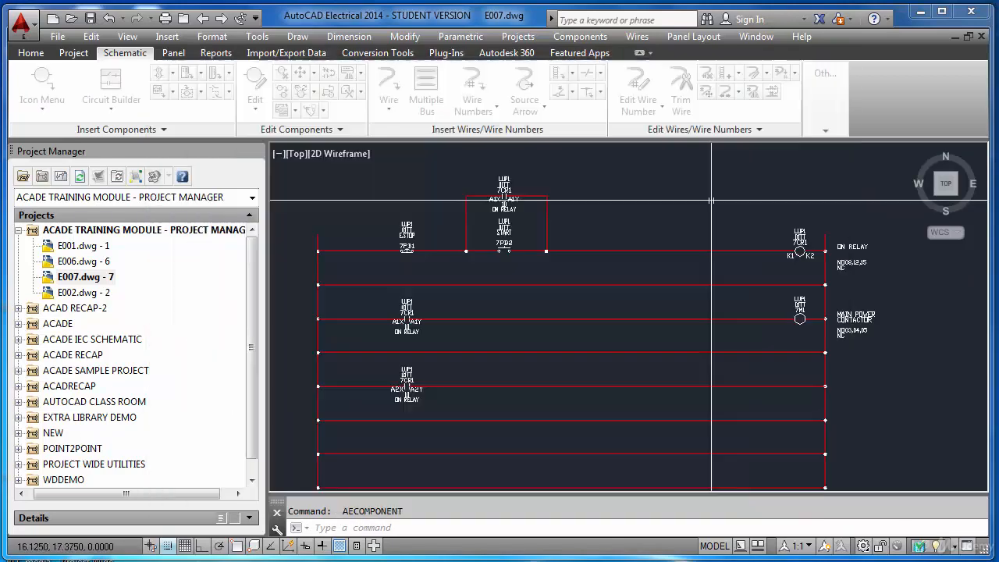
{"action": "left_click", "coordinate": [406, 453]}
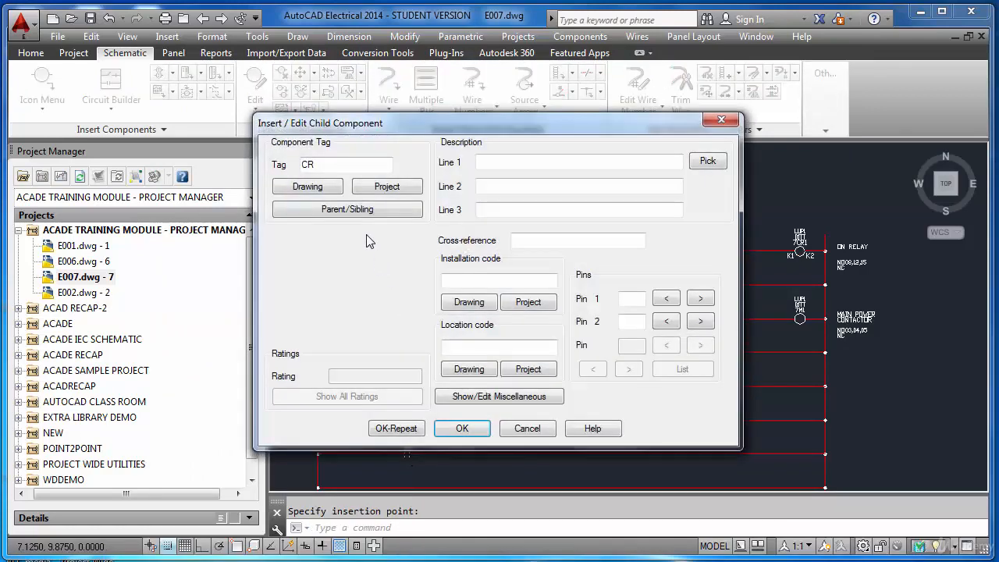
{"action": "left_click", "coordinate": [380, 212]}
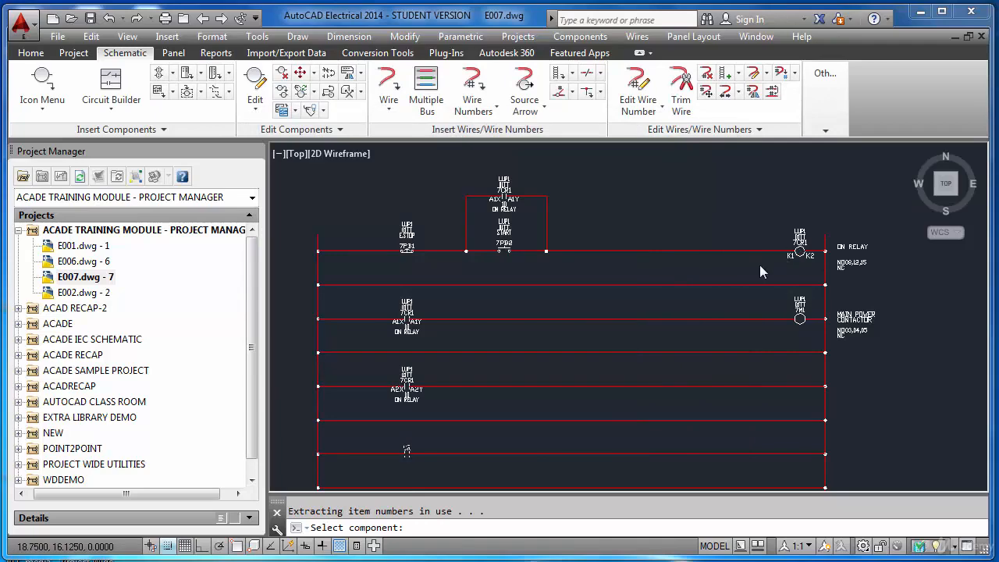
{"action": "left_click", "coordinate": [799, 244]}
{"action": "left_click", "coordinate": [460, 427]}
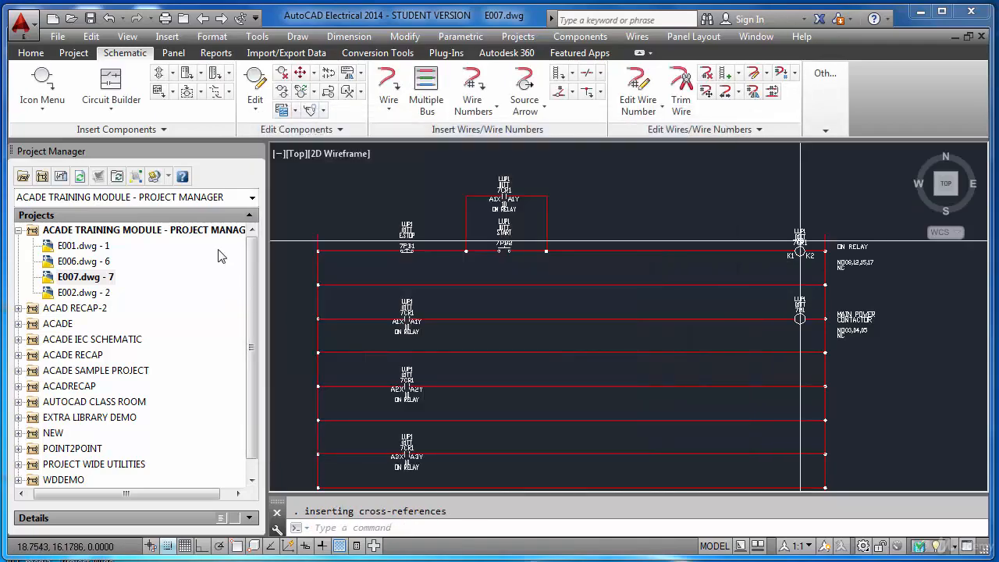
Step: Place a standard green pilot light near the right end of the ladder's fifth rung and describe it as POWER ON
{"action": "left_click", "coordinate": [43, 84]}
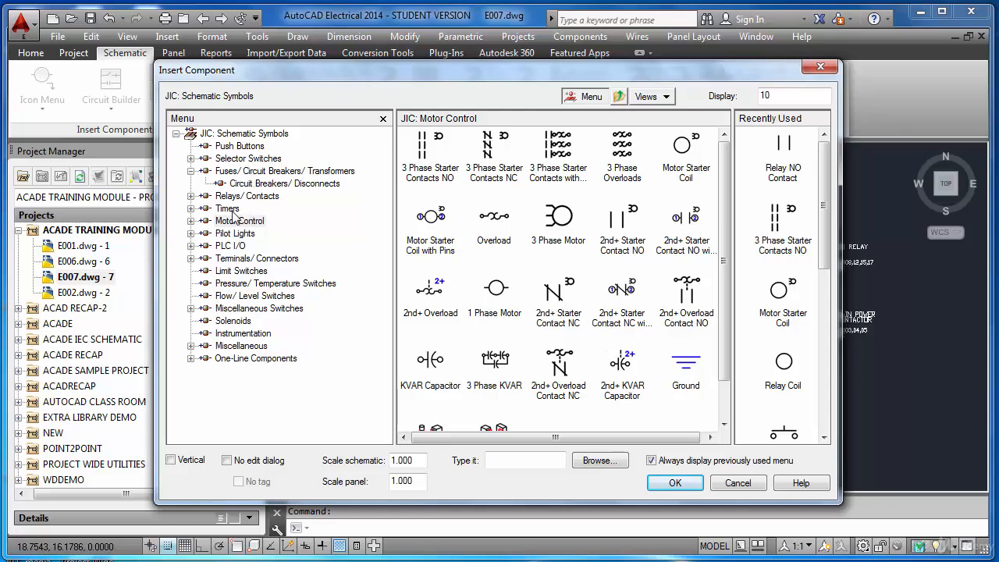
{"action": "left_click", "coordinate": [241, 233]}
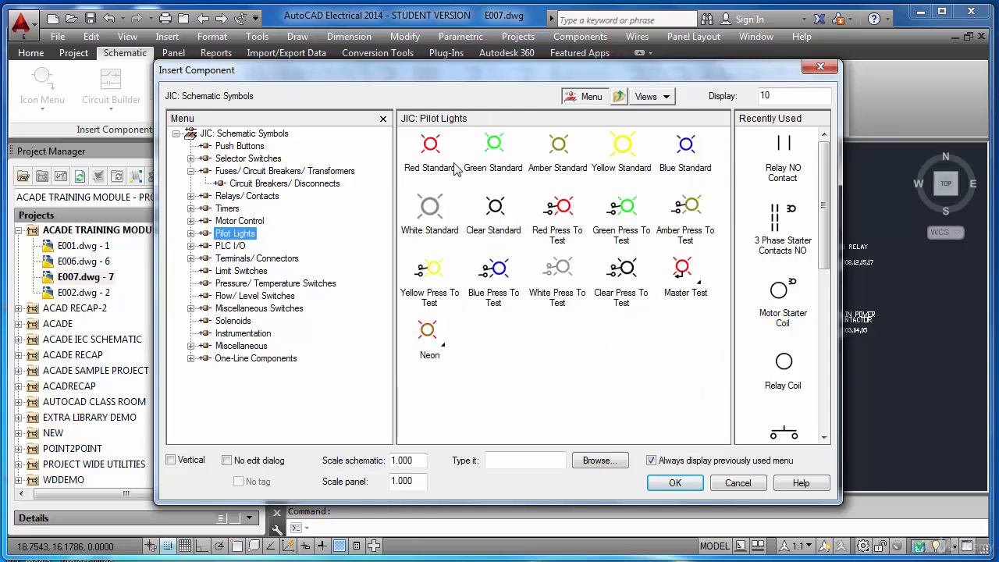
{"action": "left_click", "coordinate": [493, 152]}
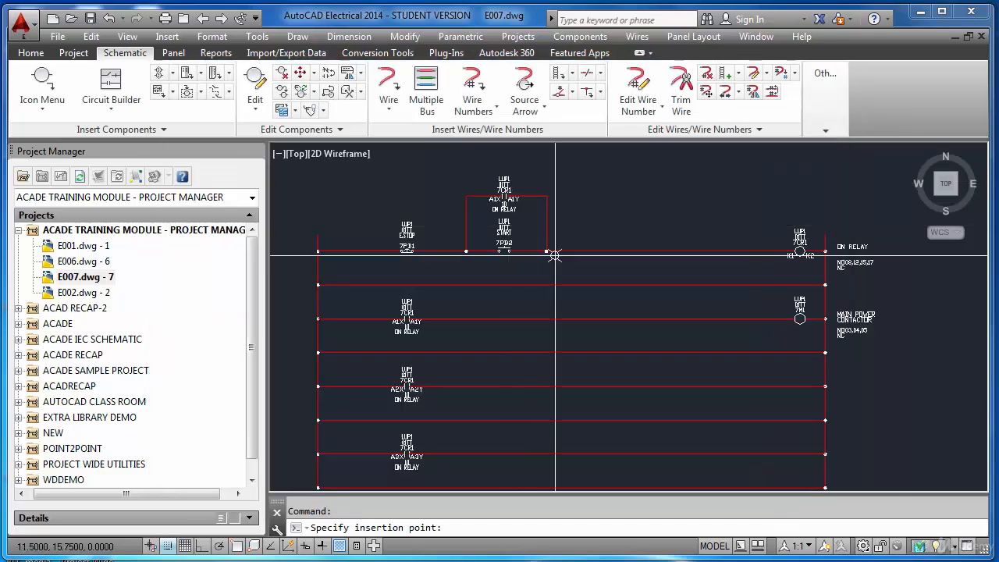
{"action": "left_click", "coordinate": [741, 386]}
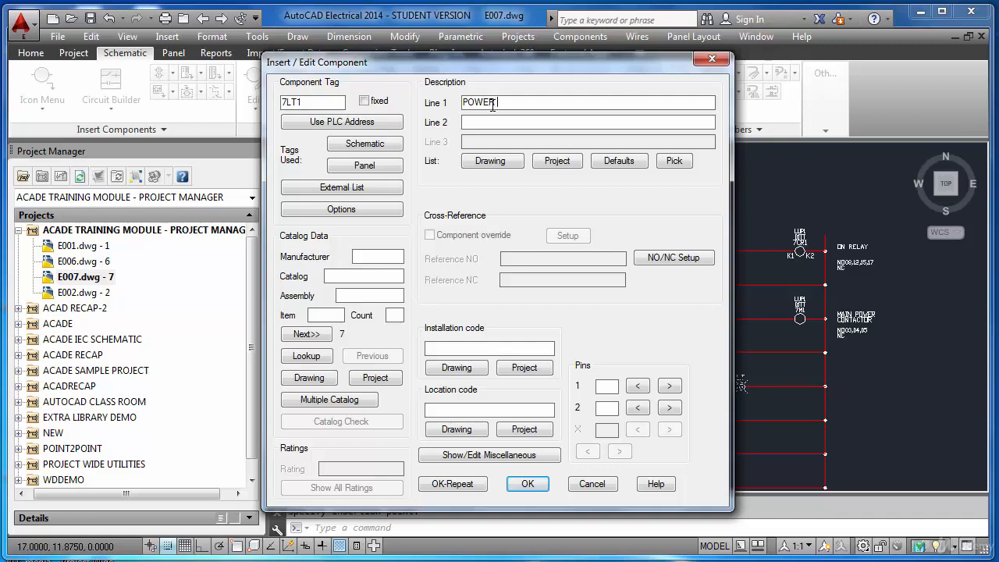
Step: Give the green pilot light item 7, count 1, AB part 800H-PR16G, installation code LUP1 and location code 01TT, and finish inserting it
{"action": "left_click", "coordinate": [318, 340]}
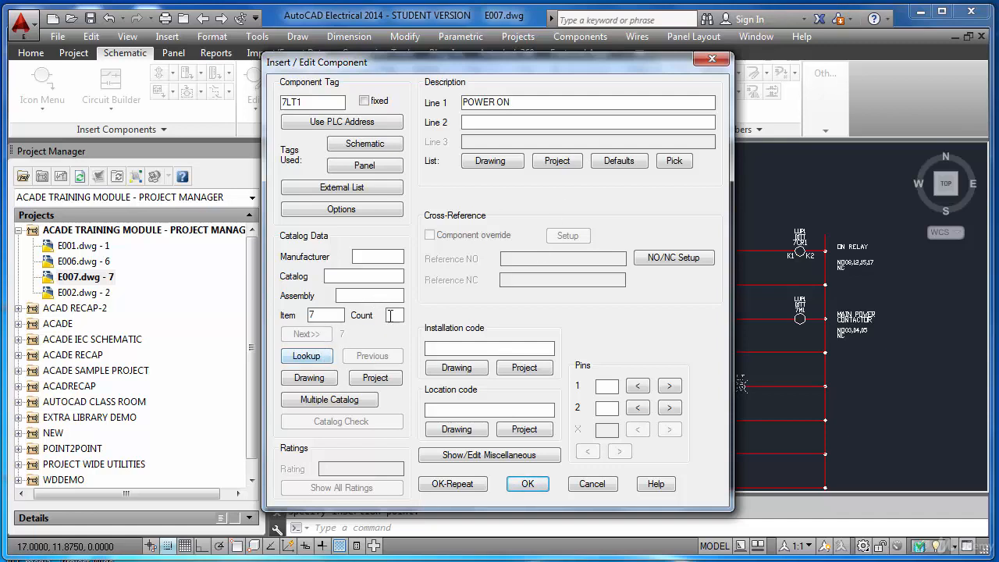
{"action": "left_click", "coordinate": [324, 360]}
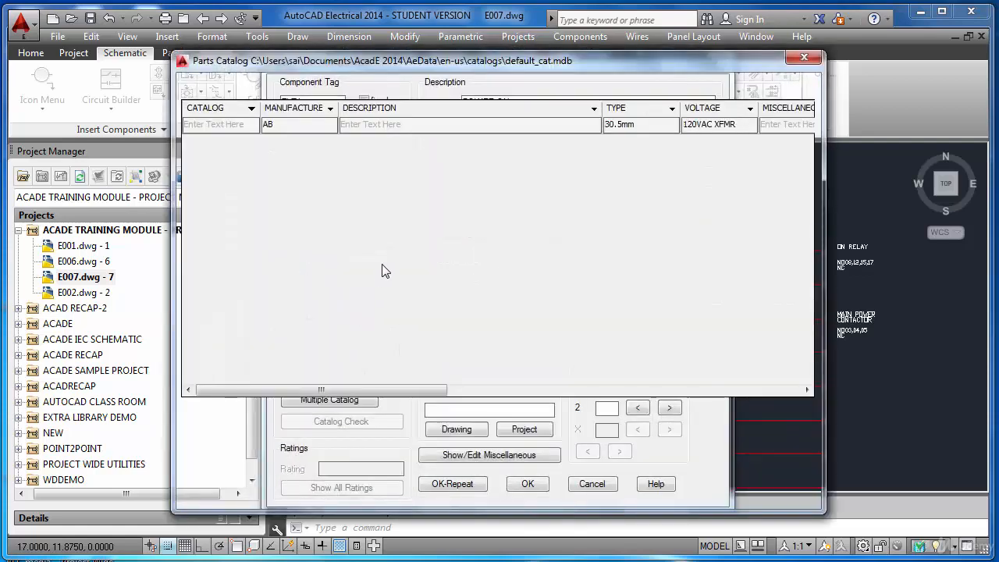
{"action": "left_click", "coordinate": [637, 495]}
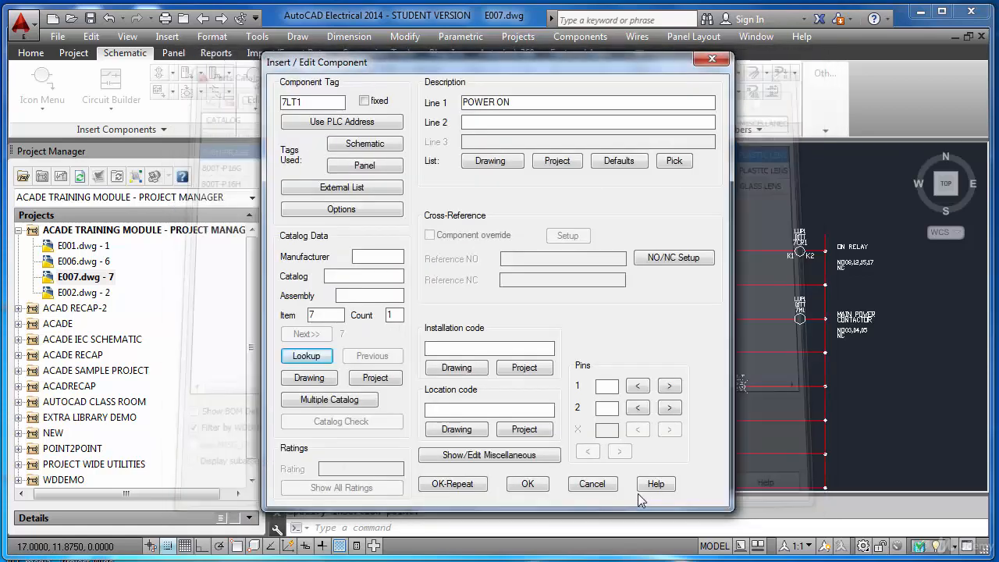
{"action": "left_click", "coordinate": [471, 349]}
{"action": "type", "text": "LUP1"}
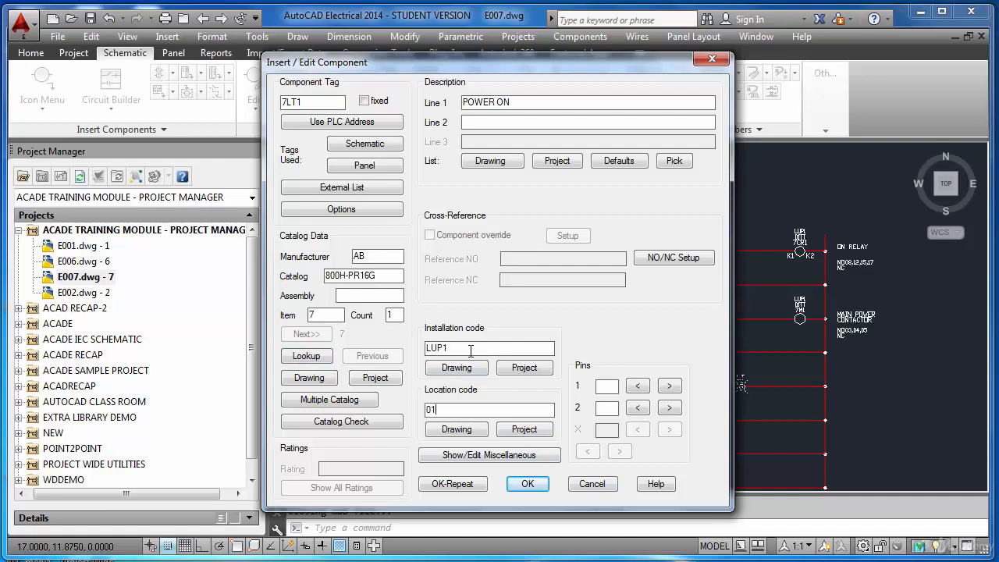
{"action": "left_click", "coordinate": [526, 484]}
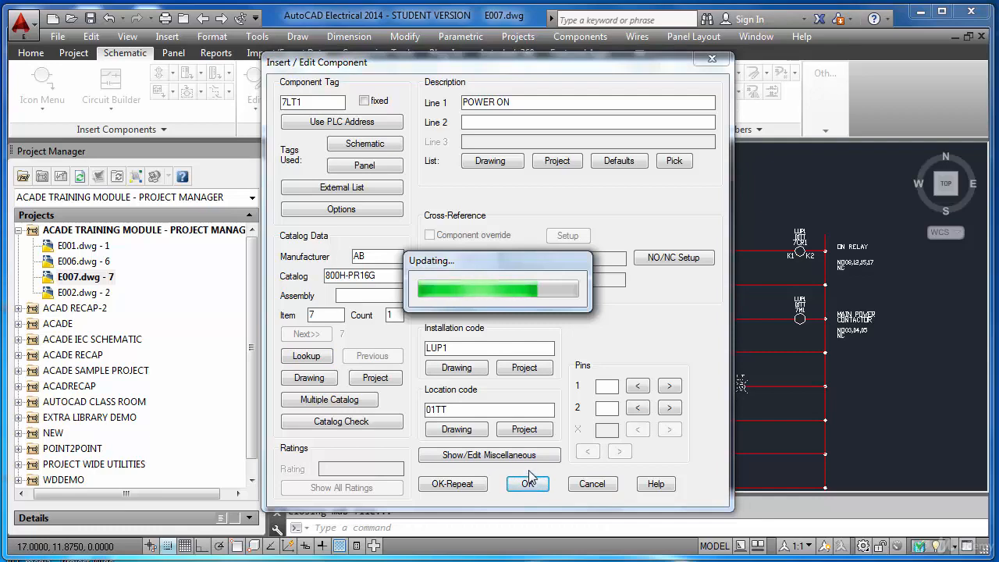
Step: Place a standard red pilot light on the ladder's seventh rung, directly below the green one, and describe it as POWER OFF
{"action": "key", "text": "Return"}
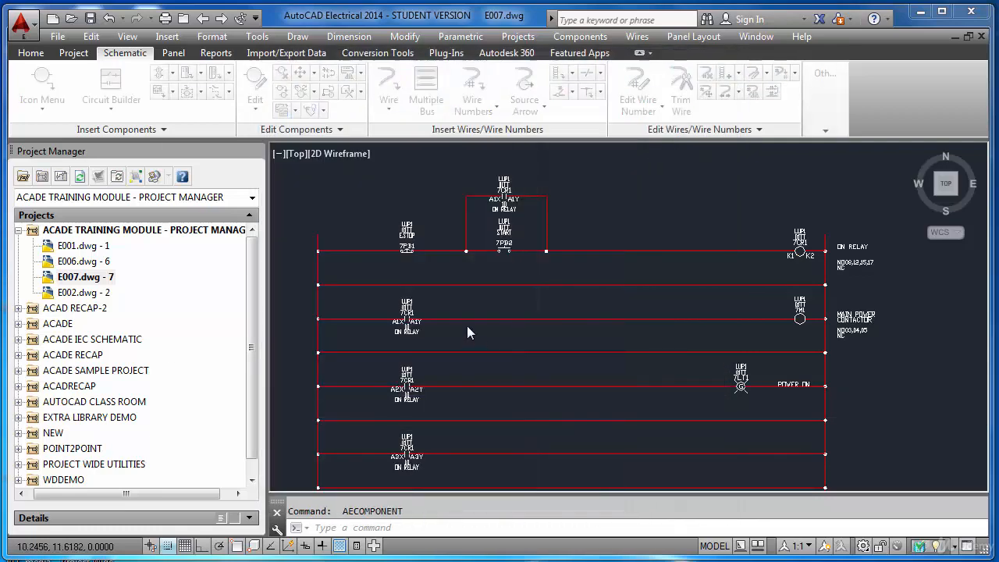
{"action": "left_click", "coordinate": [433, 152]}
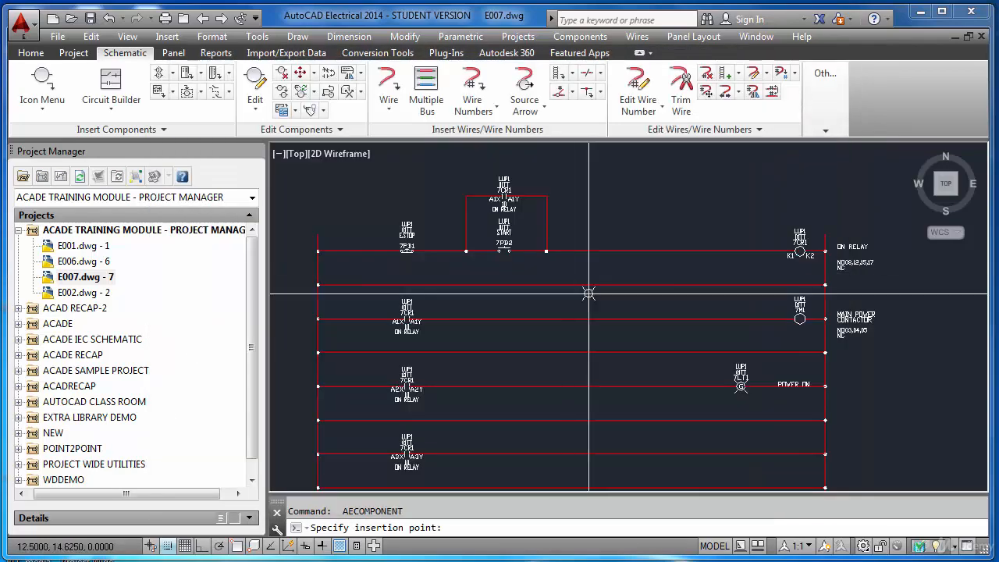
{"action": "left_click", "coordinate": [741, 450]}
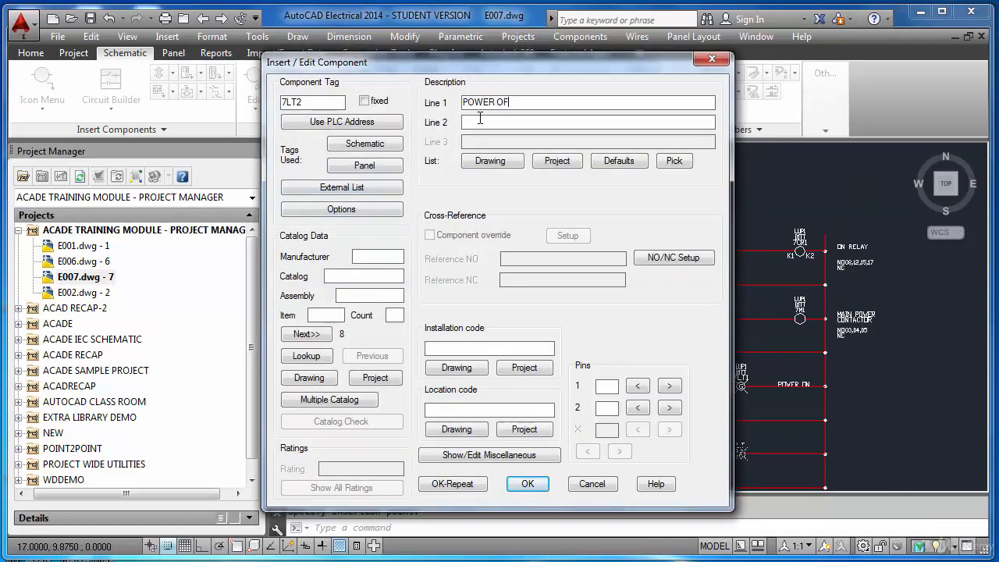
Step: Give the red pilot light item 8, count 1, AB part 800H-PR16R, installation code LUP1 and location code 01TT, and finish inserting it
{"action": "left_click", "coordinate": [308, 334]}
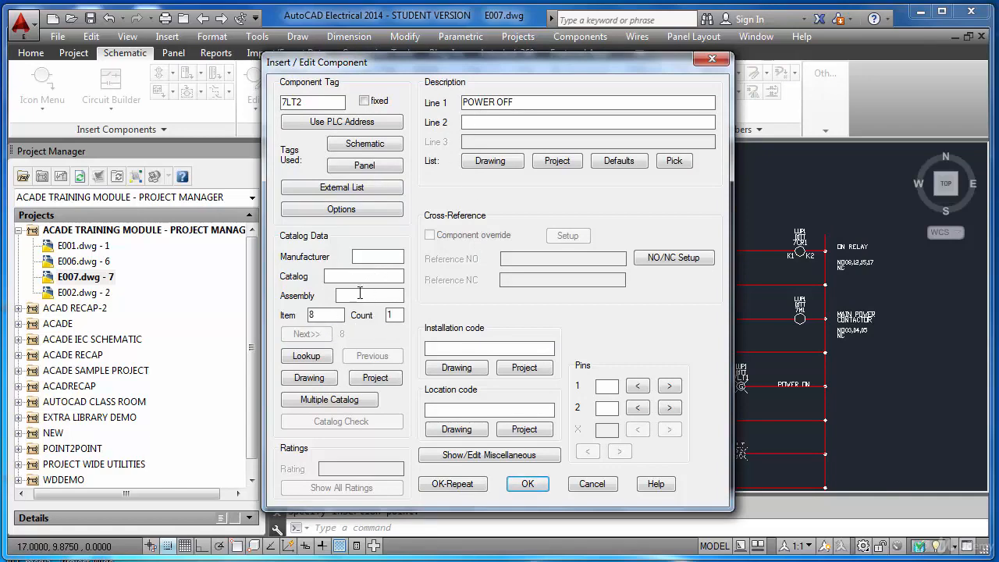
{"action": "left_click", "coordinate": [303, 357]}
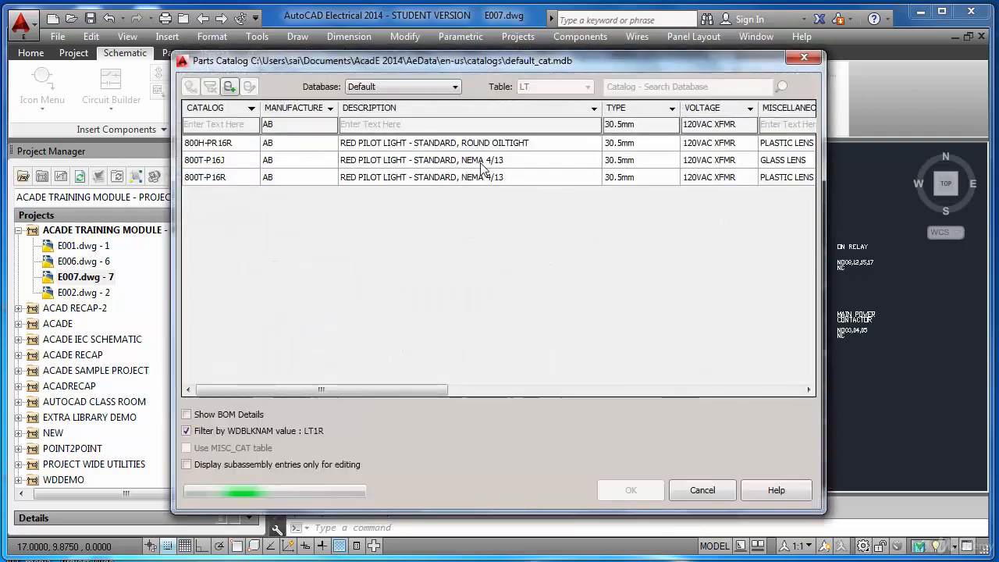
{"action": "left_click", "coordinate": [629, 490]}
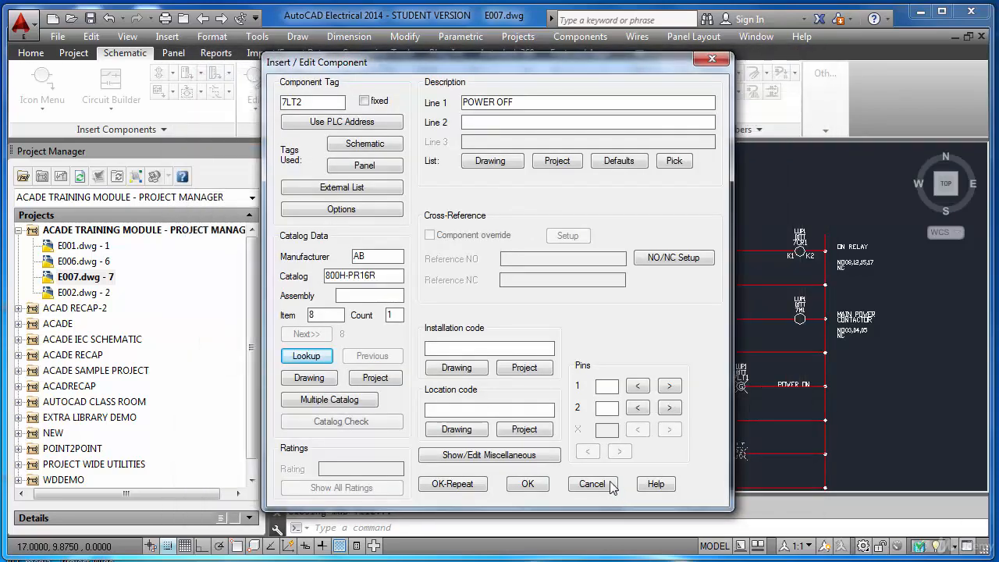
{"action": "left_click", "coordinate": [474, 349]}
{"action": "type", "text": "LUP1"}
{"action": "key", "text": "Tab"}
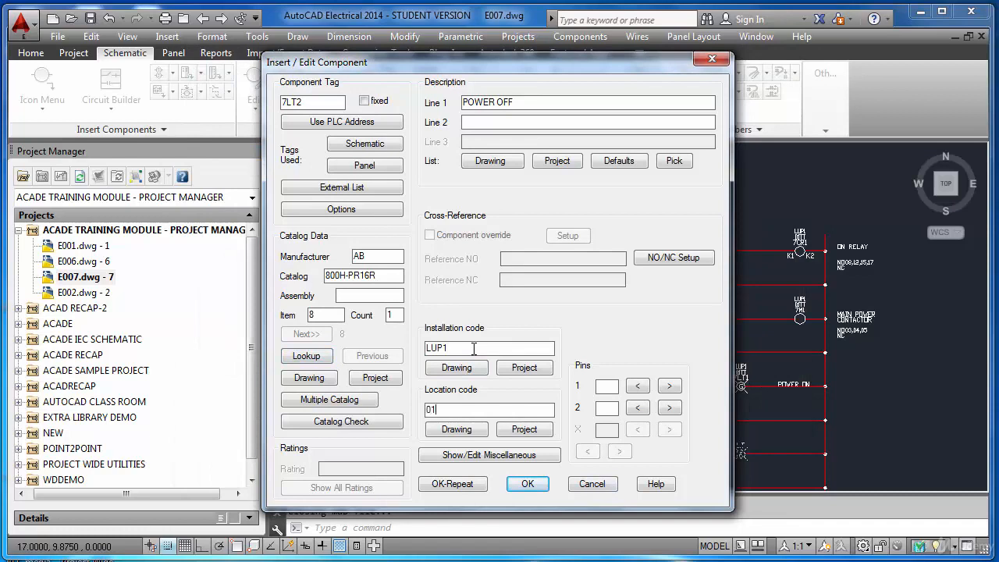
{"action": "left_click", "coordinate": [523, 482]}
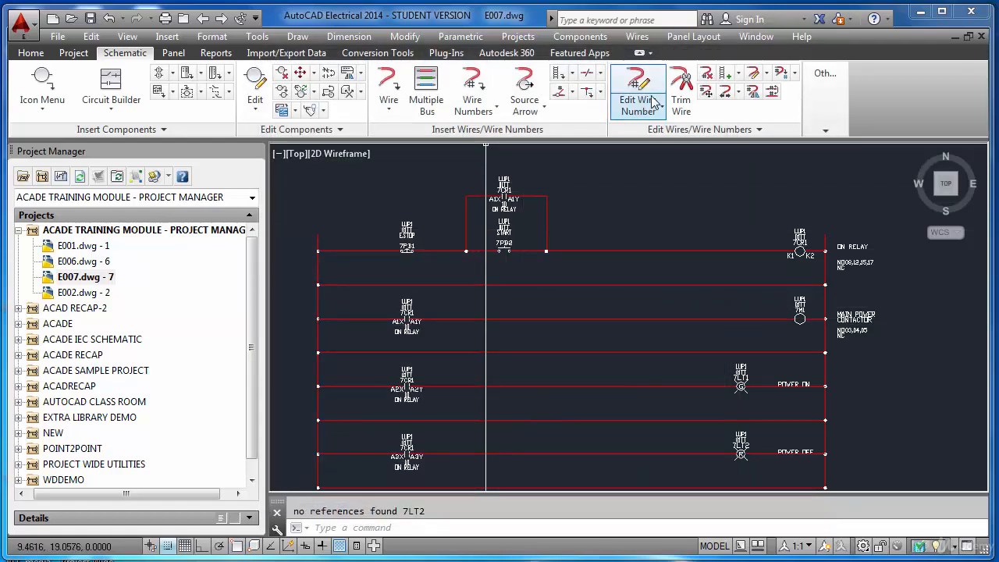
Step: Trim both ladder rails just below the POWER OFF rung and trim away the three empty rungs between the component rungs
{"action": "left_click", "coordinate": [680, 90]}
{"action": "scroll", "coordinate": [687, 322], "scroll_direction": "down", "scroll_amount": 2}
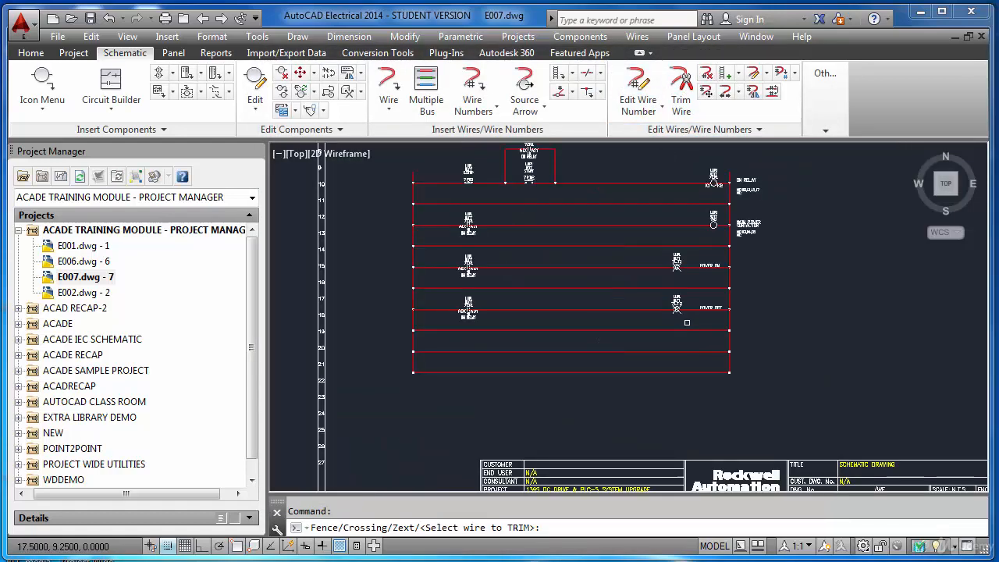
{"action": "left_click", "coordinate": [729, 323]}
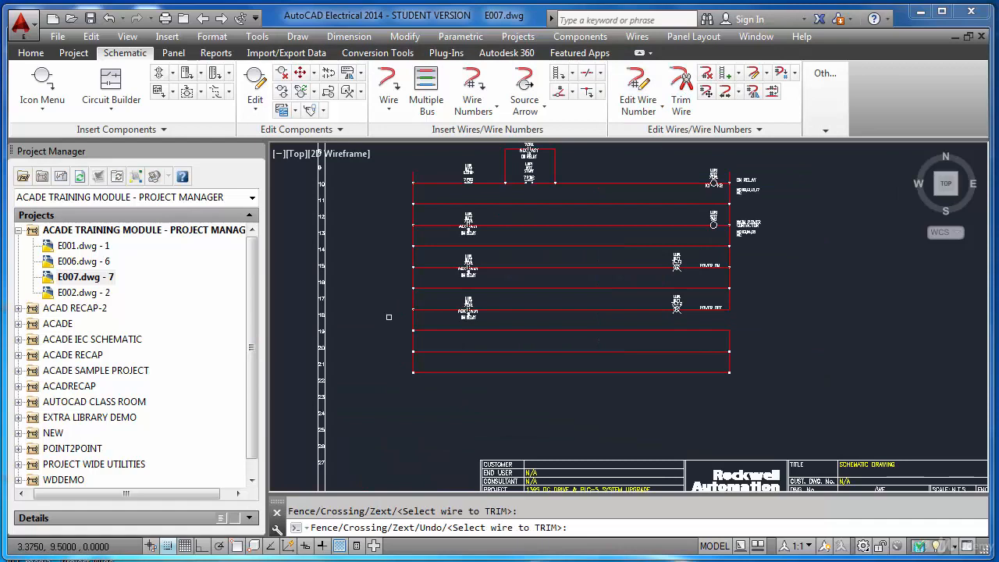
{"action": "left_click", "coordinate": [412, 323]}
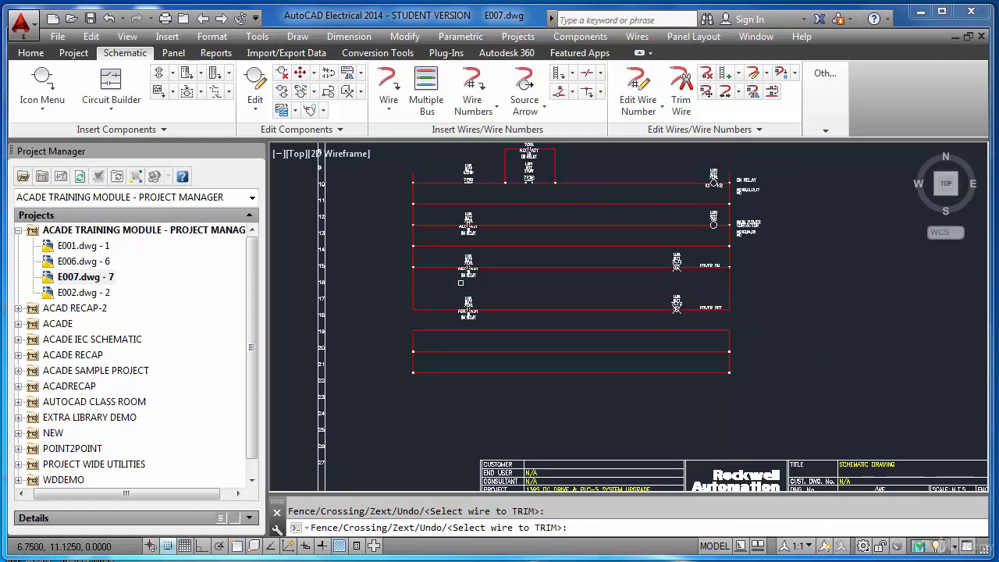
{"action": "left_click", "coordinate": [499, 246]}
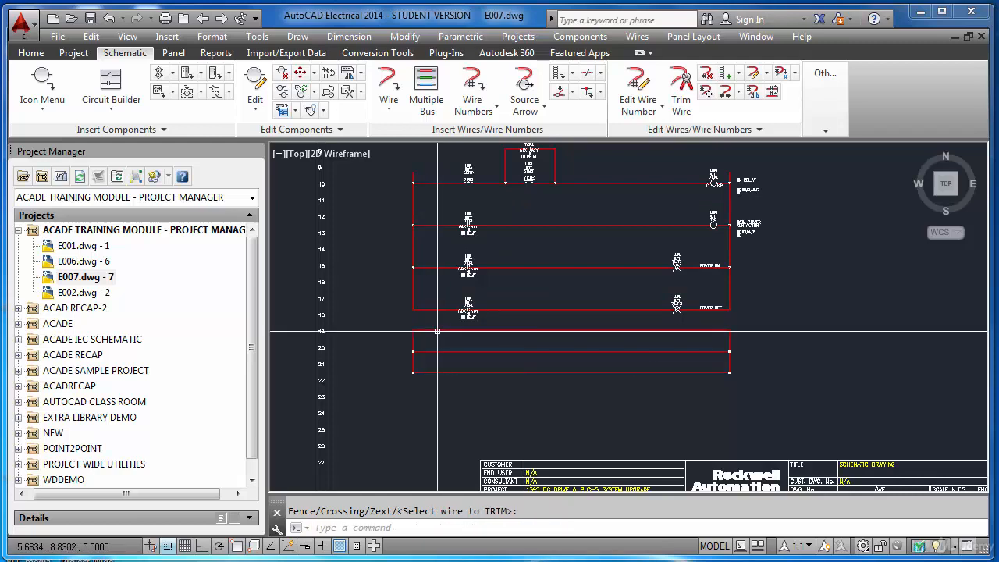
Step: Trim the uppermost empty rung below the POWER OFF rung, along with the left rail segment attached to it
{"action": "left_click", "coordinate": [434, 331]}
{"action": "left_click", "coordinate": [413, 337]}
{"action": "key", "text": "Return"}
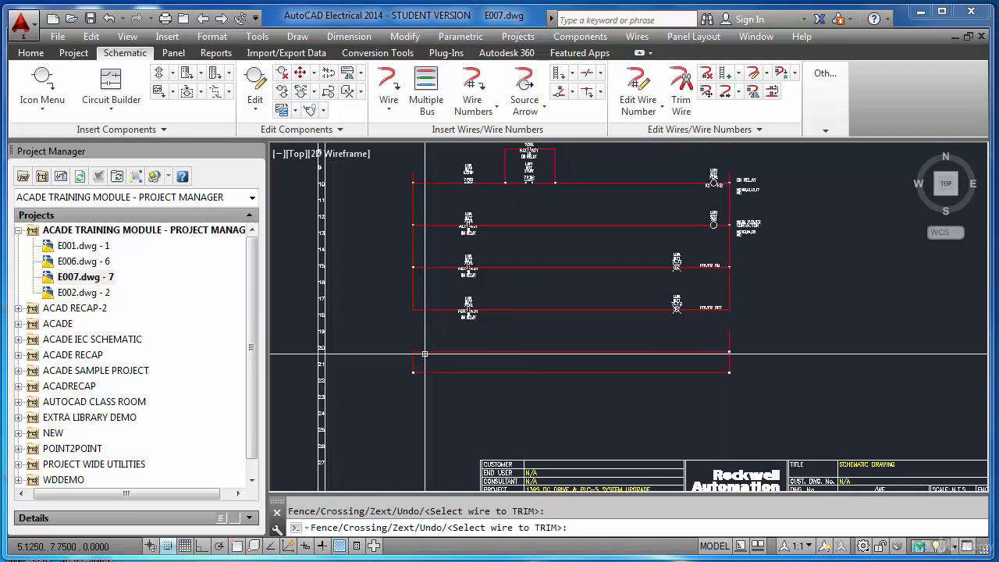
{"action": "key", "text": "Return"}
{"action": "key", "text": "Escape"}
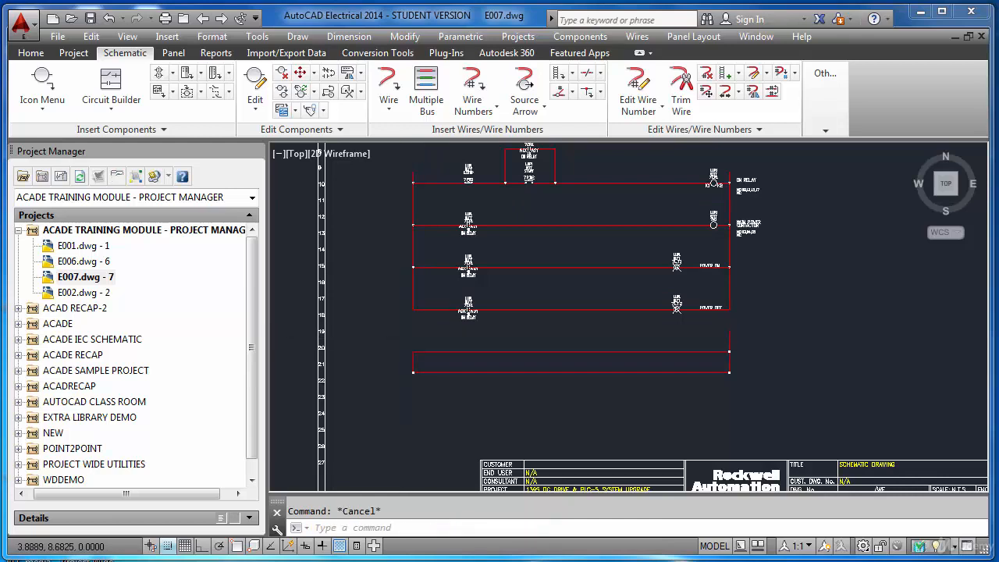
Step: Erase the remaining disconnected rungs and rail segments below the ladder's POWER OFF rung
{"action": "left_click", "coordinate": [400, 334]}
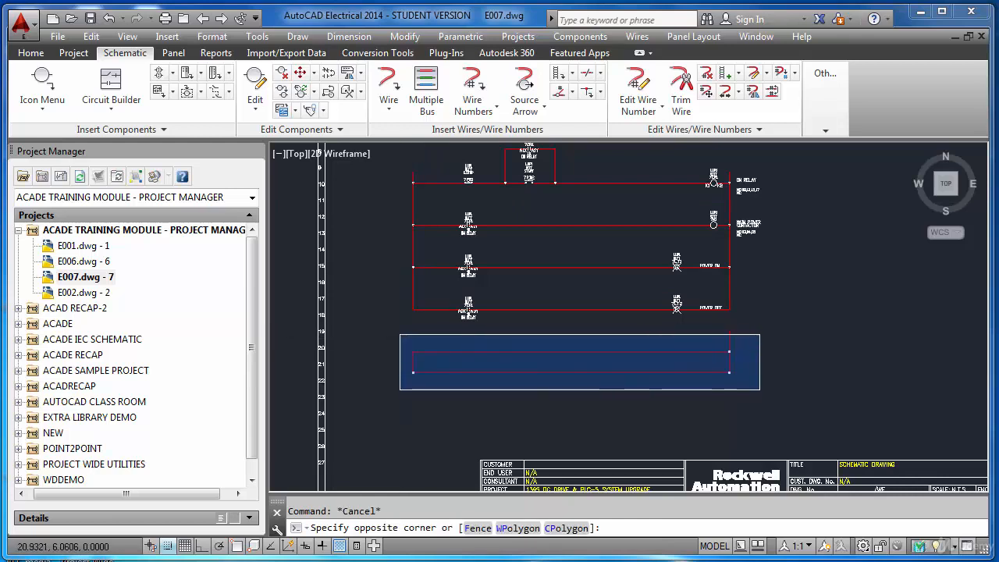
{"action": "key", "text": "Escape"}
{"action": "left_click", "coordinate": [757, 402]}
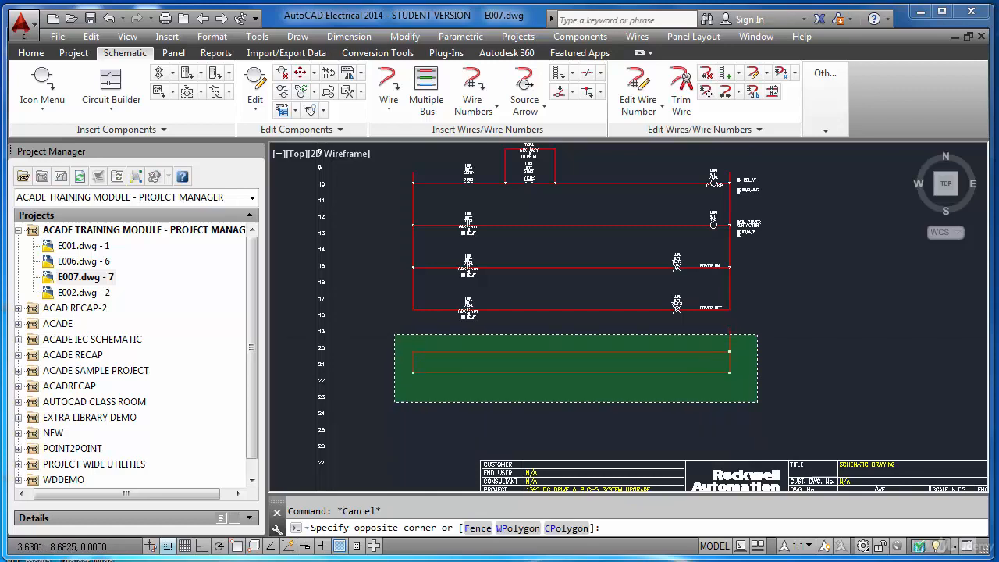
{"action": "left_click", "coordinate": [400, 327]}
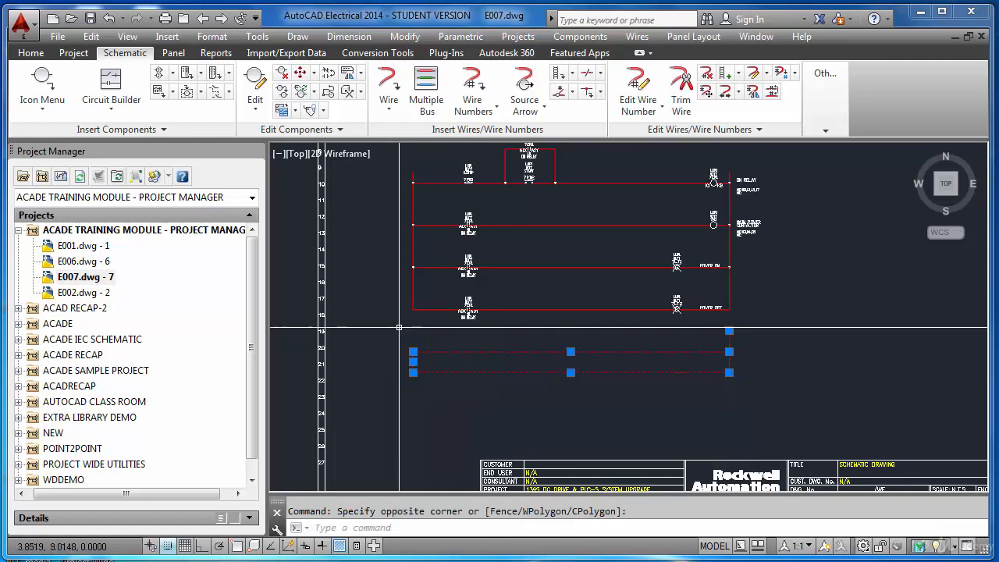
{"action": "key", "text": "Delete"}
{"action": "scroll", "coordinate": [556, 258], "scroll_direction": "down", "scroll_amount": 3}
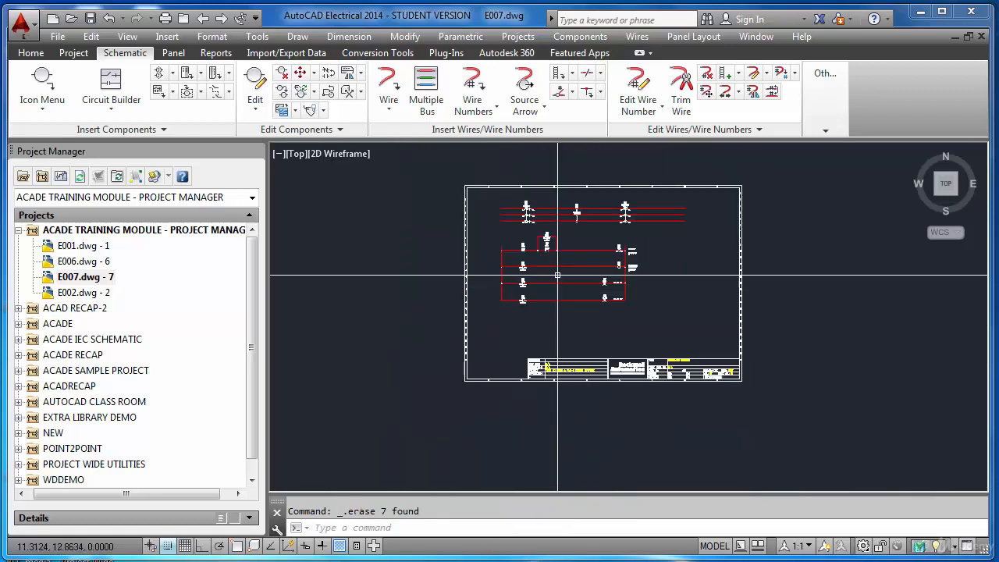
Step: Examine the 7CR1 relay contacts and the power on and power off lamp rungs in drawing E007
{"action": "scroll", "coordinate": [555, 246], "scroll_direction": "up", "scroll_amount": 4}
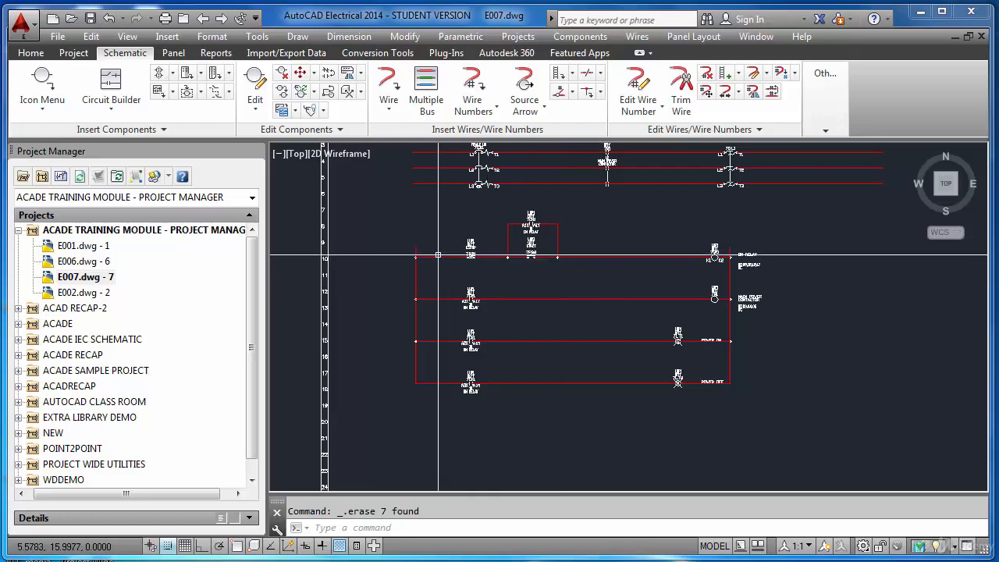
{"action": "scroll", "coordinate": [523, 266], "scroll_direction": "up", "scroll_amount": 3}
{"action": "scroll", "coordinate": [522, 269], "scroll_direction": "down", "scroll_amount": 1}
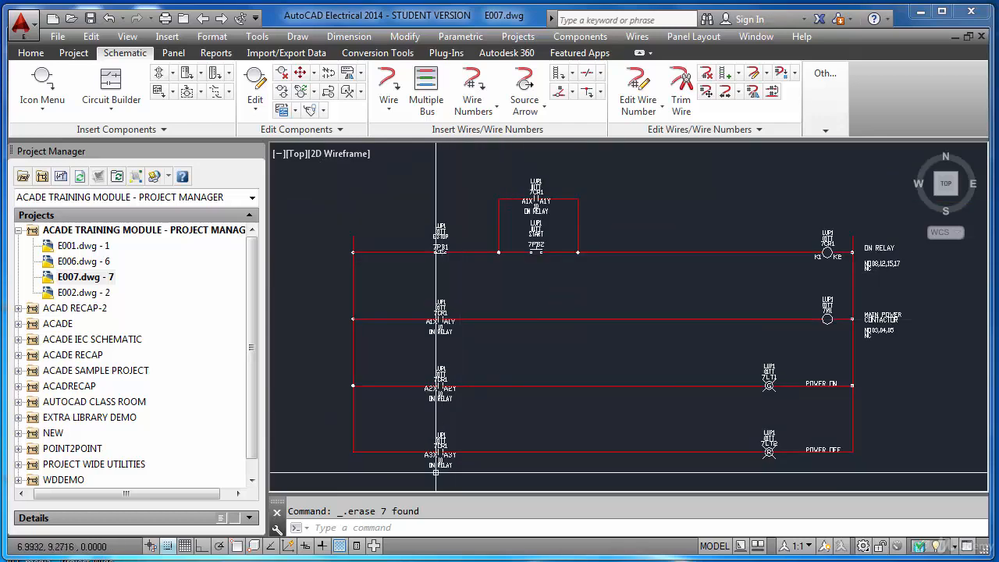
{"action": "scroll", "coordinate": [441, 456], "scroll_direction": "up", "scroll_amount": 4}
{"action": "scroll", "coordinate": [410, 355], "scroll_direction": "down", "scroll_amount": 1}
{"action": "scroll", "coordinate": [425, 407], "scroll_direction": "up", "scroll_amount": 2}
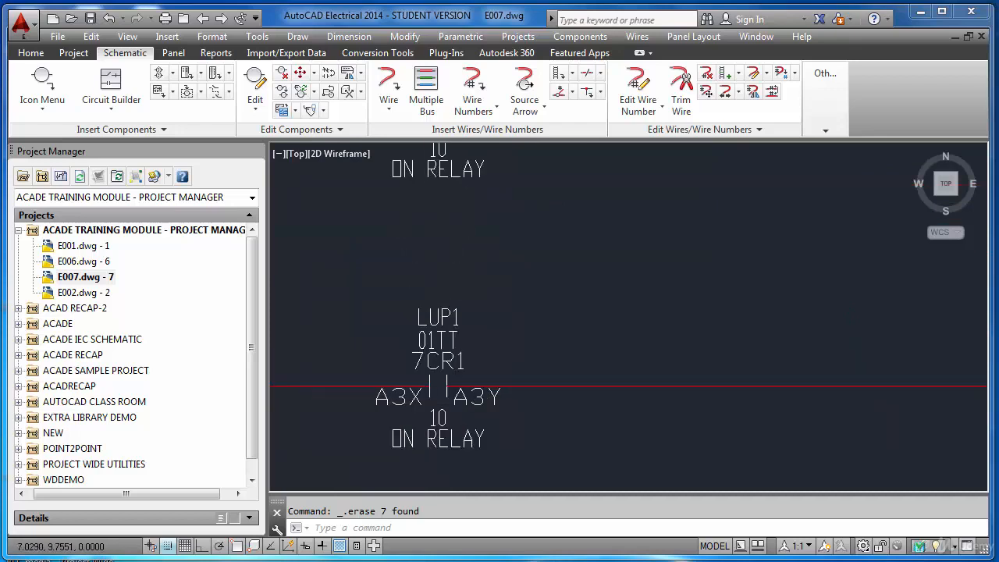
{"action": "scroll", "coordinate": [424, 405], "scroll_direction": "down", "scroll_amount": 2}
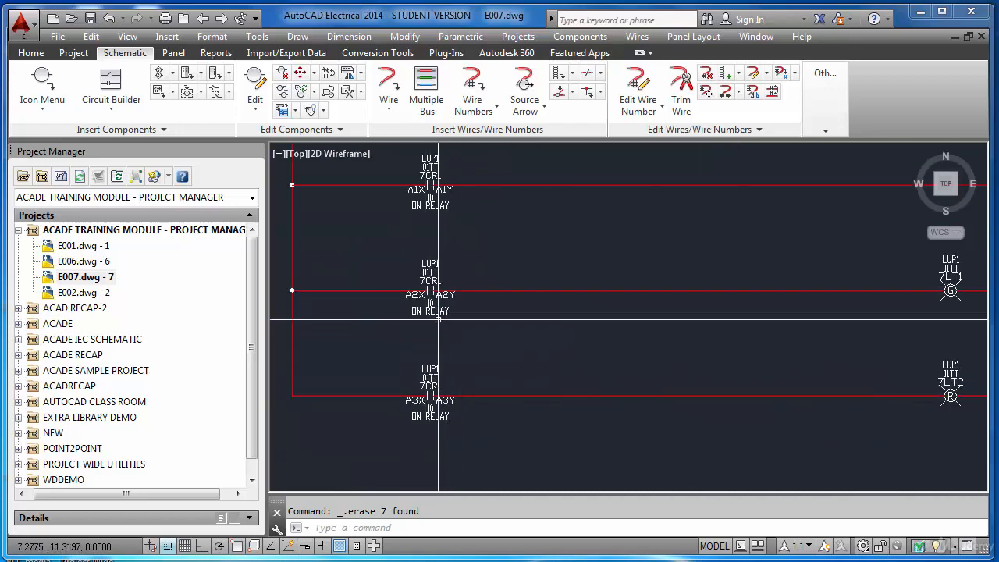
{"action": "scroll", "coordinate": [646, 414], "scroll_direction": "down", "scroll_amount": 2}
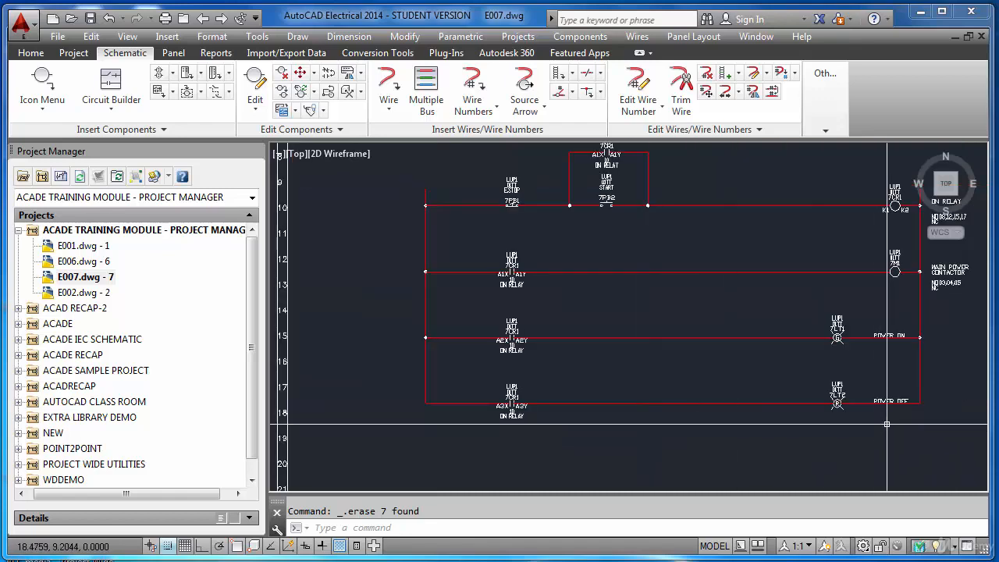
{"action": "scroll", "coordinate": [655, 413], "scroll_direction": "up", "scroll_amount": 4}
{"action": "scroll", "coordinate": [546, 402], "scroll_direction": "down", "scroll_amount": 2}
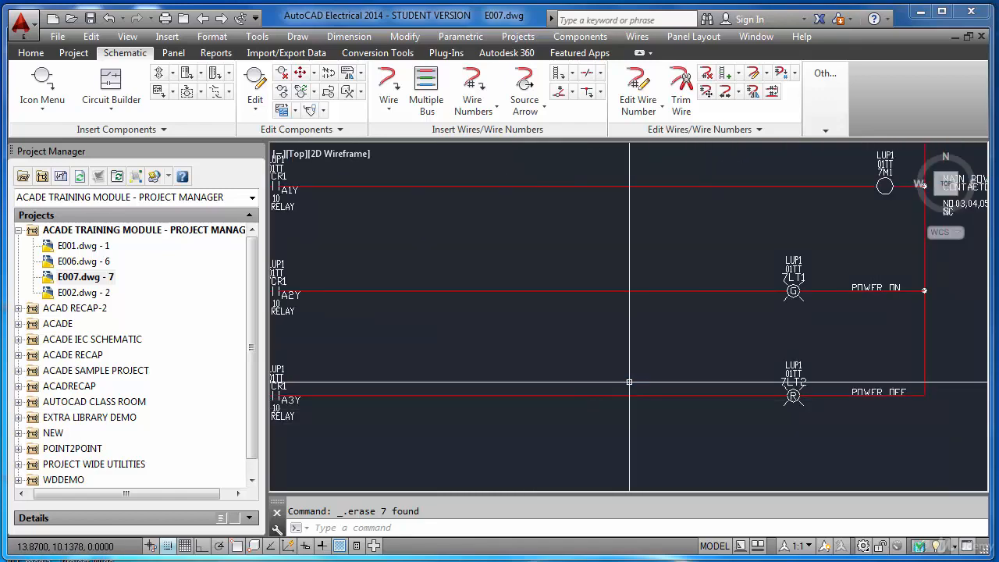
Step: Toggle the 7CR1 contact on the POWER OFF rung to normally closed and save drawing E007
{"action": "scroll", "coordinate": [320, 383], "scroll_direction": "down", "scroll_amount": 3}
{"action": "scroll", "coordinate": [320, 383], "scroll_direction": "up", "scroll_amount": 5}
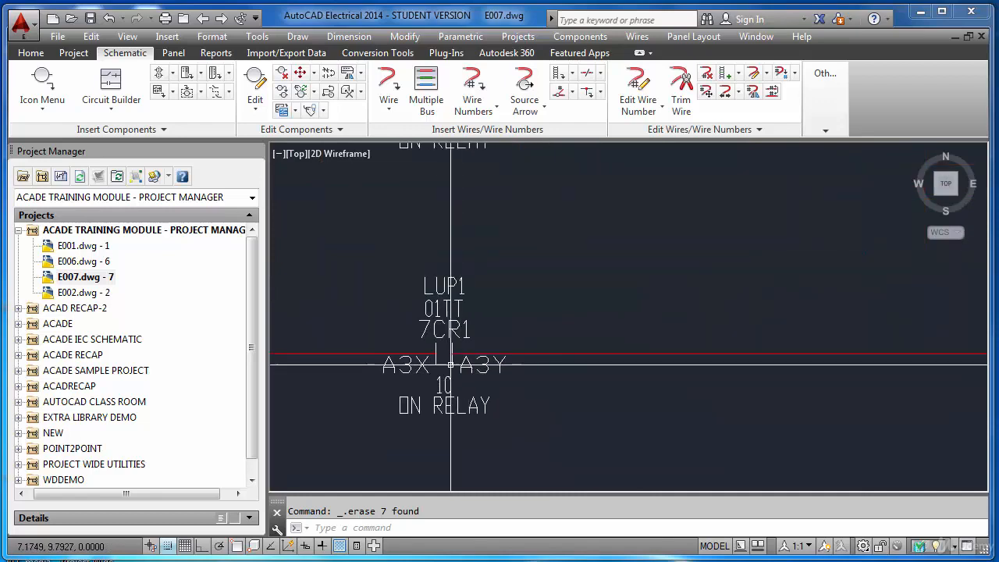
{"action": "left_click", "coordinate": [328, 72]}
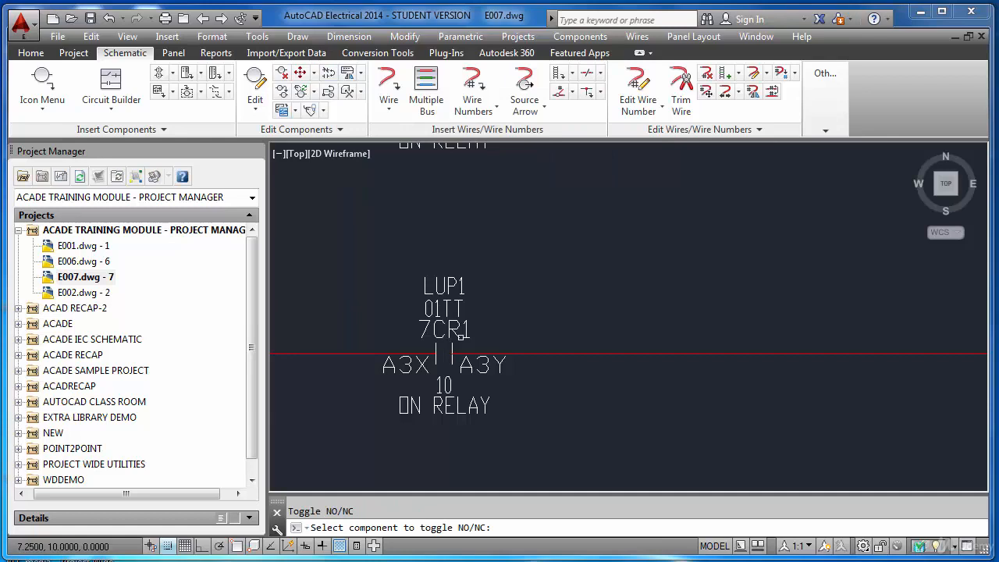
{"action": "left_click", "coordinate": [455, 334]}
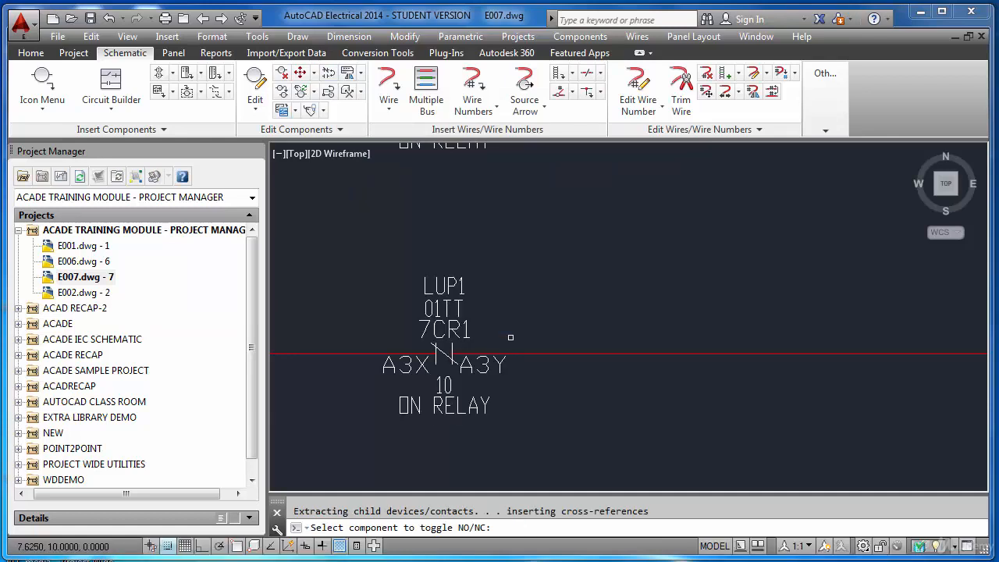
{"action": "key", "text": "Escape"}
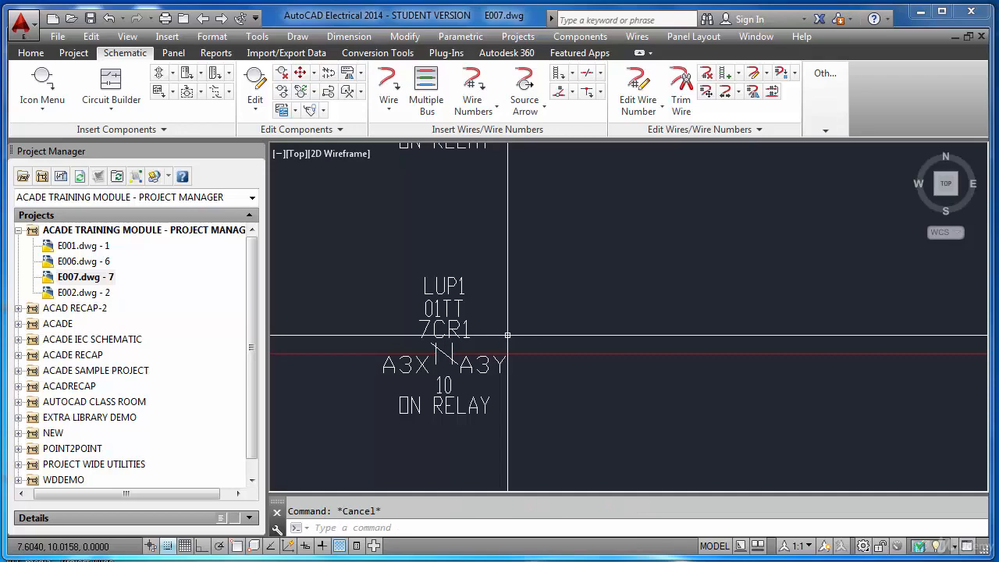
{"action": "type", "text": "z"}
{"action": "key", "text": "Return"}
{"action": "type", "text": "e"}
{"action": "key", "text": "Return"}
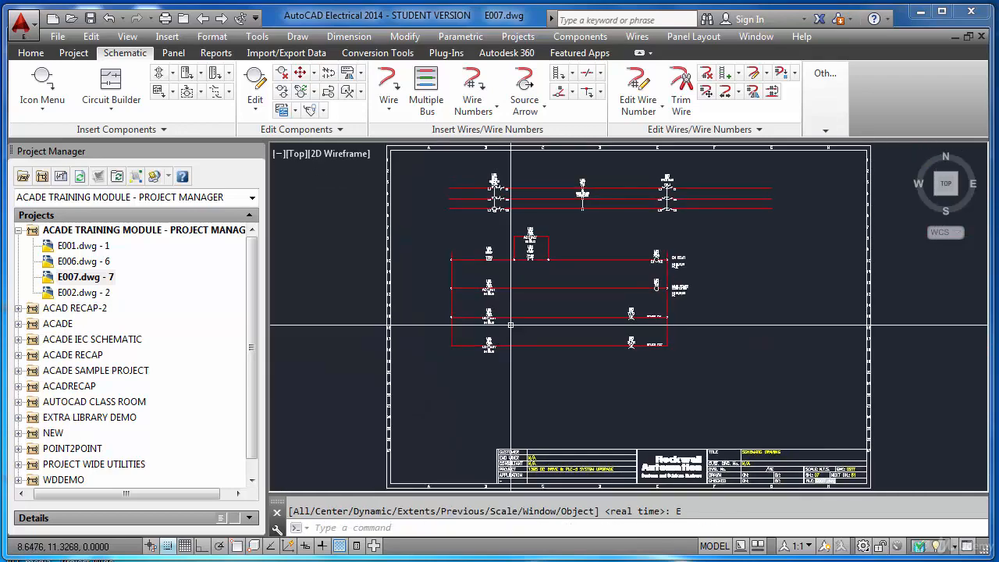
{"action": "key", "text": "ctrl+s"}
Step: Stretch the upper end of the control circuit's left vertical wire straight up above the ESTOP rung, with ortho on
{"action": "type", "text": "STRE"}
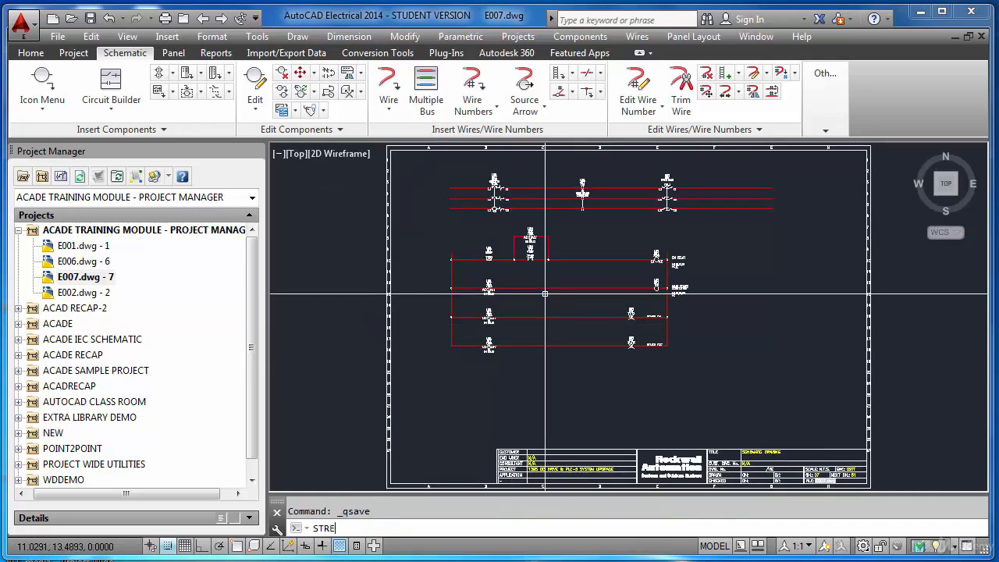
{"action": "type", "text": "TCH"}
{"action": "key", "text": "Return"}
{"action": "scroll", "coordinate": [461, 256], "scroll_direction": "up", "scroll_amount": 3}
{"action": "left_click", "coordinate": [449, 253]}
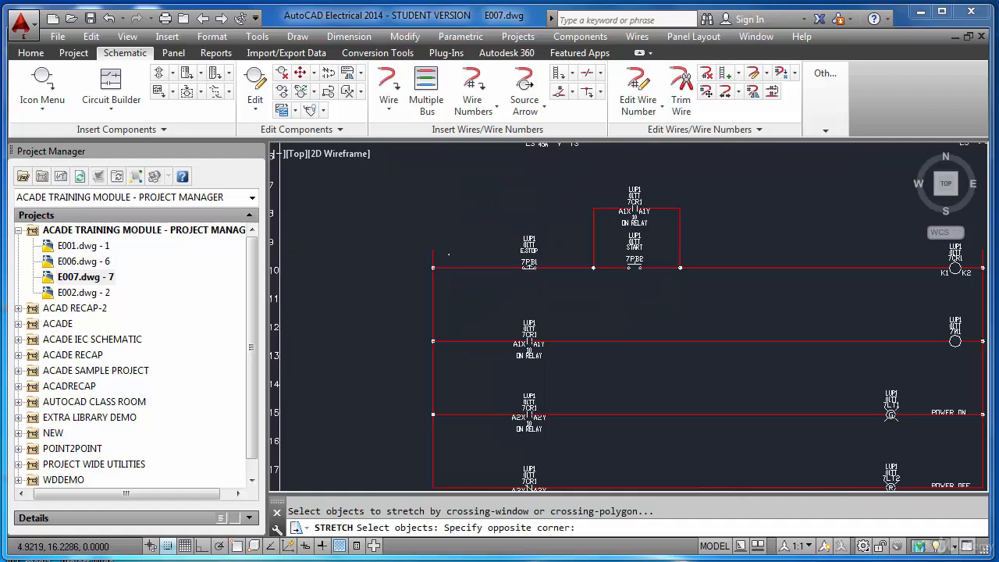
{"action": "left_click", "coordinate": [427, 240]}
{"action": "key", "text": "Return"}
{"action": "left_click", "coordinate": [442, 249]}
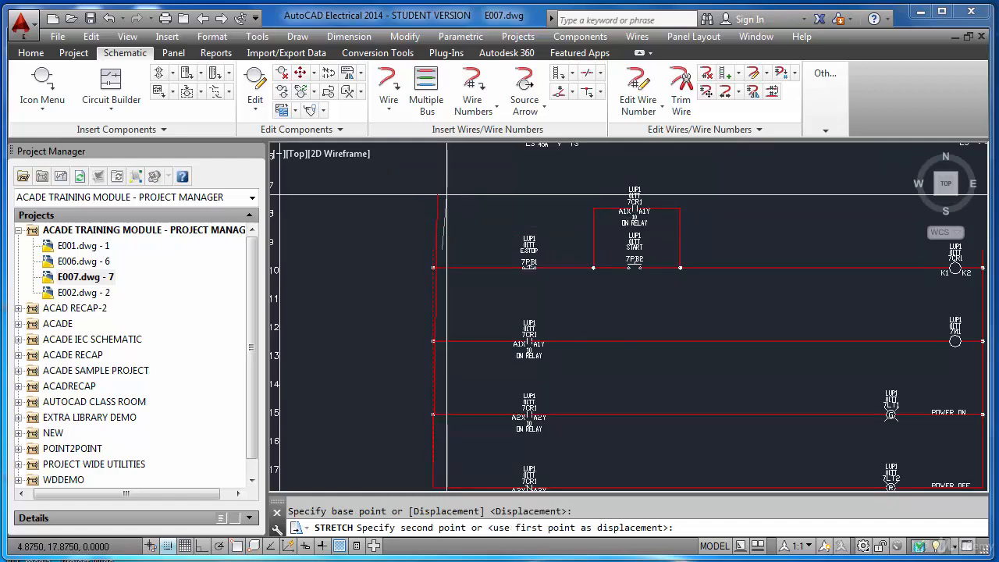
{"action": "key", "text": "F8"}
{"action": "left_click", "coordinate": [444, 192]}
{"action": "scroll", "coordinate": [444, 192], "scroll_direction": "down", "scroll_amount": 3}
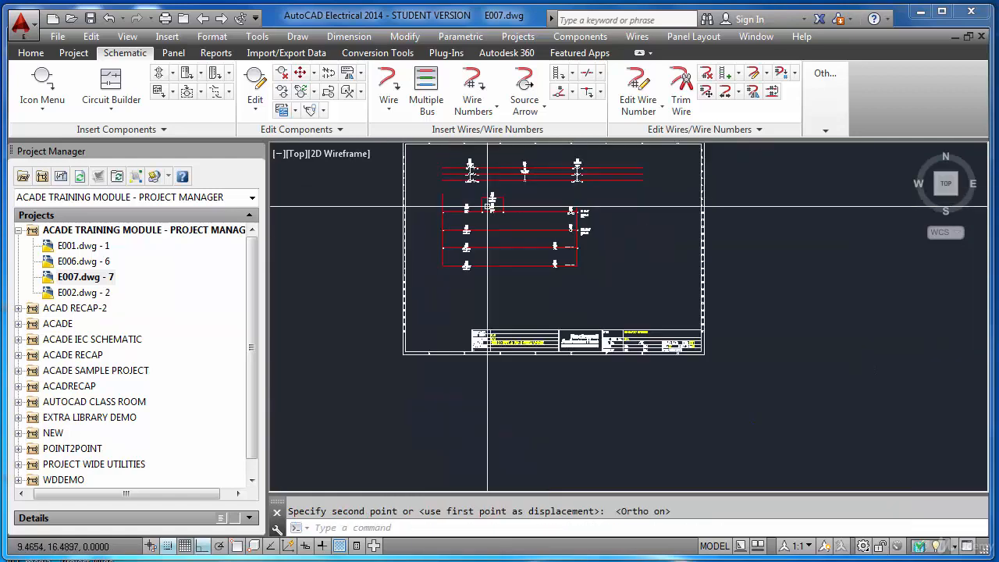
Step: Stretch the upper end of the control circuit's right vertical wire straight up about 1.625 units and save the drawing
{"action": "scroll", "coordinate": [583, 208], "scroll_direction": "up", "scroll_amount": 4}
{"action": "key", "text": "Return"}
{"action": "left_click", "coordinate": [549, 246]}
{"action": "left_click", "coordinate": [515, 267]}
{"action": "key", "text": "Return"}
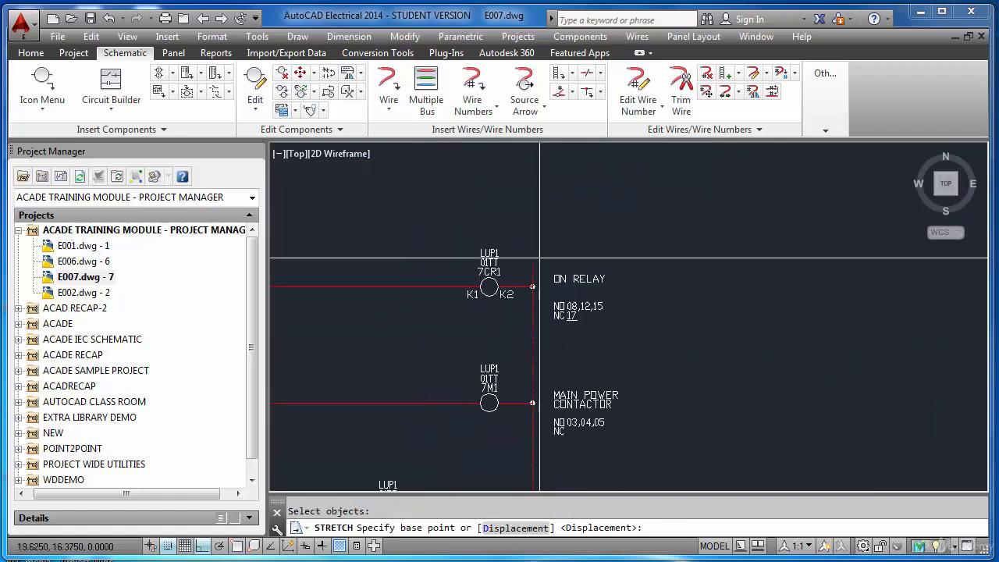
{"action": "left_click", "coordinate": [538, 257]}
{"action": "scroll", "coordinate": [554, 186], "scroll_direction": "down", "scroll_amount": 5}
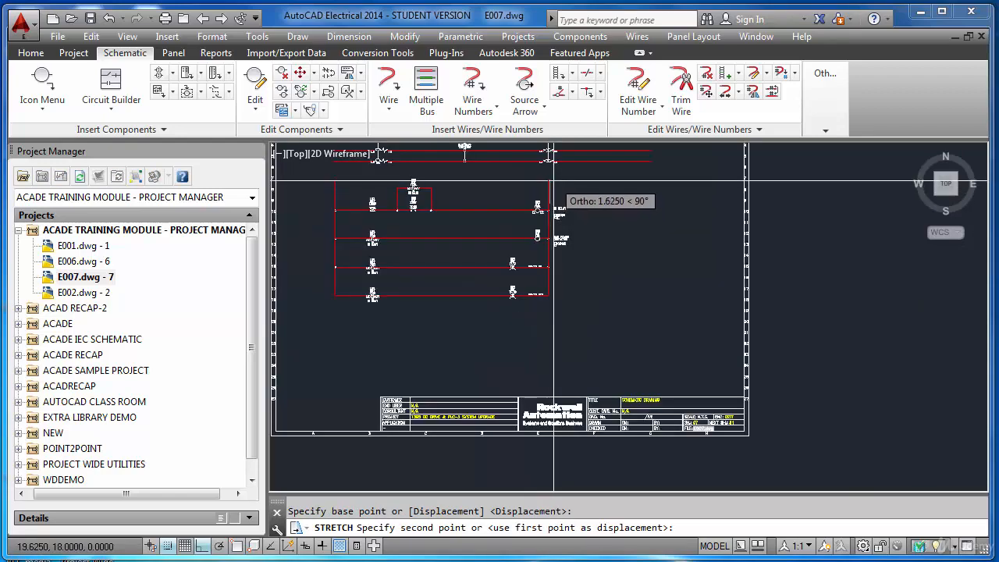
{"action": "key", "text": "Escape"}
{"action": "type", "text": "z"}
{"action": "key", "text": "Return"}
{"action": "type", "text": "e"}
{"action": "key", "text": "Return"}
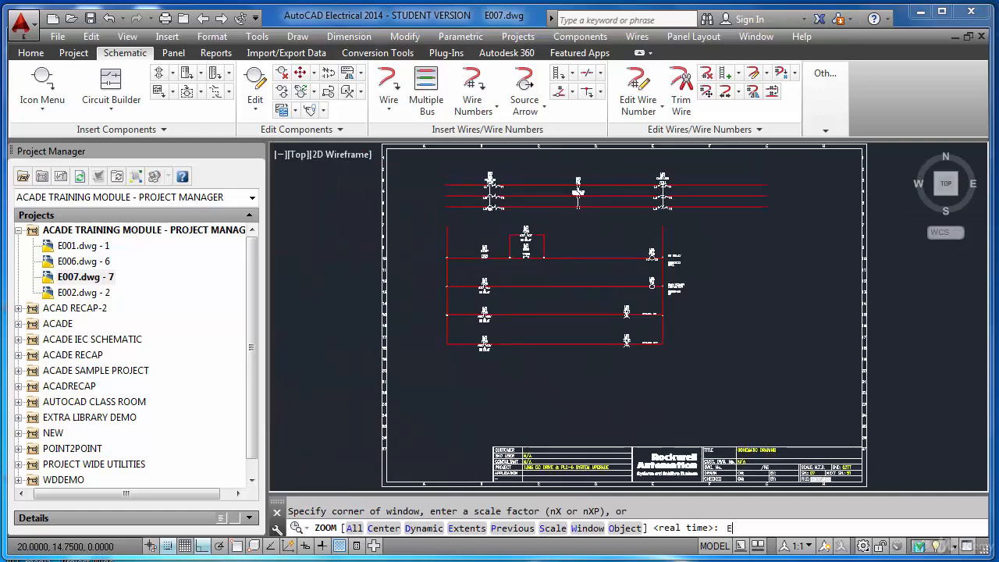
{"action": "key", "text": "ctrl+s"}
Step: Go to the previous project drawing, E006, and erase the existing vertical wire with its wire number and signal arrow
{"action": "left_click", "coordinate": [203, 18]}
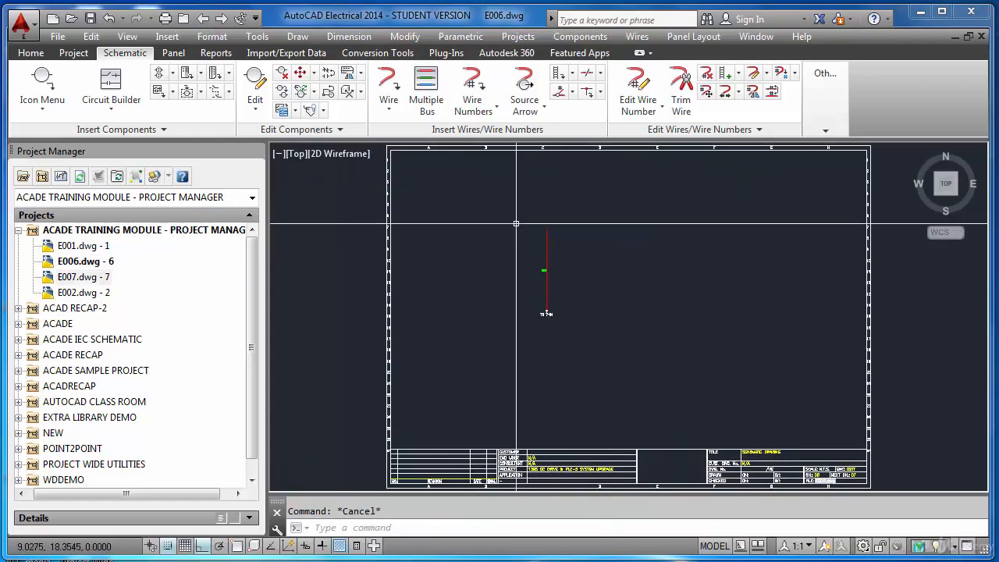
{"action": "left_click", "coordinate": [515, 223]}
{"action": "left_click", "coordinate": [658, 350]}
{"action": "key", "text": "Delete"}
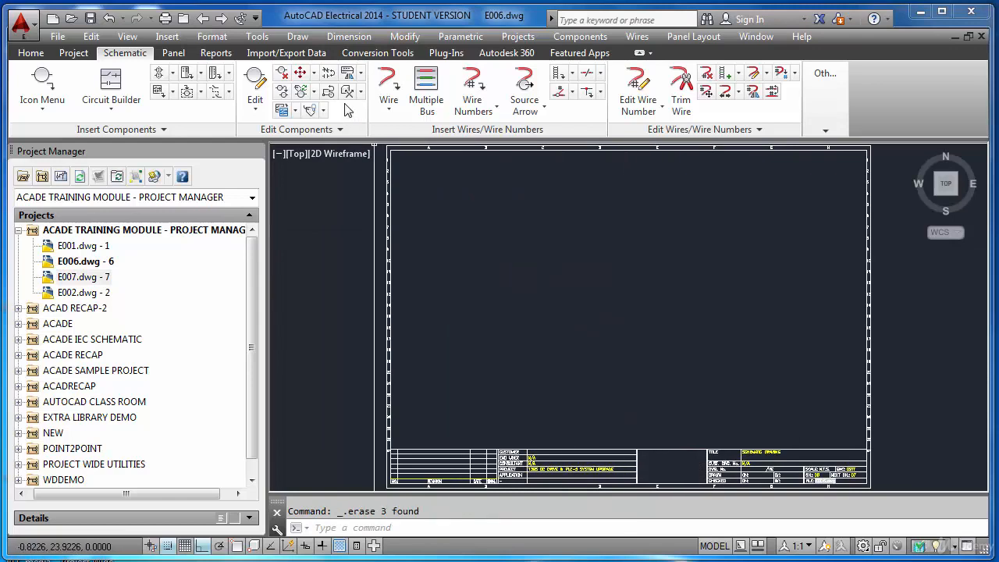
Step: Draw two parallel vertical wires about 6.75 units long and about 8 units apart in E006, and save the drawing
{"action": "left_click", "coordinate": [405, 84]}
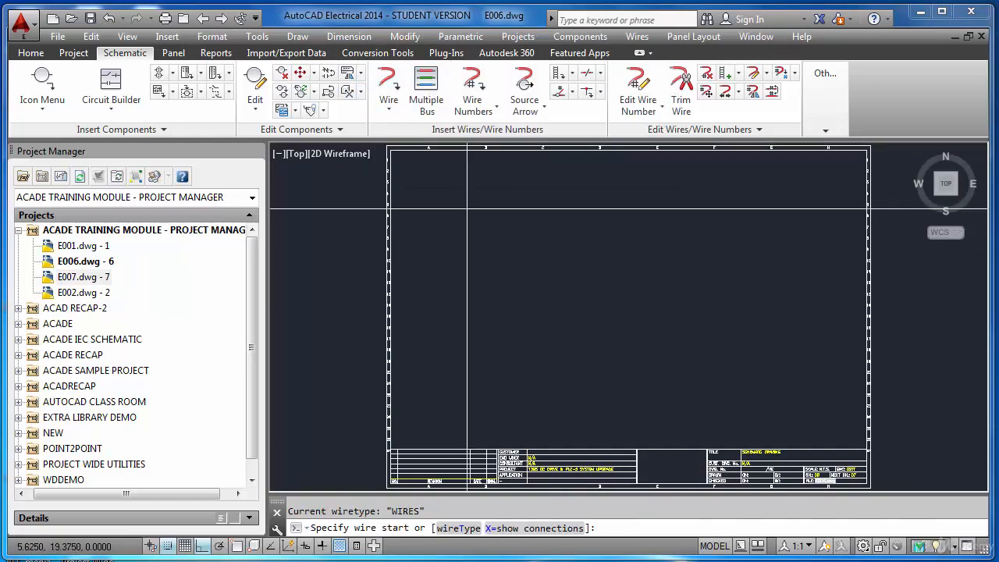
{"action": "left_click", "coordinate": [512, 337]}
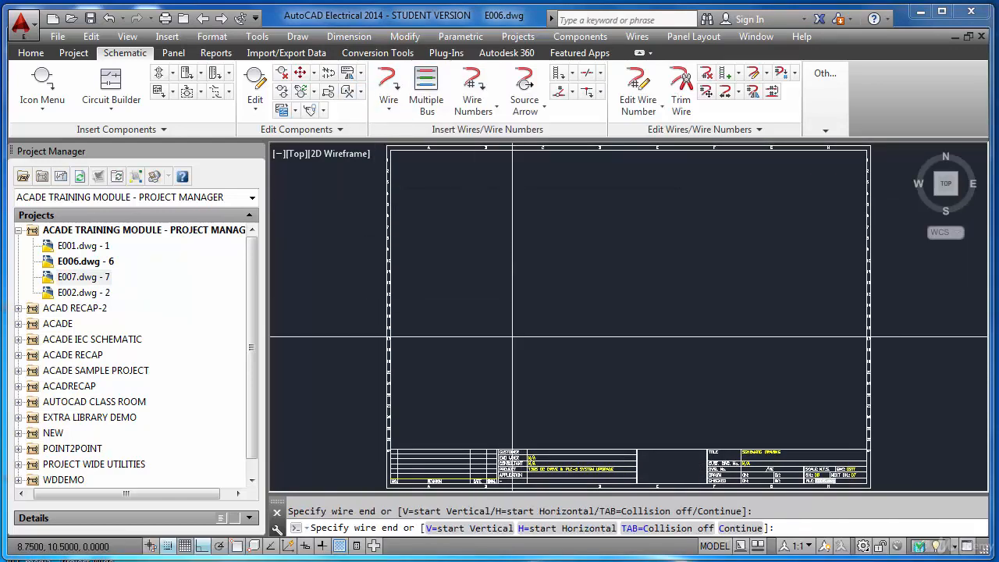
{"action": "key", "text": "Return"}
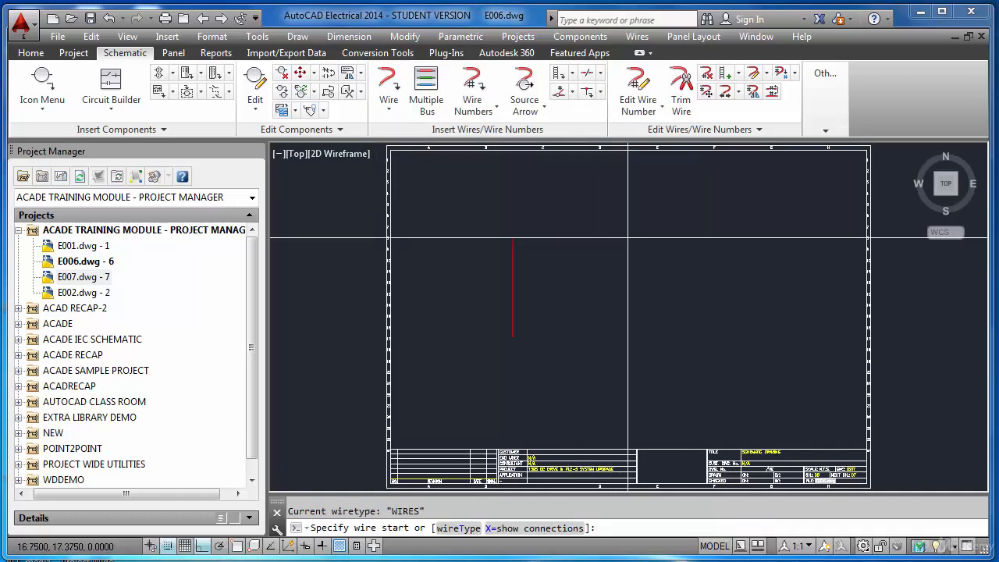
{"action": "left_click", "coordinate": [628, 237]}
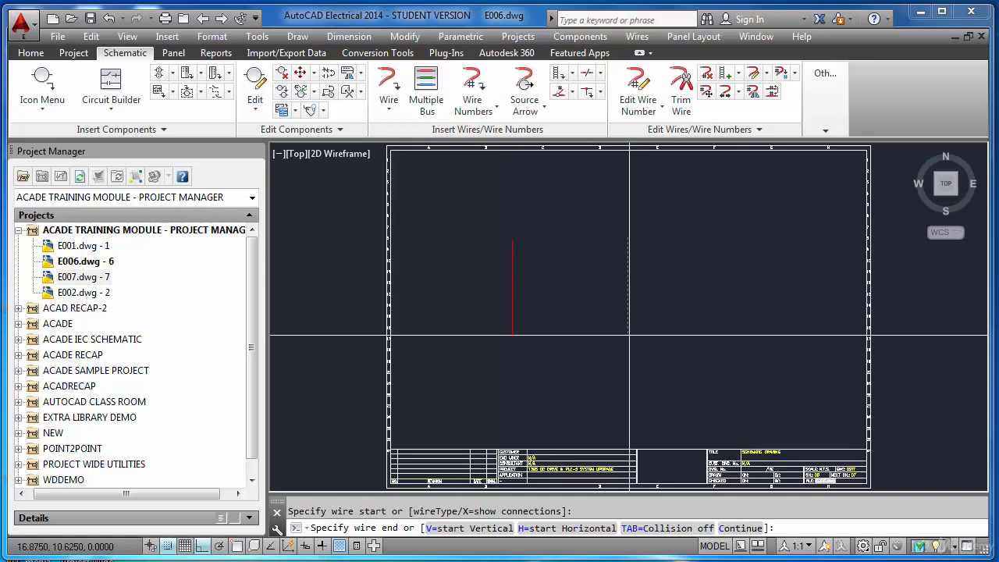
{"action": "left_click", "coordinate": [629, 335]}
{"action": "key", "text": "Return"}
{"action": "key", "text": "ctrl+s"}
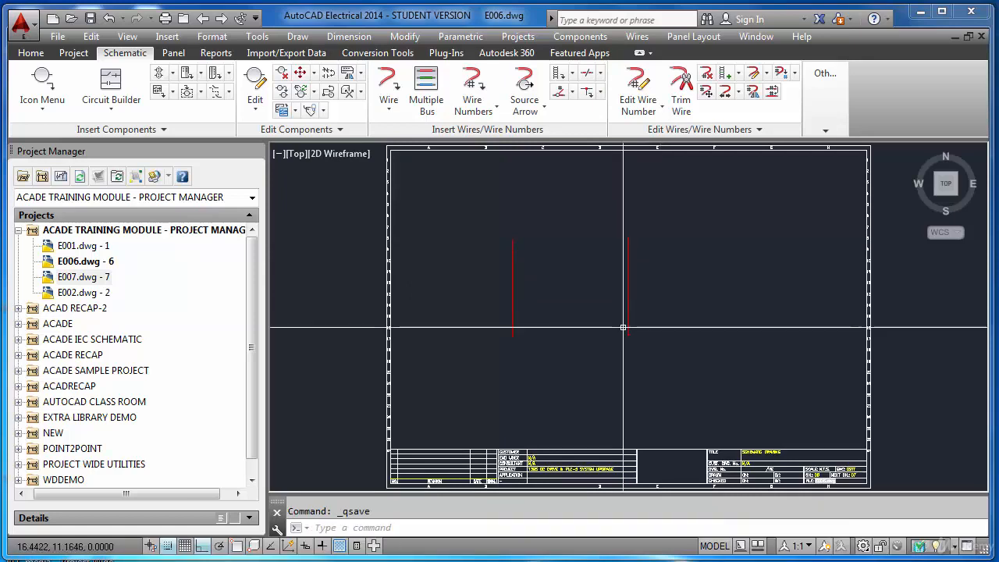
{"action": "key", "text": "Delete"}
{"action": "left_click", "coordinate": [612, 326]}
{"action": "left_click", "coordinate": [615, 331]}
{"action": "key", "text": "Return"}
{"action": "key", "text": "Escape"}
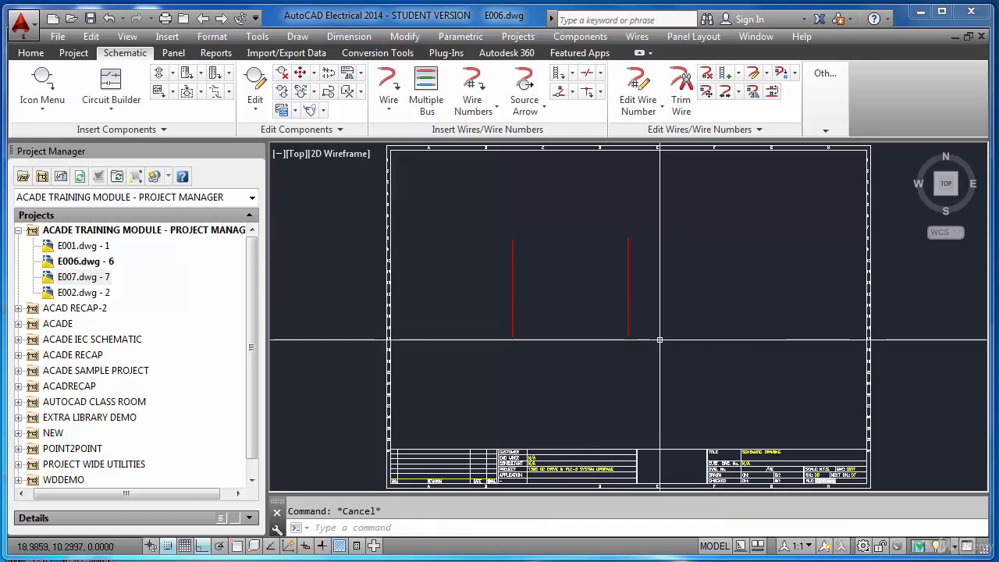
Step: Insert a source arrow described 110VAC PHASE with a 7110-series code at the left wire's lower end, skipping the matching destination arrow
{"action": "key", "text": "ctrl+s"}
{"action": "left_click", "coordinate": [540, 109]}
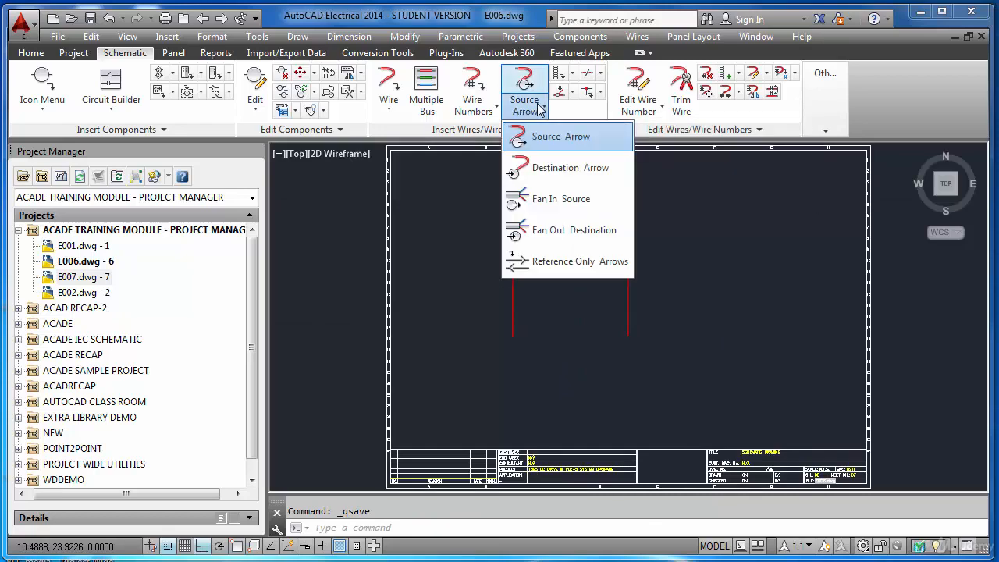
{"action": "left_click", "coordinate": [548, 137]}
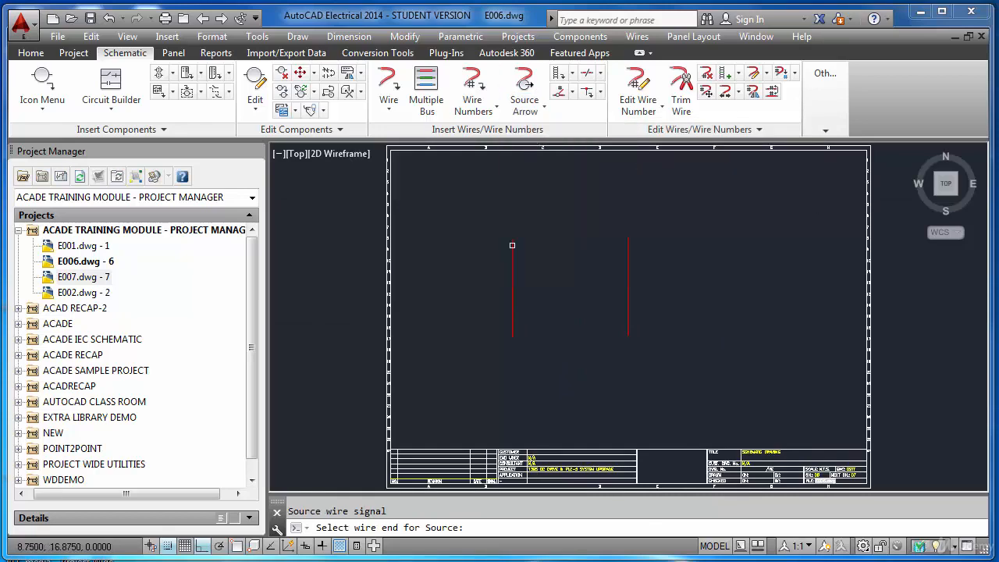
{"action": "left_click", "coordinate": [512, 335]}
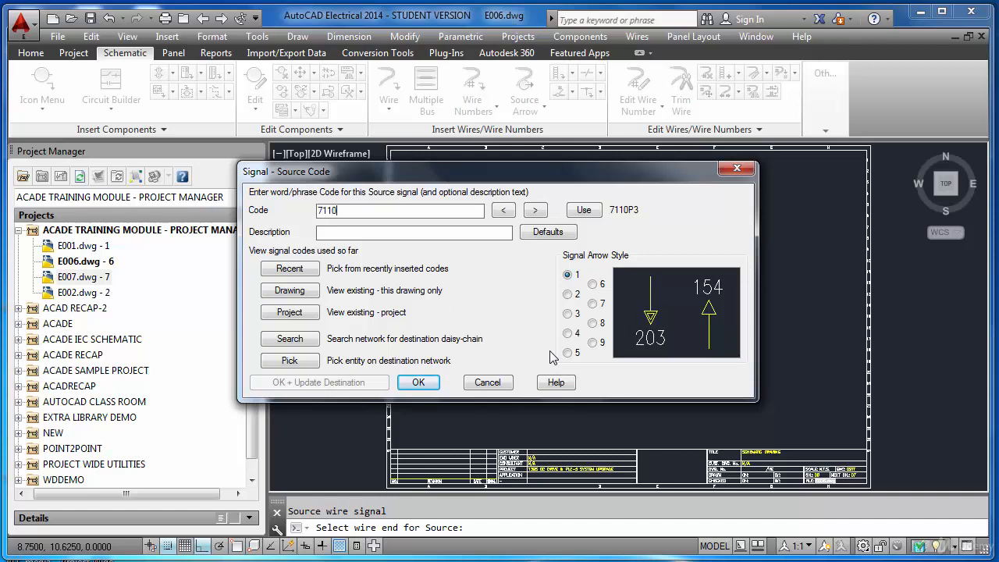
{"action": "type", "text": "110VAC PHASE"}
{"action": "left_click", "coordinate": [417, 382]}
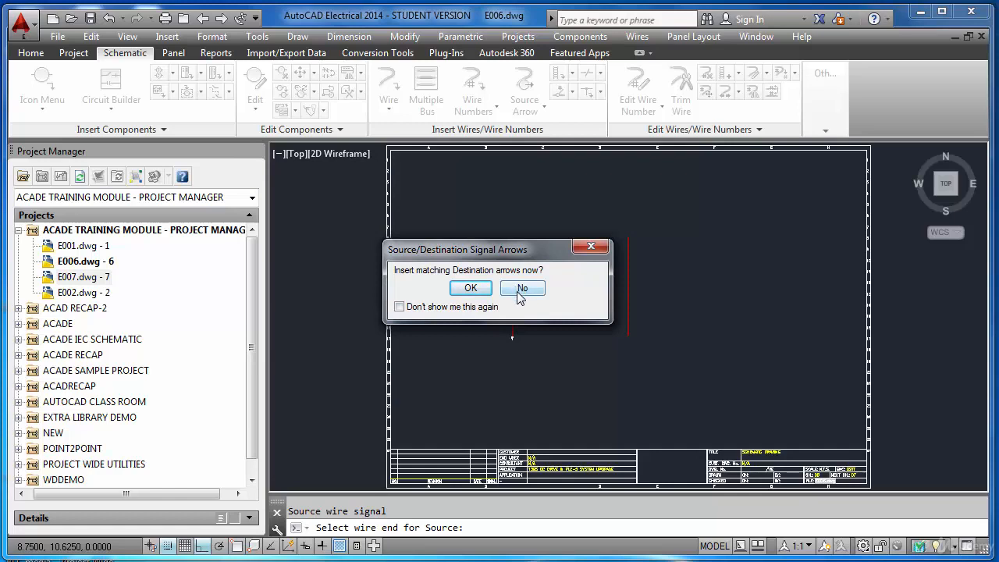
{"action": "left_click", "coordinate": [521, 292]}
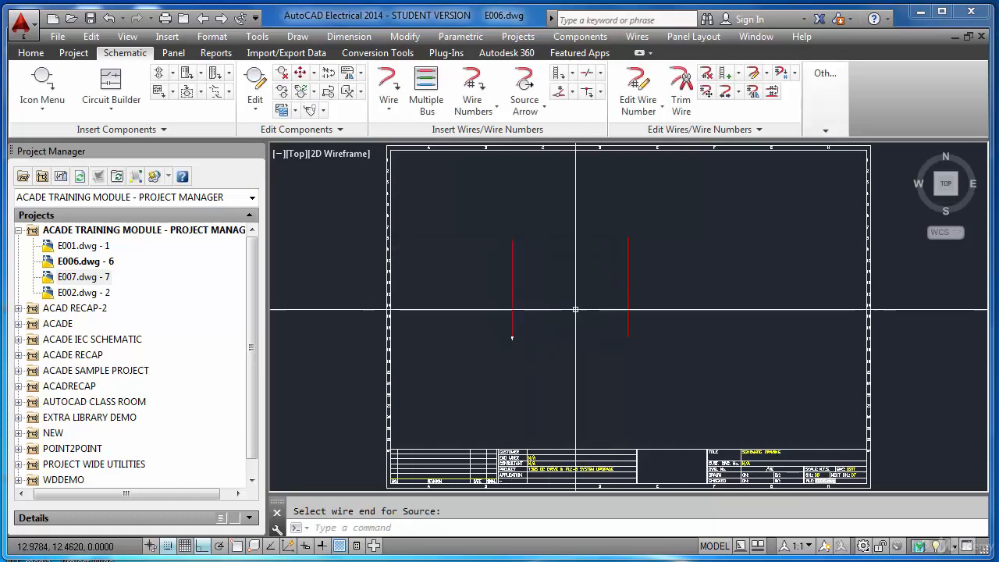
Step: Insert a source arrow with code 7110N1 and description 110VAC NEUTRAL at the right wire's lower end, skipping the matching destination arrow
{"action": "left_click", "coordinate": [629, 334]}
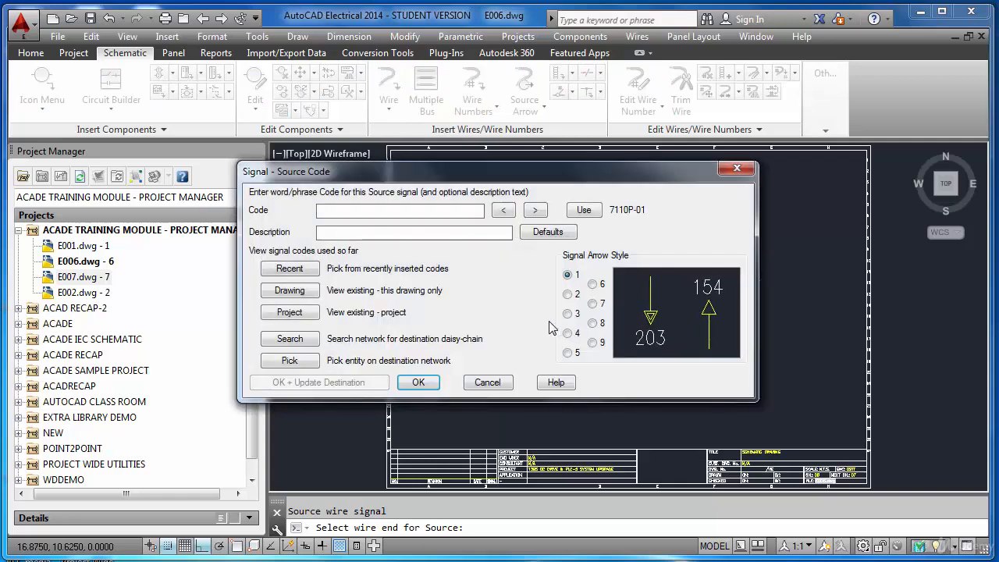
{"action": "type", "text": "7110N1"}
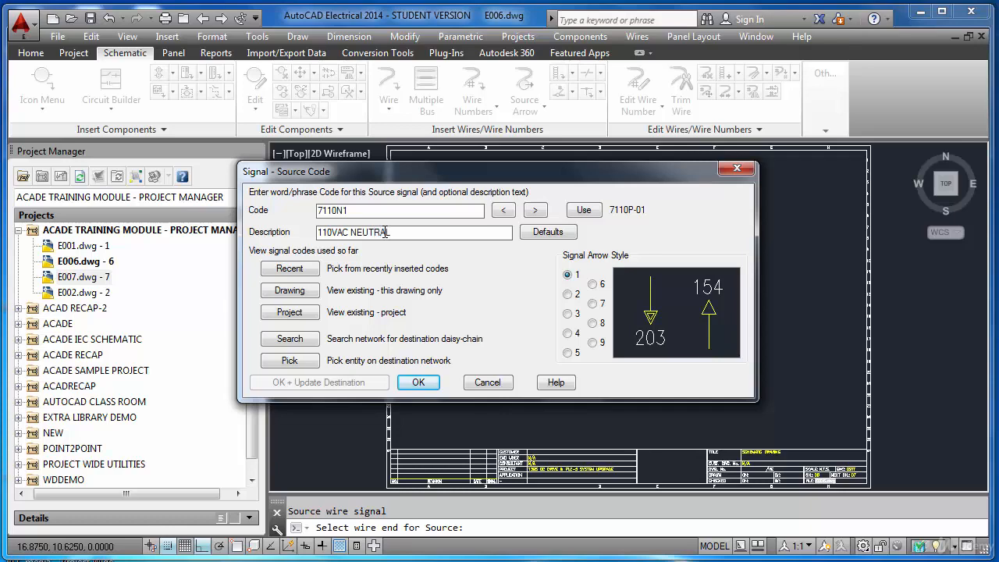
{"action": "left_click", "coordinate": [419, 382]}
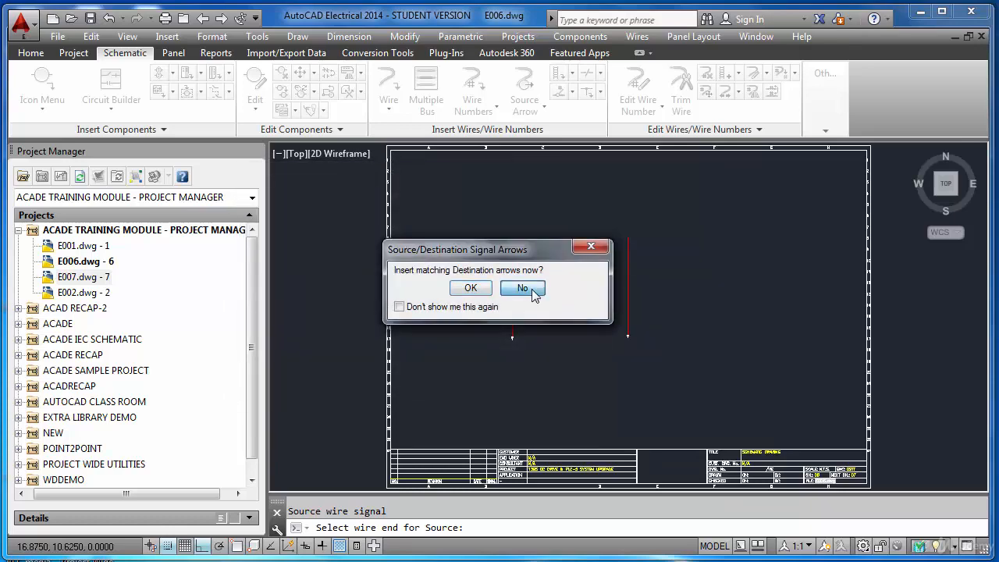
{"action": "left_click", "coordinate": [524, 288]}
Step: Go to drawing E007 and insert a destination arrow with recent code 7110P, 110VAC PHASE, at the left vertical wire's upper end
{"action": "left_click", "coordinate": [221, 17]}
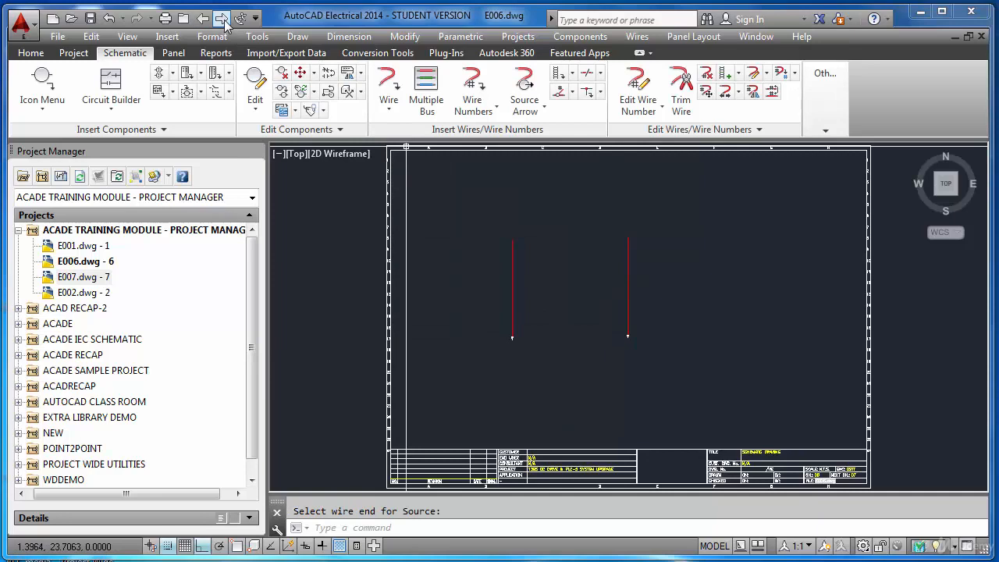
{"action": "left_click", "coordinate": [545, 110]}
{"action": "left_click", "coordinate": [570, 167]}
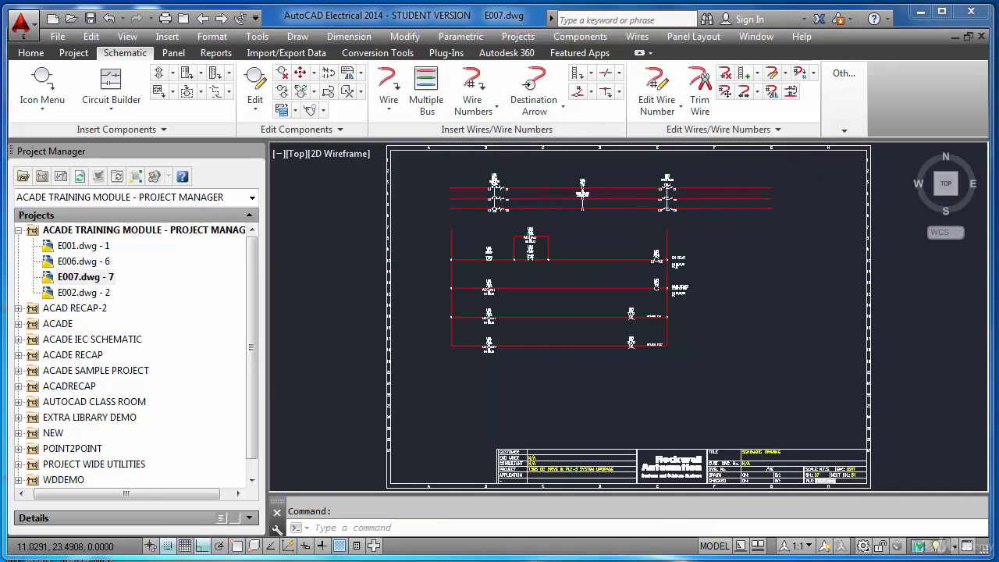
{"action": "left_click", "coordinate": [450, 229]}
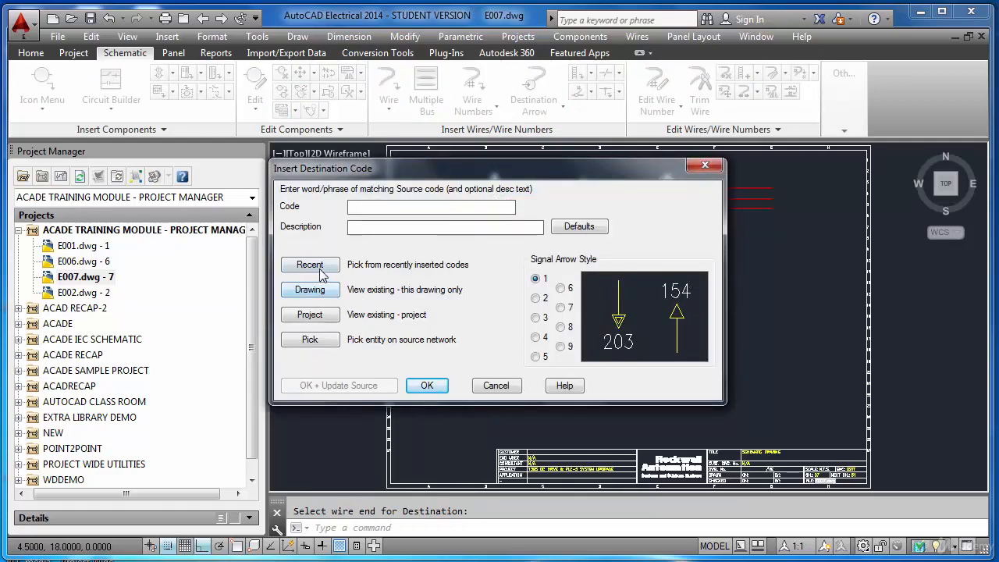
{"action": "left_click", "coordinate": [320, 268]}
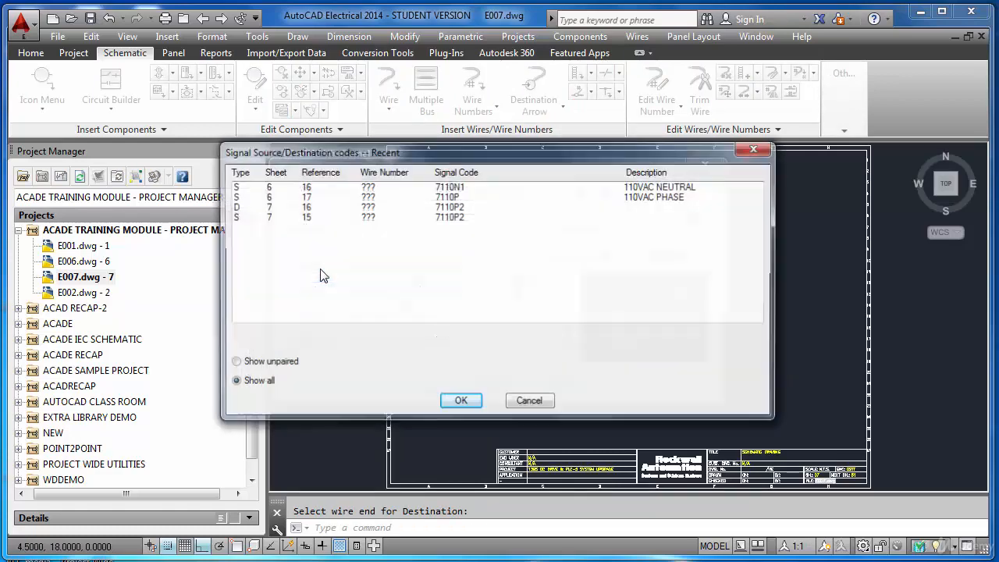
{"action": "left_click", "coordinate": [464, 198]}
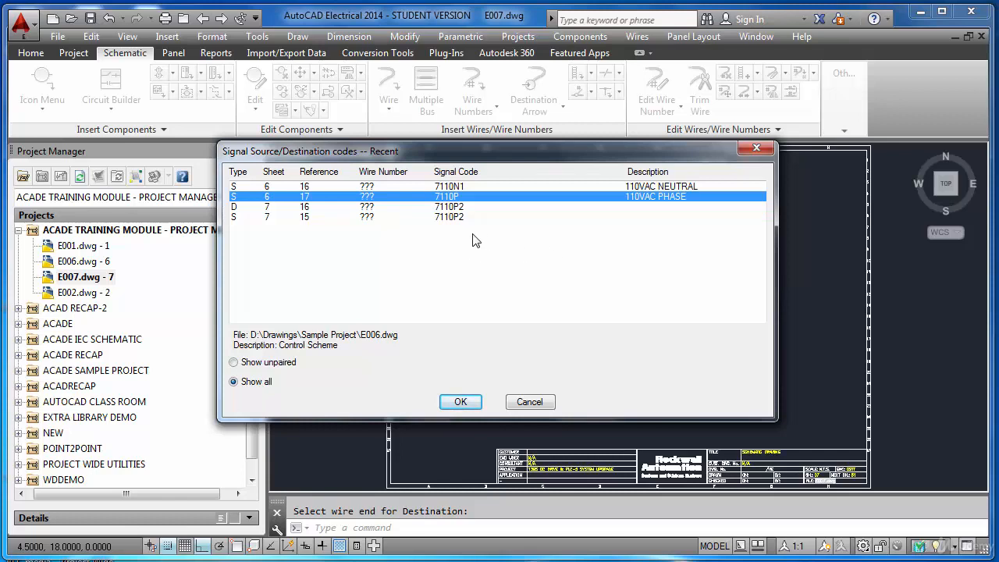
{"action": "left_click", "coordinate": [460, 400]}
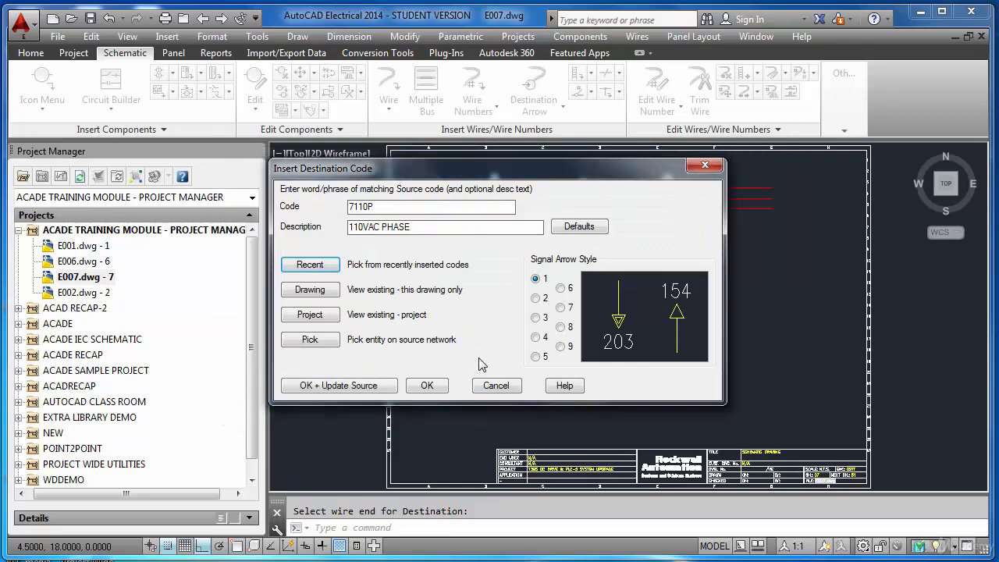
{"action": "left_click", "coordinate": [427, 386]}
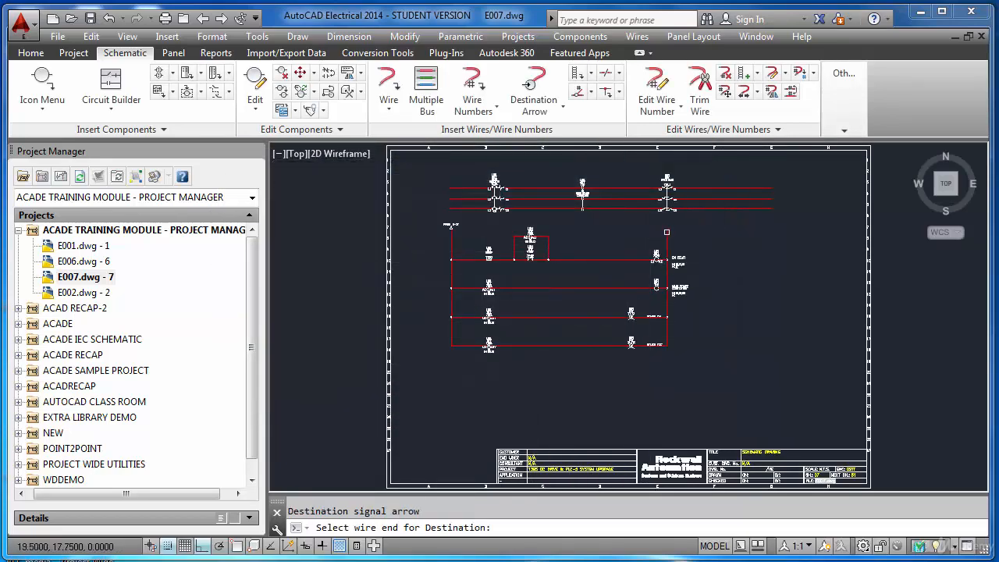
Step: Insert a destination arrow with recent code 7110N1, 110VAC NEUTRAL, at the right vertical wire's upper end, and save E007
{"action": "left_click", "coordinate": [667, 232]}
{"action": "left_click", "coordinate": [320, 267]}
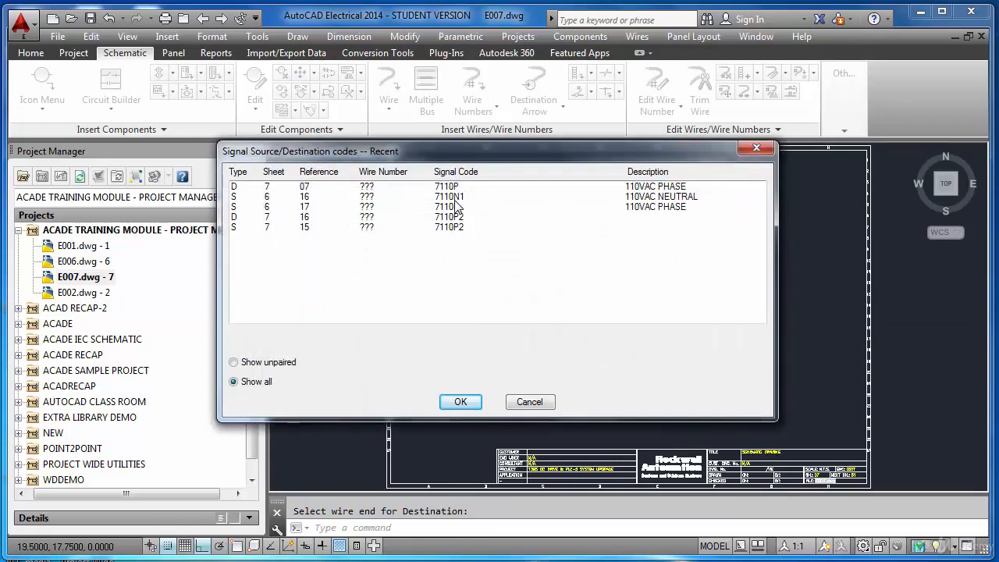
{"action": "left_click", "coordinate": [456, 198]}
{"action": "left_click", "coordinate": [462, 402]}
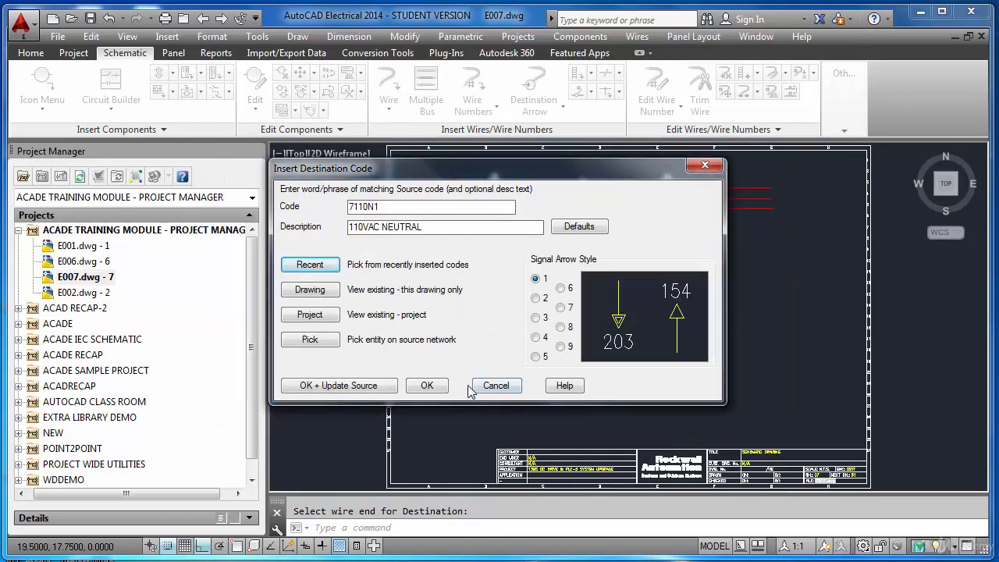
{"action": "left_click", "coordinate": [431, 386]}
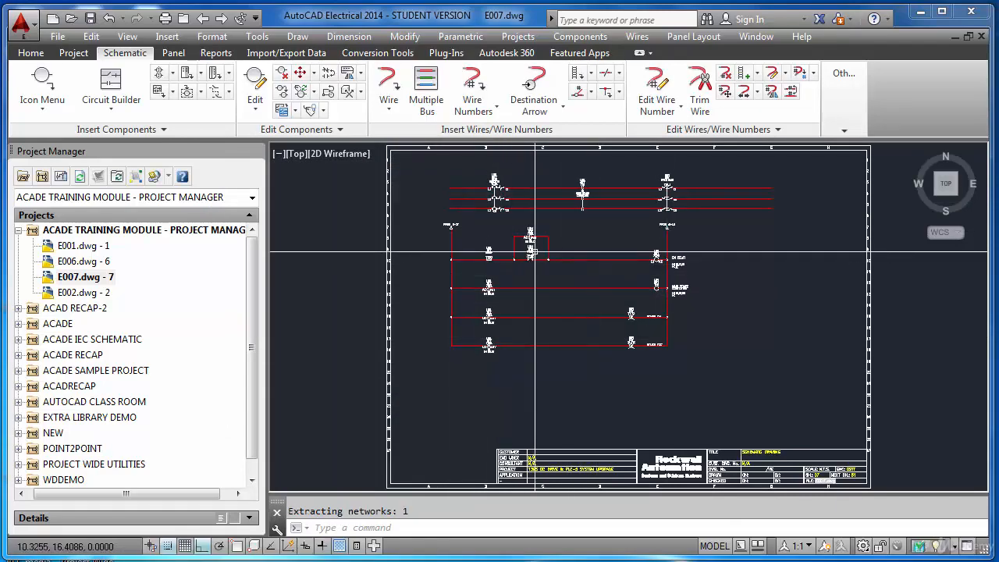
{"action": "scroll", "coordinate": [560, 204], "scroll_direction": "up", "scroll_amount": 4}
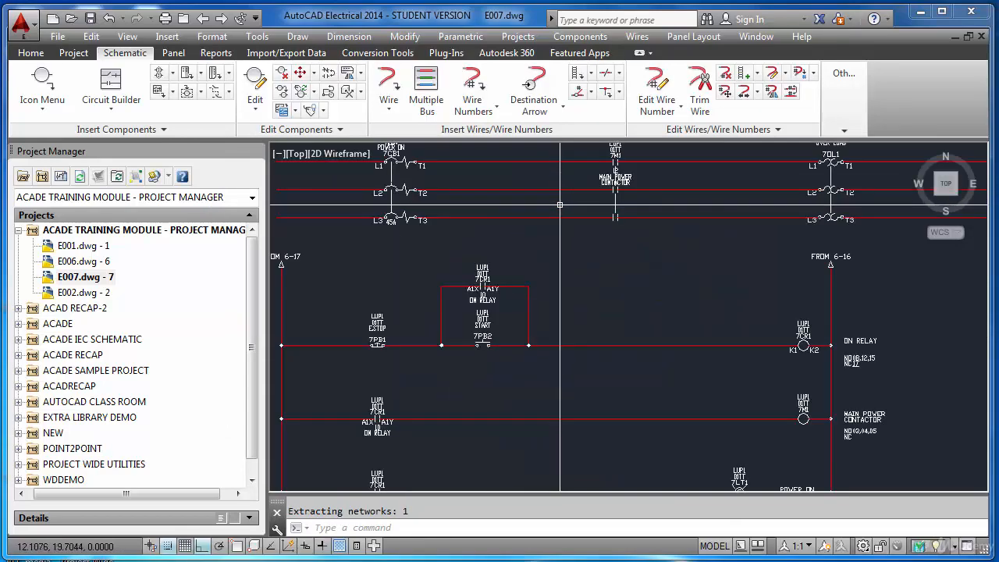
{"action": "key", "text": "Escape"}
{"action": "middle_click", "coordinate": [558, 207]}
{"action": "middle_click", "coordinate": [558, 208]}
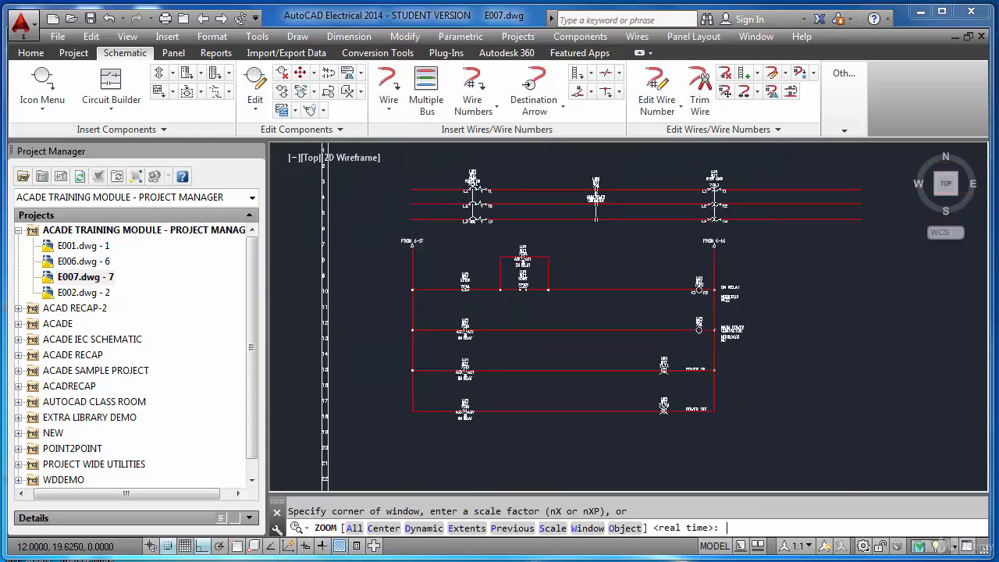
{"action": "key", "text": "ctrl+s"}
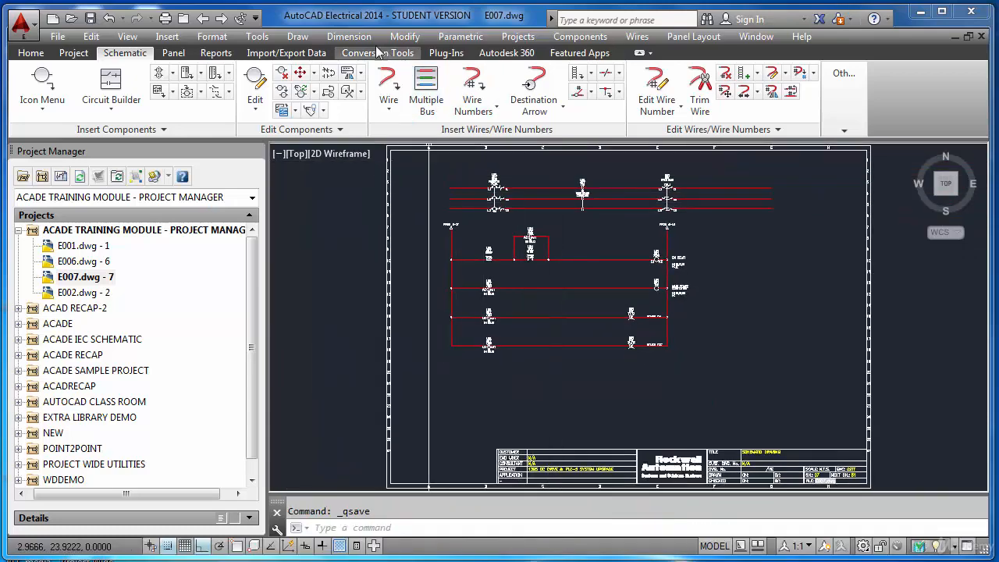
Step: Tag or retag all wires project-wide with reference-based tags and signal cross-references, processing only drawings E006 and E007
{"action": "left_click", "coordinate": [202, 18]}
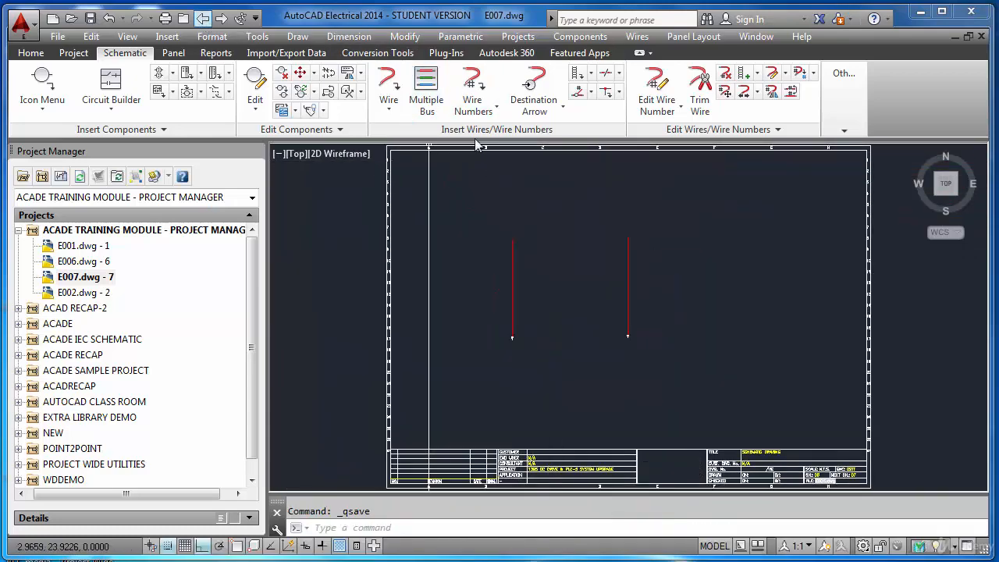
{"action": "left_click", "coordinate": [221, 17]}
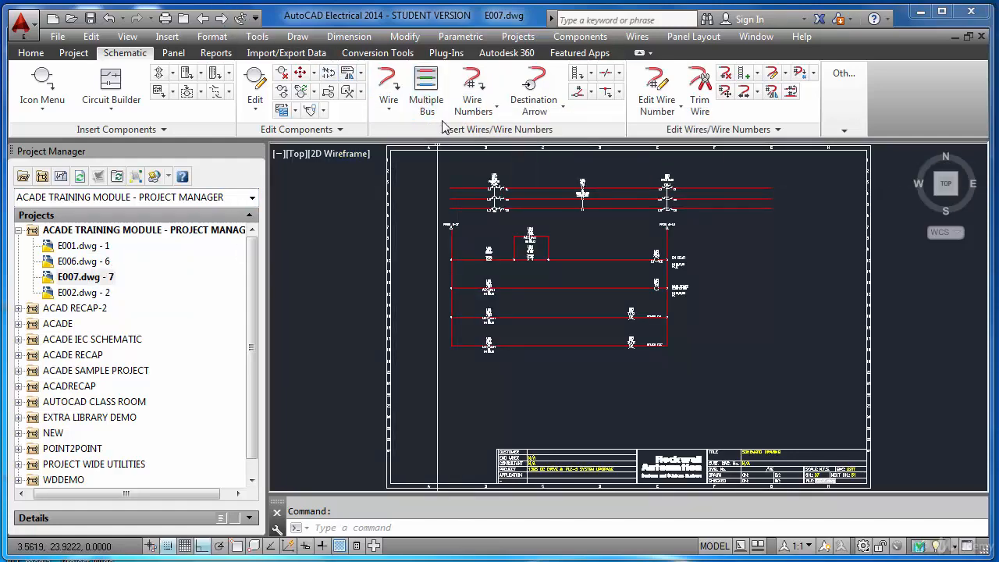
{"action": "left_click", "coordinate": [480, 86]}
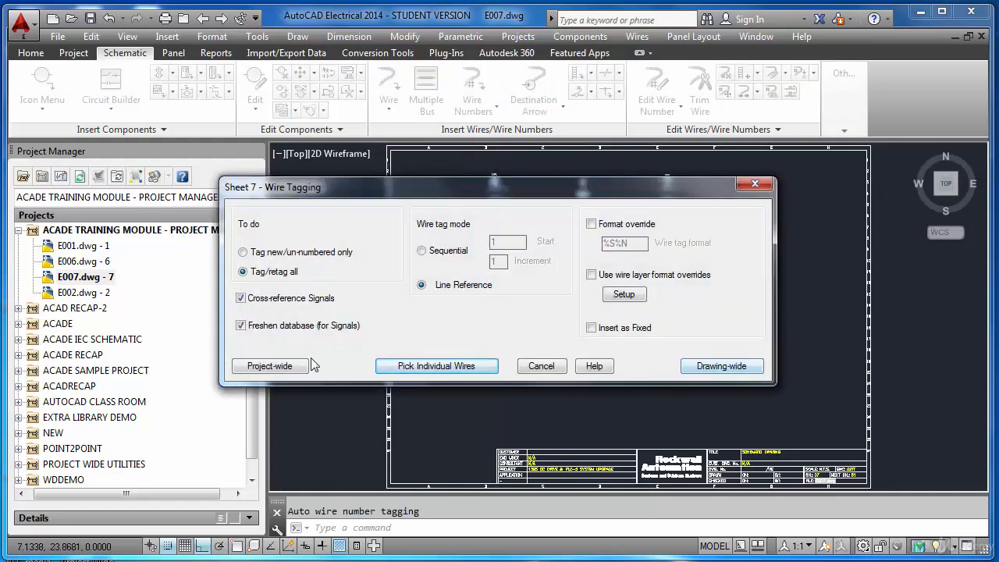
{"action": "left_click", "coordinate": [273, 366]}
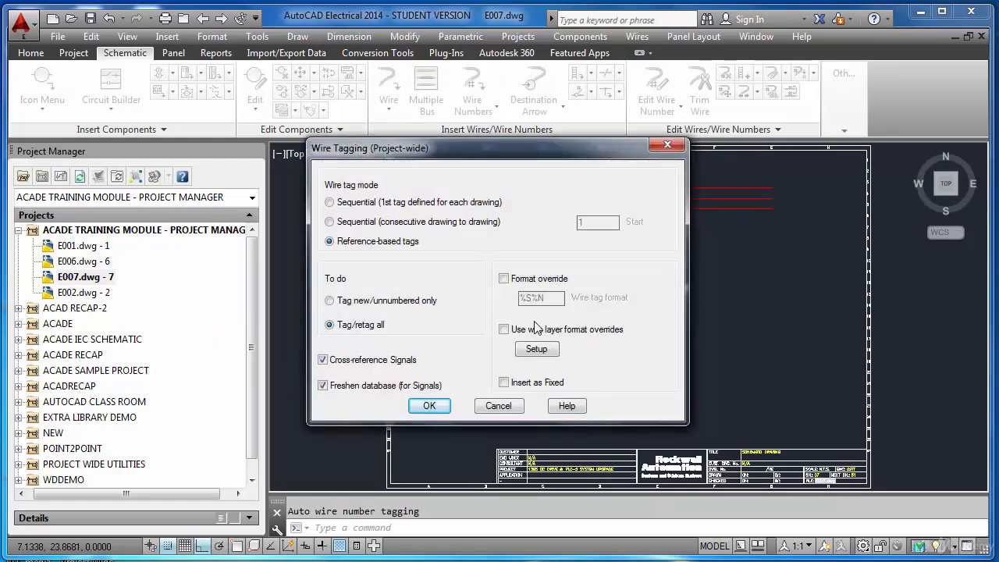
{"action": "left_click", "coordinate": [428, 407]}
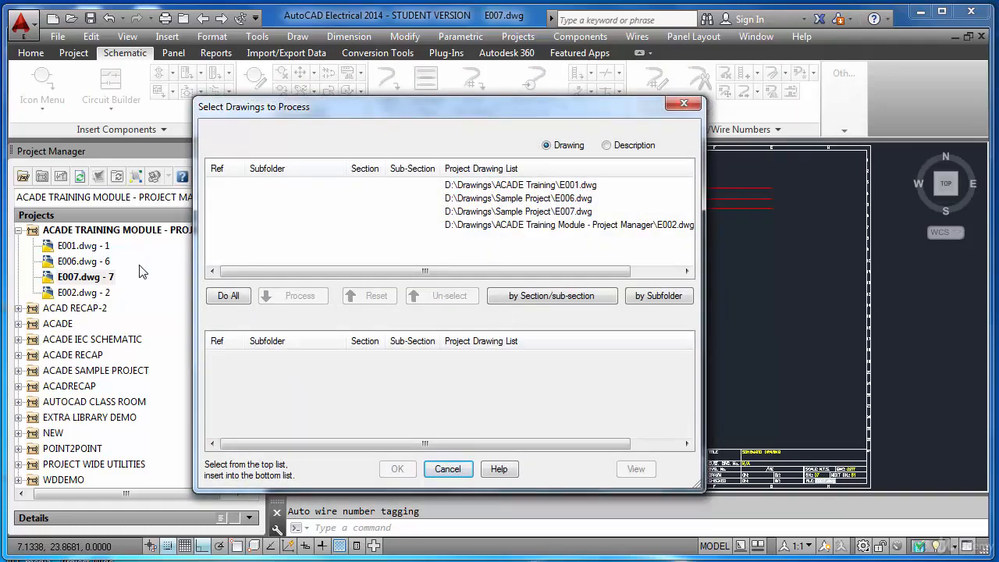
{"action": "left_click", "coordinate": [507, 198]}
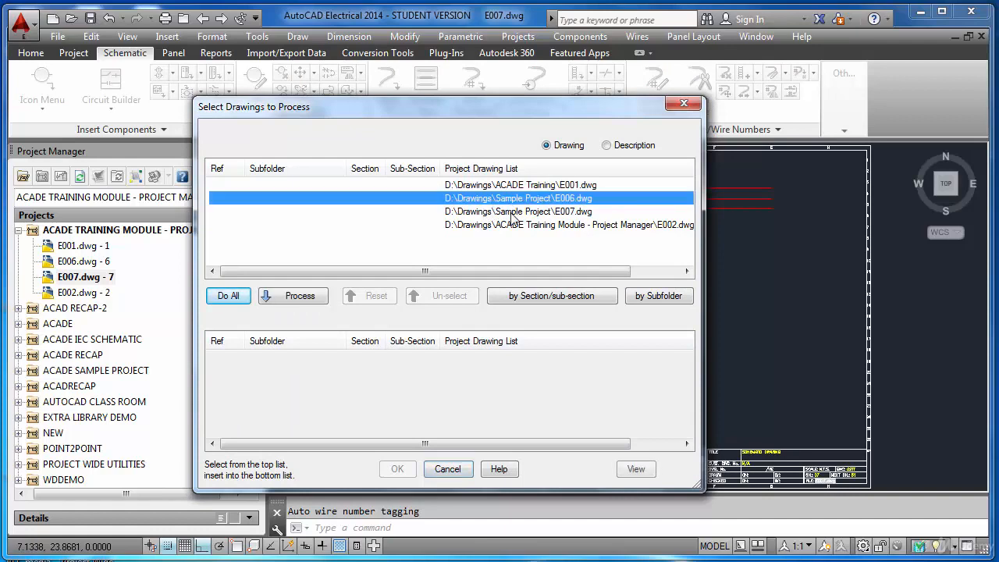
{"action": "left_click", "coordinate": [513, 212], "text": "shift"}
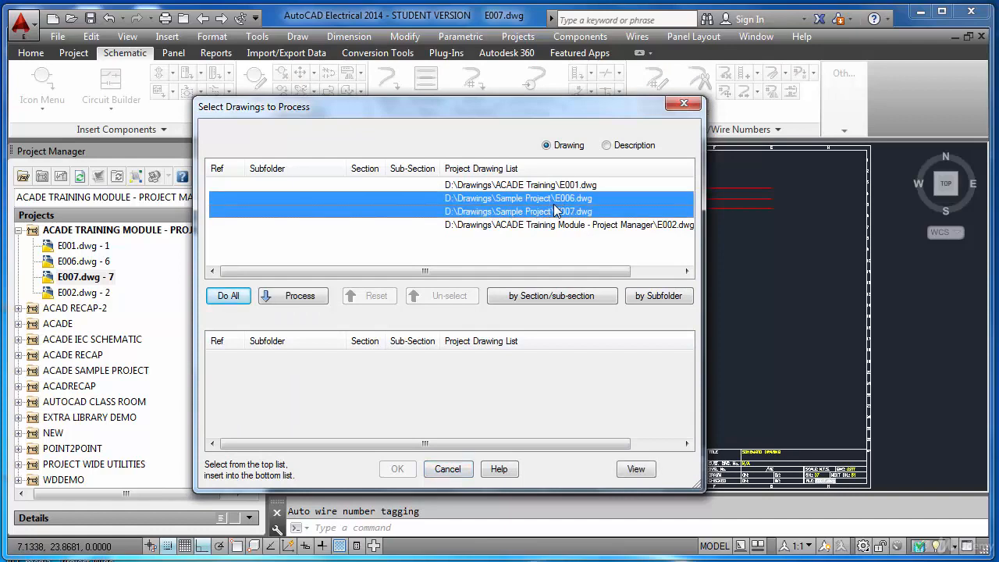
{"action": "left_click", "coordinate": [303, 296]}
{"action": "left_click", "coordinate": [397, 469]}
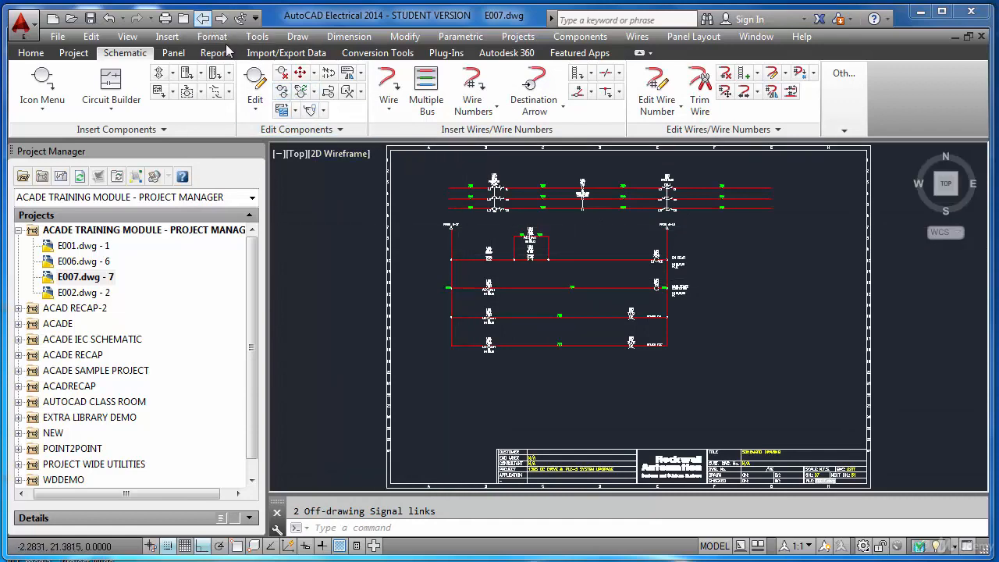
Step: Go to drawing E006 and examine the wire numbers on its two vertical wires
{"action": "scroll", "coordinate": [520, 298], "scroll_direction": "up", "scroll_amount": 4}
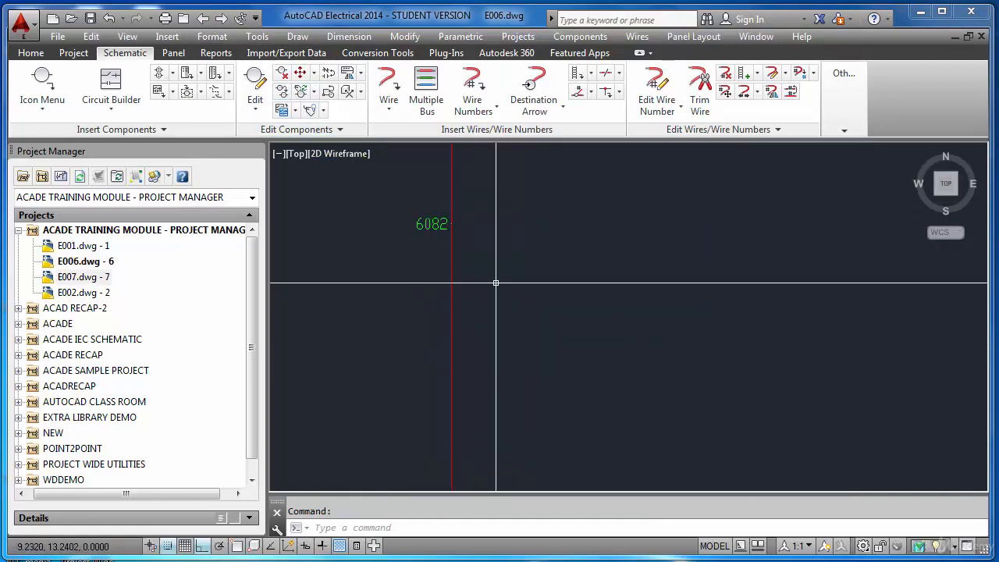
{"action": "scroll", "coordinate": [448, 258], "scroll_direction": "down", "scroll_amount": 2}
{"action": "scroll", "coordinate": [448, 247], "scroll_direction": "up", "scroll_amount": 2}
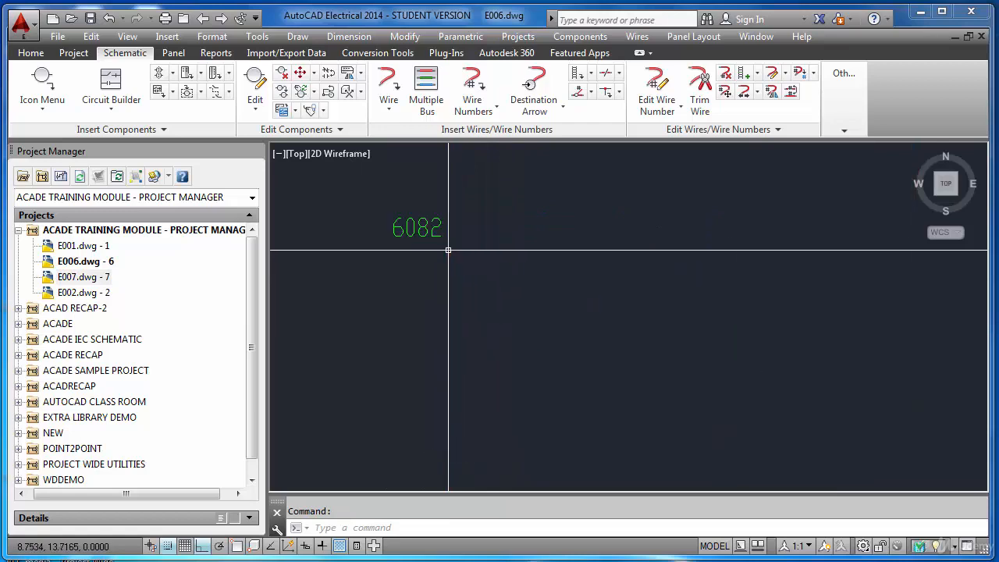
{"action": "scroll", "coordinate": [448, 247], "scroll_direction": "down", "scroll_amount": 2}
{"action": "scroll", "coordinate": [716, 233], "scroll_direction": "up", "scroll_amount": 4}
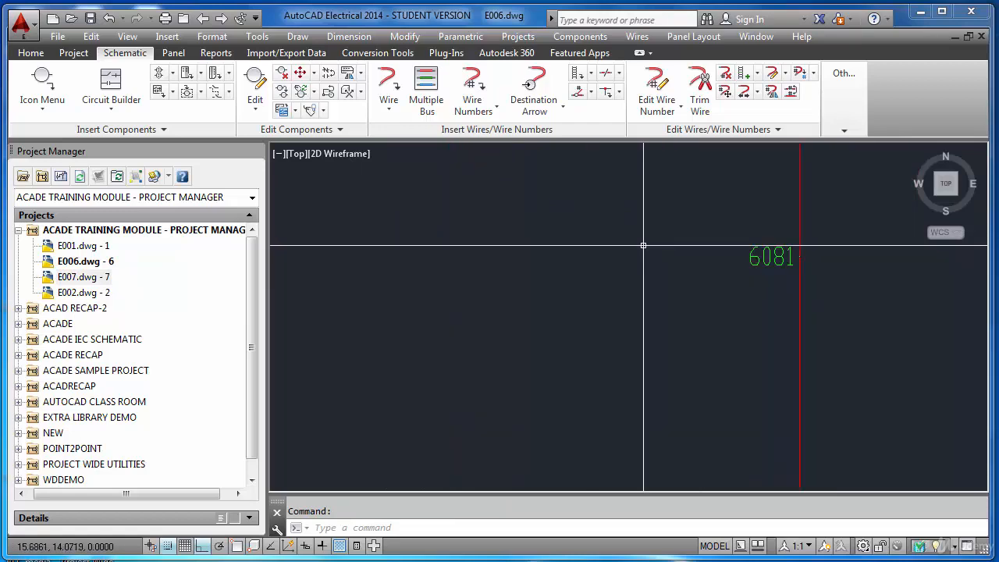
{"action": "type", "text": "z"}
{"action": "key", "text": "Return"}
{"action": "type", "text": "E"}
{"action": "key", "text": "Return"}
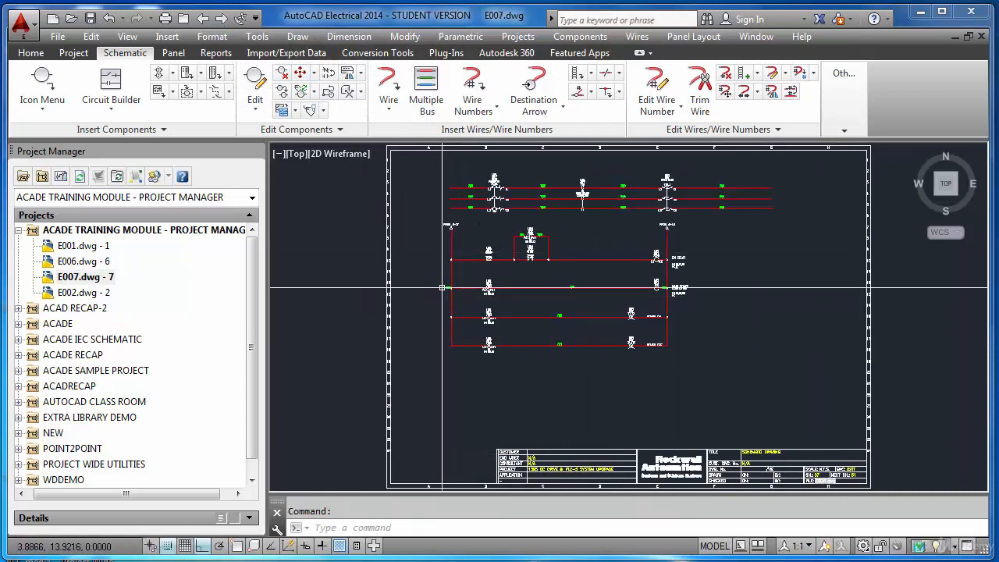
Step: Return to drawing E007 and move the wire numbers of both vertical supply wires up to just below their destination arrows
{"action": "scroll", "coordinate": [412, 286], "scroll_direction": "down", "scroll_amount": 1}
{"action": "scroll", "coordinate": [443, 289], "scroll_direction": "up", "scroll_amount": 5}
{"action": "scroll", "coordinate": [443, 289], "scroll_direction": "up", "scroll_amount": 1}
{"action": "scroll", "coordinate": [453, 281], "scroll_direction": "down", "scroll_amount": 5}
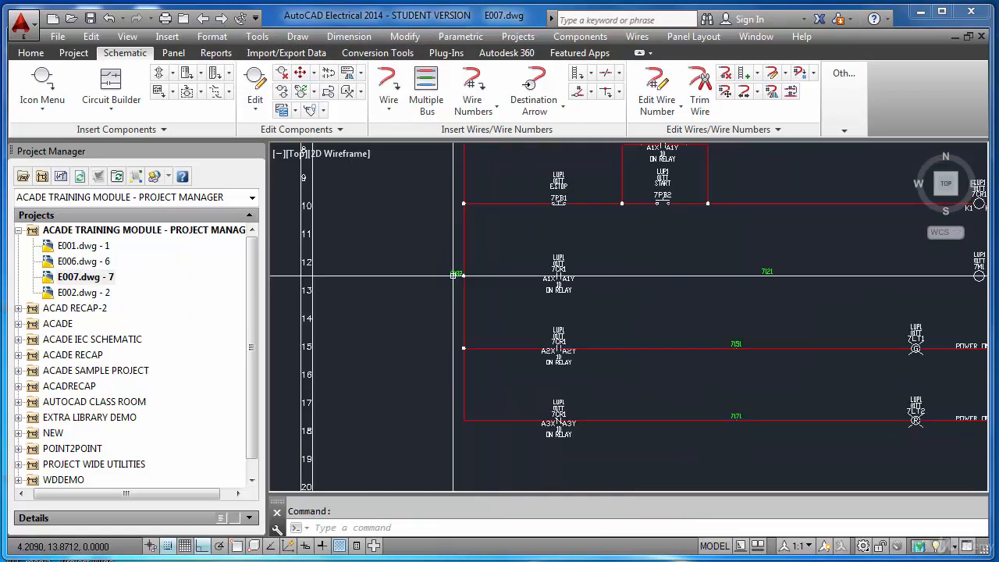
{"action": "scroll", "coordinate": [828, 284], "scroll_direction": "up", "scroll_amount": 5}
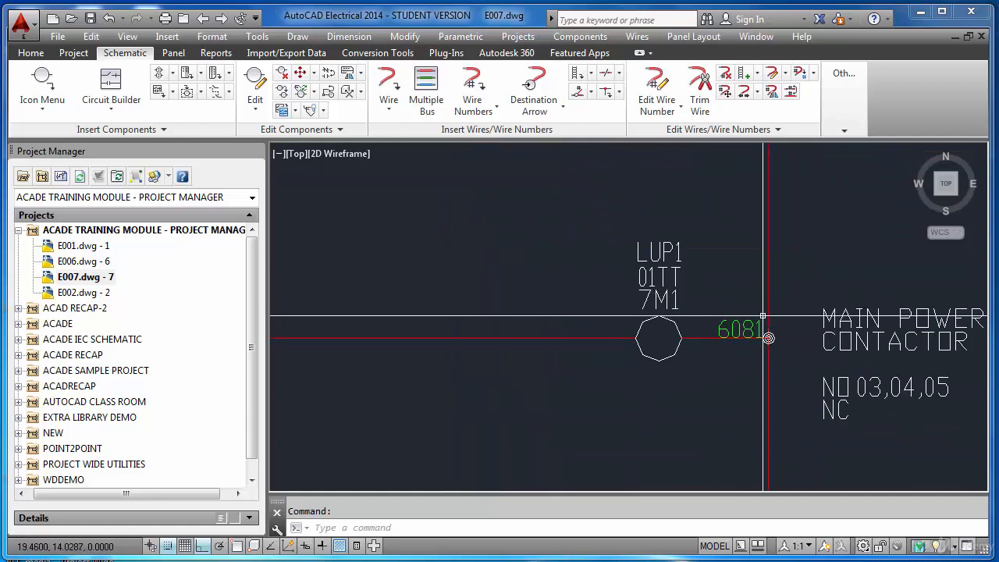
{"action": "scroll", "coordinate": [757, 328], "scroll_direction": "down", "scroll_amount": 3}
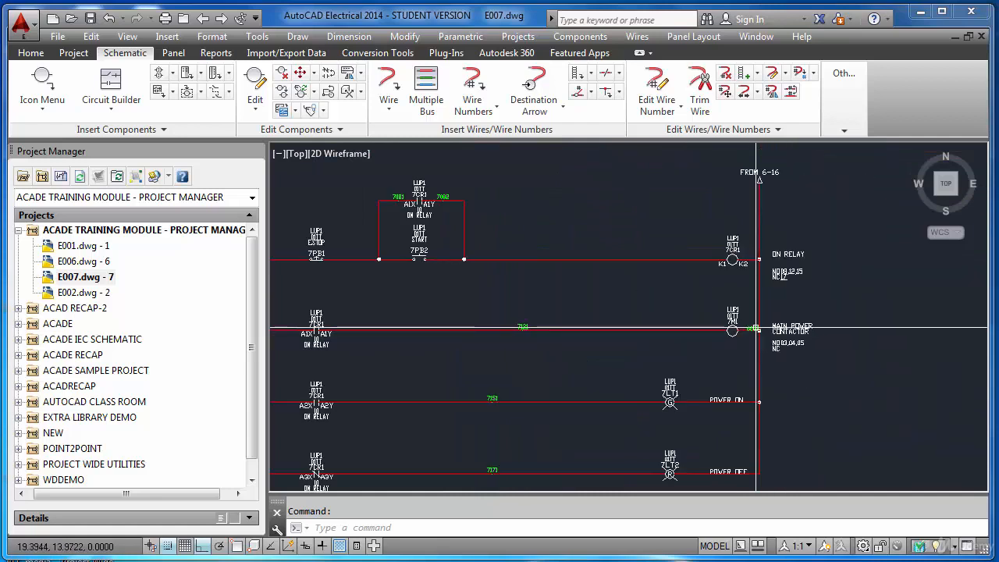
{"action": "left_click", "coordinate": [725, 91]}
{"action": "left_click", "coordinate": [760, 210]}
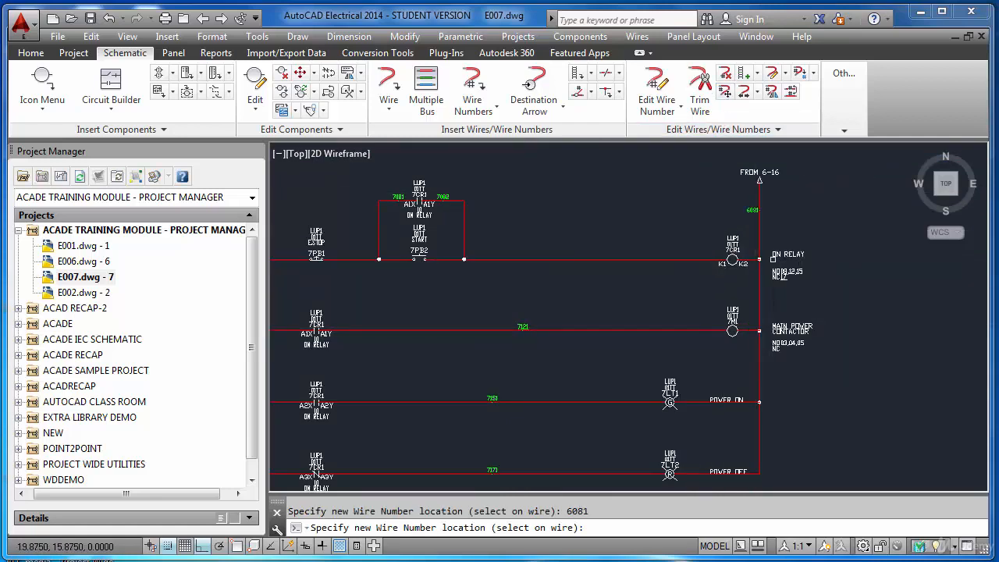
{"action": "scroll", "coordinate": [773, 259], "scroll_direction": "down", "scroll_amount": 2}
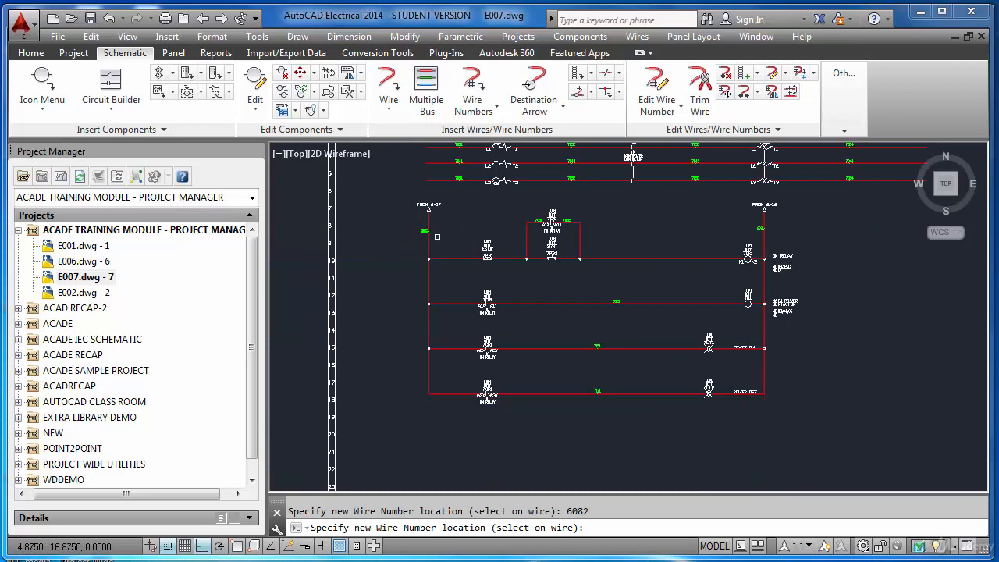
{"action": "scroll", "coordinate": [638, 331], "scroll_direction": "up", "scroll_amount": 4}
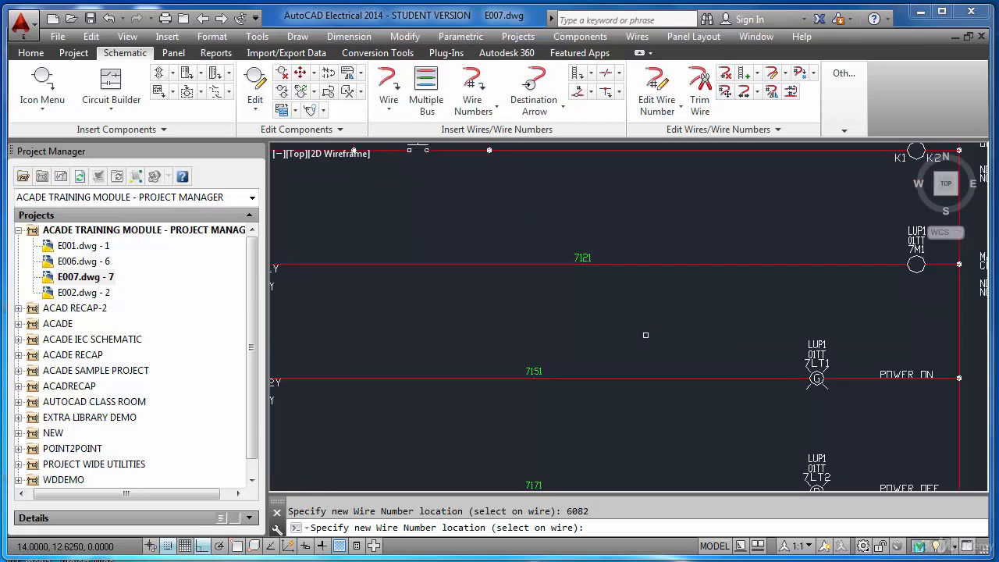
{"action": "key", "text": "Escape"}
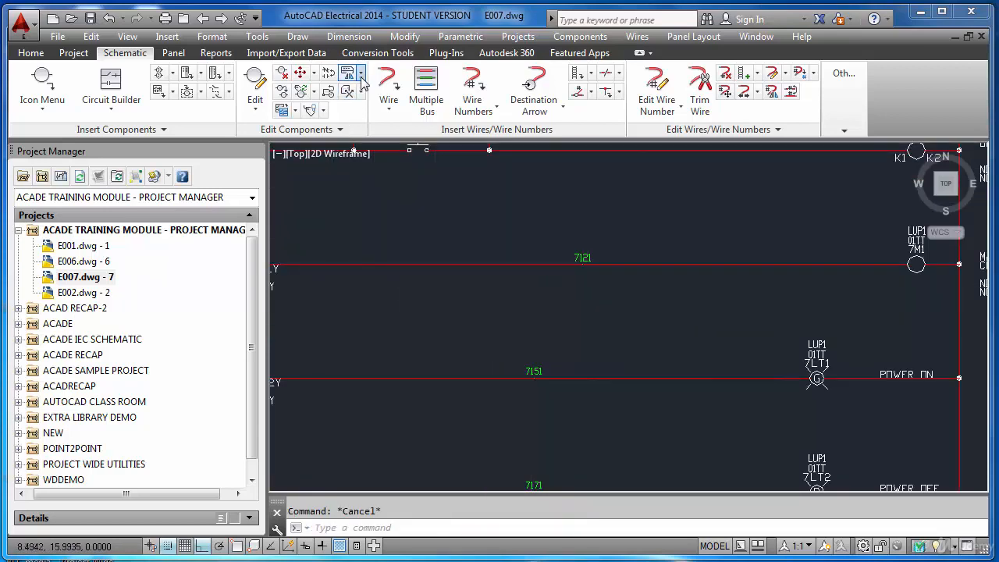
Step: Align the wire numbers 7151 and 7171 vertically with wire number 7121 using the AEALIGN command
{"action": "left_click", "coordinate": [362, 75]}
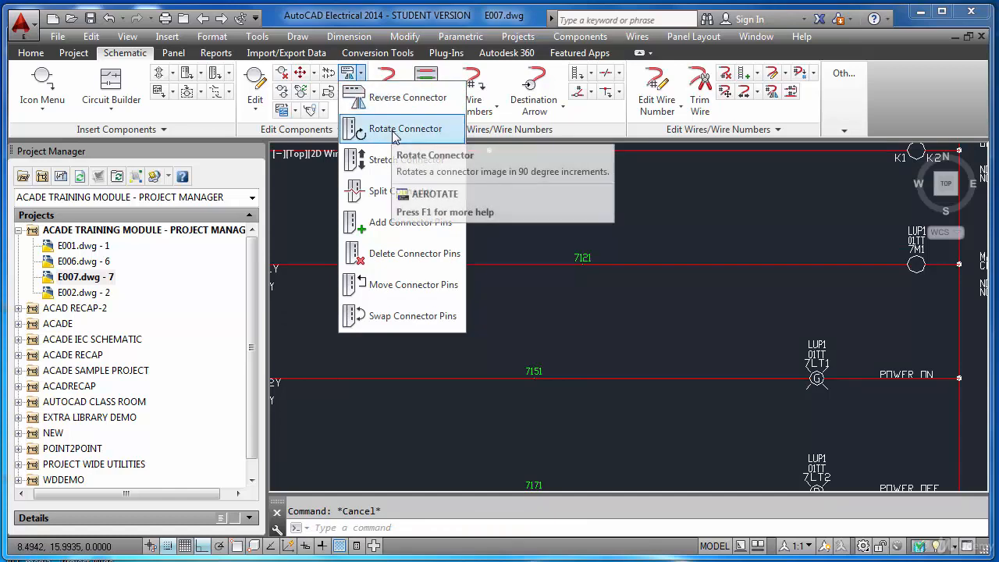
{"action": "left_click", "coordinate": [542, 196]}
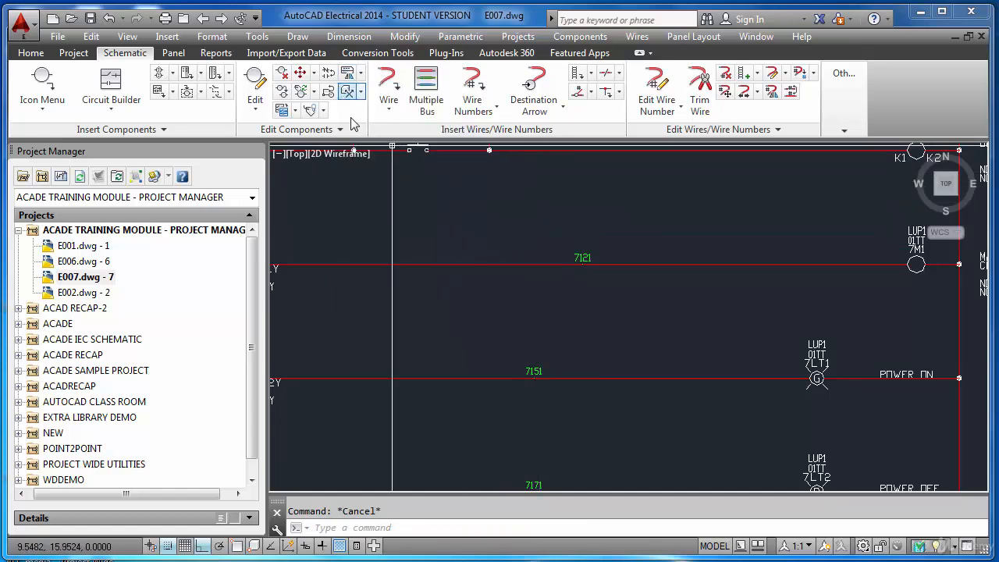
{"action": "type", "text": "A"}
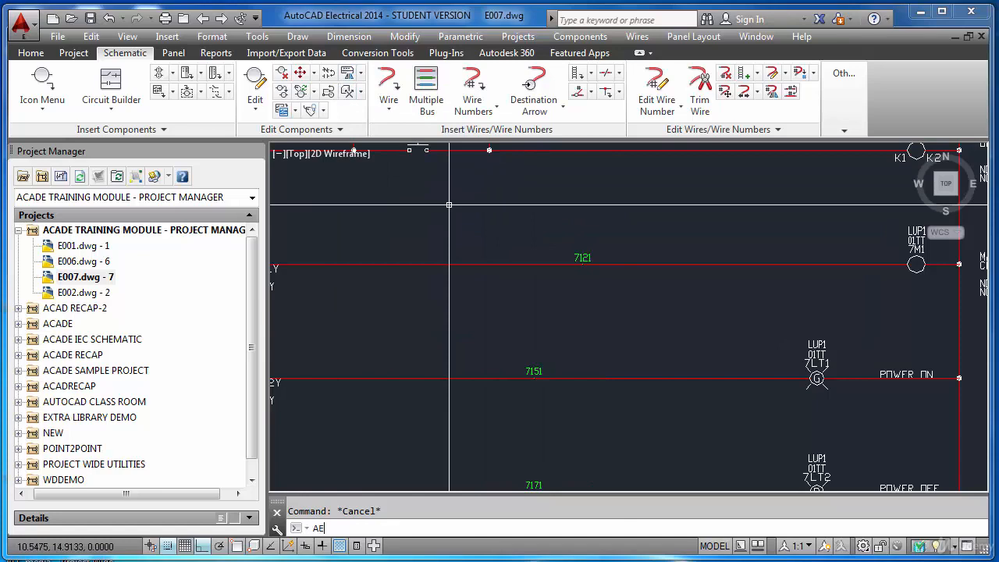
{"action": "type", "text": "E"}
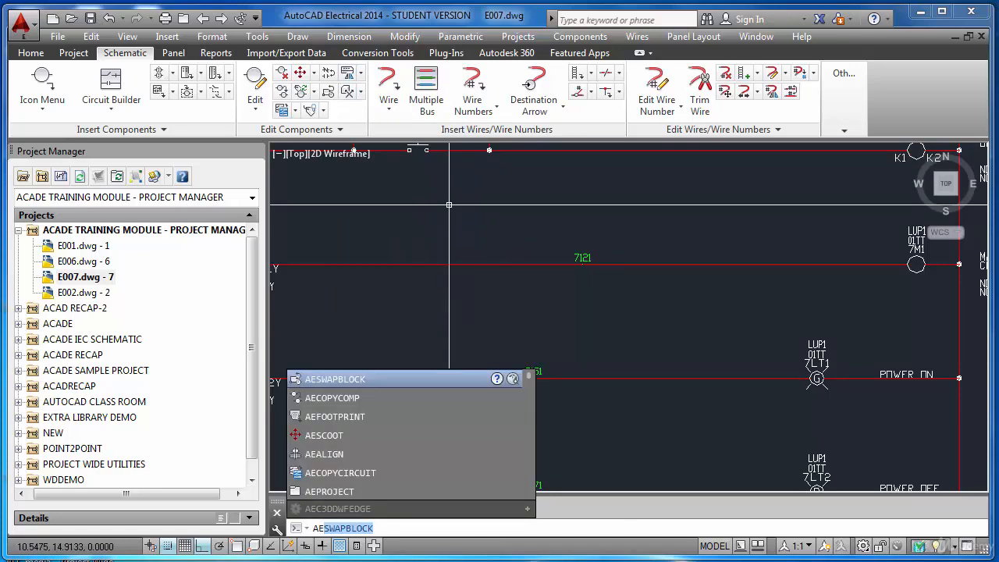
{"action": "type", "text": "ALI"}
{"action": "key", "text": "Return"}
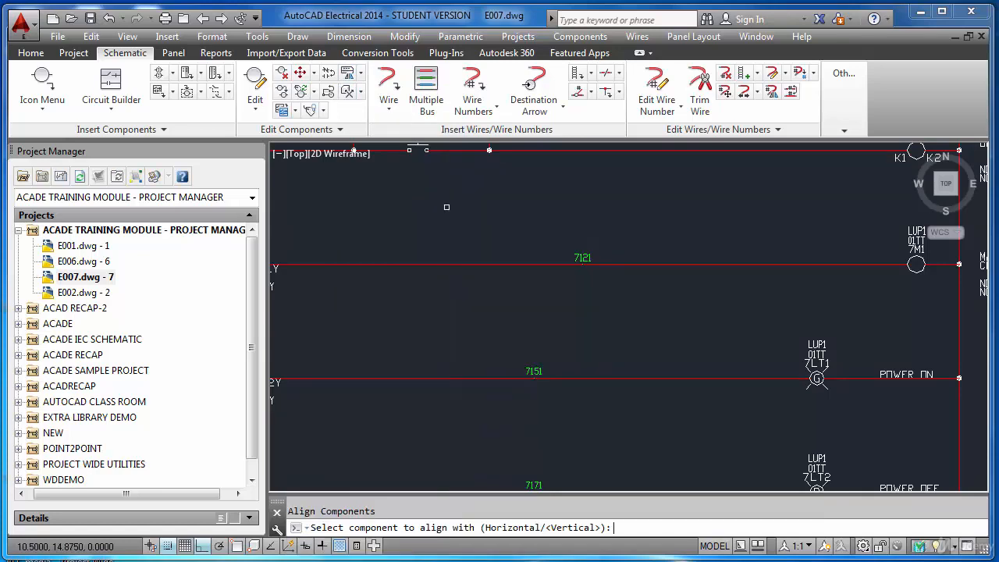
{"action": "scroll", "coordinate": [446, 207], "scroll_direction": "down", "scroll_amount": 4}
{"action": "scroll", "coordinate": [516, 242], "scroll_direction": "up", "scroll_amount": 2}
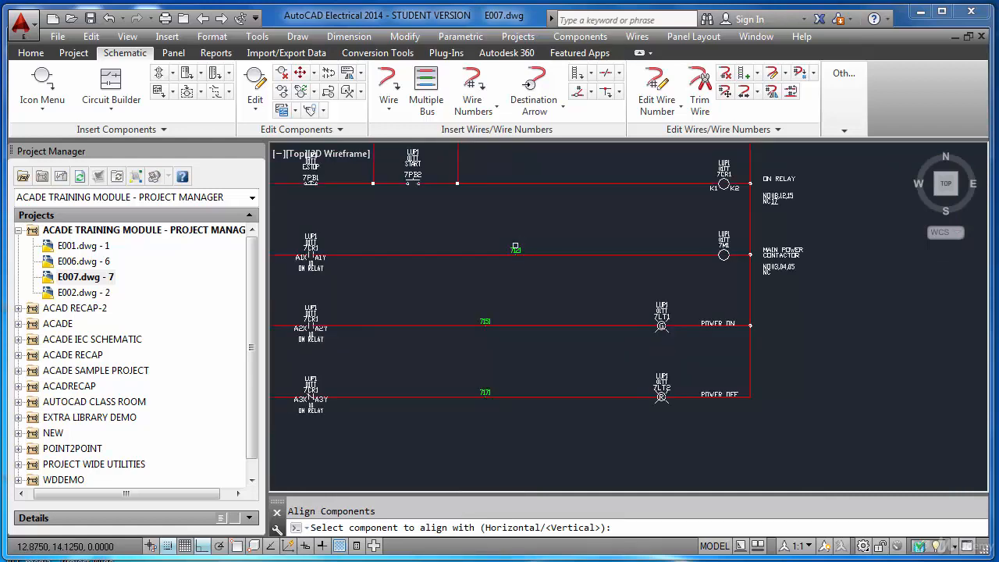
{"action": "left_click", "coordinate": [516, 245]}
{"action": "left_click", "coordinate": [485, 321]}
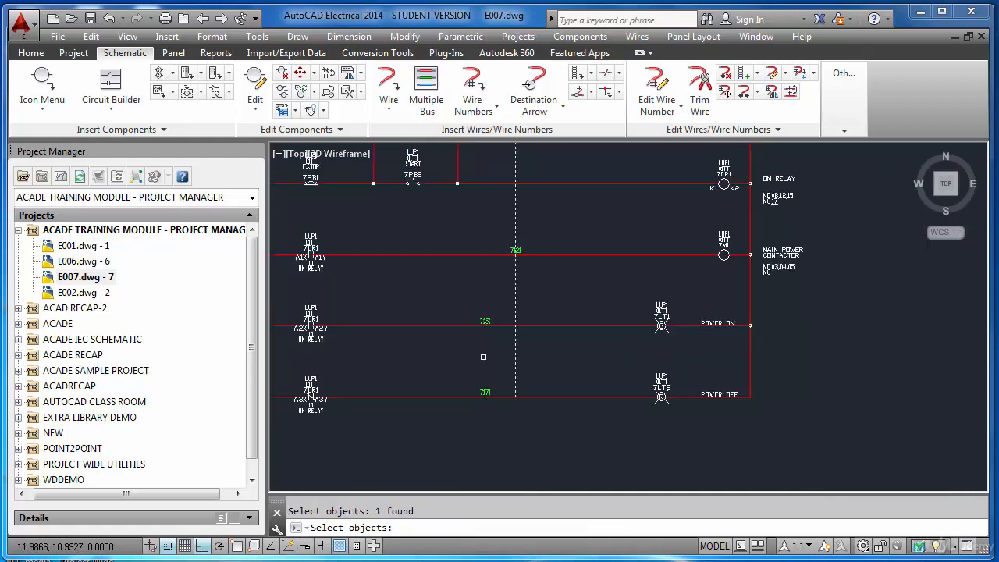
{"action": "left_click", "coordinate": [485, 391]}
{"action": "key", "text": "Return"}
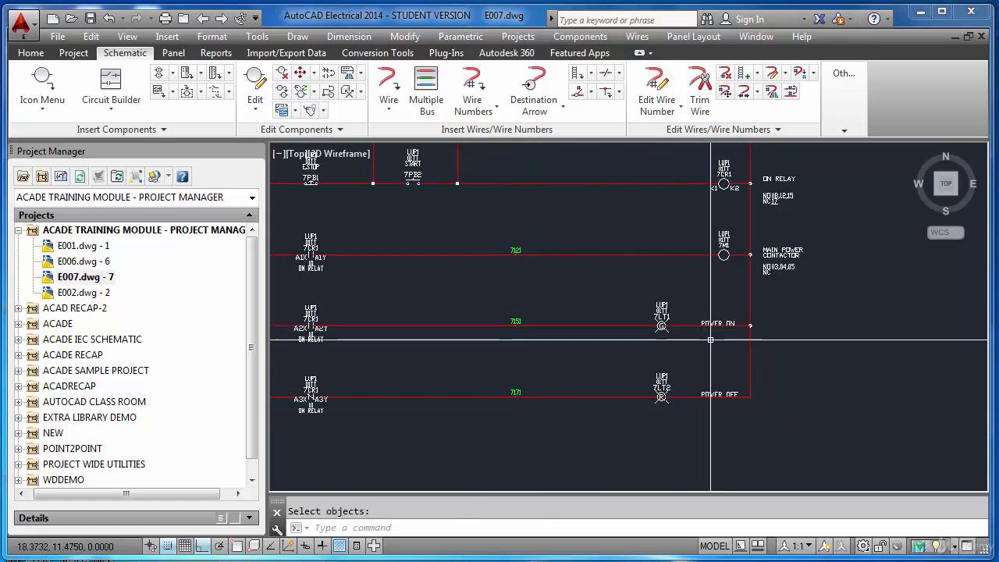
Step: Scoot pilot lights 7LT1 and 7LT2 along their wires toward the right vertical wire, in line under relay coil 7CR1
{"action": "left_click", "coordinate": [299, 73]}
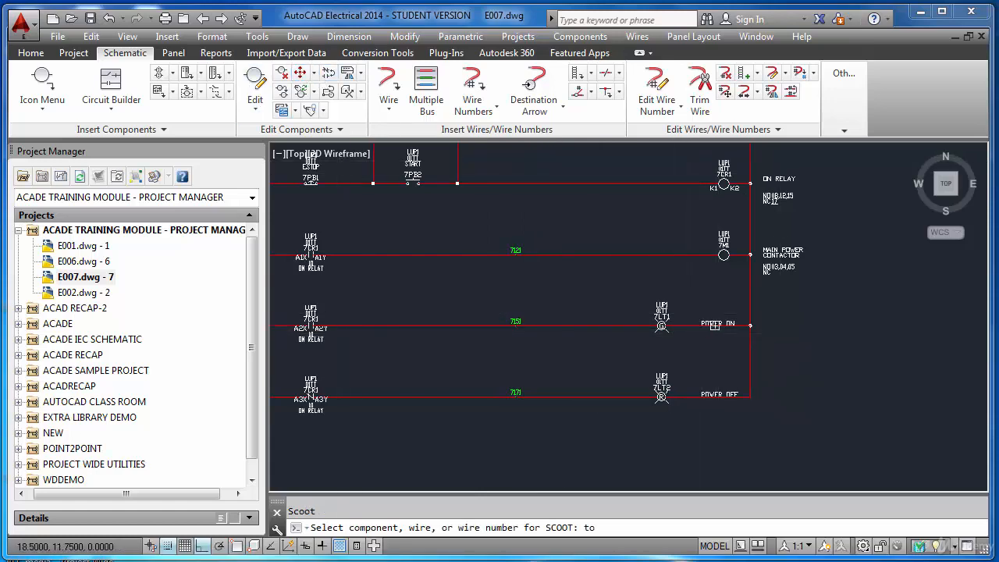
{"action": "left_click", "coordinate": [715, 324]}
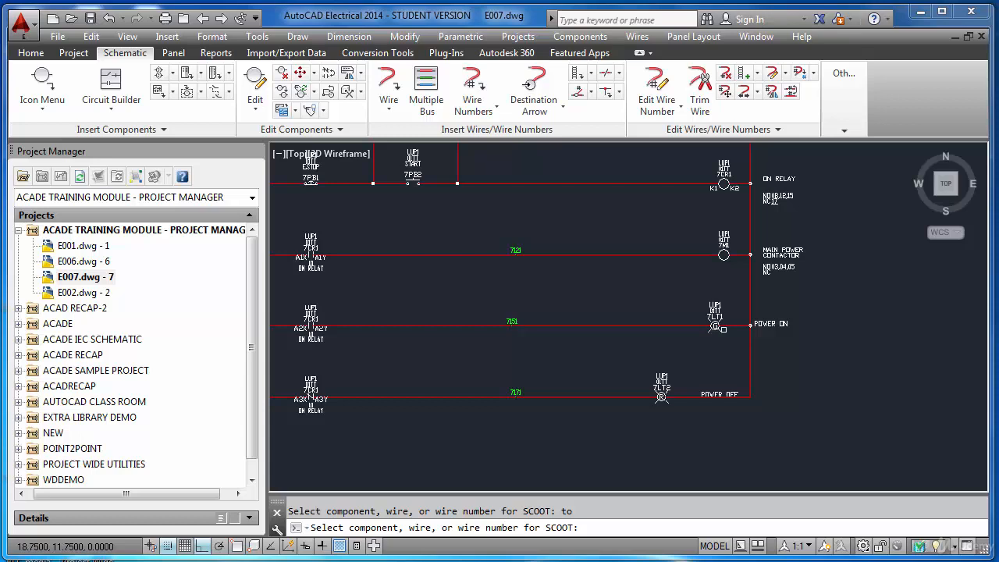
{"action": "left_click", "coordinate": [720, 324]}
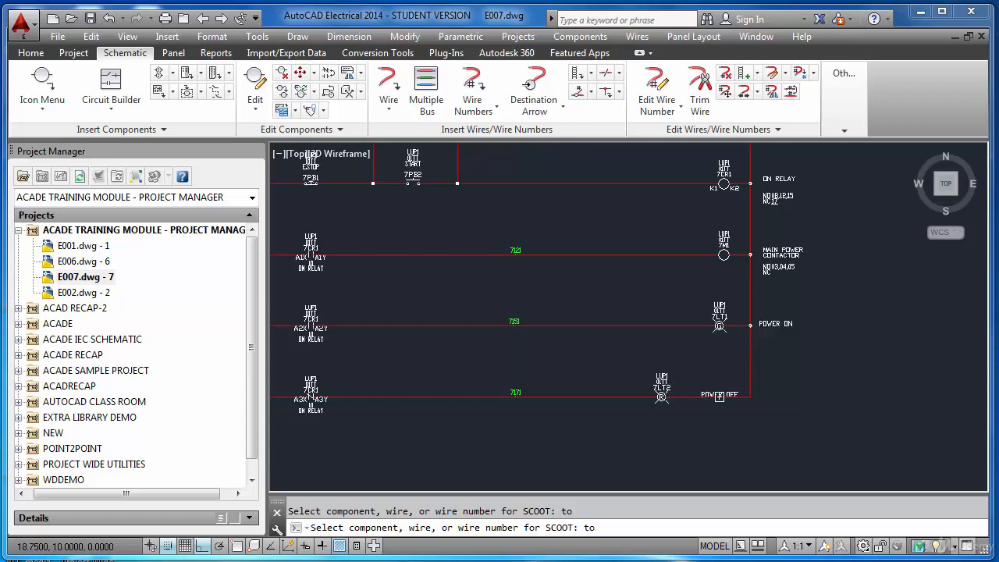
{"action": "left_click", "coordinate": [718, 396]}
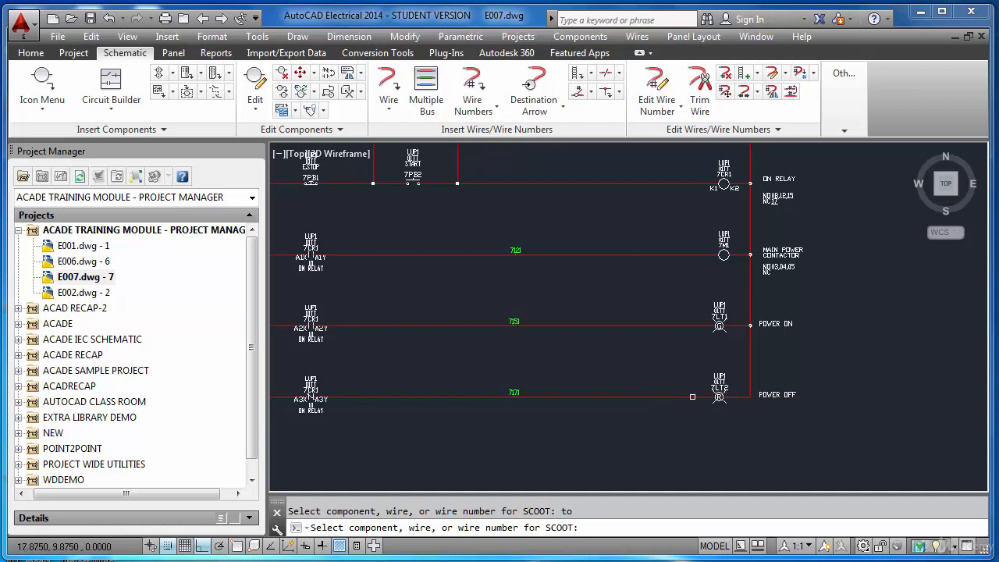
{"action": "key", "text": "Escape"}
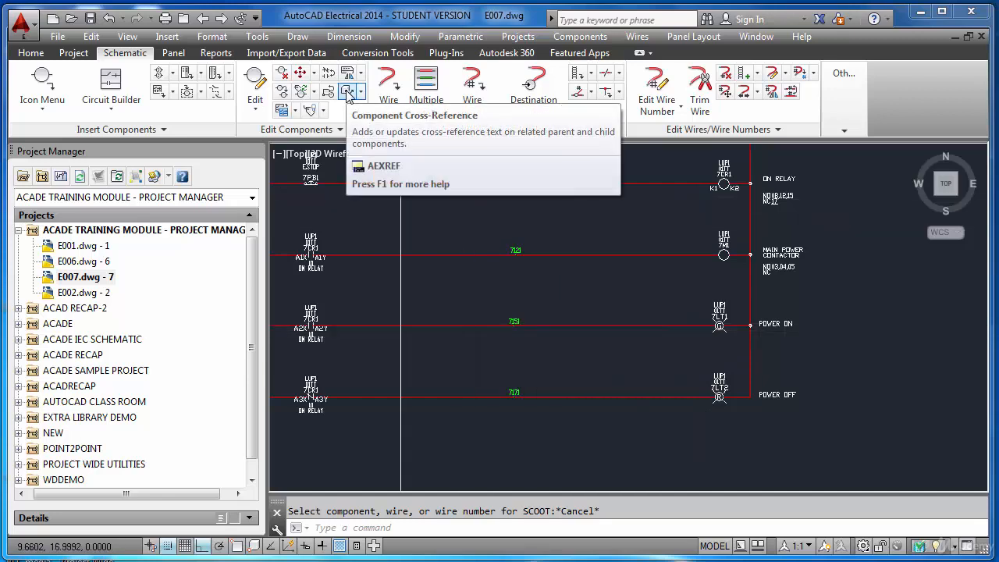
{"action": "key", "text": "Escape"}
Step: Run component cross-referencing project-wide on drawings E006 and E007 only, close the exception report and save E007
{"action": "scroll", "coordinate": [729, 219], "scroll_direction": "up", "scroll_amount": 2}
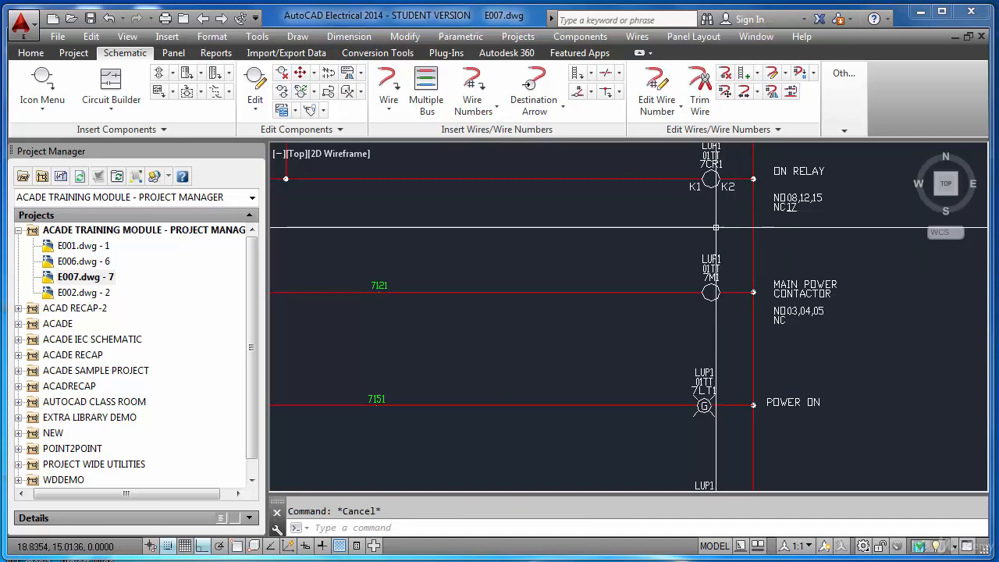
{"action": "scroll", "coordinate": [829, 205], "scroll_direction": "up", "scroll_amount": 8}
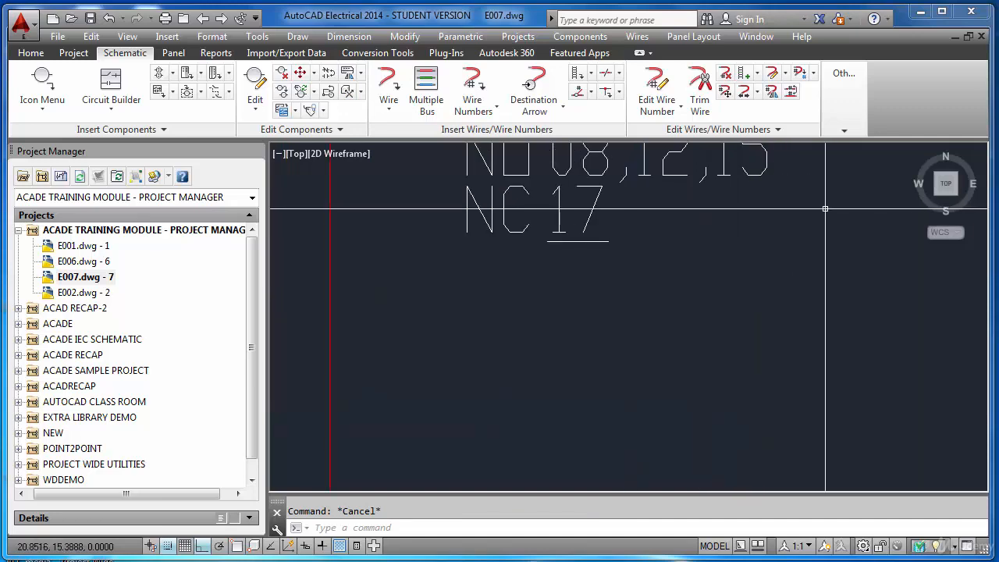
{"action": "scroll", "coordinate": [624, 224], "scroll_direction": "down", "scroll_amount": 5}
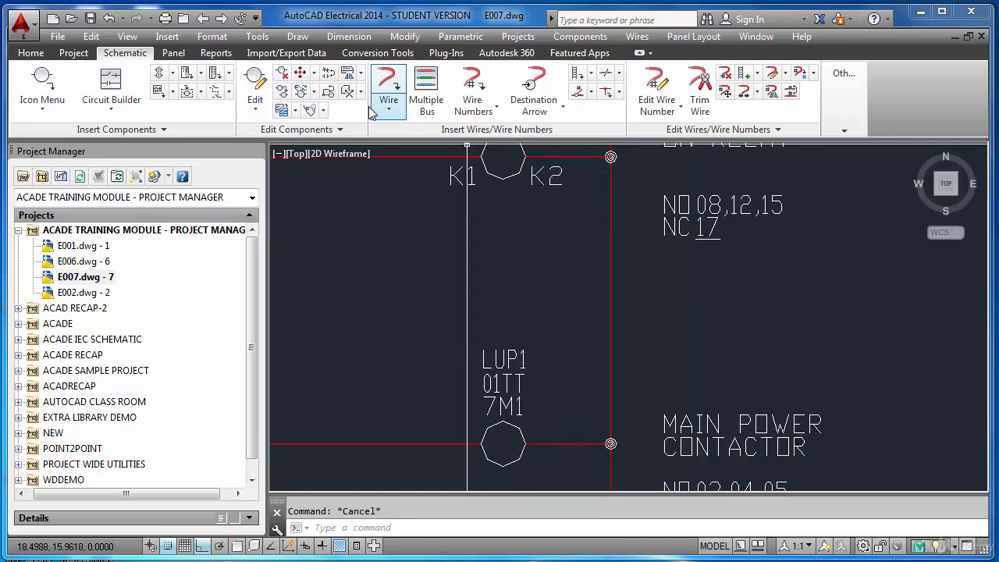
{"action": "left_click", "coordinate": [350, 94]}
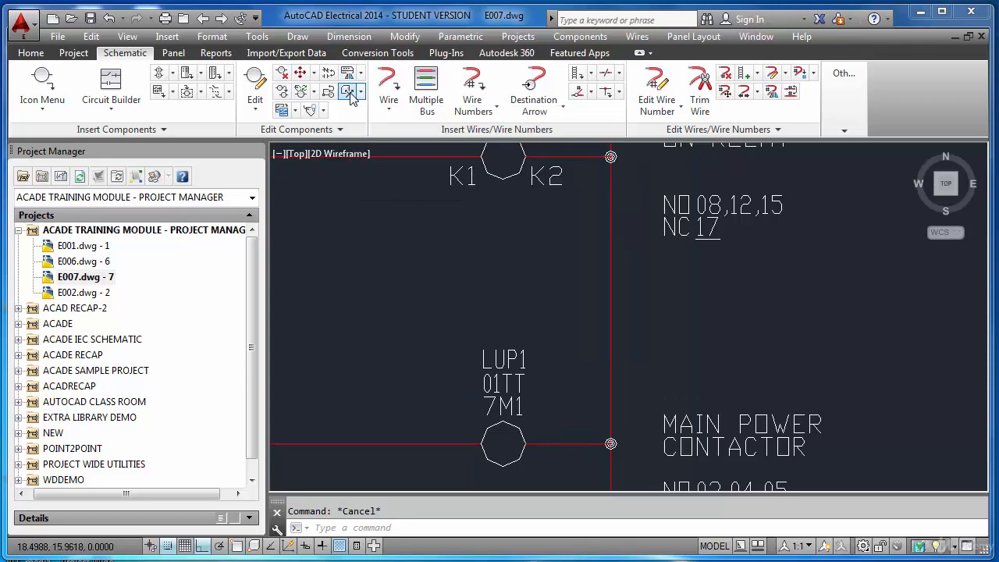
{"action": "left_click", "coordinate": [340, 209]}
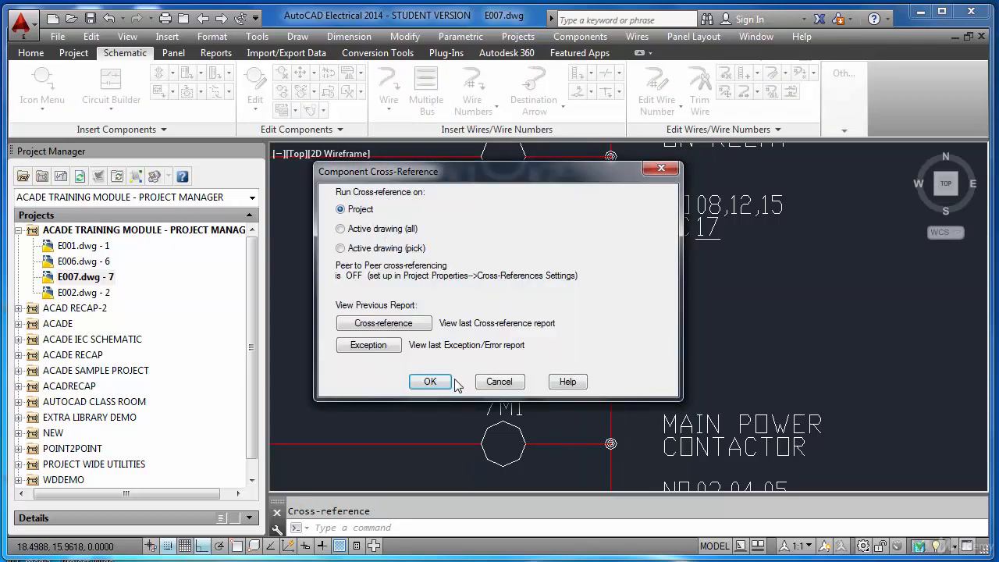
{"action": "left_click", "coordinate": [429, 381]}
{"action": "left_click", "coordinate": [574, 198]}
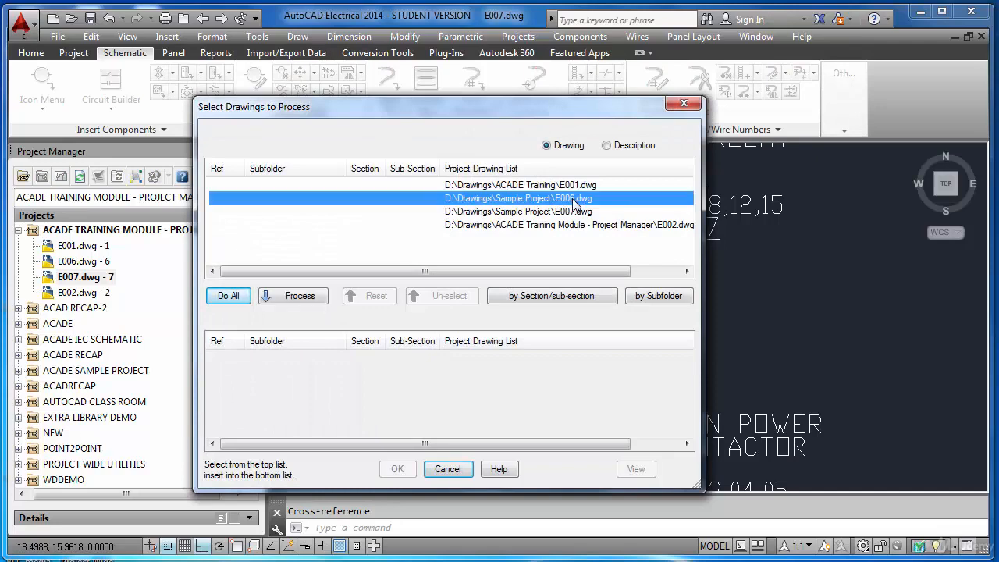
{"action": "left_click", "coordinate": [572, 210], "text": "shift"}
{"action": "left_click", "coordinate": [312, 296]}
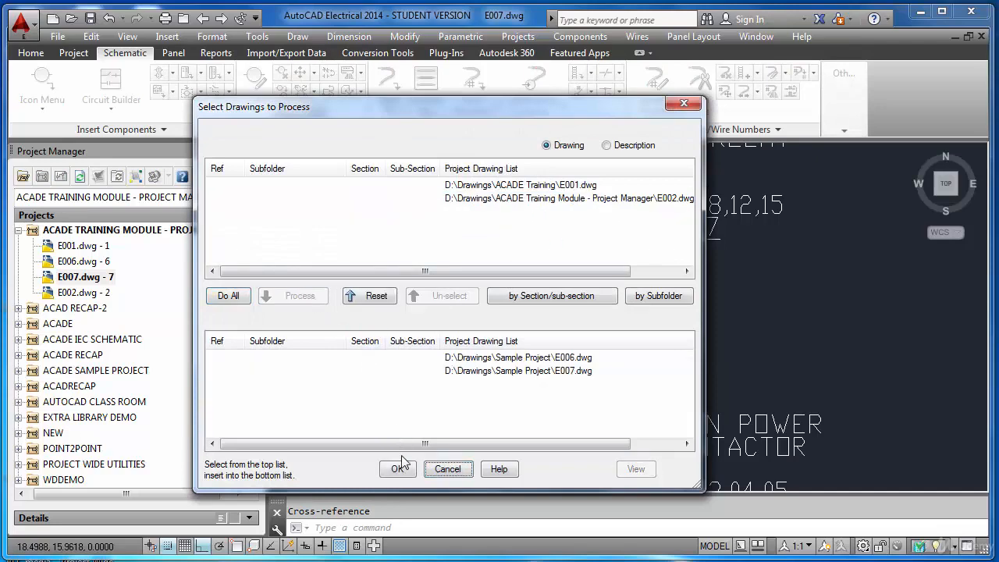
{"action": "left_click", "coordinate": [398, 468]}
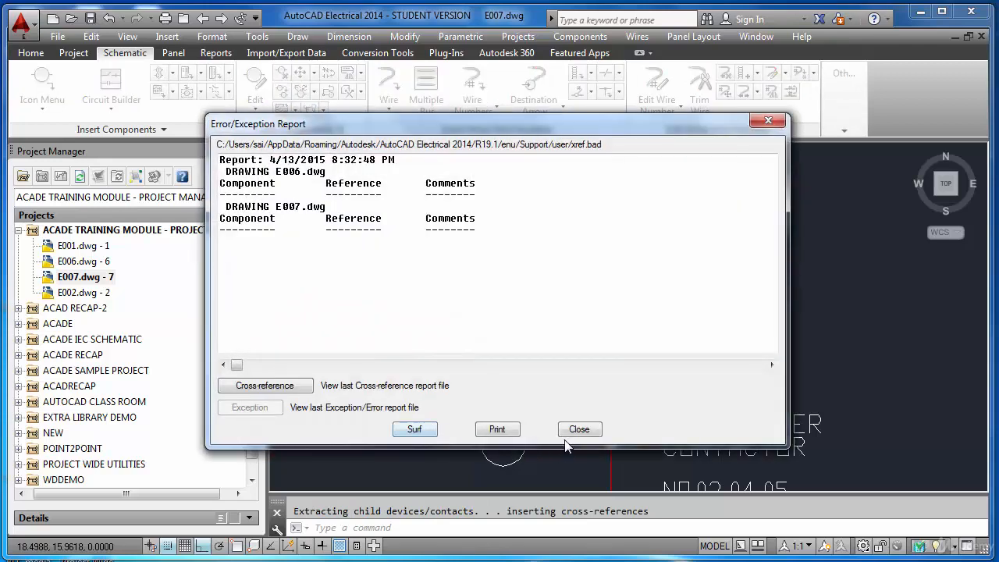
{"action": "left_click", "coordinate": [578, 432]}
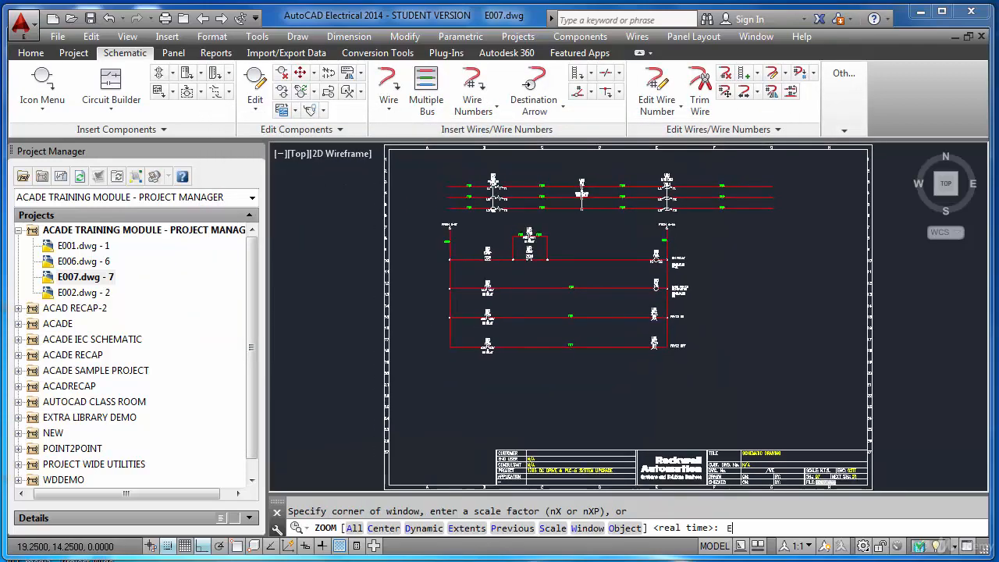
{"action": "key", "text": "ctrl+s"}
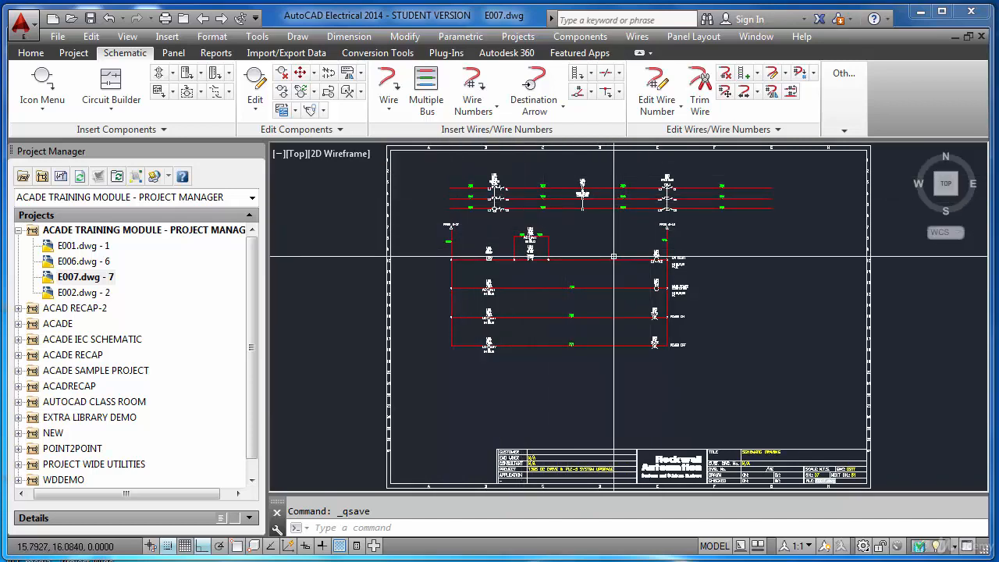
Step: Insert a Round with Wire Number Change terminal, tag strip 7T1 number 1, on the top three-phase wire 7034 right of the overload
{"action": "left_click", "coordinate": [62, 94]}
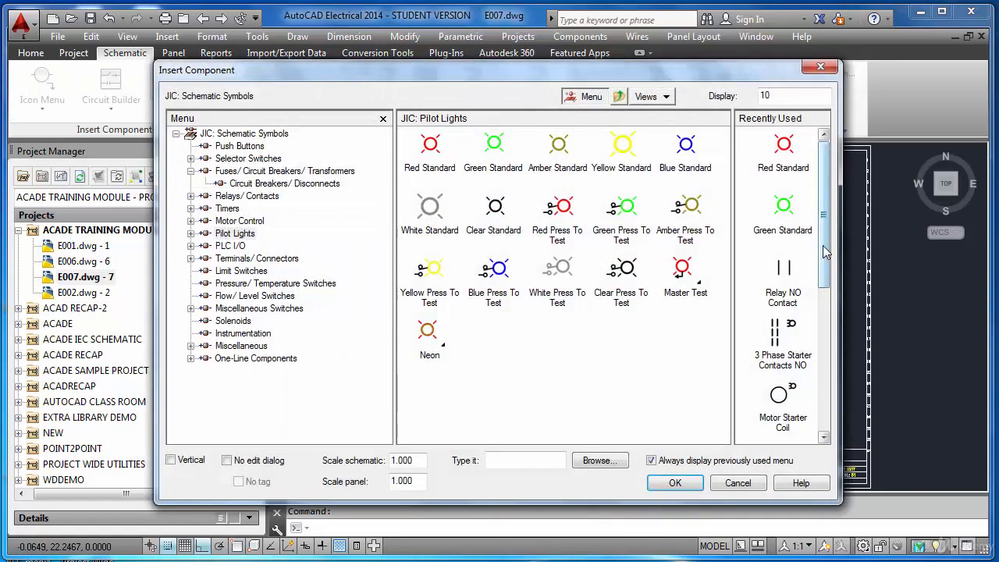
{"action": "left_click_drag", "start_coordinate": [826, 251], "coordinate": [830, 376]}
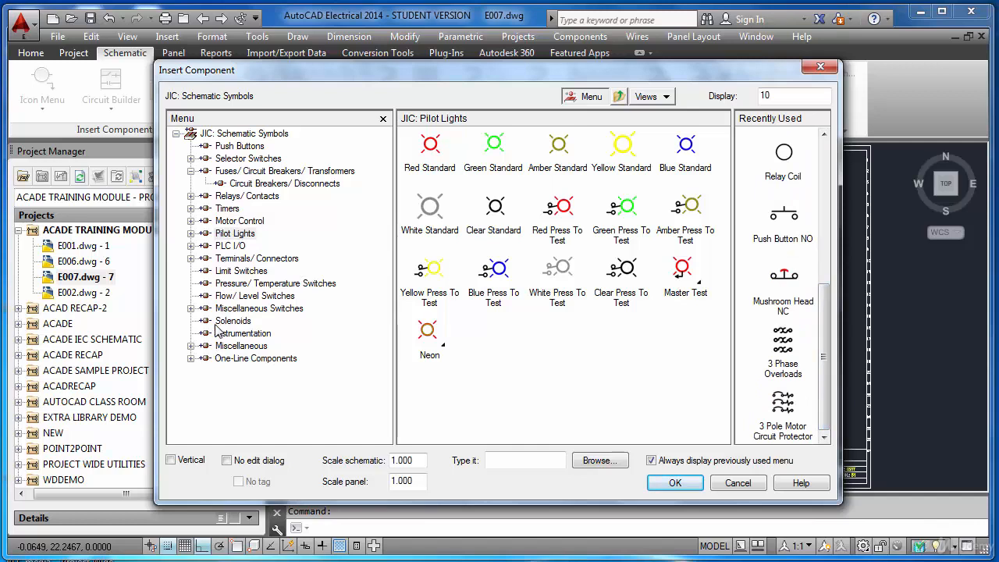
{"action": "left_click", "coordinate": [230, 259]}
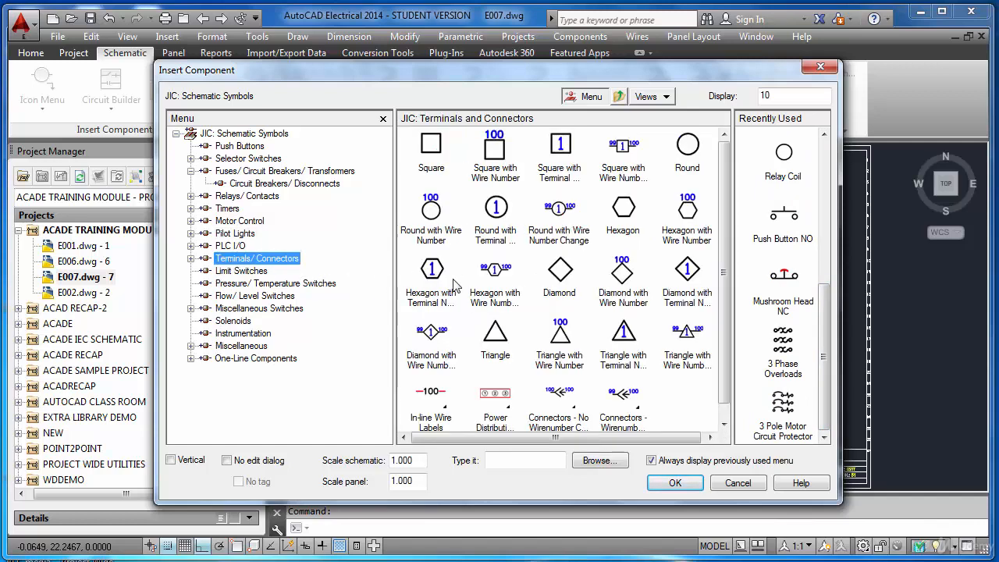
{"action": "left_click", "coordinate": [568, 234]}
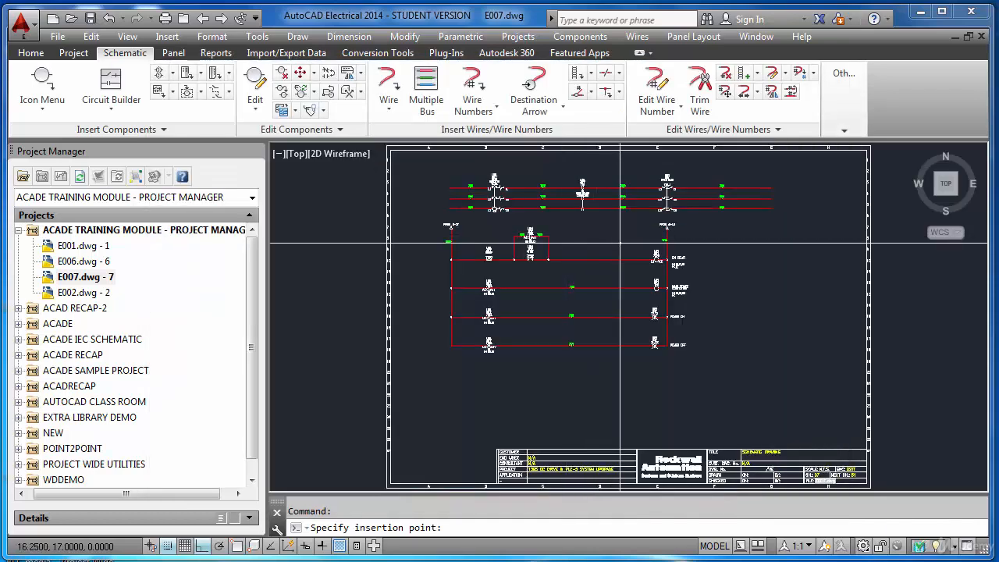
{"action": "scroll", "coordinate": [753, 188], "scroll_direction": "up", "scroll_amount": 5}
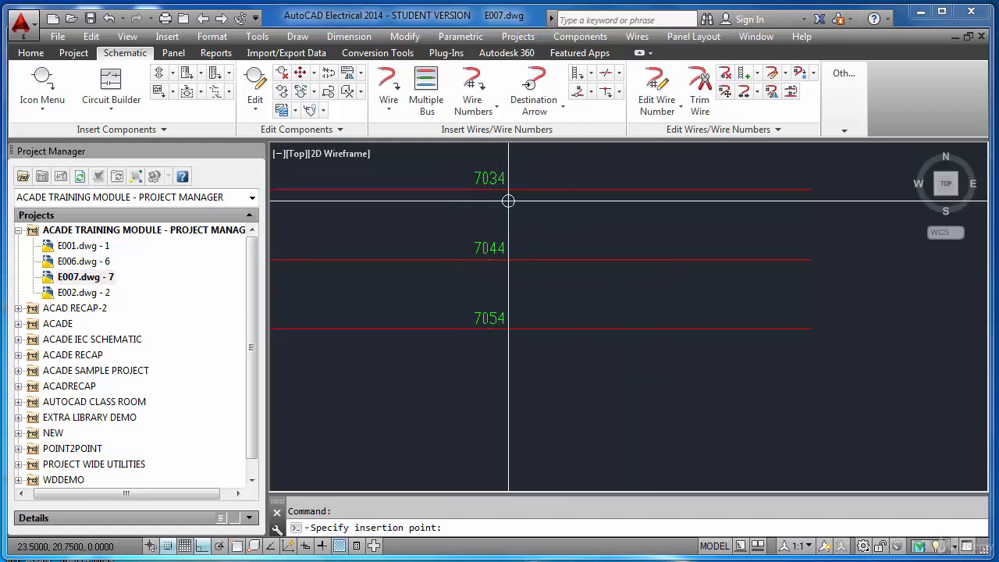
{"action": "left_click", "coordinate": [567, 189]}
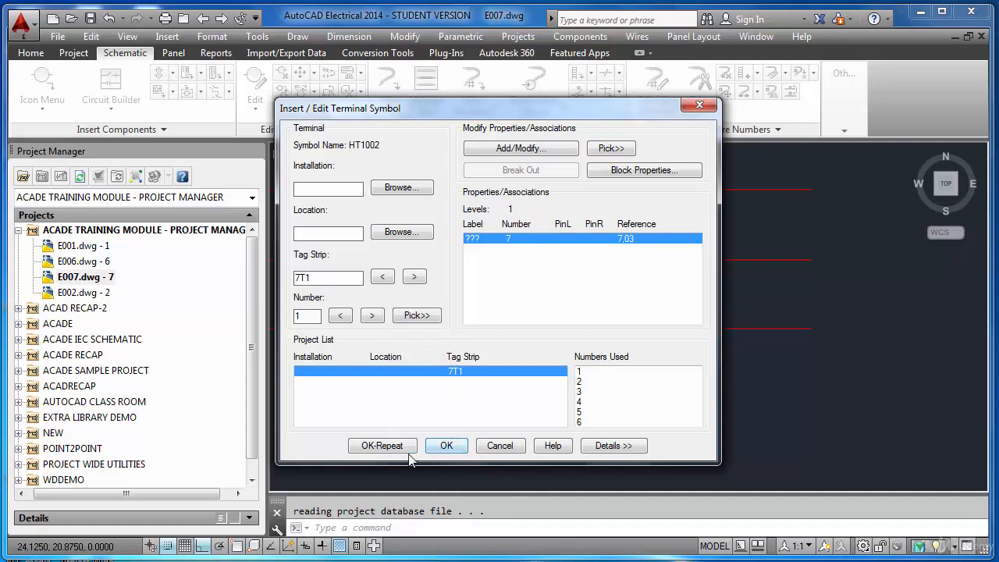
{"action": "left_click", "coordinate": [382, 446]}
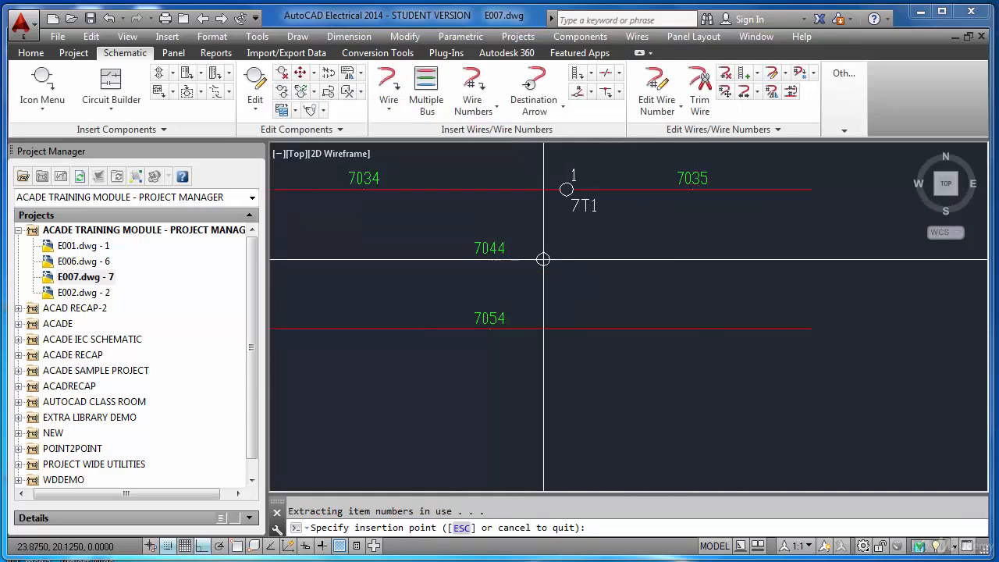
Step: Insert terminals 2 and 3 of strip 7T1 on wires 7044 and 7054, directly below terminal 1
{"action": "left_click", "coordinate": [567, 259]}
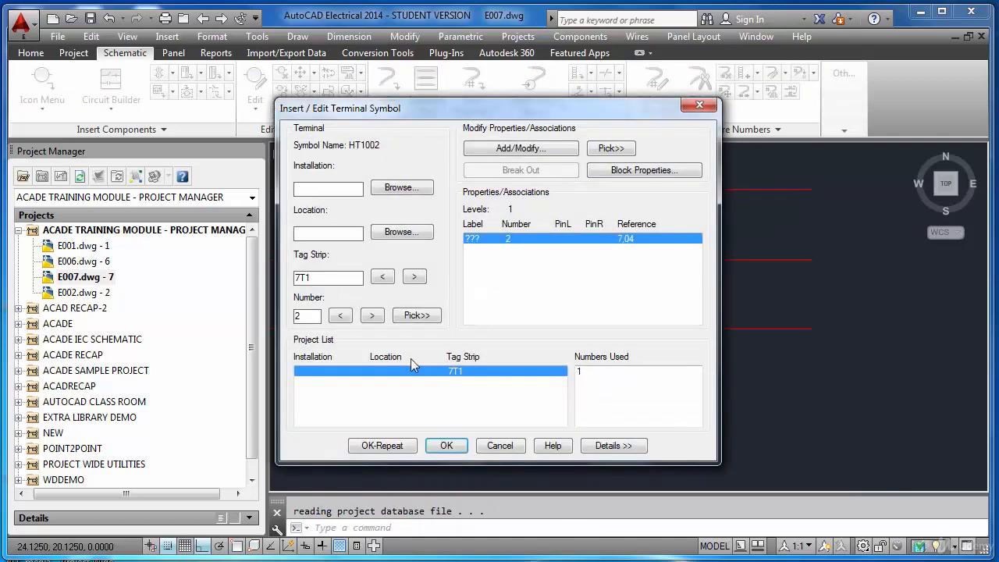
{"action": "left_click", "coordinate": [387, 449]}
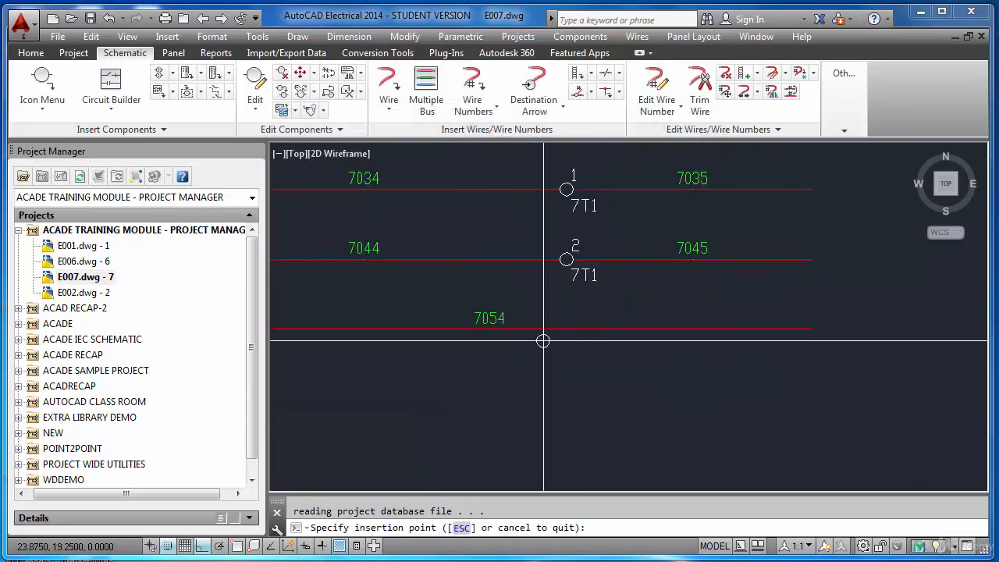
{"action": "left_click", "coordinate": [566, 328]}
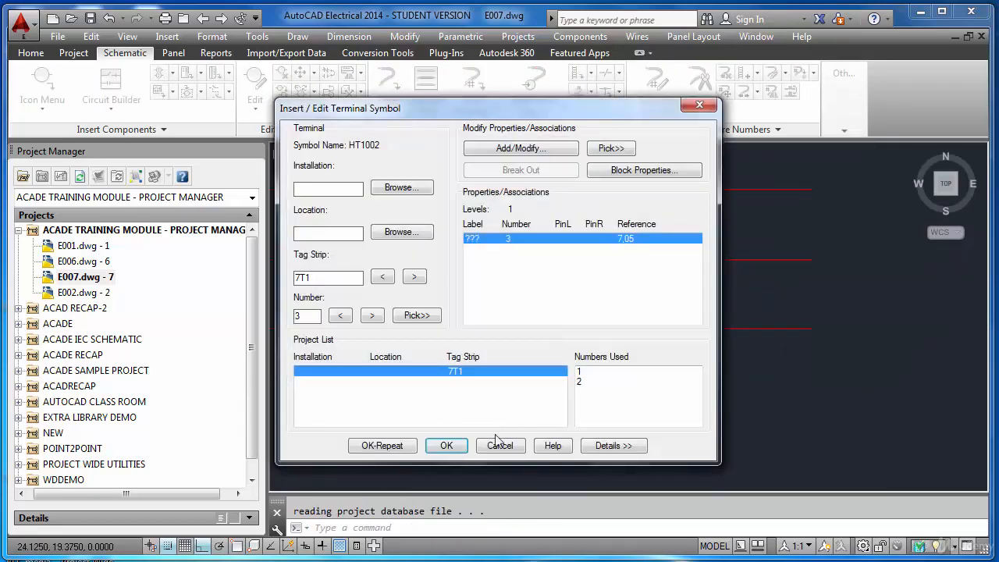
{"action": "left_click", "coordinate": [447, 448]}
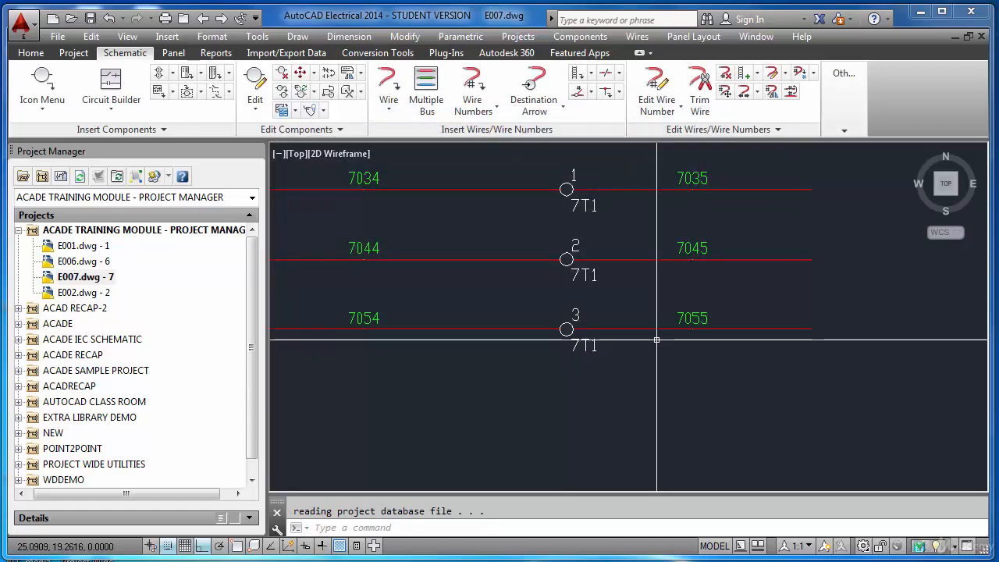
{"action": "scroll", "coordinate": [609, 262], "scroll_direction": "down", "scroll_amount": 2}
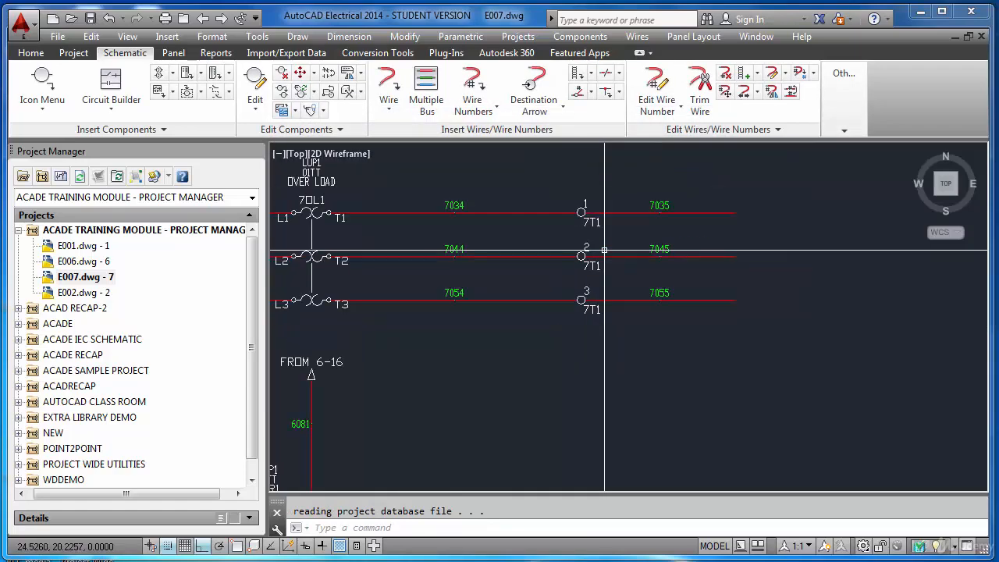
Step: End the terminal insertion and save drawing E007
{"action": "key", "text": "Escape"}
{"action": "type", "text": "z"}
{"action": "key", "text": "Return"}
{"action": "type", "text": "e"}
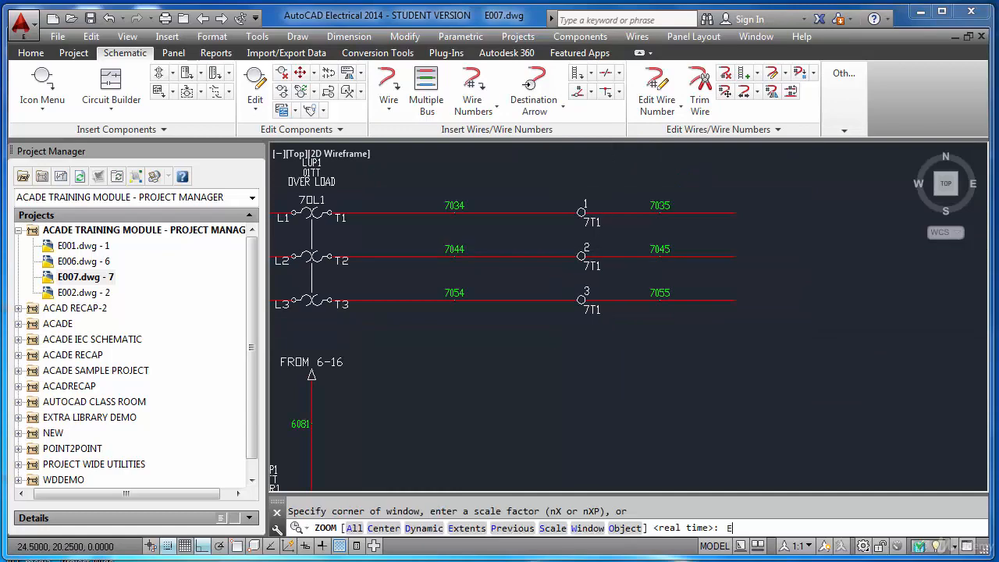
{"action": "key", "text": "Return"}
{"action": "key", "text": "ctrl+s"}
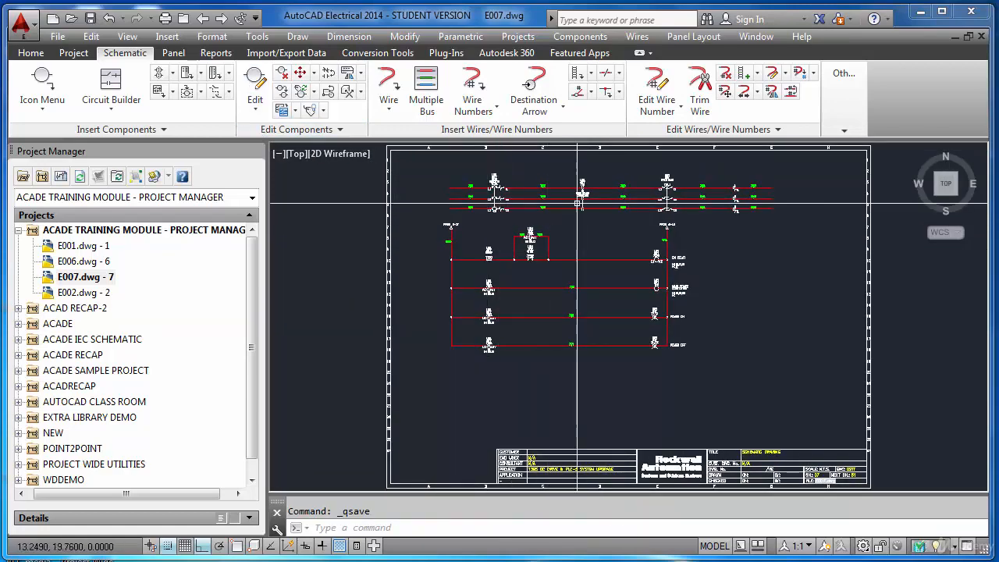
Step: Insert a Round with Wire Number Change terminal, strip 7T1 number 4, on wire 7031 left of circuit breaker 7CB1
{"action": "left_click", "coordinate": [45, 82]}
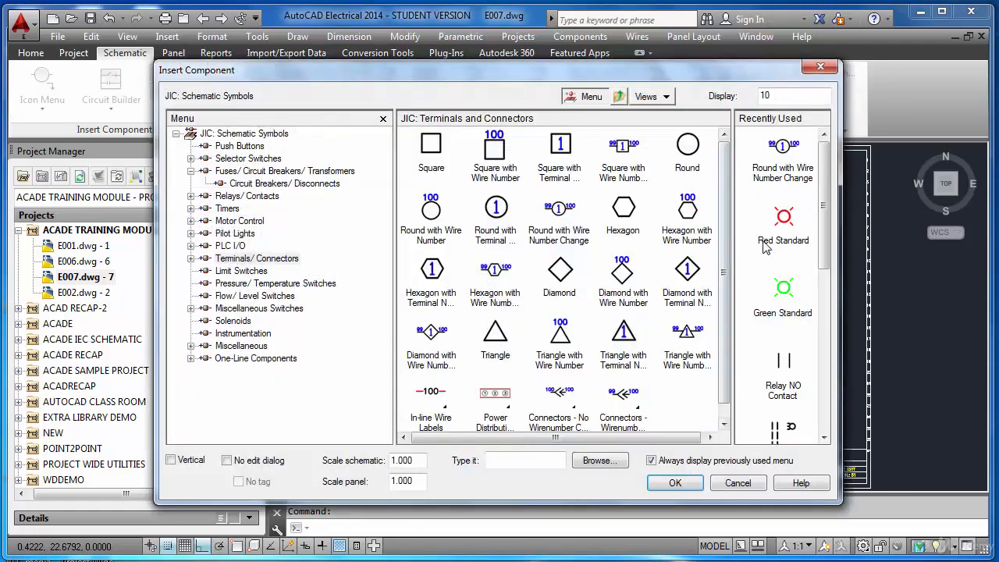
{"action": "left_click", "coordinate": [785, 160]}
{"action": "left_click", "coordinate": [458, 189]}
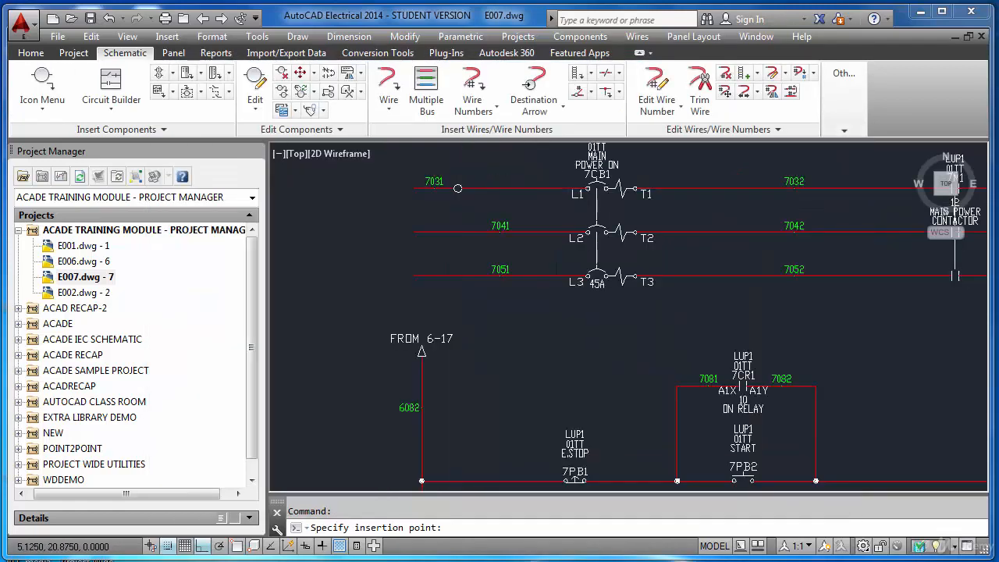
{"action": "left_click", "coordinate": [441, 445]}
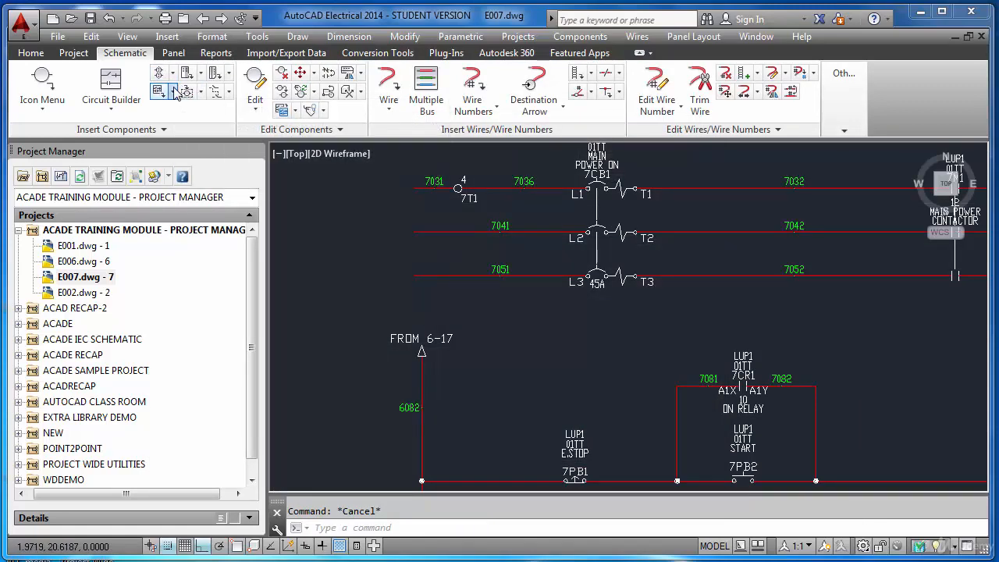
Step: Copy terminal 4 to wires 7041 and 7051 with Multiple Insert (Pick Master), keeping all copies and skipping the edit dialog
{"action": "left_click", "coordinate": [174, 92]}
{"action": "left_click", "coordinate": [175, 93]}
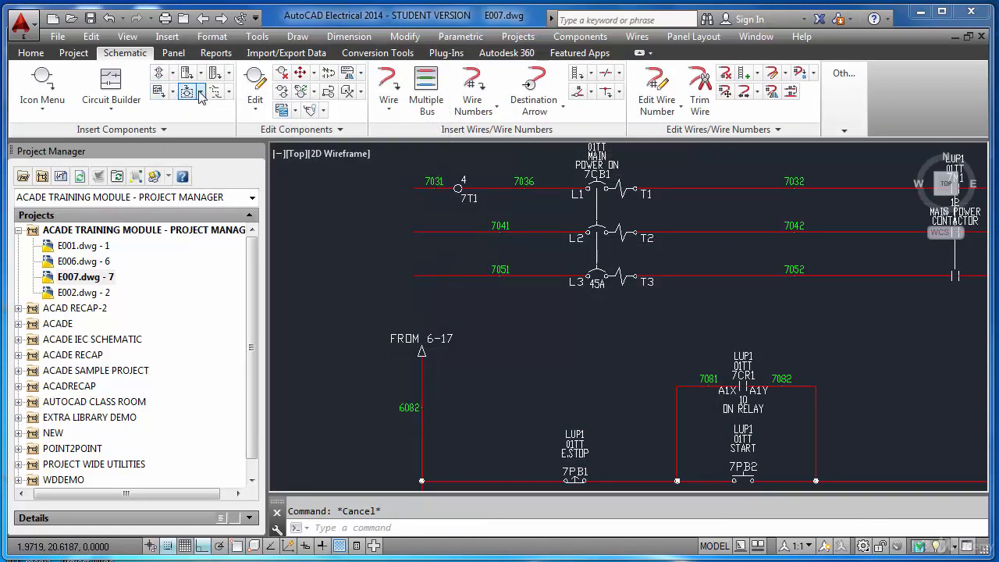
{"action": "left_click", "coordinate": [201, 92]}
{"action": "left_click", "coordinate": [200, 92]}
{"action": "left_click", "coordinate": [175, 74]}
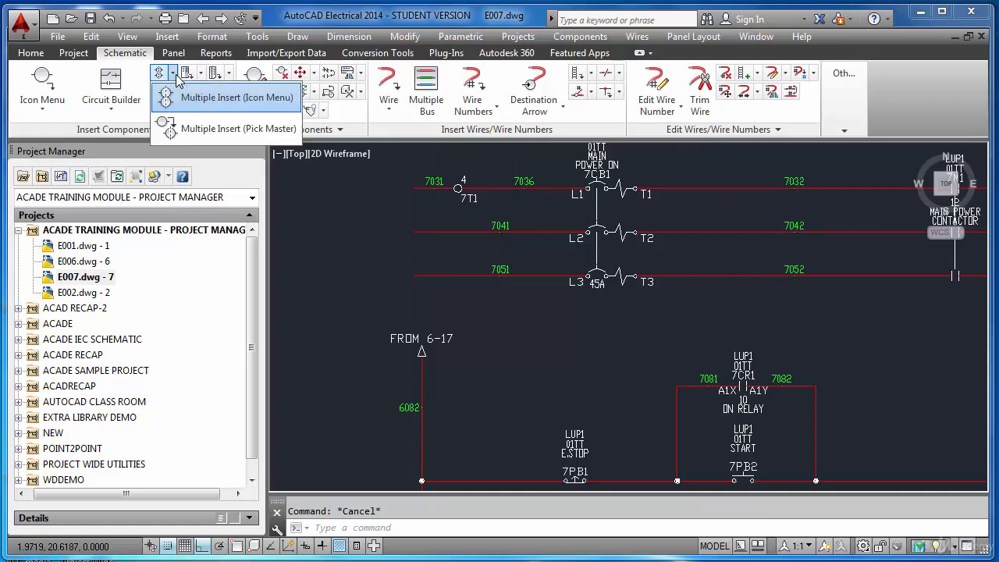
{"action": "left_click", "coordinate": [209, 130]}
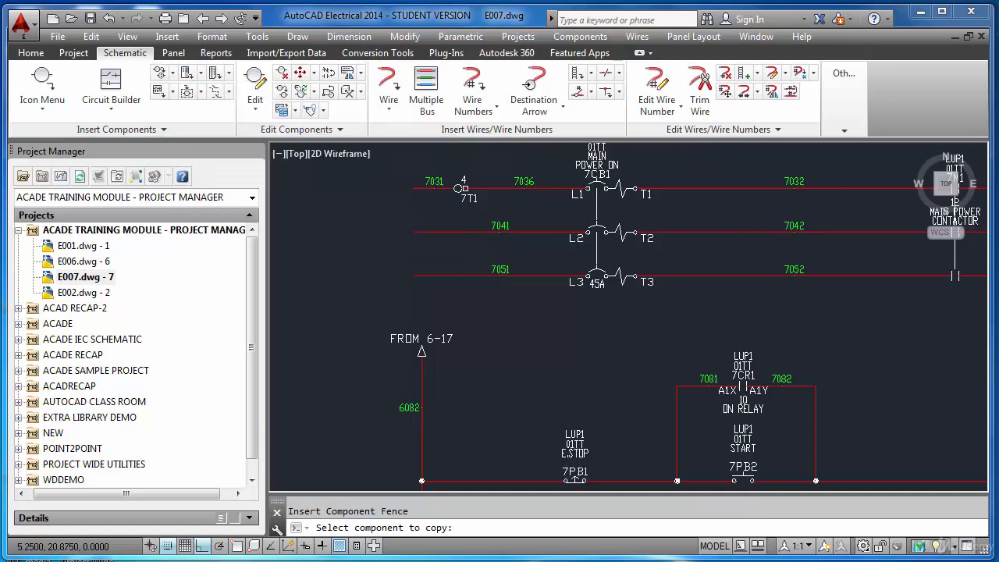
{"action": "left_click", "coordinate": [465, 195]}
{"action": "left_click", "coordinate": [457, 203]}
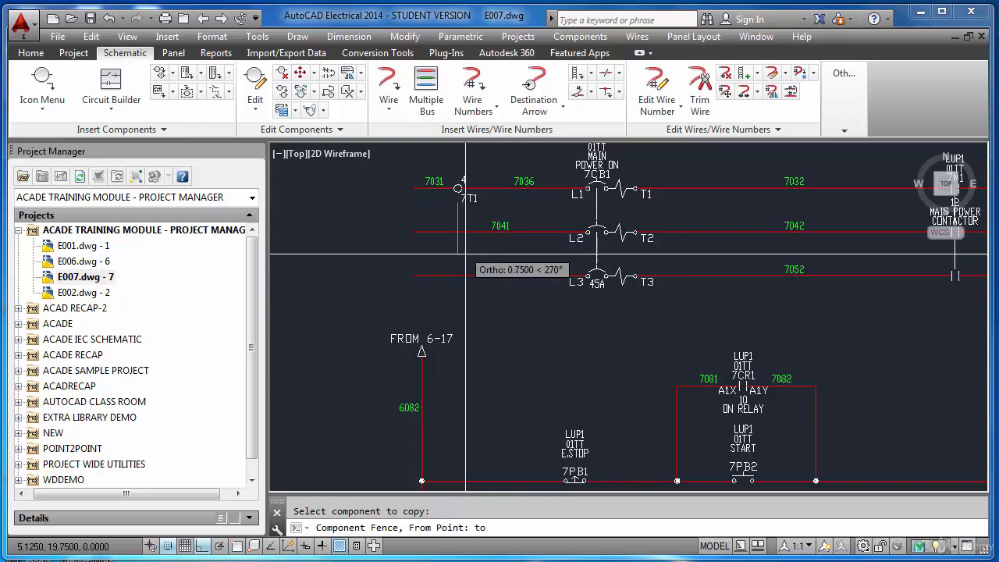
{"action": "left_click", "coordinate": [473, 298]}
{"action": "left_click", "coordinate": [487, 298]}
{"action": "key", "text": "Return"}
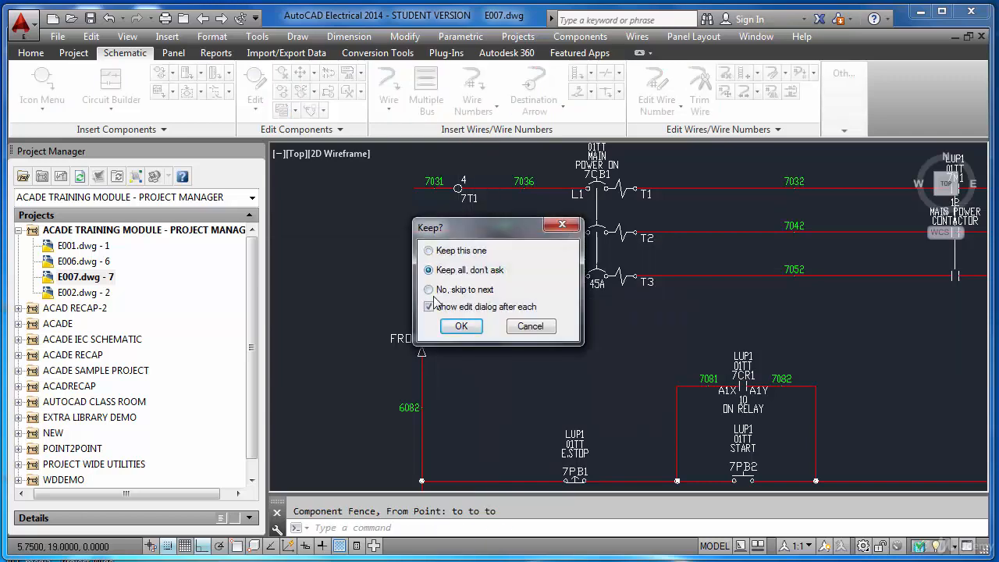
{"action": "left_click", "coordinate": [429, 307]}
{"action": "left_click", "coordinate": [461, 325]}
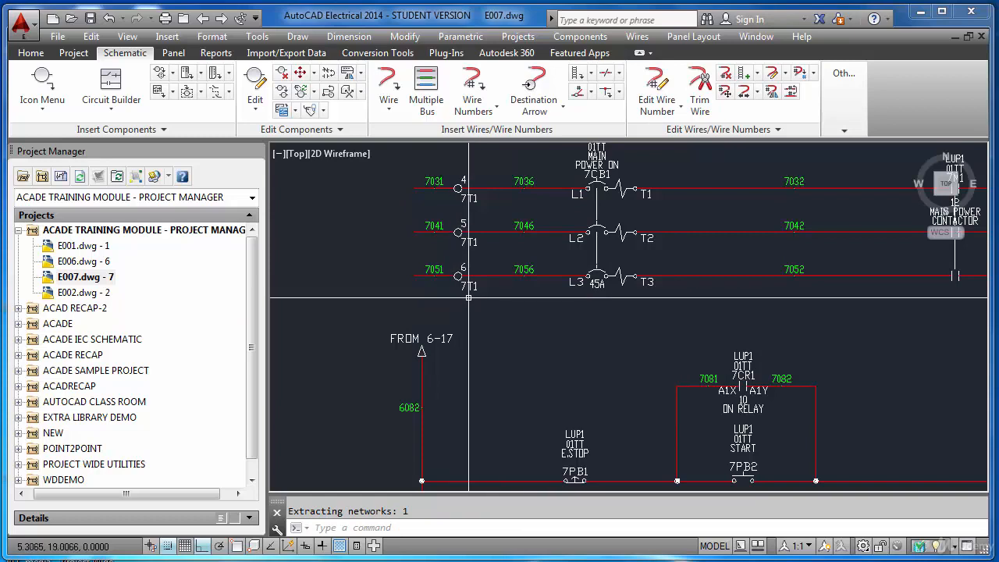
{"action": "key", "text": "Escape"}
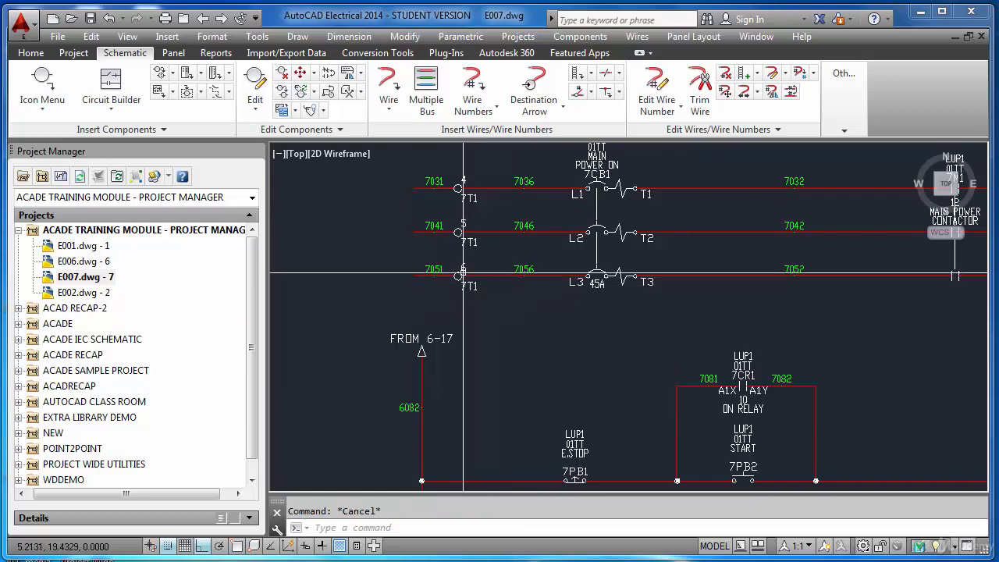
Step: Examine the components and 7T1 terminals along the three-phase wires of E007
{"action": "type", "text": "z"}
{"action": "key", "text": "Return"}
{"action": "type", "text": "E"}
{"action": "key", "text": "Return"}
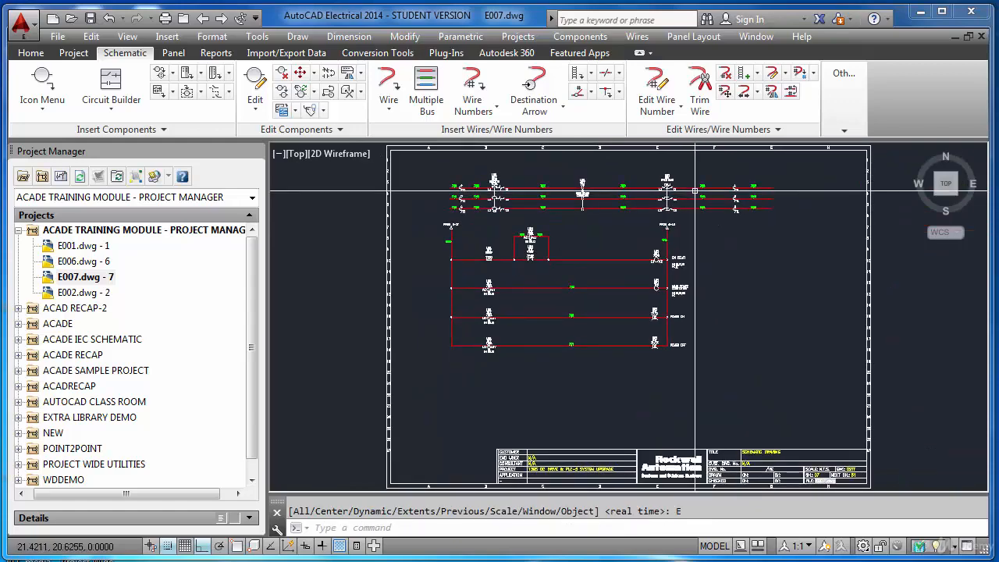
{"action": "scroll", "coordinate": [705, 234], "scroll_direction": "up", "scroll_amount": 6}
{"action": "scroll", "coordinate": [705, 234], "scroll_direction": "down", "scroll_amount": 6}
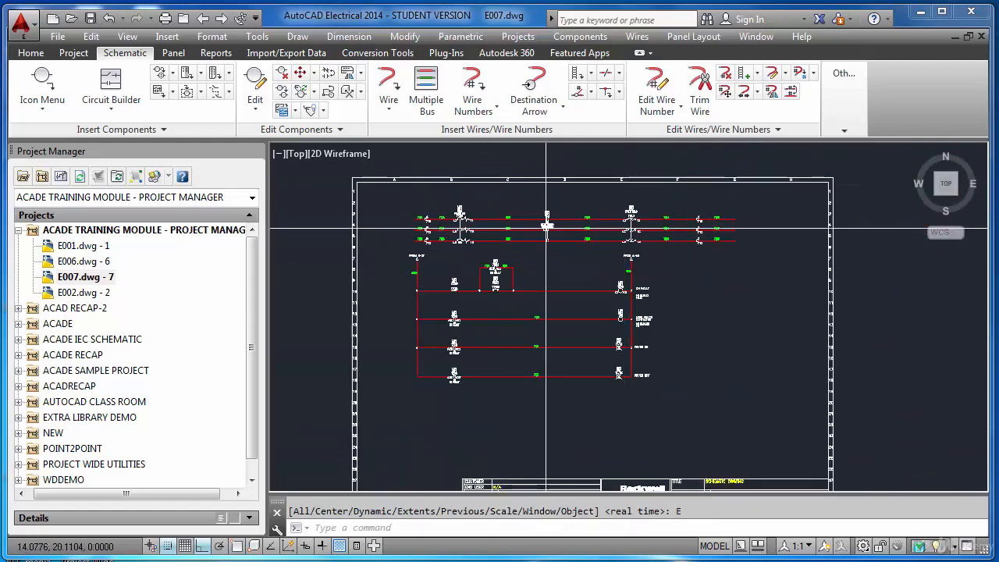
{"action": "scroll", "coordinate": [437, 228], "scroll_direction": "up", "scroll_amount": 7}
{"action": "scroll", "coordinate": [444, 227], "scroll_direction": "down", "scroll_amount": 7}
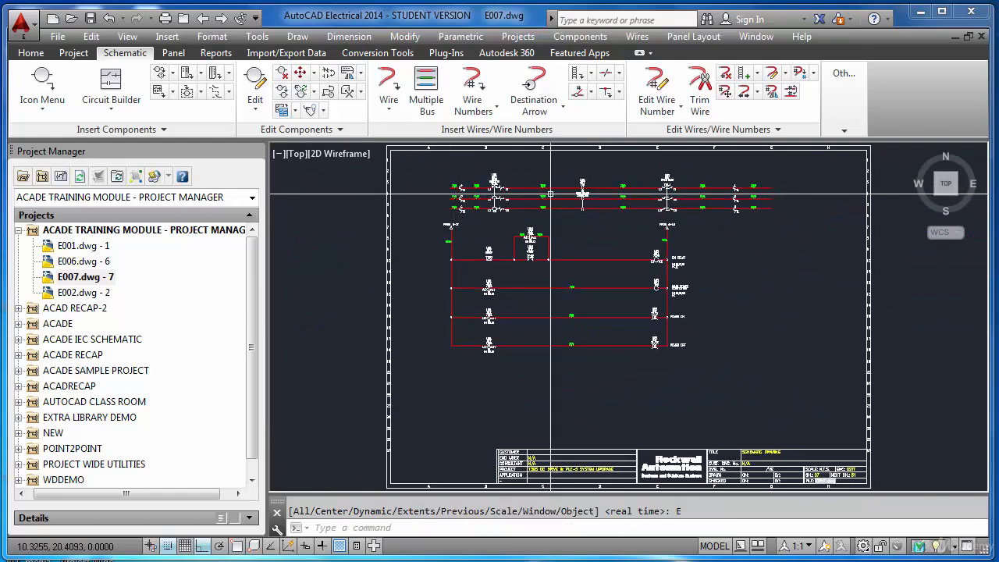
{"action": "key", "text": "Escape"}
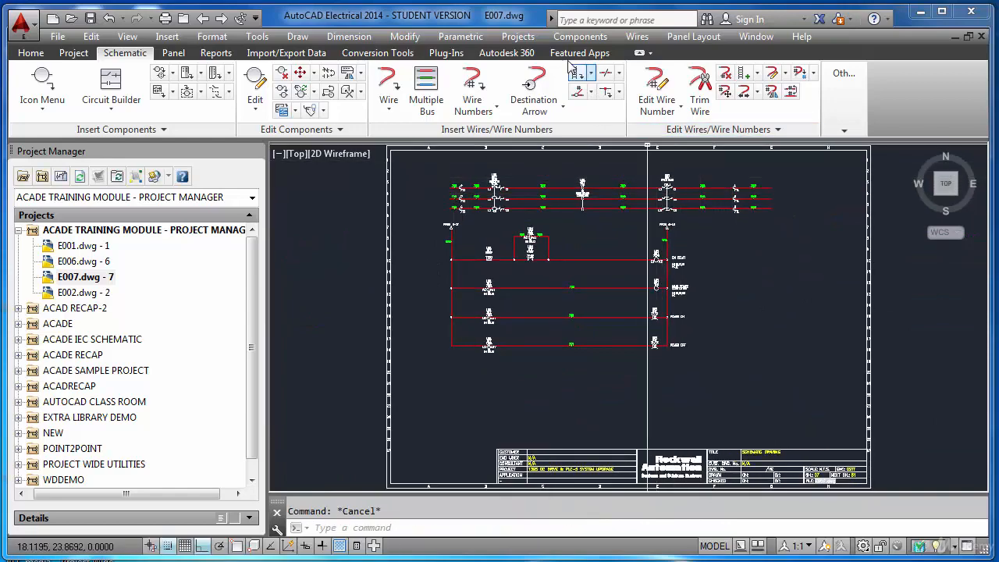
Step: Renumber the 7T1 terminals left of breaker 7CB1 from top to bottom with Terminal Renumber (Pick Mode), starting with 1 and with snap off
{"action": "left_click", "coordinate": [573, 37]}
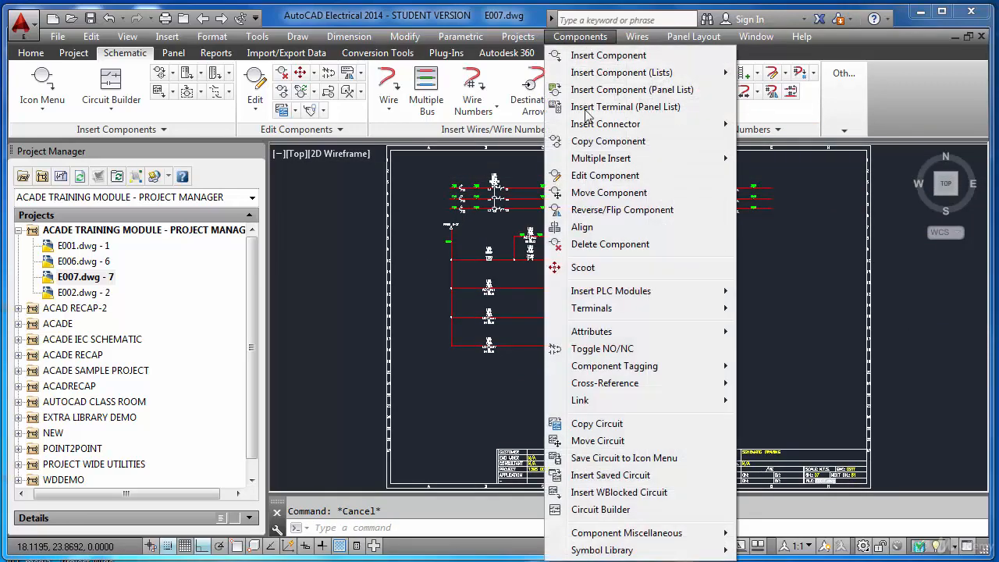
{"action": "mouse_move", "coordinate": [616, 310]}
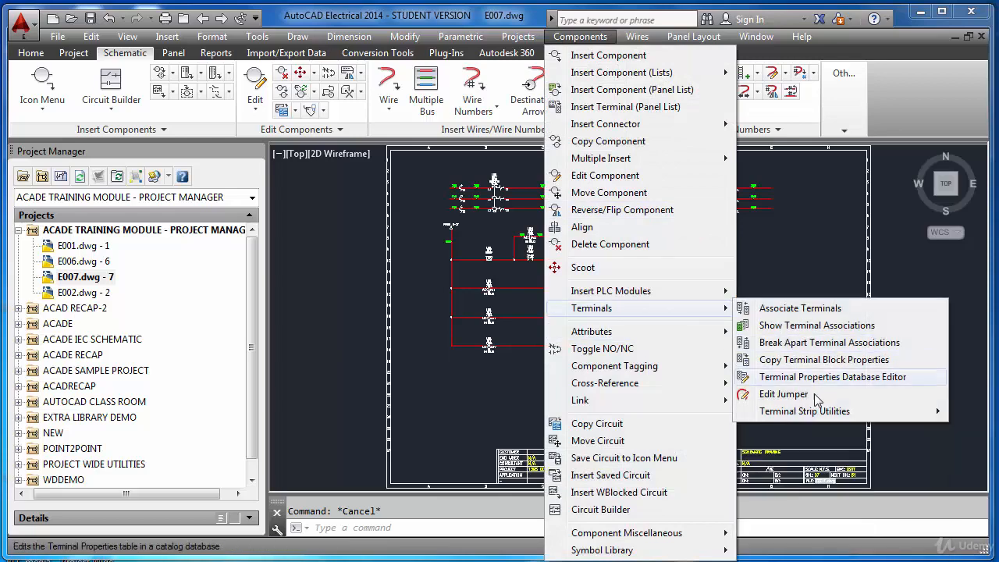
{"action": "mouse_move", "coordinate": [804, 412]}
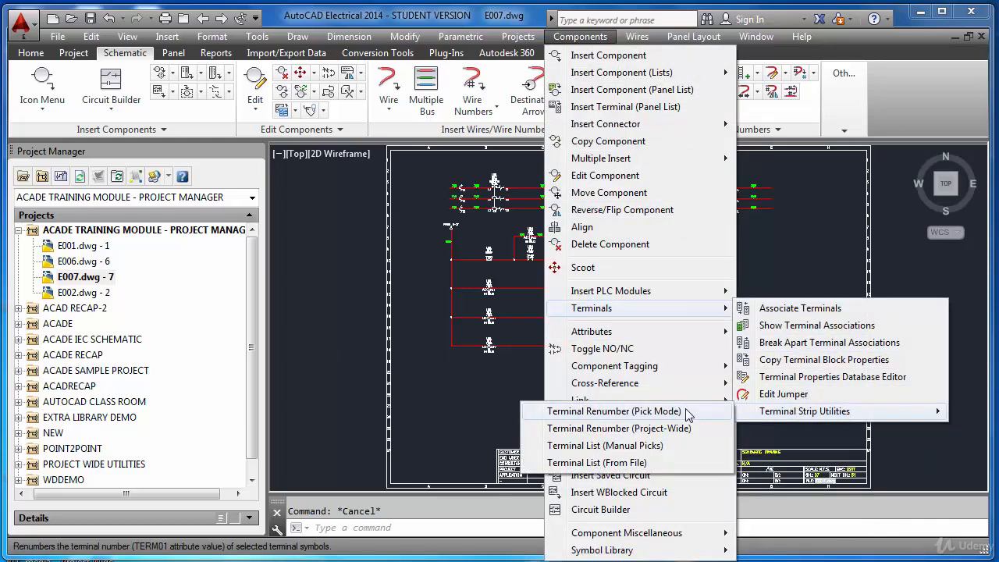
{"action": "left_click", "coordinate": [614, 412]}
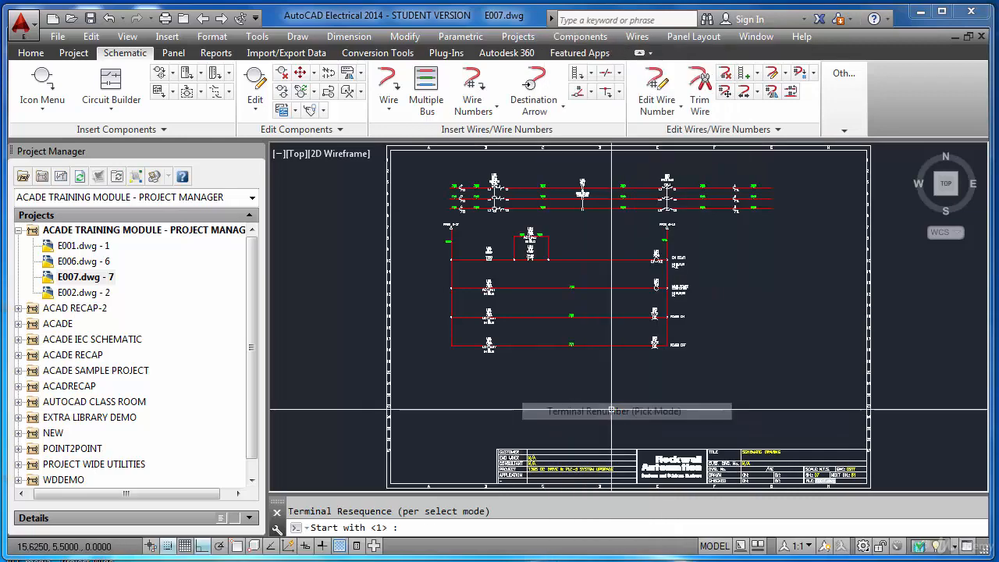
{"action": "scroll", "coordinate": [467, 201], "scroll_direction": "up", "scroll_amount": 5}
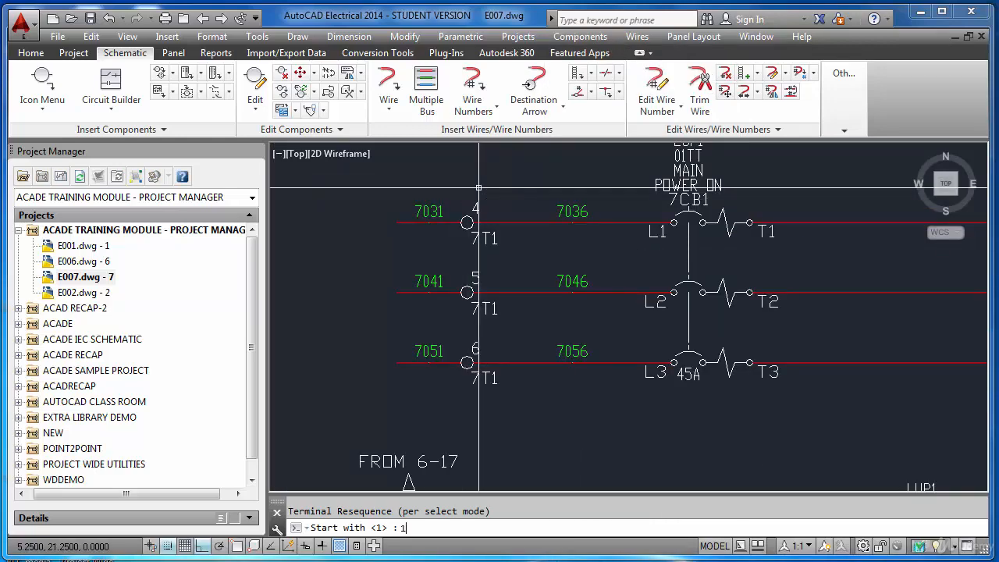
{"action": "key", "text": "Return"}
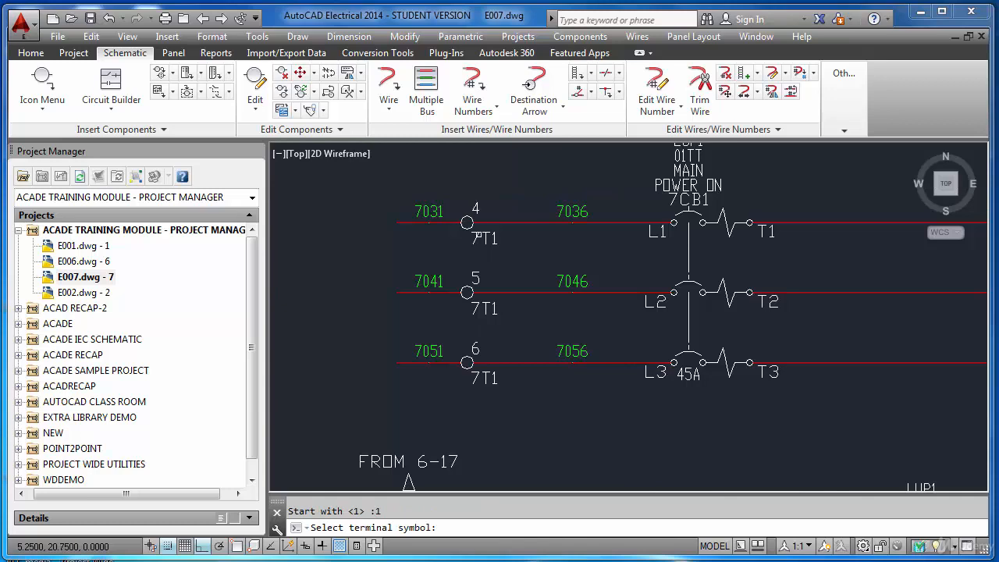
{"action": "left_click", "coordinate": [167, 545]}
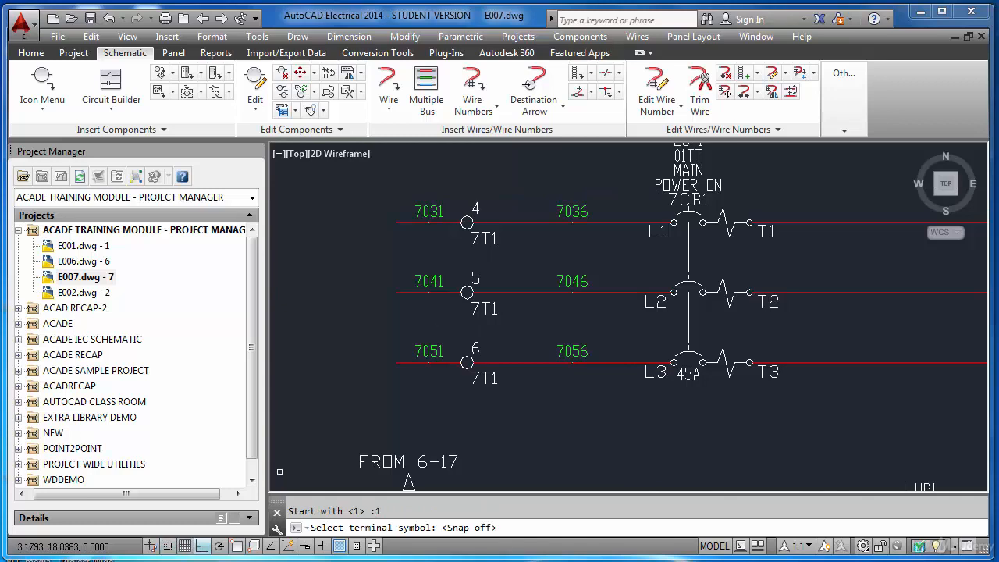
{"action": "left_click", "coordinate": [475, 235]}
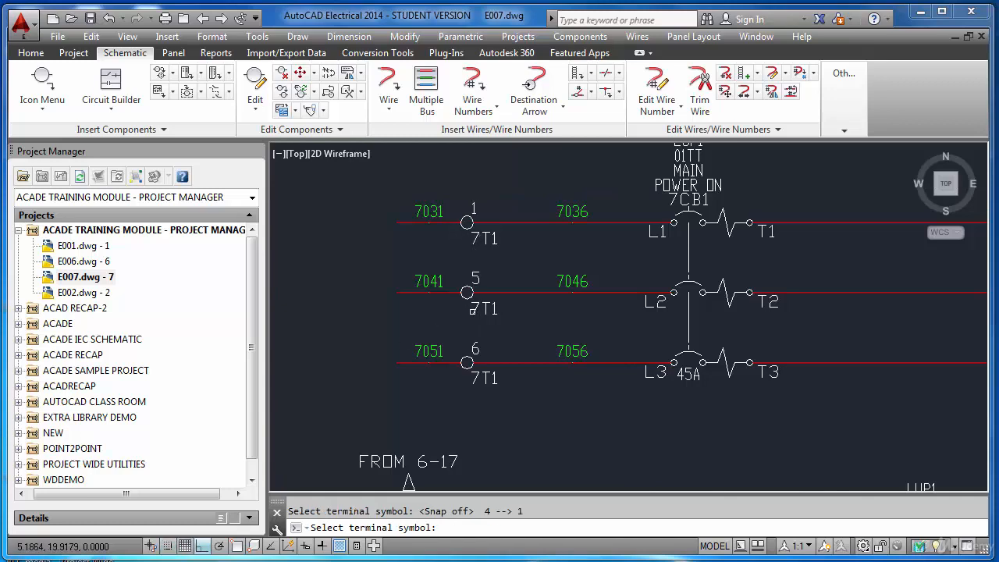
{"action": "left_click", "coordinate": [472, 310]}
Step: Continue the renumbering on the terminals right of the overload as 4, 5 and 6, and save E007
{"action": "scroll", "coordinate": [481, 332], "scroll_direction": "down", "scroll_amount": 5}
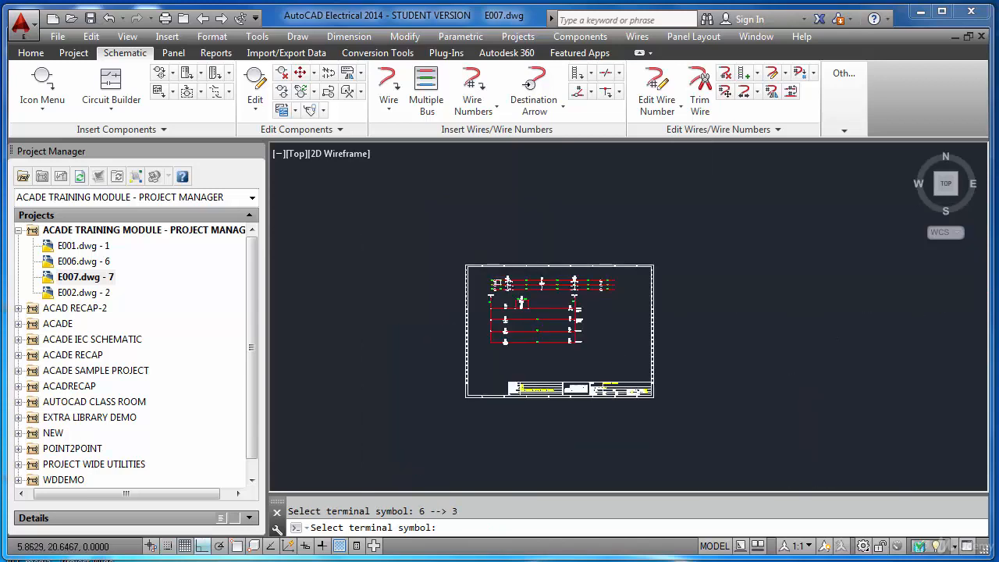
{"action": "scroll", "coordinate": [631, 242], "scroll_direction": "up", "scroll_amount": 5}
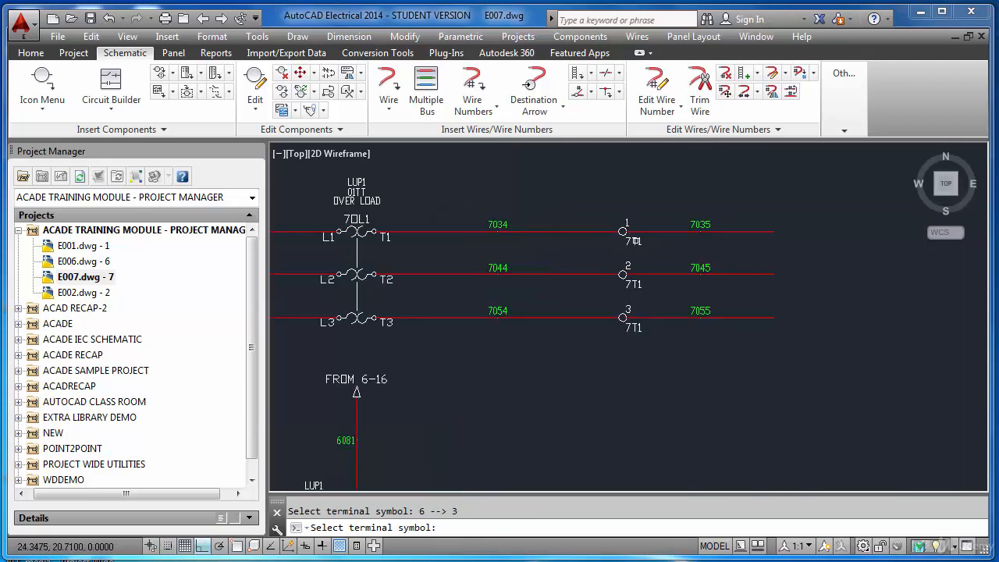
{"action": "left_click", "coordinate": [637, 241]}
{"action": "key", "text": "Escape"}
{"action": "type", "text": "z"}
{"action": "key", "text": "Return"}
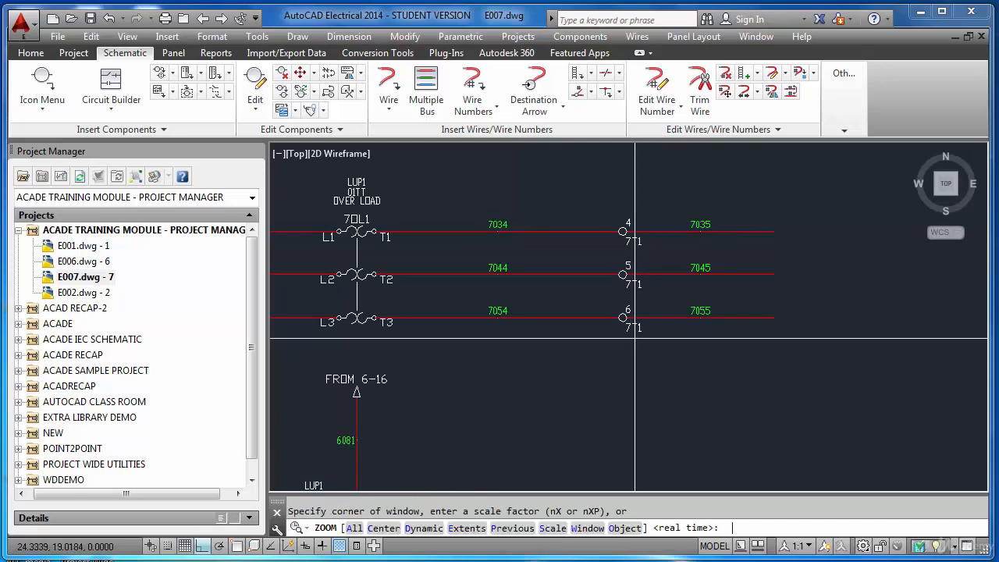
{"action": "type", "text": "e"}
{"action": "key", "text": "Return"}
{"action": "key", "text": "ctrl+s"}
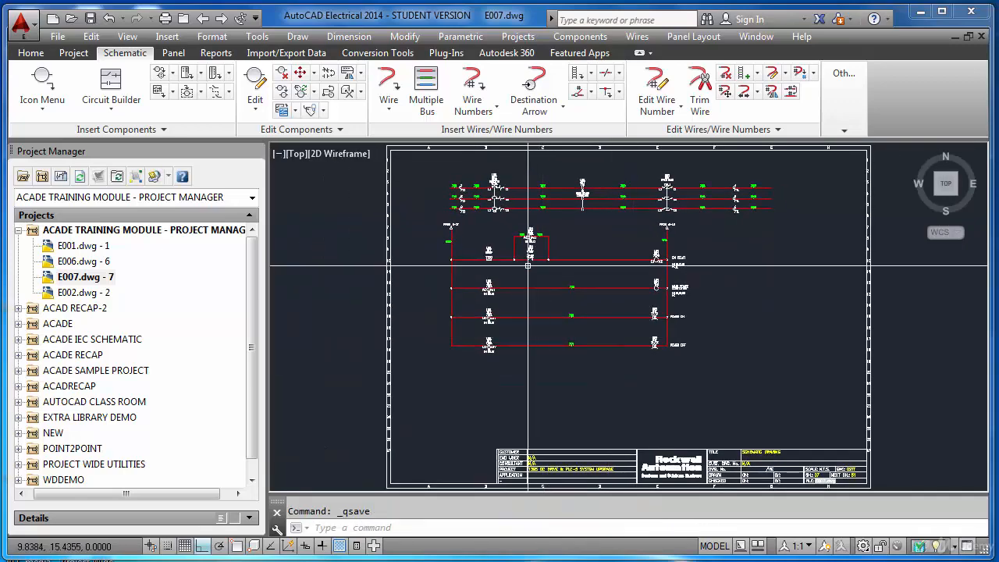
Step: Retag all wire numbers drawing-wide in Line Reference mode with signal cross-referencing, and save E007
{"action": "left_click", "coordinate": [471, 86]}
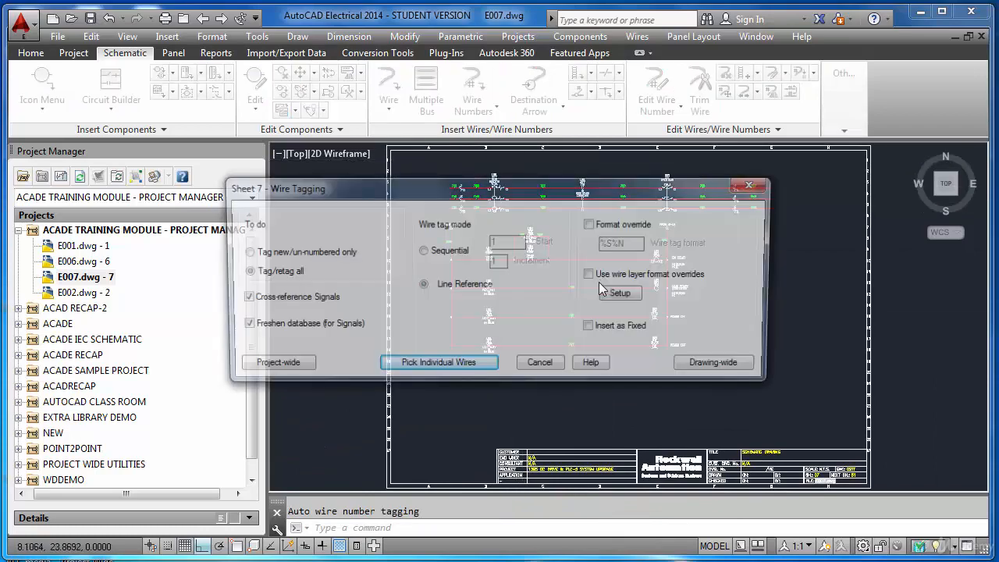
{"action": "left_click", "coordinate": [708, 367]}
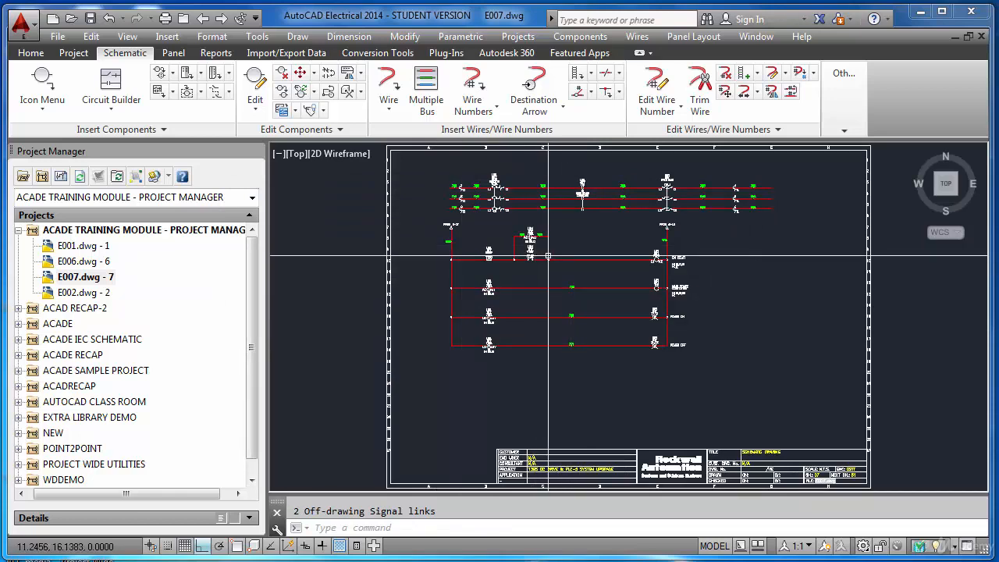
{"action": "key", "text": "ctrl+s"}
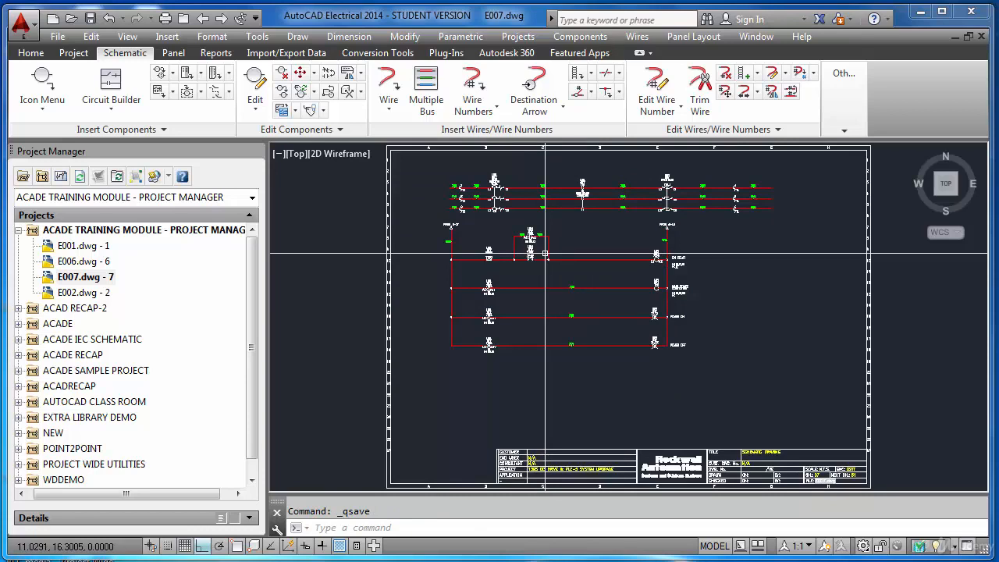
Step: Generate a schematic Bill of Material report for the active drawing in Normal Tallied Format, covering all installation and location codes
{"action": "left_click", "coordinate": [224, 56]}
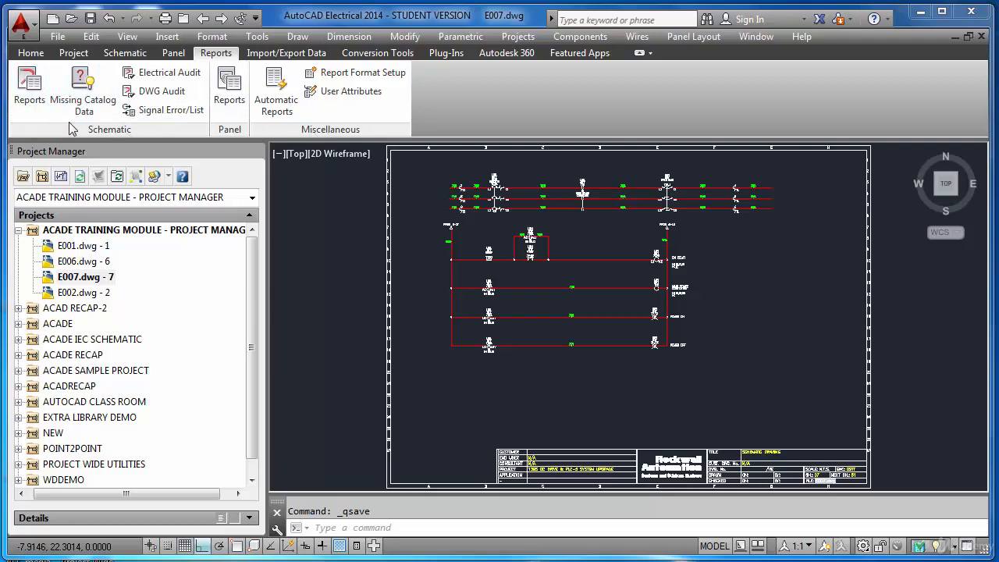
{"action": "left_click", "coordinate": [29, 85]}
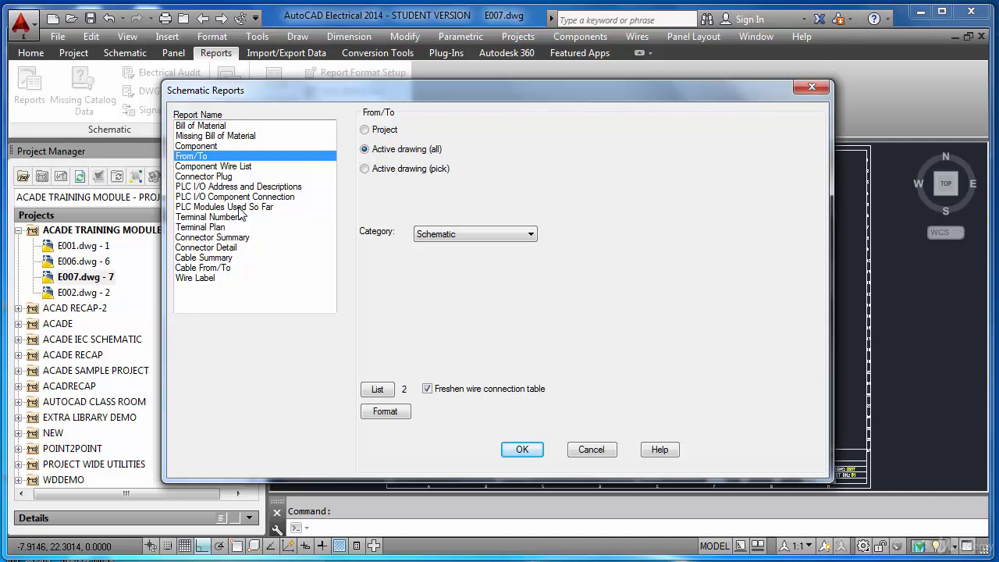
{"action": "double_click", "coordinate": [218, 130]}
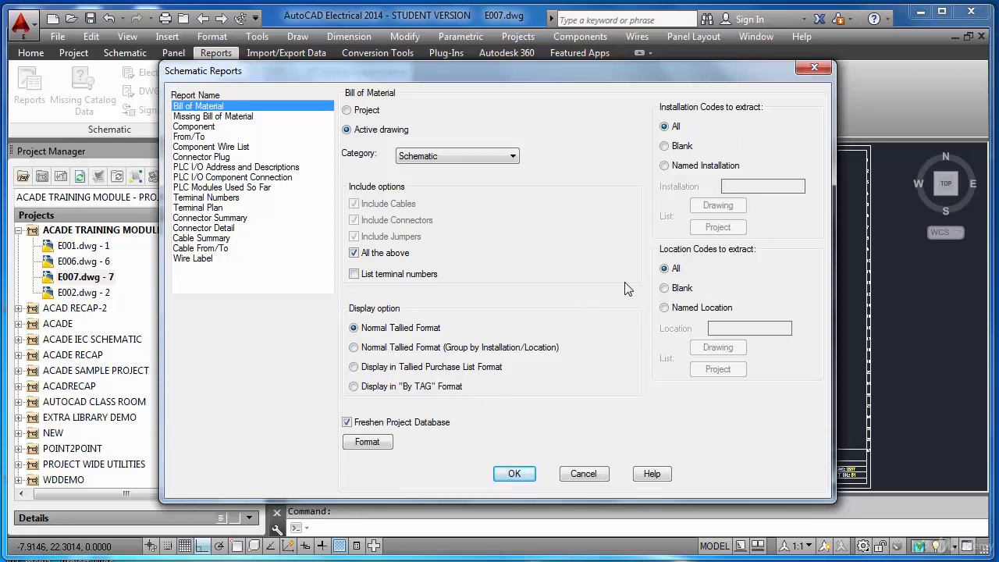
{"action": "left_click", "coordinate": [515, 474]}
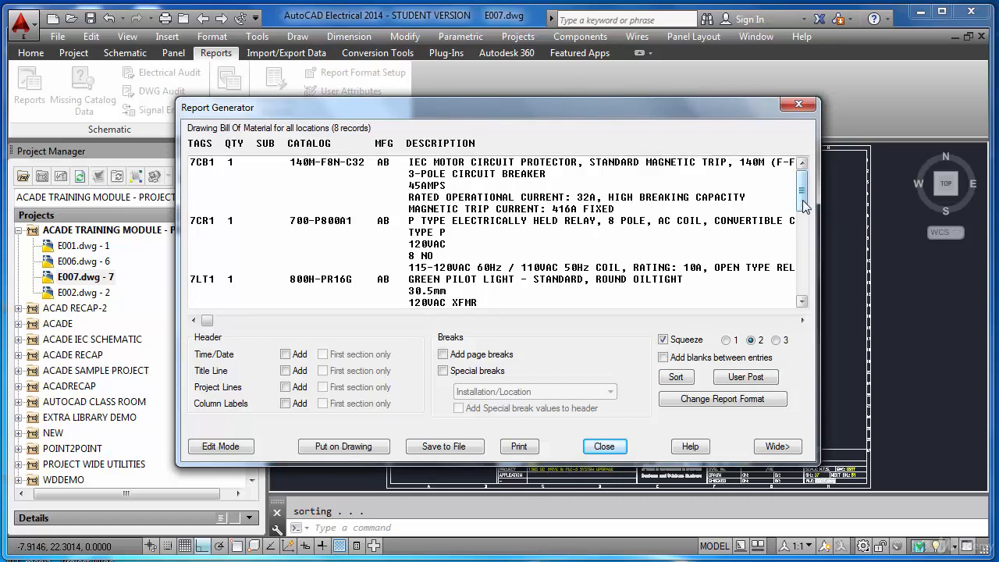
Step: Change the Bill of Material report format to include the INST and LOC fields directly after TAGS
{"action": "mouse_move", "coordinate": [805, 207]}
{"action": "left_mouse_down"}
{"action": "mouse_move", "coordinate": [807, 297]}
{"action": "mouse_move", "coordinate": [805, 199]}
{"action": "left_mouse_up"}
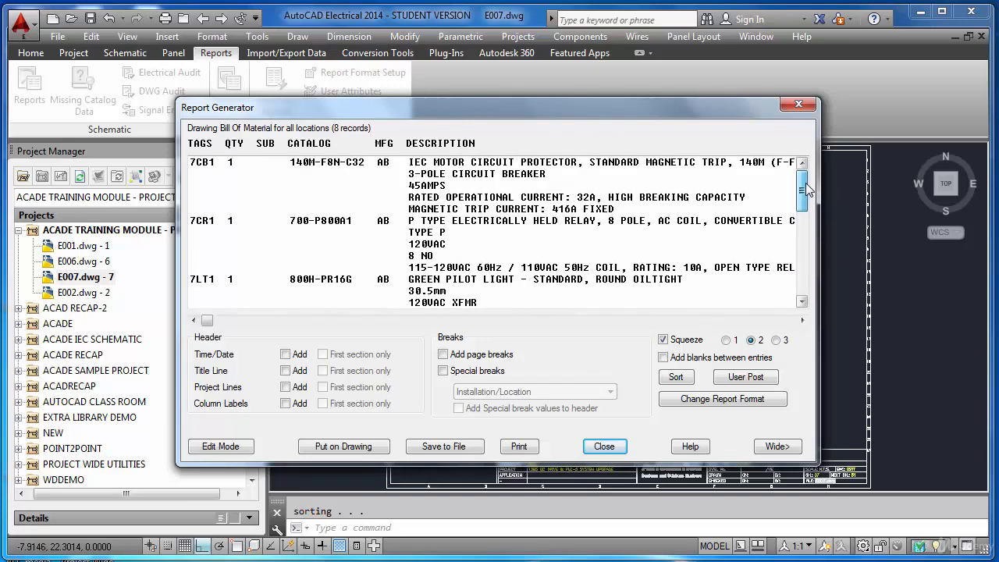
{"action": "left_click", "coordinate": [722, 400]}
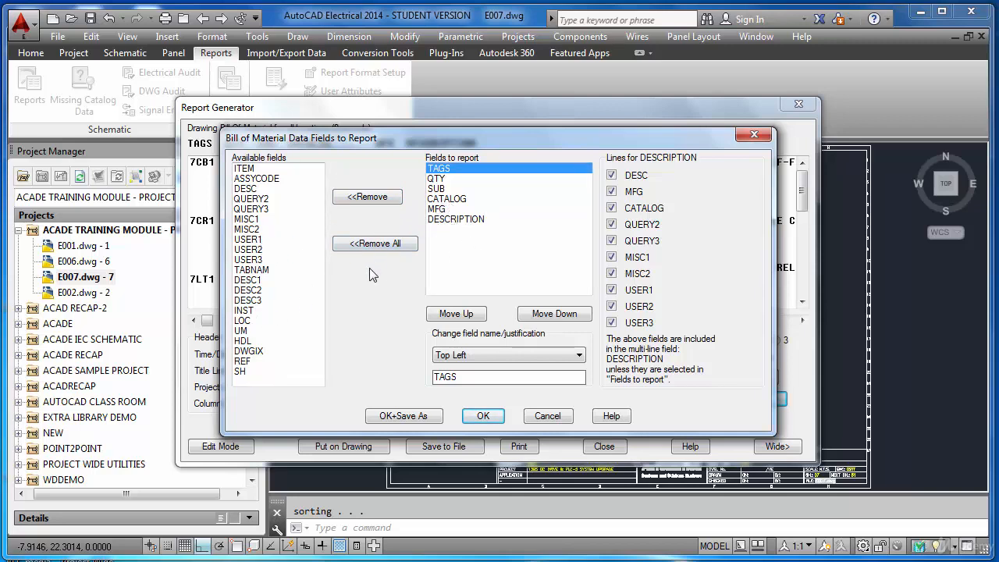
{"action": "double_click", "coordinate": [244, 311]}
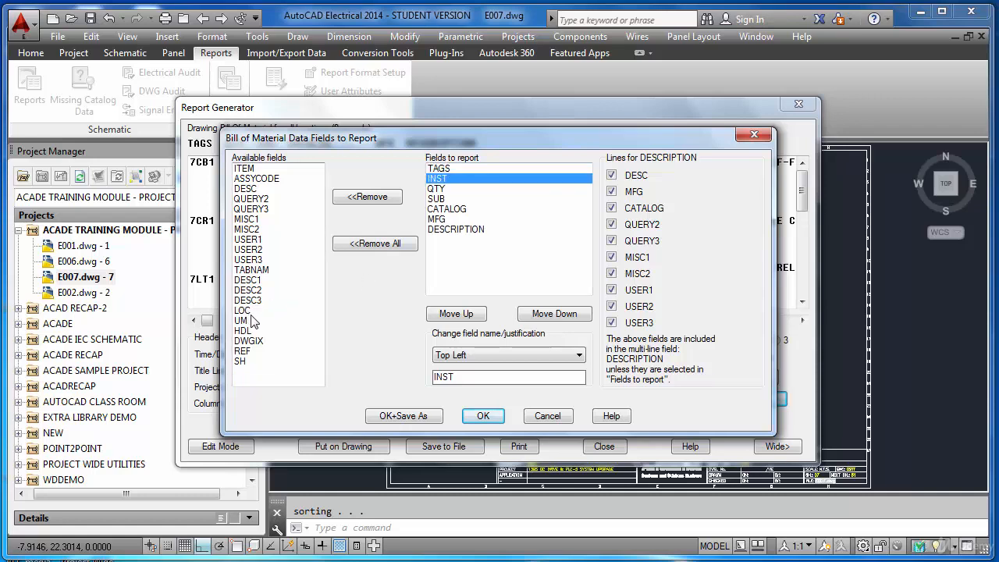
{"action": "double_click", "coordinate": [242, 310]}
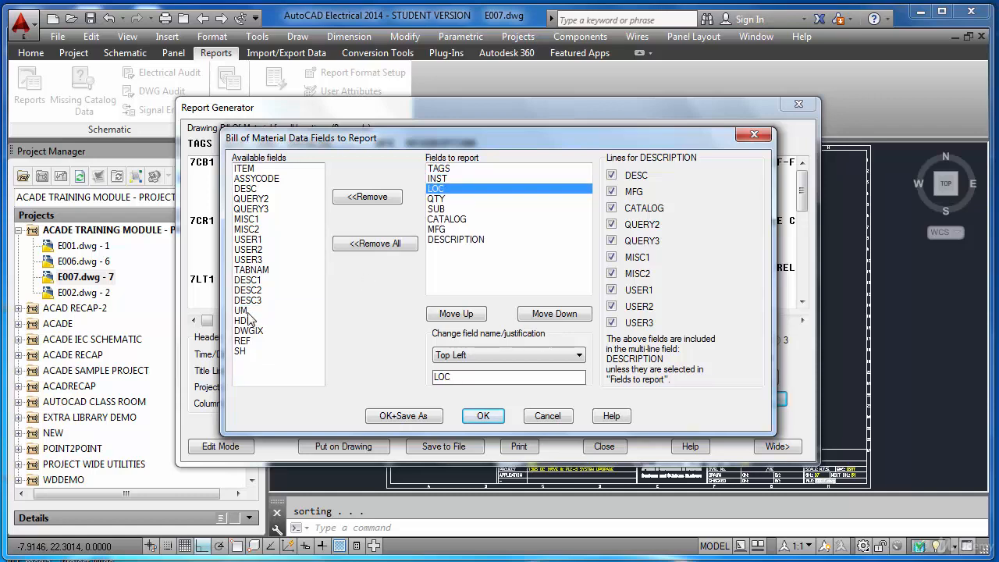
Step: Move the QTY field to the end of the report fields, below DESCRIPTION
{"action": "left_click", "coordinate": [453, 199]}
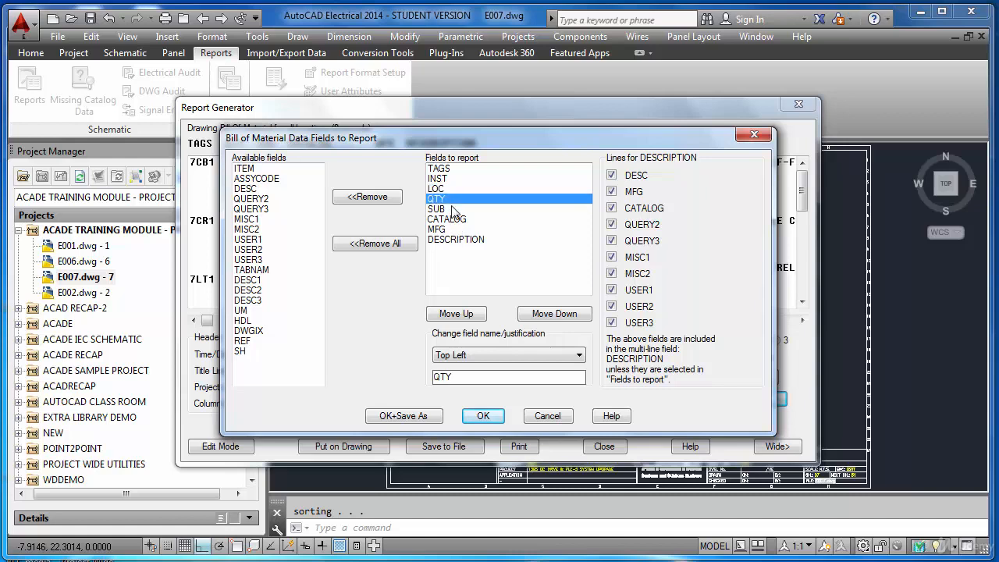
{"action": "left_click", "coordinate": [537, 321]}
{"action": "left_click", "coordinate": [538, 321]}
{"action": "left_click", "coordinate": [538, 321]}
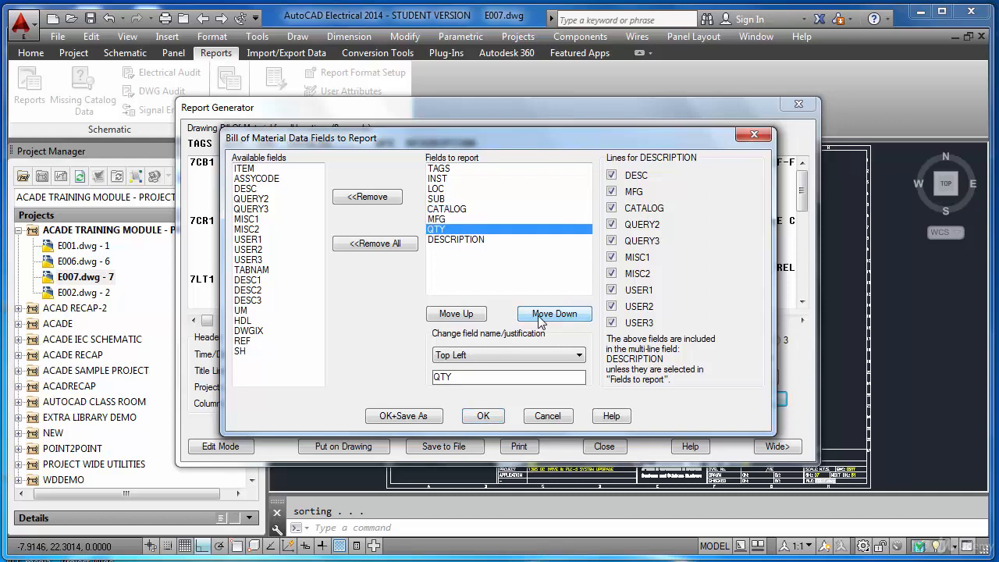
{"action": "left_click", "coordinate": [538, 321]}
Step: Move the DESCRIPTION field up to directly below TAGS and apply the new report format
{"action": "left_click", "coordinate": [468, 229]}
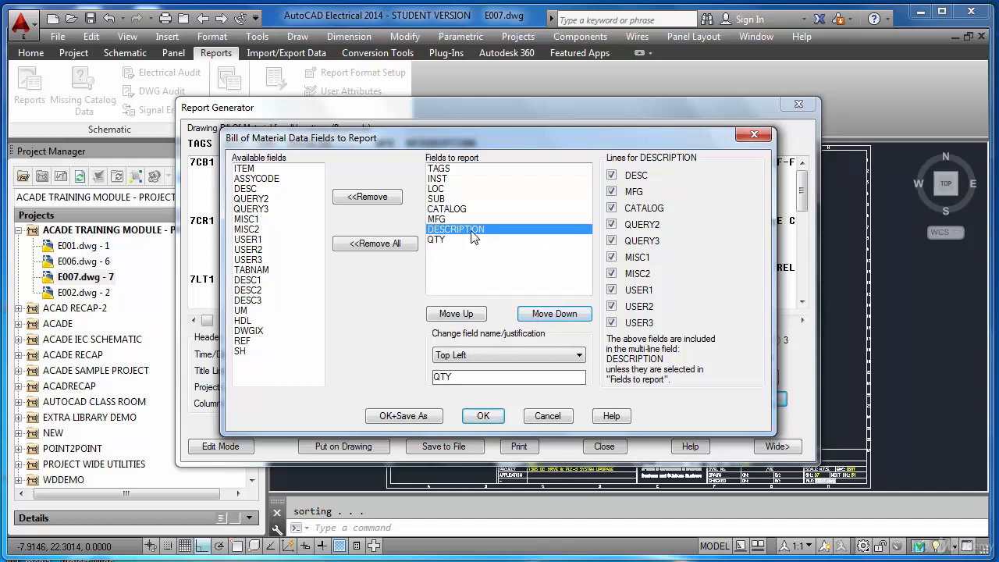
{"action": "left_click", "coordinate": [456, 314]}
{"action": "left_click", "coordinate": [457, 314]}
{"action": "left_click", "coordinate": [457, 313]}
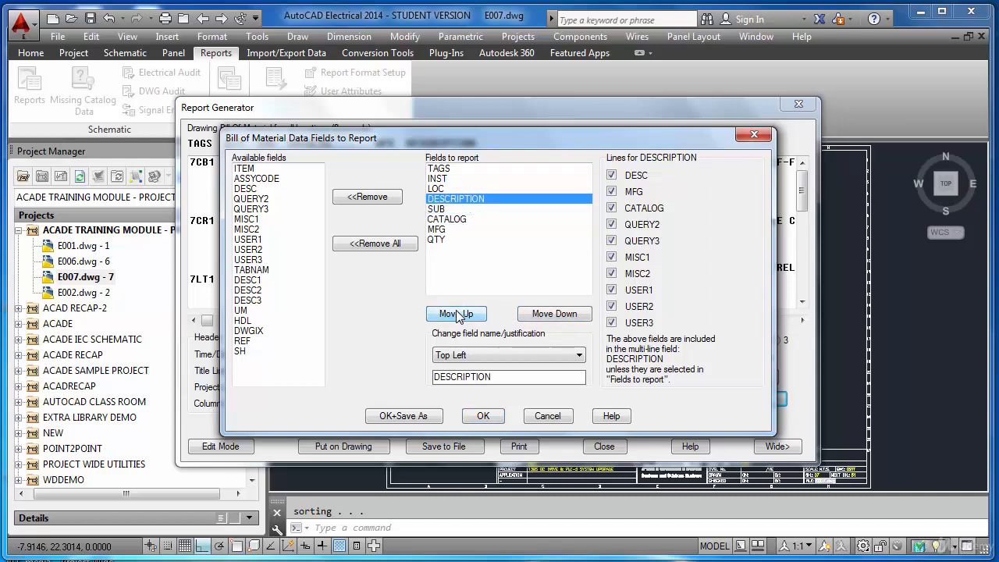
{"action": "left_click", "coordinate": [456, 313]}
{"action": "left_click", "coordinate": [457, 314]}
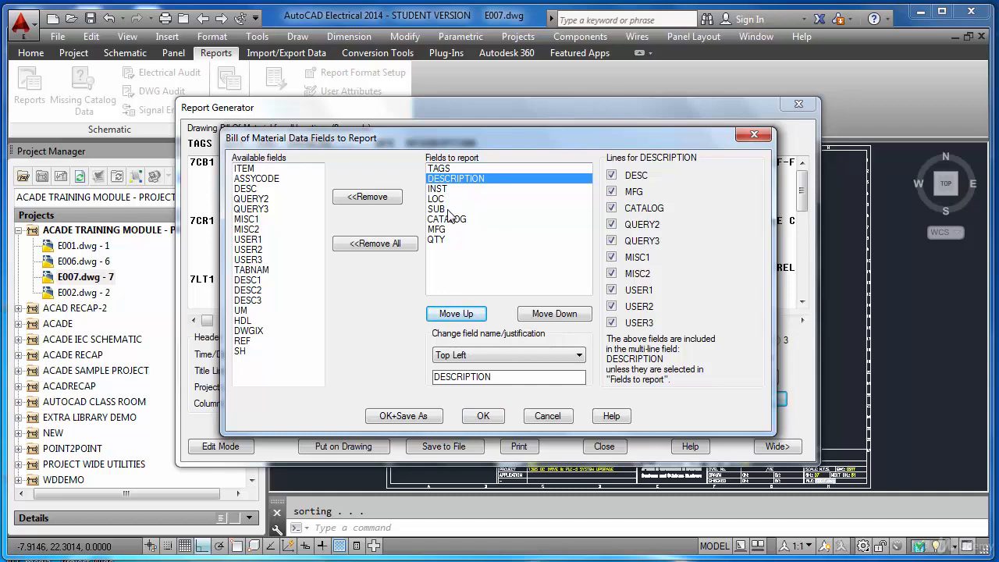
{"action": "left_click", "coordinate": [482, 419]}
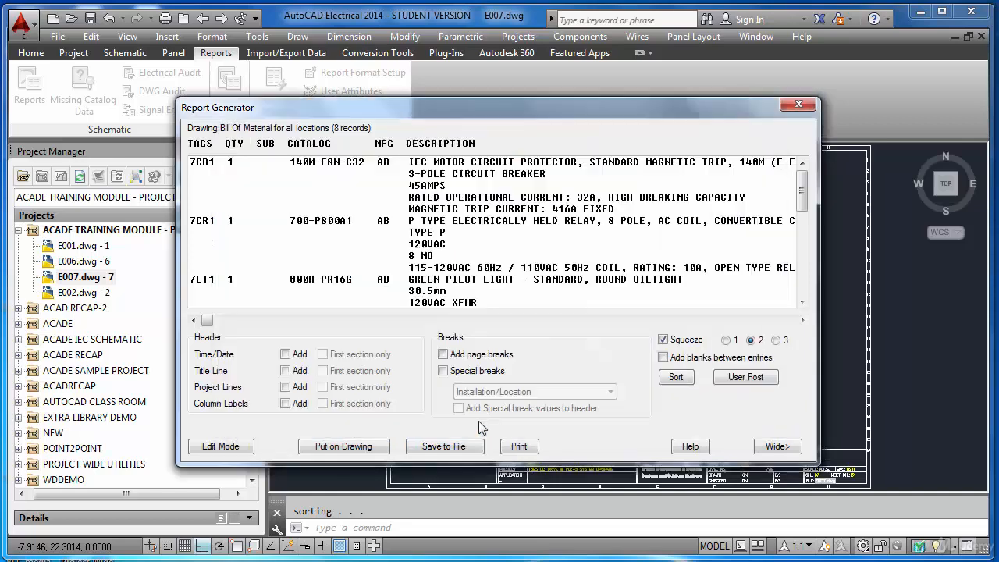
Step: Add the time/date, title line, project lines and column labels to the report header, and check the available file formats for saving
{"action": "left_click", "coordinate": [285, 355]}
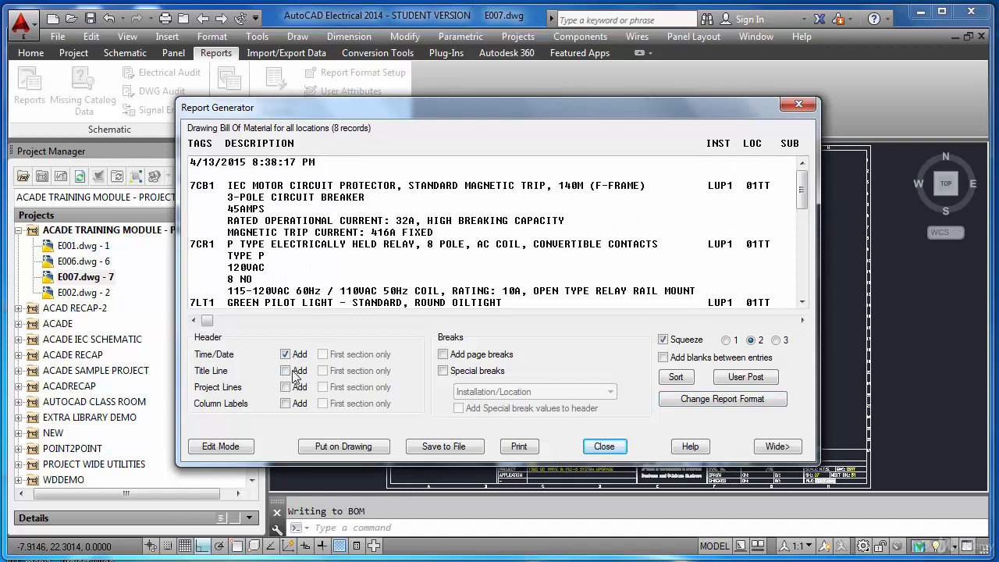
{"action": "left_click", "coordinate": [285, 370]}
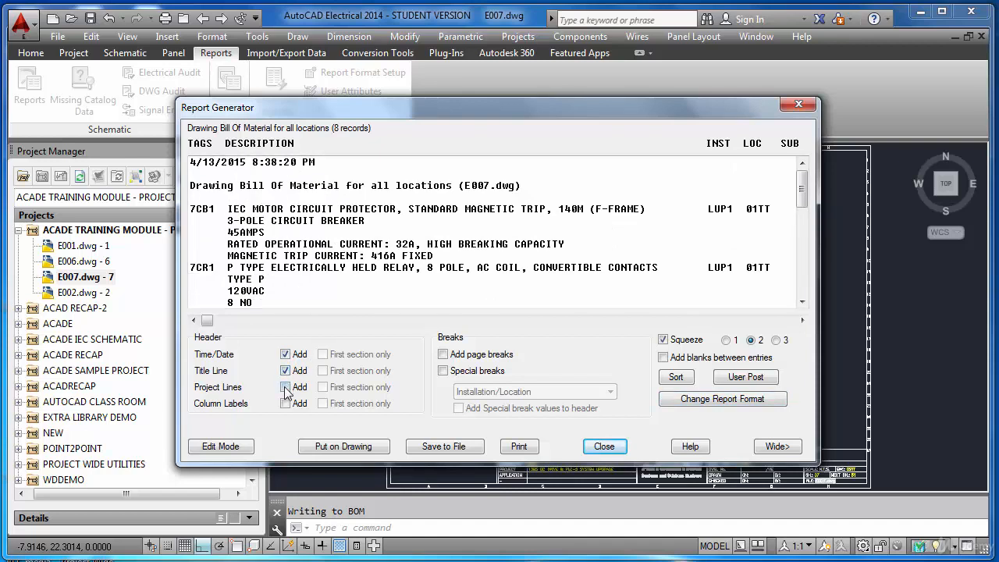
{"action": "left_click", "coordinate": [285, 387]}
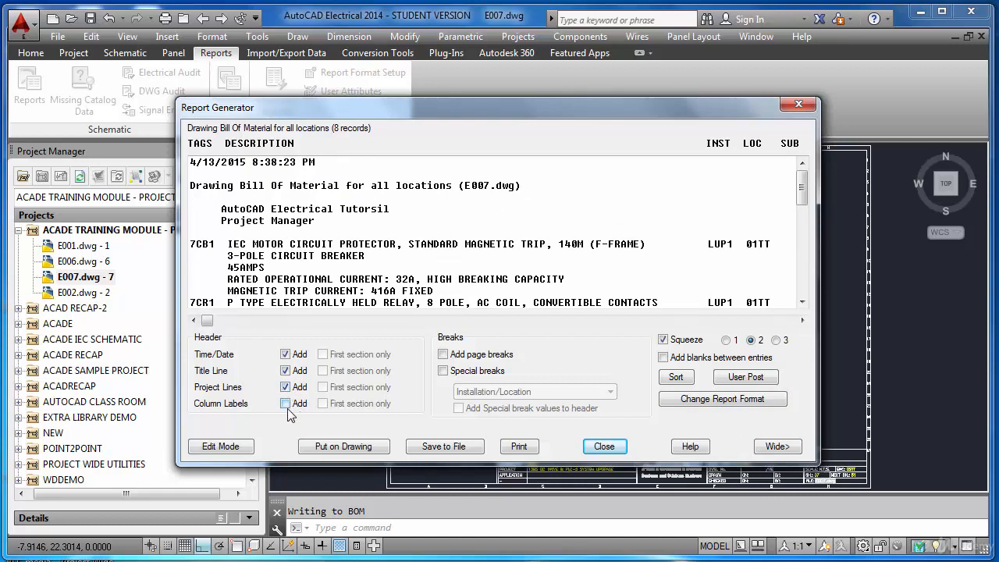
{"action": "left_click", "coordinate": [285, 405]}
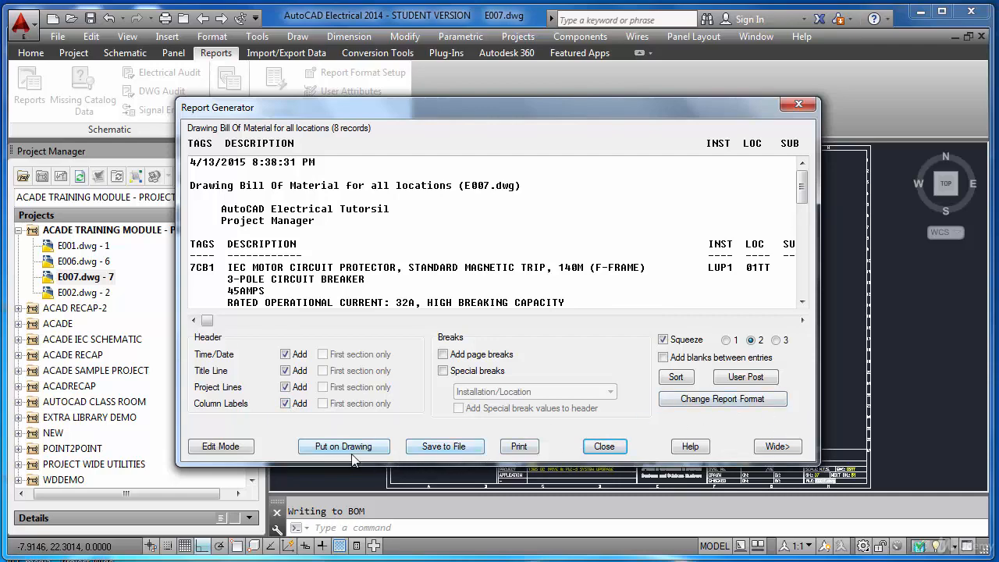
{"action": "left_click", "coordinate": [441, 452]}
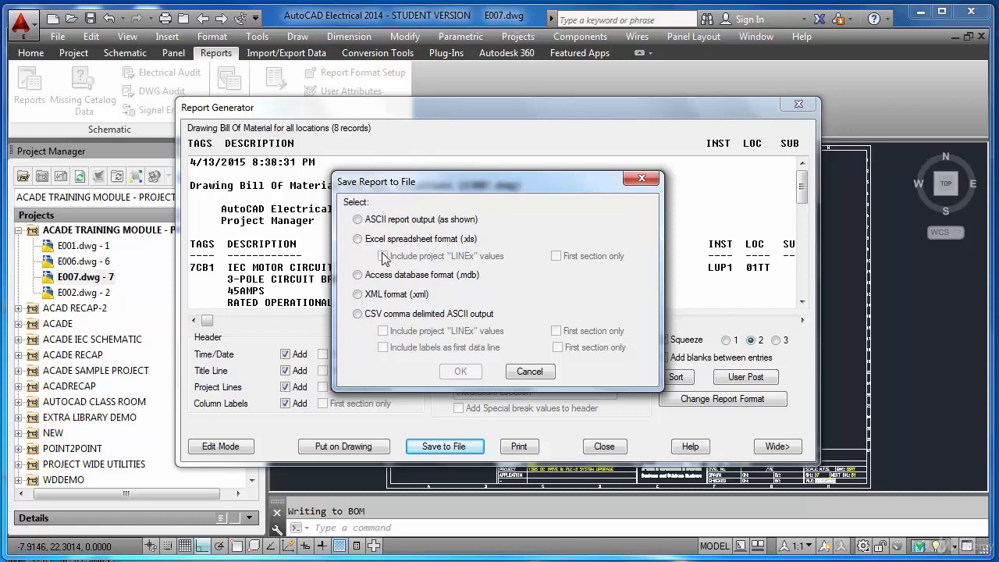
{"action": "left_click", "coordinate": [529, 371]}
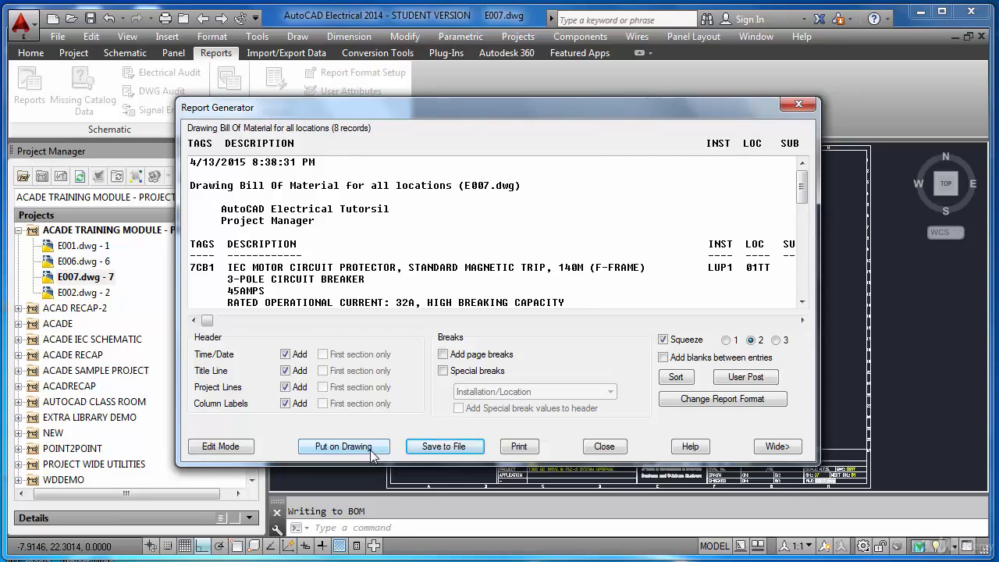
Step: Put the report on the drawing as a new table with column labels, placed outside the right border of E007, and close the report
{"action": "left_click", "coordinate": [321, 447]}
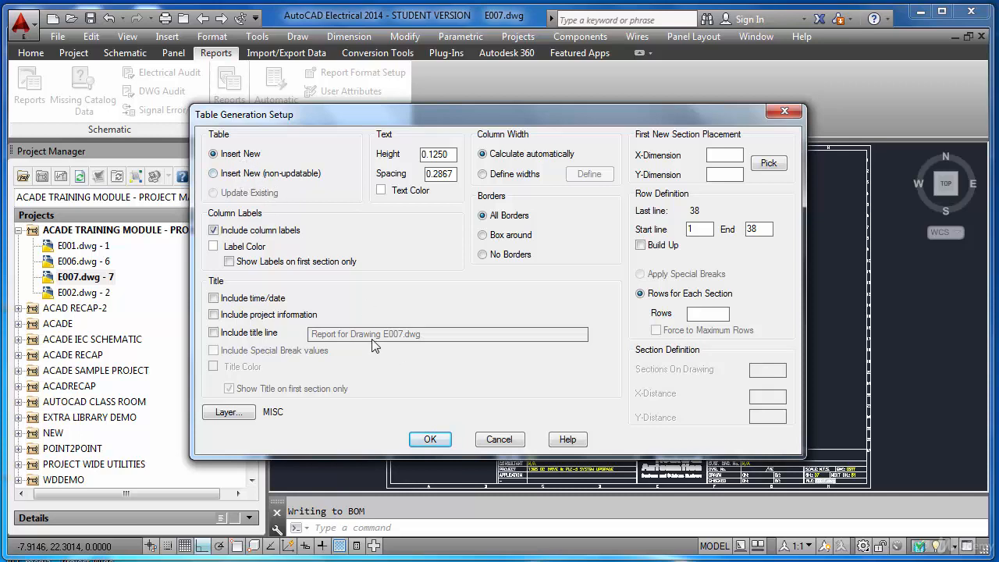
{"action": "left_click", "coordinate": [430, 439]}
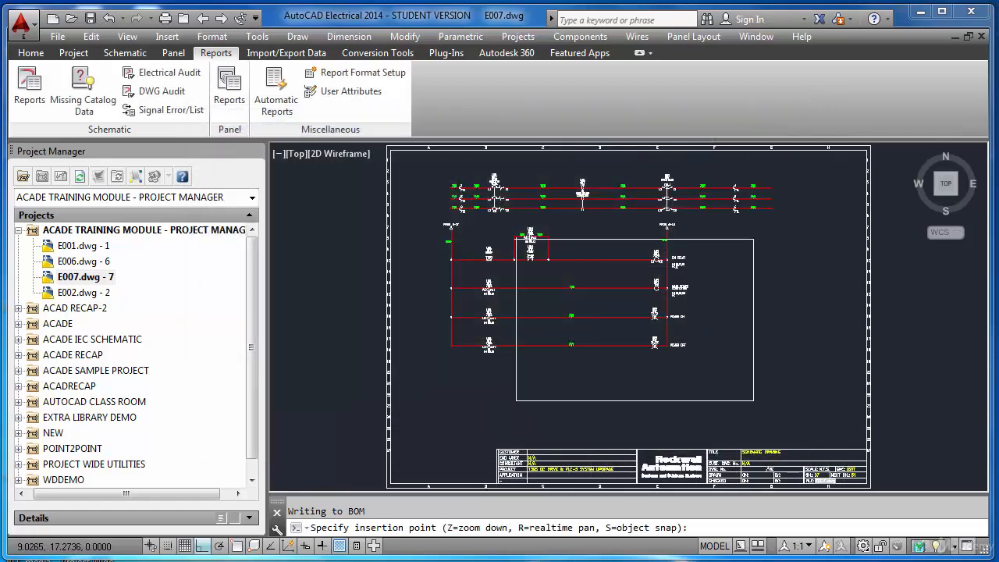
{"action": "scroll", "coordinate": [401, 212], "scroll_direction": "down", "scroll_amount": 4}
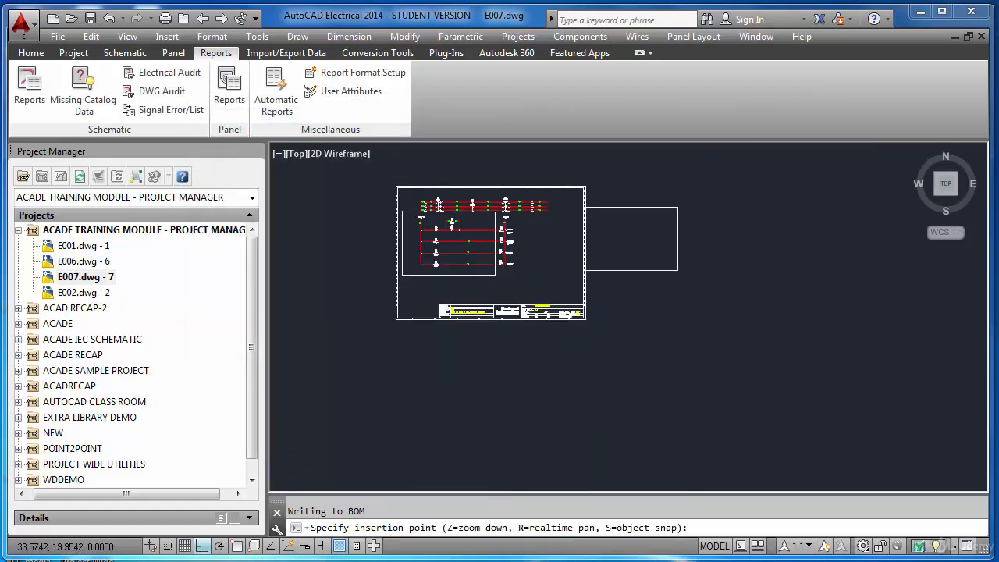
{"action": "scroll", "coordinate": [586, 209], "scroll_direction": "up", "scroll_amount": 2}
{"action": "left_click", "coordinate": [599, 209]}
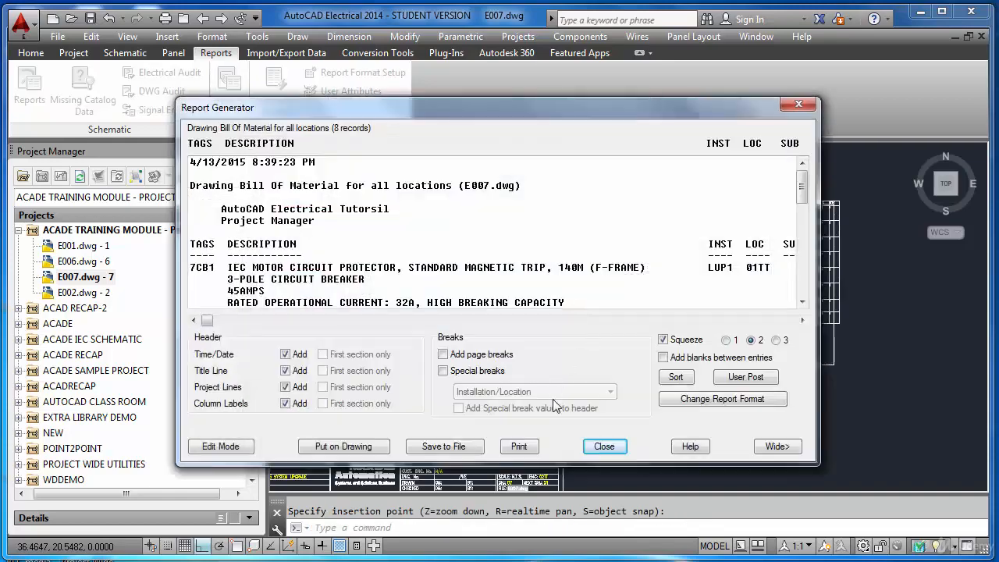
{"action": "left_click", "coordinate": [604, 446]}
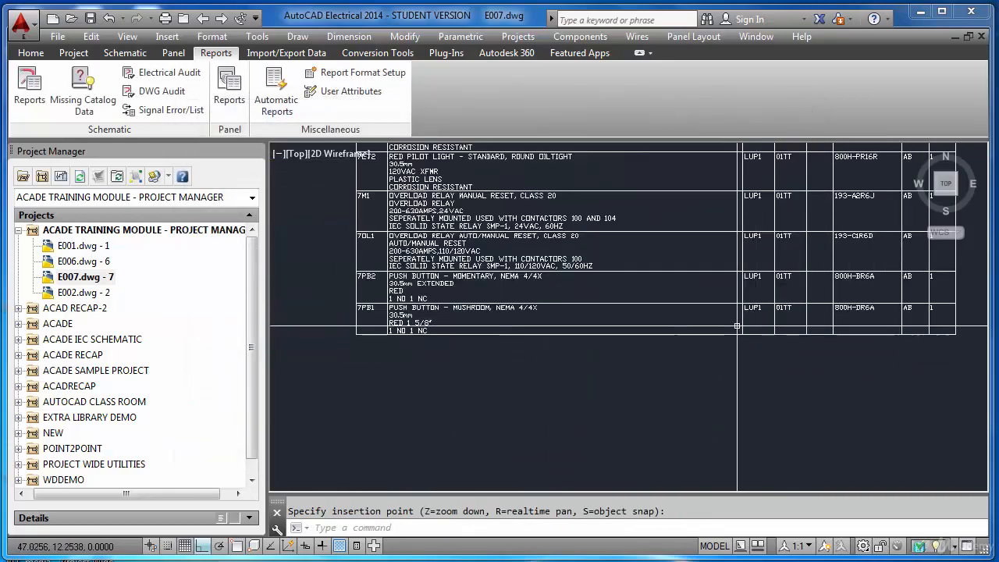
Step: Examine the inserted Bill of Material table, checking its rows and the description, INST, LOC, catalog, manufacturer and quantity columns
{"action": "scroll", "coordinate": [737, 326], "scroll_direction": "down", "scroll_amount": 2}
{"action": "scroll", "coordinate": [453, 240], "scroll_direction": "up", "scroll_amount": 5}
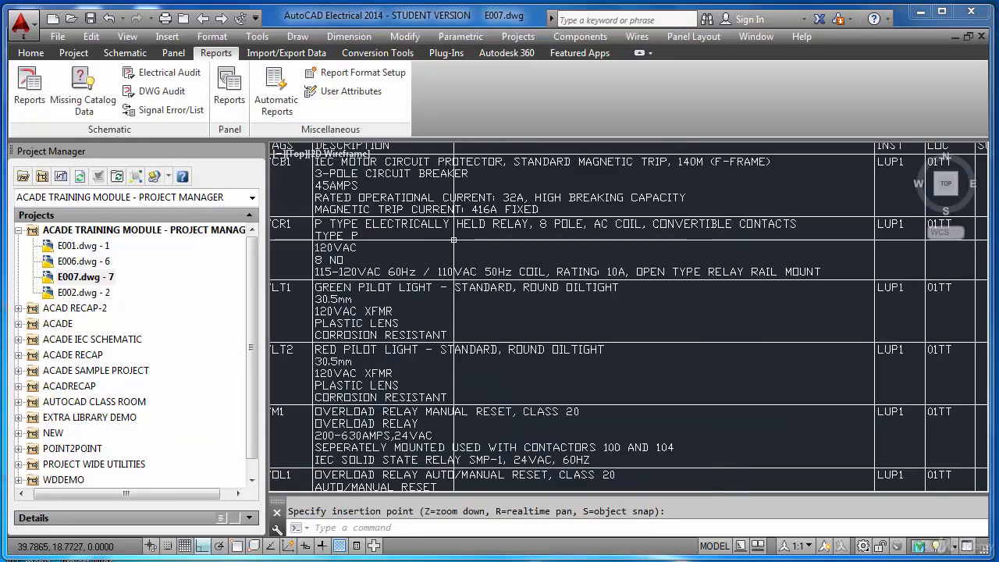
{"action": "scroll", "coordinate": [453, 240], "scroll_direction": "down", "scroll_amount": 3}
{"action": "scroll", "coordinate": [396, 224], "scroll_direction": "up", "scroll_amount": 3}
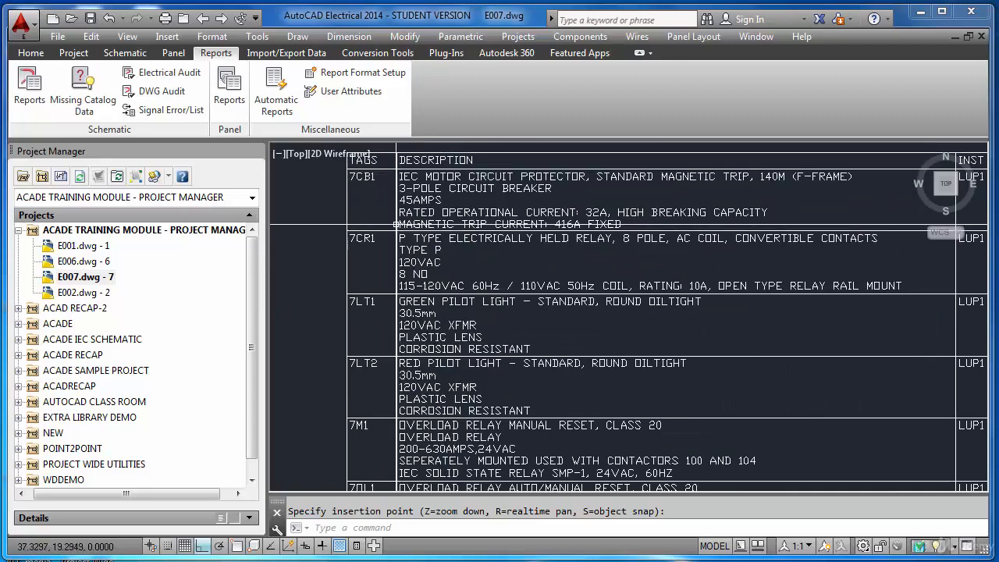
{"action": "scroll", "coordinate": [396, 224], "scroll_direction": "down", "scroll_amount": 3}
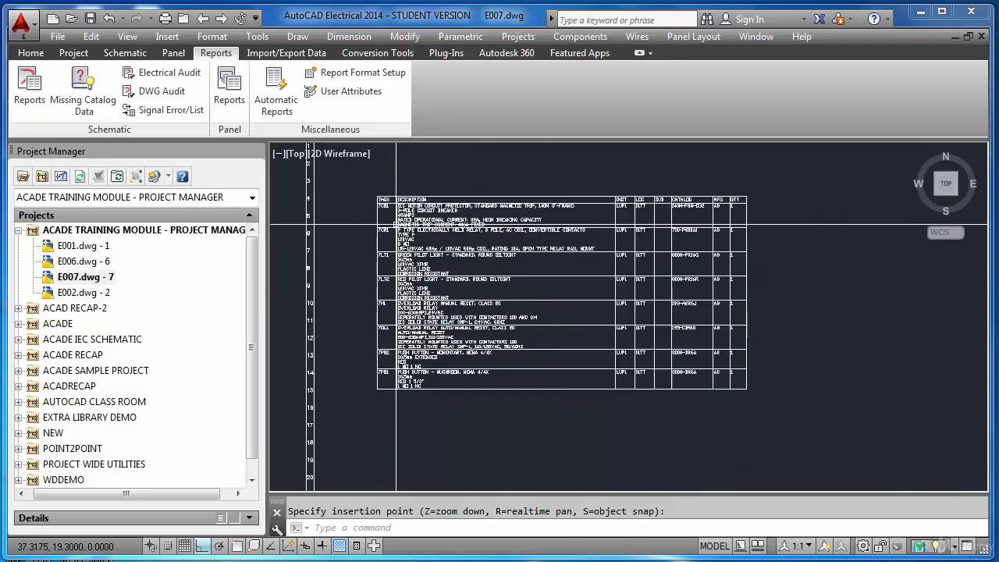
{"action": "scroll", "coordinate": [691, 225], "scroll_direction": "up", "scroll_amount": 3}
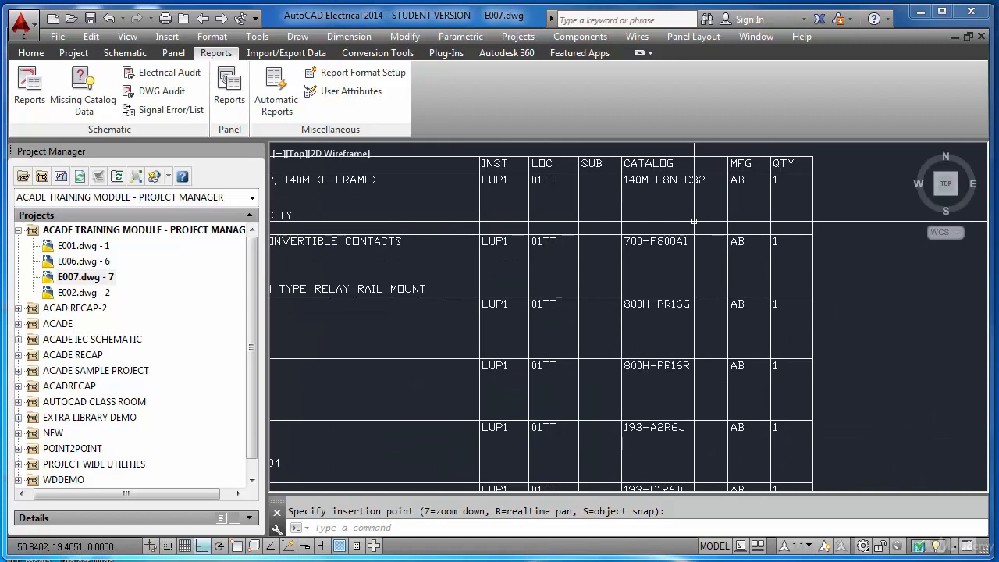
{"action": "scroll", "coordinate": [694, 222], "scroll_direction": "down", "scroll_amount": 2}
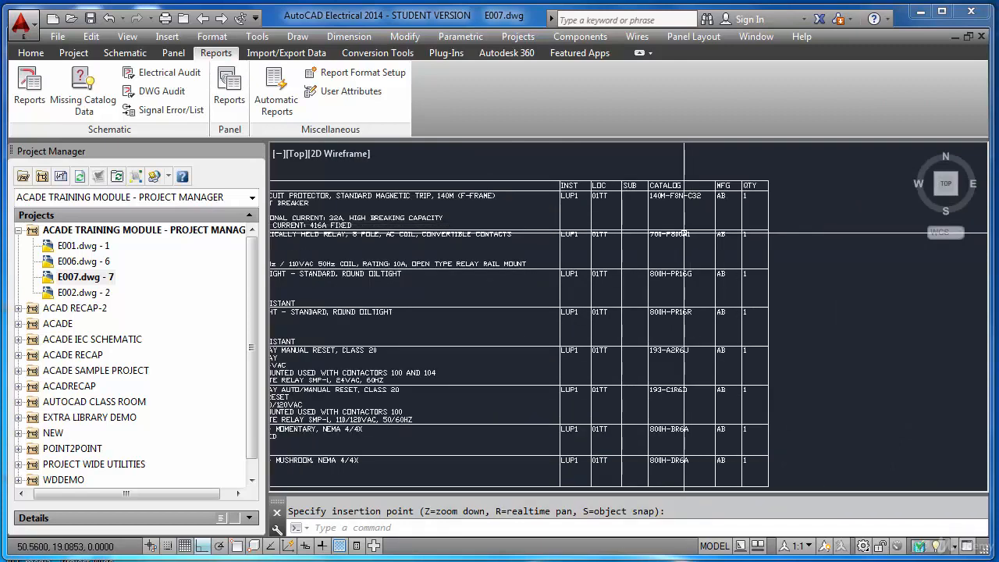
{"action": "scroll", "coordinate": [673, 283], "scroll_direction": "up", "scroll_amount": 2}
{"action": "scroll", "coordinate": [606, 253], "scroll_direction": "down", "scroll_amount": 2}
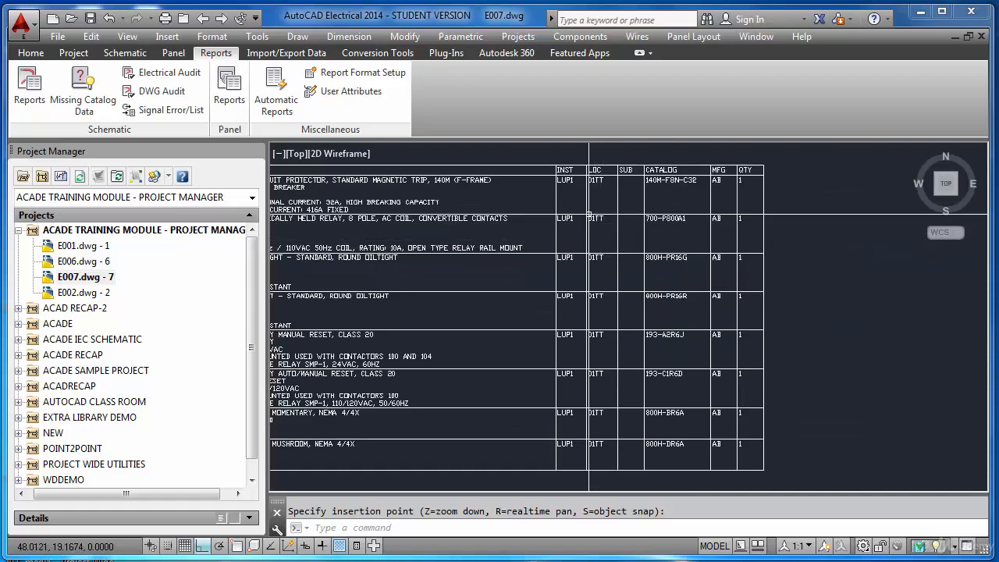
{"action": "scroll", "coordinate": [590, 197], "scroll_direction": "up", "scroll_amount": 2}
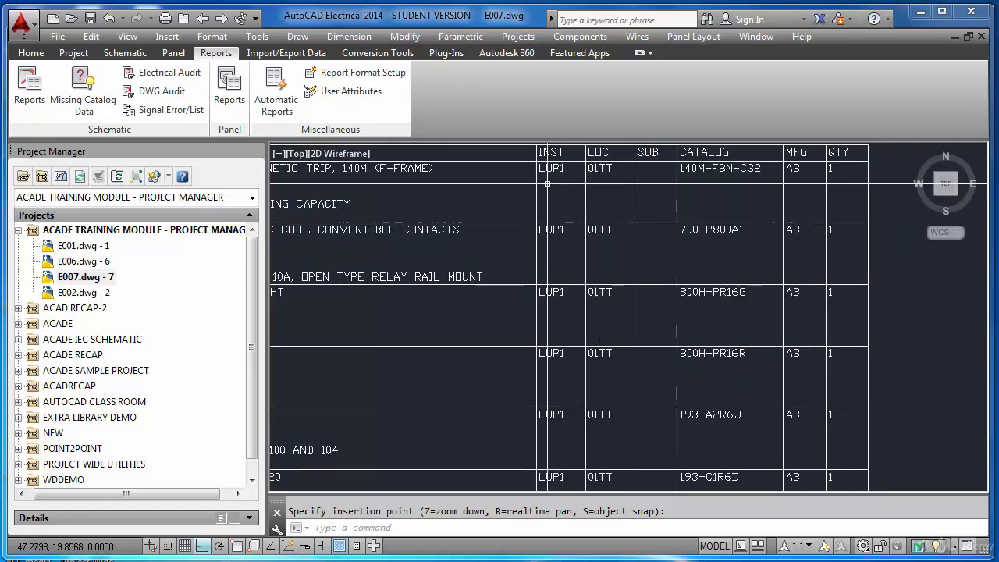
{"action": "scroll", "coordinate": [563, 158], "scroll_direction": "up", "scroll_amount": 2}
{"action": "scroll", "coordinate": [563, 158], "scroll_direction": "down", "scroll_amount": 5}
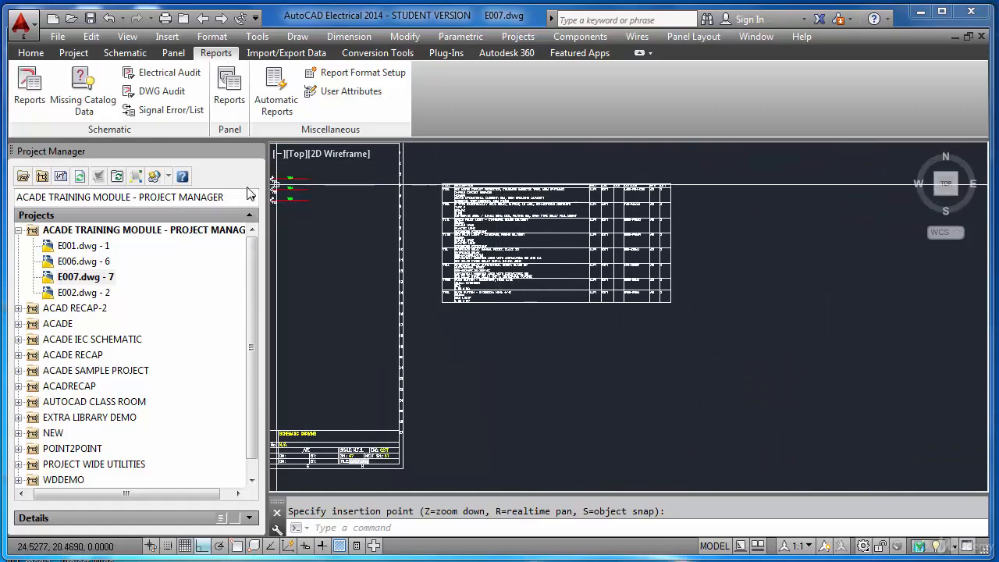
Step: Generate the schematic Bill of Material report again for the active drawing in Normal Tallied Format, saving the drawing first
{"action": "left_click", "coordinate": [32, 94]}
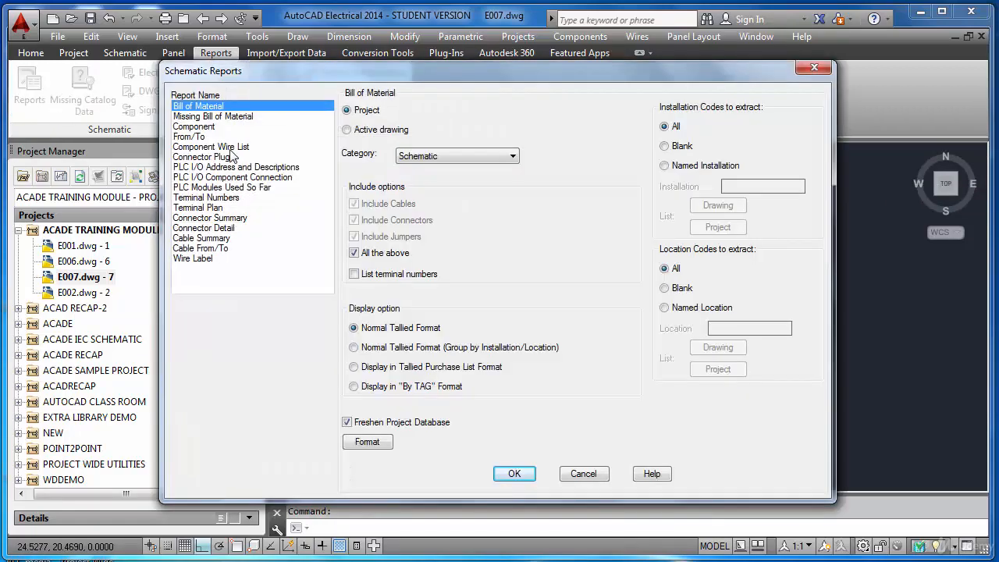
{"action": "left_click", "coordinate": [347, 129]}
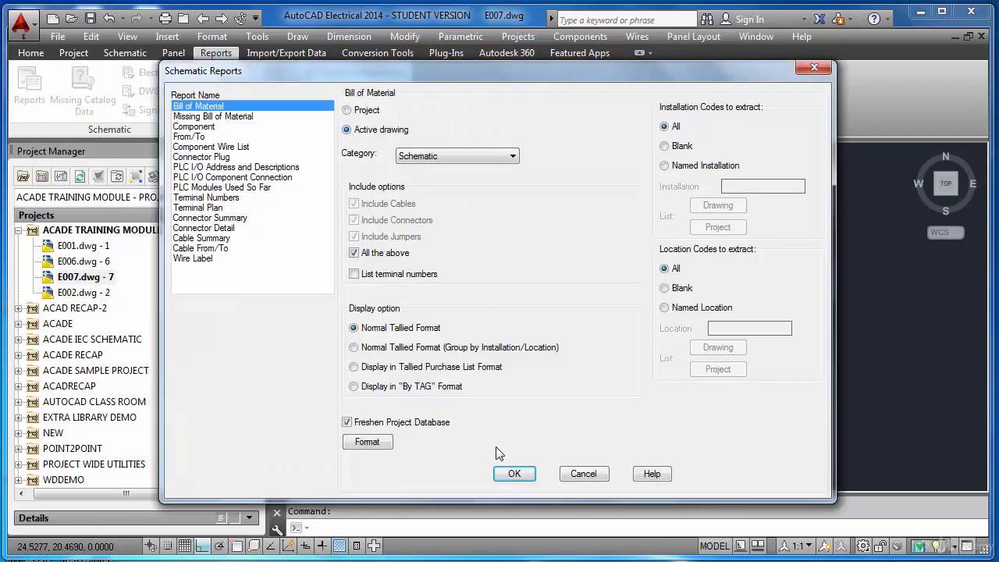
{"action": "left_click", "coordinate": [515, 473]}
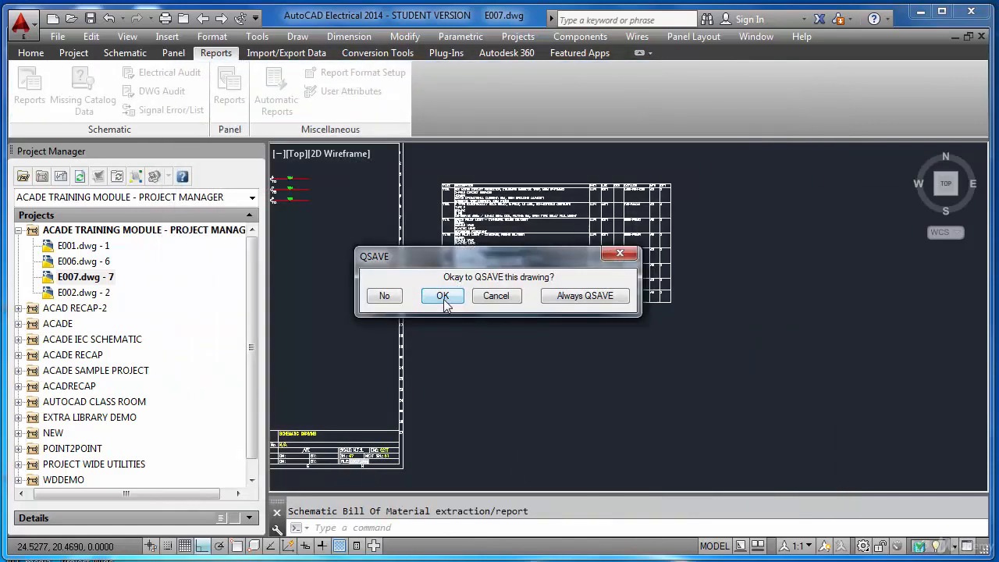
{"action": "left_click", "coordinate": [443, 299]}
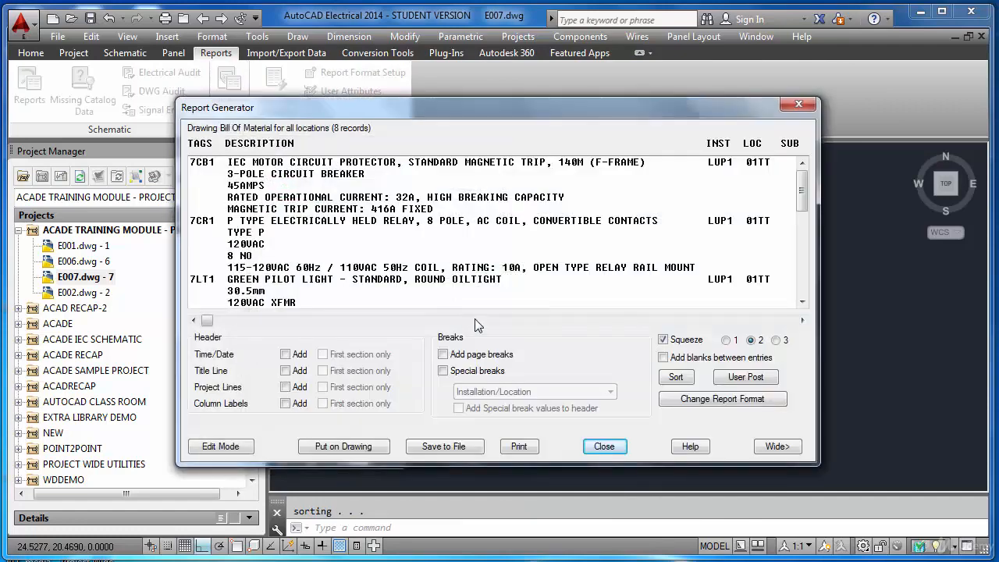
Step: Change the report format by removing the INST and LOC fields and adding ITEM as the first field to report
{"action": "left_click", "coordinate": [735, 402]}
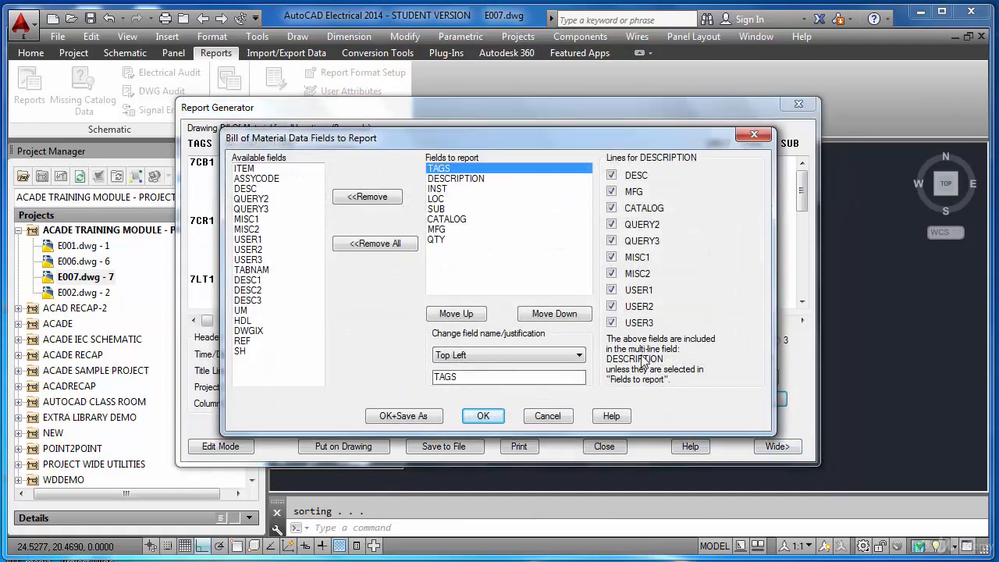
{"action": "left_click", "coordinate": [438, 189]}
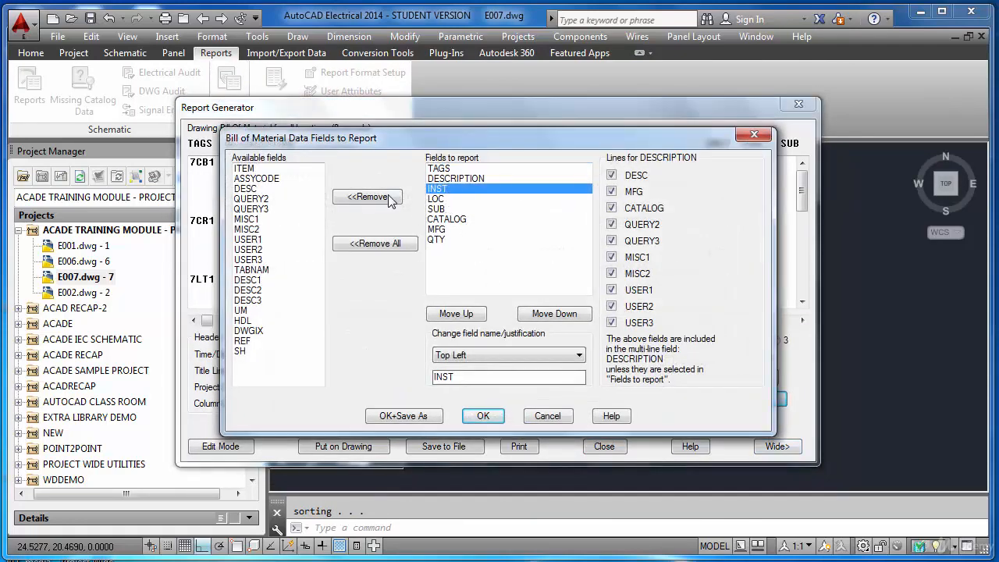
{"action": "left_click", "coordinate": [399, 199]}
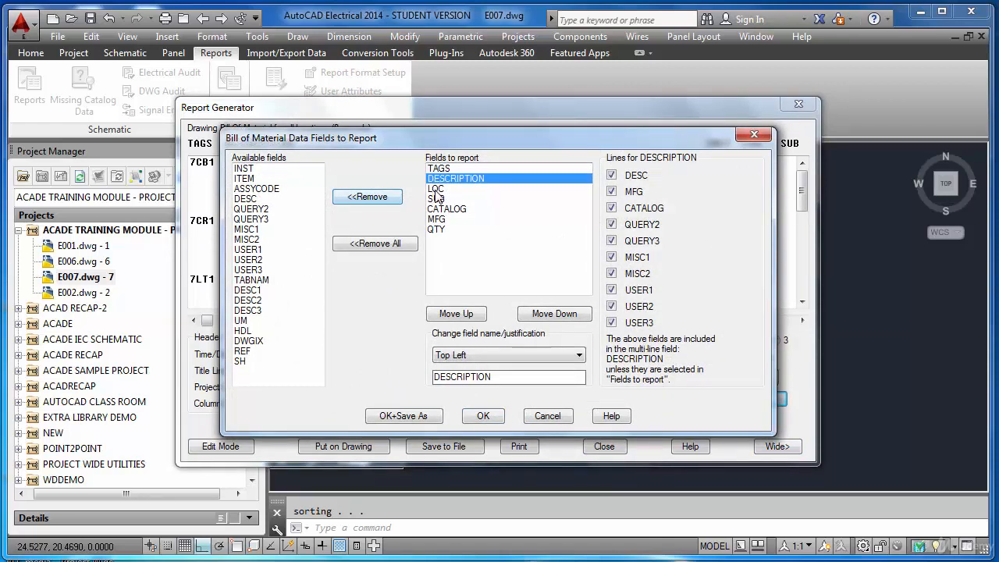
{"action": "left_click", "coordinate": [387, 200]}
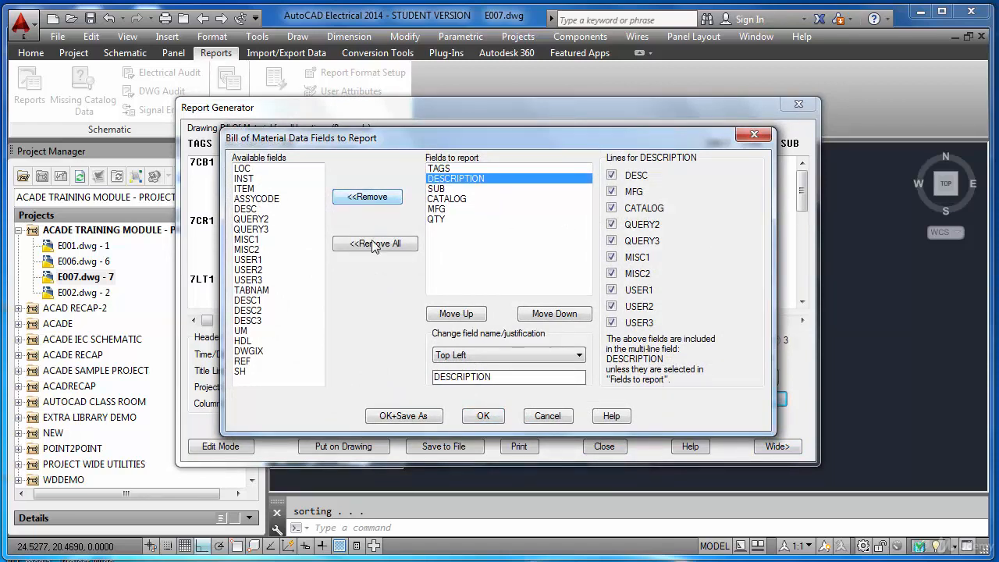
{"action": "double_click", "coordinate": [248, 188]}
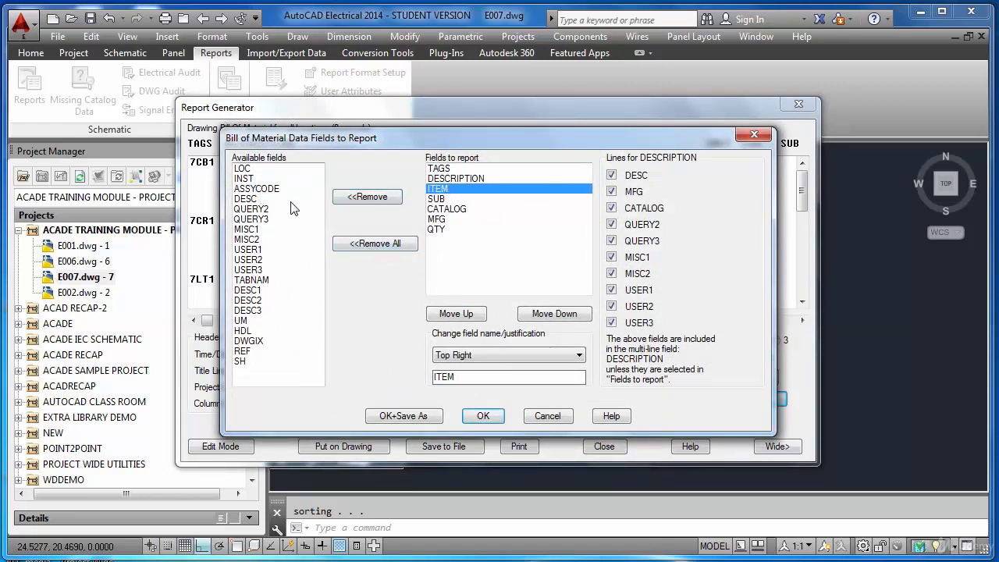
{"action": "left_click", "coordinate": [478, 318]}
{"action": "left_click", "coordinate": [477, 319]}
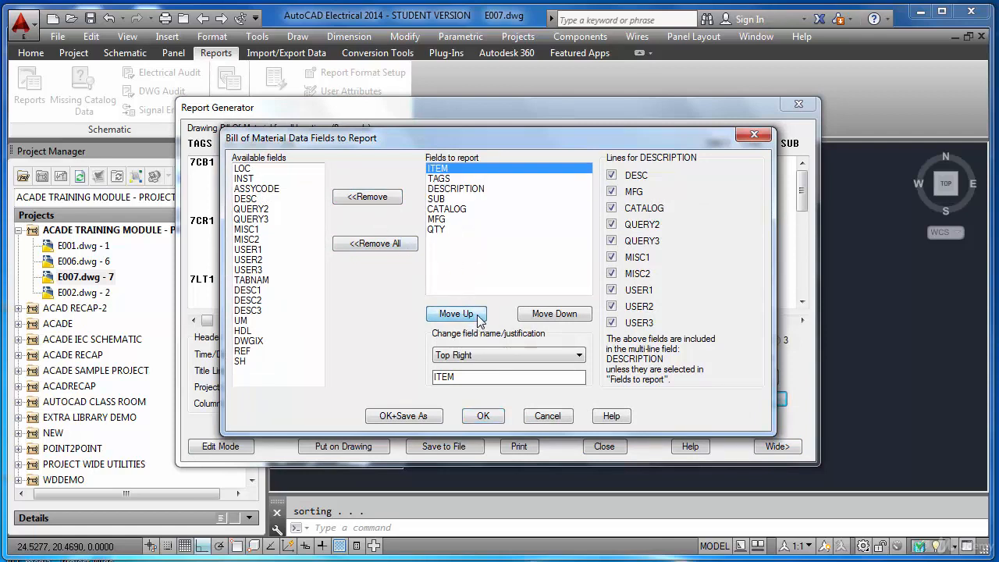
{"action": "left_click", "coordinate": [482, 415]}
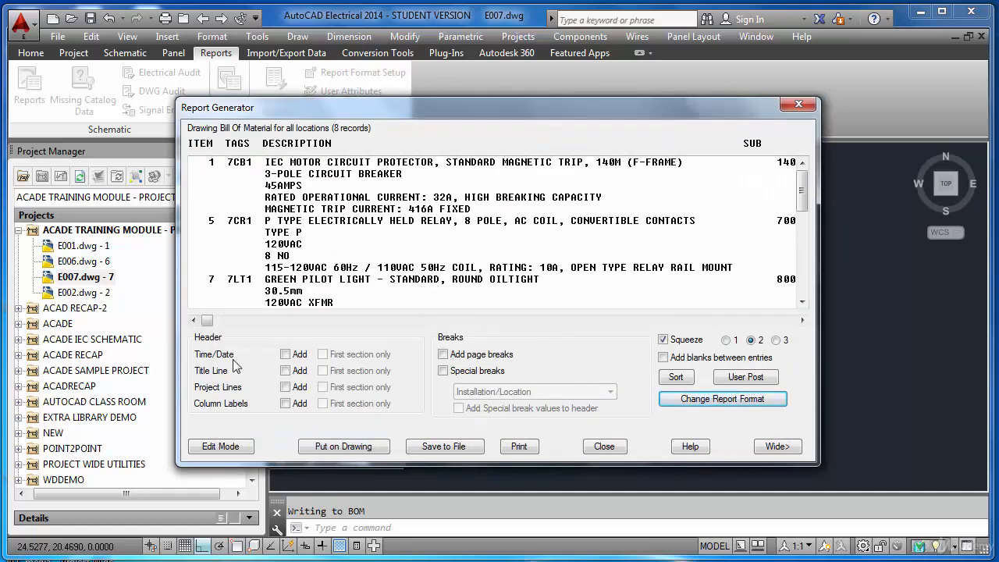
Step: Add the time/date and column labels to the report header, update the existing table on the drawing with it, and close the report
{"action": "left_click", "coordinate": [283, 354]}
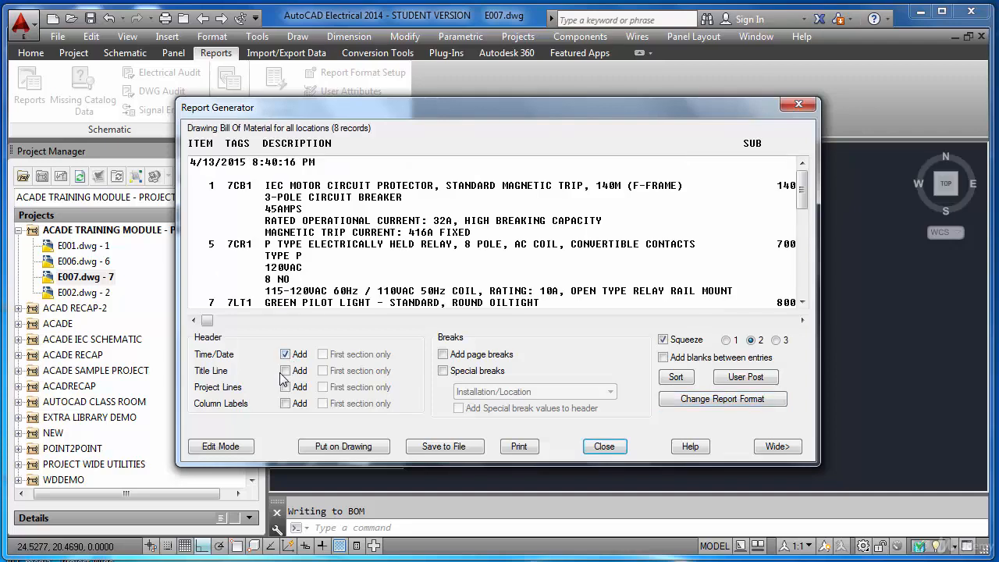
{"action": "left_click", "coordinate": [286, 404]}
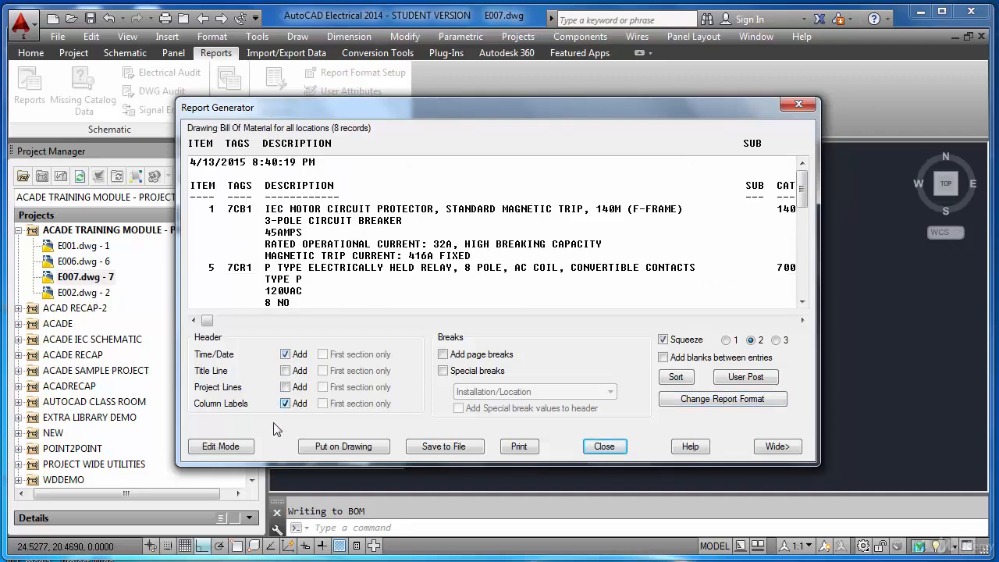
{"action": "left_click", "coordinate": [338, 446]}
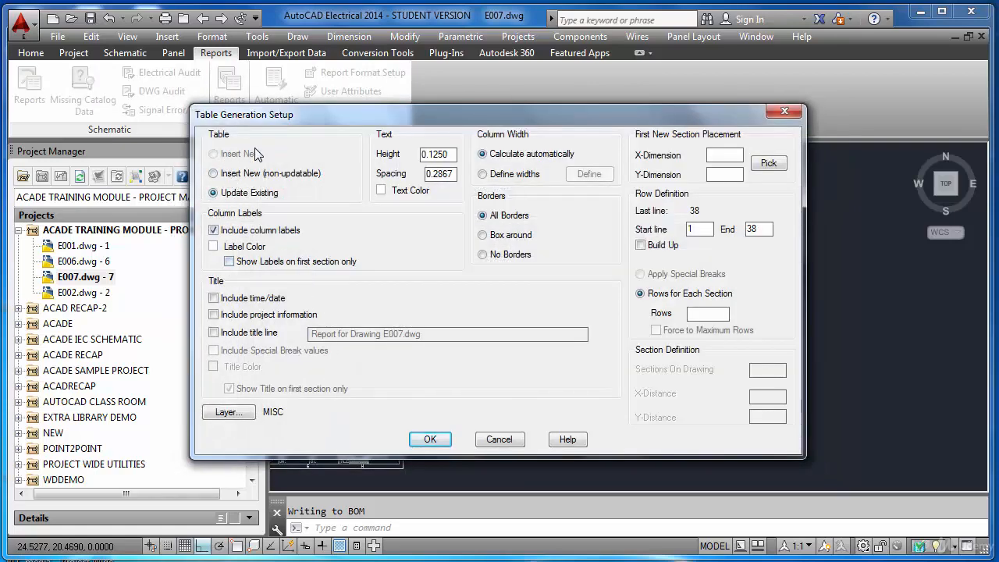
{"action": "left_click_drag", "start_coordinate": [327, 118], "coordinate": [405, 208]}
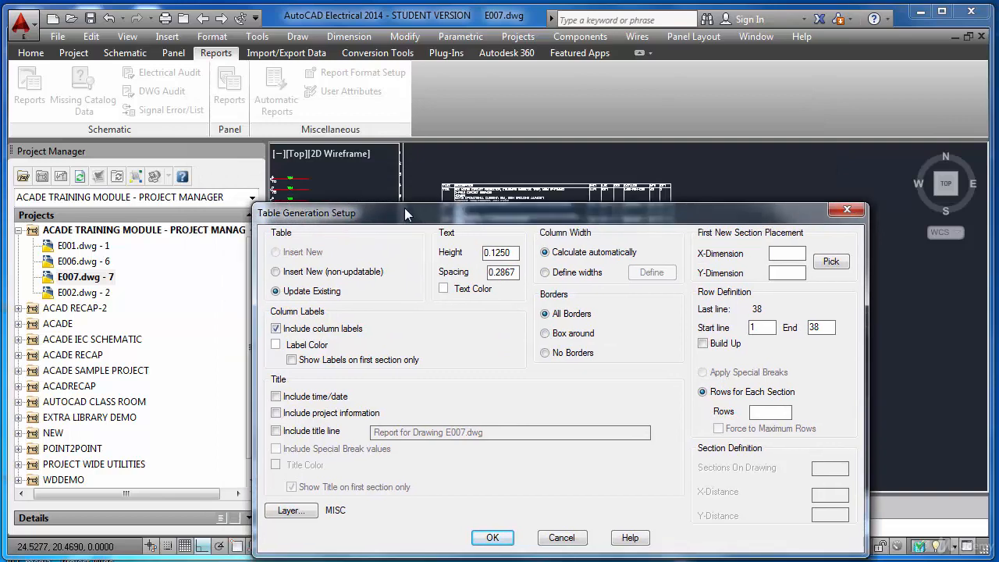
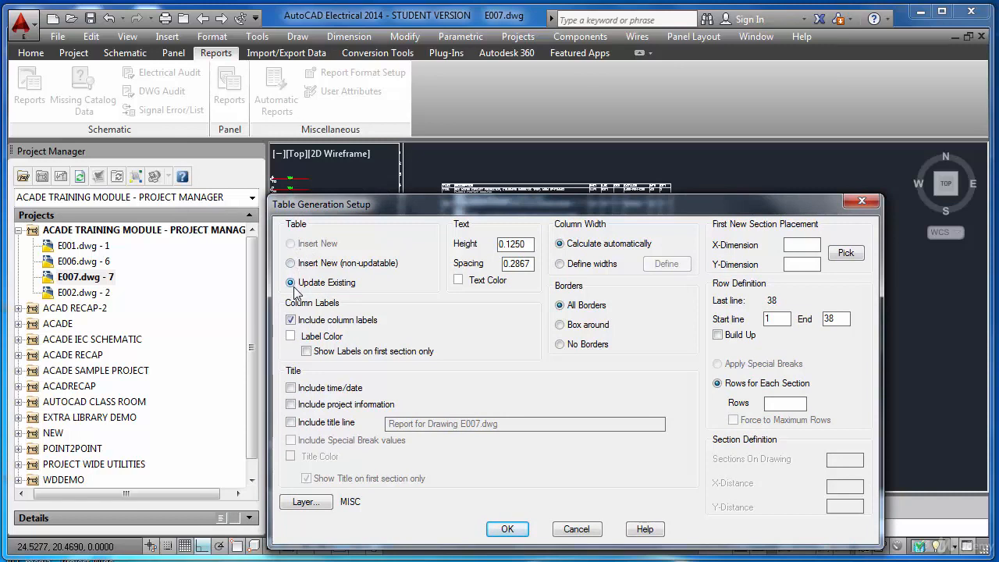
{"action": "left_click", "coordinate": [508, 530]}
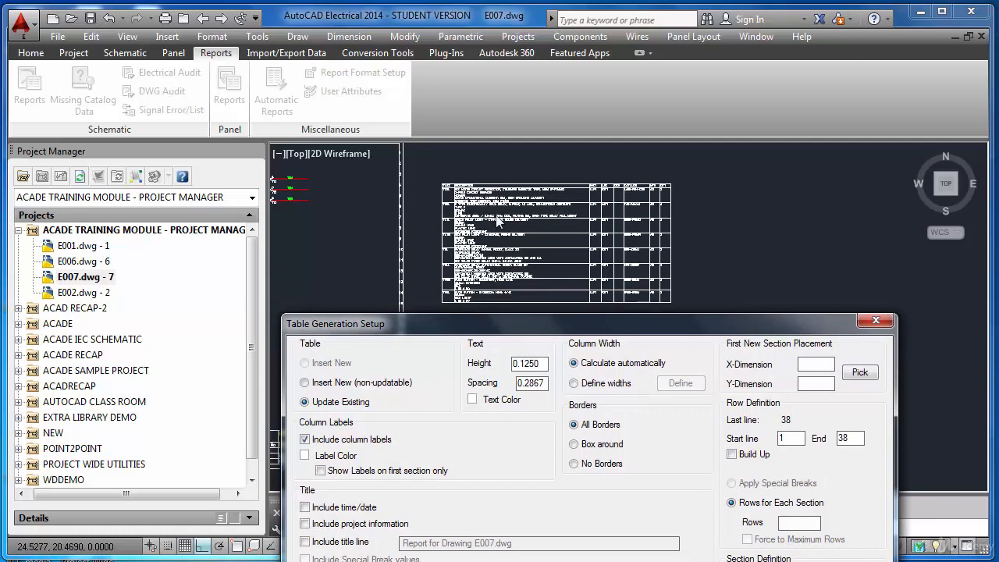
{"action": "left_click_drag", "start_coordinate": [484, 324], "coordinate": [145, 88]}
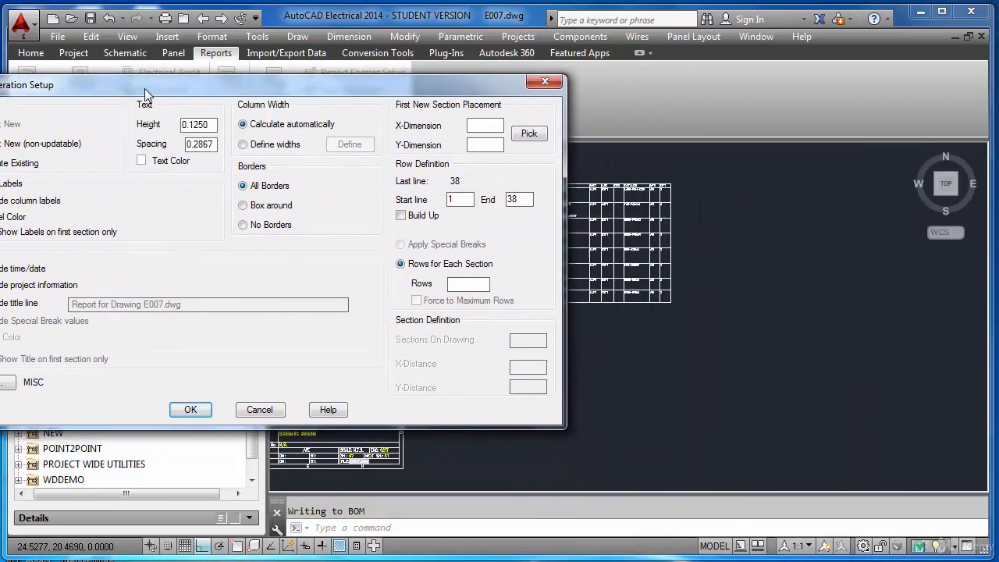
{"action": "left_click", "coordinate": [184, 413]}
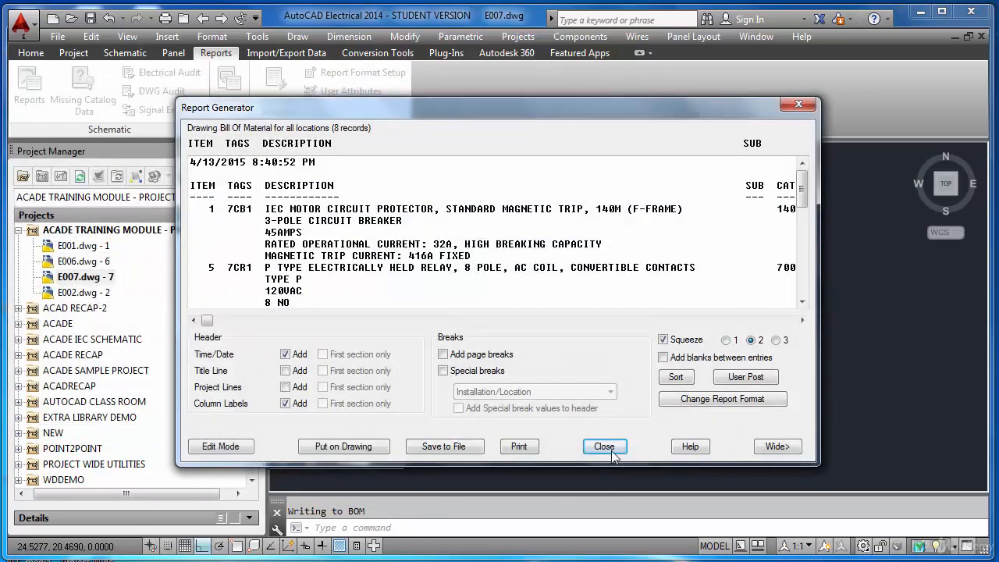
{"action": "left_click", "coordinate": [606, 448]}
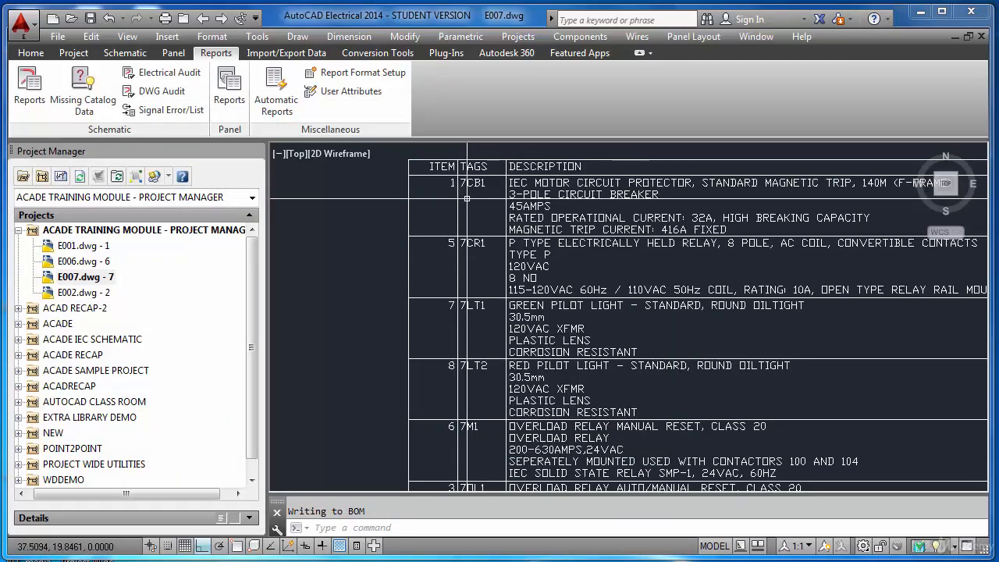
Step: Examine the updated Bill of Material table, checking its ITEM, TAGS, description, SUB, catalog, manufacturer and quantity columns
{"action": "scroll", "coordinate": [466, 198], "scroll_direction": "down", "scroll_amount": 2}
{"action": "scroll", "coordinate": [489, 235], "scroll_direction": "up", "scroll_amount": 2}
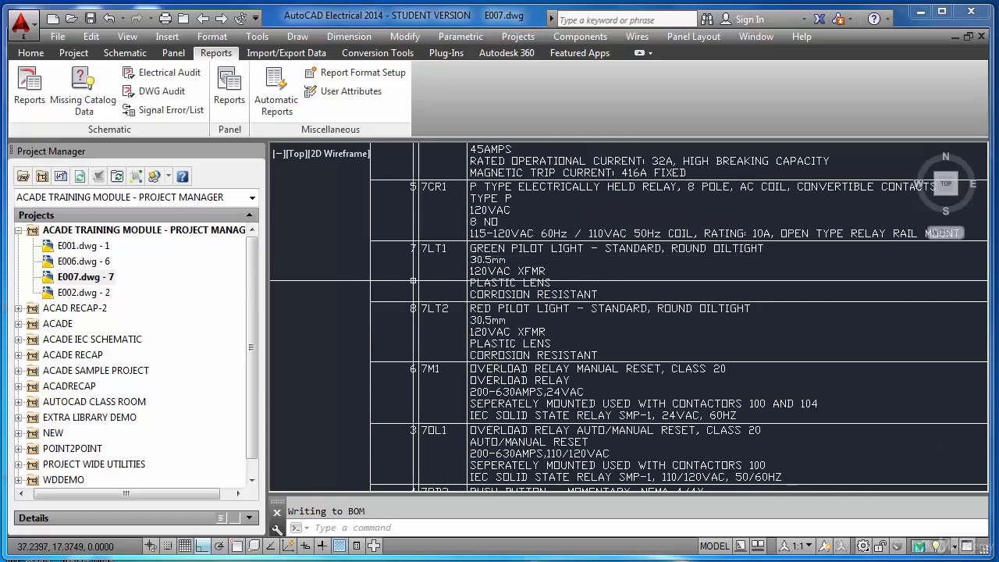
{"action": "scroll", "coordinate": [490, 235], "scroll_direction": "down", "scroll_amount": 2}
{"action": "scroll", "coordinate": [465, 238], "scroll_direction": "up", "scroll_amount": 2}
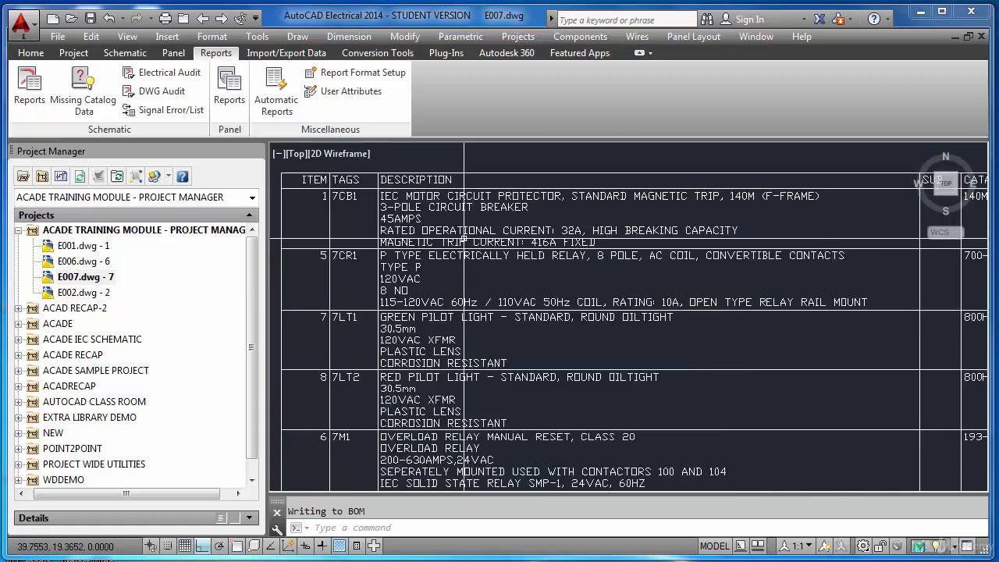
{"action": "scroll", "coordinate": [467, 238], "scroll_direction": "down", "scroll_amount": 2}
{"action": "scroll", "coordinate": [647, 253], "scroll_direction": "up", "scroll_amount": 2}
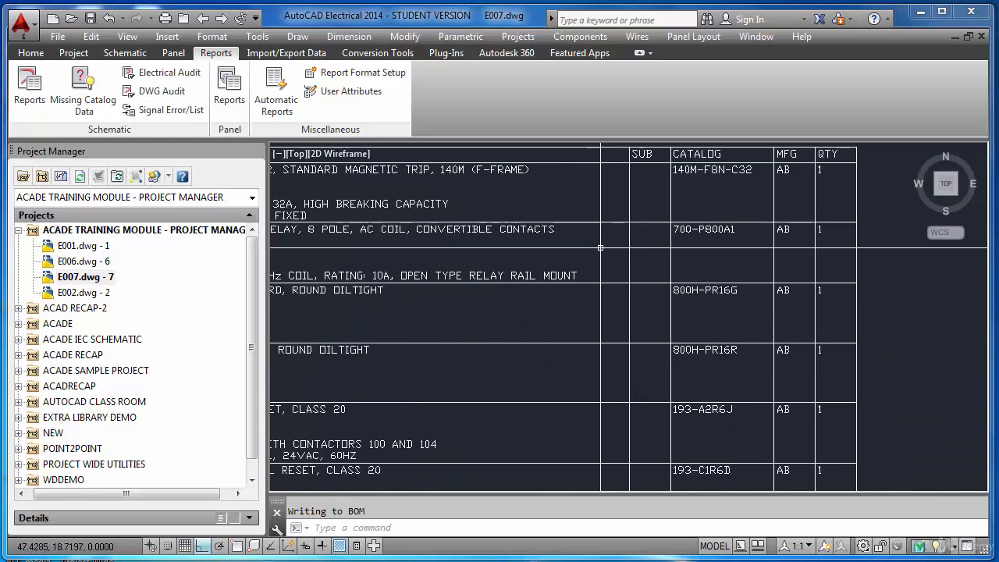
{"action": "scroll", "coordinate": [600, 248], "scroll_direction": "down", "scroll_amount": 2}
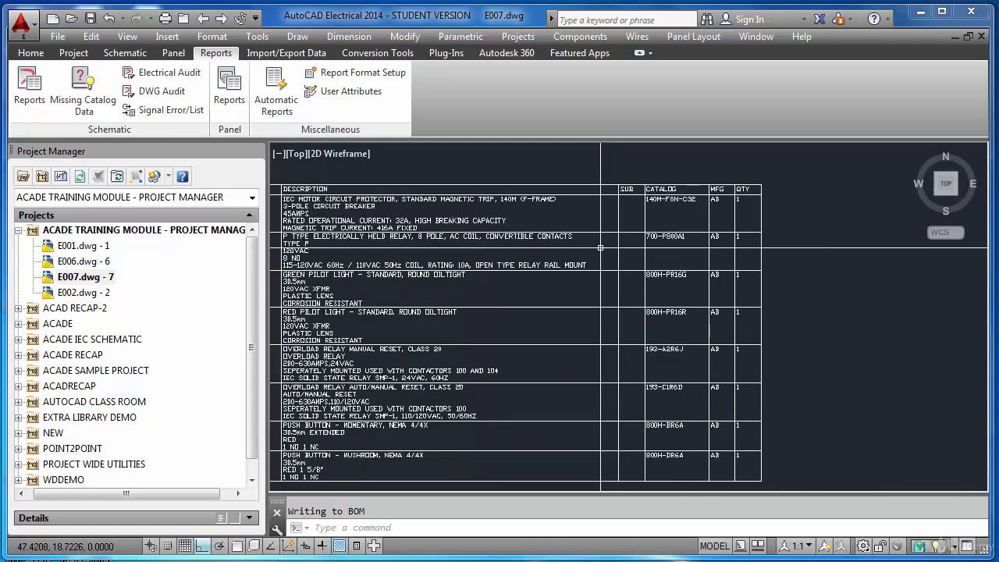
{"action": "scroll", "coordinate": [600, 247], "scroll_direction": "down", "scroll_amount": 2}
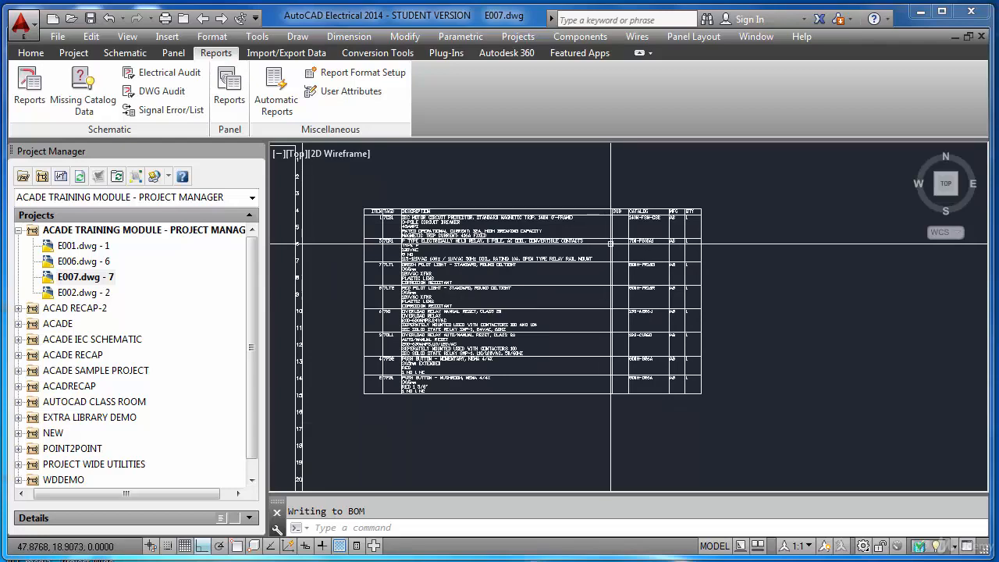
Step: Save the E007 drawing with the updated Bill of Material table
{"action": "type", "text": "z"}
{"action": "key", "text": "Return"}
{"action": "type", "text": "e"}
{"action": "key", "text": "Return"}
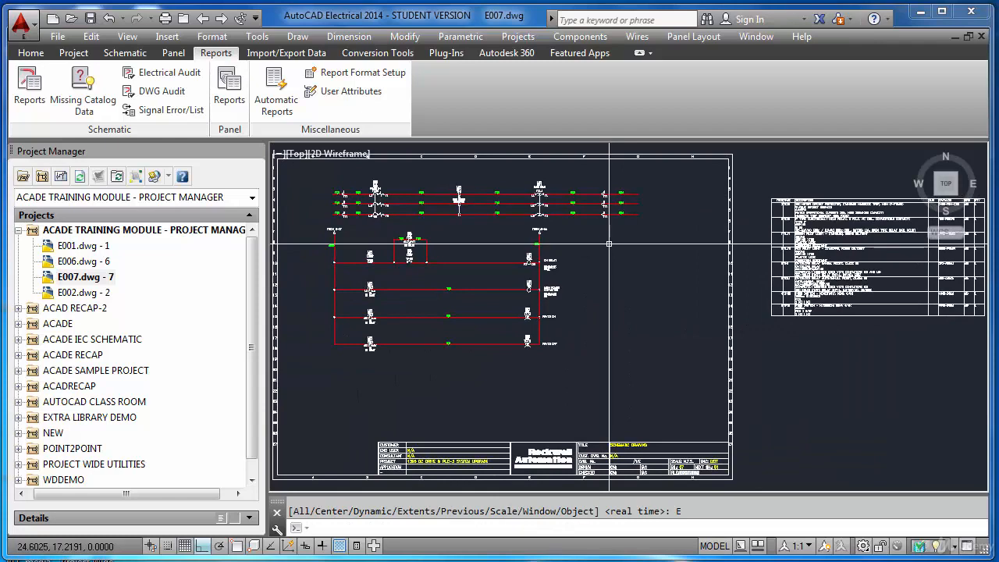
{"action": "key", "text": "ctrl+s"}
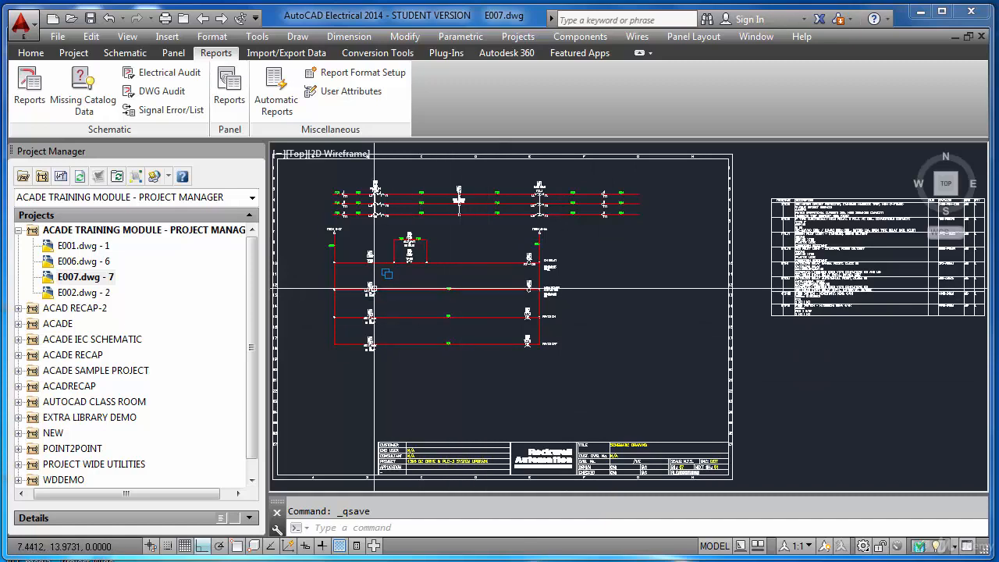
Step: Edit the E.STOP push button 7PB1, clearing its manufacturer and catalog number, and apply the change
{"action": "scroll", "coordinate": [379, 287], "scroll_direction": "up", "scroll_amount": 4}
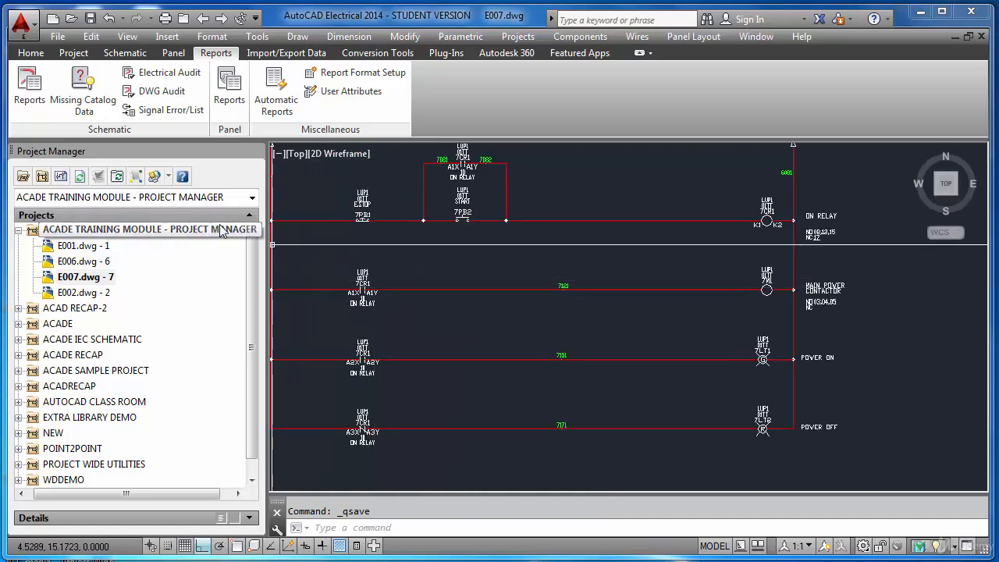
{"action": "scroll", "coordinate": [367, 213], "scroll_direction": "up", "scroll_amount": 2}
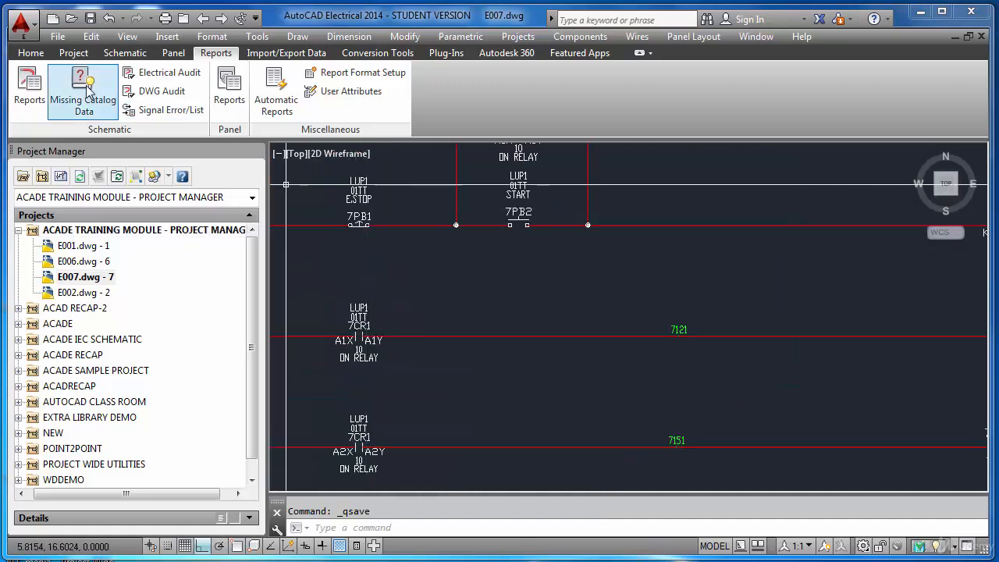
{"action": "left_click", "coordinate": [133, 54]}
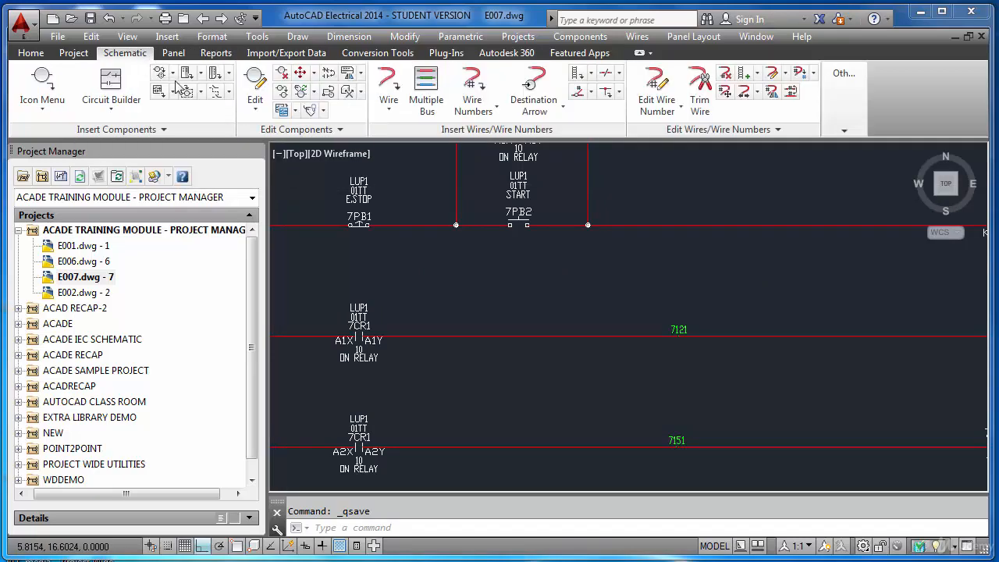
{"action": "left_click", "coordinate": [255, 86]}
{"action": "left_click", "coordinate": [358, 221]}
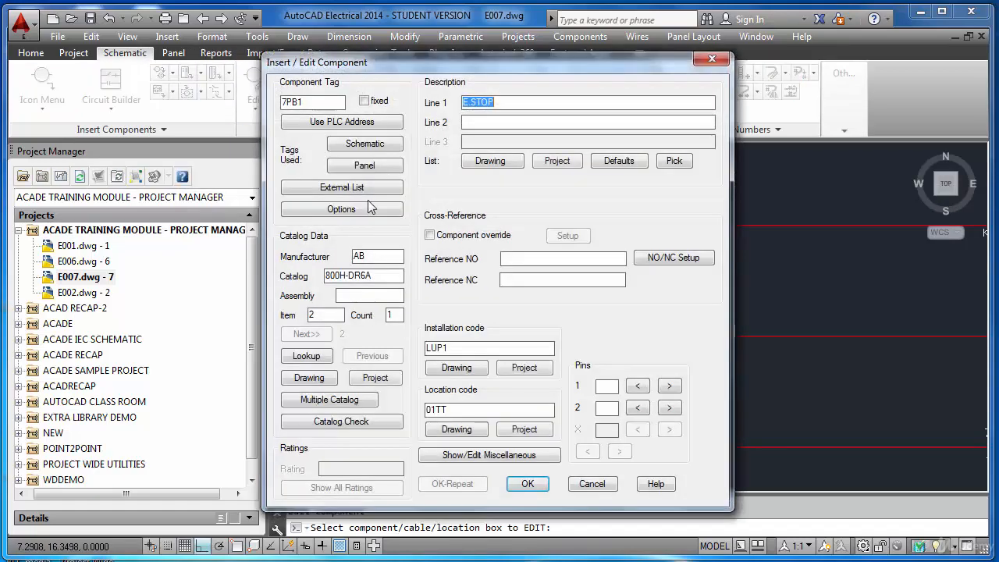
{"action": "left_click_drag", "start_coordinate": [366, 257], "coordinate": [320, 273]}
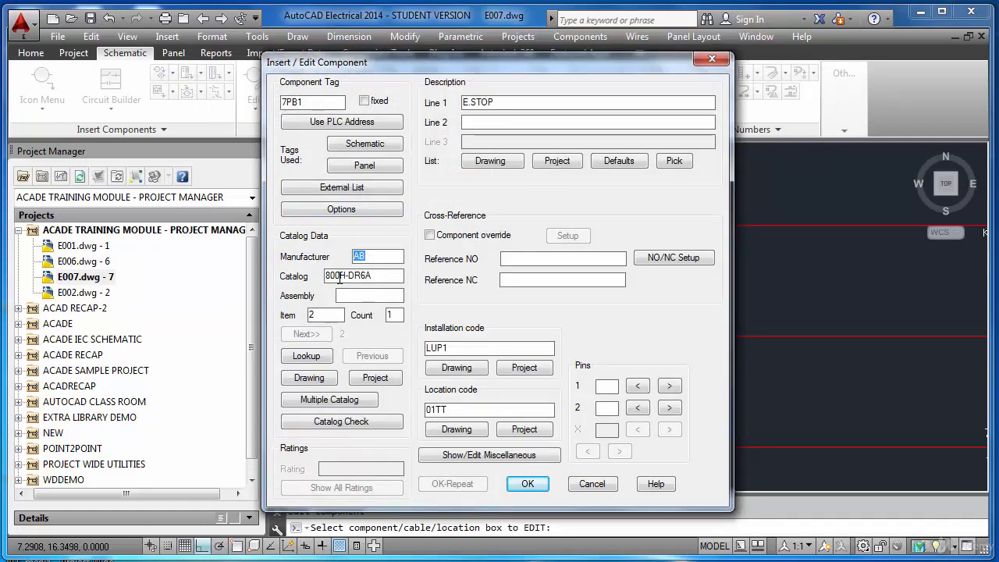
{"action": "key", "text": "BackSpace"}
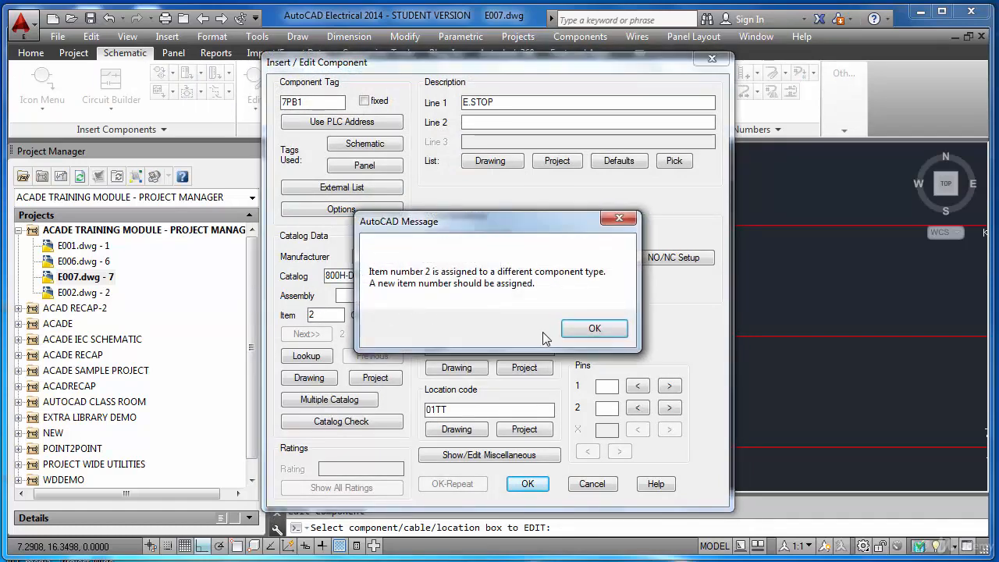
{"action": "left_click", "coordinate": [591, 331]}
{"action": "double_click", "coordinate": [348, 281]}
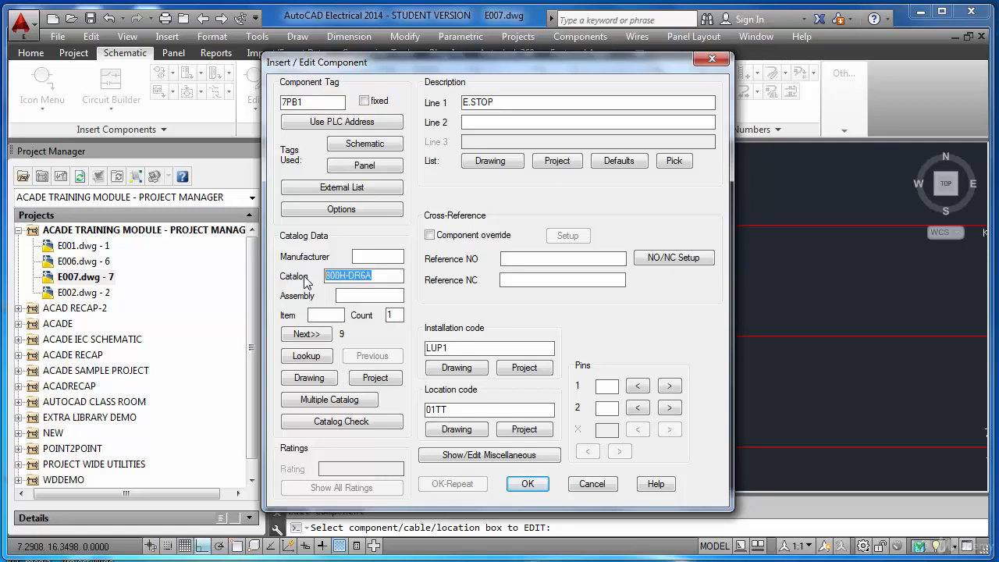
{"action": "key", "text": "BackSpace"}
{"action": "left_click", "coordinate": [522, 483]}
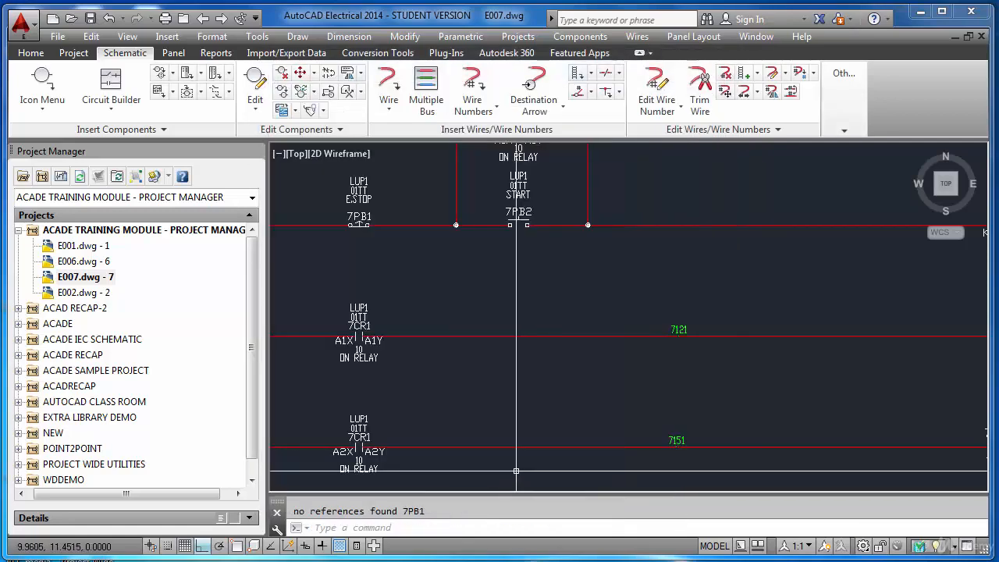
{"action": "left_click", "coordinate": [269, 95]}
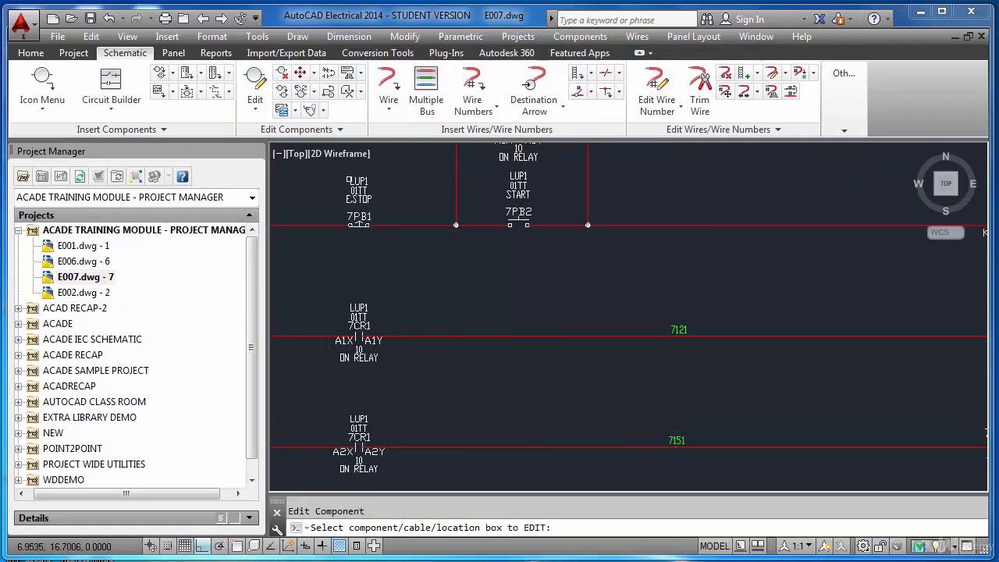
{"action": "left_click", "coordinate": [358, 200]}
{"action": "key", "text": "Escape"}
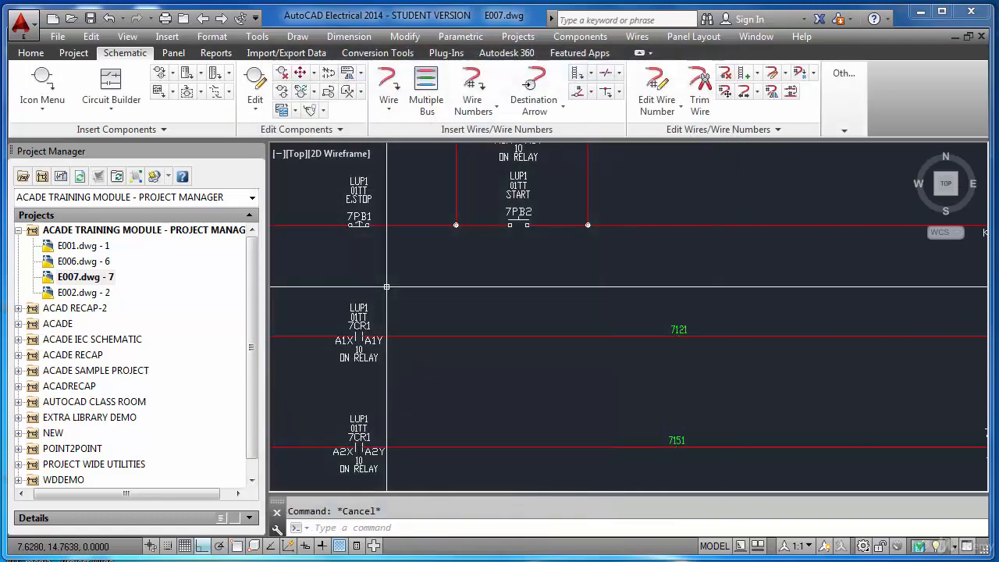
Step: Save the E007 drawing with the cleared catalog data of push button 7PB1
{"action": "type", "text": "z"}
{"action": "key", "text": "Return"}
{"action": "type", "text": "e"}
{"action": "key", "text": "Return"}
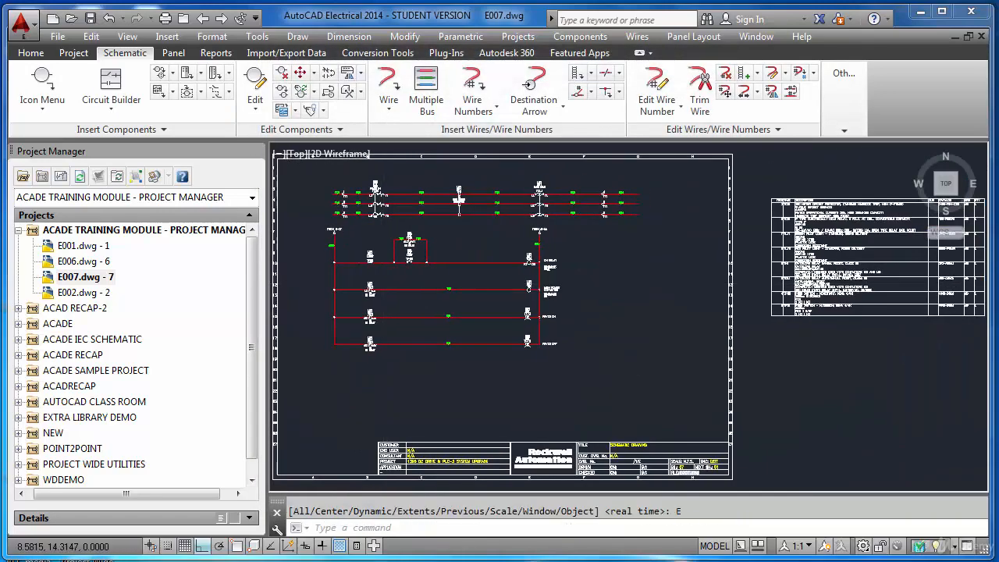
{"action": "key", "text": "ctrl+s"}
{"action": "scroll", "coordinate": [398, 271], "scroll_direction": "up", "scroll_amount": 3}
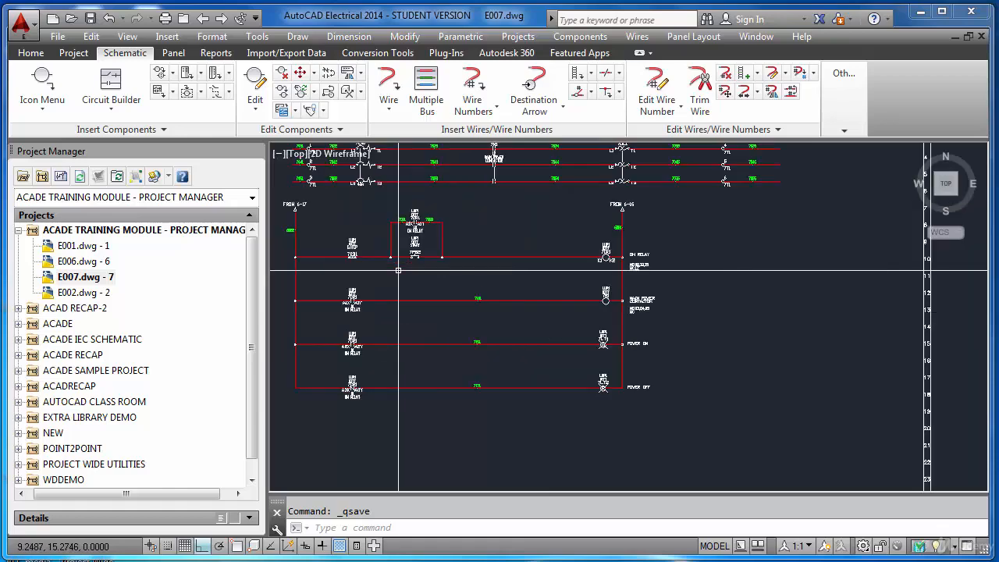
Step: Examine the push button rows 7PB2 and 7PB1 at the end of the existing Bill of Material table
{"action": "scroll", "coordinate": [367, 261], "scroll_direction": "down", "scroll_amount": 3}
{"action": "scroll", "coordinate": [753, 259], "scroll_direction": "up", "scroll_amount": 5}
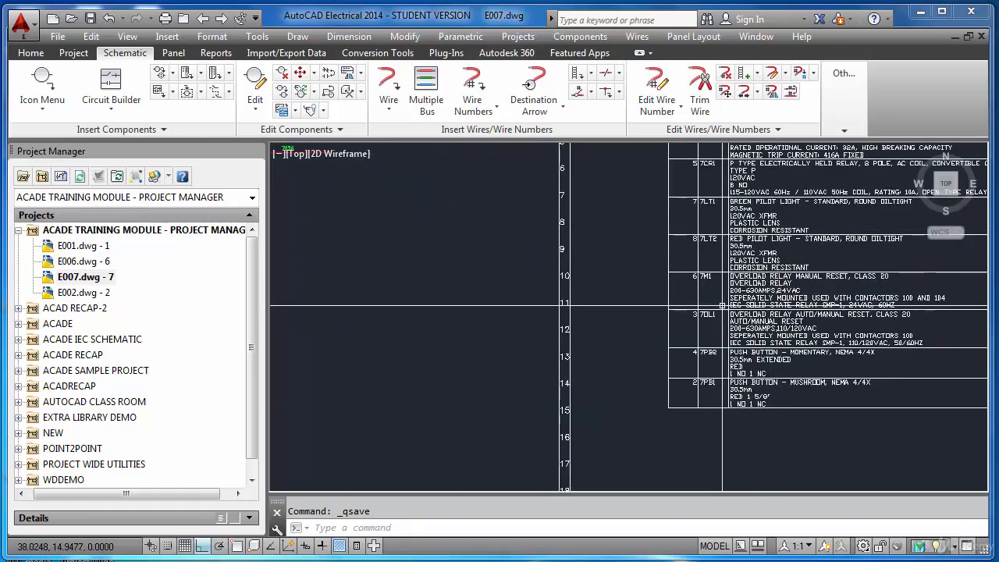
{"action": "scroll", "coordinate": [753, 365], "scroll_direction": "up", "scroll_amount": 6}
{"action": "scroll", "coordinate": [695, 381], "scroll_direction": "down", "scroll_amount": 2}
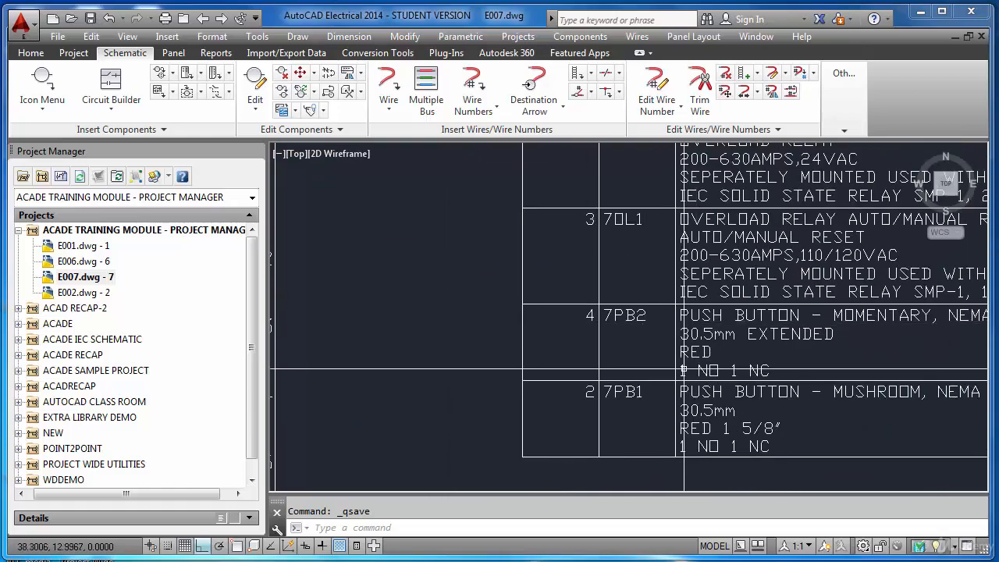
{"action": "key", "text": "Escape"}
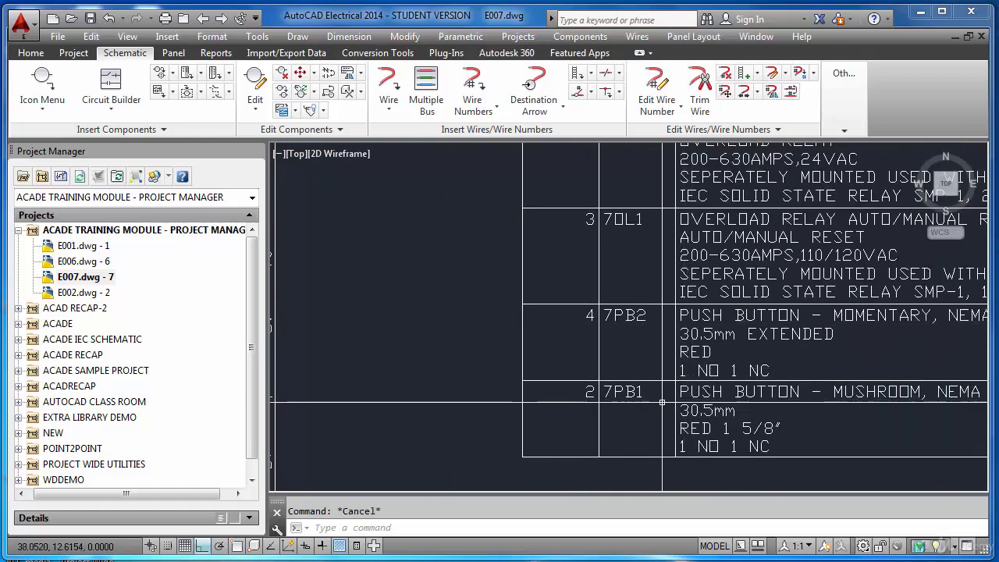
{"action": "type", "text": "p"}
{"action": "key", "text": "Return"}
{"action": "mouse_move", "coordinate": [502, 335]}
{"action": "left_mouse_down"}
{"action": "mouse_move", "coordinate": [475, 338]}
{"action": "mouse_move", "coordinate": [398, 311]}
{"action": "left_mouse_up"}
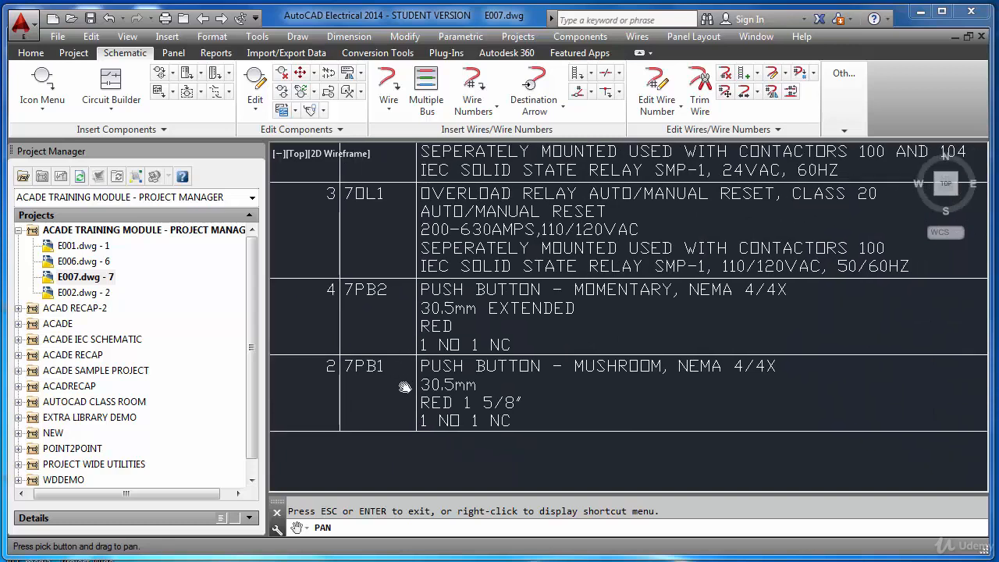
{"action": "key", "text": "Escape"}
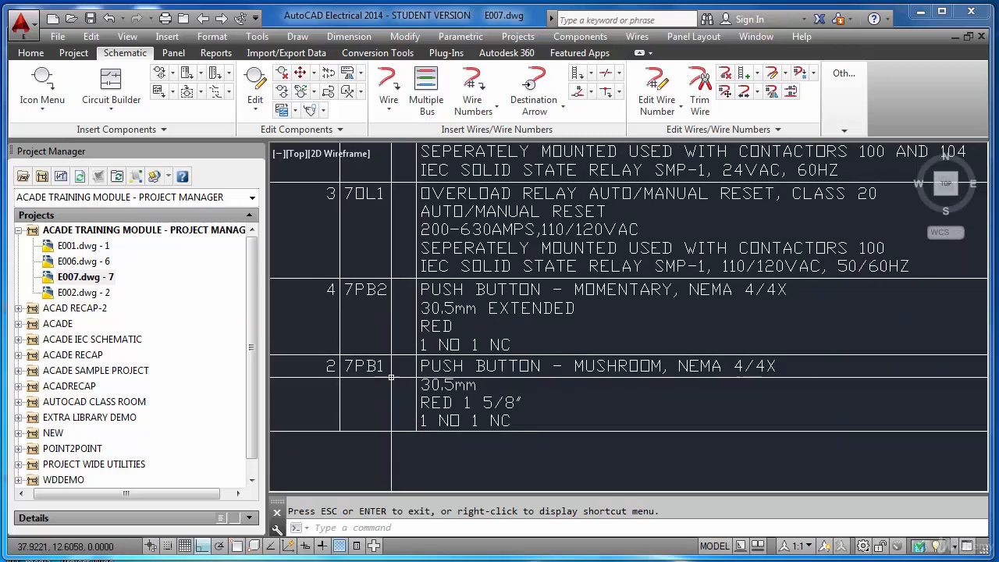
{"action": "type", "text": "z"}
{"action": "key", "text": "Return"}
{"action": "type", "text": "e"}
{"action": "key", "text": "Return"}
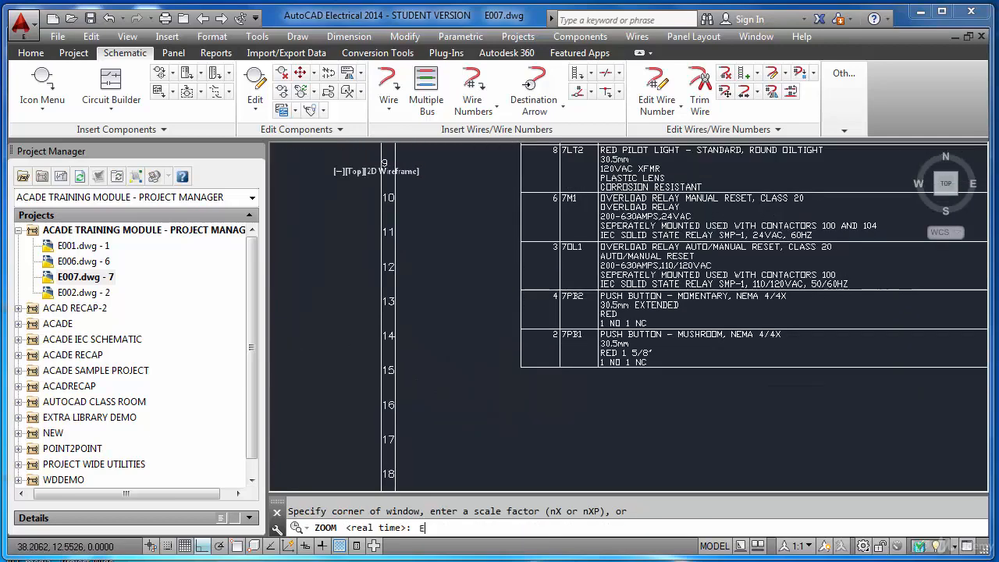
Step: Save E007 and update its existing Bill of Material table from a regenerated schematic report for the active drawing
{"action": "key", "text": "ctrl+s"}
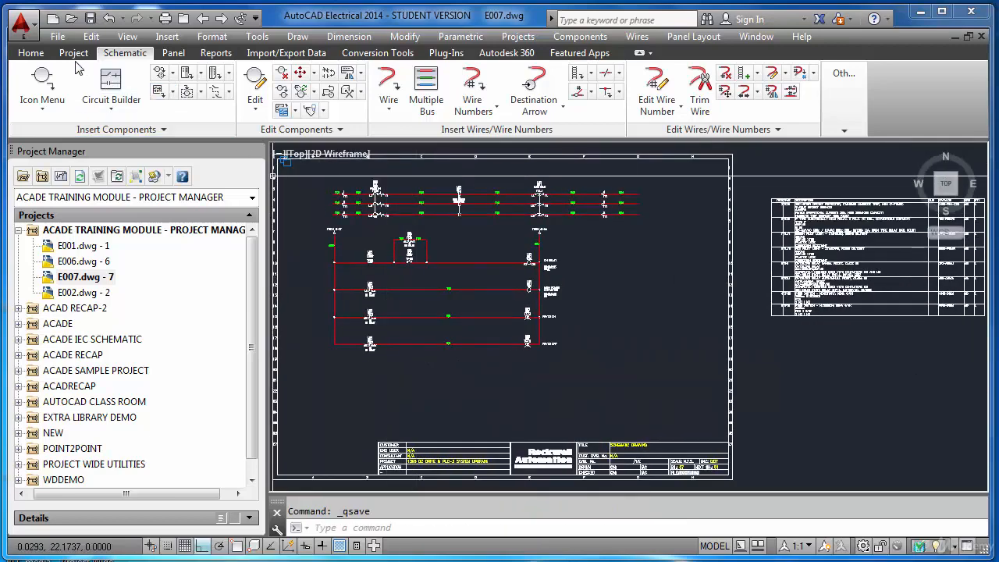
{"action": "left_click", "coordinate": [212, 54]}
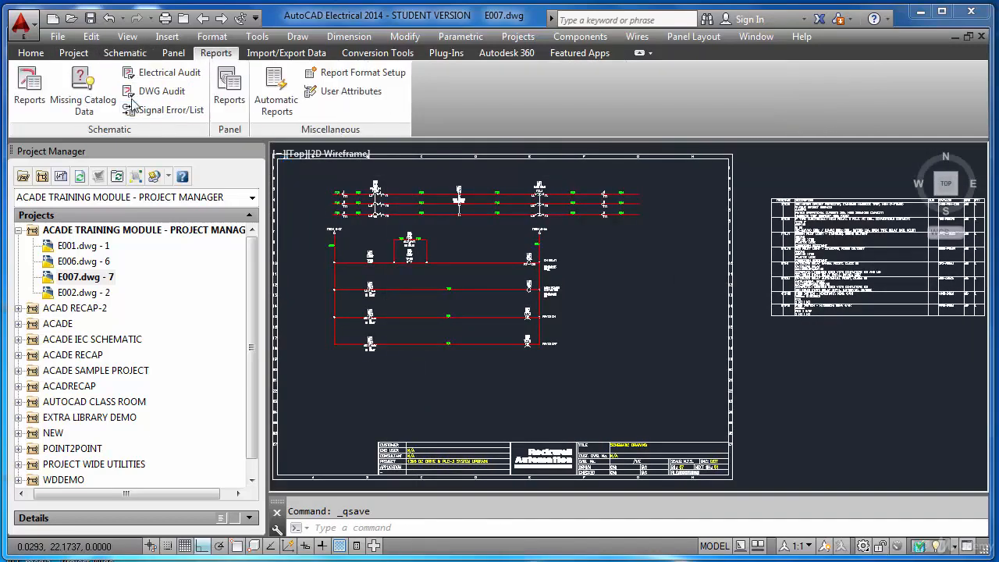
{"action": "left_click", "coordinate": [30, 88]}
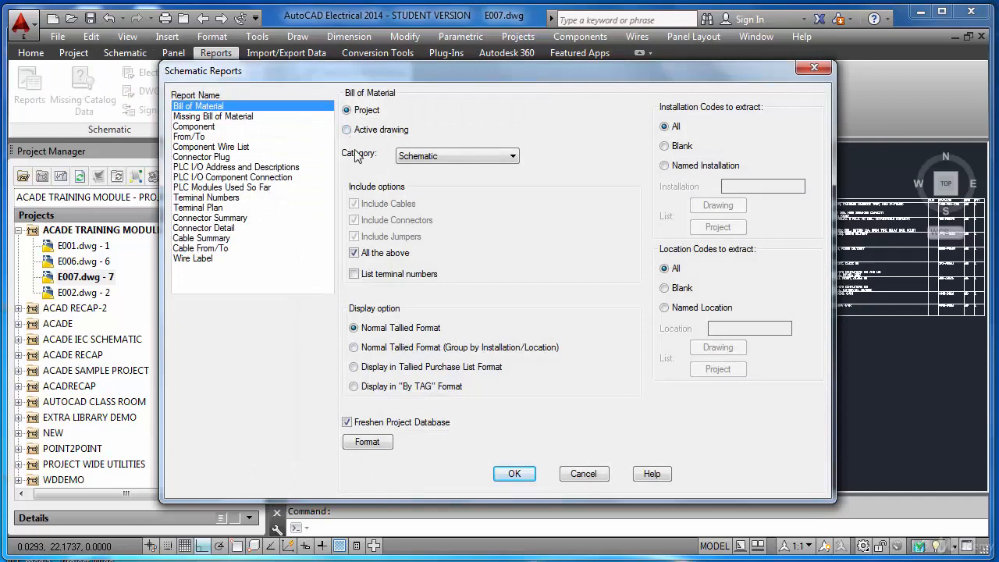
{"action": "left_click", "coordinate": [513, 474]}
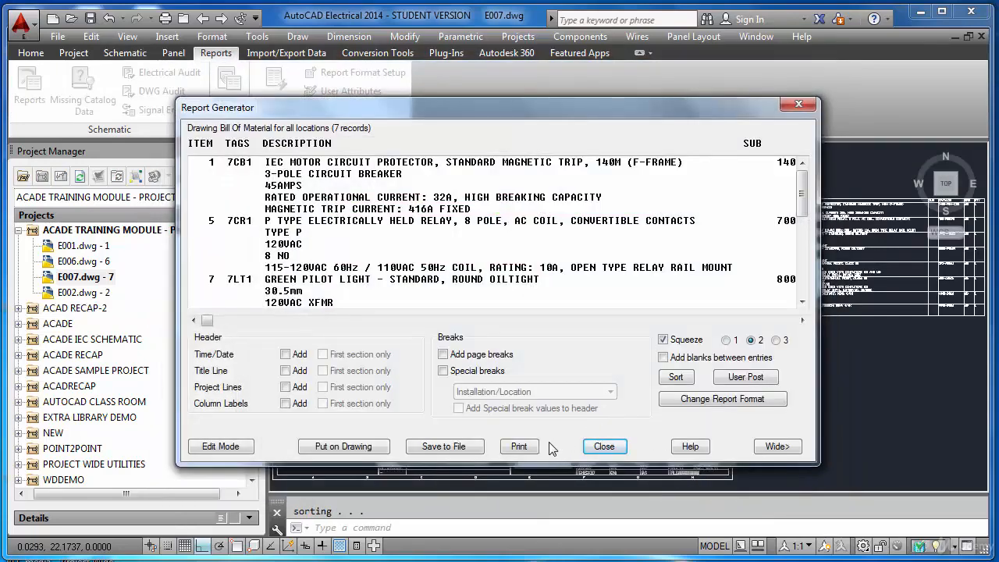
{"action": "left_click", "coordinate": [343, 446]}
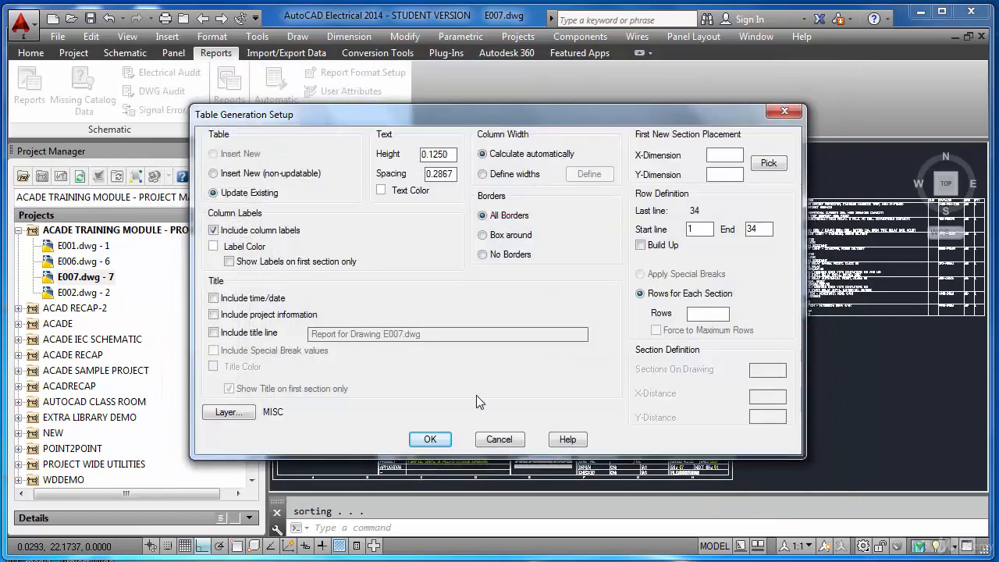
{"action": "key", "text": "Return"}
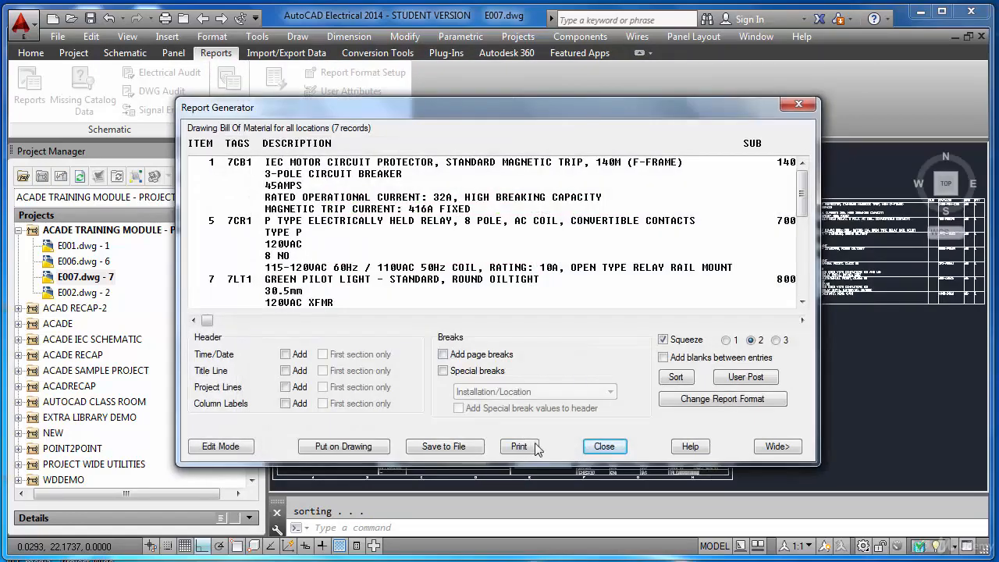
{"action": "left_click", "coordinate": [603, 446]}
Step: Examine the updated Bill of Material table for the 7PB1 entry, comparing its rows with the E.STOP push button in the schematic
{"action": "scroll", "coordinate": [626, 338], "scroll_direction": "up", "scroll_amount": 8}
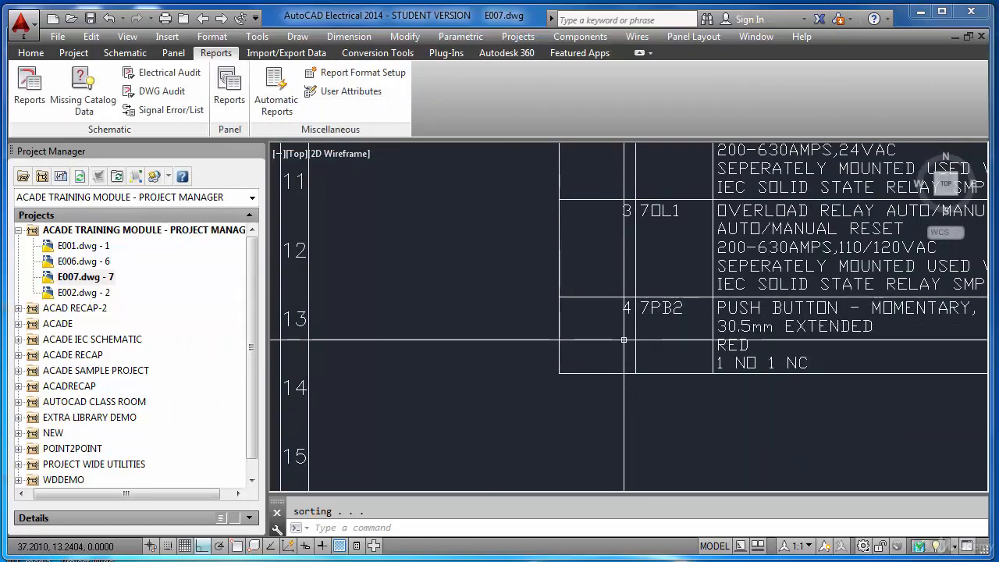
{"action": "scroll", "coordinate": [623, 340], "scroll_direction": "down", "scroll_amount": 5}
{"action": "key", "text": "Escape"}
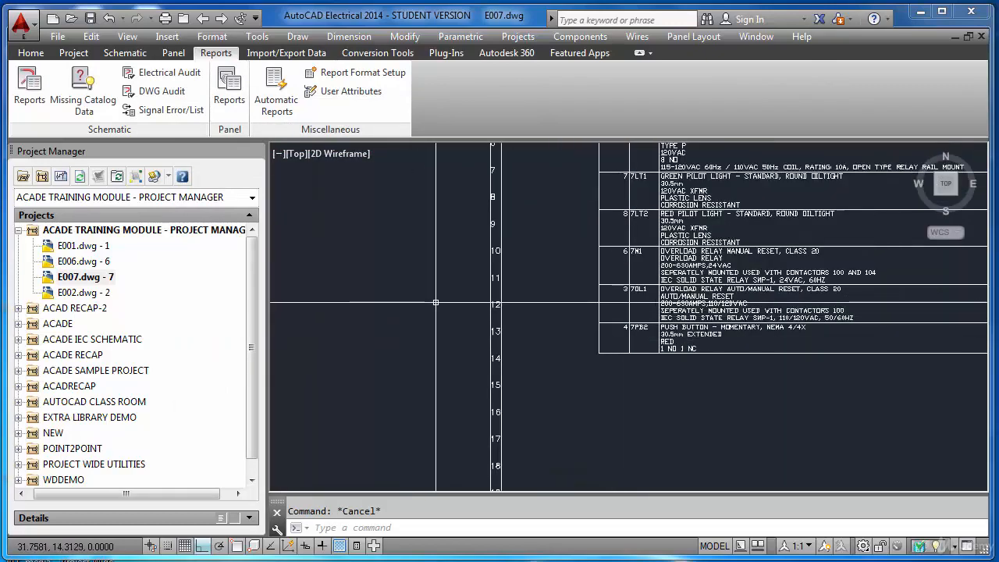
{"action": "type", "text": "z"}
{"action": "key", "text": "Return"}
{"action": "type", "text": "E"}
{"action": "key", "text": "Return"}
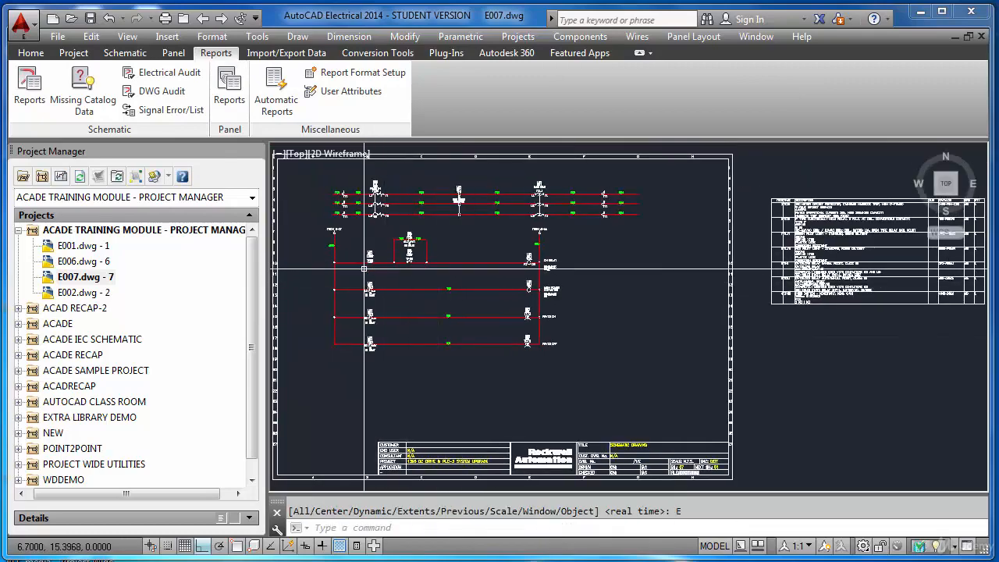
{"action": "scroll", "coordinate": [364, 268], "scroll_direction": "up", "scroll_amount": 8}
{"action": "key", "text": "Return"}
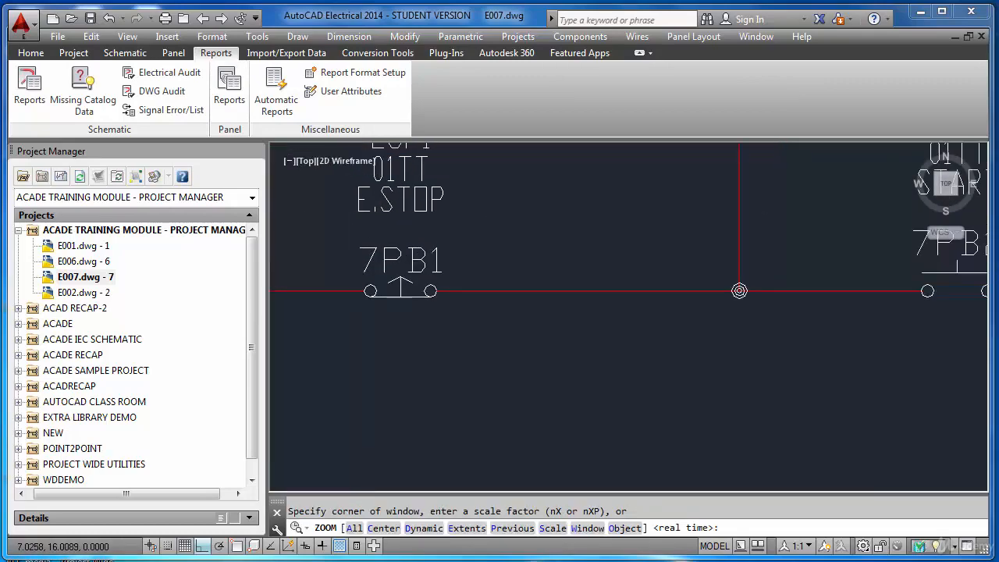
{"action": "type", "text": "E"}
{"action": "key", "text": "Return"}
{"action": "scroll", "coordinate": [784, 270], "scroll_direction": "up", "scroll_amount": 8}
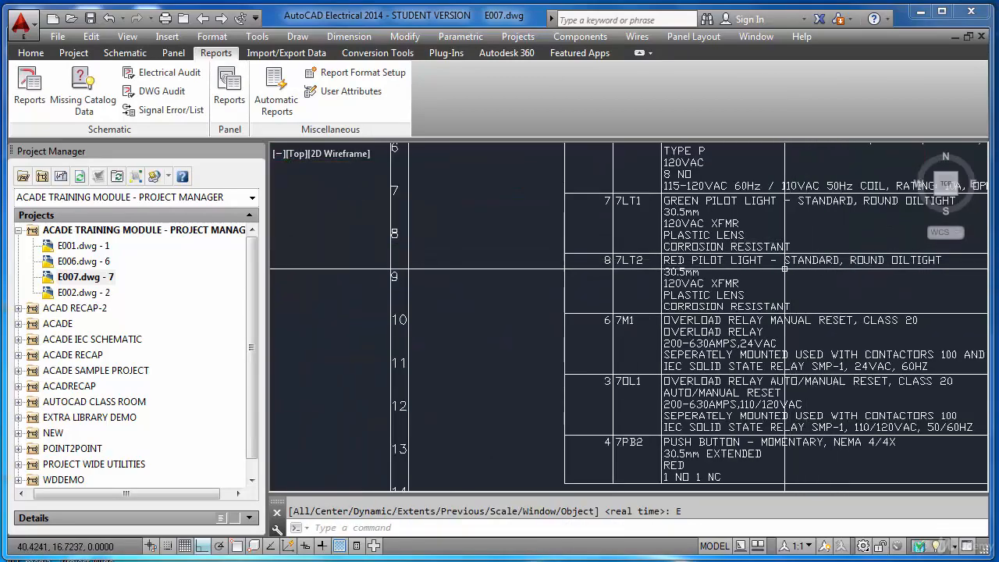
{"action": "middle_click_drag", "start_coordinate": [728, 273], "coordinate": [629, 388]}
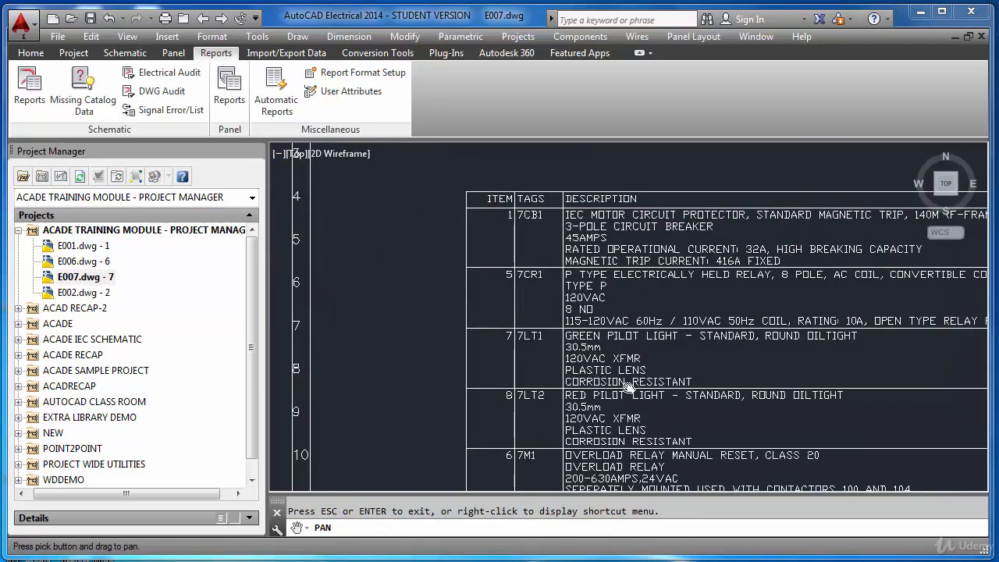
{"action": "mouse_move", "coordinate": [629, 385]}
{"action": "left_mouse_down"}
{"action": "mouse_move", "coordinate": [556, 380]}
{"action": "mouse_move", "coordinate": [546, 270]}
{"action": "left_mouse_up"}
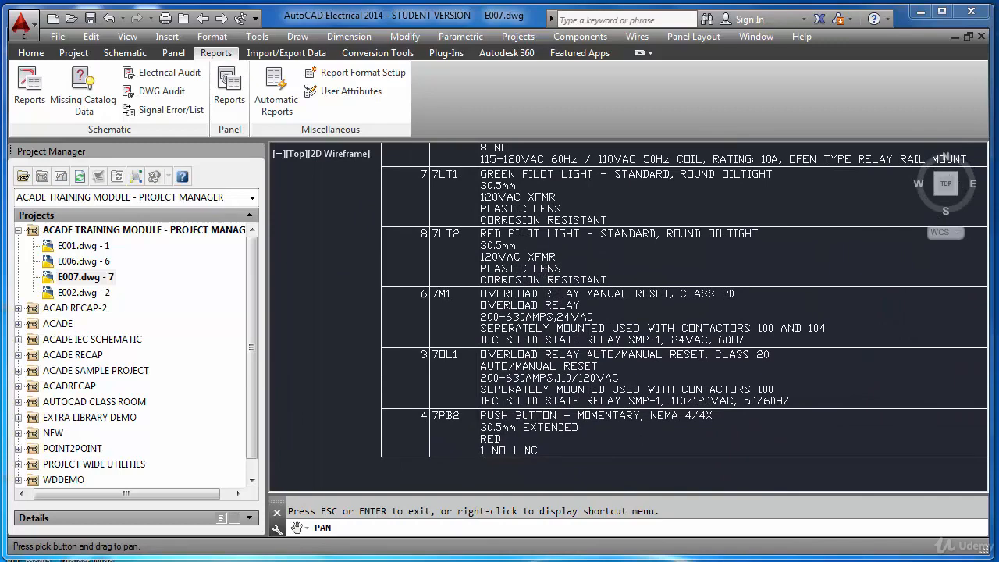
{"action": "key", "text": "Escape"}
{"action": "type", "text": "z"}
{"action": "key", "text": "Return"}
{"action": "type", "text": "E"}
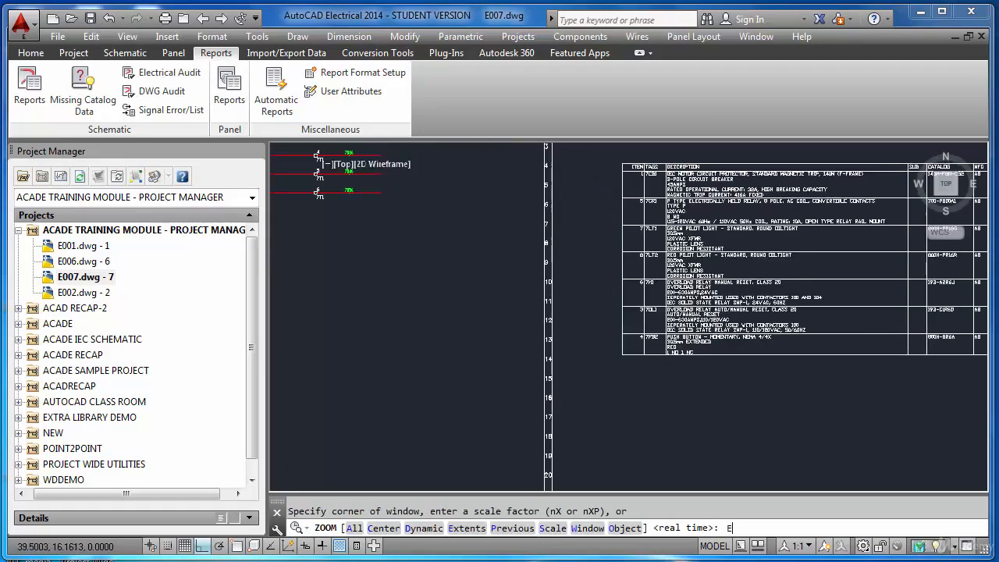
{"action": "key", "text": "Return"}
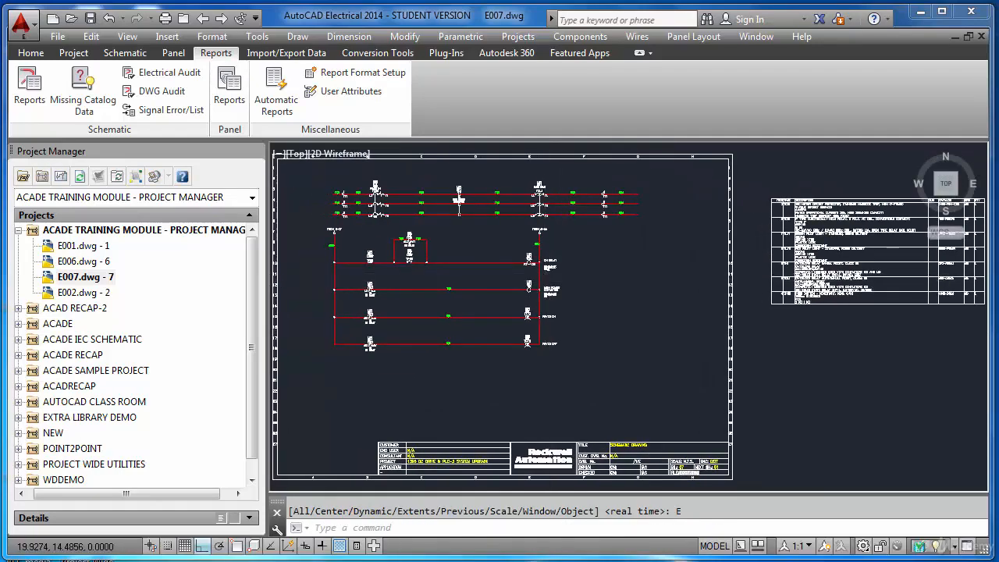
Step: Save the E007 drawing and generate the schematic Missing Bill of Material report for the active drawing
{"action": "key", "text": "ctrl+s"}
{"action": "left_click", "coordinate": [17, 88]}
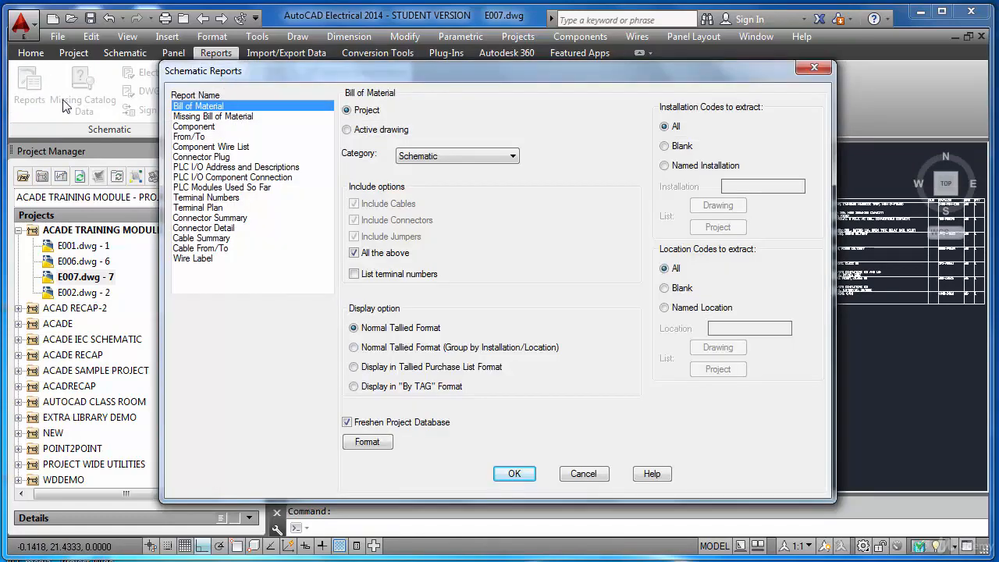
{"action": "left_click", "coordinate": [191, 116]}
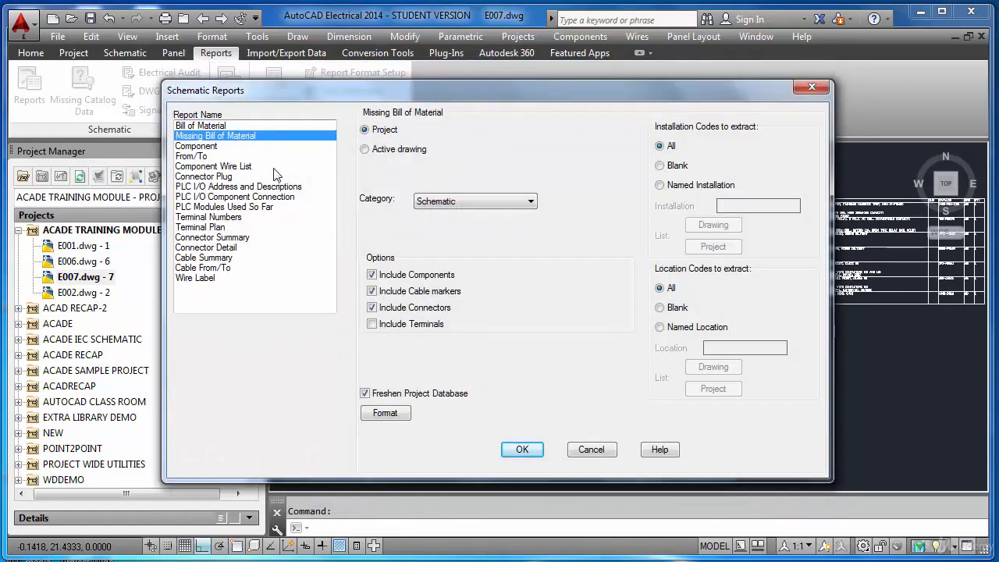
{"action": "left_click", "coordinate": [521, 450]}
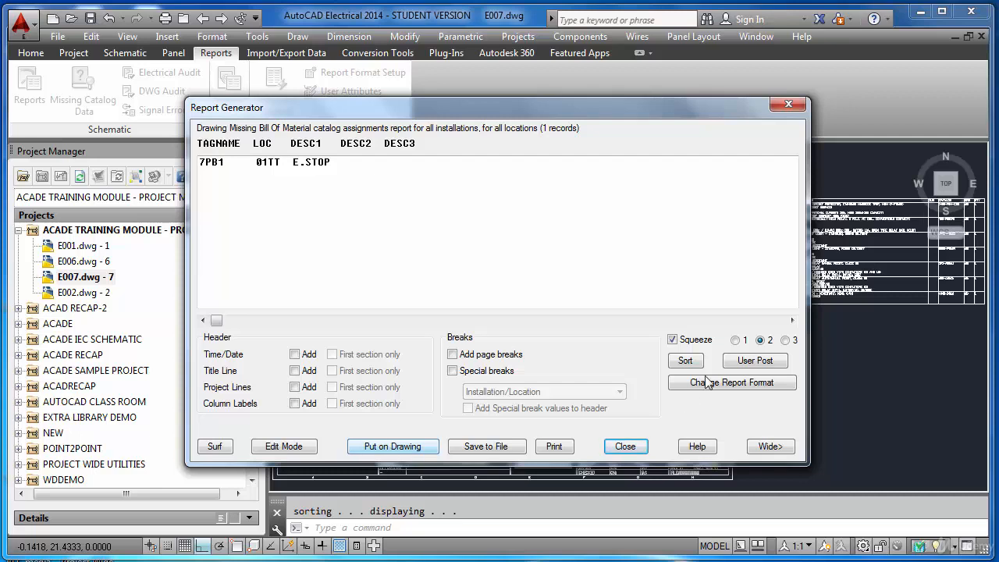
Step: Compare squeeze spacings 1, 2 and 3 in the Missing Bill of Material report, finishing with 3, and close the report
{"action": "left_click", "coordinate": [735, 341]}
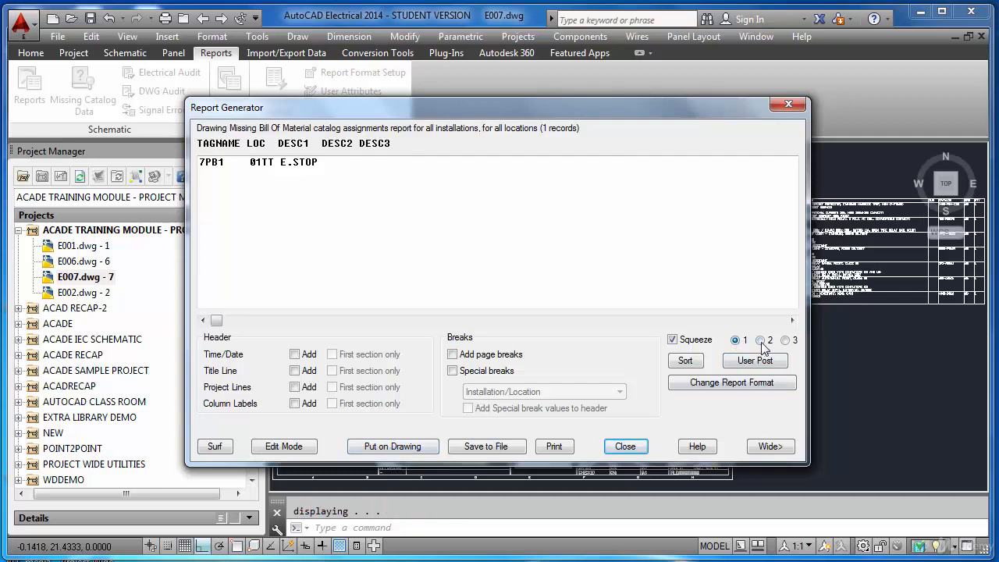
{"action": "left_click", "coordinate": [760, 341]}
{"action": "left_click", "coordinate": [784, 341]}
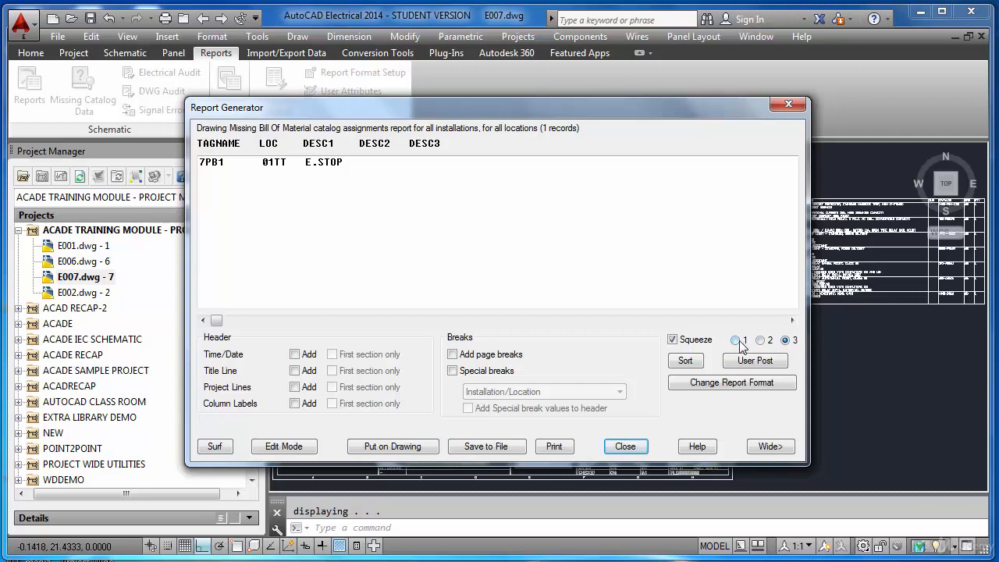
{"action": "left_click", "coordinate": [735, 341]}
{"action": "left_click", "coordinate": [760, 340]}
{"action": "left_click", "coordinate": [785, 340]}
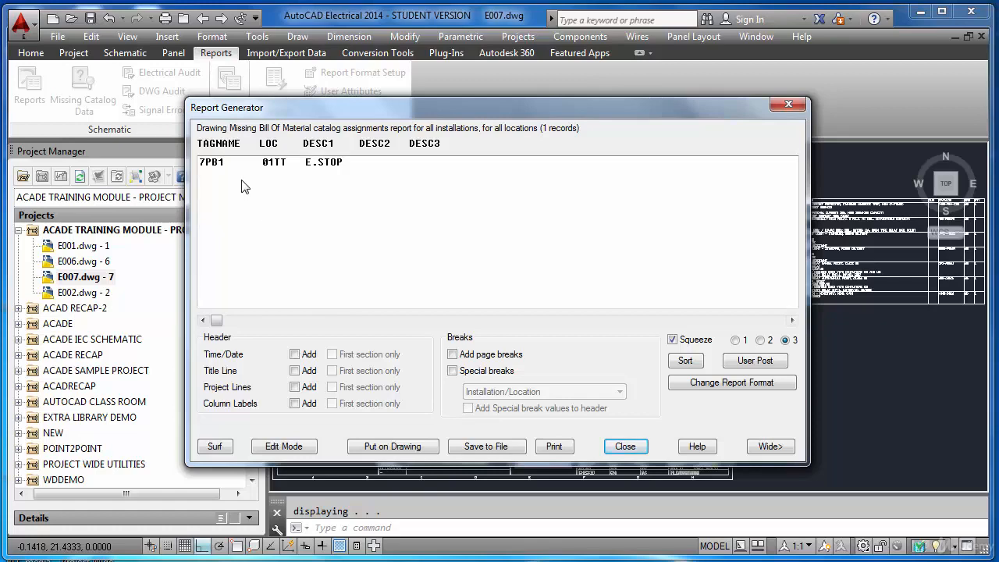
{"action": "double_click", "coordinate": [223, 164]}
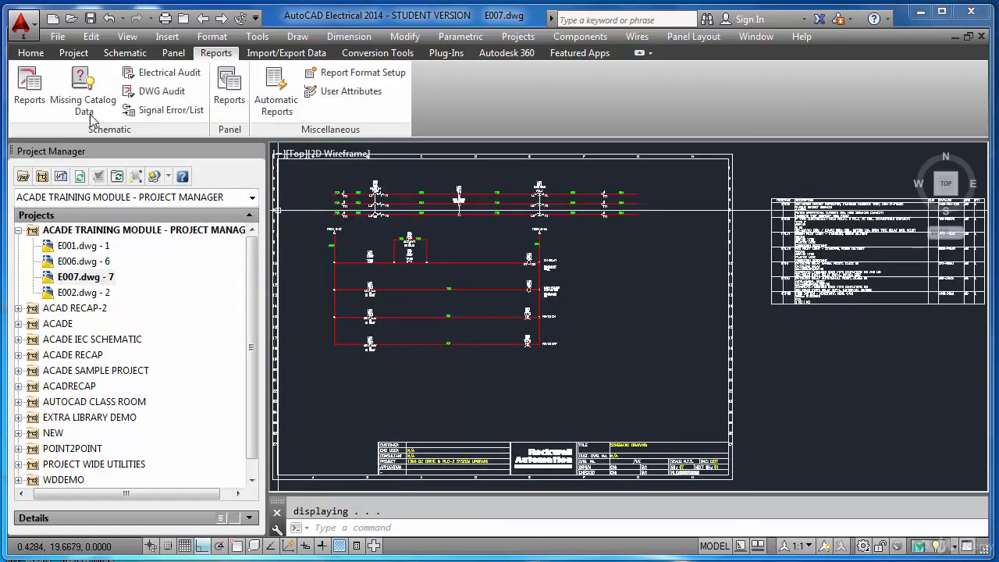
Step: Start a schematic From/To report covering the whole active drawing
{"action": "left_click", "coordinate": [29, 89]}
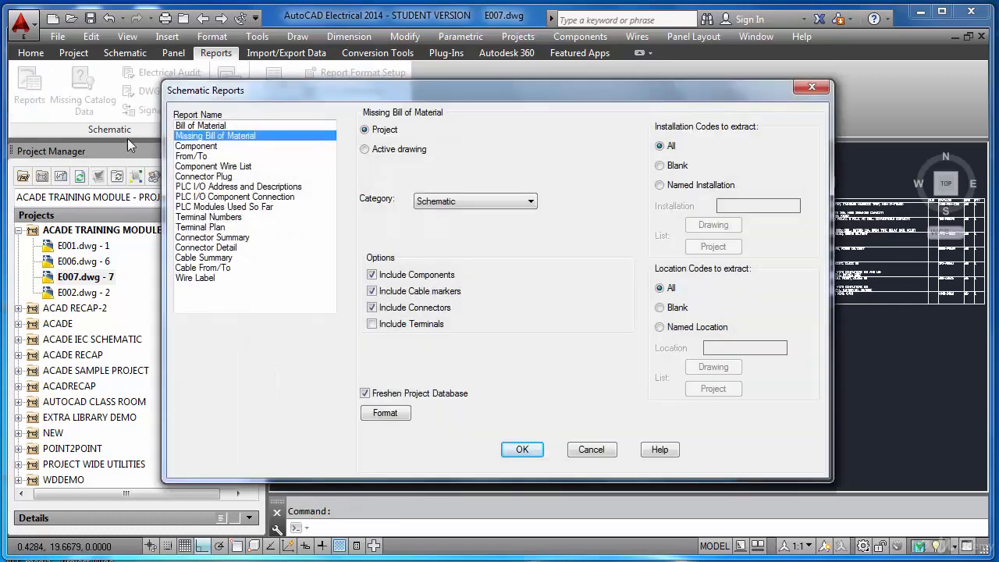
{"action": "left_click", "coordinate": [228, 156]}
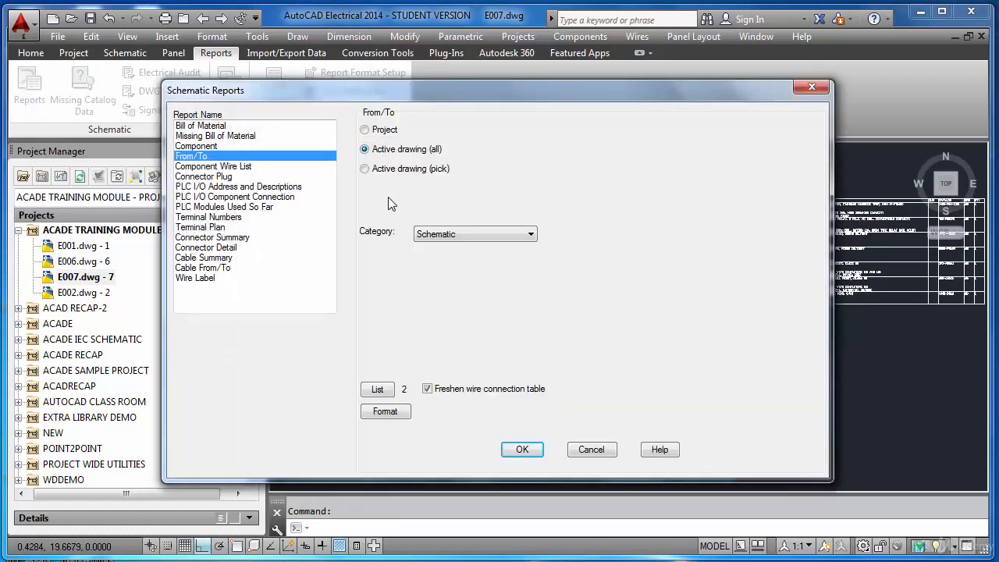
{"action": "left_click", "coordinate": [522, 451]}
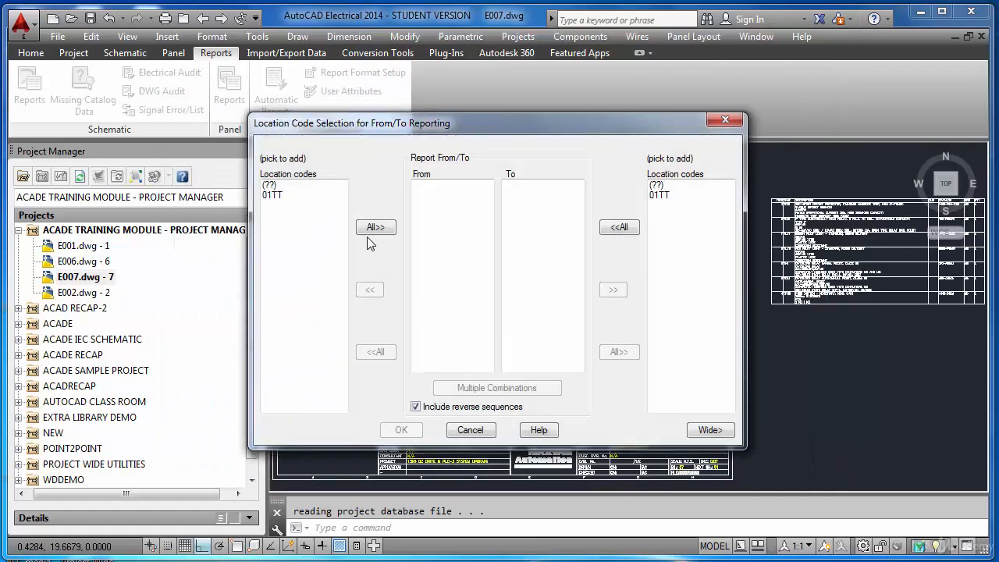
Step: Choose location code 01TT as both the From and the To location for the From/To report
{"action": "left_click", "coordinate": [269, 186]}
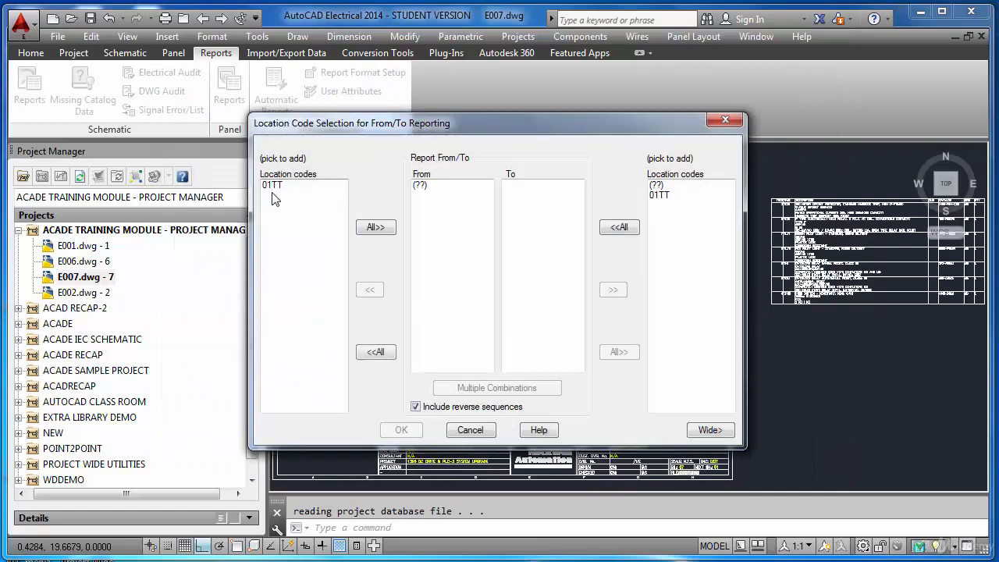
{"action": "left_click", "coordinate": [273, 185]}
{"action": "left_click", "coordinate": [655, 195]}
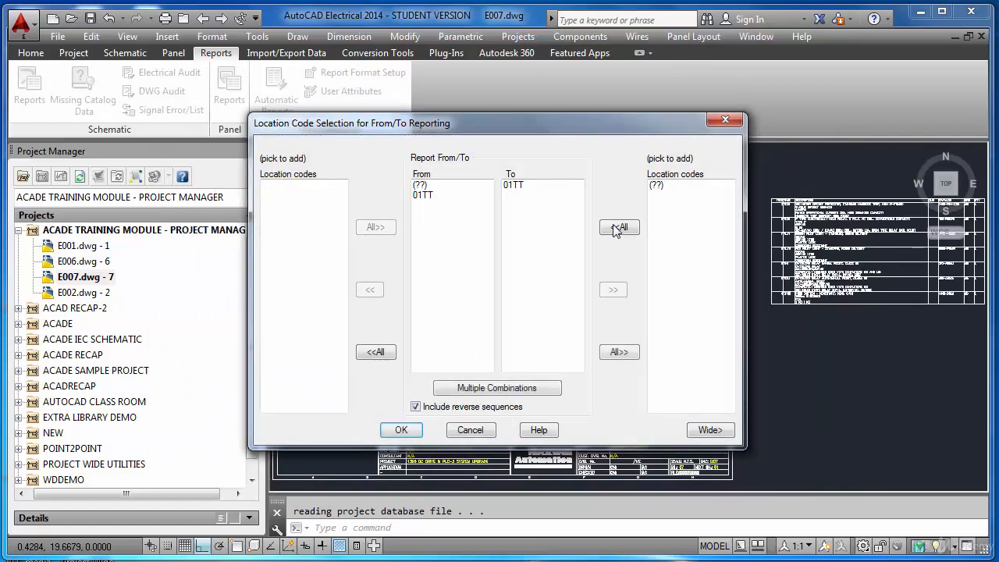
{"action": "left_click", "coordinate": [429, 186]}
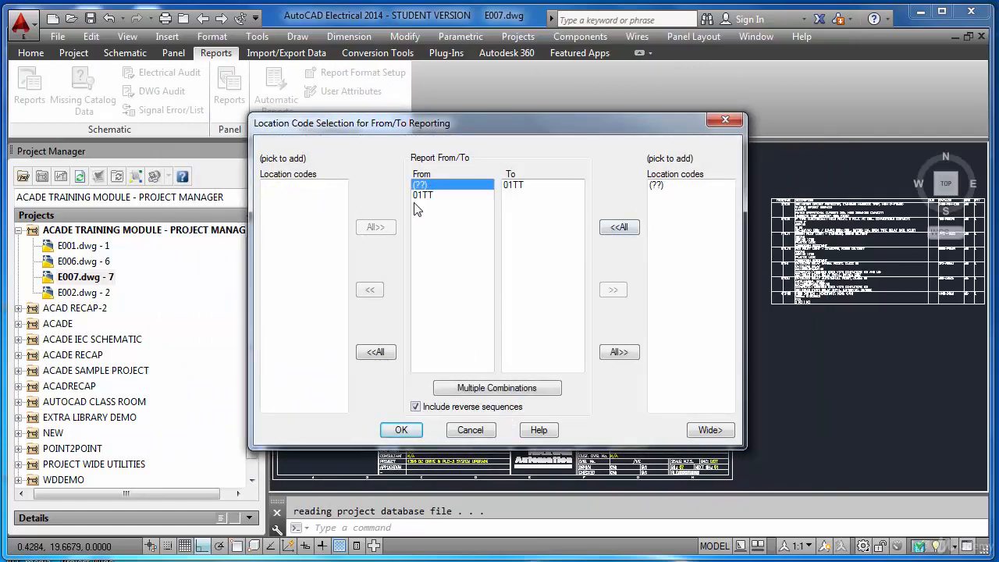
{"action": "left_click", "coordinate": [375, 352]}
{"action": "left_click", "coordinate": [275, 195]}
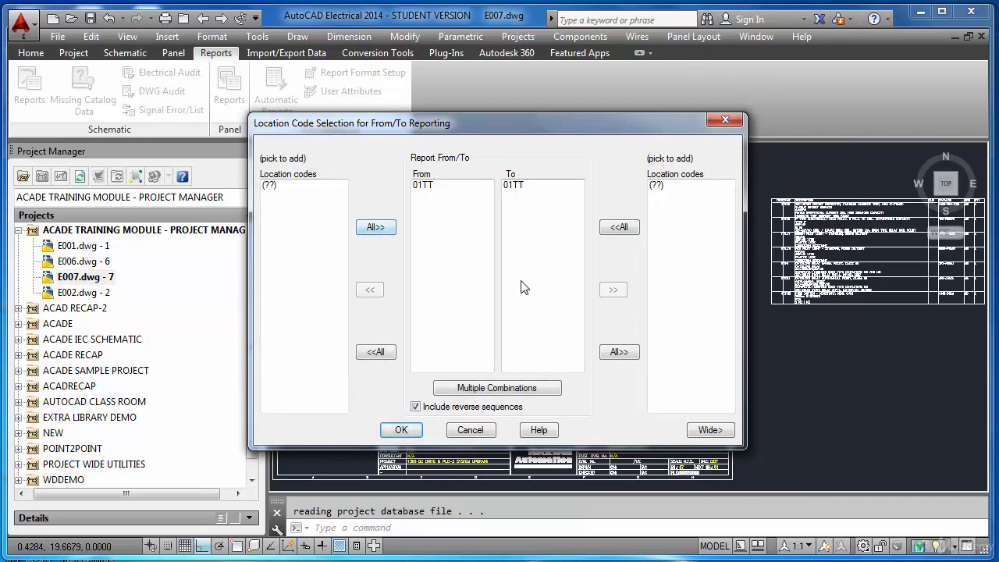
Step: Generate the From/To report with the chosen location codes and review its wire connection records
{"action": "left_click", "coordinate": [416, 430]}
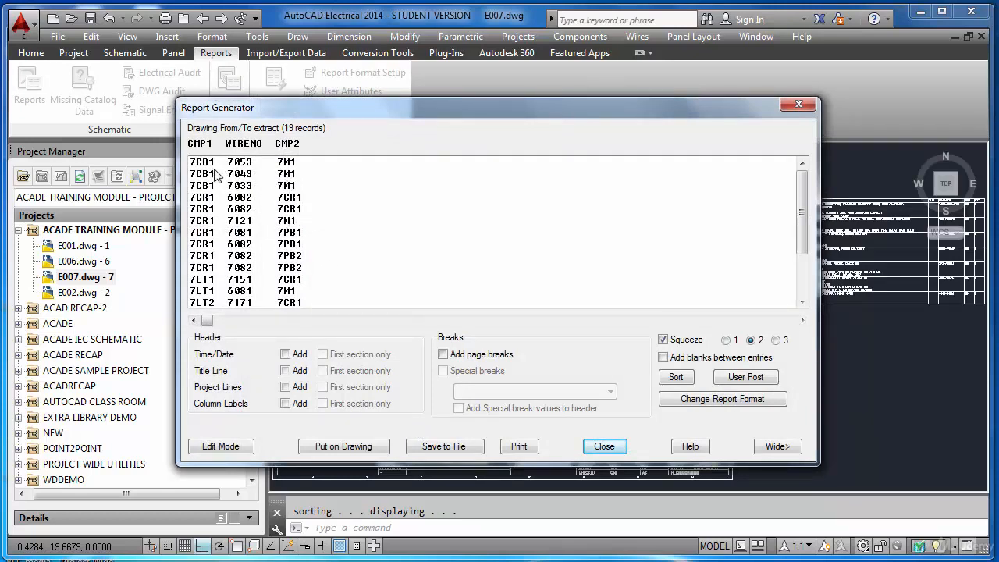
{"action": "left_click", "coordinate": [294, 163]}
{"action": "left_click", "coordinate": [296, 175]}
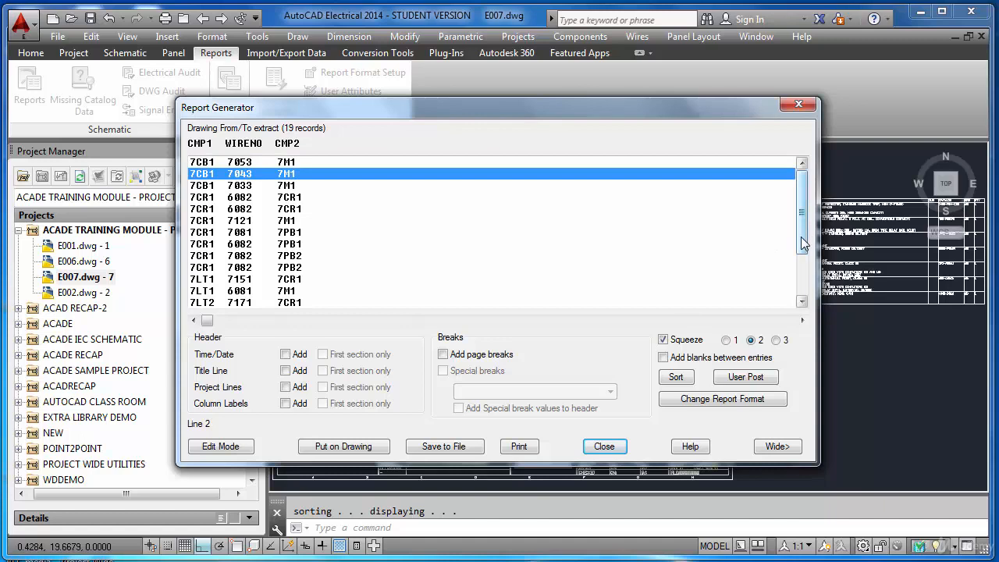
{"action": "left_click_drag", "start_coordinate": [803, 244], "coordinate": [803, 293]}
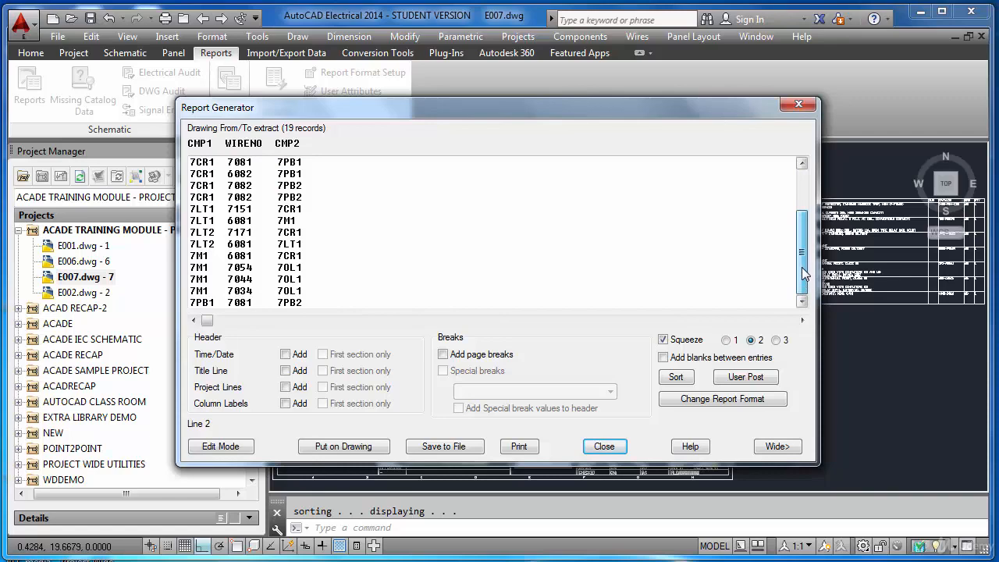
{"action": "left_click_drag", "start_coordinate": [802, 267], "coordinate": [807, 249]}
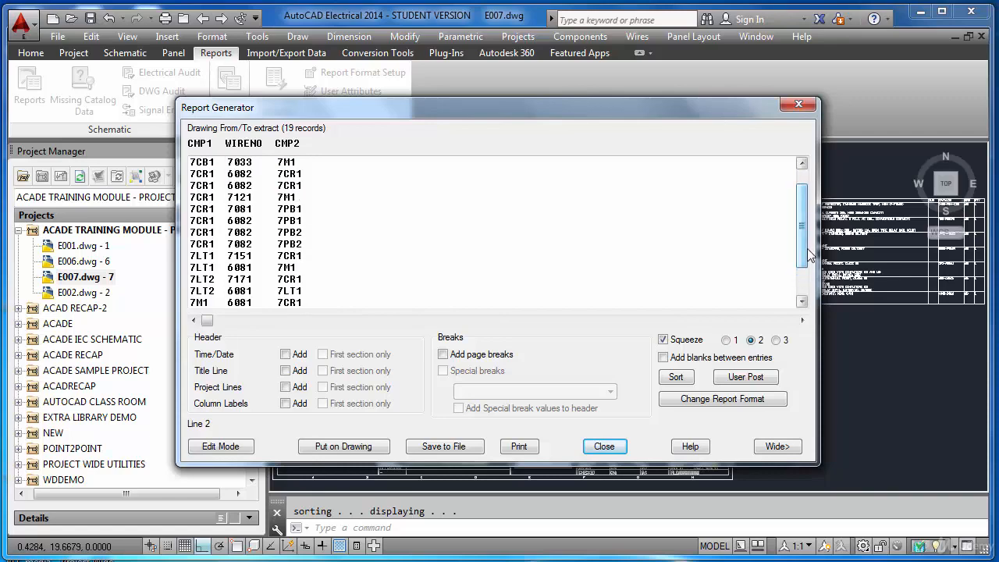
Step: Insert the From/To report as a table below the Bill of Material table and close the From/To reporting
{"action": "left_click", "coordinate": [365, 449]}
{"action": "left_click", "coordinate": [430, 438]}
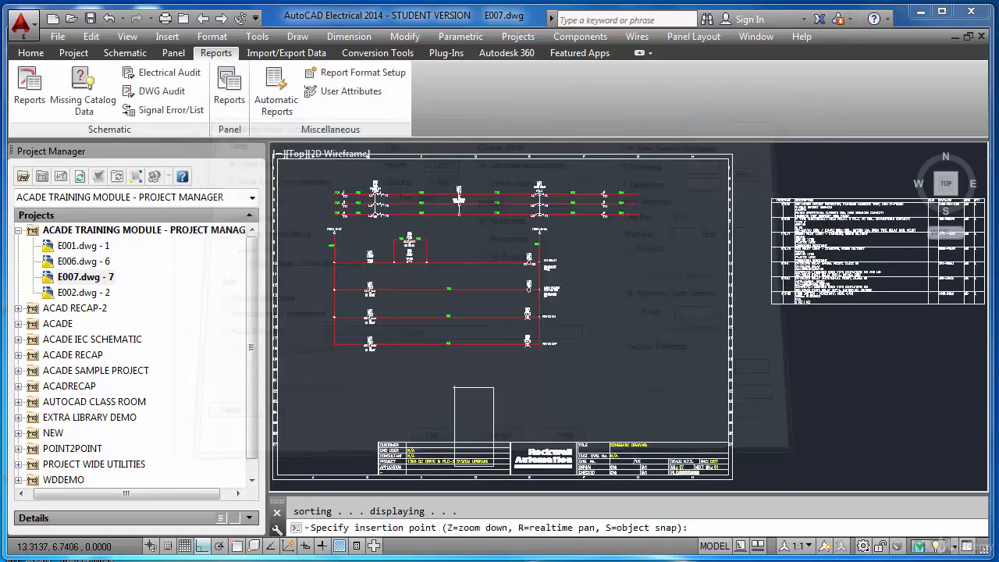
{"action": "left_click", "coordinate": [770, 325]}
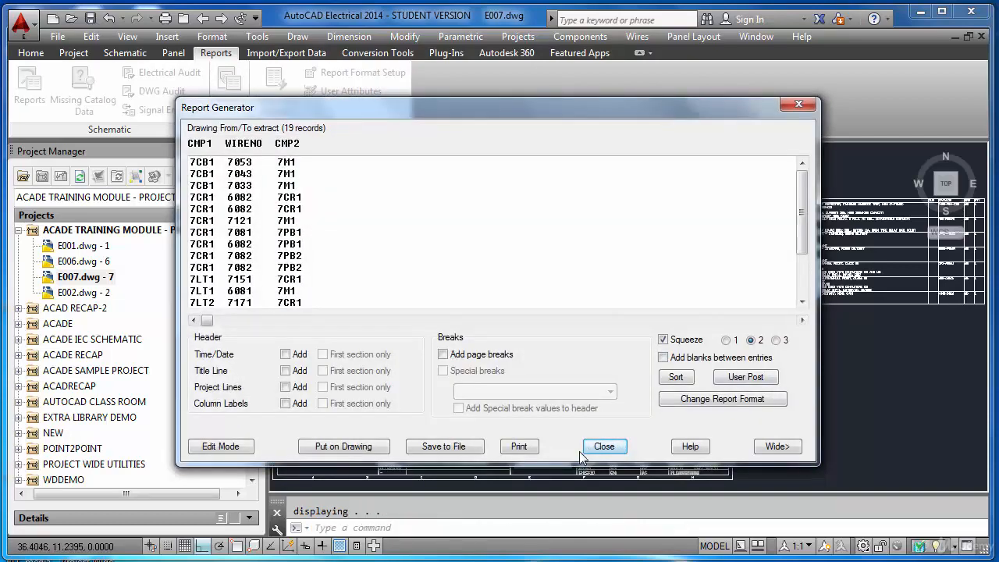
{"action": "left_click", "coordinate": [589, 446]}
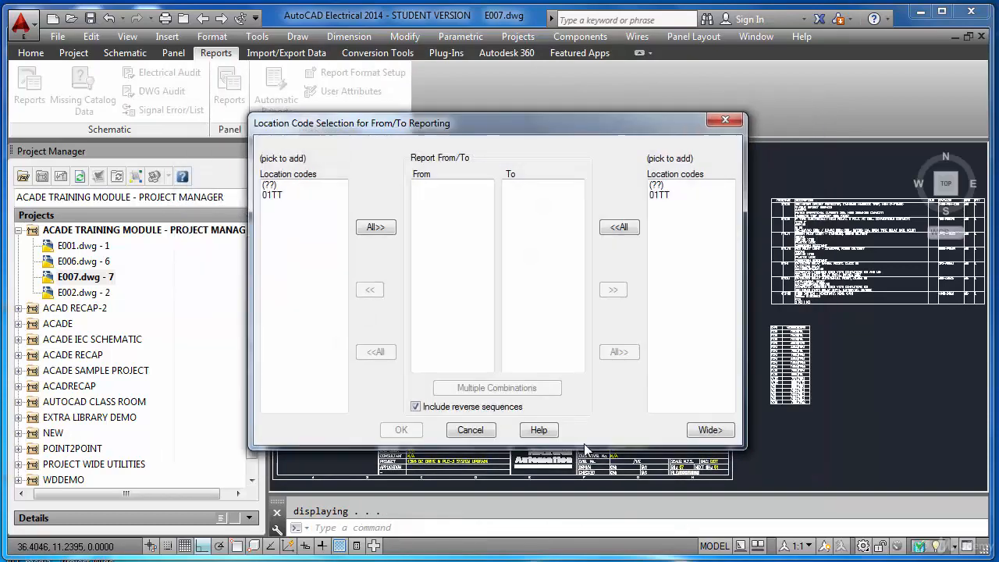
{"action": "left_click", "coordinate": [489, 432]}
Step: Generate the schematic Component report for the active drawing with all installation and location codes, saving the drawing
{"action": "left_click", "coordinate": [29, 92]}
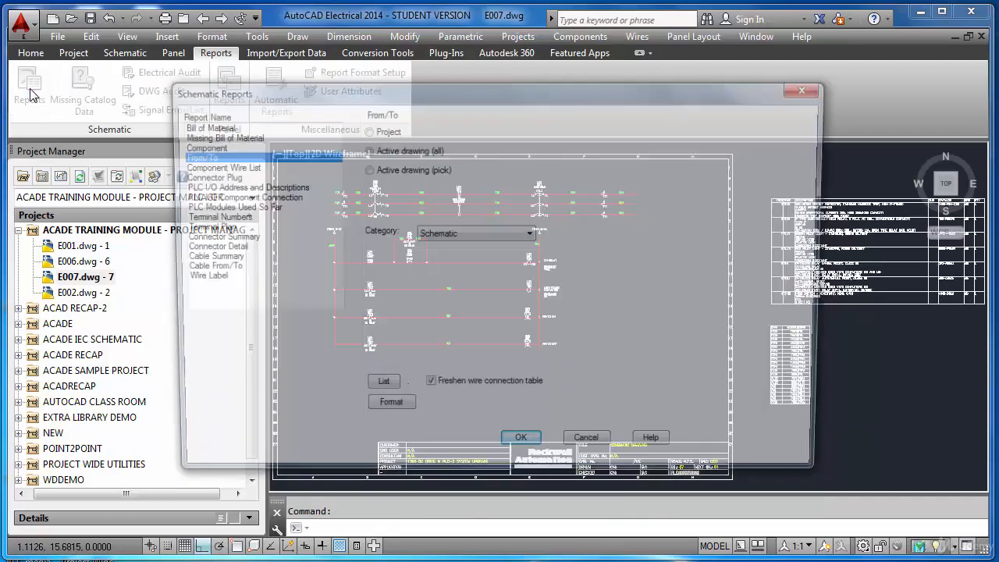
{"action": "left_click", "coordinate": [200, 146]}
{"action": "left_click", "coordinate": [364, 149]}
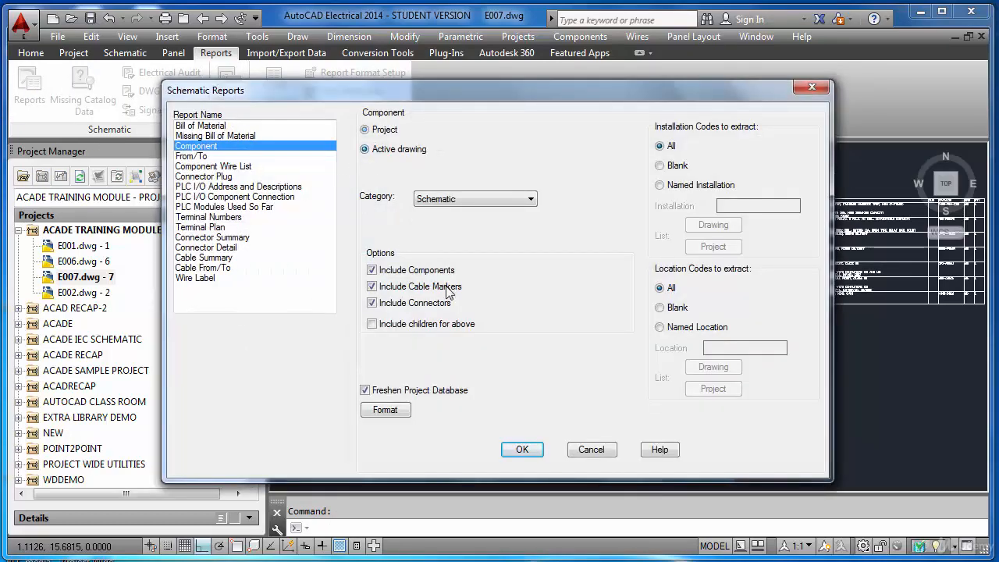
{"action": "left_click", "coordinate": [522, 449]}
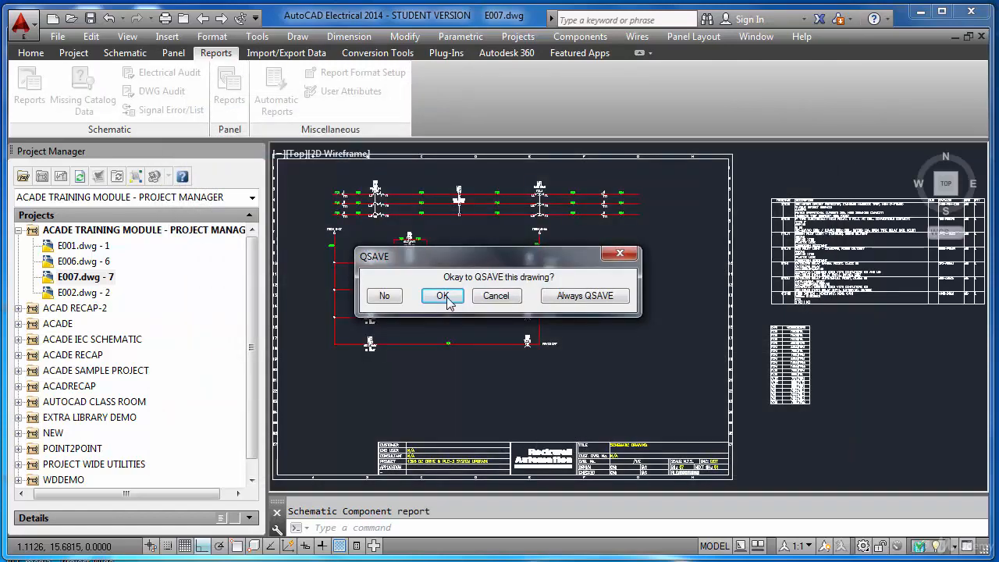
{"action": "left_click", "coordinate": [443, 297]}
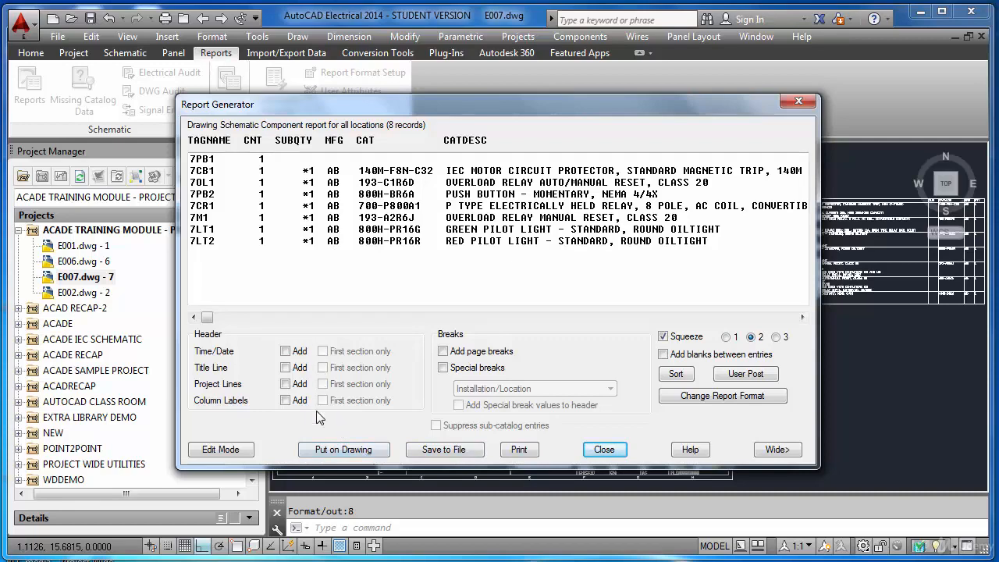
Step: Set up the Component report as a new drawing table with red text
{"action": "left_click", "coordinate": [337, 451]}
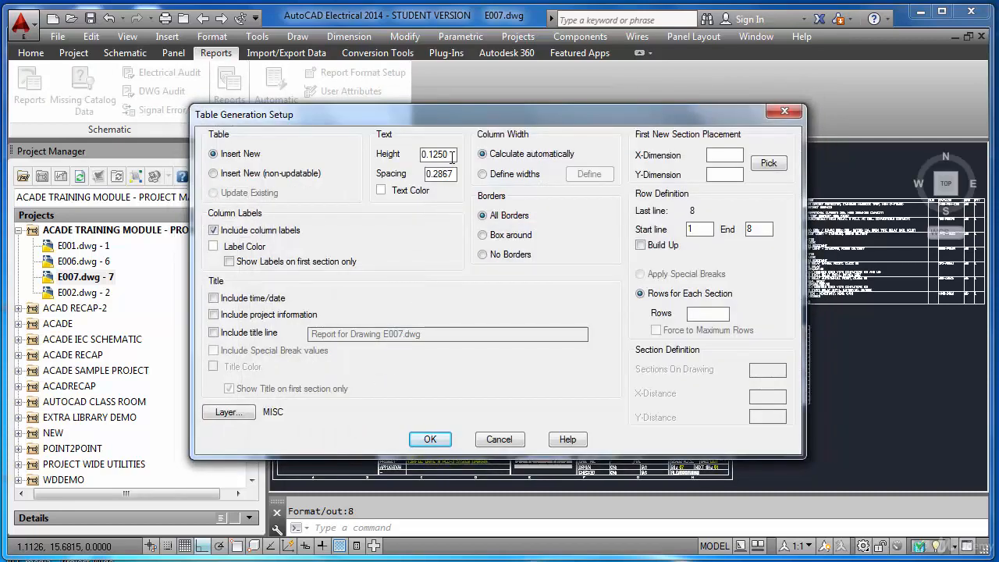
{"action": "left_click_drag", "start_coordinate": [436, 157], "coordinate": [431, 158]}
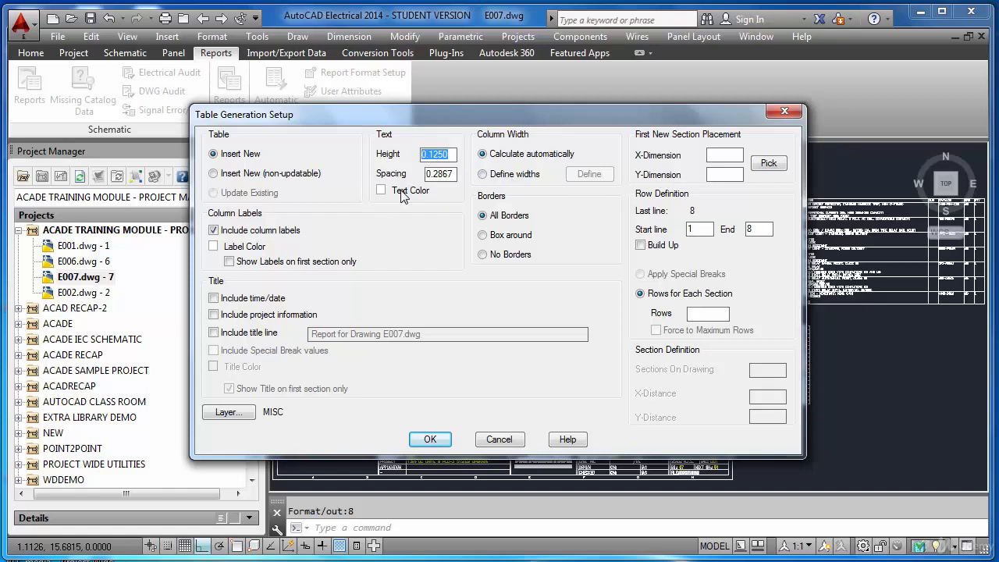
{"action": "left_click", "coordinate": [381, 190]}
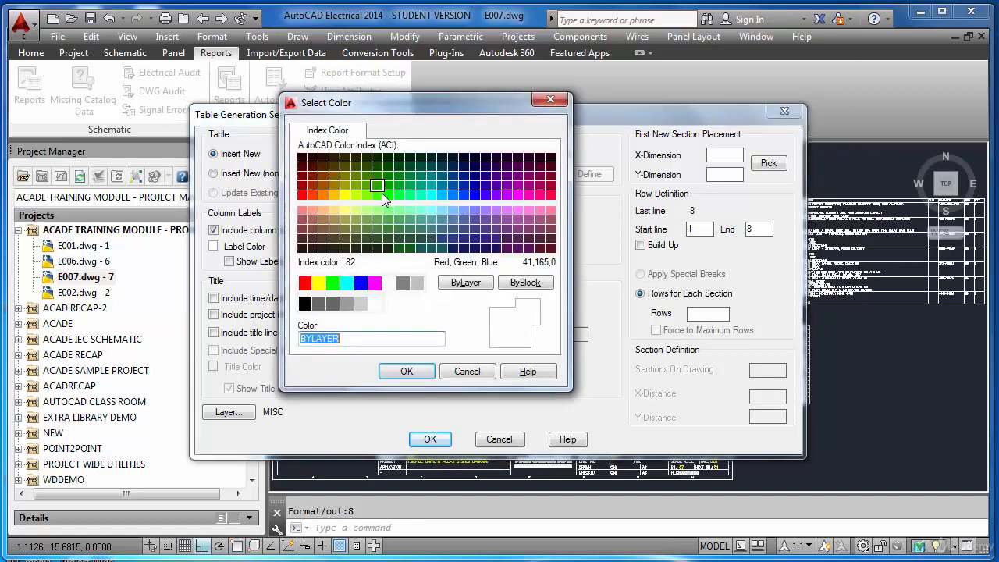
{"action": "left_click", "coordinate": [318, 283]}
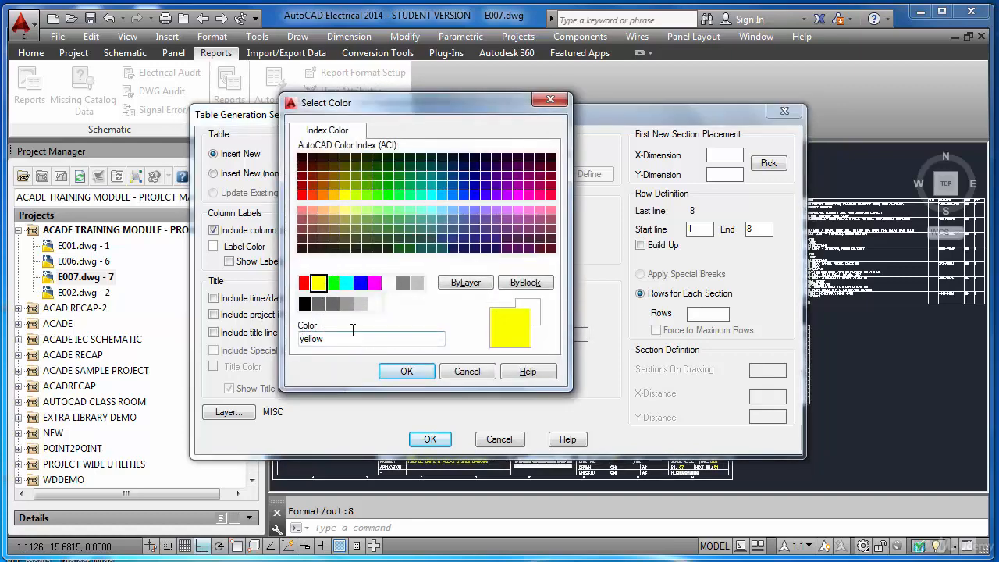
{"action": "left_click", "coordinate": [304, 282]}
{"action": "left_click", "coordinate": [405, 371]}
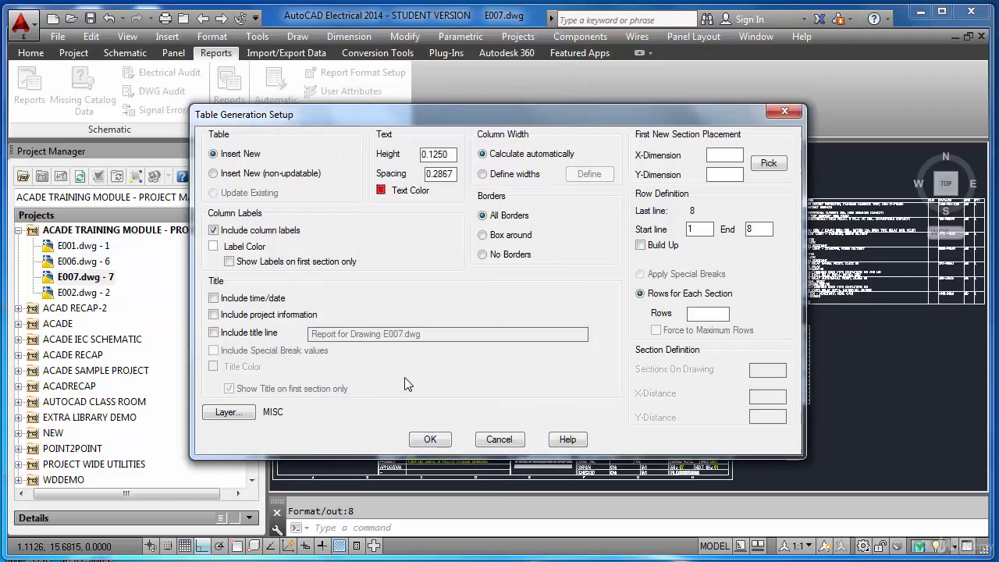
Step: Place the Component report table above the Bill of Material table and close the report
{"action": "left_click", "coordinate": [431, 439]}
{"action": "scroll", "coordinate": [497, 268], "scroll_direction": "down", "scroll_amount": 3}
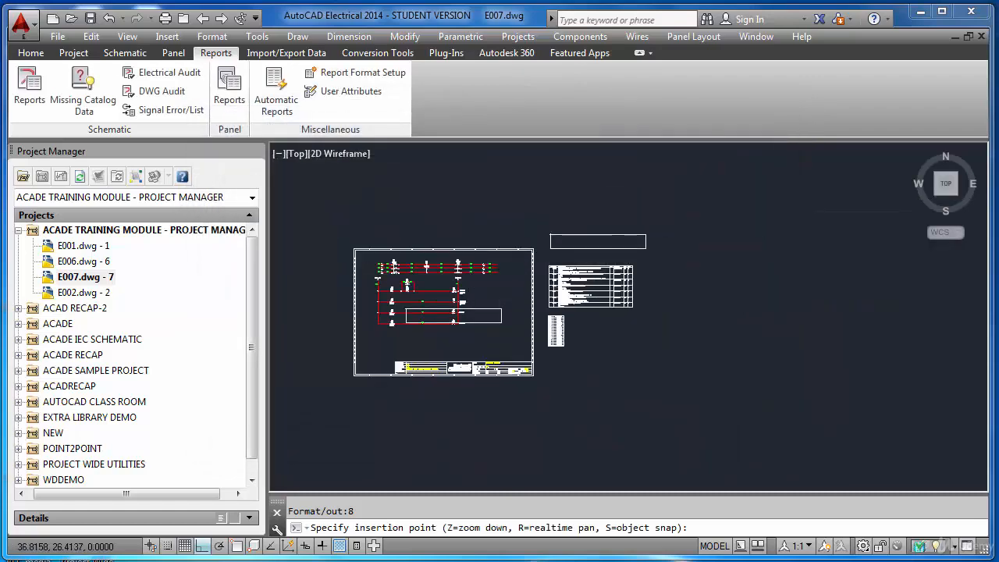
{"action": "scroll", "coordinate": [553, 233], "scroll_direction": "up", "scroll_amount": 2}
{"action": "left_click", "coordinate": [542, 258]}
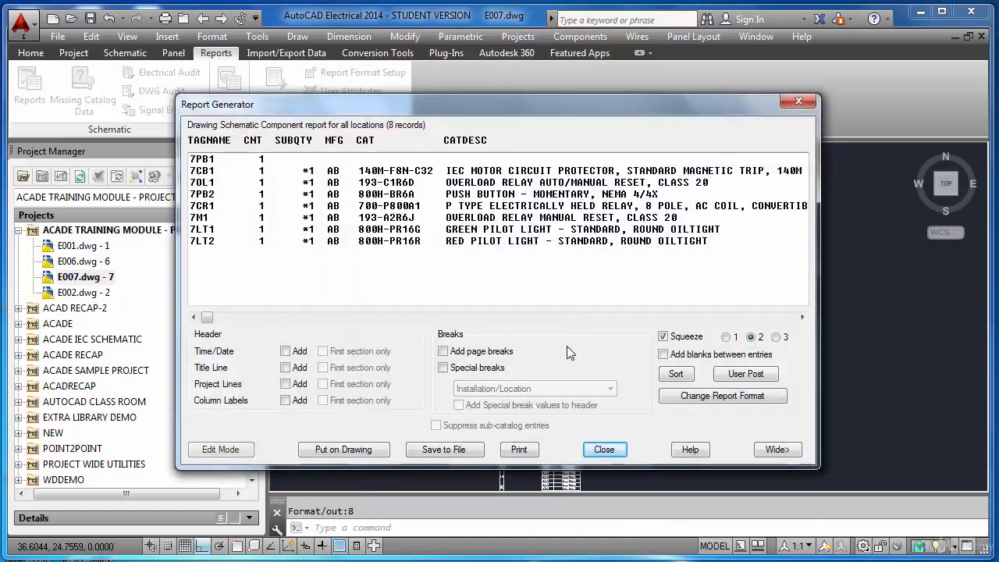
{"action": "left_click", "coordinate": [604, 448]}
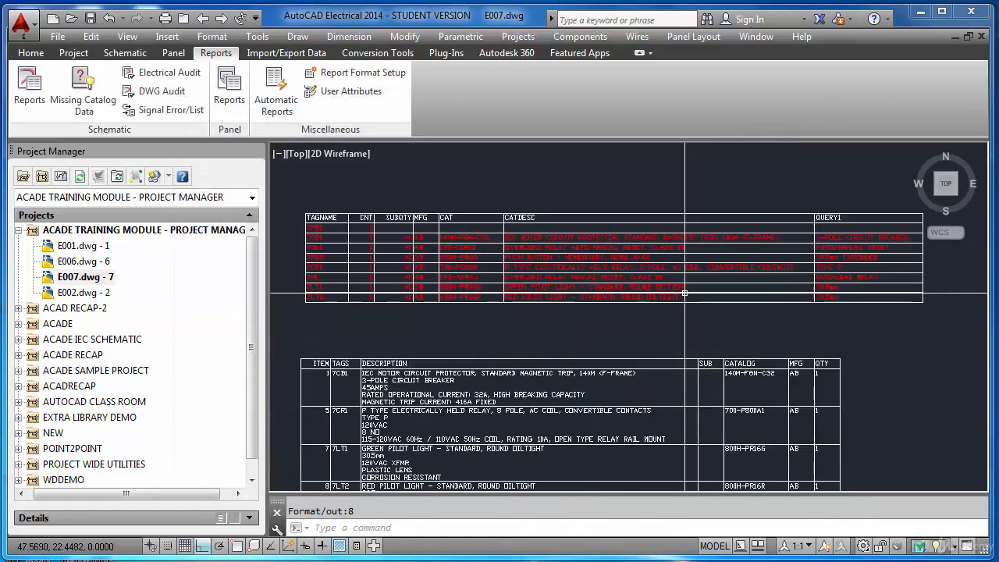
Step: Examine the Component, Bill of Material and From/To tables placed beside the schematic
{"action": "scroll", "coordinate": [394, 289], "scroll_direction": "up", "scroll_amount": 3}
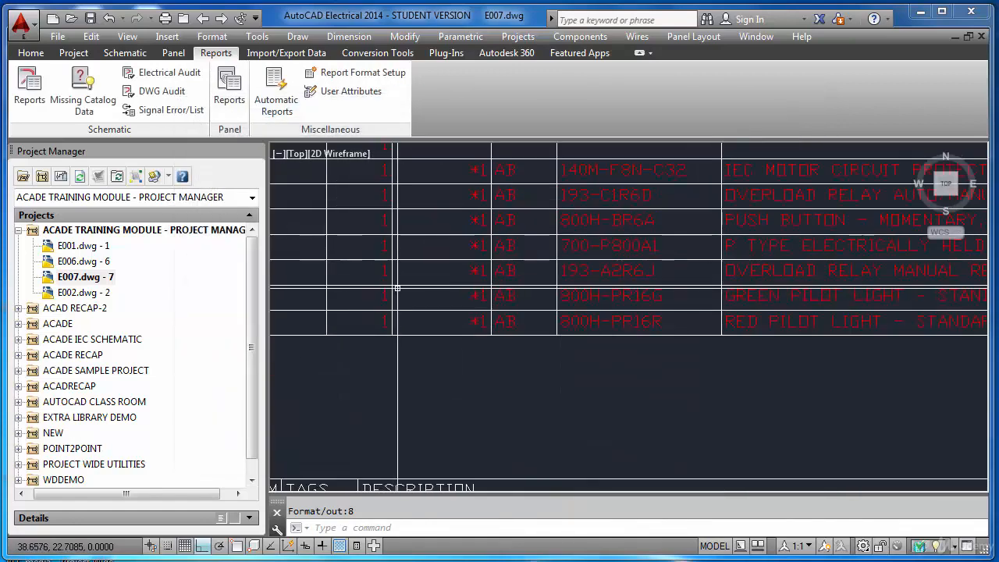
{"action": "scroll", "coordinate": [401, 288], "scroll_direction": "down", "scroll_amount": 3}
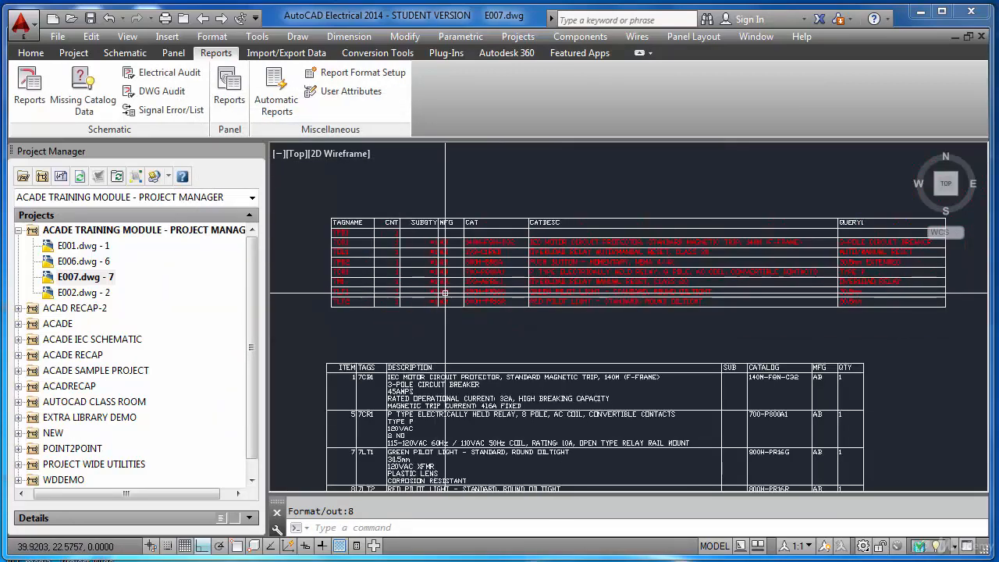
{"action": "scroll", "coordinate": [381, 296], "scroll_direction": "up", "scroll_amount": 2}
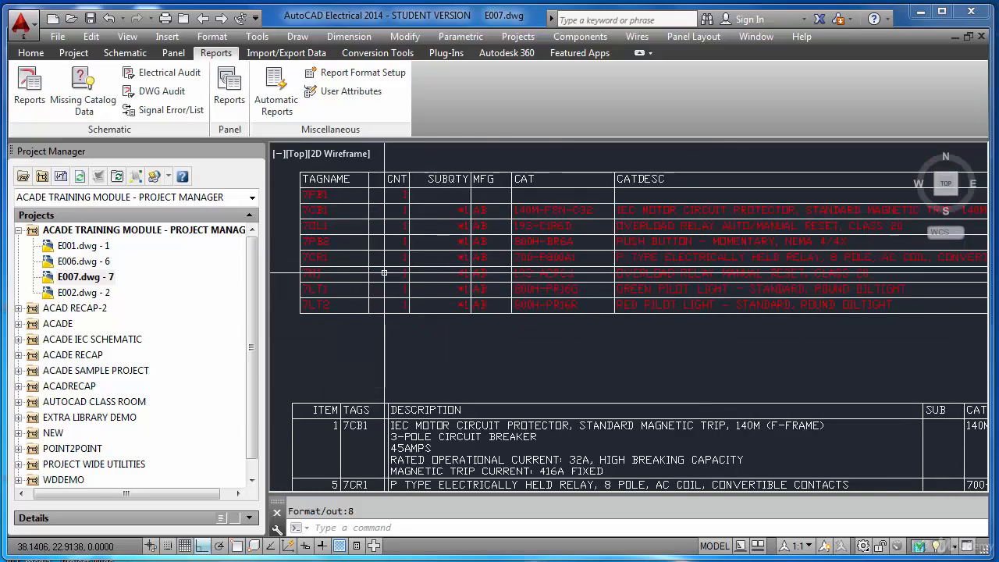
{"action": "scroll", "coordinate": [383, 273], "scroll_direction": "down", "scroll_amount": 2}
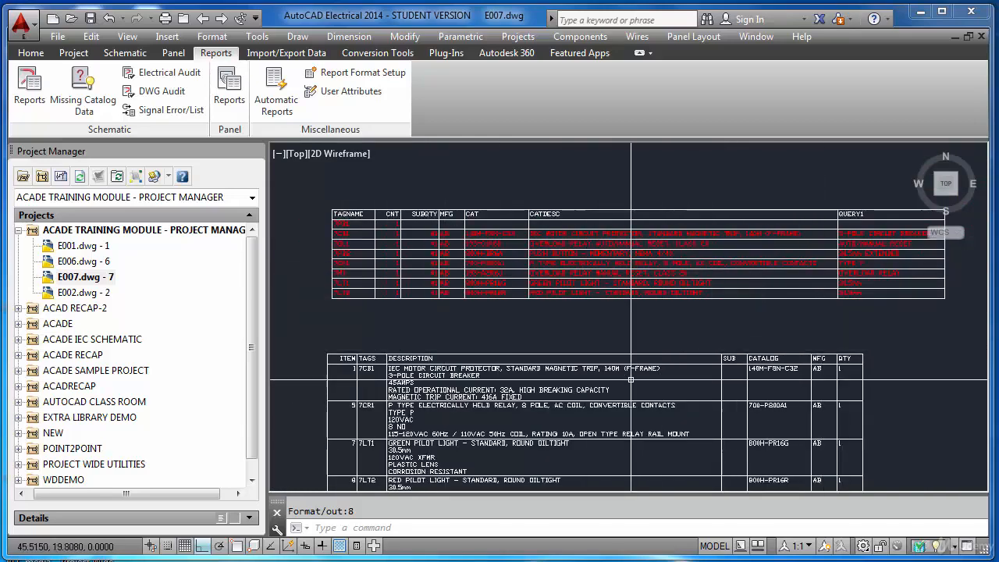
{"action": "scroll", "coordinate": [422, 394], "scroll_direction": "up", "scroll_amount": 4}
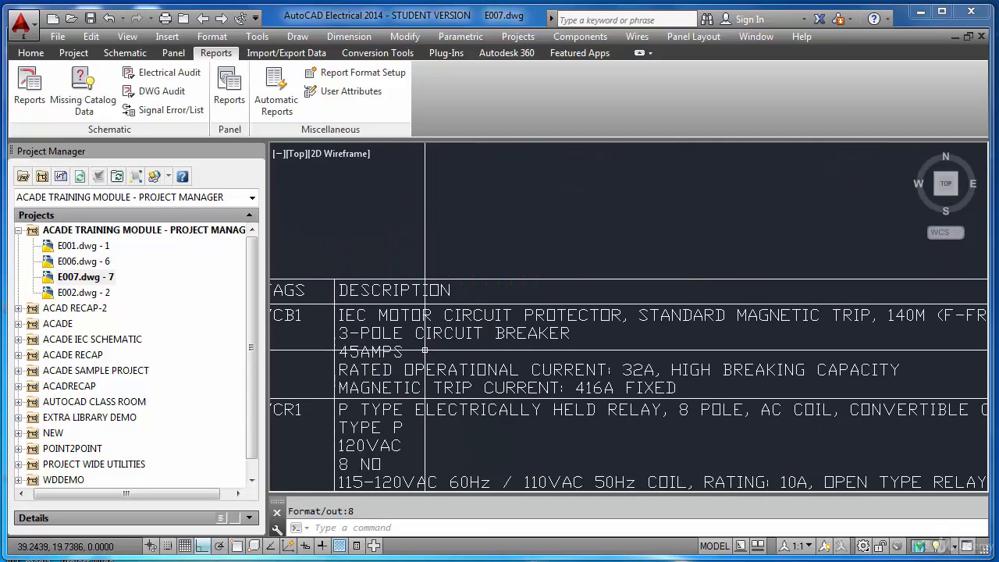
{"action": "scroll", "coordinate": [425, 351], "scroll_direction": "down", "scroll_amount": 4}
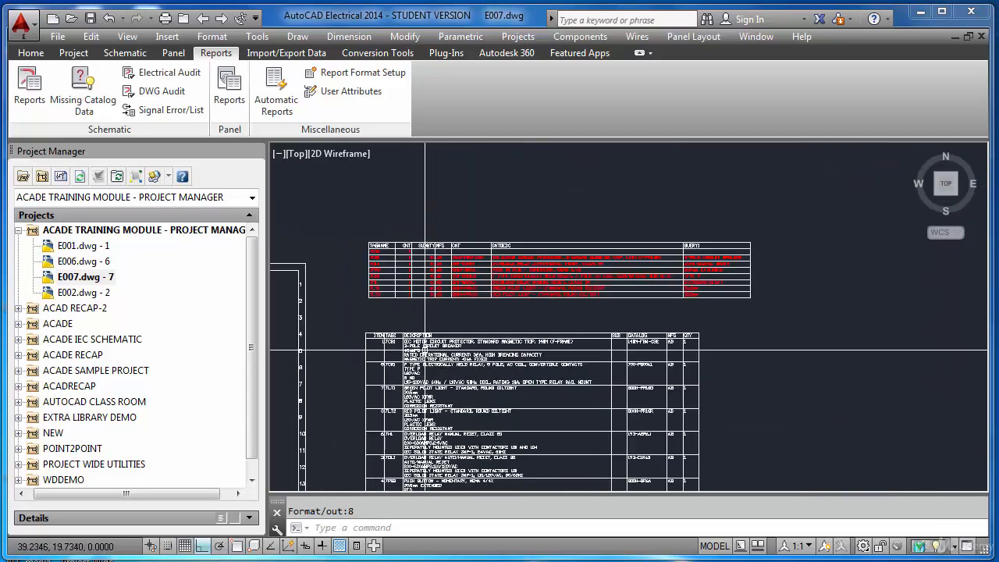
{"action": "scroll", "coordinate": [560, 279], "scroll_direction": "up", "scroll_amount": 3}
{"action": "scroll", "coordinate": [559, 279], "scroll_direction": "down", "scroll_amount": 4}
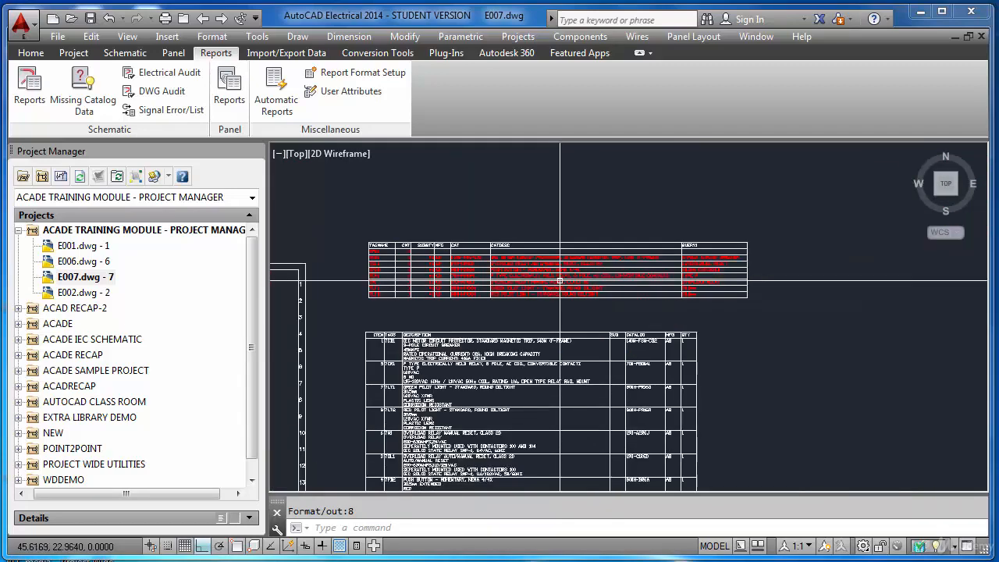
{"action": "scroll", "coordinate": [447, 476], "scroll_direction": "up", "scroll_amount": 4}
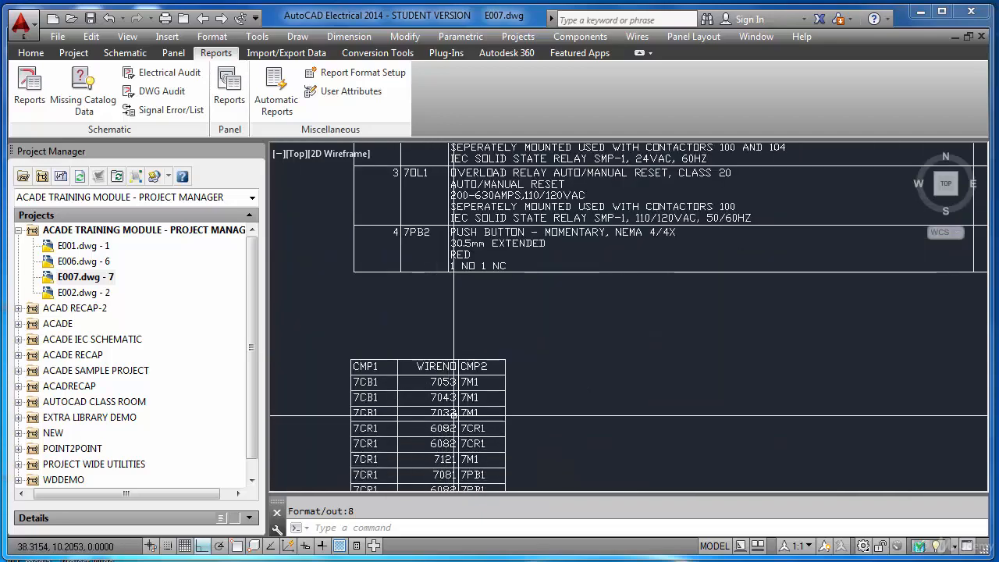
{"action": "scroll", "coordinate": [423, 411], "scroll_direction": "up", "scroll_amount": 3}
{"action": "scroll", "coordinate": [423, 410], "scroll_direction": "down", "scroll_amount": 4}
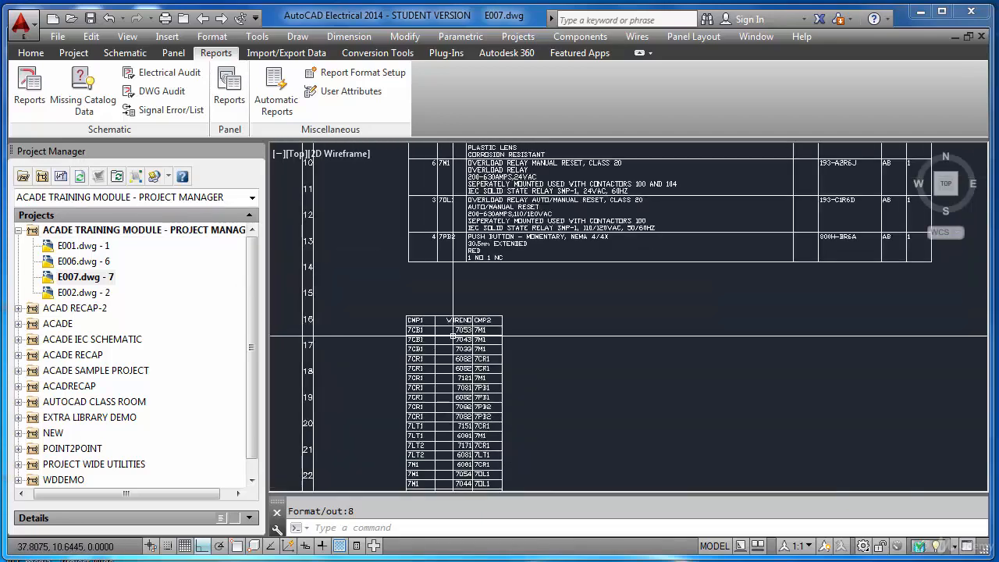
{"action": "left_click", "coordinate": [29, 88]}
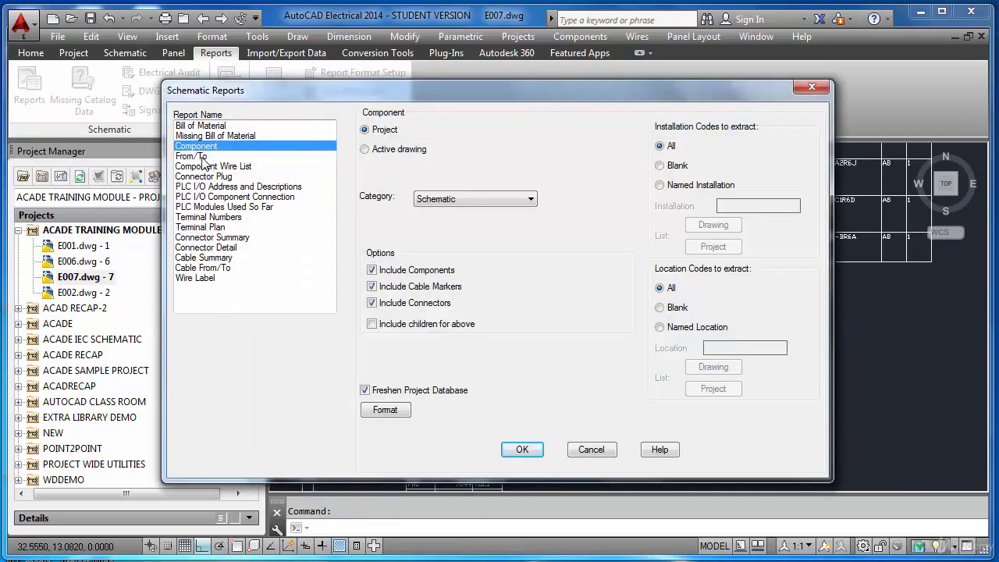
{"action": "left_click", "coordinate": [203, 159]}
{"action": "key", "text": "Escape"}
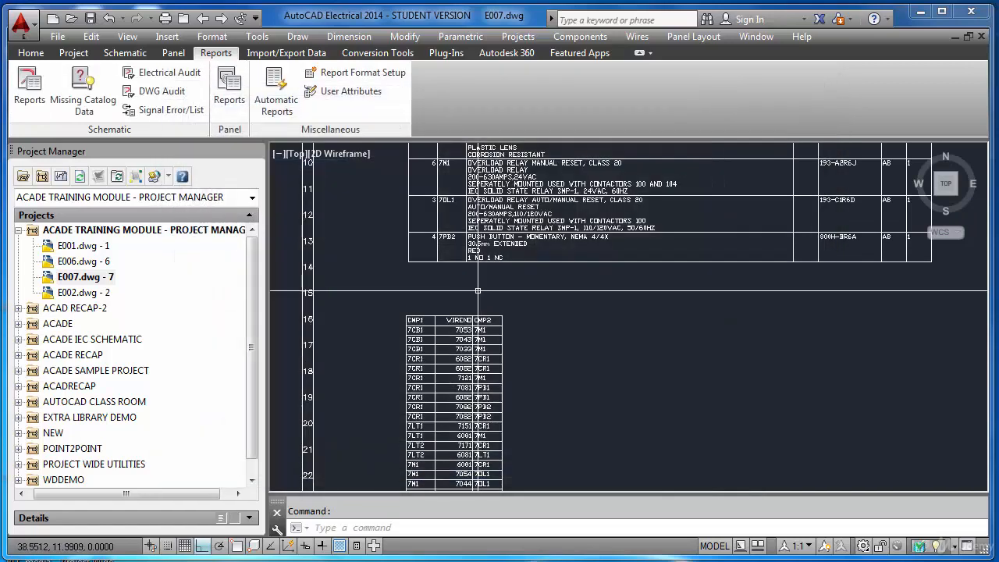
Step: Examine the wire numbers and the components they connect in the From/To table
{"action": "scroll", "coordinate": [478, 291], "scroll_direction": "down", "scroll_amount": 4}
{"action": "scroll", "coordinate": [453, 223], "scroll_direction": "up", "scroll_amount": 8}
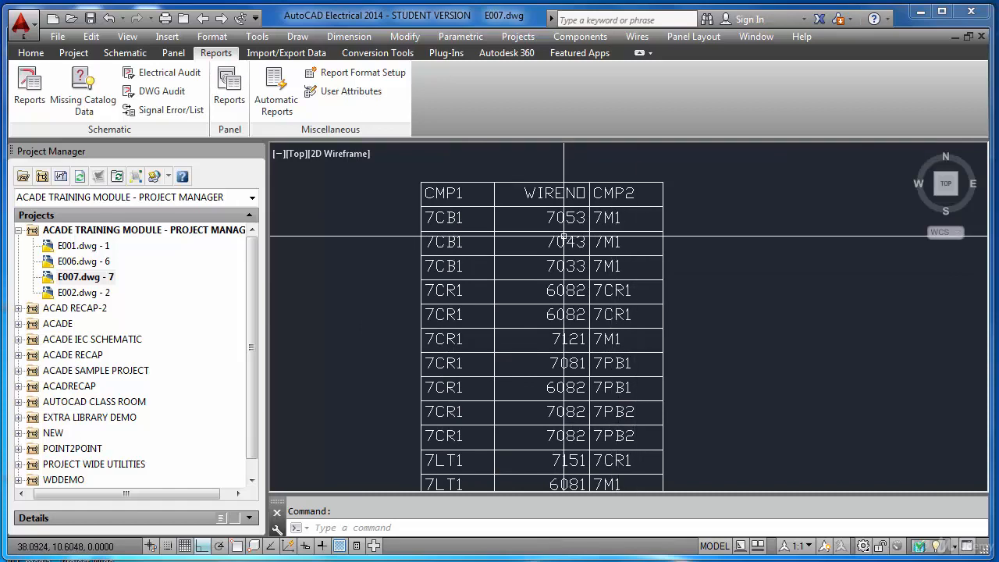
{"action": "scroll", "coordinate": [543, 234], "scroll_direction": "up", "scroll_amount": 4}
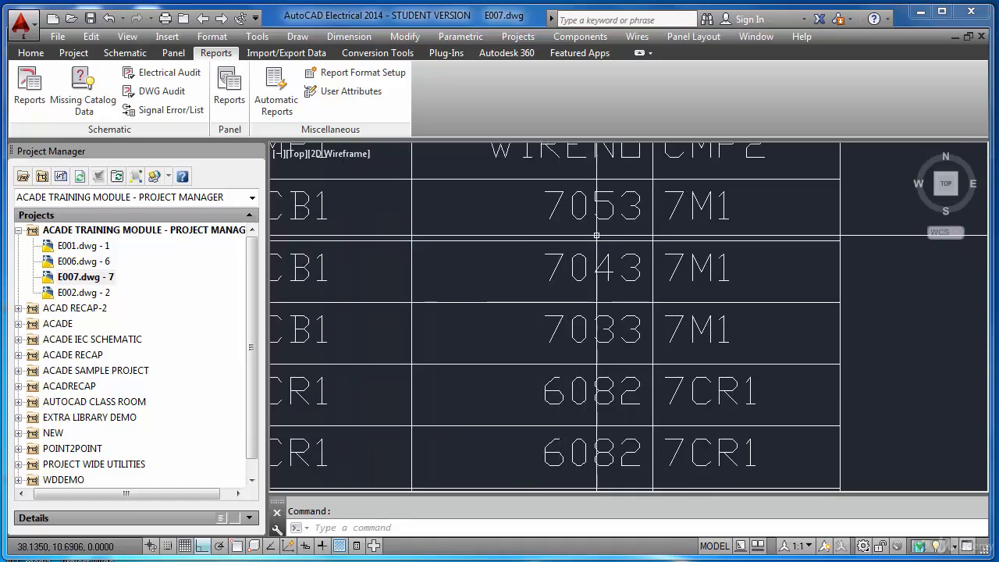
{"action": "scroll", "coordinate": [604, 332], "scroll_direction": "up", "scroll_amount": 2}
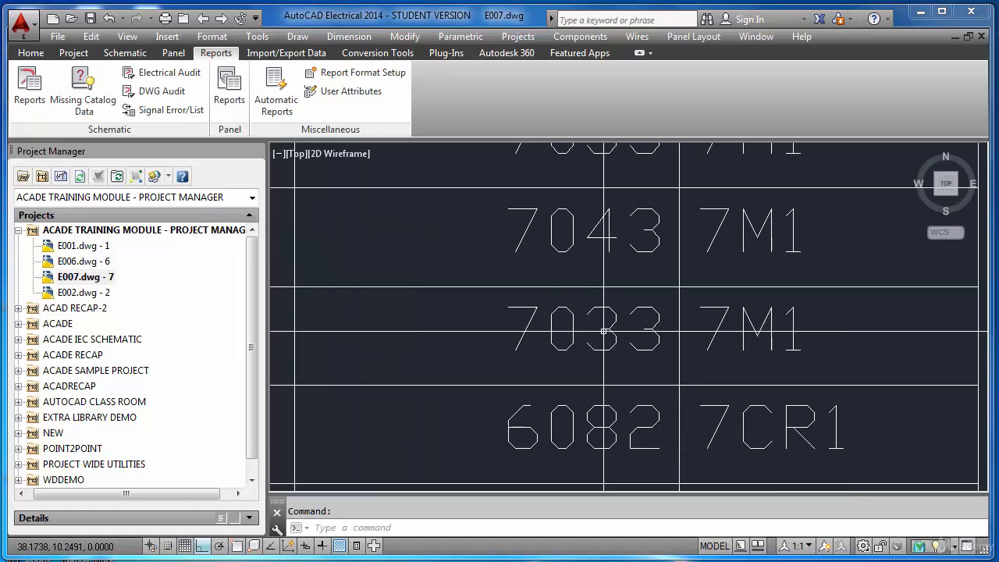
{"action": "scroll", "coordinate": [603, 332], "scroll_direction": "down", "scroll_amount": 3}
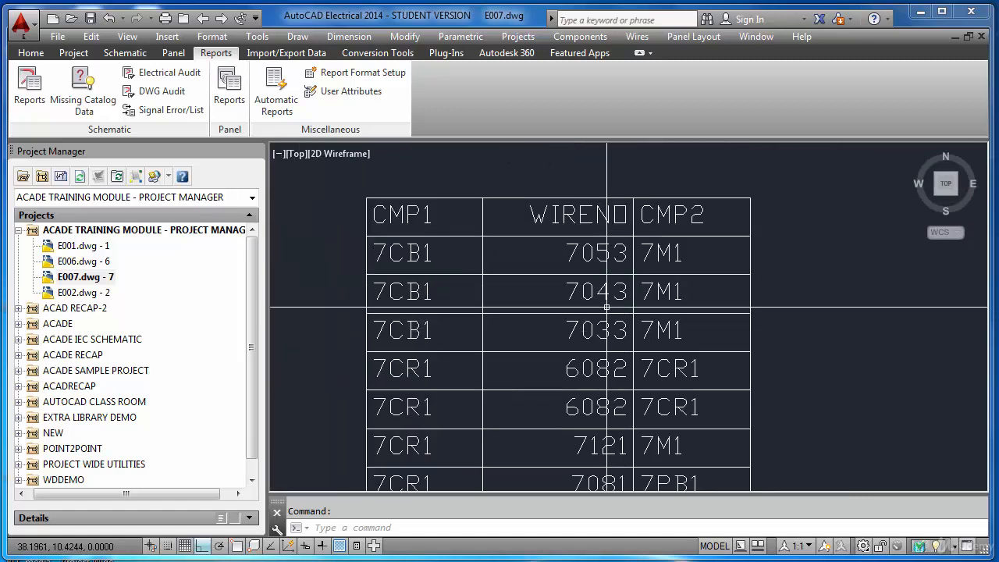
{"action": "left_click", "coordinate": [559, 252]}
{"action": "key", "text": "Escape"}
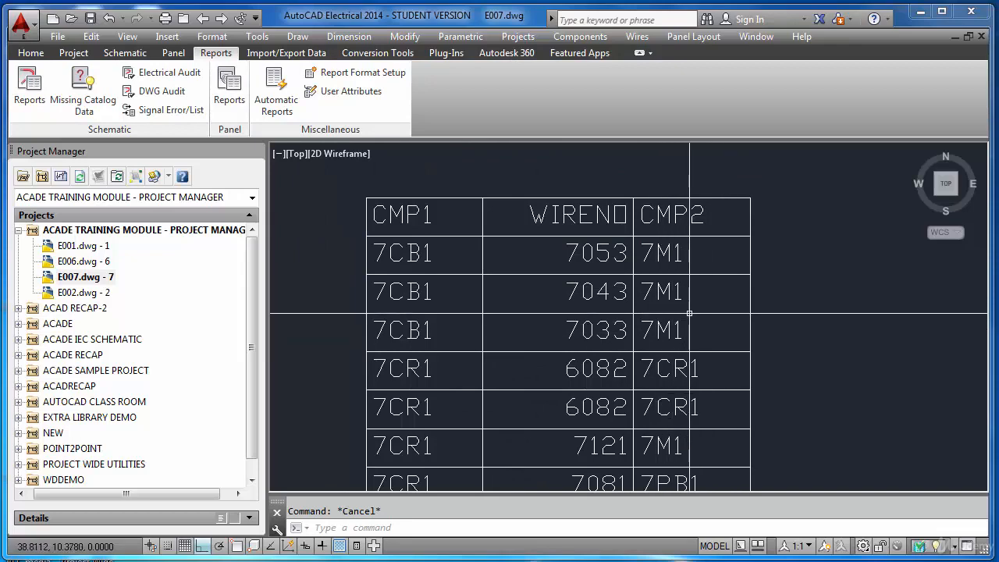
Step: Examine the three wires between circuit breaker 7CB1 and contactor 7M1 in the schematic against the From/To table
{"action": "scroll", "coordinate": [699, 288], "scroll_direction": "down", "scroll_amount": 6}
{"action": "scroll", "coordinate": [533, 260], "scroll_direction": "up", "scroll_amount": 3}
{"action": "scroll", "coordinate": [538, 242], "scroll_direction": "up", "scroll_amount": 5}
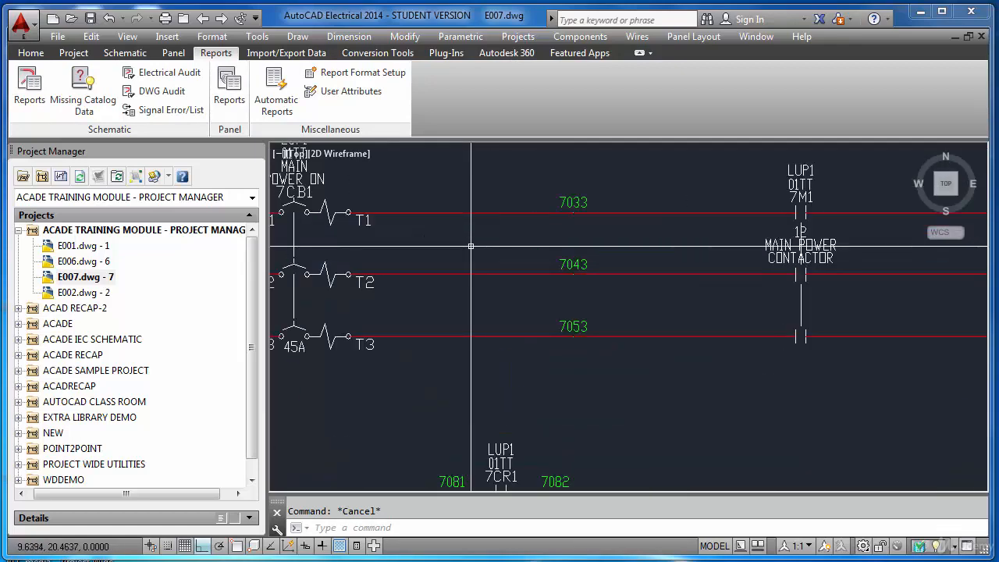
{"action": "scroll", "coordinate": [558, 218], "scroll_direction": "up", "scroll_amount": 2}
{"action": "scroll", "coordinate": [576, 215], "scroll_direction": "down", "scroll_amount": 4}
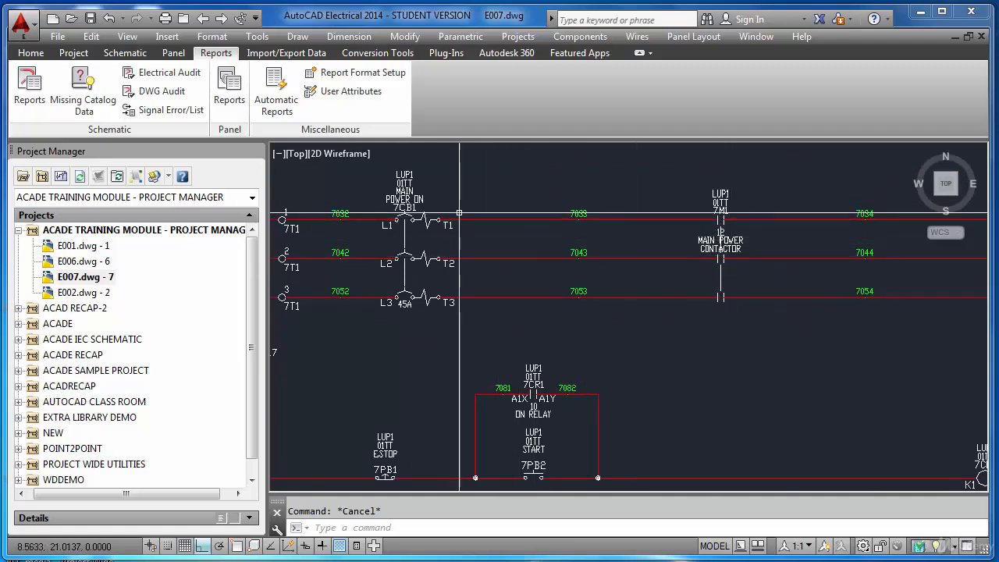
{"action": "left_click", "coordinate": [373, 163]}
{"action": "key", "text": "Escape"}
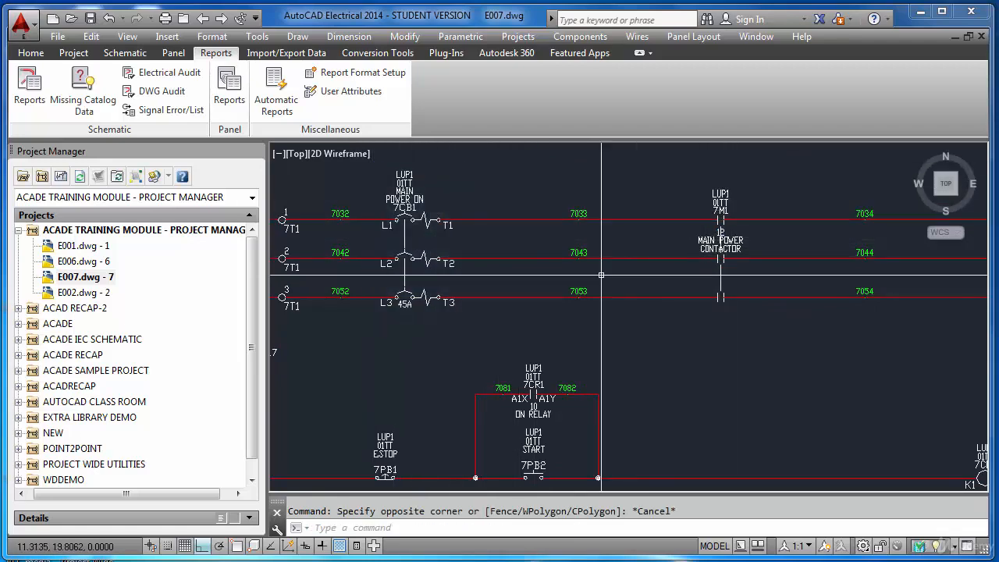
{"action": "left_click", "coordinate": [665, 175]}
{"action": "key", "text": "Escape"}
{"action": "scroll", "coordinate": [554, 207], "scroll_direction": "down", "scroll_amount": 3}
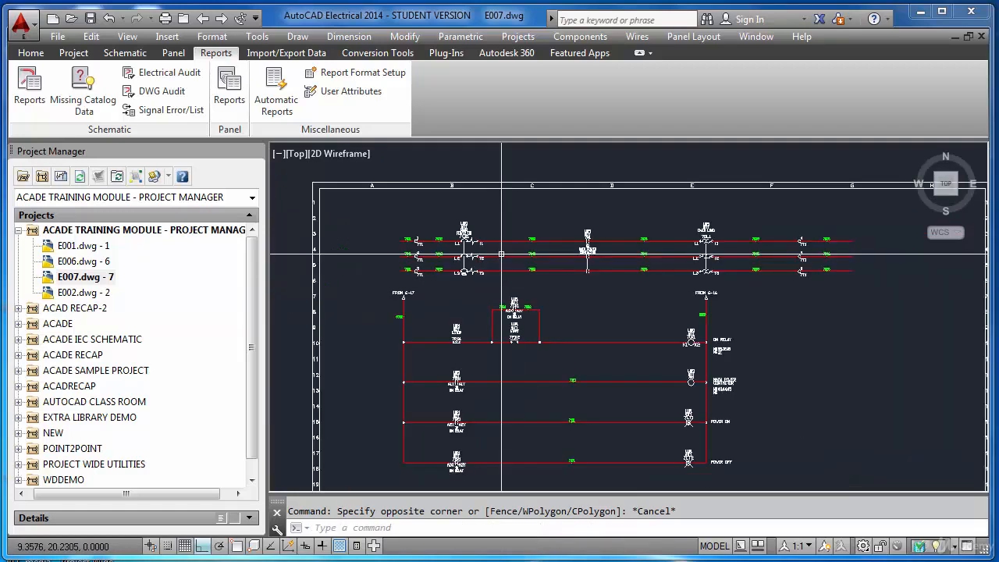
Step: Examine the wires between contactor 7M1 and overload 7OL1, and those between the 7T1 terminals and breaker 7CB1
{"action": "left_click", "coordinate": [545, 195]}
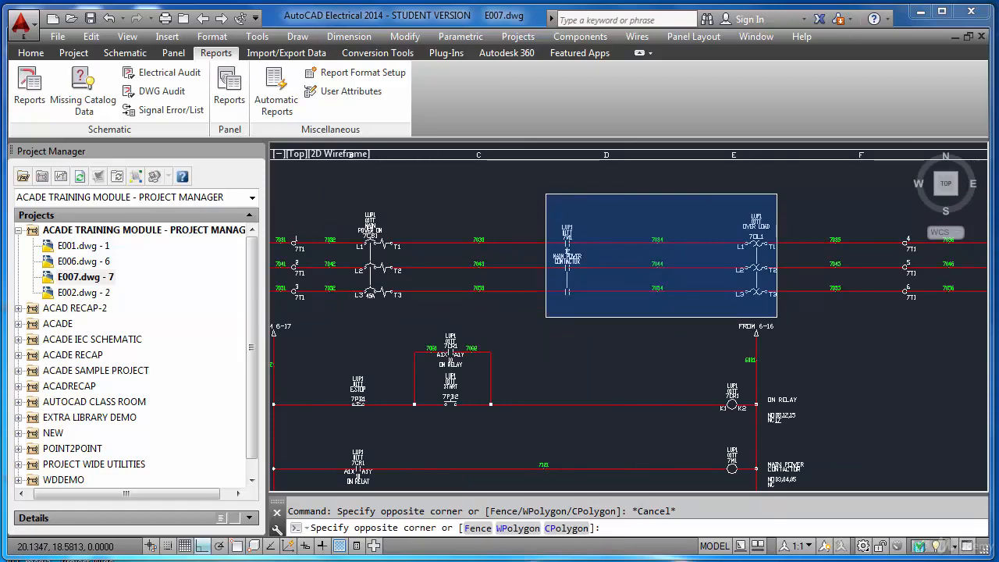
{"action": "key", "text": "Escape"}
{"action": "scroll", "coordinate": [520, 252], "scroll_direction": "down", "scroll_amount": 5}
{"action": "scroll", "coordinate": [520, 252], "scroll_direction": "up", "scroll_amount": 4}
{"action": "left_click", "coordinate": [473, 248]}
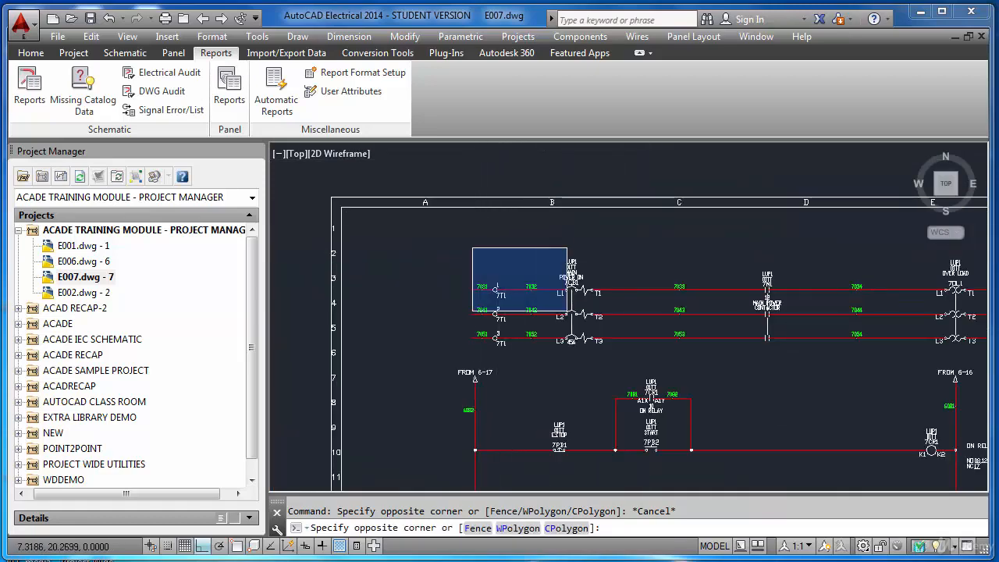
{"action": "key", "text": "Escape"}
{"action": "scroll", "coordinate": [503, 297], "scroll_direction": "up", "scroll_amount": 4}
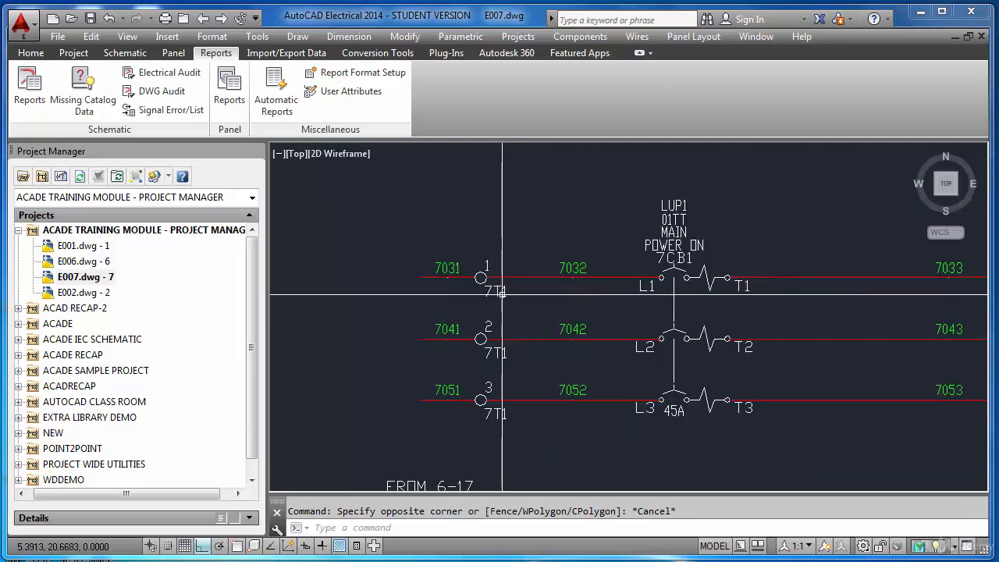
{"action": "scroll", "coordinate": [485, 263], "scroll_direction": "down", "scroll_amount": 5}
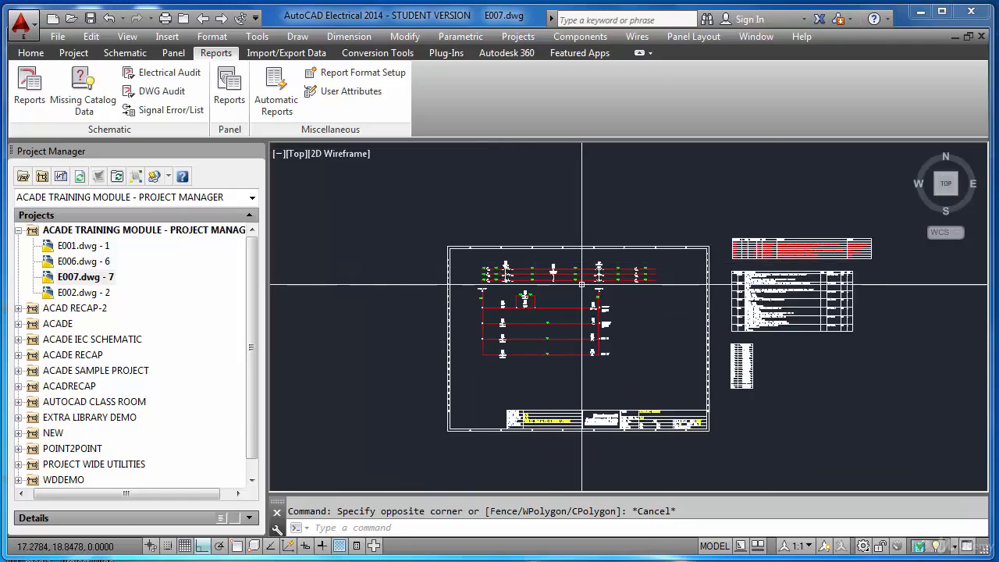
Step: Compare the From/To table rows linking 7M1 to 7OL1 with the corresponding wires in the schematic
{"action": "scroll", "coordinate": [745, 371], "scroll_direction": "up", "scroll_amount": 8}
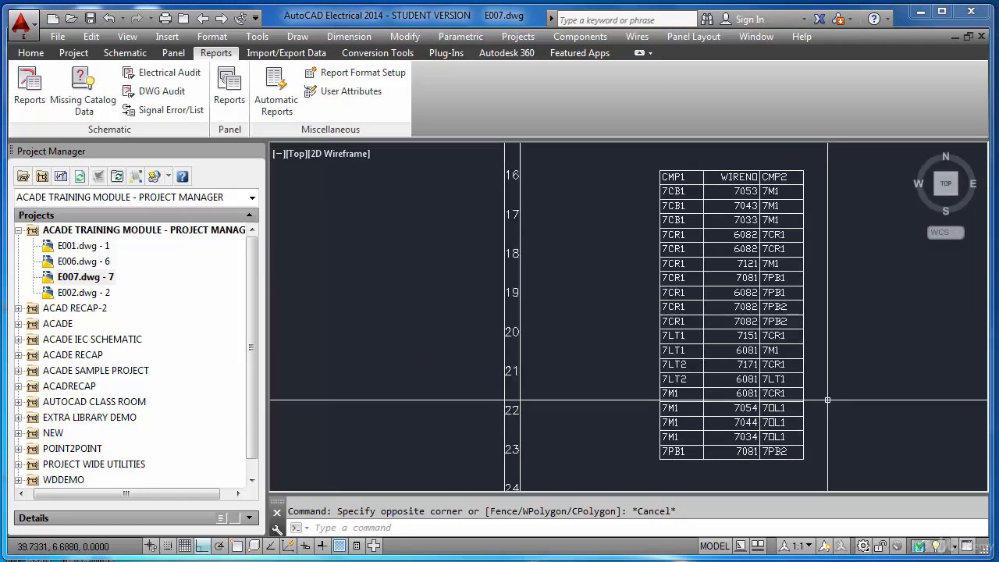
{"action": "scroll", "coordinate": [827, 400], "scroll_direction": "down", "scroll_amount": 6}
{"action": "scroll", "coordinate": [588, 256], "scroll_direction": "up", "scroll_amount": 10}
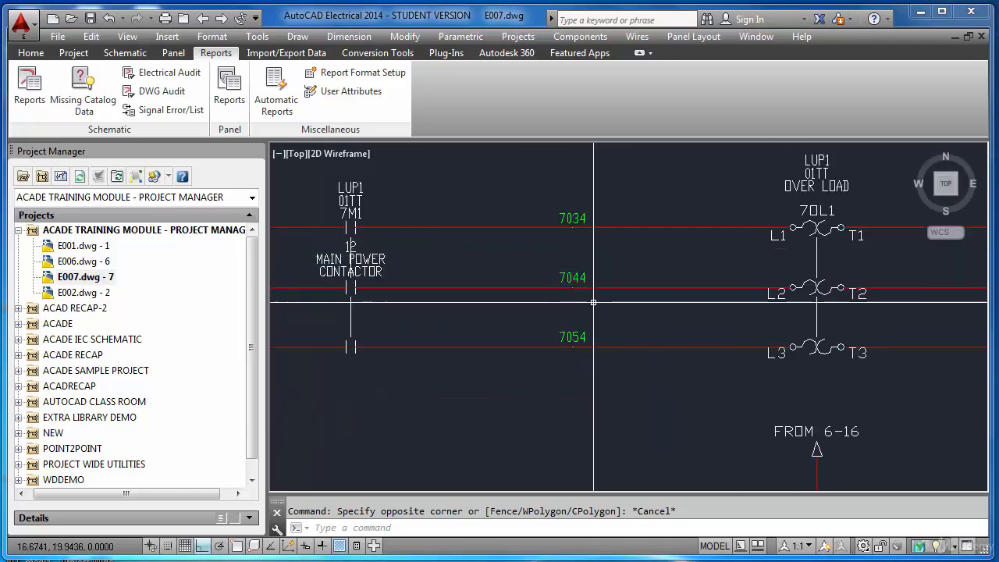
{"action": "scroll", "coordinate": [590, 269], "scroll_direction": "down", "scroll_amount": 6}
{"action": "scroll", "coordinate": [788, 312], "scroll_direction": "up", "scroll_amount": 10}
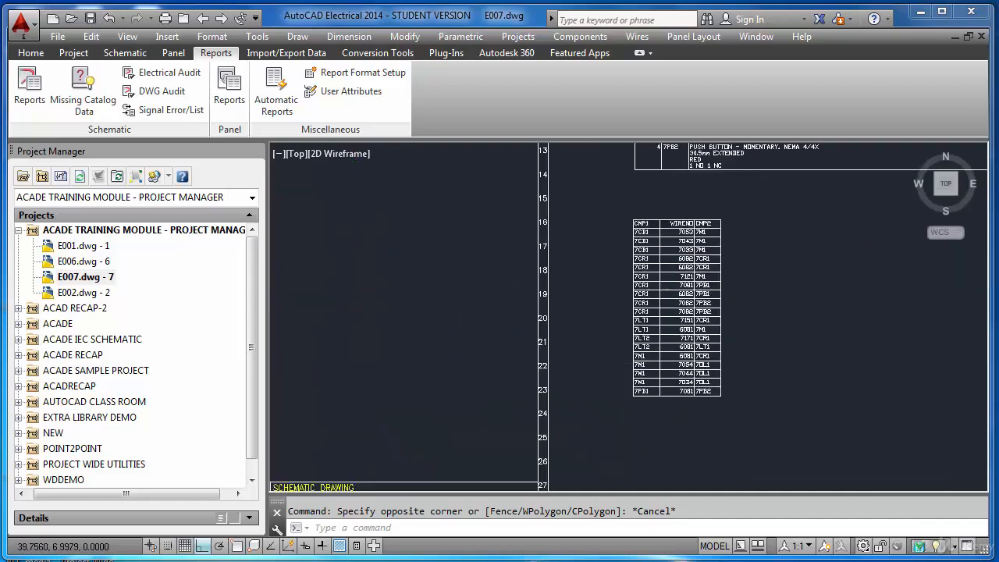
{"action": "scroll", "coordinate": [732, 352], "scroll_direction": "down", "scroll_amount": 3}
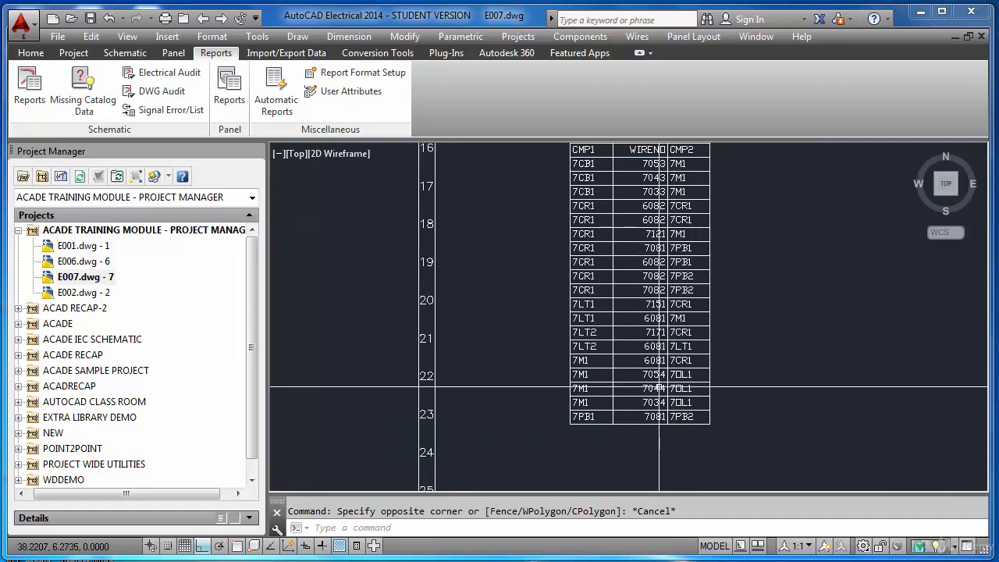
{"action": "scroll", "coordinate": [654, 386], "scroll_direction": "up", "scroll_amount": 5}
{"action": "left_click", "coordinate": [411, 320]}
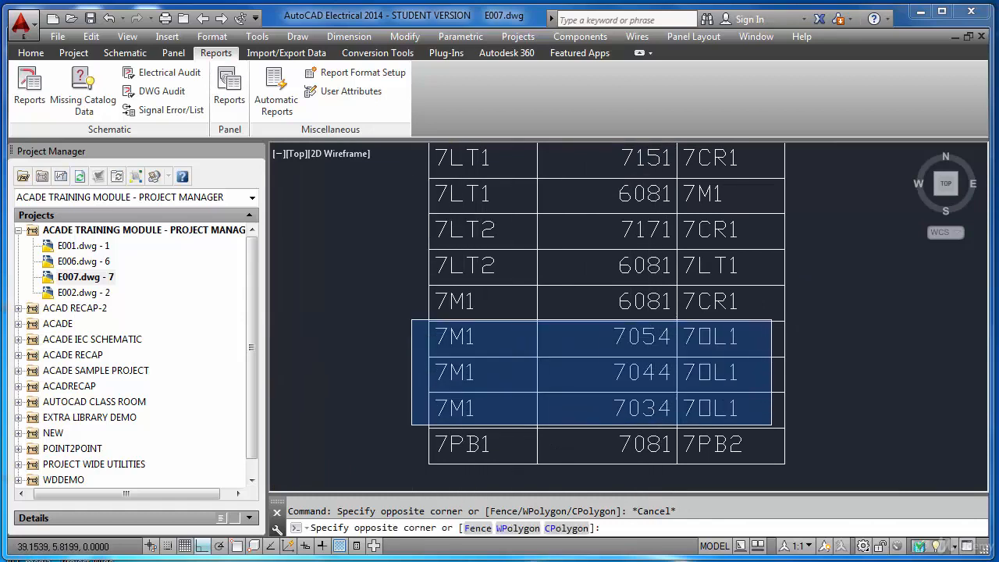
{"action": "key", "text": "Escape"}
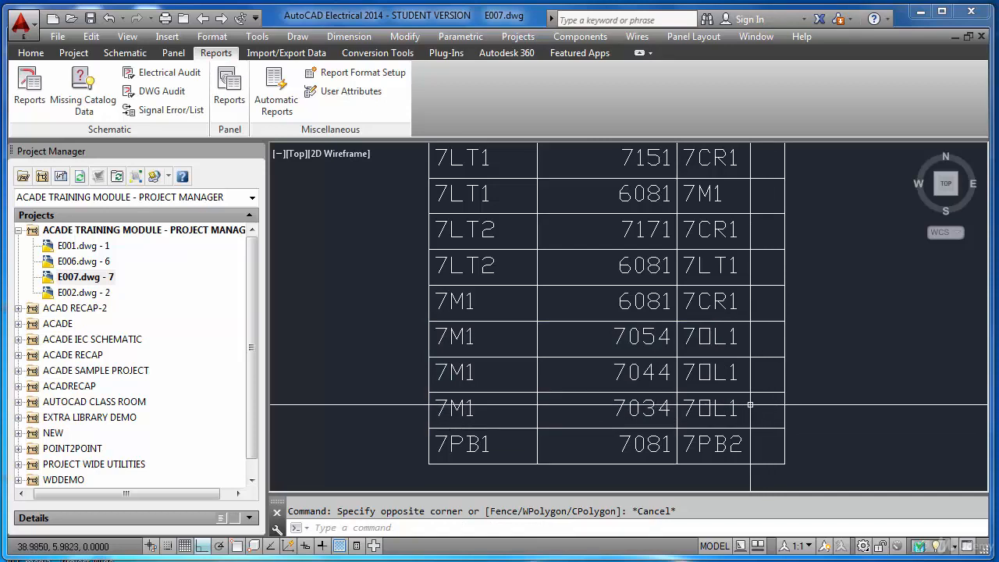
{"action": "scroll", "coordinate": [750, 405], "scroll_direction": "down", "scroll_amount": 6}
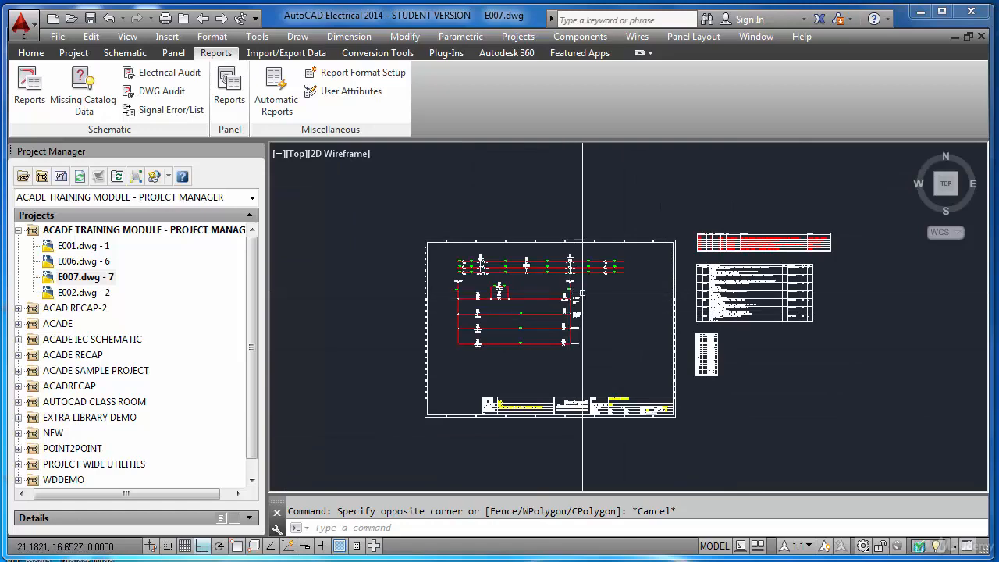
Step: Generate the Component Wire List report for the whole active drawing, saving the drawing first, and review its records
{"action": "left_click", "coordinate": [39, 91]}
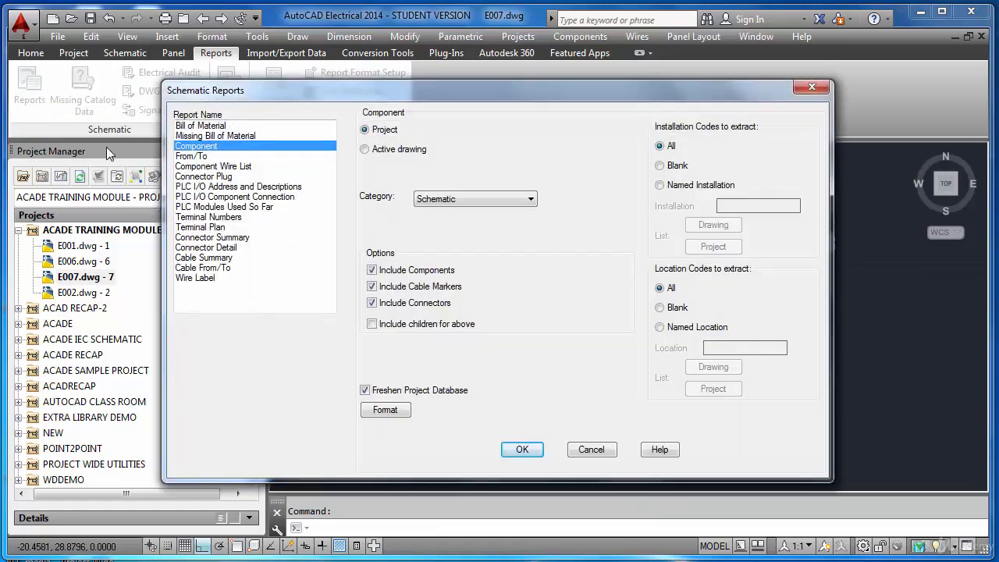
{"action": "left_click", "coordinate": [209, 167]}
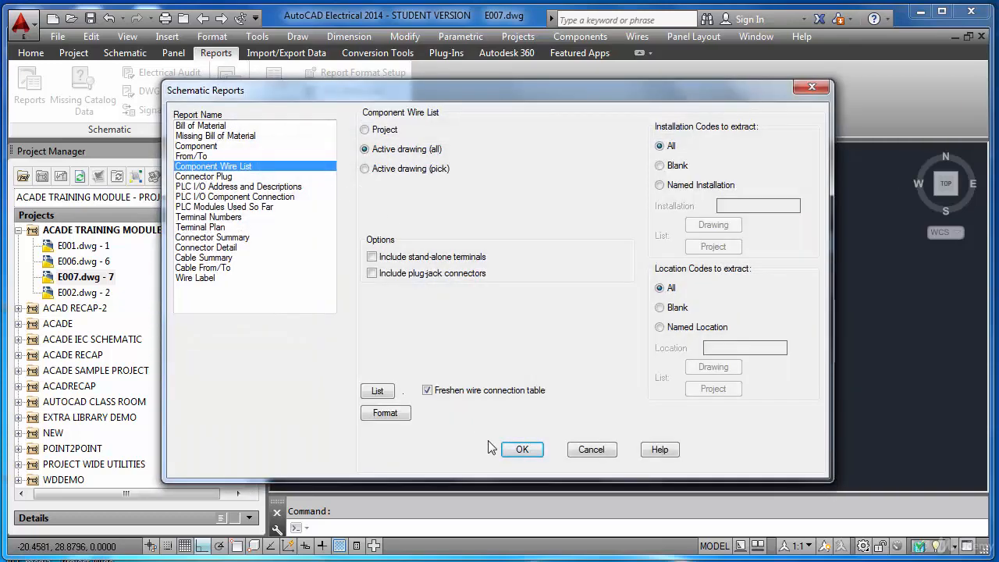
{"action": "left_click", "coordinate": [521, 450]}
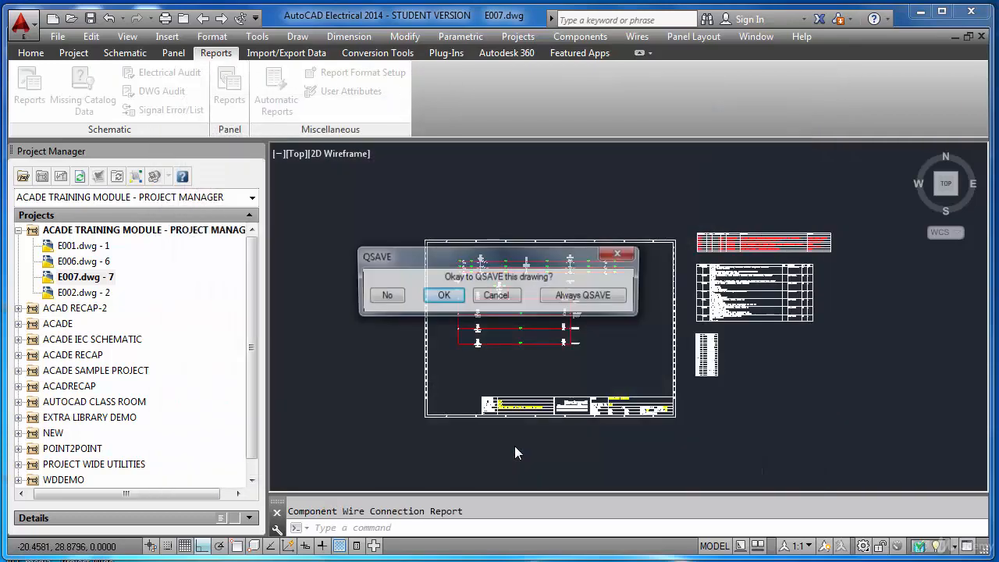
{"action": "left_click", "coordinate": [443, 296]}
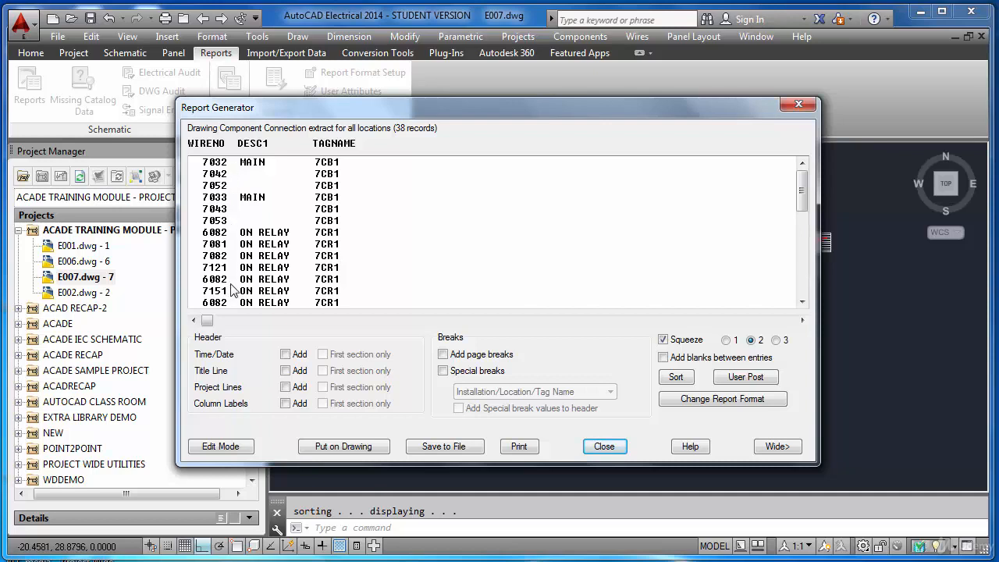
{"action": "left_click_drag", "start_coordinate": [801, 207], "coordinate": [794, 305]}
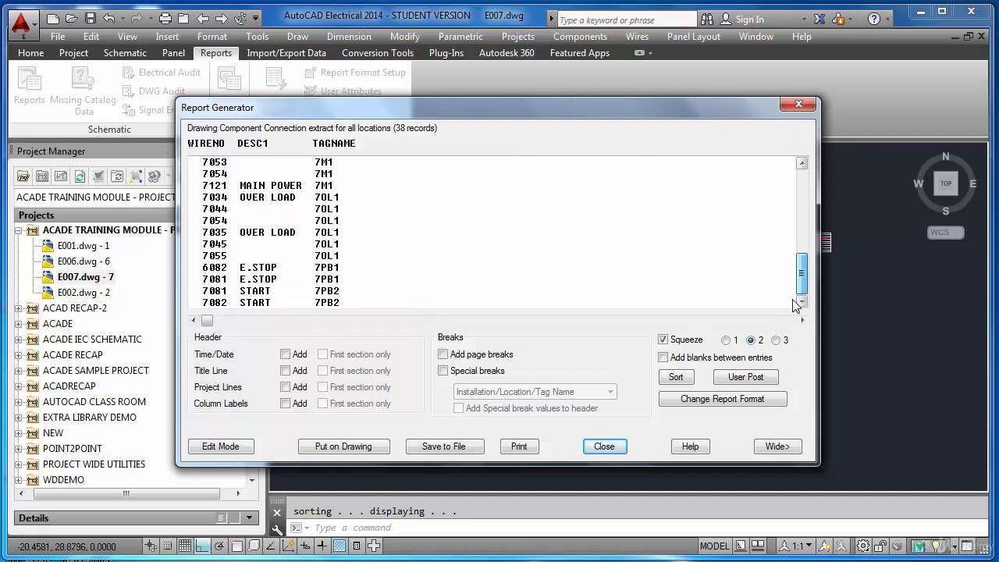
{"action": "left_click_drag", "start_coordinate": [796, 296], "coordinate": [801, 217]}
{"action": "left_click", "coordinate": [733, 398]}
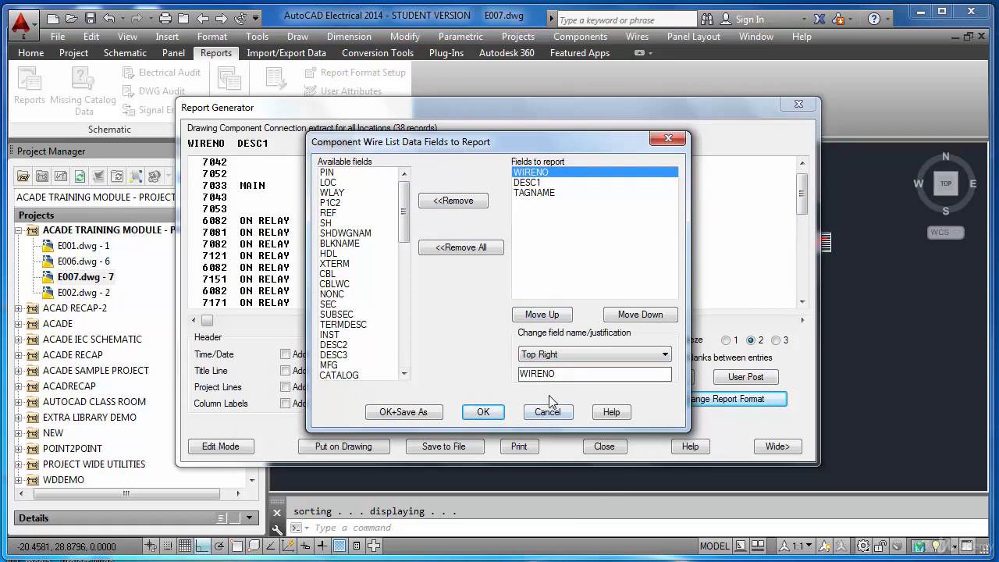
{"action": "left_click", "coordinate": [591, 357]}
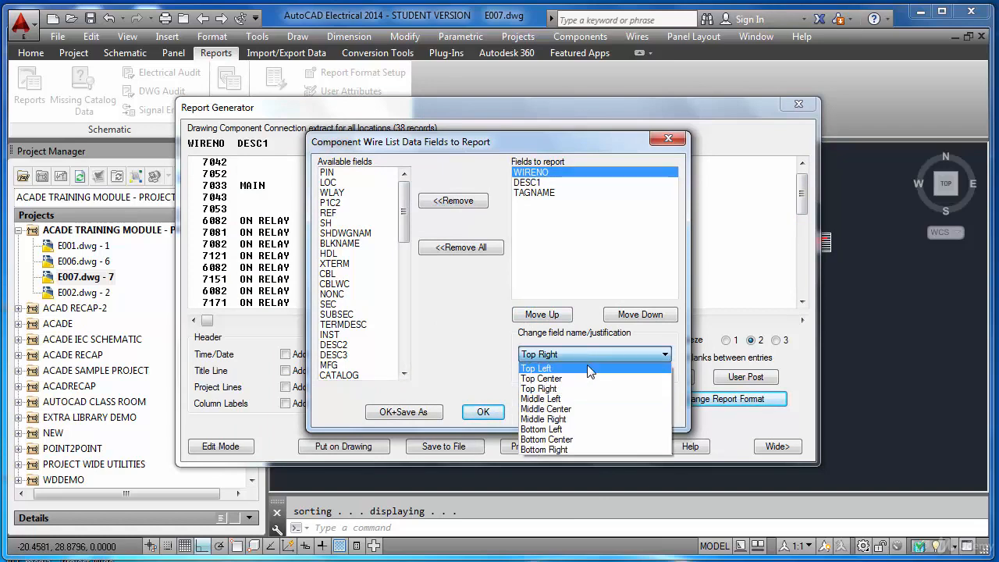
{"action": "left_click", "coordinate": [538, 388]}
{"action": "left_click", "coordinate": [540, 414]}
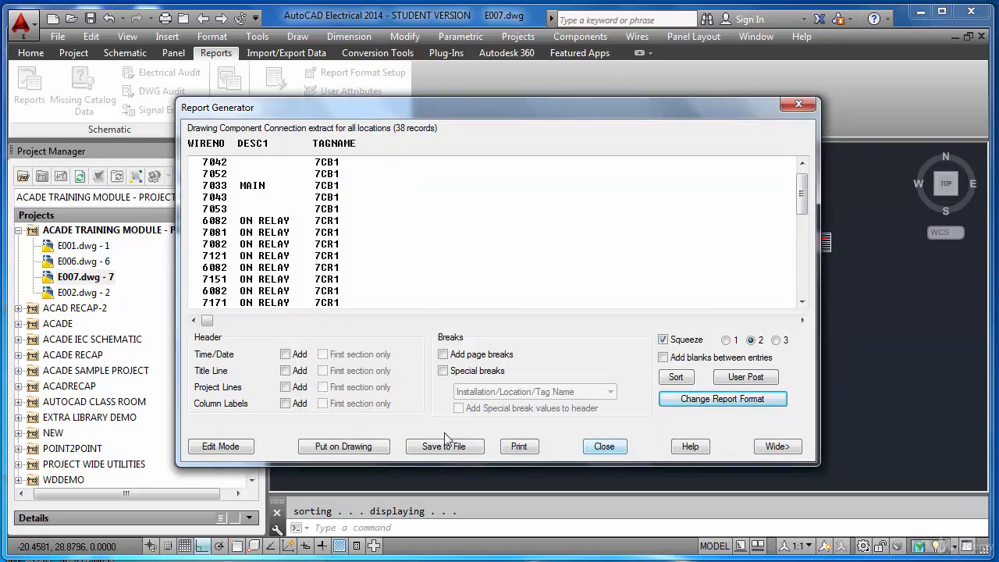
Step: Insert the Component Wire List report as a new table beside the From/To table and close the report
{"action": "left_click", "coordinate": [346, 446]}
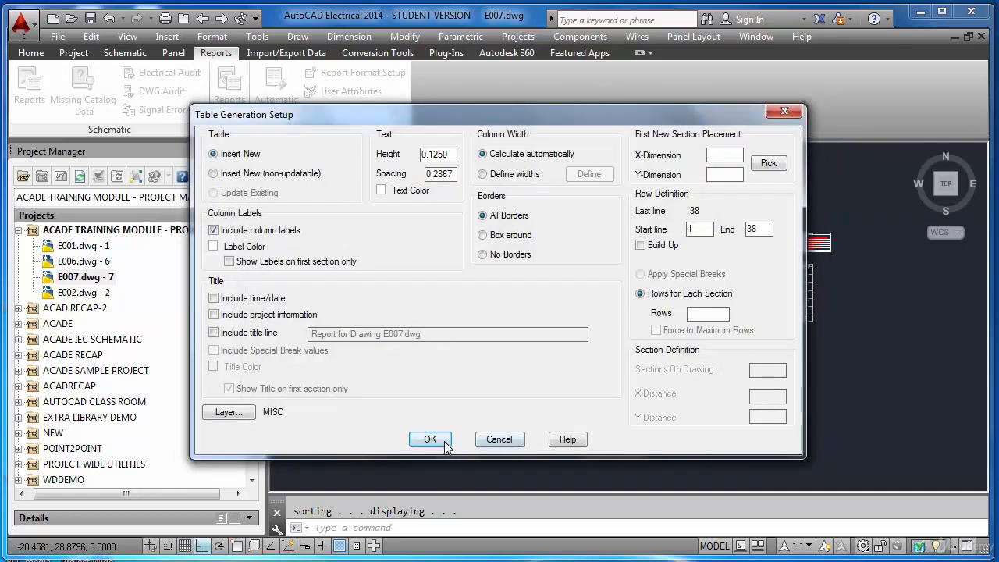
{"action": "left_click", "coordinate": [425, 377]}
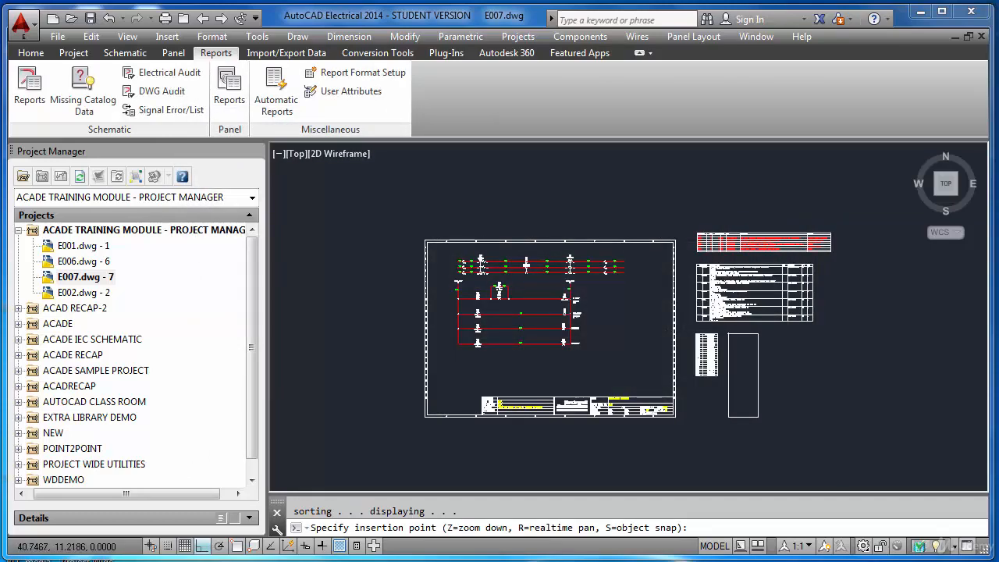
{"action": "left_click", "coordinate": [727, 333]}
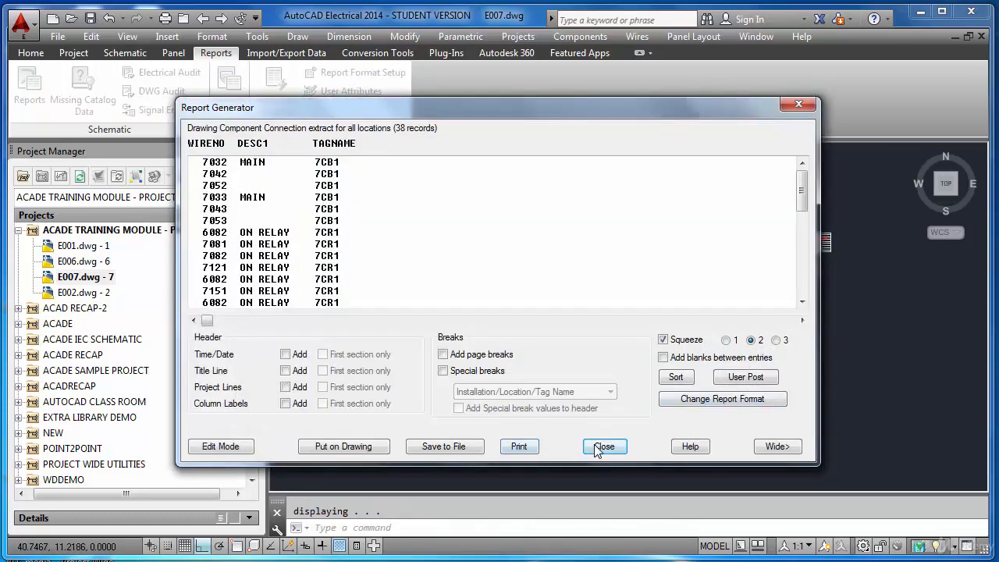
{"action": "left_click", "coordinate": [600, 446]}
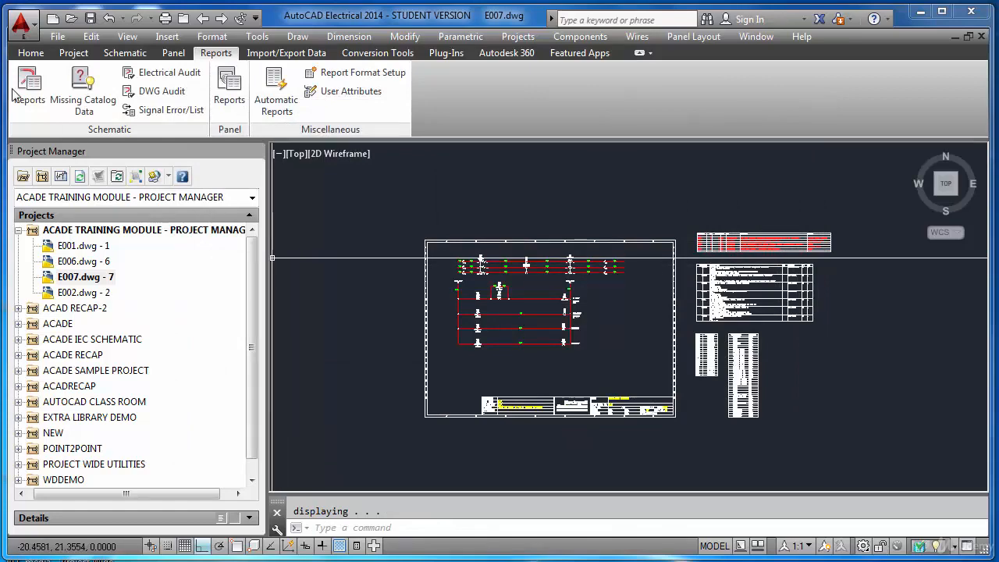
Step: Look over the other available schematic report types without generating one
{"action": "left_click", "coordinate": [32, 95]}
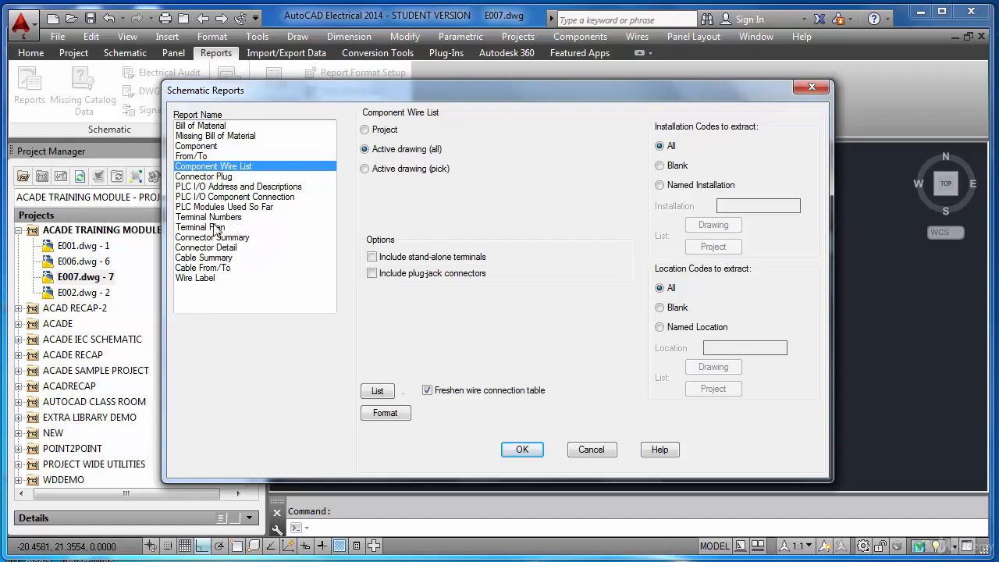
{"action": "left_click", "coordinate": [591, 451]}
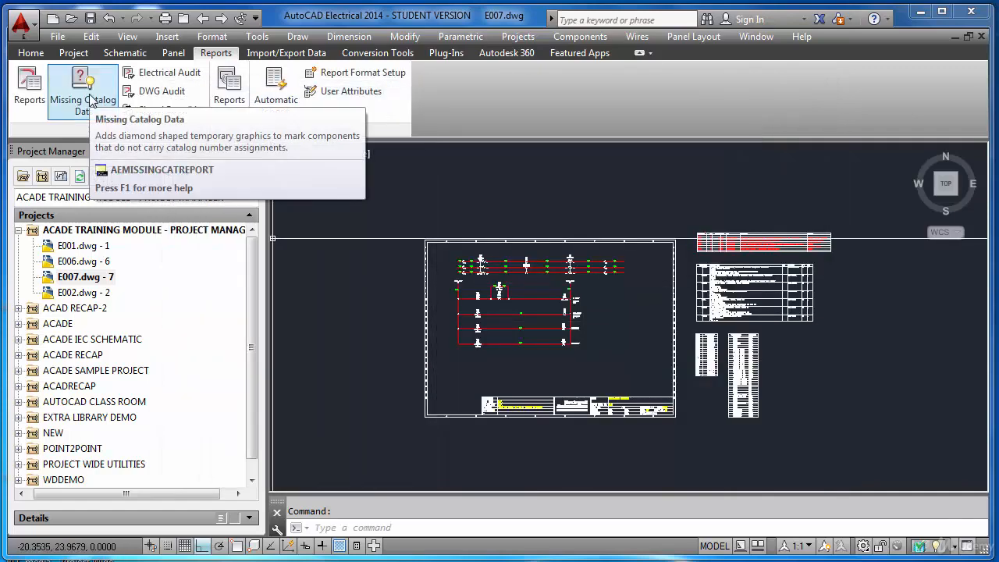
Step: Mark the components that lack catalog assignments on the active drawing with the Missing Catalog Data check
{"action": "scroll", "coordinate": [591, 369], "scroll_direction": "up", "scroll_amount": 5}
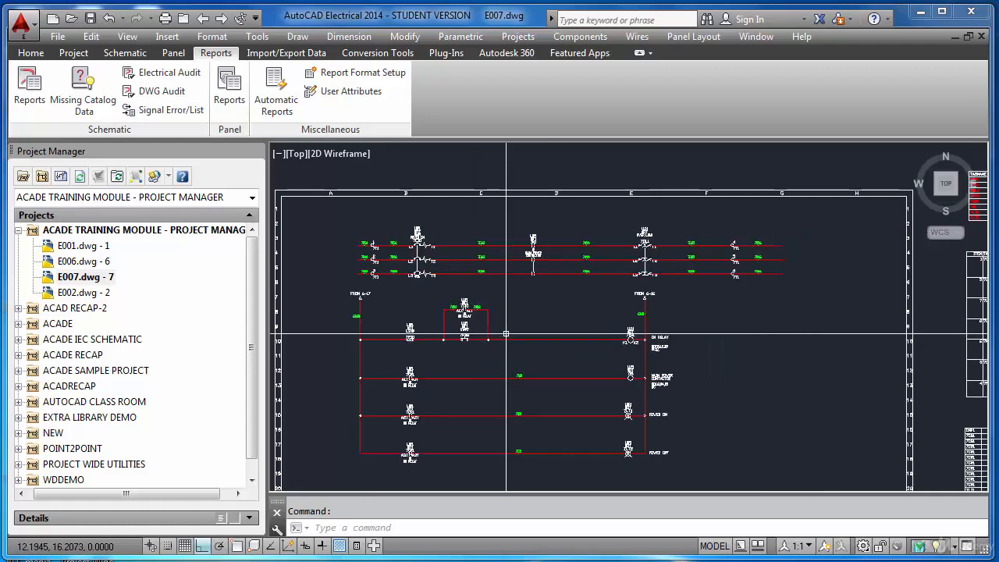
{"action": "scroll", "coordinate": [601, 371], "scroll_direction": "up", "scroll_amount": 2}
{"action": "scroll", "coordinate": [546, 383], "scroll_direction": "down", "scroll_amount": 4}
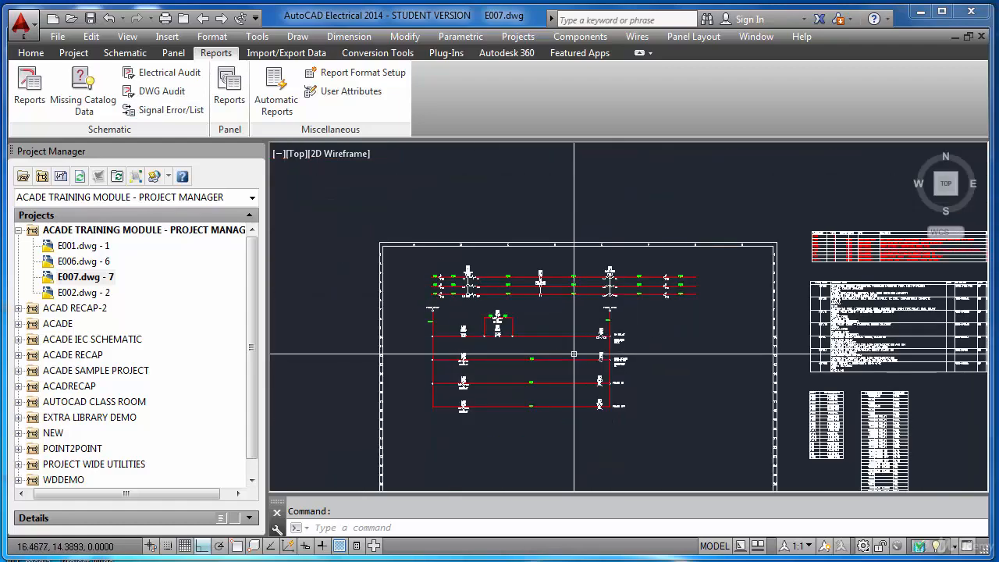
{"action": "scroll", "coordinate": [524, 388], "scroll_direction": "up", "scroll_amount": 3}
{"action": "scroll", "coordinate": [527, 381], "scroll_direction": "up", "scroll_amount": 2}
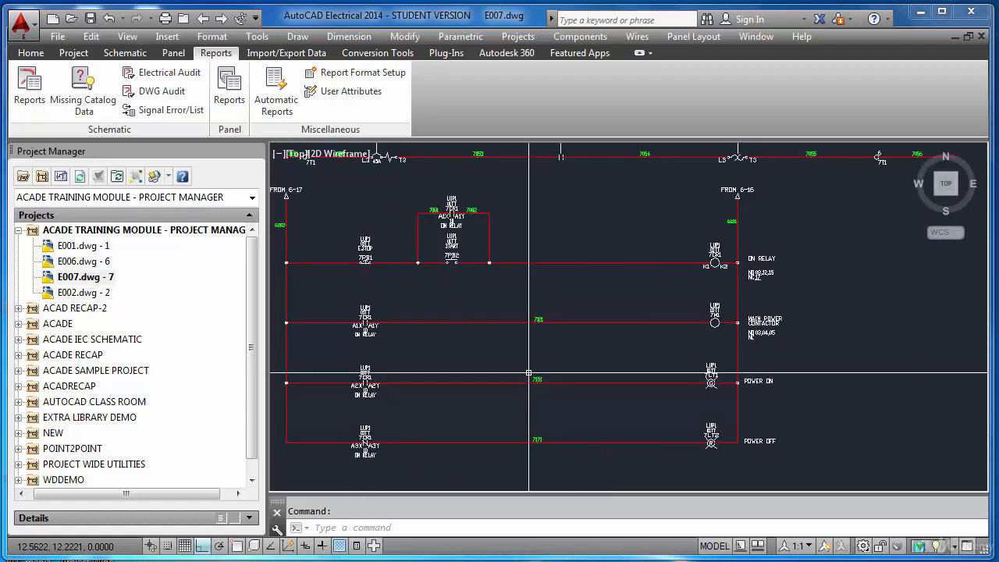
{"action": "scroll", "coordinate": [537, 359], "scroll_direction": "down", "scroll_amount": 2}
{"action": "scroll", "coordinate": [612, 249], "scroll_direction": "up", "scroll_amount": 2}
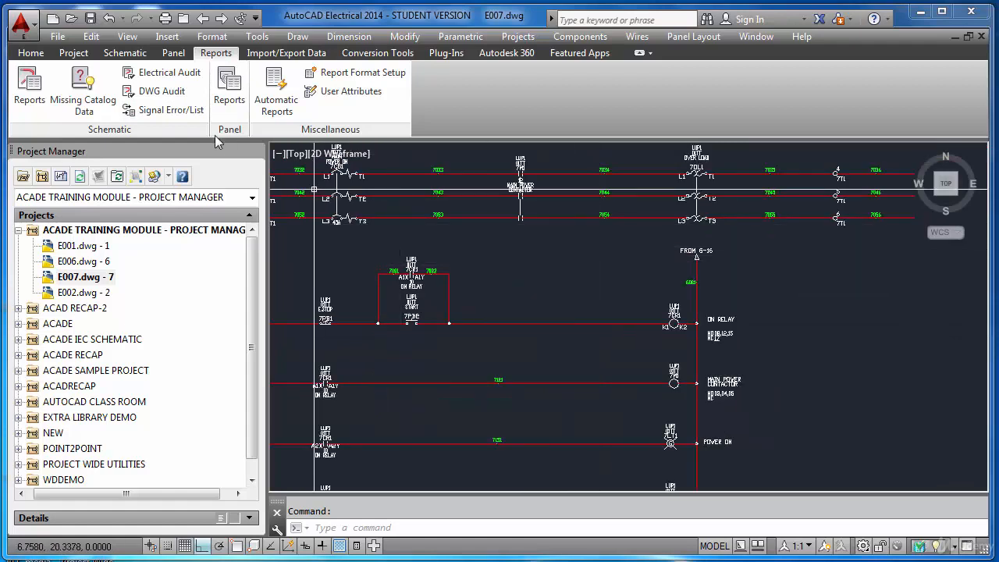
{"action": "left_click", "coordinate": [90, 87]}
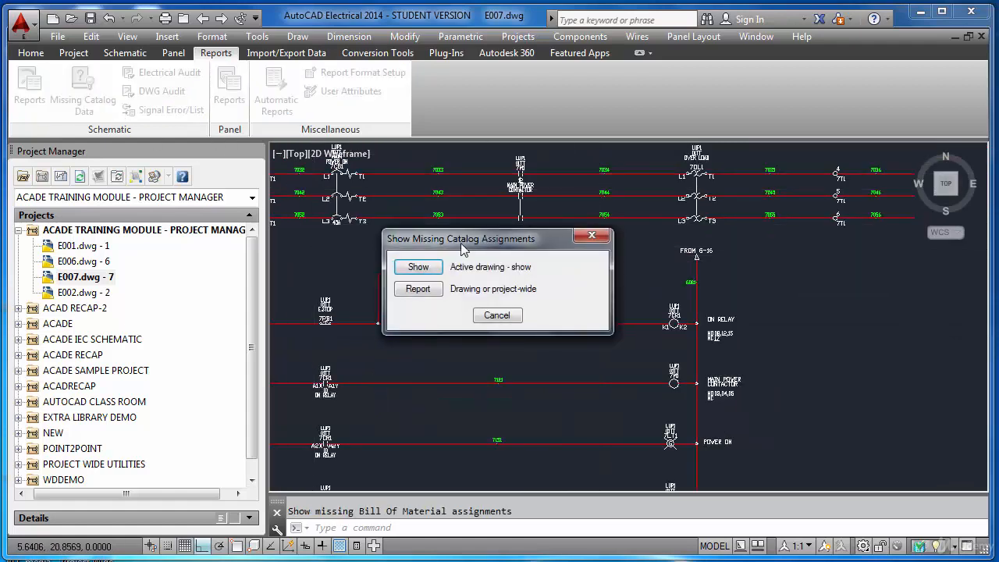
{"action": "left_click_drag", "start_coordinate": [460, 244], "coordinate": [574, 247]}
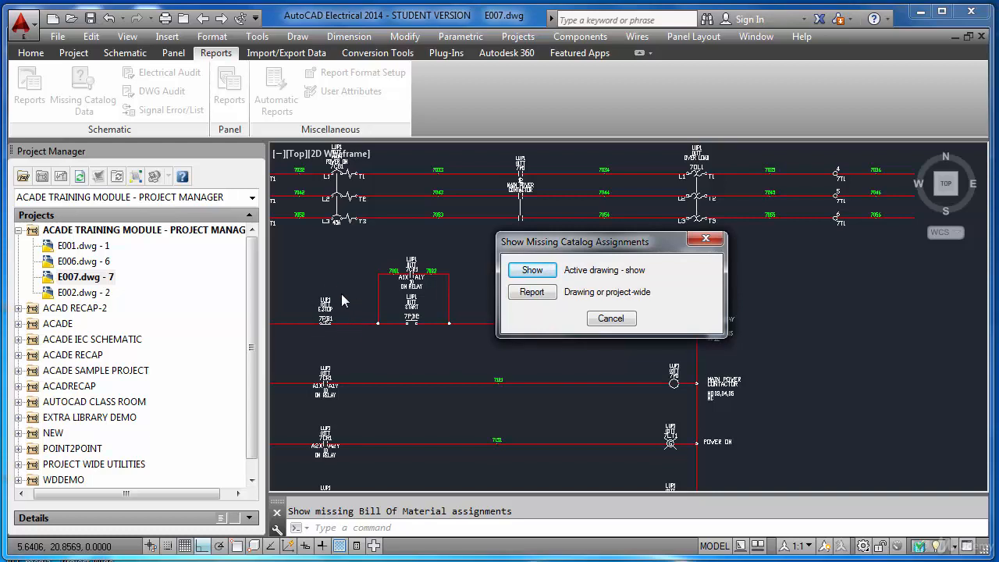
{"action": "left_click", "coordinate": [534, 275]}
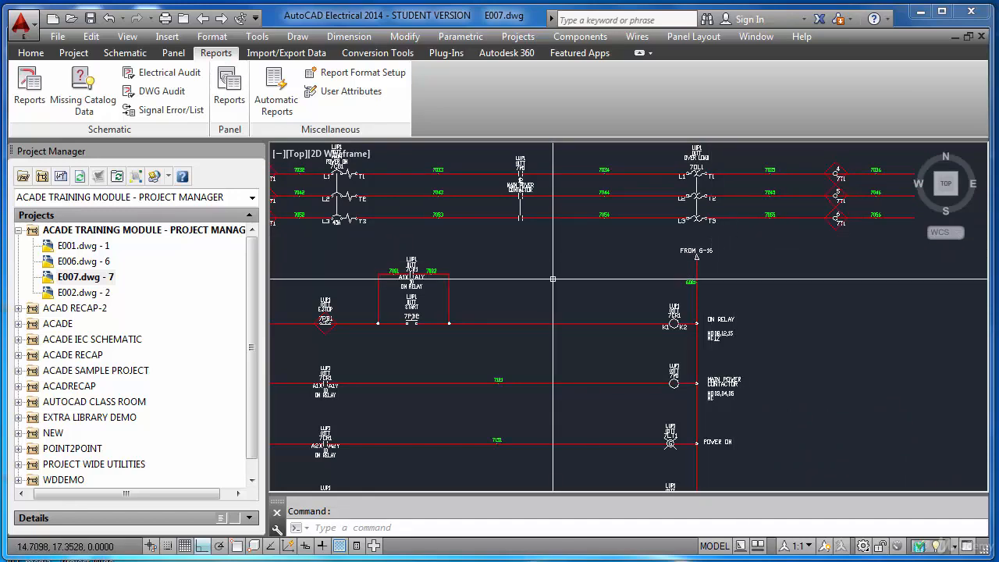
Step: Run the project Missing Bill of Material report for E007.dwg only, saving the drawing first, and leave the report after reviewing it
{"action": "left_click", "coordinate": [88, 91]}
{"action": "left_click", "coordinate": [420, 289]}
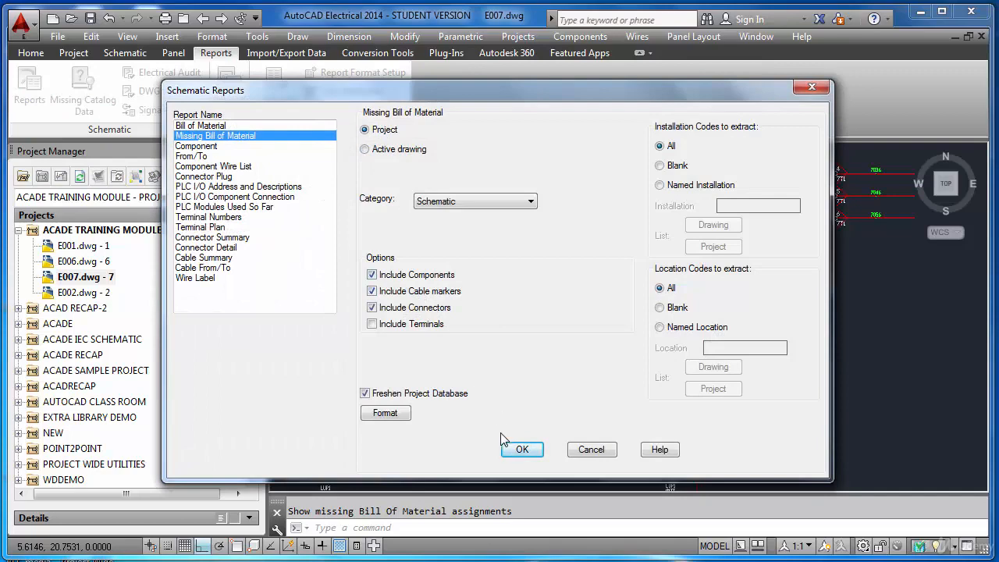
{"action": "left_click", "coordinate": [520, 449]}
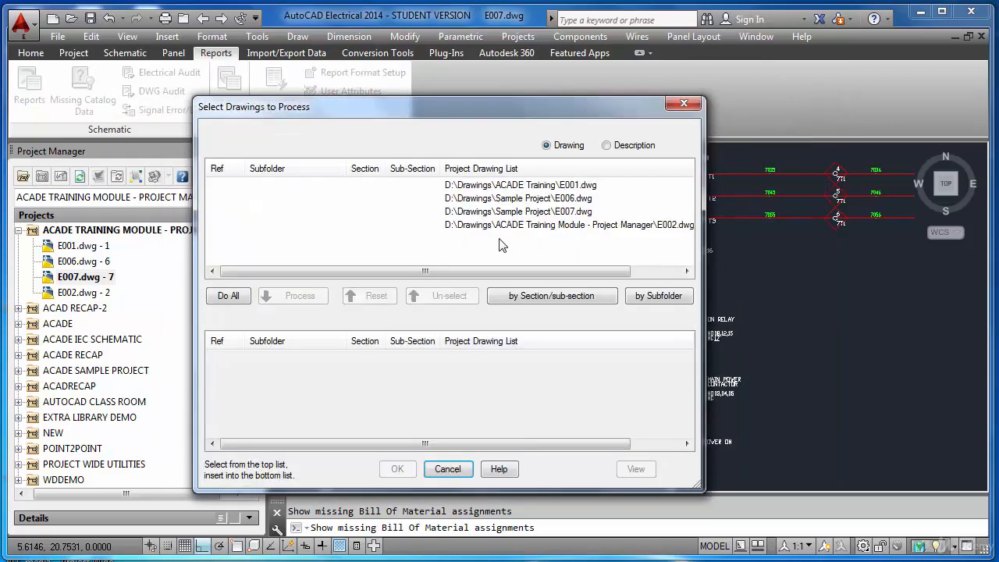
{"action": "left_click", "coordinate": [558, 209]}
{"action": "left_click", "coordinate": [311, 300]}
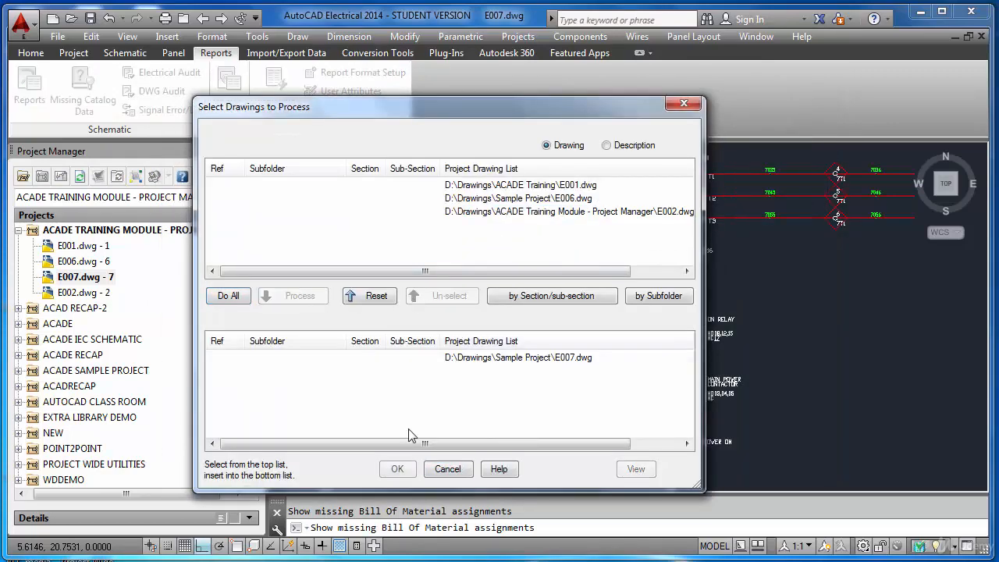
{"action": "left_click", "coordinate": [400, 471]}
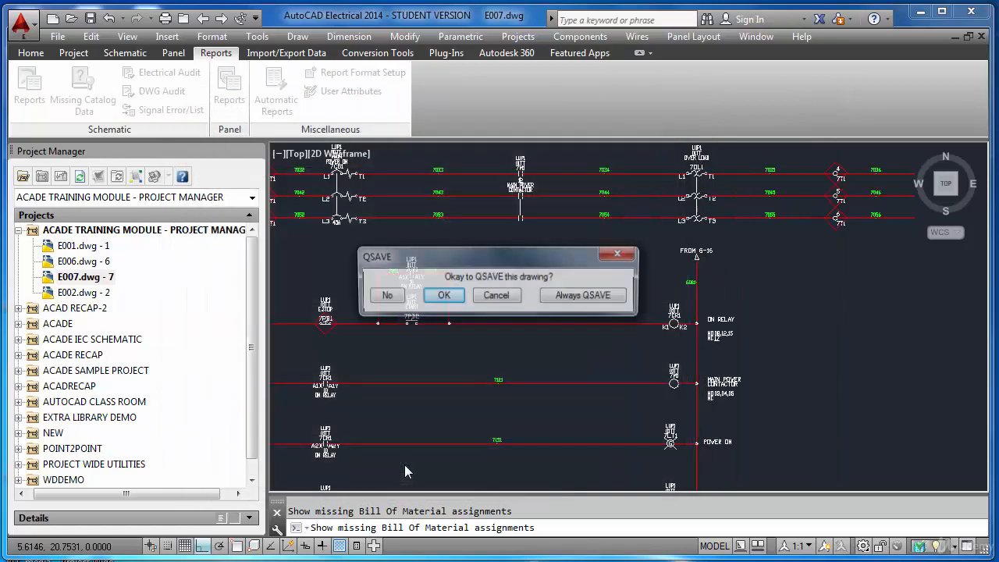
{"action": "left_click", "coordinate": [449, 298]}
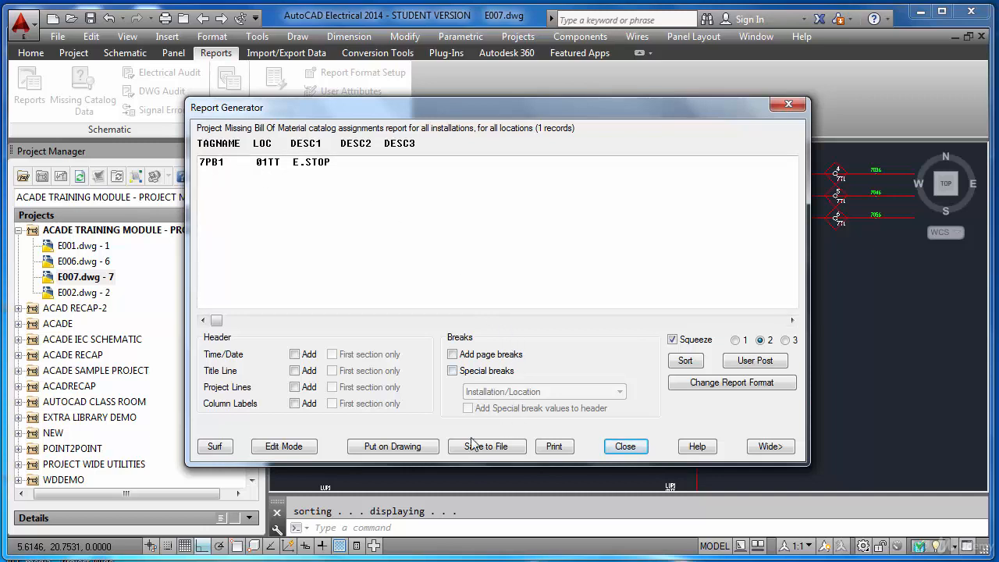
{"action": "left_click", "coordinate": [409, 451]}
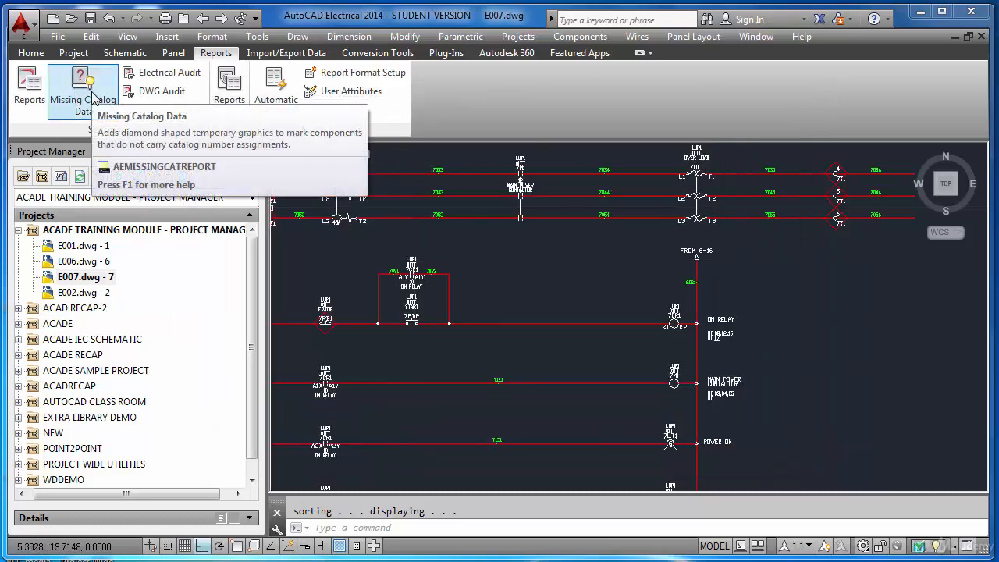
Step: Generate the Bill of Material schematic report for the active drawing only
{"action": "left_click", "coordinate": [28, 95]}
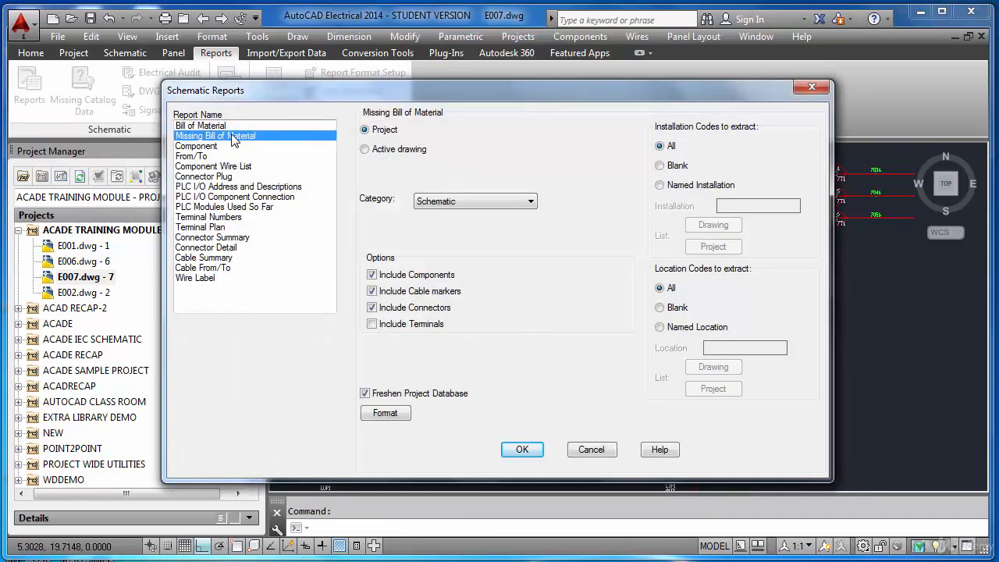
{"action": "left_click", "coordinate": [219, 126]}
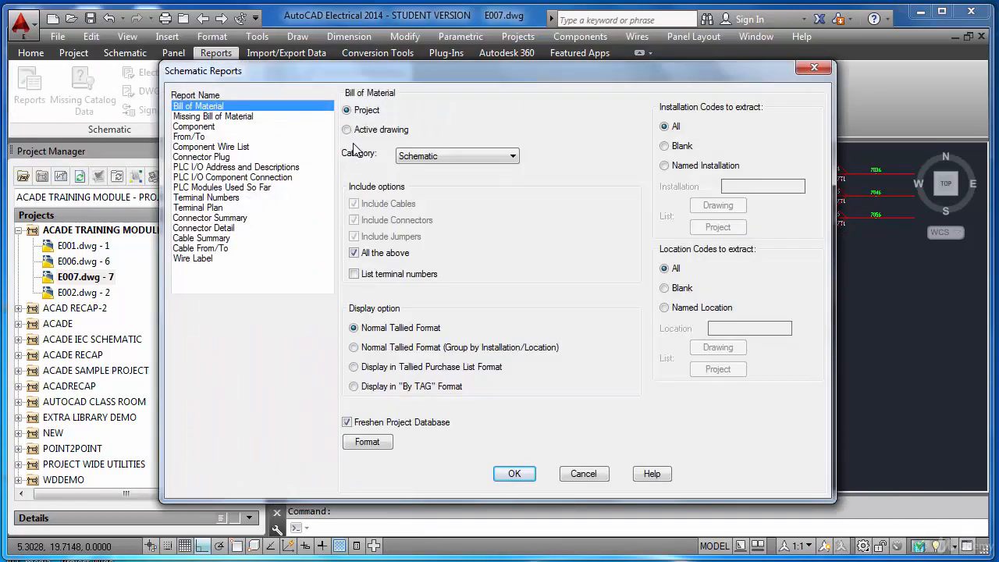
{"action": "left_click", "coordinate": [361, 134]}
{"action": "left_click", "coordinate": [515, 473]}
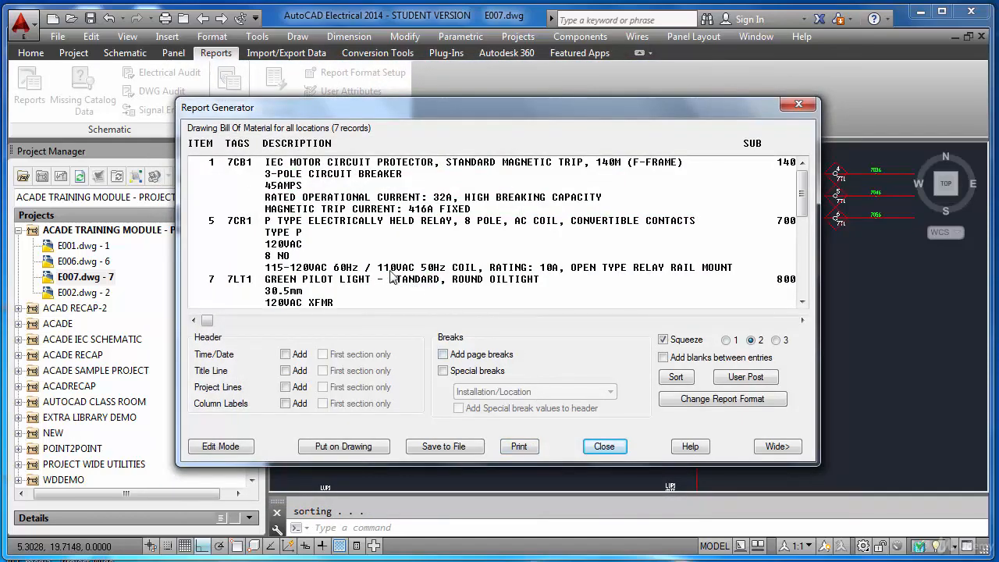
Step: Edit the report by moving the 7CR1 relay entry above 7CB1, return to the report and close it
{"action": "left_click", "coordinate": [220, 447]}
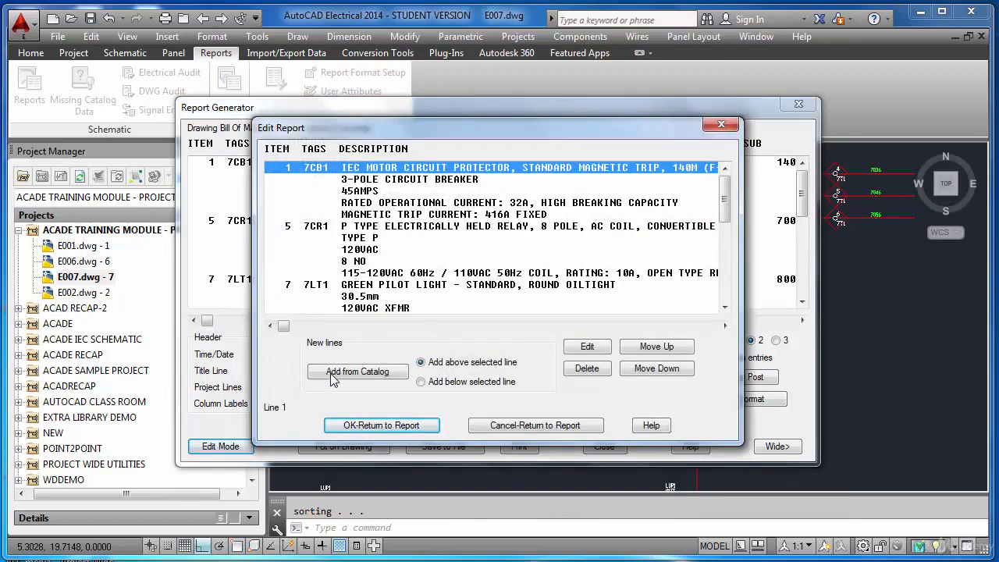
{"action": "left_click", "coordinate": [373, 238]}
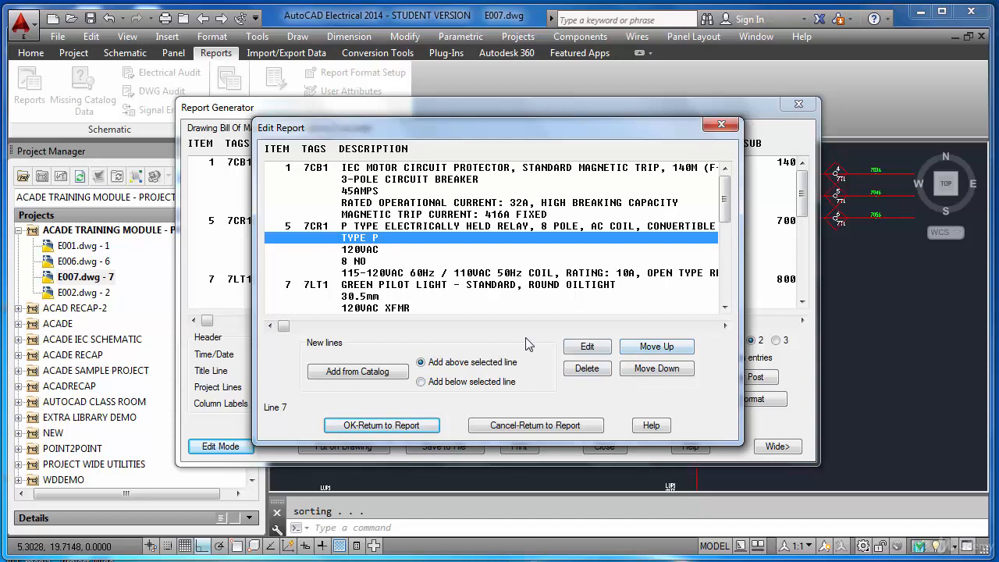
{"action": "left_click", "coordinate": [644, 353]}
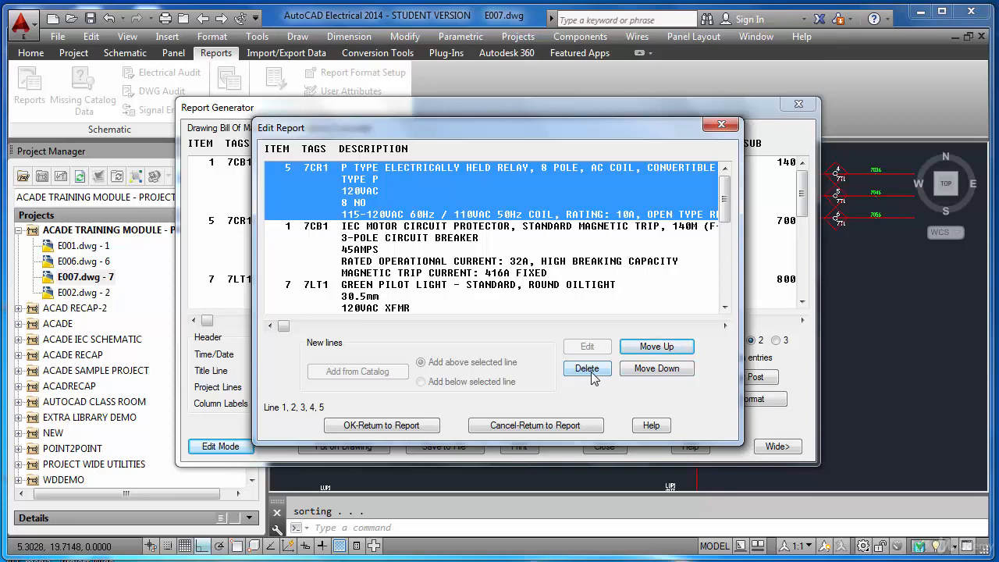
{"action": "left_click", "coordinate": [382, 426]}
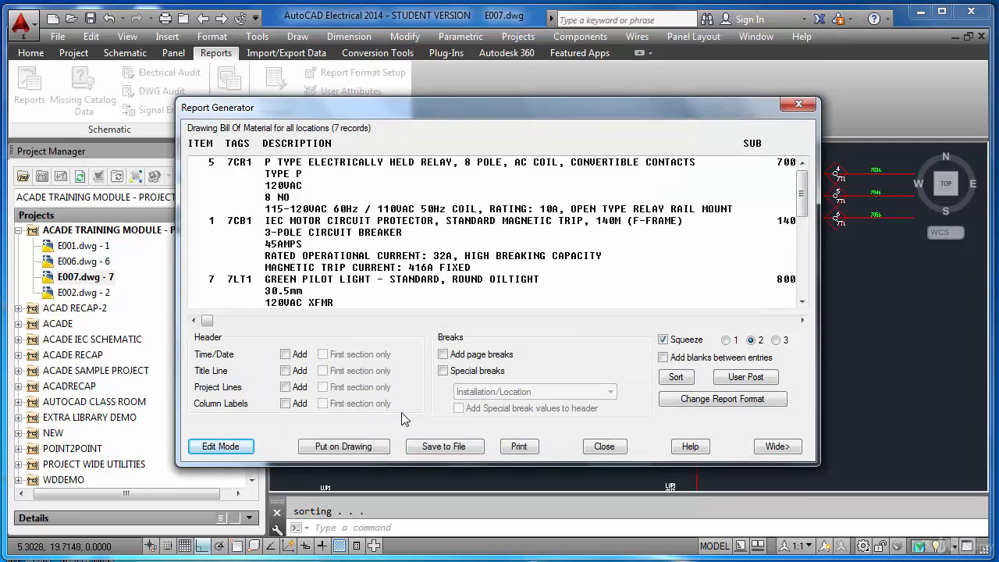
{"action": "left_click", "coordinate": [607, 451]}
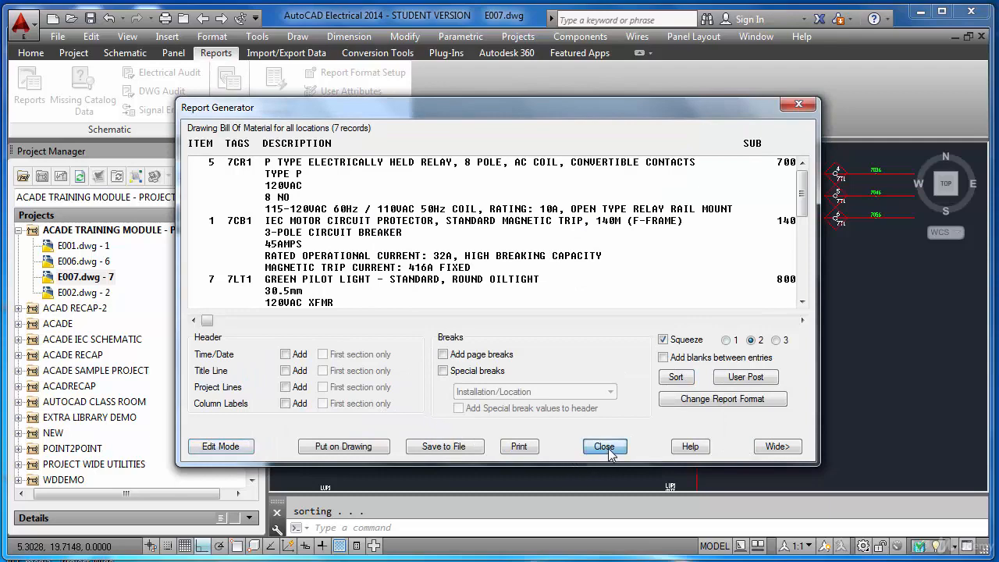
Step: Zoom to the drawing's extents and save E007.dwg
{"action": "scroll", "coordinate": [423, 321], "scroll_direction": "down", "scroll_amount": 3}
{"action": "type", "text": "z"}
{"action": "key", "text": "Return"}
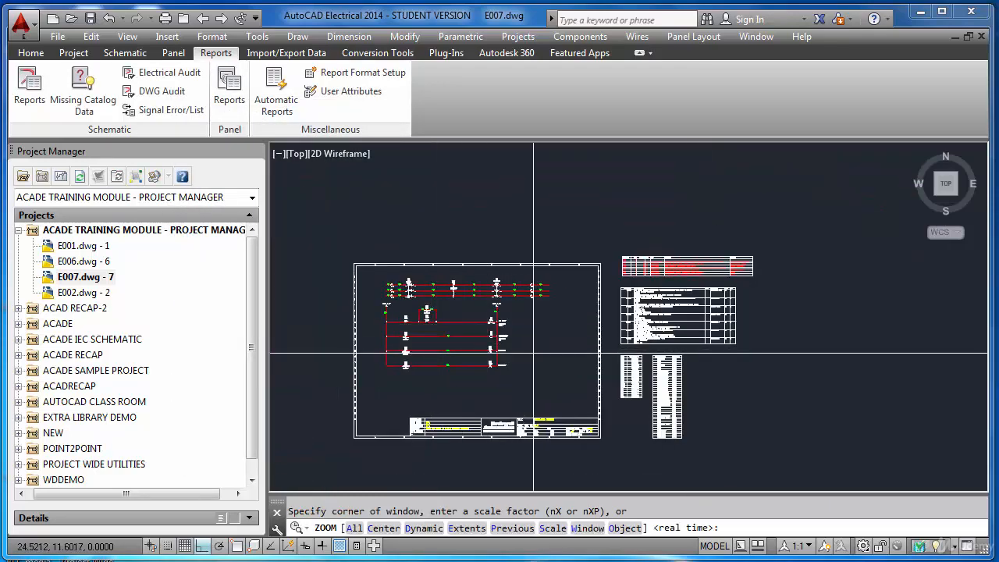
{"action": "type", "text": "e"}
{"action": "key", "text": "Return"}
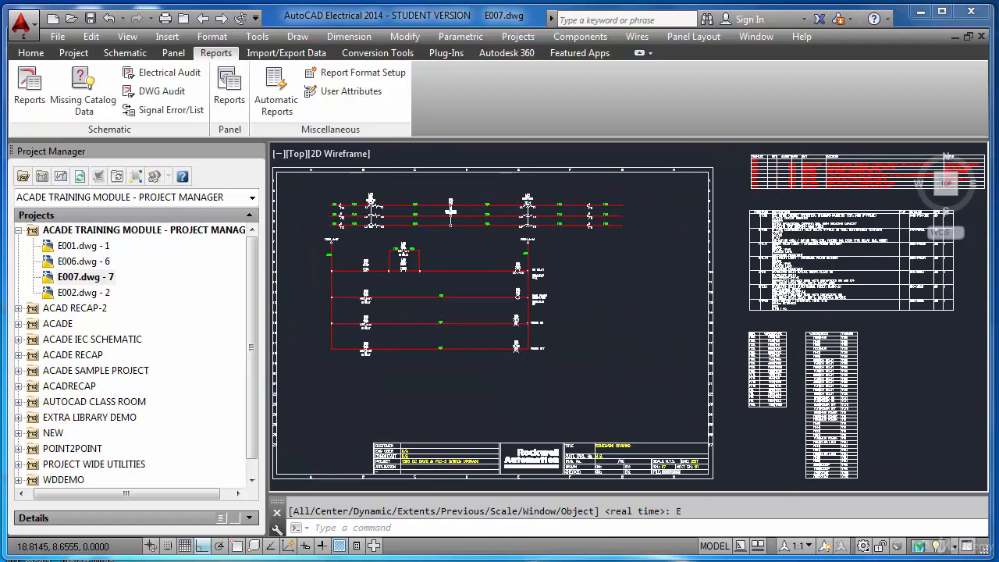
{"action": "key", "text": "ctrl+s"}
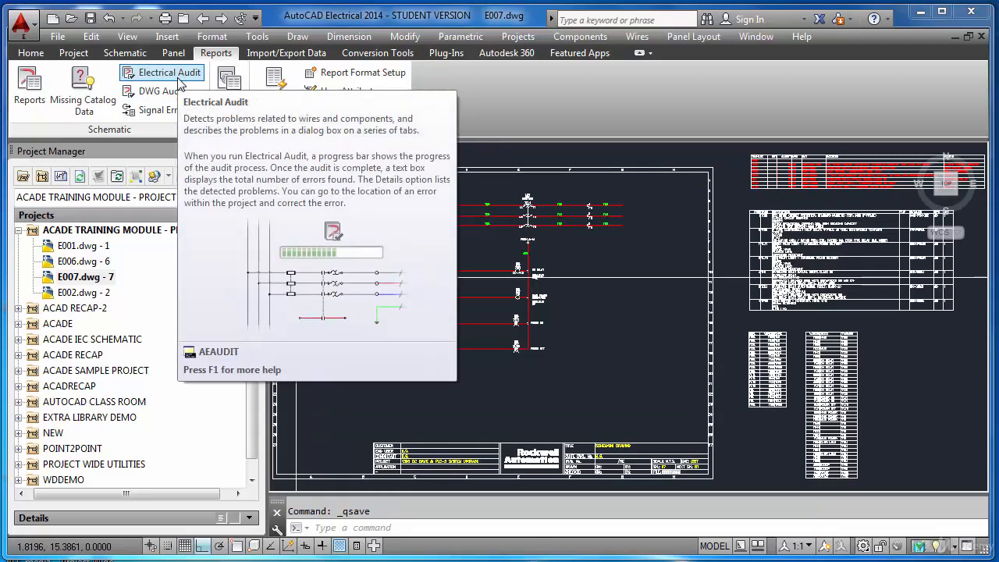
Step: Run the Electrical Audit, limit it to the active drawing and show the error details
{"action": "left_click", "coordinate": [178, 79]}
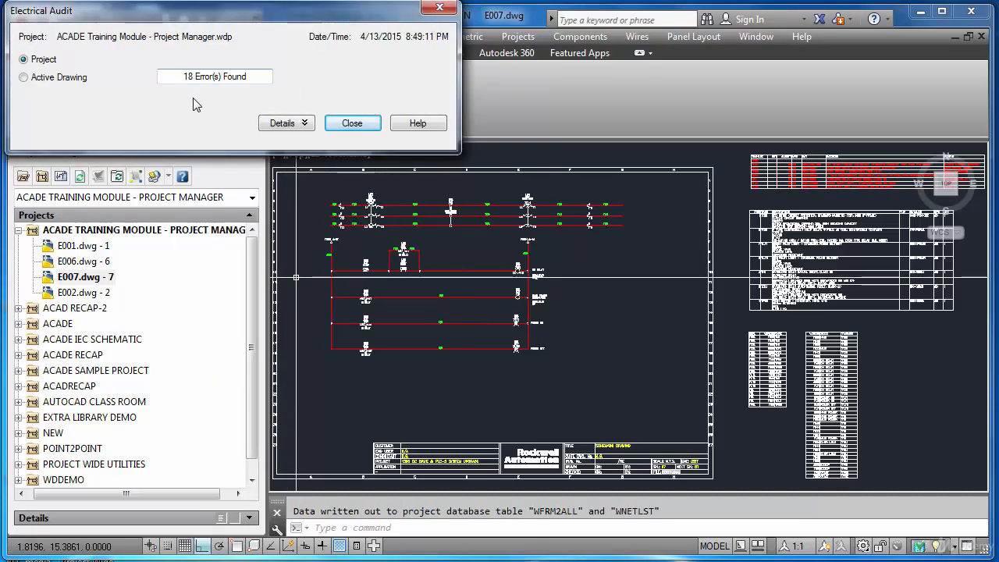
{"action": "left_click_drag", "start_coordinate": [215, 16], "coordinate": [343, 123]}
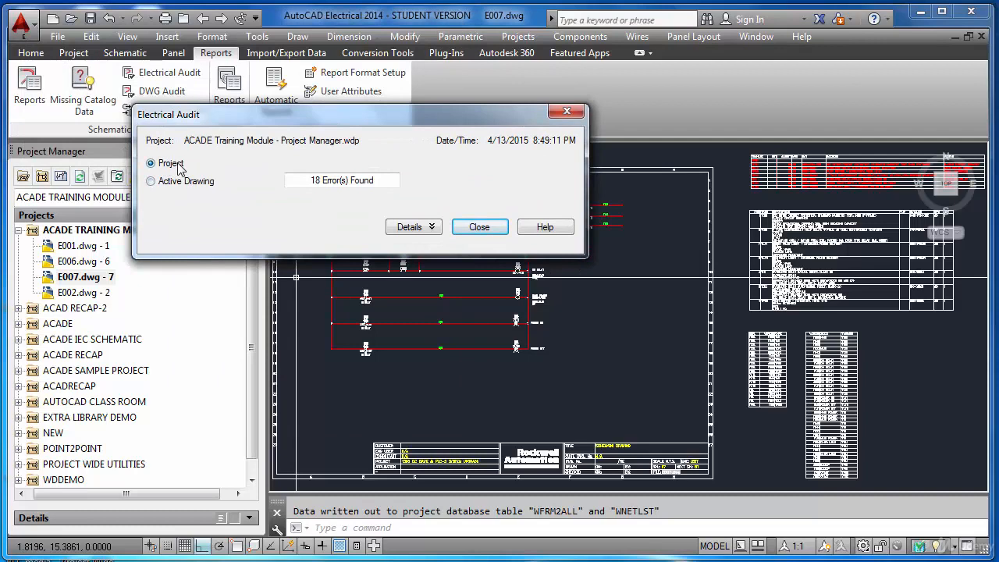
{"action": "left_click", "coordinate": [155, 182]}
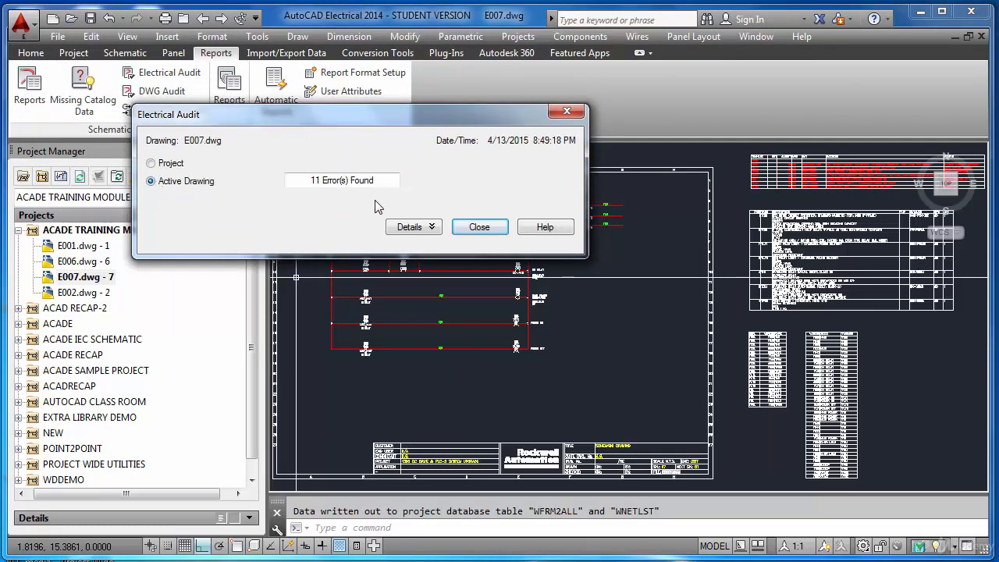
{"action": "left_click", "coordinate": [428, 229]}
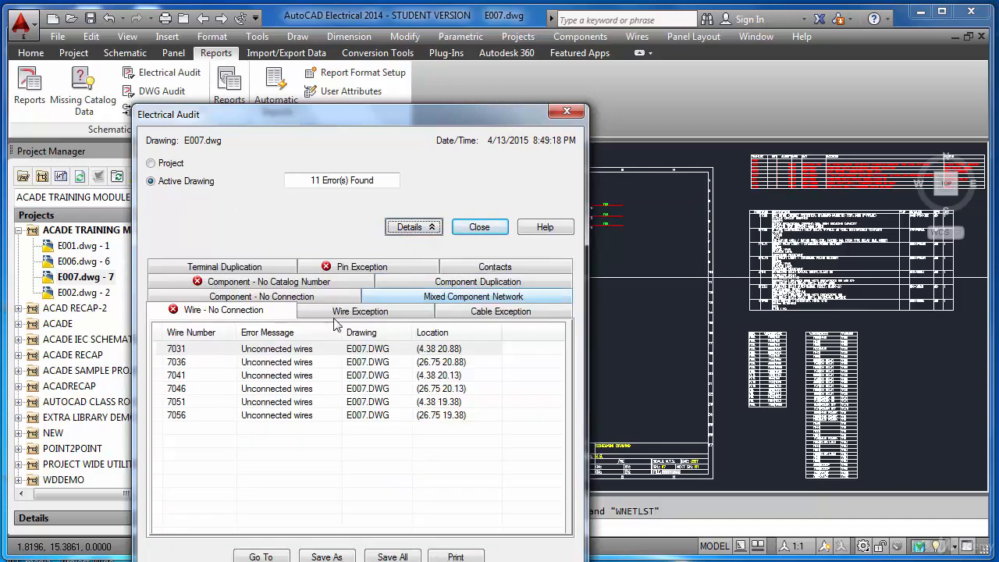
Step: Locate the unconnected wires 7031 and 7036 in the drawing from the audit's list of wires with no connection
{"action": "left_click", "coordinate": [186, 353]}
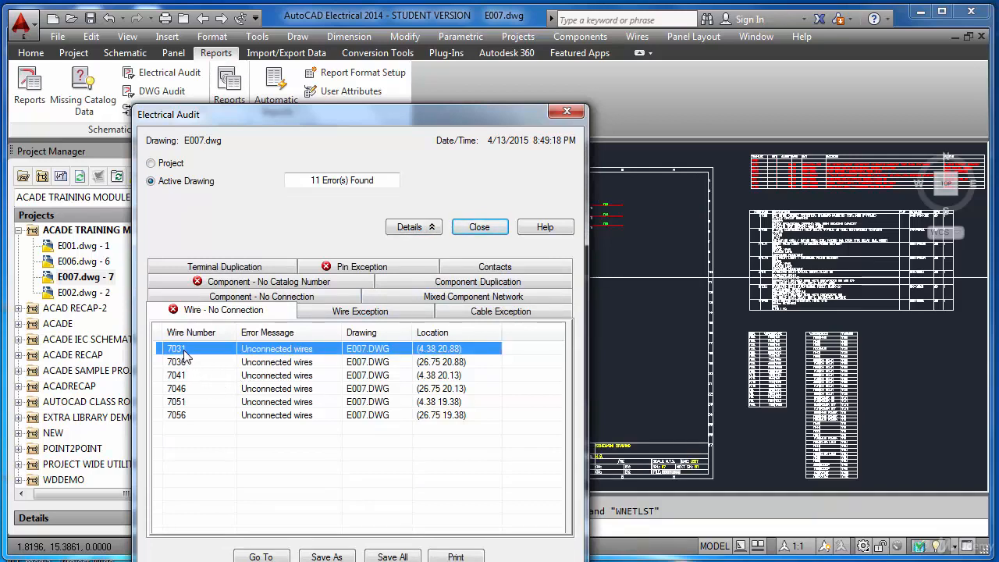
{"action": "left_click", "coordinate": [260, 556]}
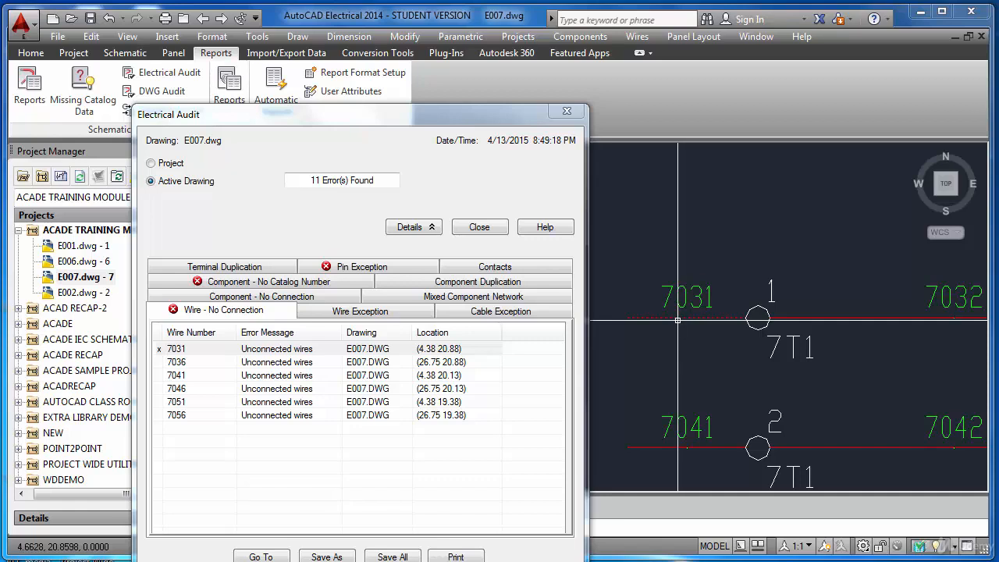
{"action": "left_click", "coordinate": [175, 363]}
{"action": "left_click", "coordinate": [264, 556]}
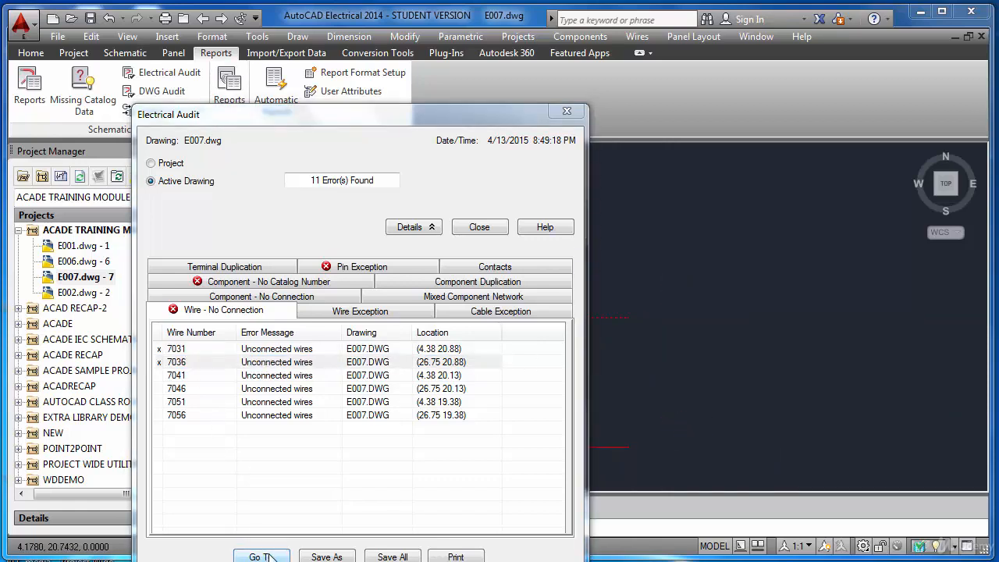
{"action": "mouse_move", "coordinate": [468, 118]}
{"action": "left_mouse_down"}
{"action": "mouse_move", "coordinate": [288, 87]}
{"action": "mouse_move", "coordinate": [239, 59]}
{"action": "left_mouse_up"}
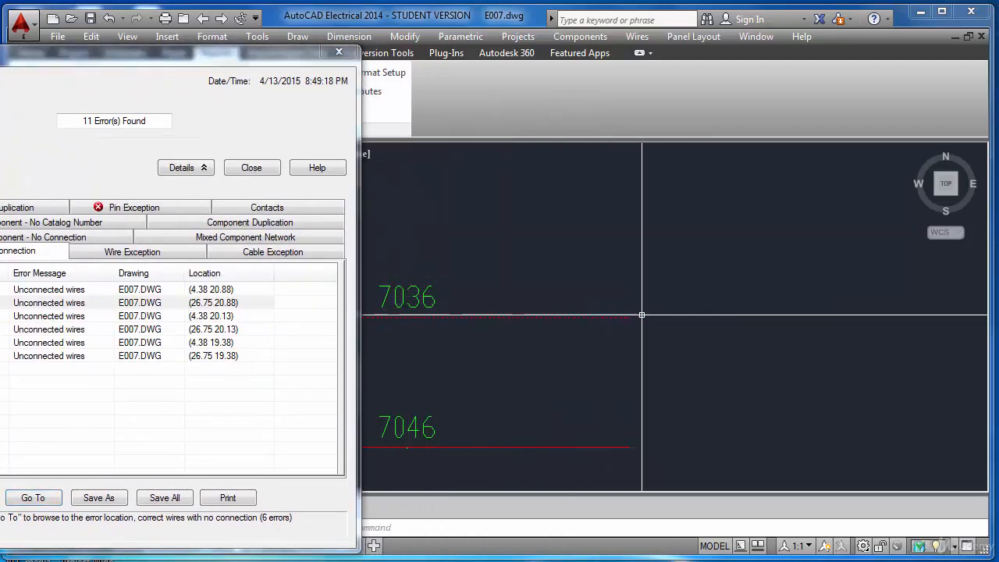
{"action": "left_click_drag", "start_coordinate": [241, 60], "coordinate": [559, 103]}
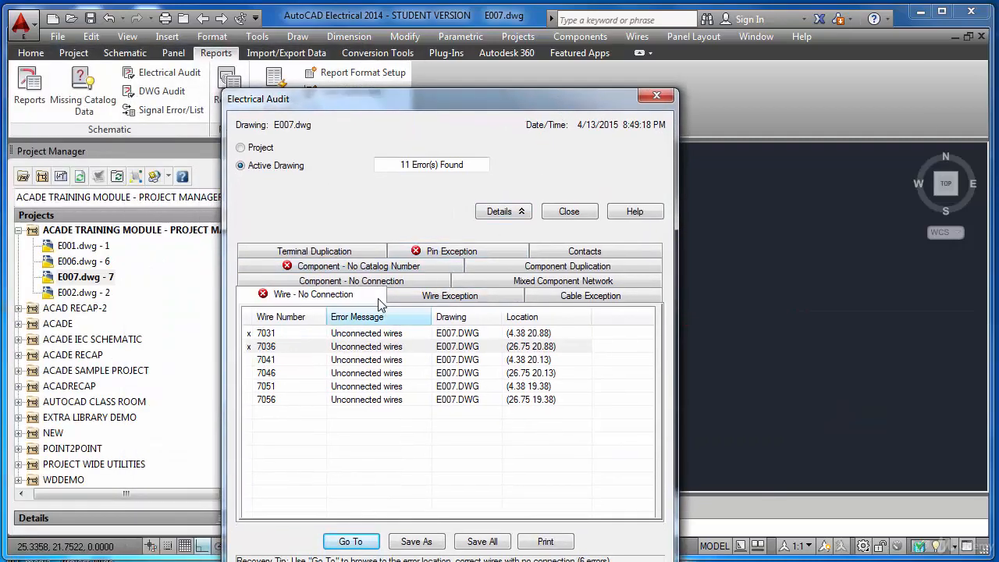
Step: Check the audit's wire exceptions and missing catalog numbers, locate component 7PB1 in the drawing, and close the audit
{"action": "left_click", "coordinate": [247, 361]}
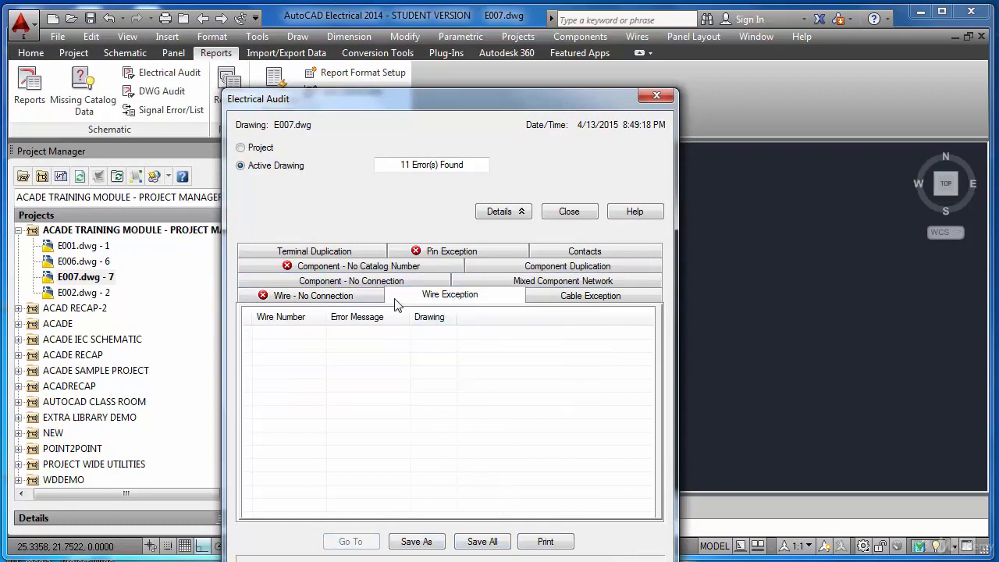
{"action": "left_click", "coordinate": [344, 267]}
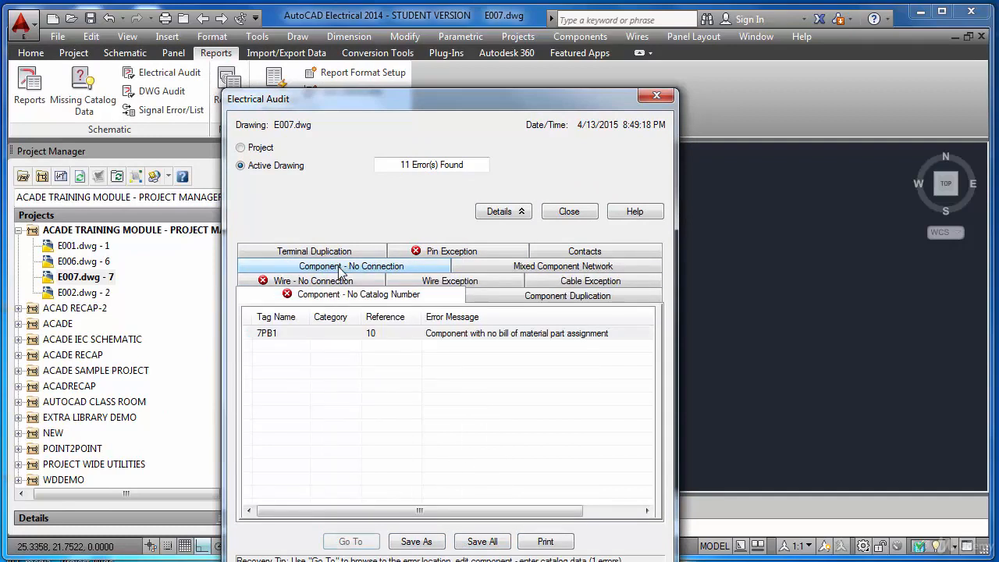
{"action": "left_click", "coordinate": [287, 335]}
{"action": "left_click", "coordinate": [356, 543]}
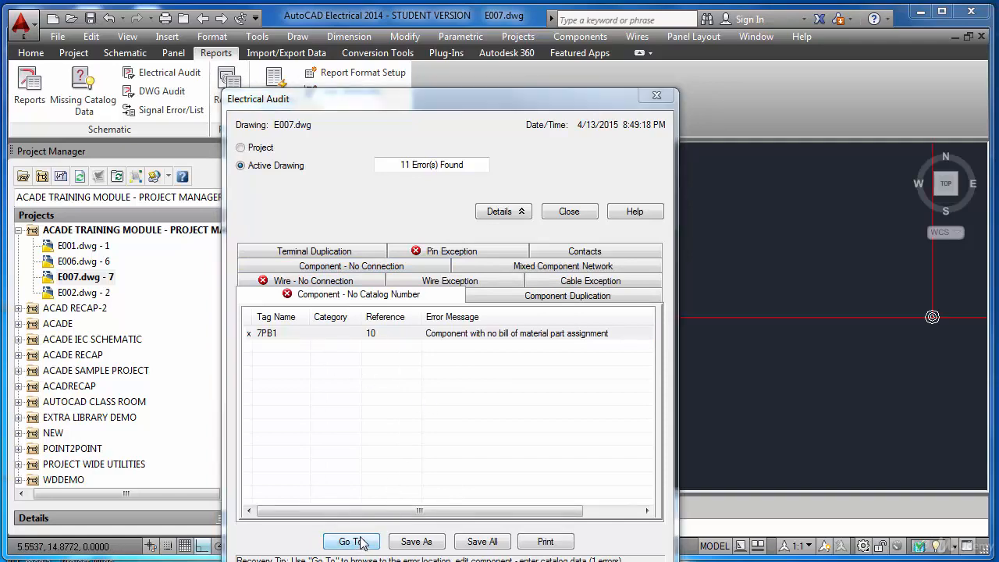
{"action": "mouse_move", "coordinate": [512, 101]}
{"action": "left_mouse_down"}
{"action": "mouse_move", "coordinate": [192, 217]}
{"action": "mouse_move", "coordinate": [414, 134]}
{"action": "mouse_move", "coordinate": [406, 128]}
{"action": "left_mouse_up"}
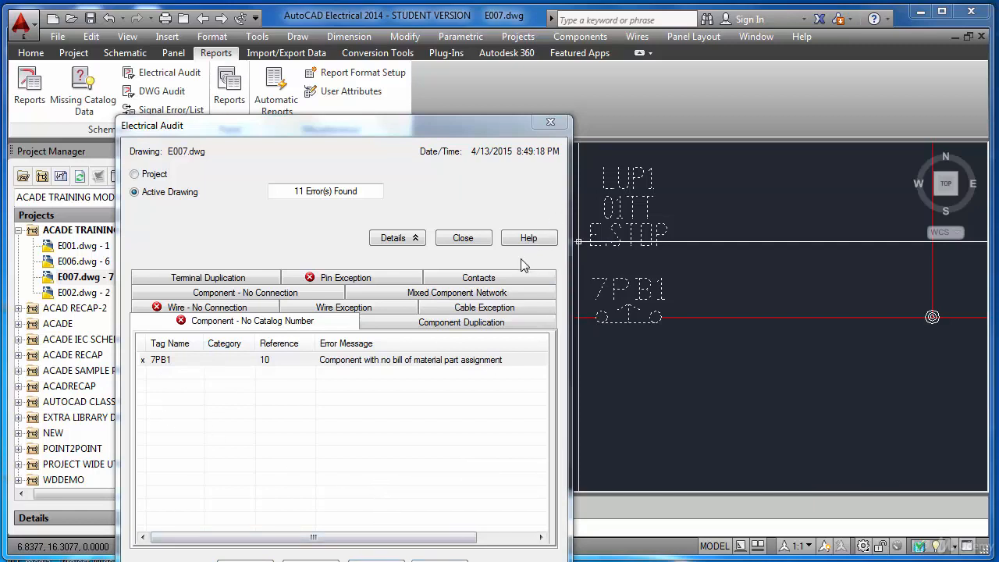
{"action": "left_click", "coordinate": [481, 242]}
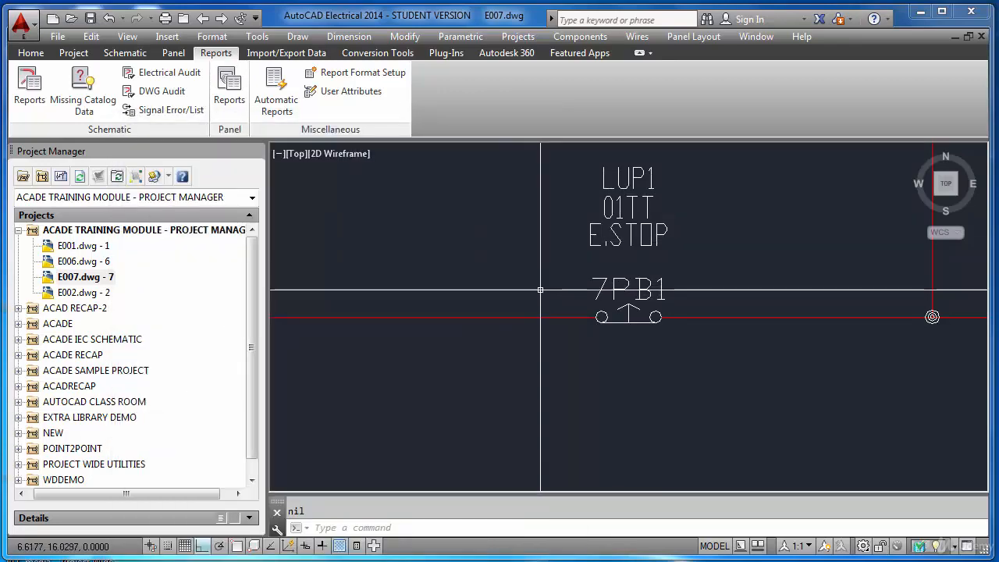
Step: Fit the entire schematic and its report tables in view and save the drawing again
{"action": "type", "text": "z"}
{"action": "key", "text": "Return"}
{"action": "type", "text": "E"}
{"action": "key", "text": "Return"}
{"action": "key", "text": "Escape"}
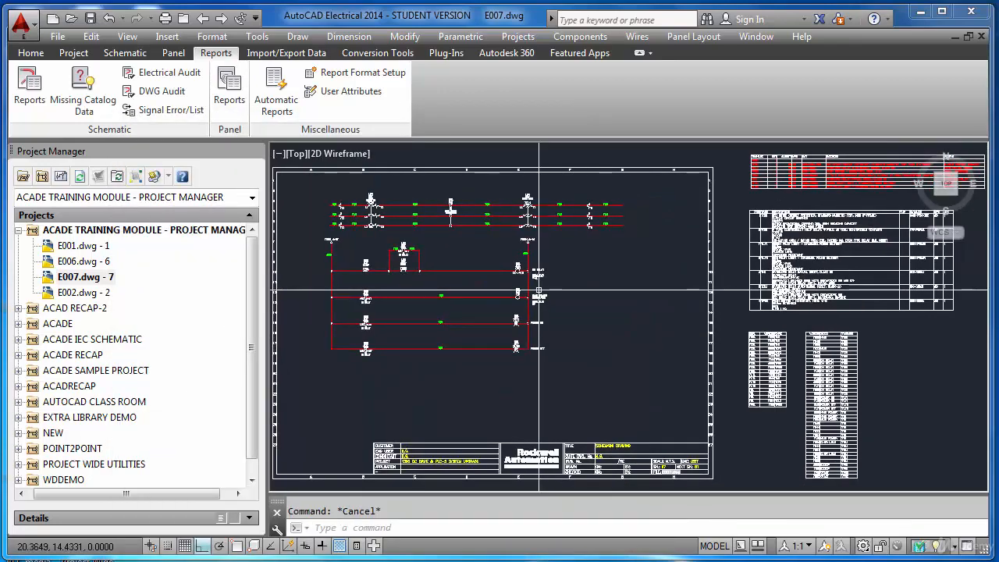
{"action": "key", "text": "ctrl+s"}
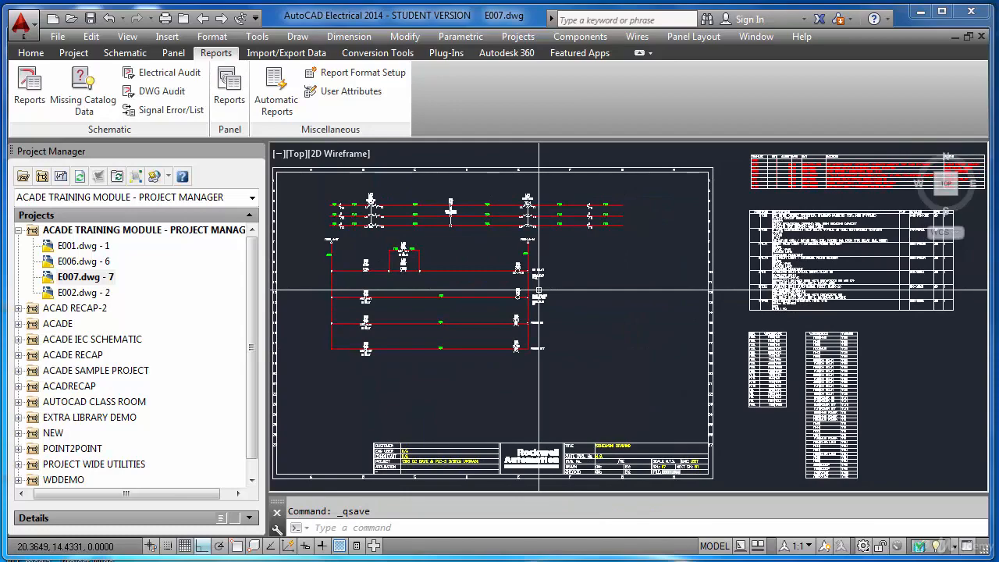